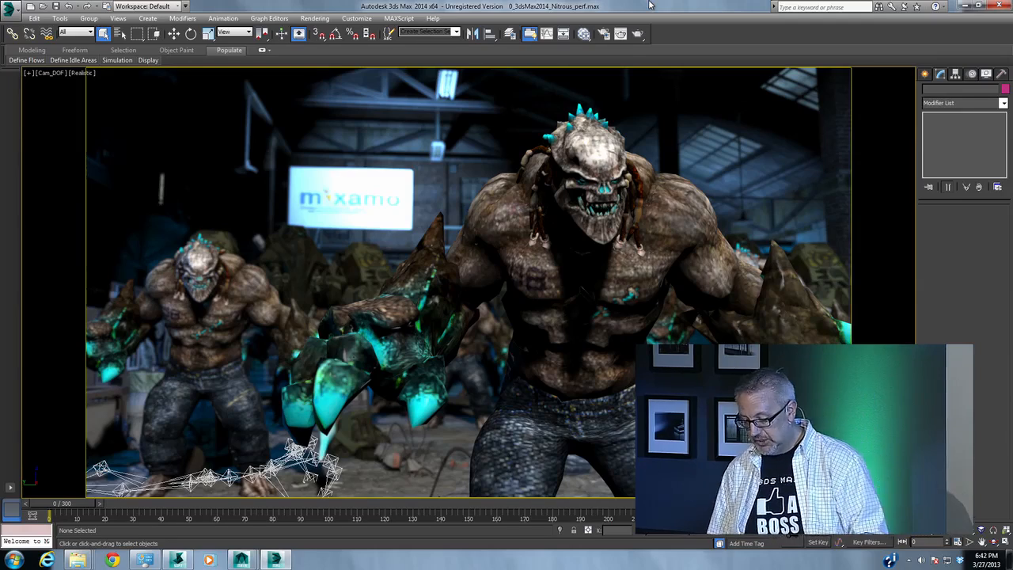
- Open the 1_perspmatch scene, adopting the file's gamma and LUT settings and its unit scale
click(10, 8)
click(33, 80)
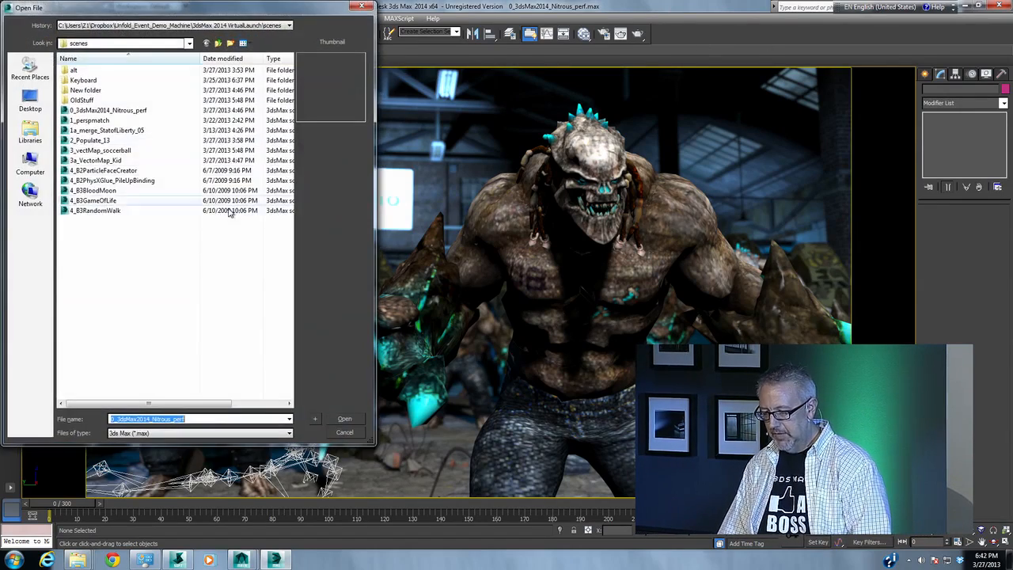
double_click(90, 121)
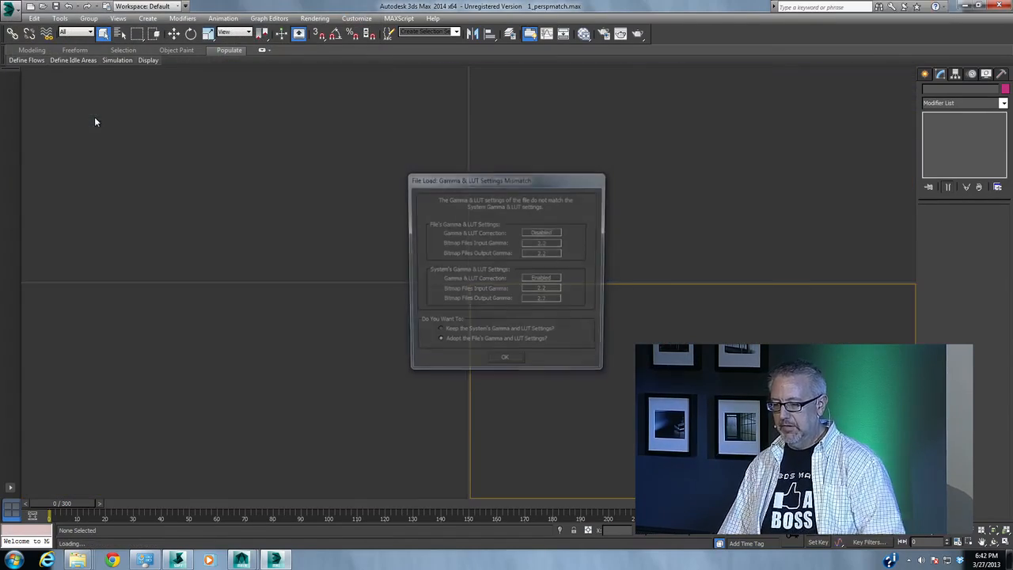
click(515, 366)
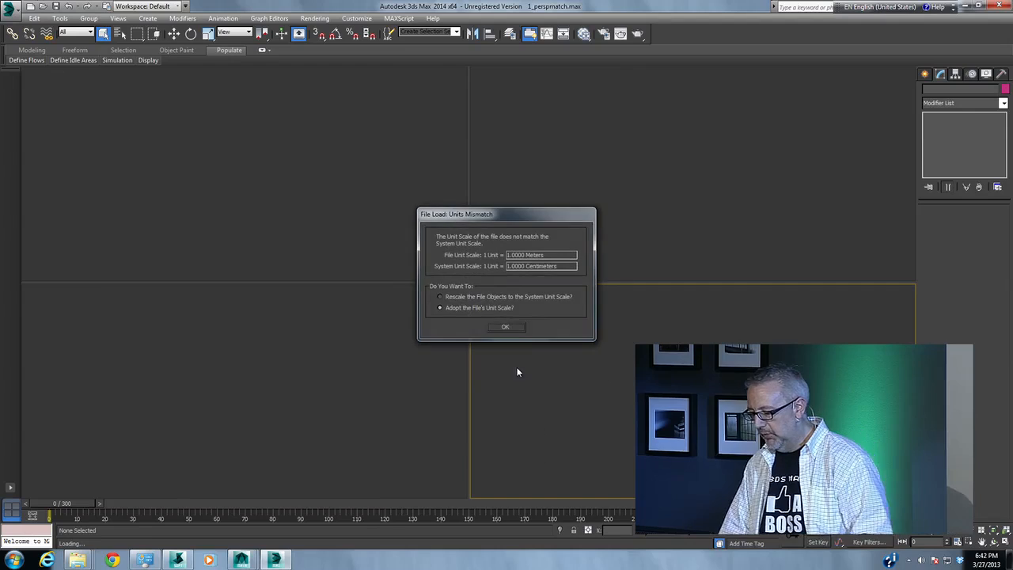
click(514, 329)
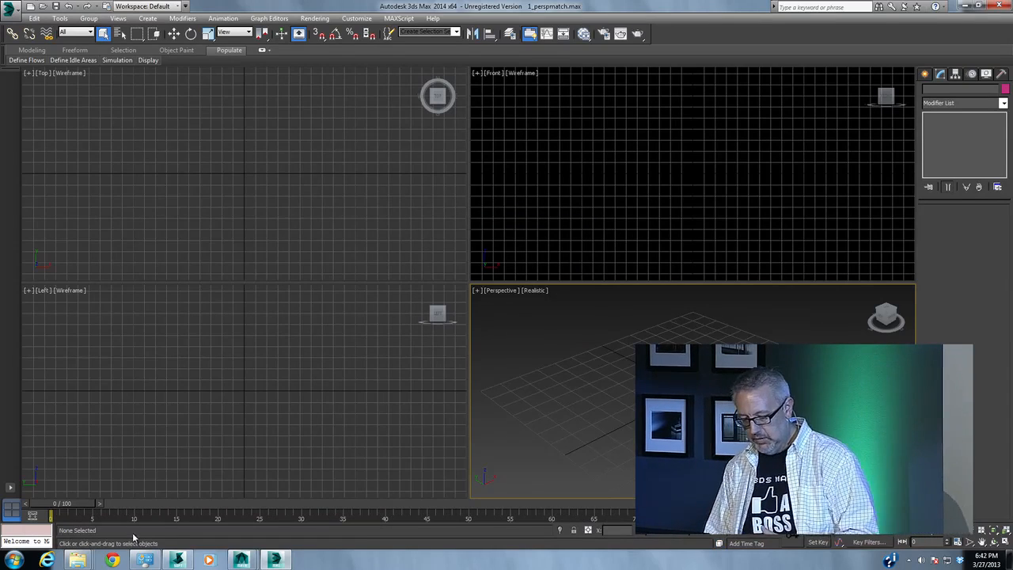
- Apply the Statue-of-liberty image from the project folder to the Perspective view as viewport background and environment map
mouse_move(76, 563)
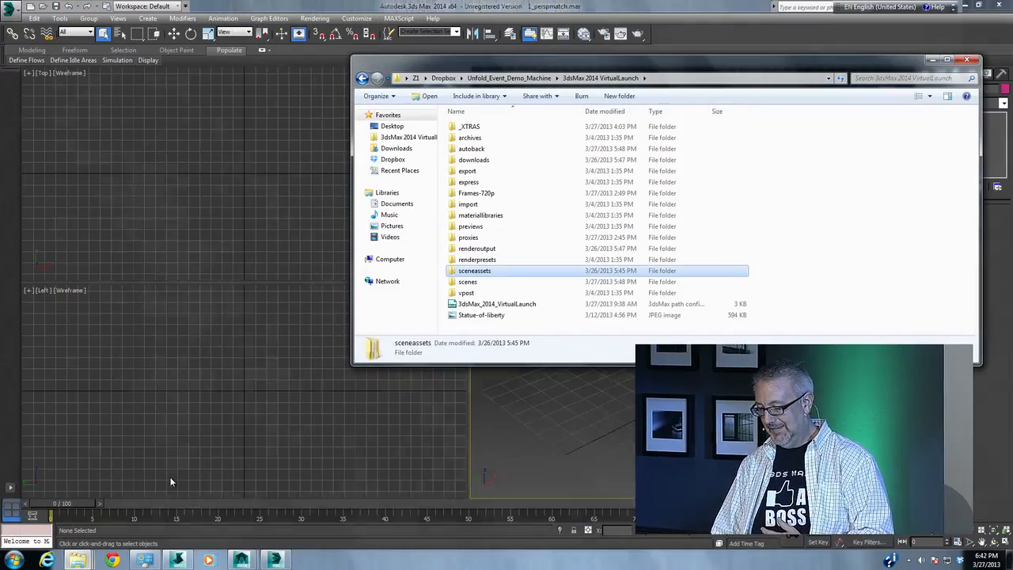
click(103, 513)
click(484, 315)
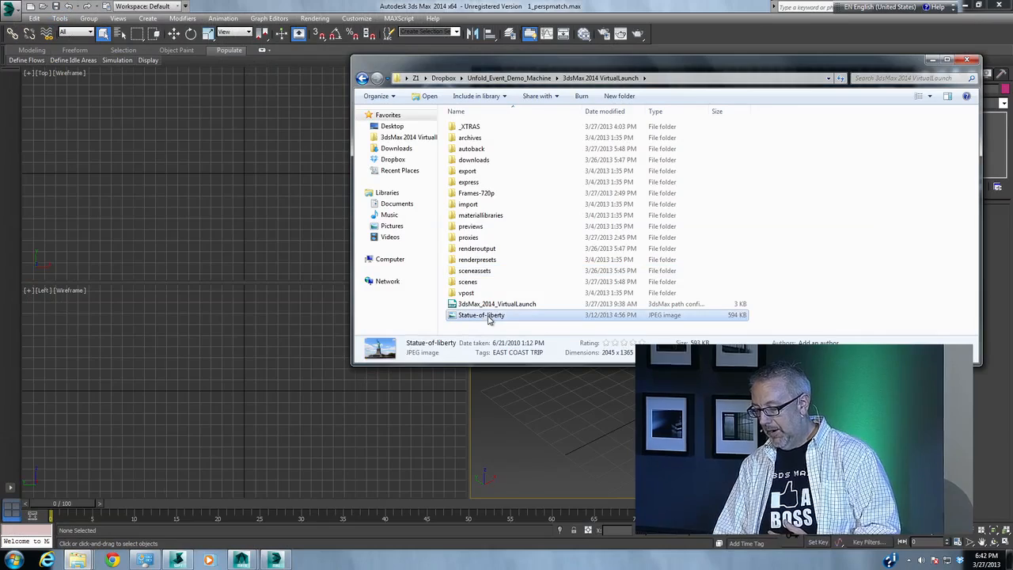
drag(242, 235, 609, 444)
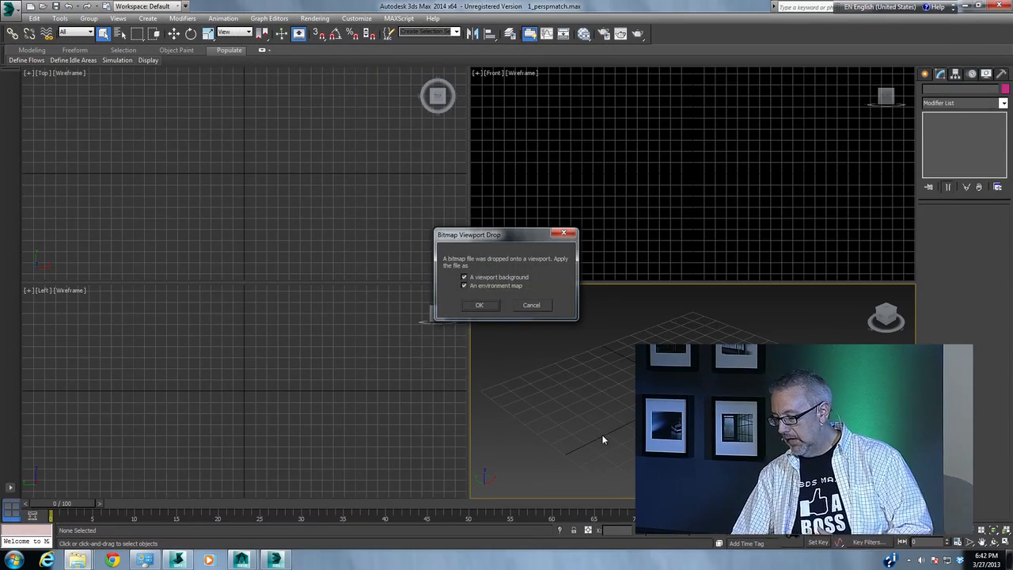
click(479, 305)
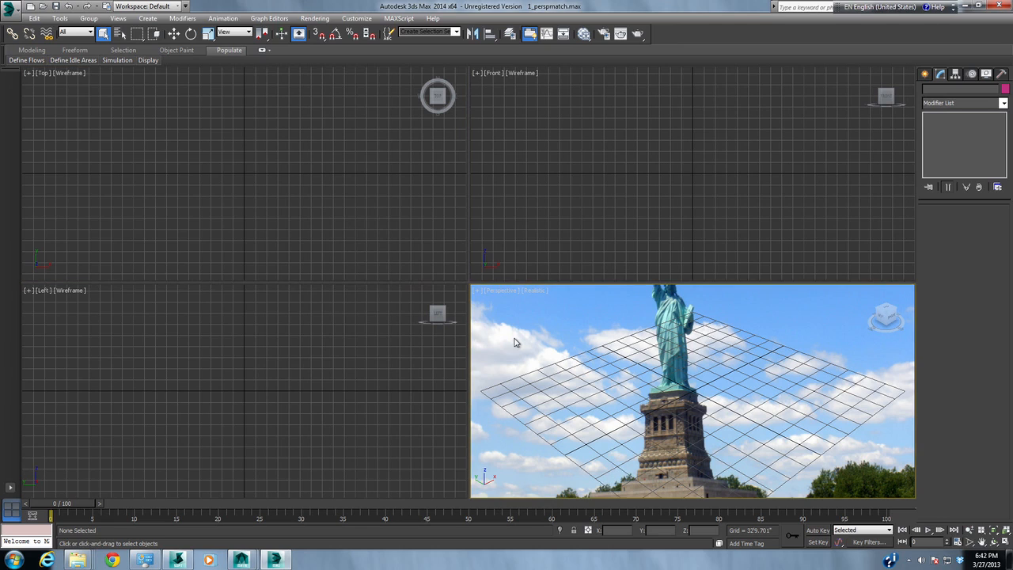
- Maximize the Perspective view and set its background image's aspect ratio to Match Bitmap
click(1004, 543)
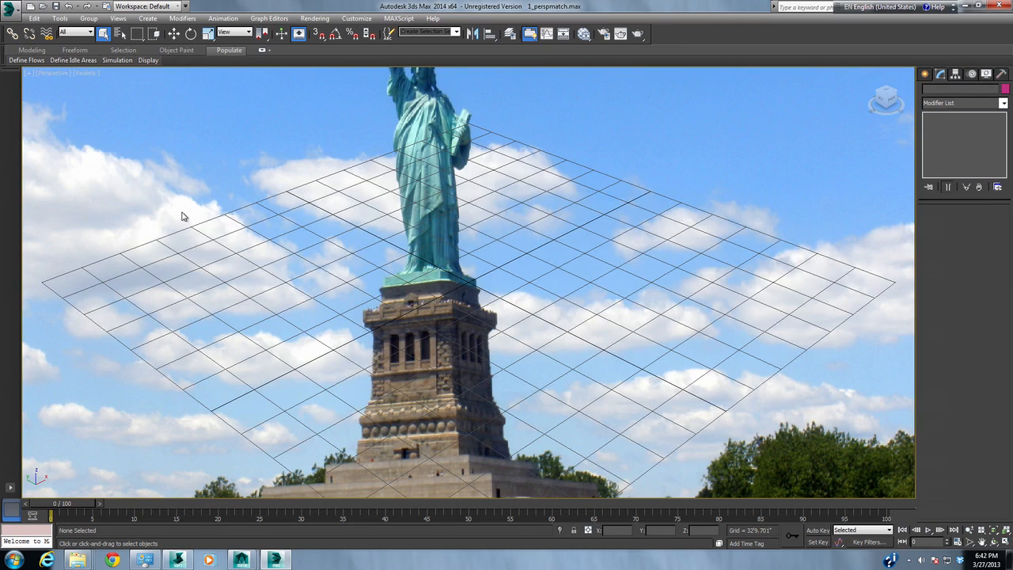
click(26, 60)
click(85, 73)
mouse_move(153, 258)
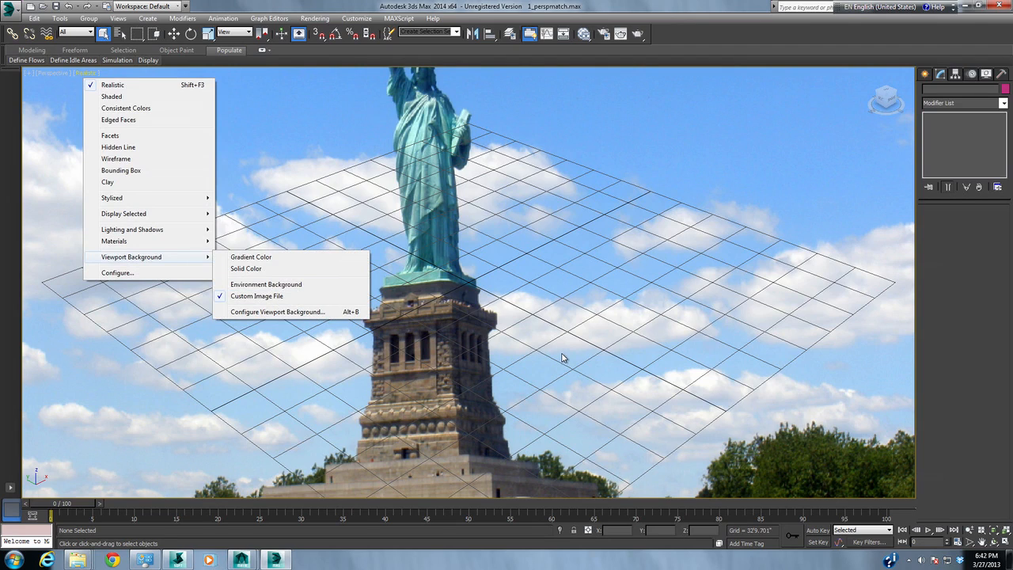
click(289, 313)
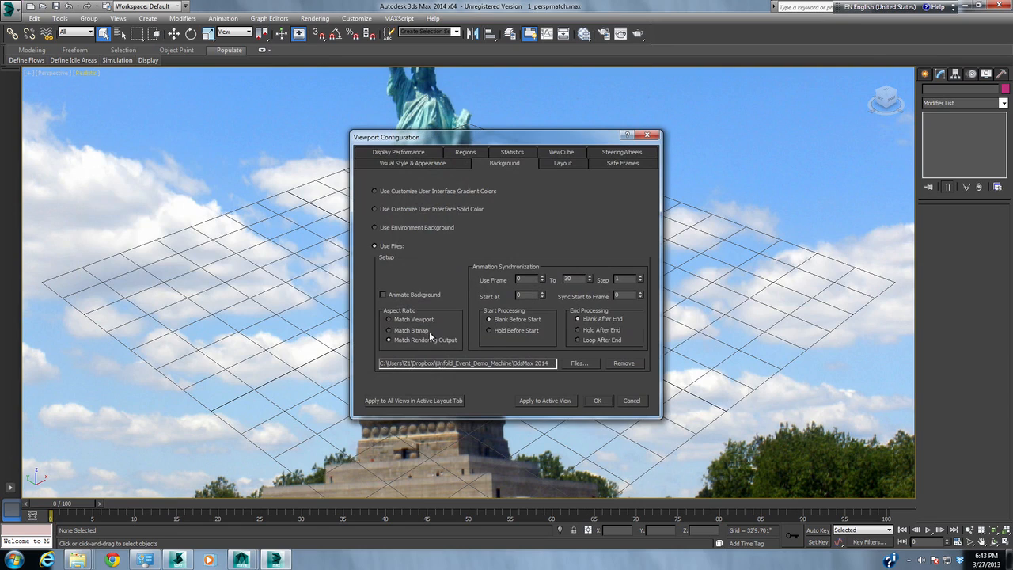
click(423, 331)
click(595, 400)
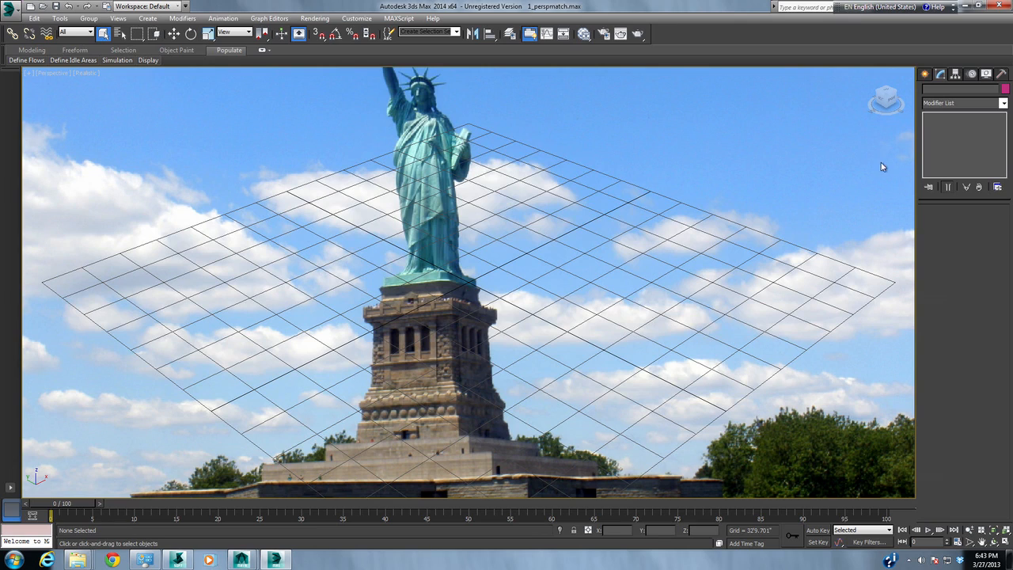
- Start the Perspective Match utility and show the vanishing lines for the XY axes only
click(1000, 73)
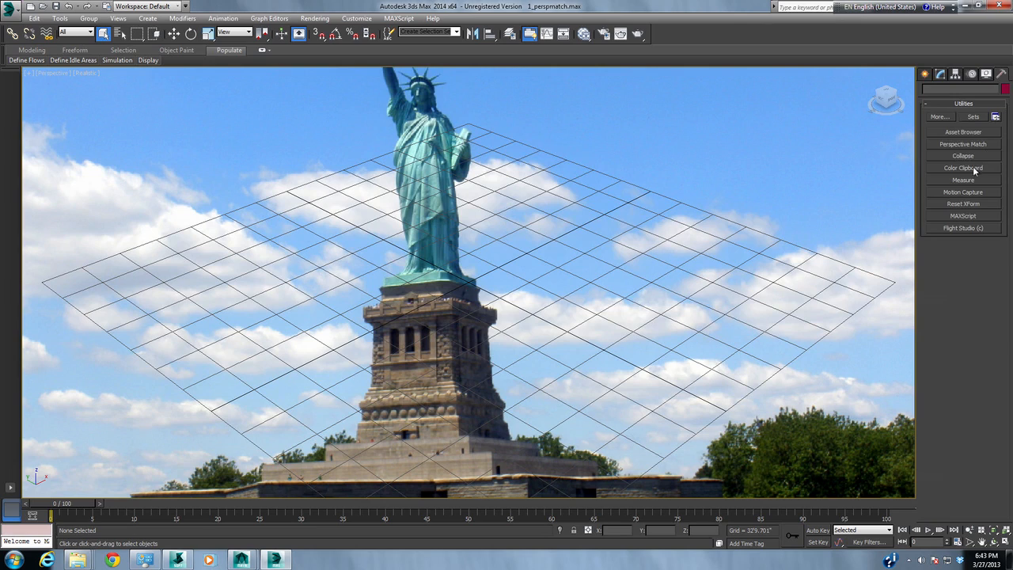
click(960, 145)
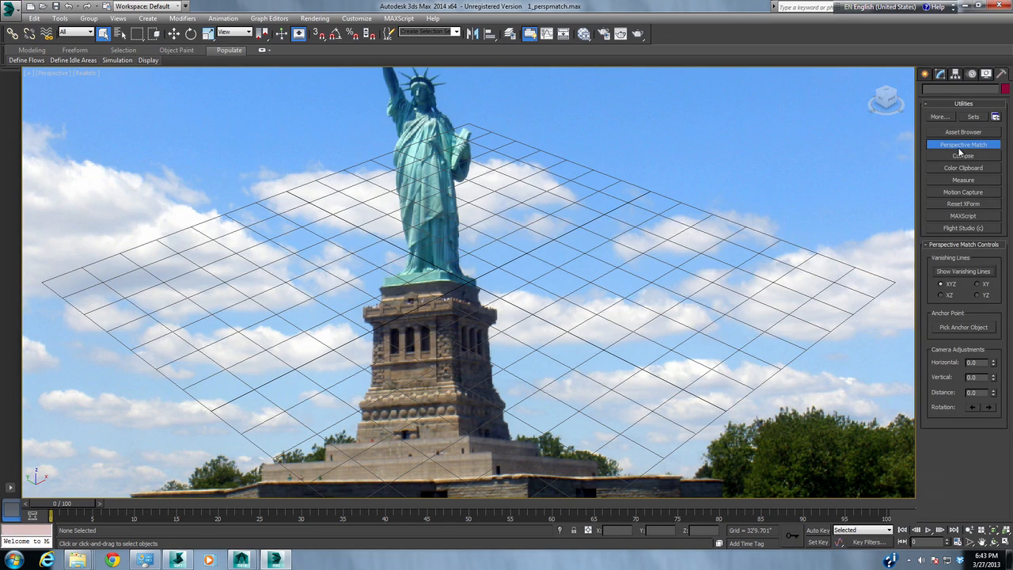
click(954, 273)
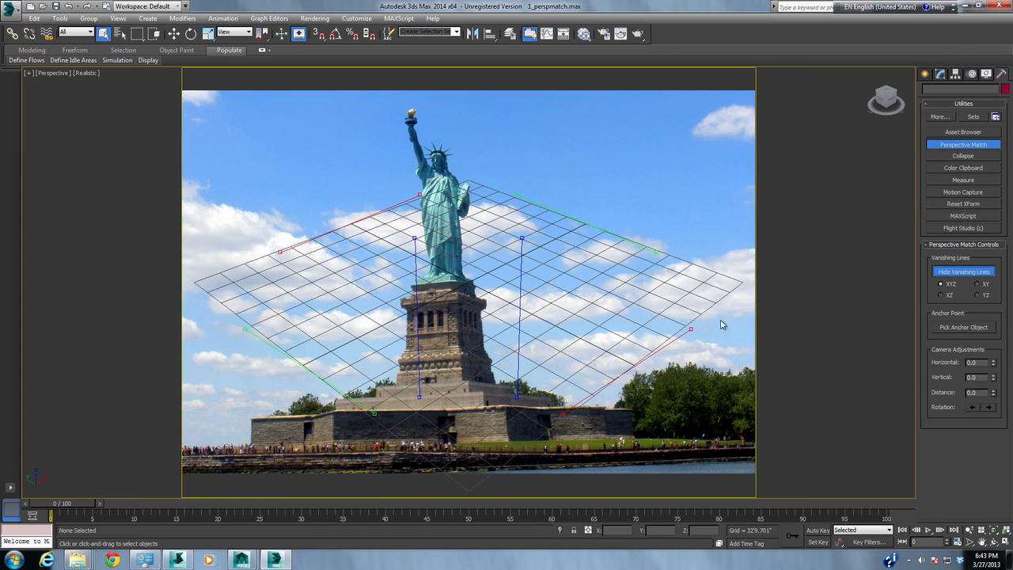
click(980, 285)
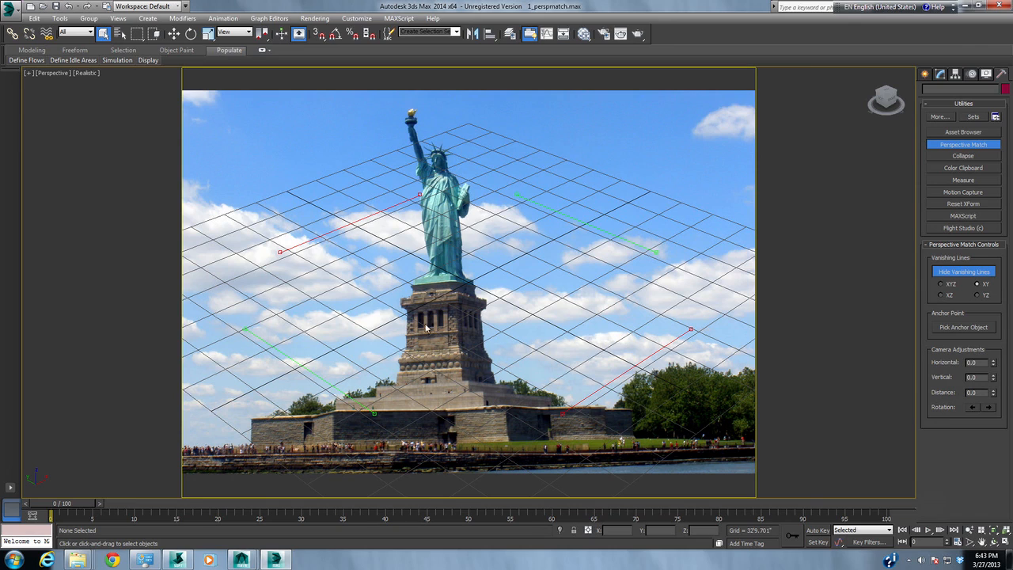
- Place the two red vanishing lines along the front top edges of the two terrace tiers below the pedestal
drag(303, 243, 465, 382)
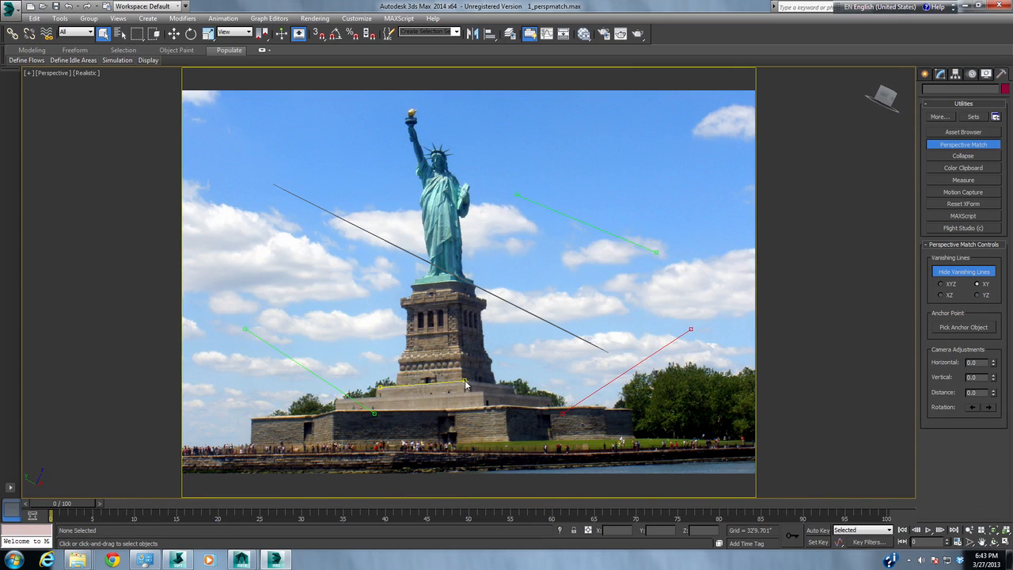
click(611, 385)
drag(611, 386, 394, 392)
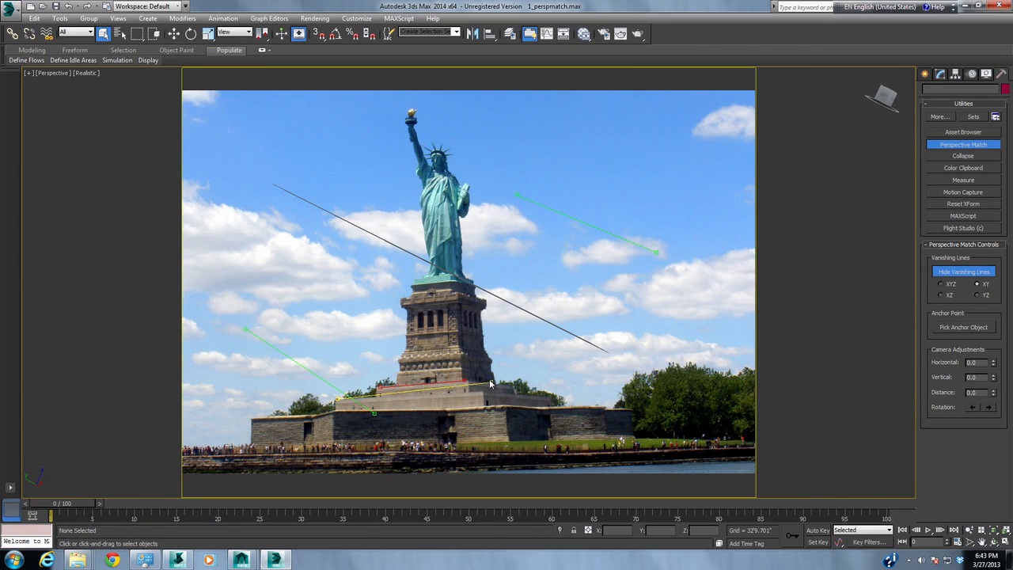
click(337, 394)
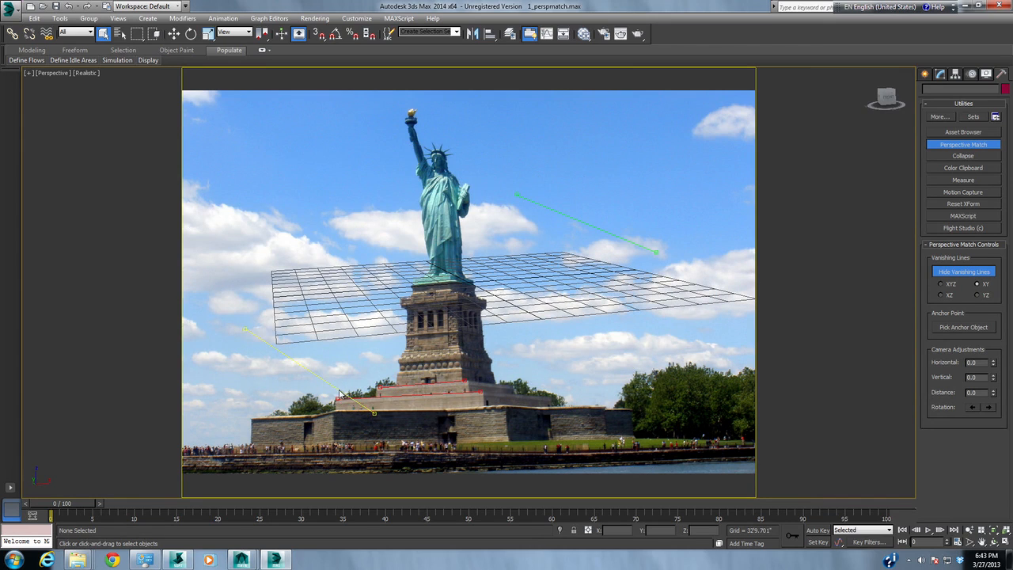
- Place the two green vanishing lines along the receding side edges of the same two terrace tiers
drag(339, 394, 574, 420)
drag(479, 365, 467, 383)
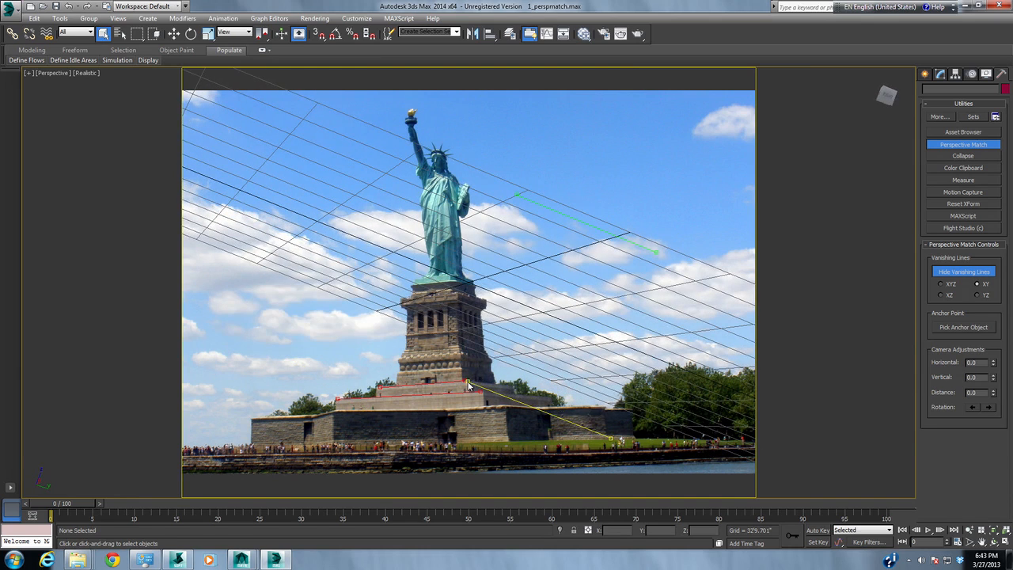
drag(613, 440, 510, 387)
drag(601, 230, 549, 402)
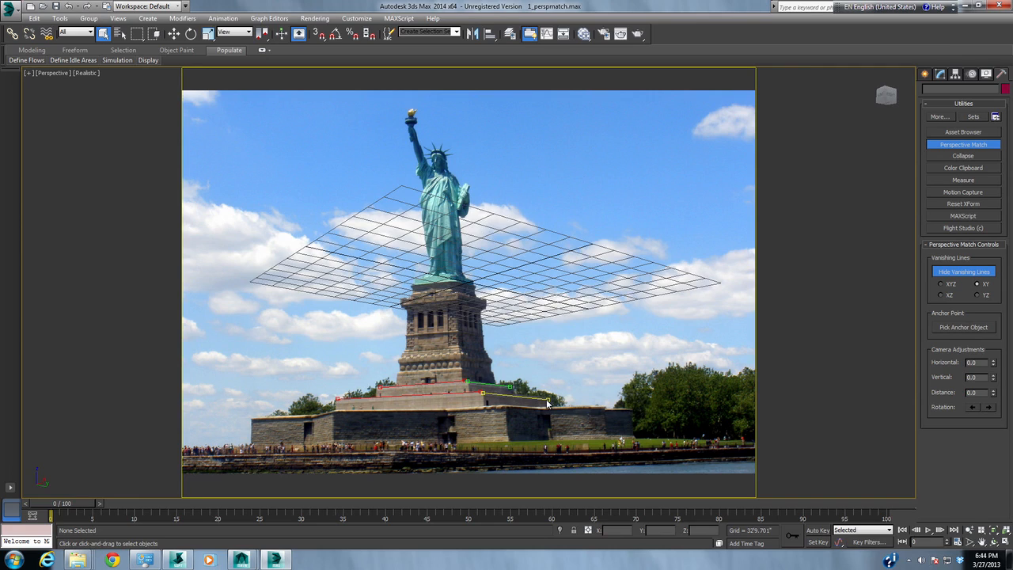
drag(547, 403, 549, 397)
- Switch the Perspective view to 2D Pan Zoom mode
click(91, 76)
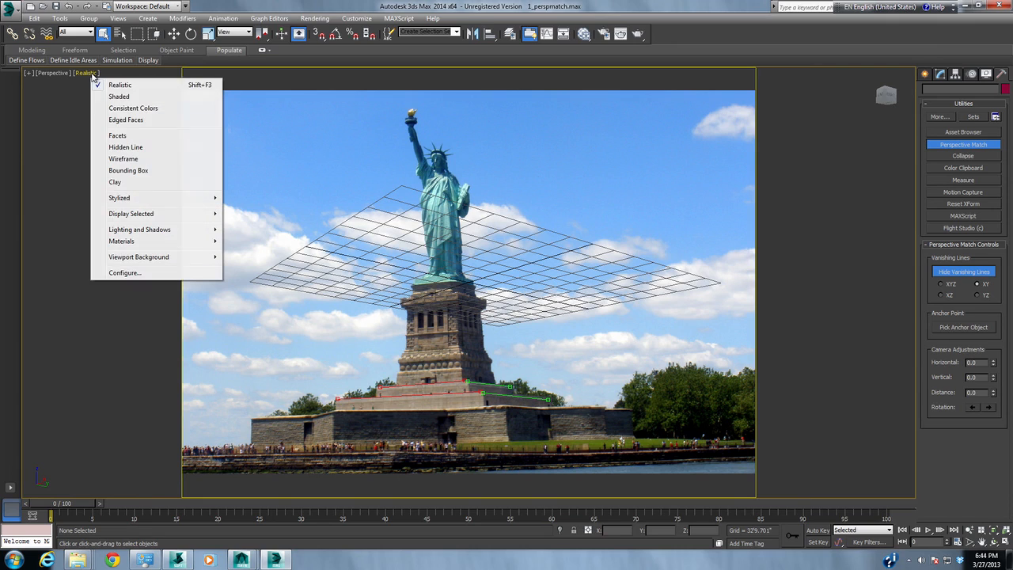
click(30, 75)
click(100, 216)
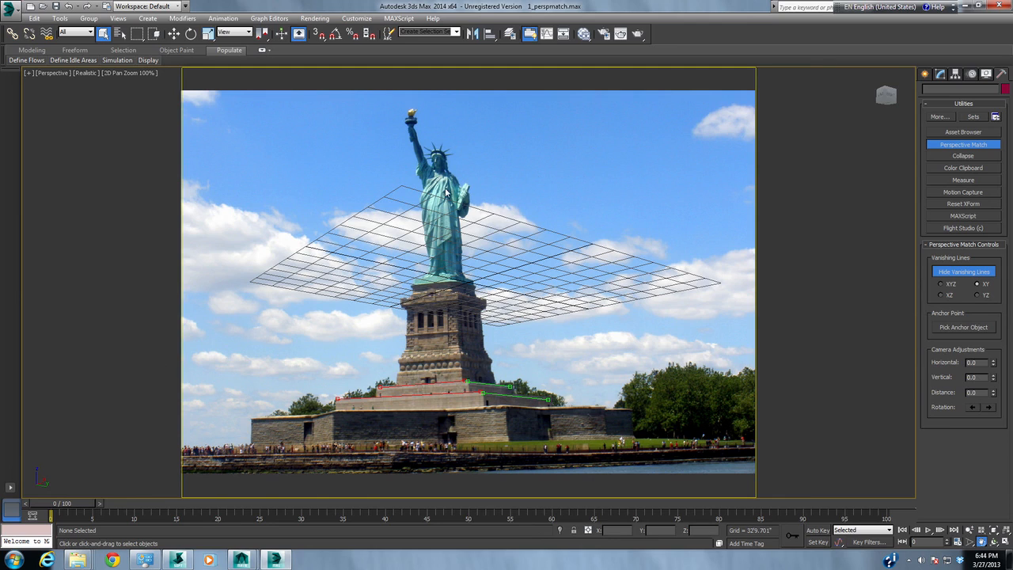
click(358, 18)
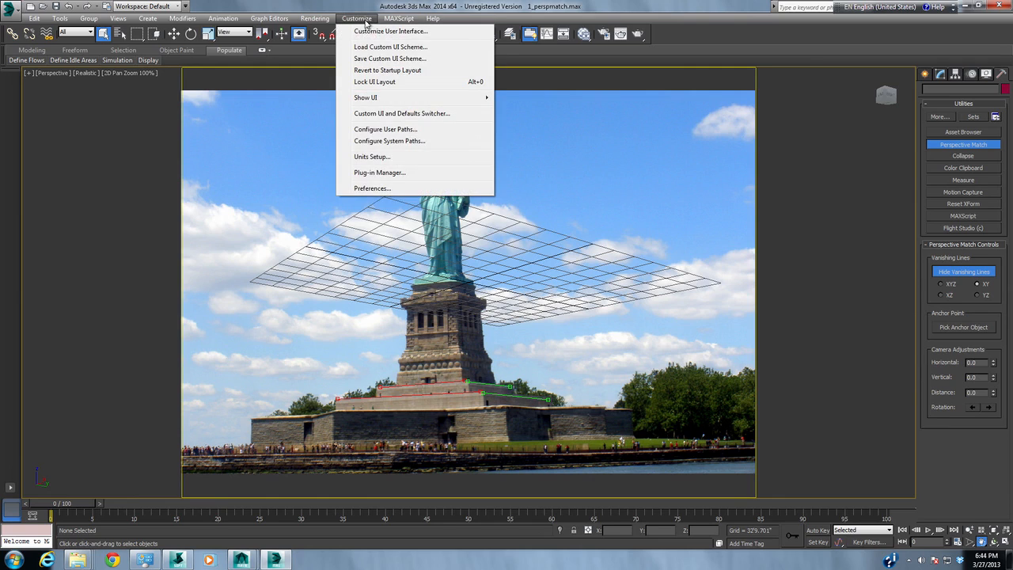
click(372, 189)
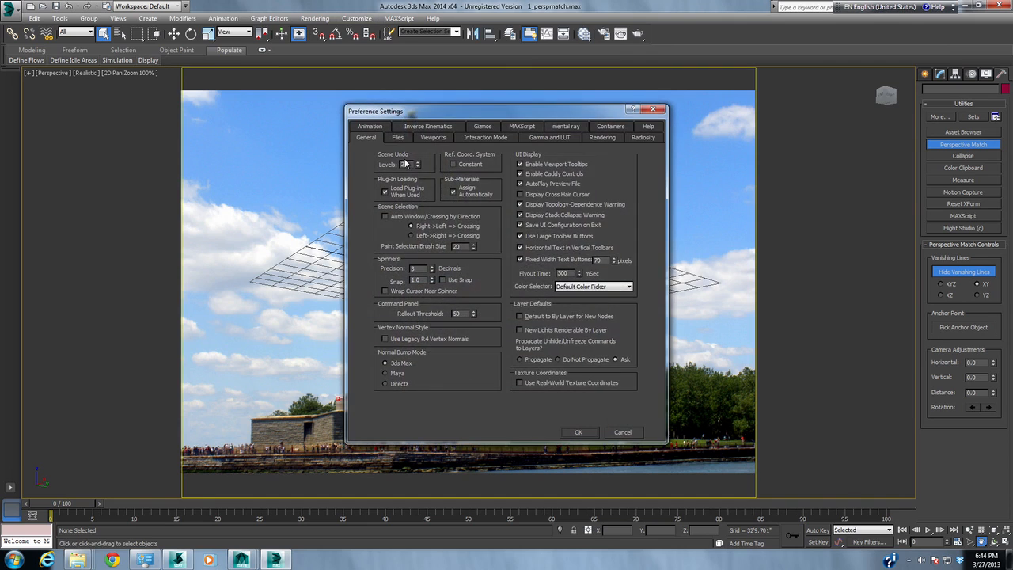
click(616, 433)
- Refine the upper red vanishing line's endpoints so it follows the upper terrace's front edge up close
mouse_move(523, 330)
middle_down()
mouse_move(532, 341)
mouse_move(515, 314)
middle_up()
click(981, 543)
drag(412, 267, 433, 273)
scroll(471, 273, down, 3)
scroll(467, 275, up, 1)
scroll(465, 277, down, 1)
scroll(452, 279, up, 1)
scroll(451, 279, down, 1)
scroll(452, 280, up, 1)
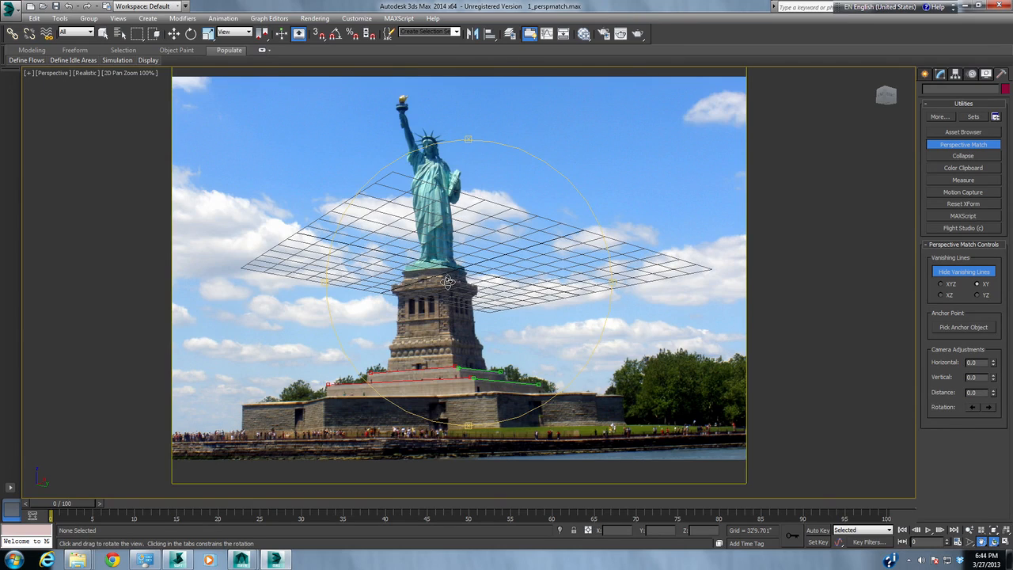
scroll(448, 281, down, 1)
scroll(446, 282, up, 2)
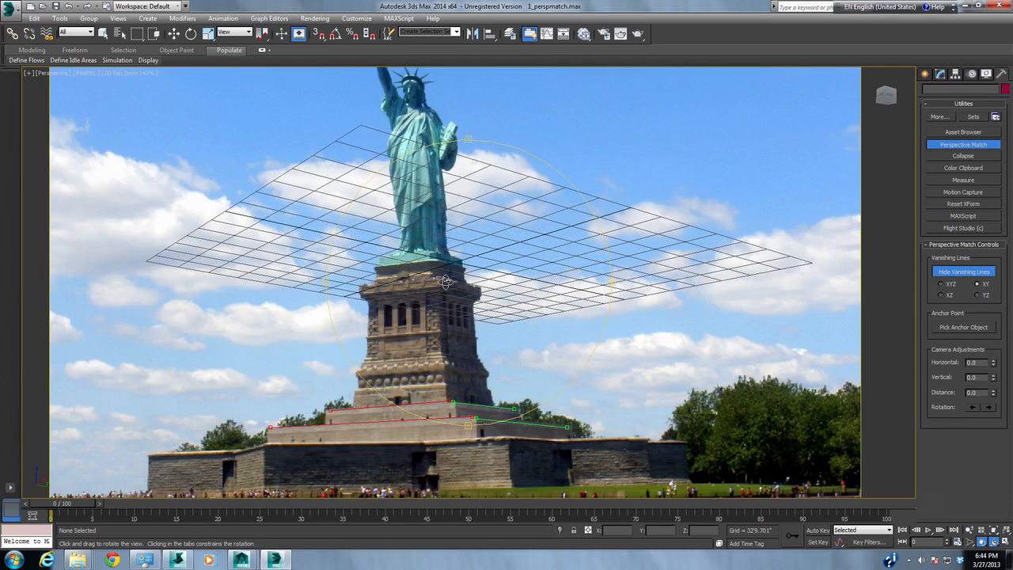
scroll(443, 293, up, 2)
scroll(442, 304, down, 1)
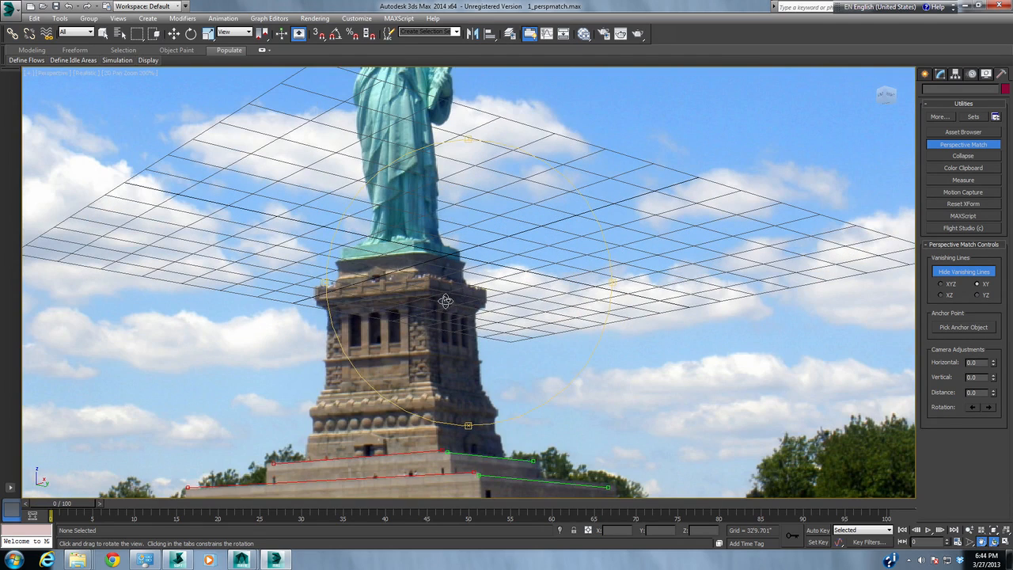
click(981, 542)
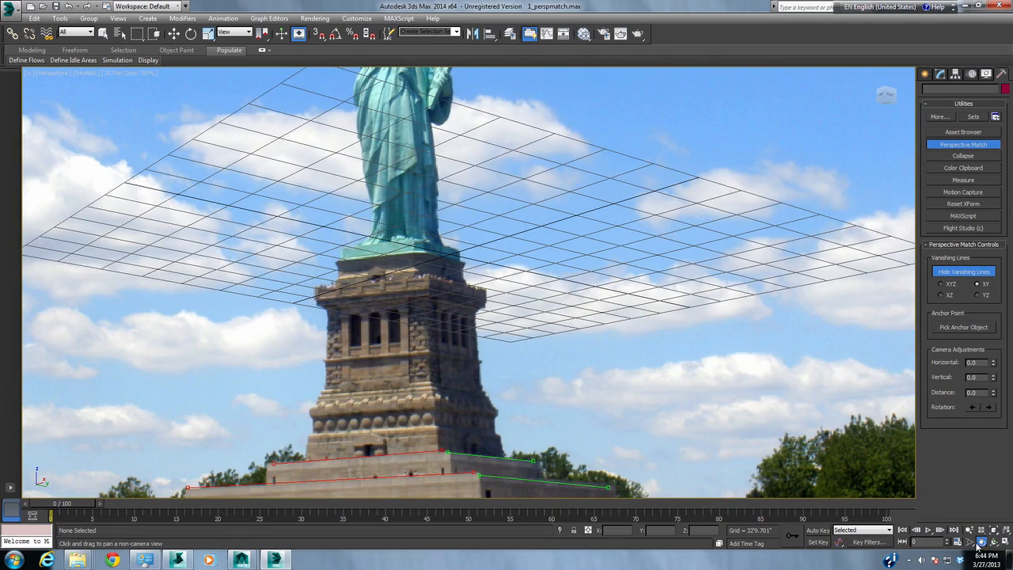
drag(424, 416, 406, 220)
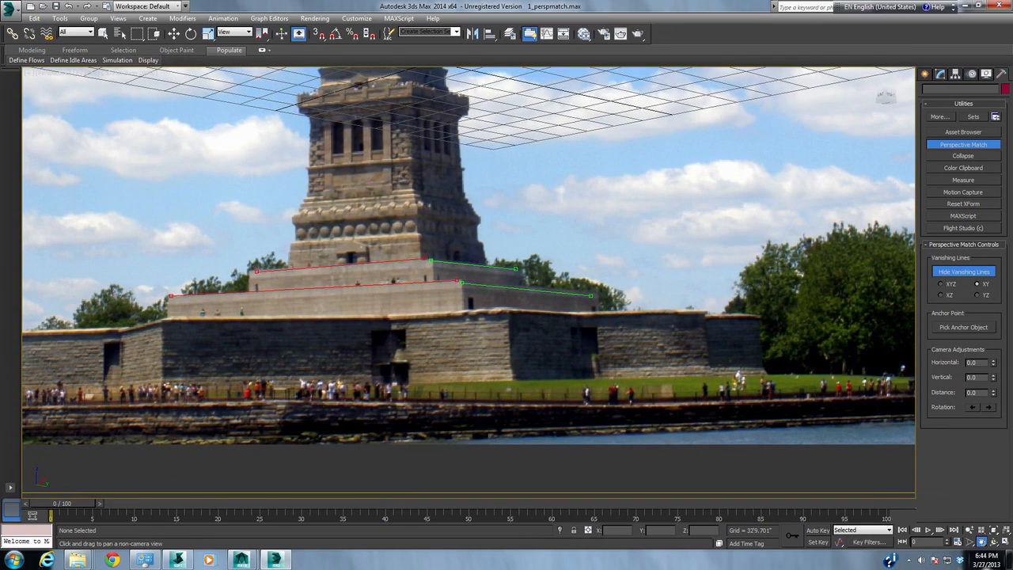
scroll(430, 227, up, 2)
scroll(430, 227, up, 2)
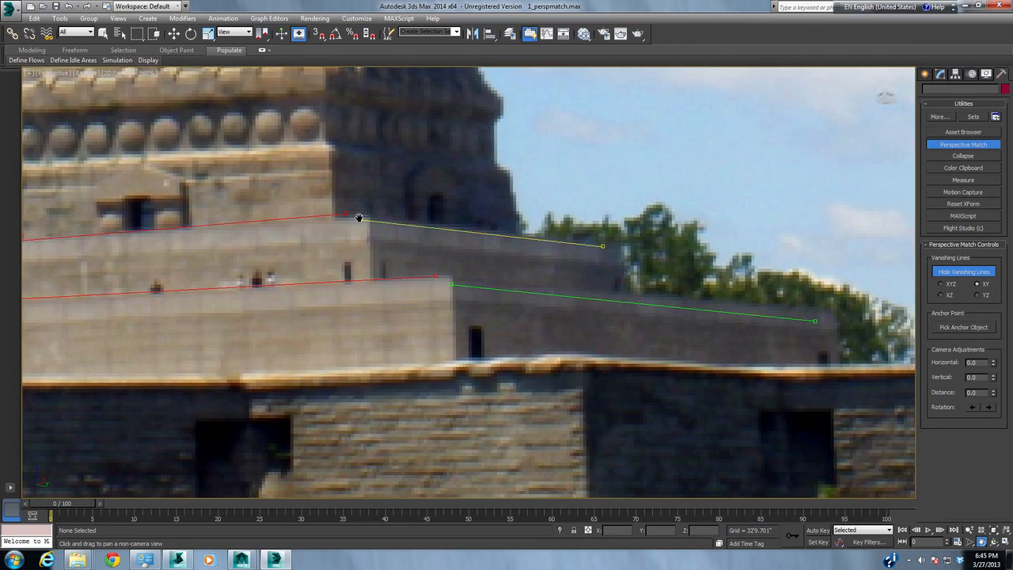
drag(341, 212, 670, 285)
drag(207, 285, 199, 286)
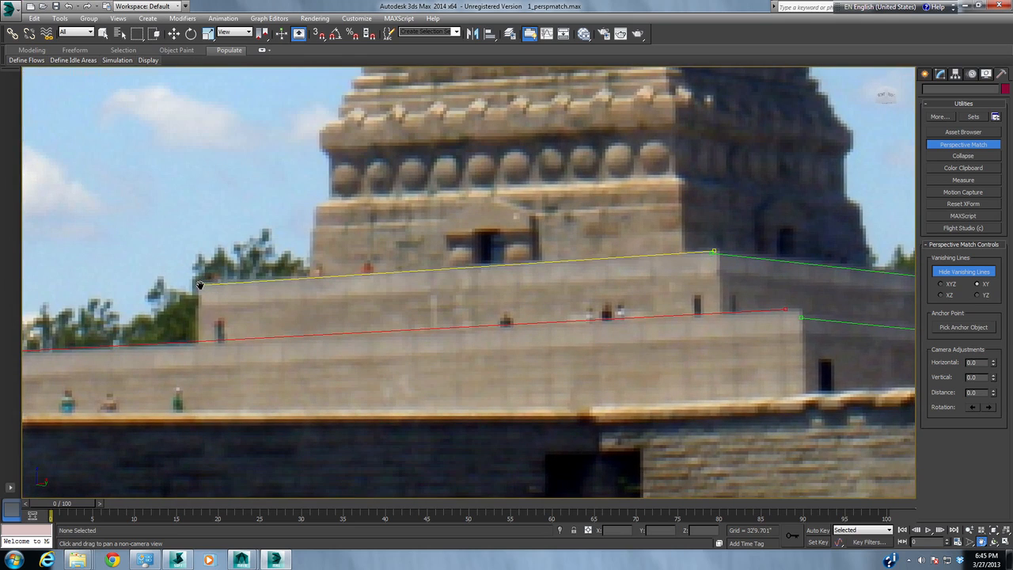
- Refine the far ends of both green vanishing lines along the terrace side edges, then leave 2D Pan Zoom mode
drag(793, 315, 386, 225)
drag(735, 282, 756, 275)
drag(523, 206, 529, 207)
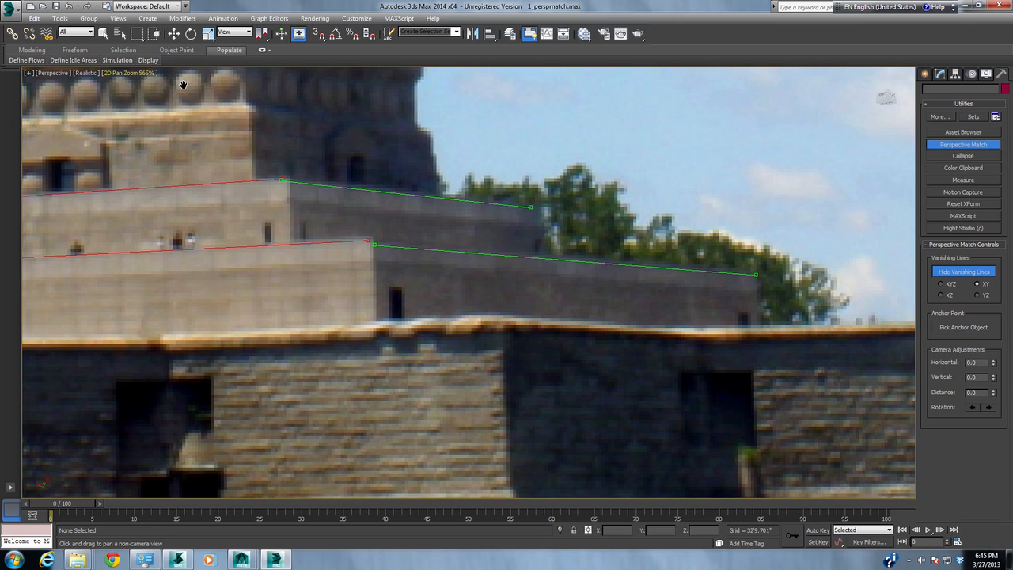
click(128, 74)
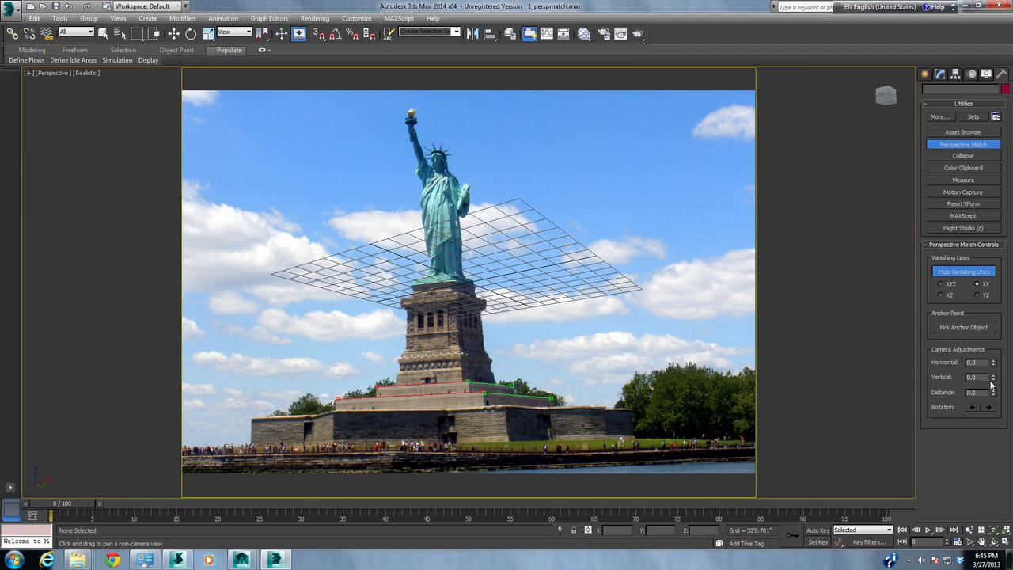
- Shift the ground grid with the vertical camera adjustment, and merge objStatue_Statue_Of_Liberty from 1a_merge_StatofLiberty_05 into the scene
drag(994, 379, 946, 95)
drag(926, 15, 929, 2)
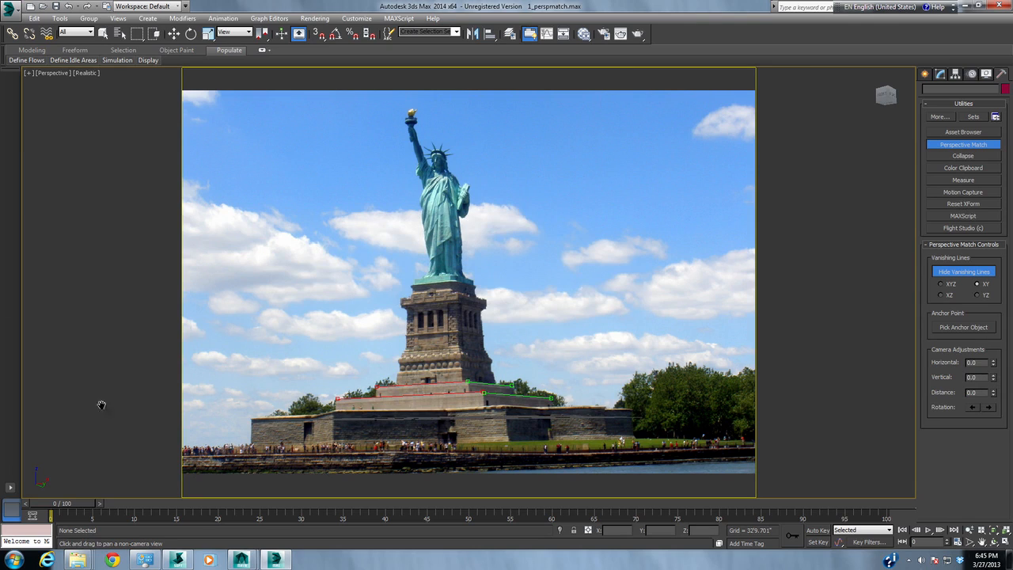
click(11, 10)
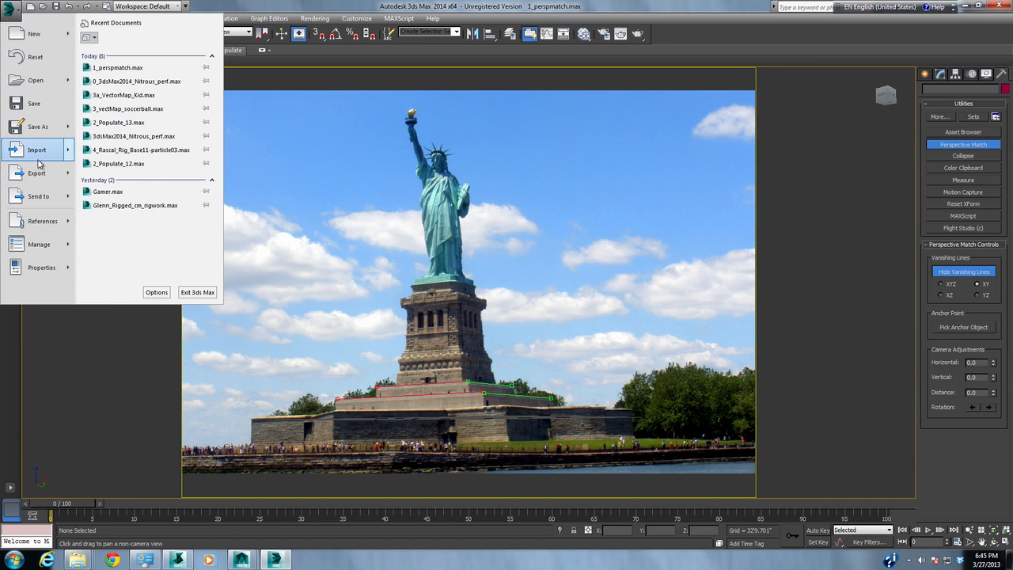
mouse_move(37, 161)
click(131, 85)
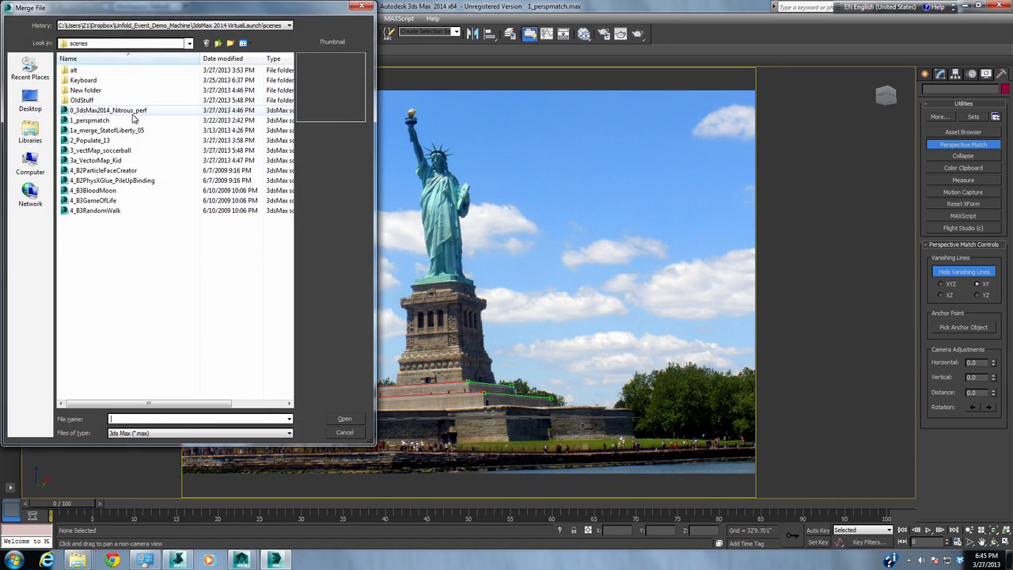
double_click(118, 132)
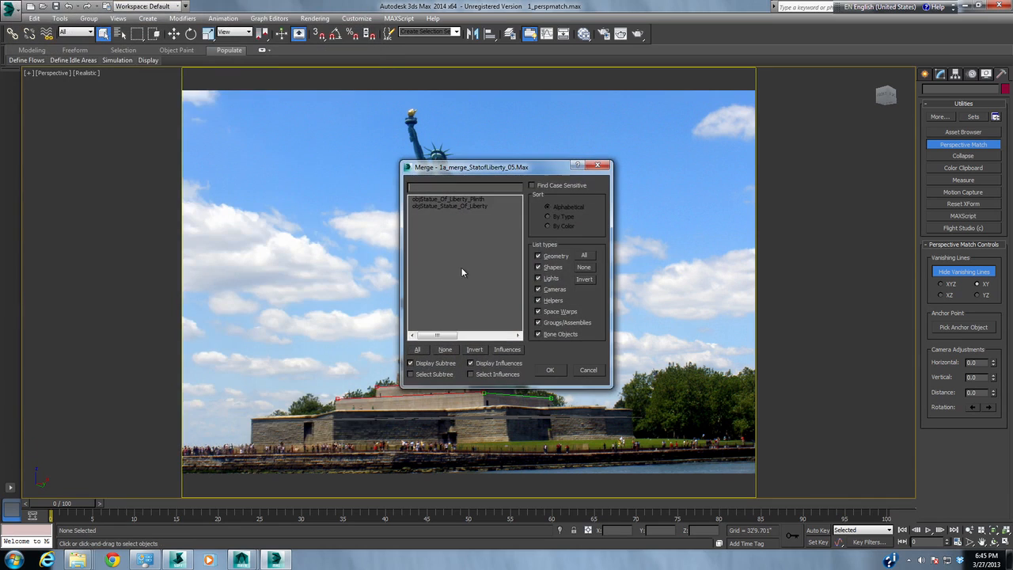
double_click(468, 207)
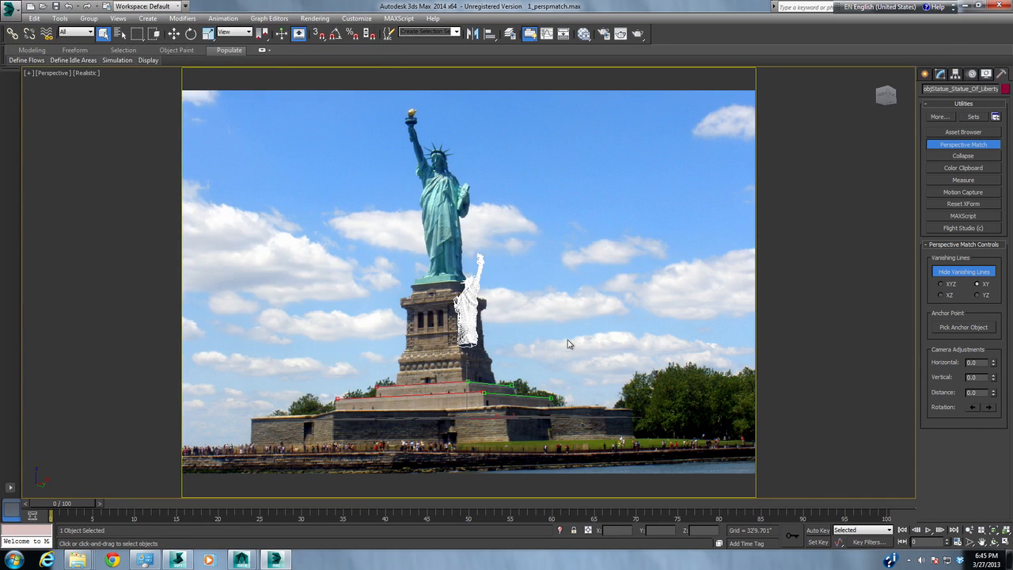
- Enlarge the merged statue in the view with the camera distance adjustment, and rotate it about its vertical axis to face like the photographed statue
drag(992, 393, 757, 295)
right_click(476, 233)
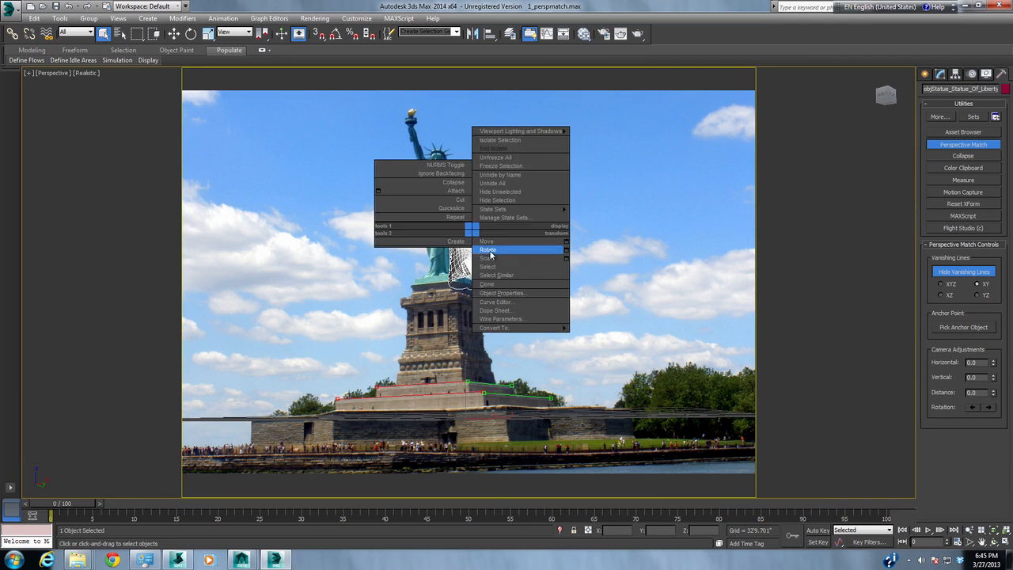
click(507, 253)
drag(491, 421, 281, 413)
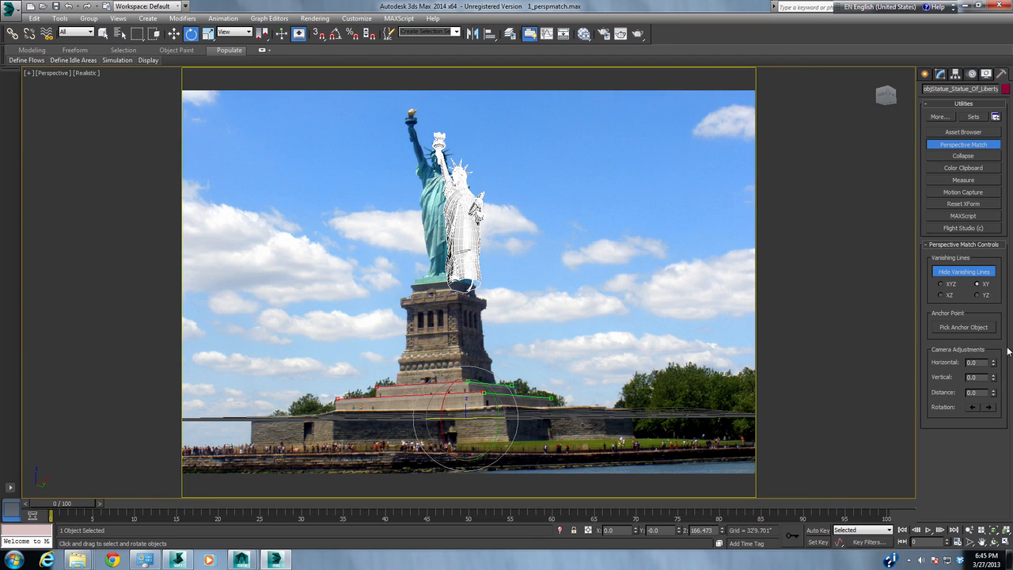
- Align the statue model with the photographed statue using the horizontal and distance camera adjustments, and create a camera from the view
drag(993, 366, 991, 338)
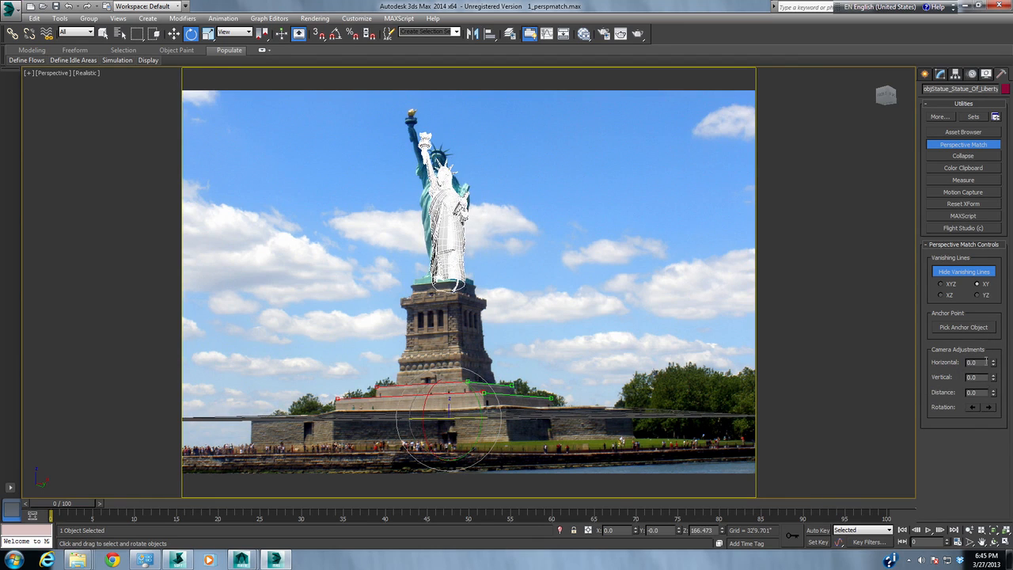
drag(995, 394, 994, 364)
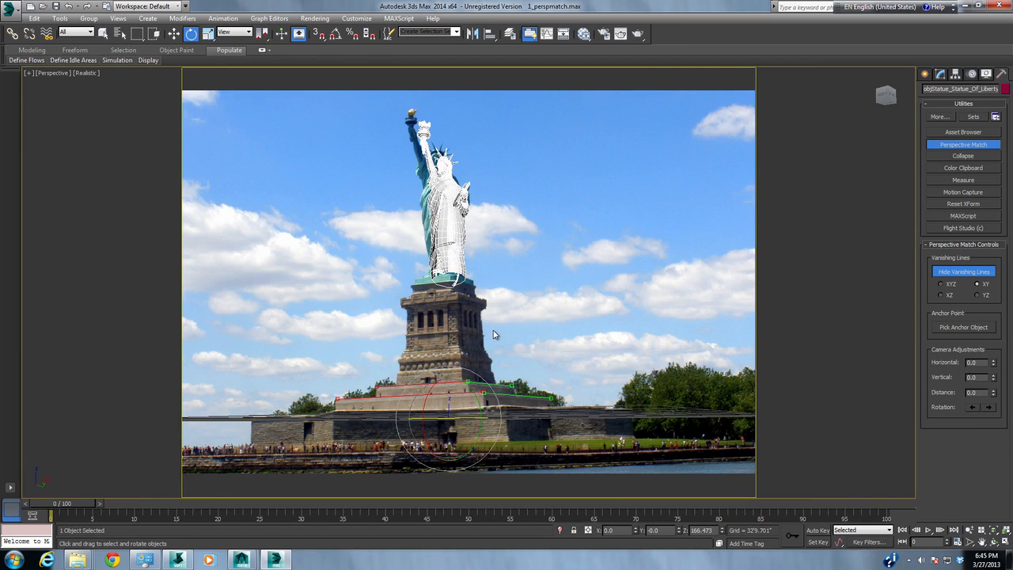
key(ctrl+c)
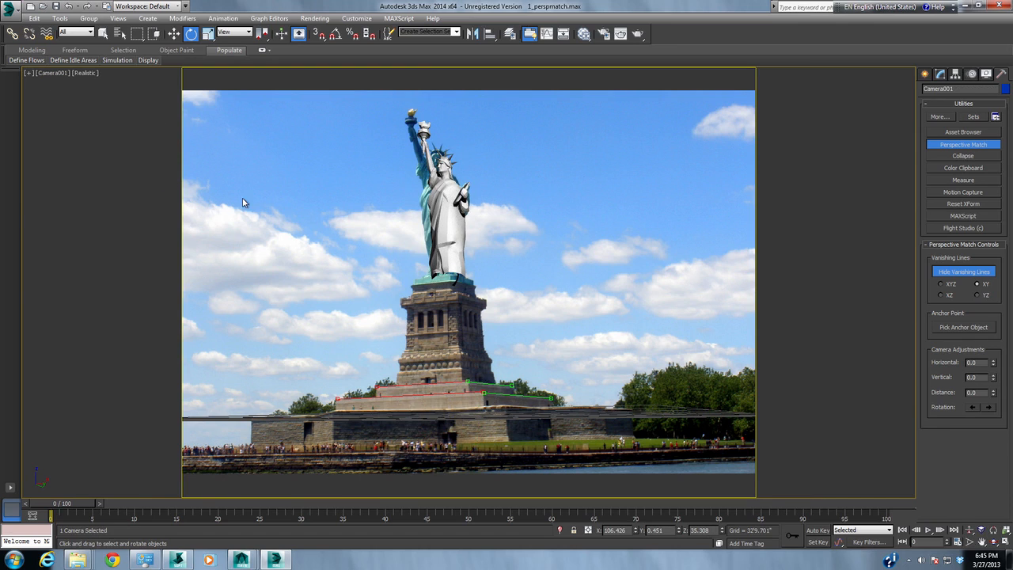
- Open the 2_Populate_13 scene without saving the current one, adopting the file's gamma and LUT settings and continuing despite missing external files
click(11, 11)
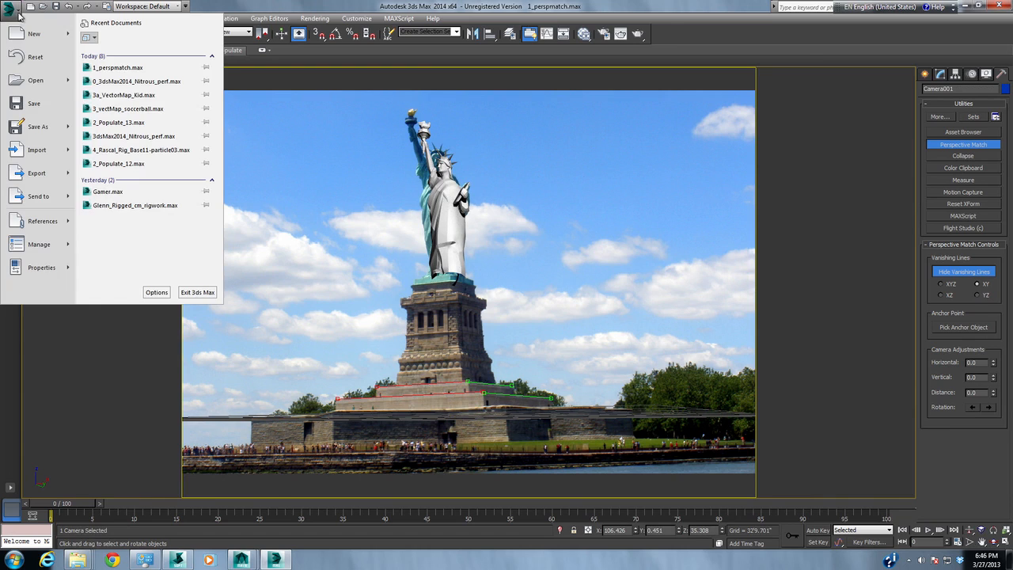
click(35, 81)
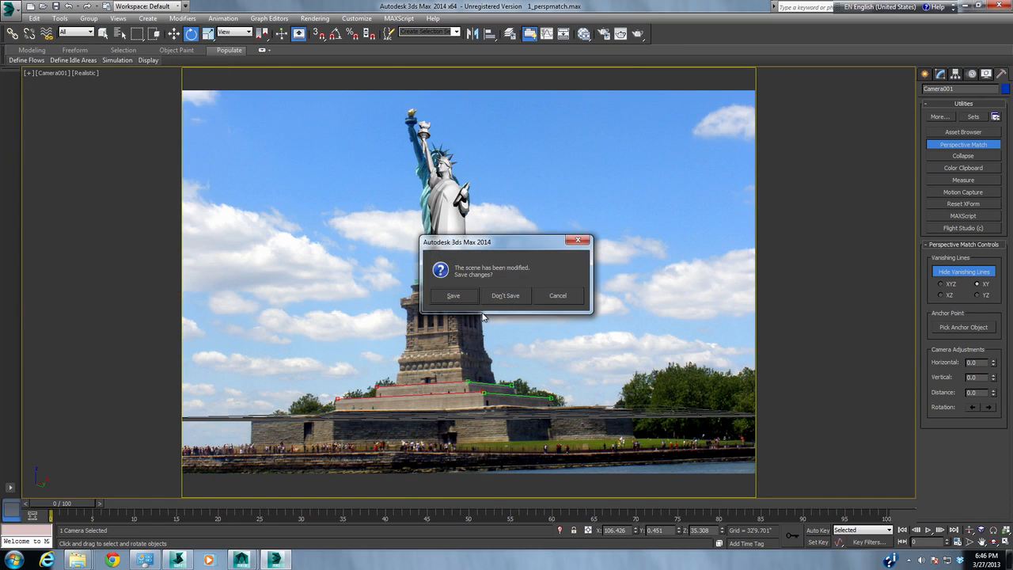
click(521, 300)
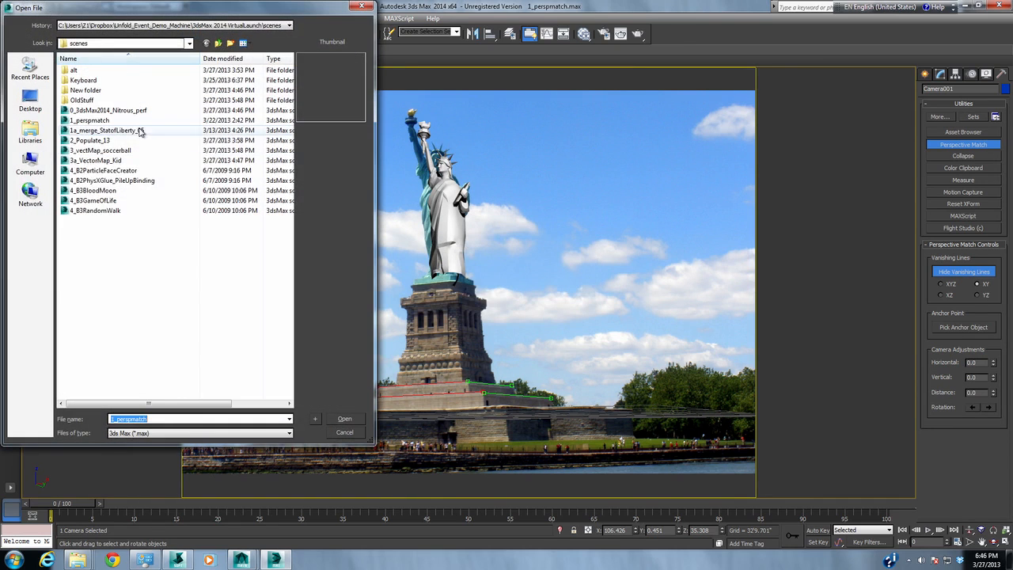
double_click(115, 141)
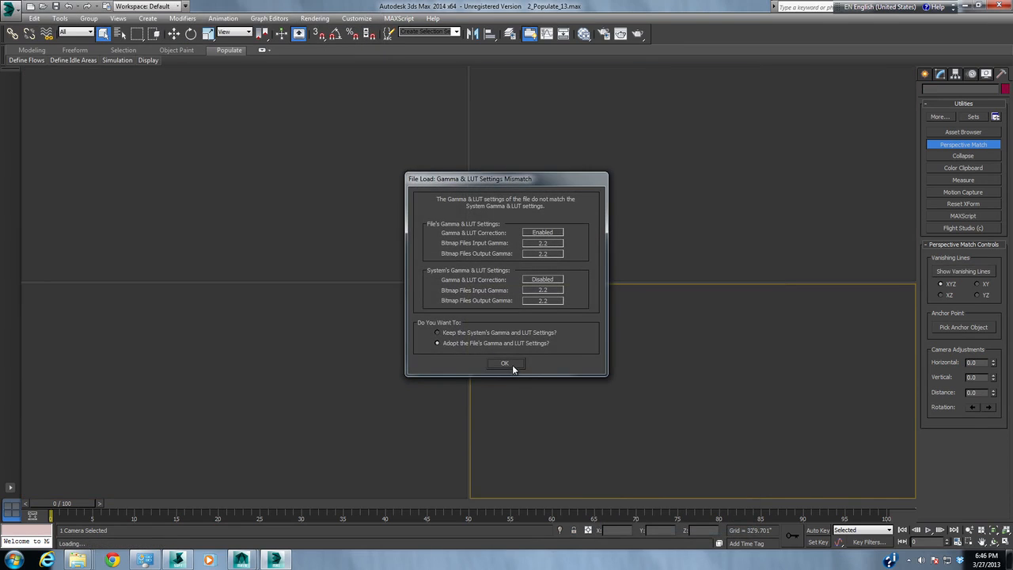
click(511, 365)
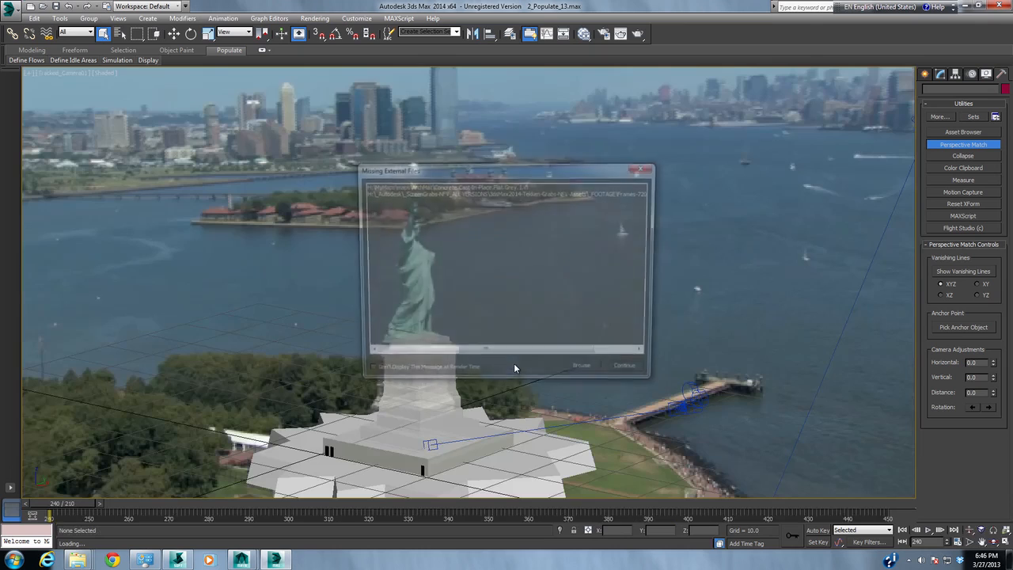
click(632, 373)
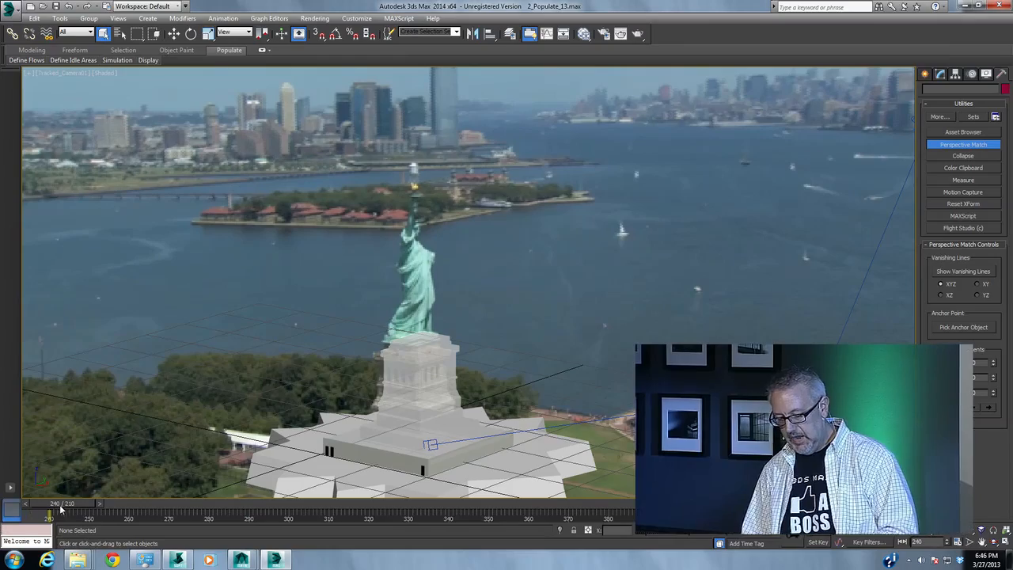
- Go to frame 325 and frame the pedestal matte object and its star-shaped base in the Top view
drag(63, 503, 403, 512)
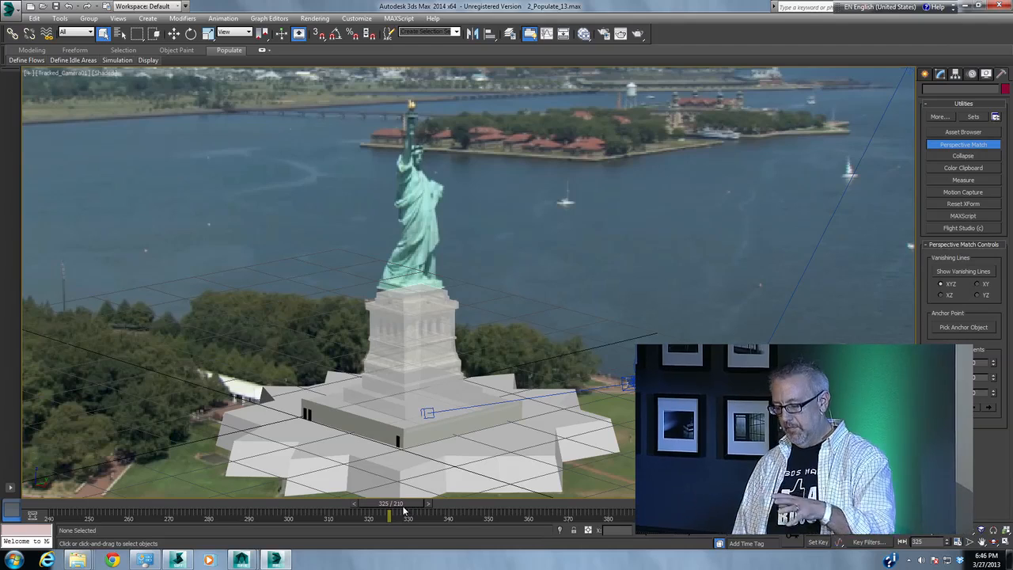
click(362, 407)
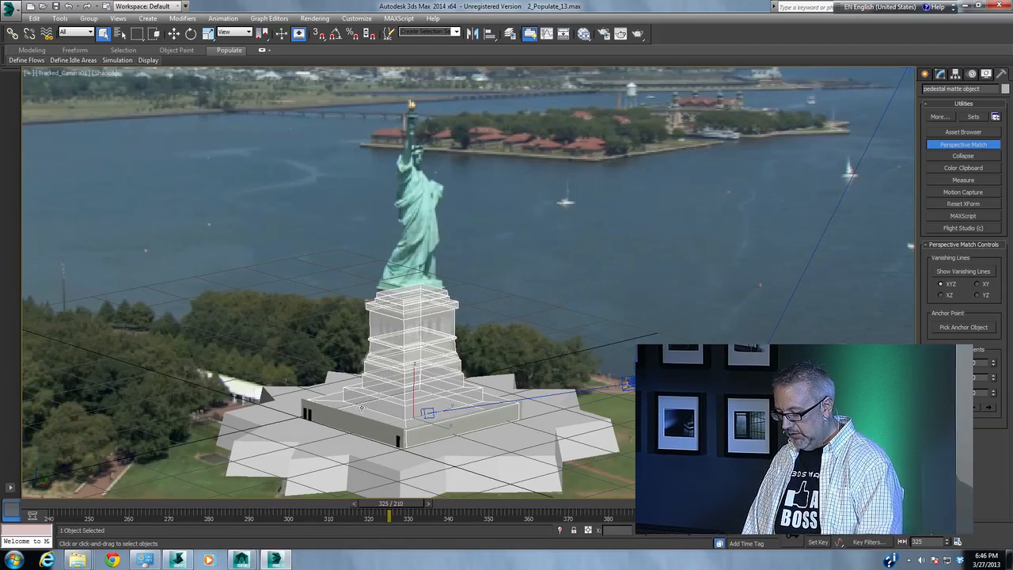
key(t)
click(981, 542)
drag(523, 276, 479, 319)
scroll(480, 320, up, 5)
scroll(480, 320, down, 2)
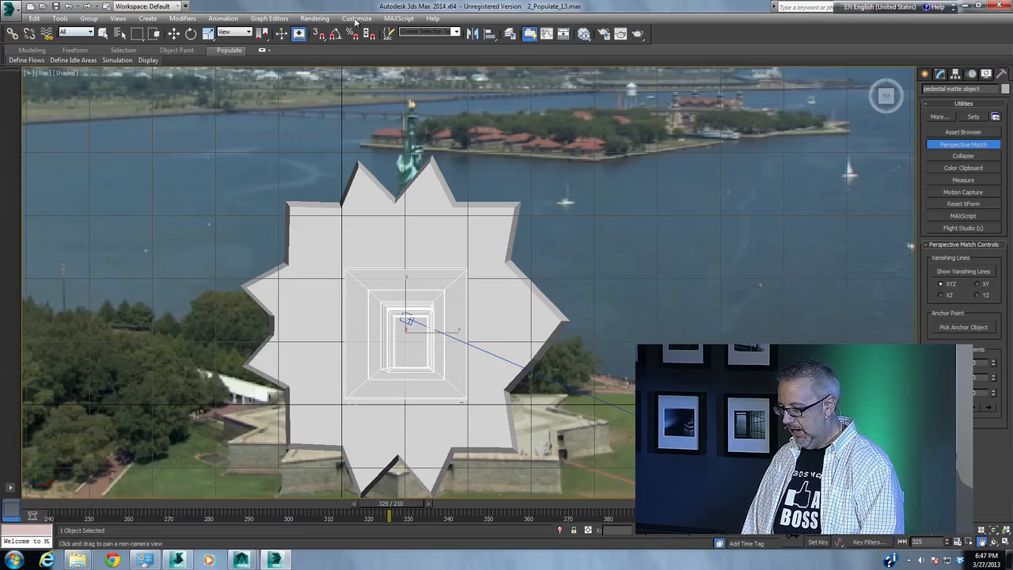
- Draw a 7.000-wide Populate flow across the upper side of the pedestal and down its right side on the star-shaped base
click(262, 50)
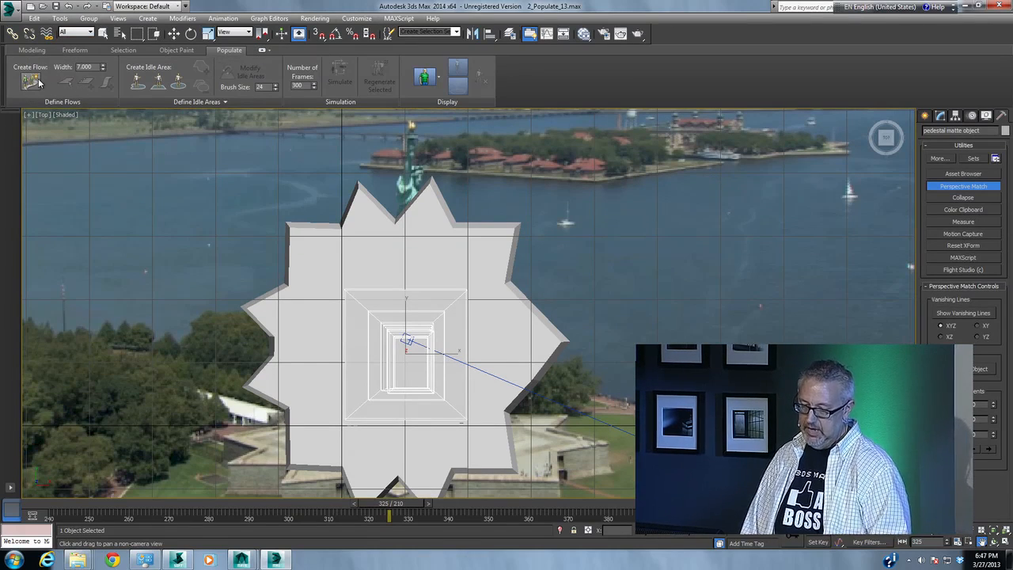
click(32, 80)
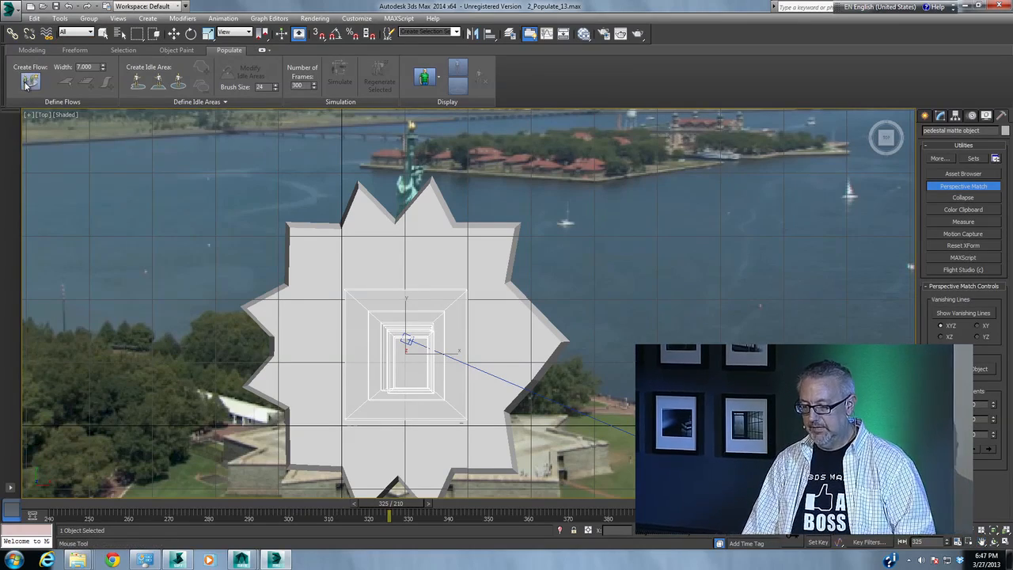
click(315, 261)
click(430, 256)
click(484, 265)
click(488, 326)
click(478, 445)
right_click(365, 446)
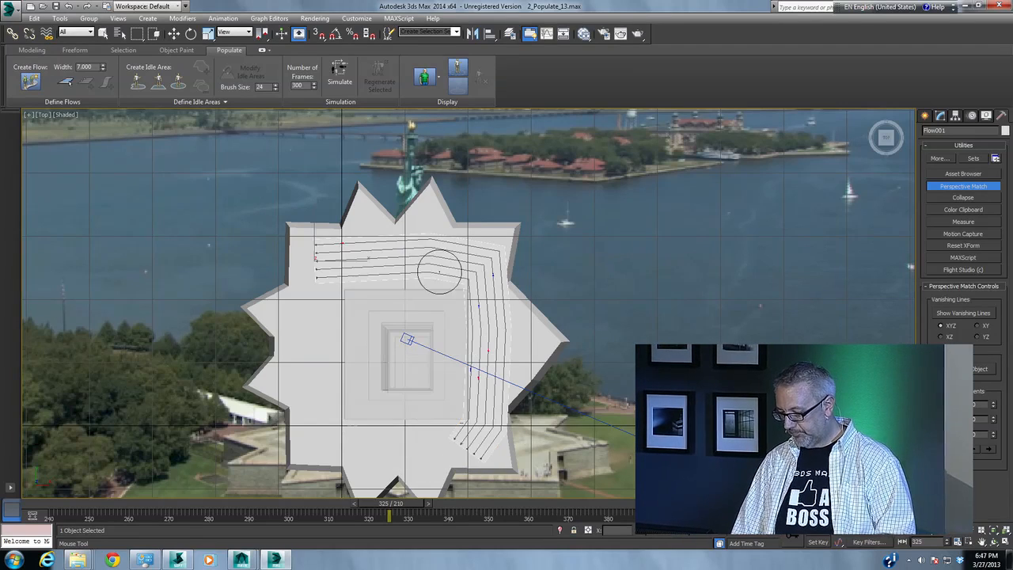
- Draw two free-form Populate idle areas, one above the other, just beyond the right side of the star-shaped base
click(136, 82)
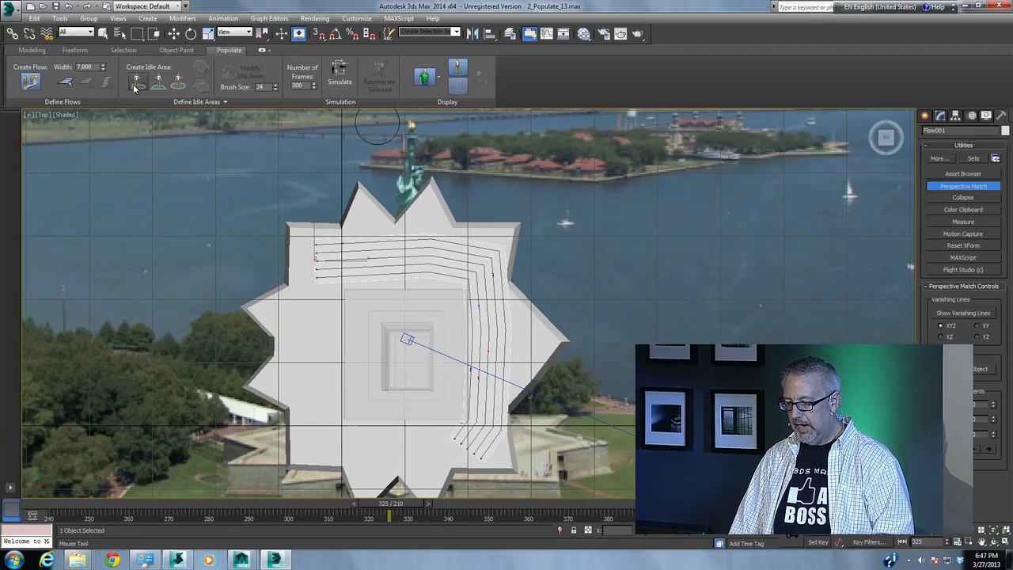
mouse_move(563, 237)
mouse_down()
mouse_move(607, 273)
mouse_move(566, 270)
mouse_up()
mouse_move(607, 360)
mouse_down()
mouse_move(601, 432)
mouse_move(576, 396)
mouse_up()
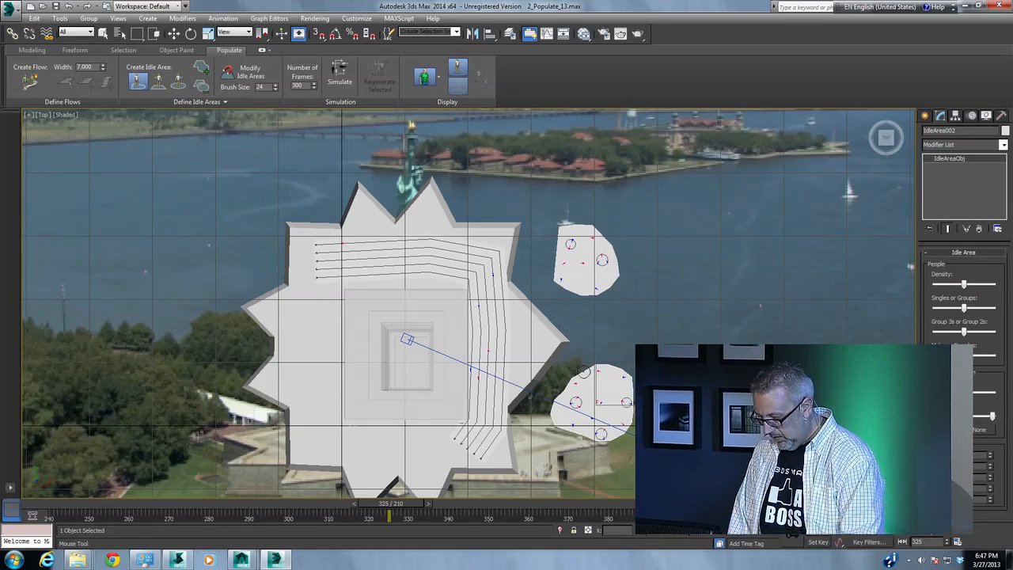
- Switch to an angled Perspective view of the base and simulate the crowd for 300 frames
key(p)
click(994, 540)
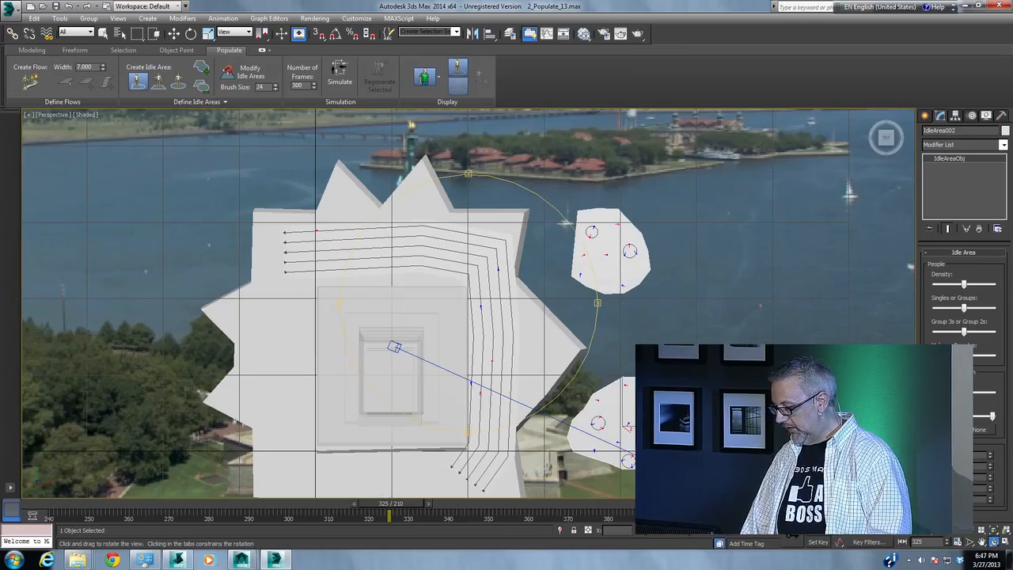
drag(520, 359, 457, 262)
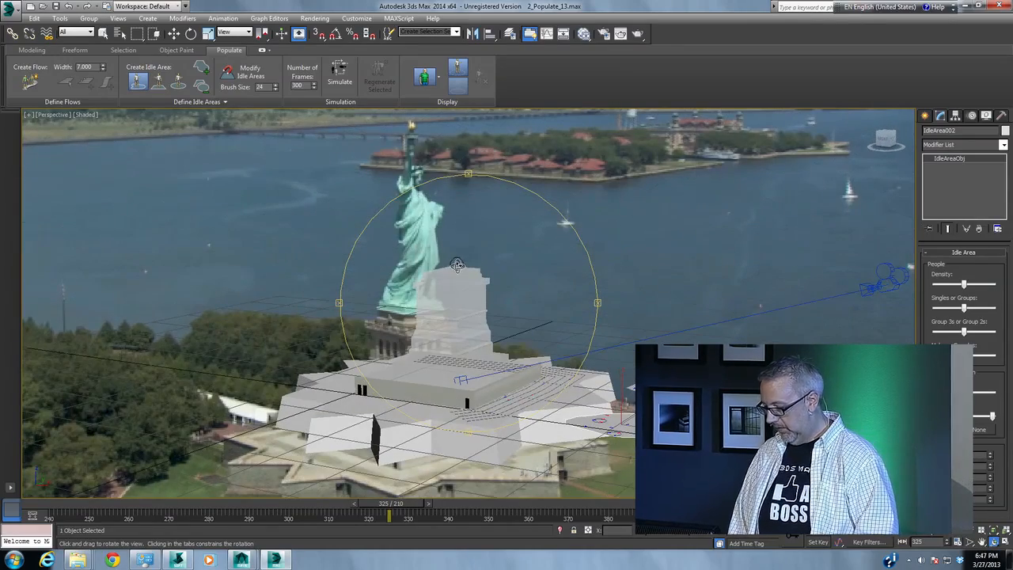
click(982, 541)
drag(535, 341, 448, 293)
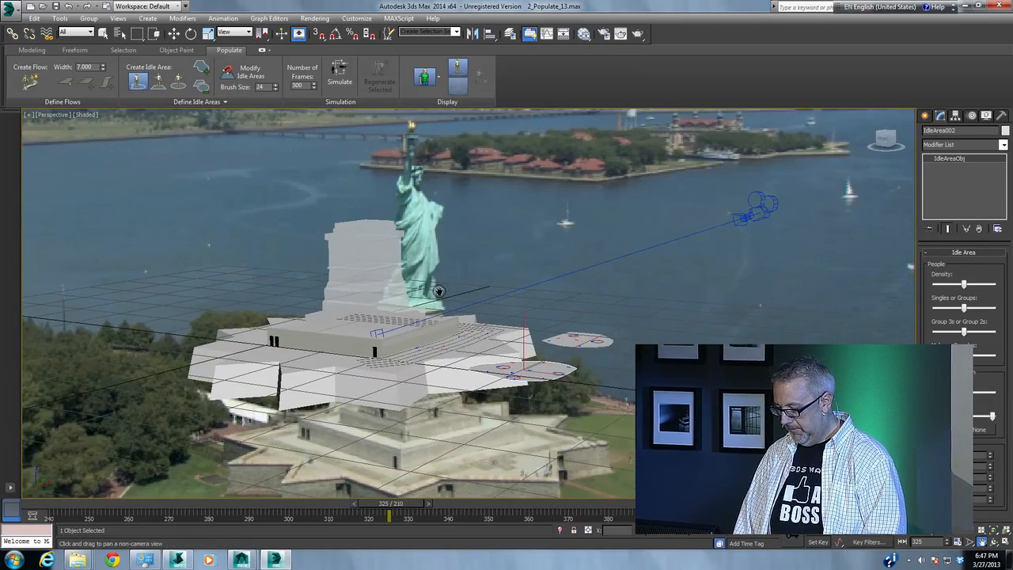
click(340, 77)
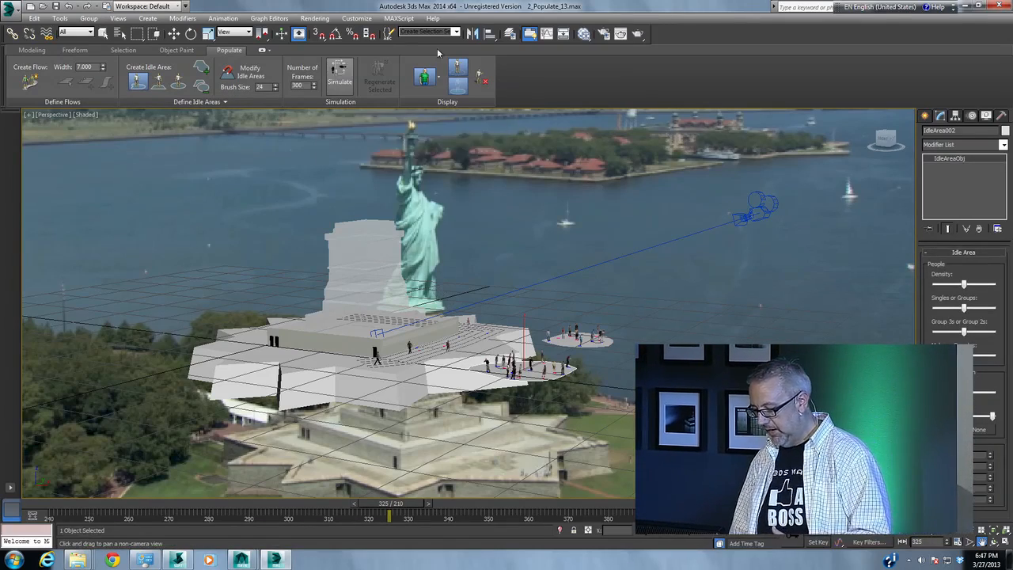
right_click(557, 382)
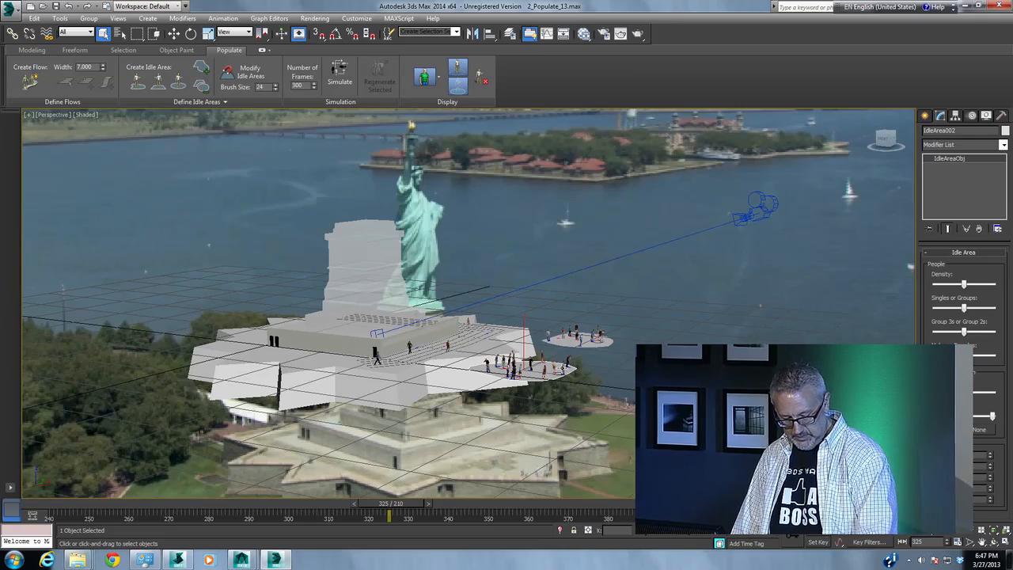
- Lower both idle areas along the Z axis beside the star-shaped base, and simulate the crowd again
right_click(589, 346)
click(587, 354)
drag(523, 345, 524, 367)
click(564, 344)
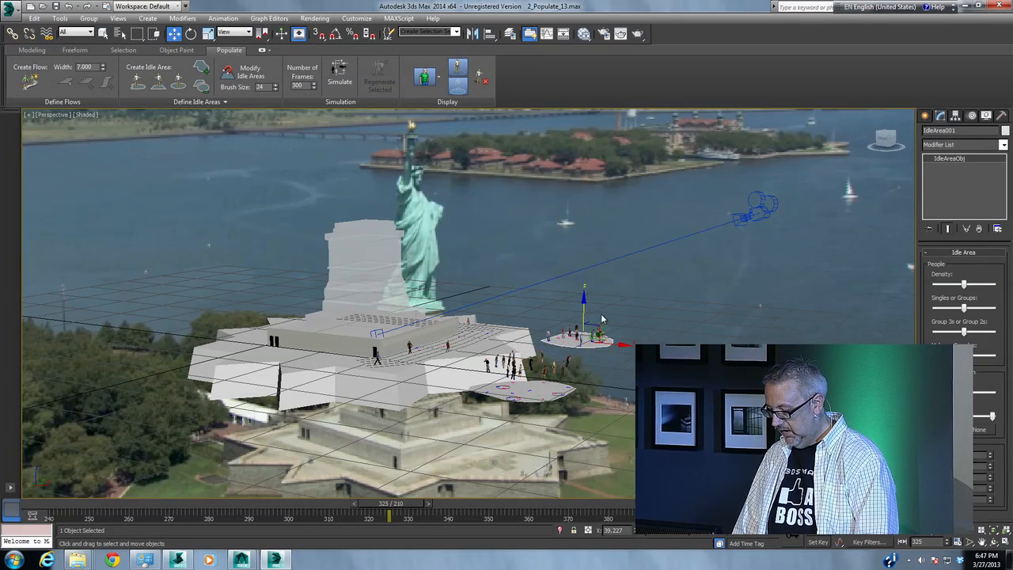
drag(584, 311, 584, 322)
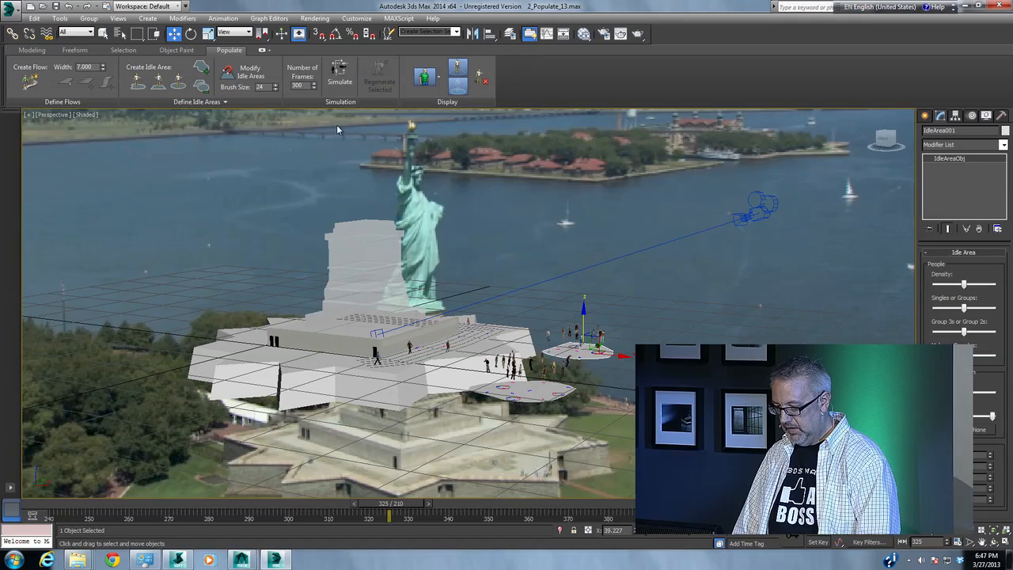
click(340, 83)
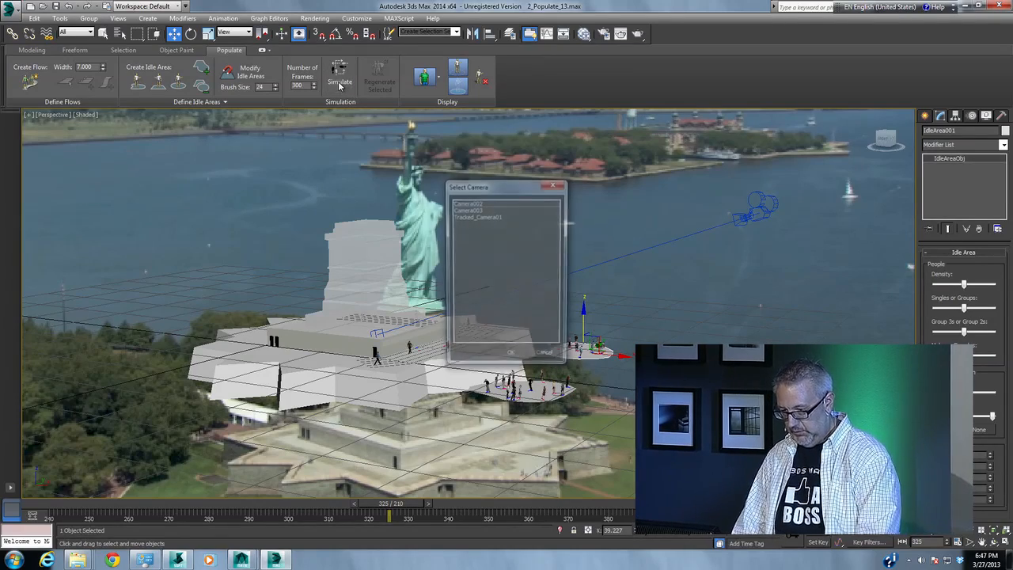
- Switch the viewport to Tracked_Camera01 and scrub the animation to frame 265
double_click(481, 217)
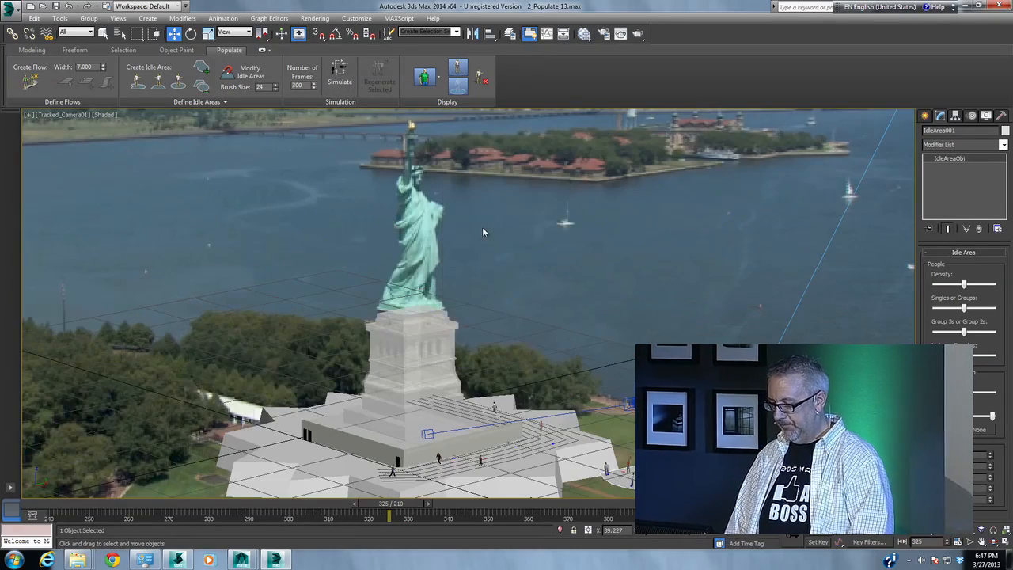
drag(388, 509, 154, 500)
key(w)
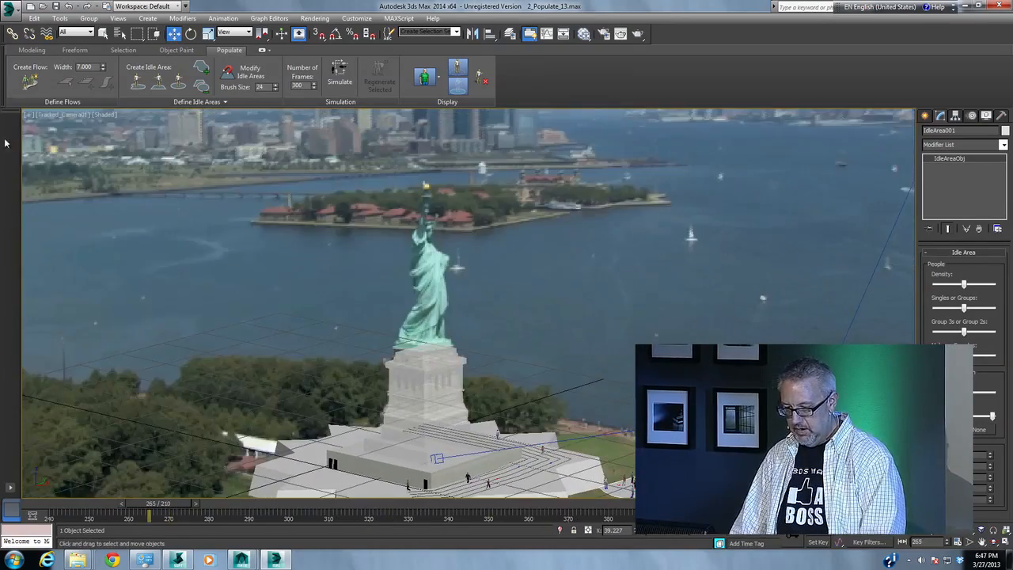
- Examine the custom image file and animation synchronization settings of the tracked camera view's background
mouse_move(173, 307)
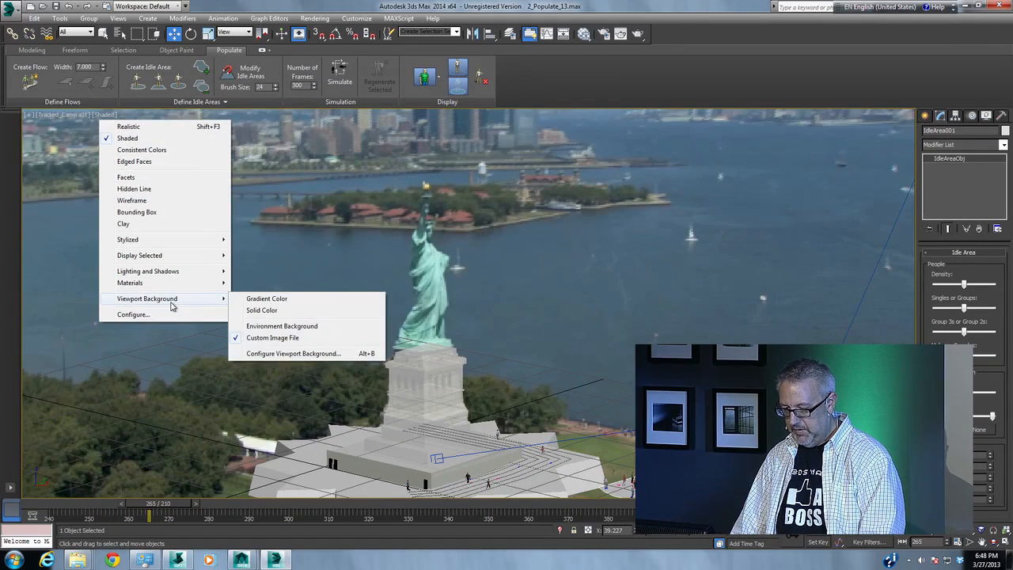
click(259, 357)
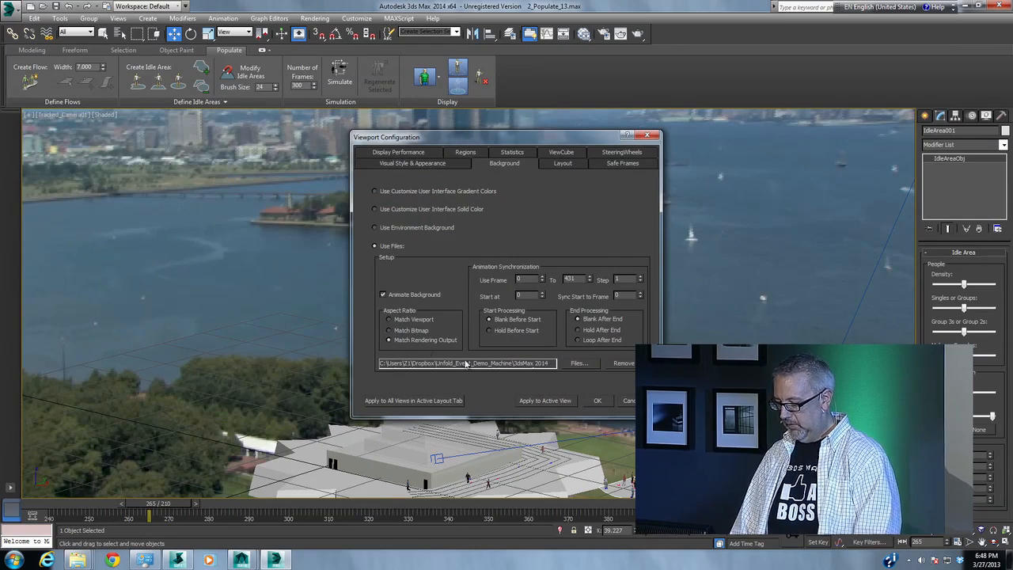
click(587, 399)
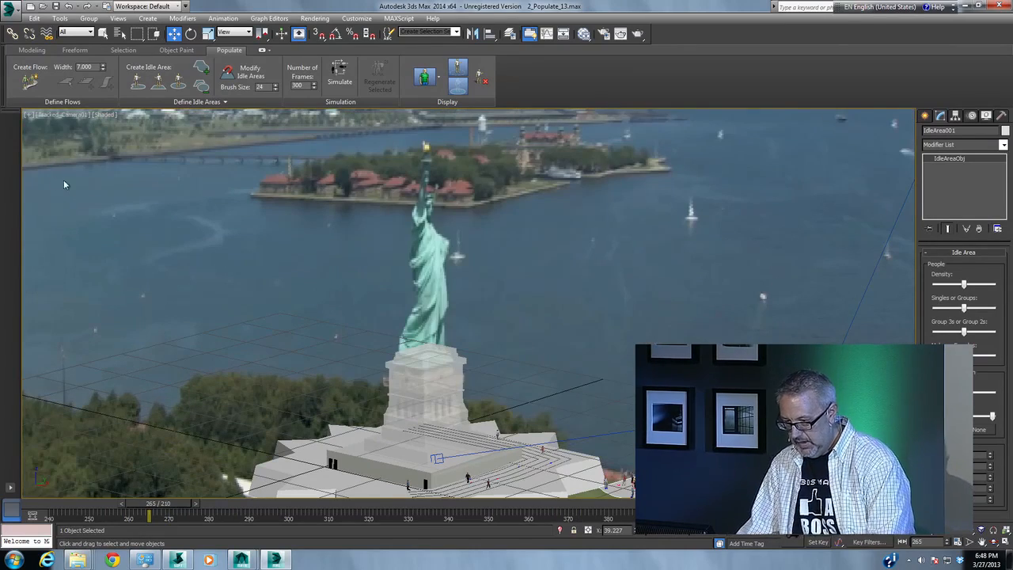
- Switch to Windows Media Player, play the recent Color_Correct video of the finished crowd shot, and close the player
right_click(208, 560)
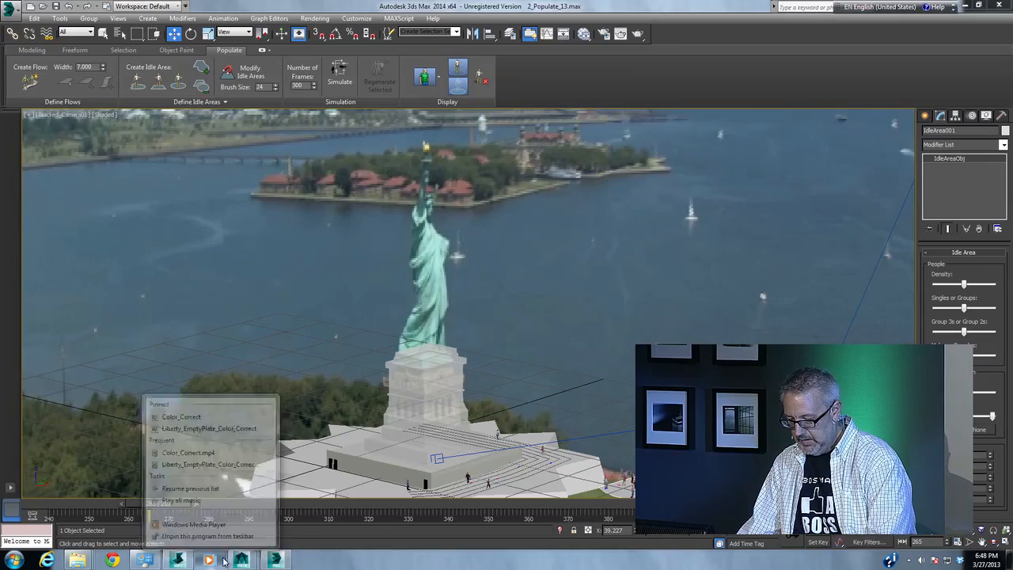
click(182, 411)
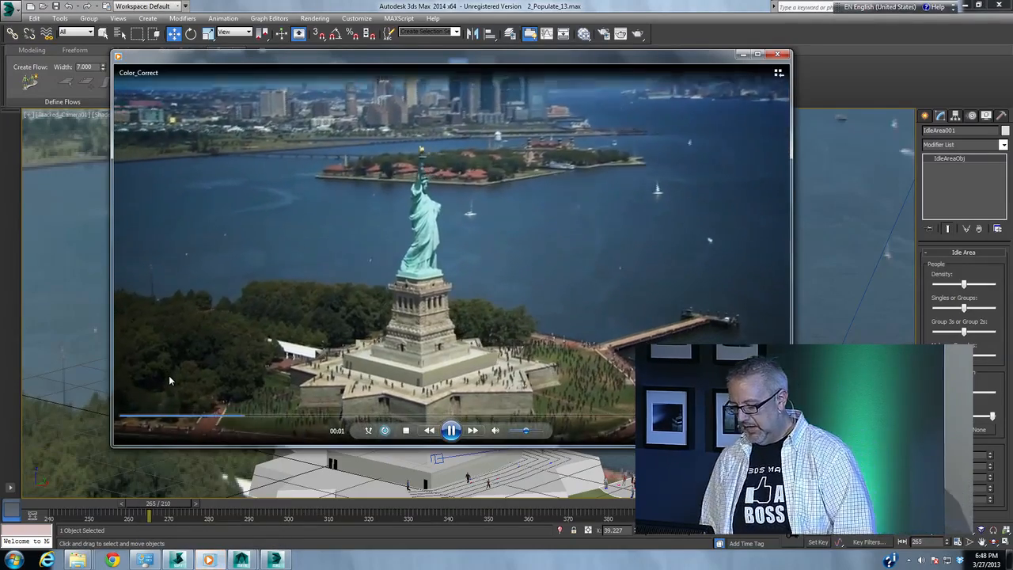
click(452, 432)
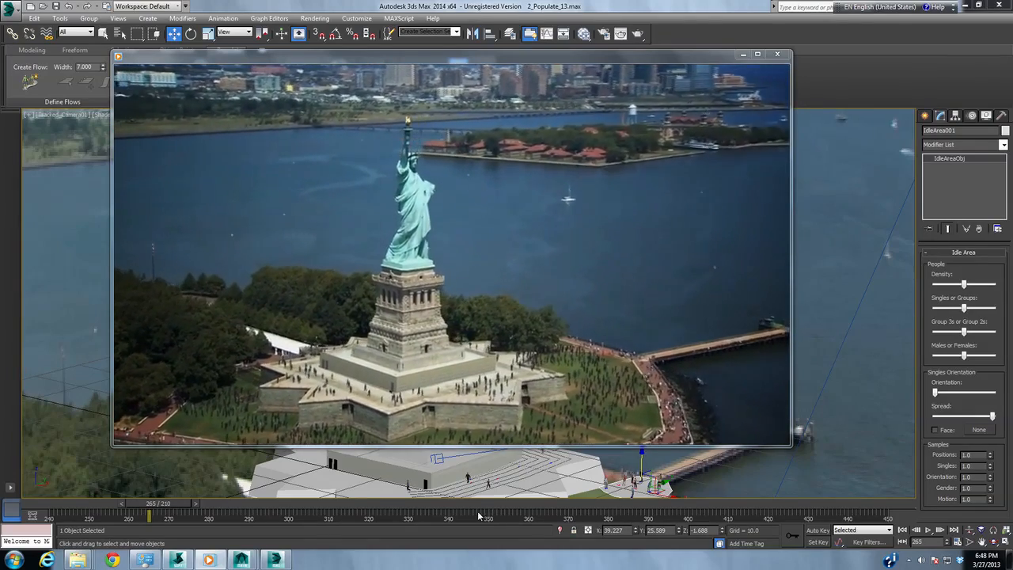
click(435, 380)
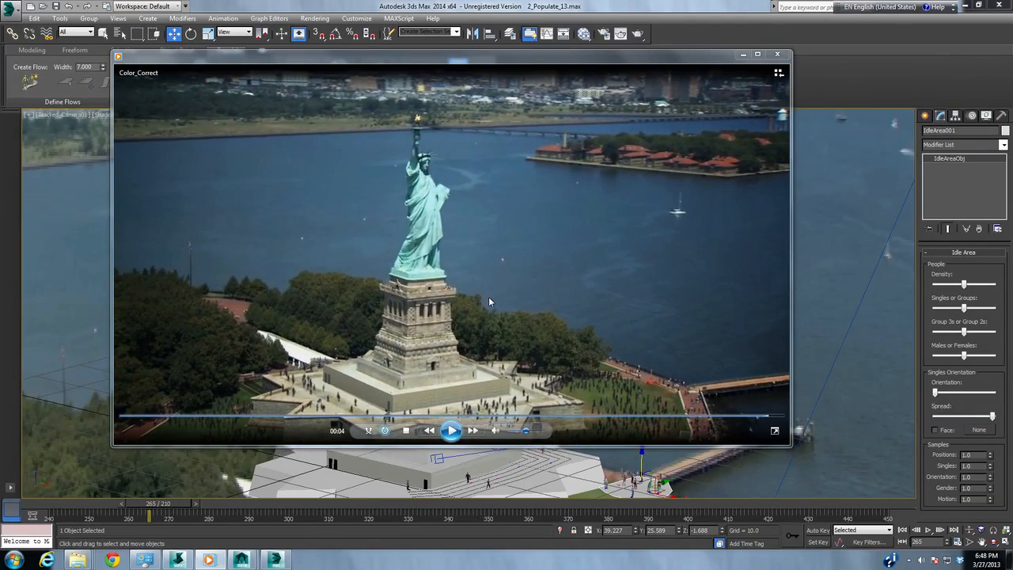
click(778, 55)
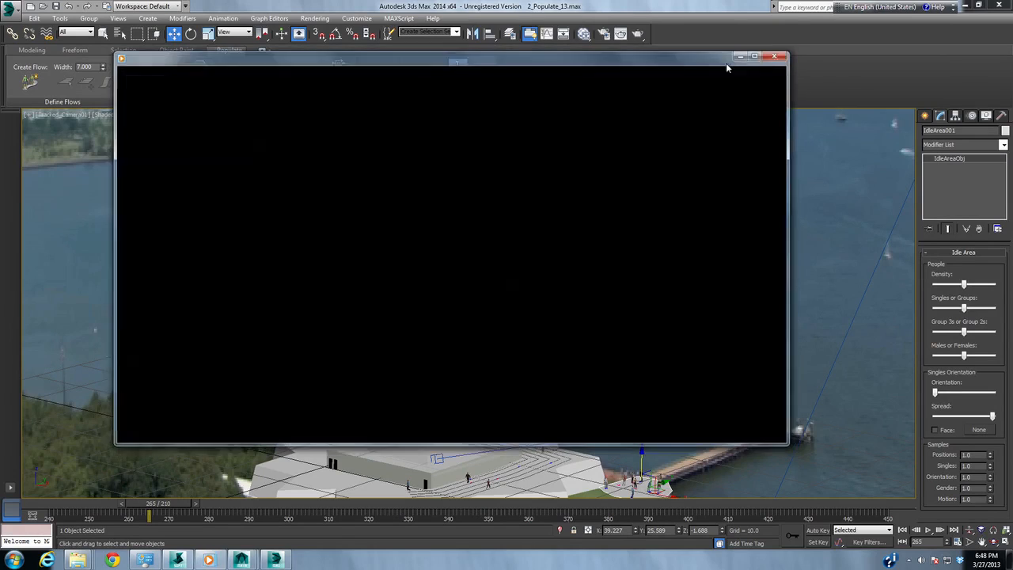
- Open the scene 3a_VectorMap_Kid without saving the current one, adopting the file's unit scale and continuing past the missing external files
click(13, 9)
click(38, 80)
click(500, 304)
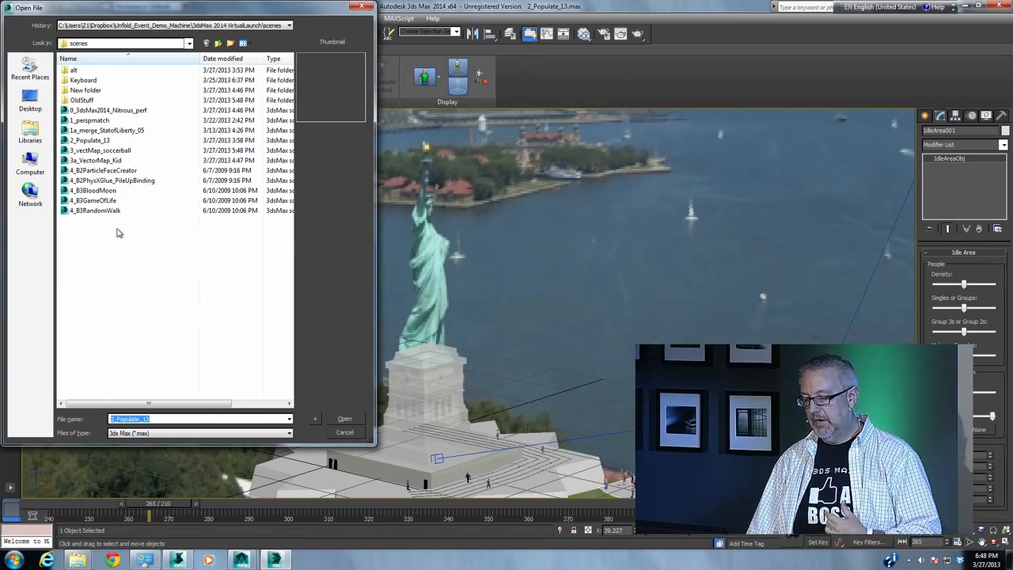
click(94, 162)
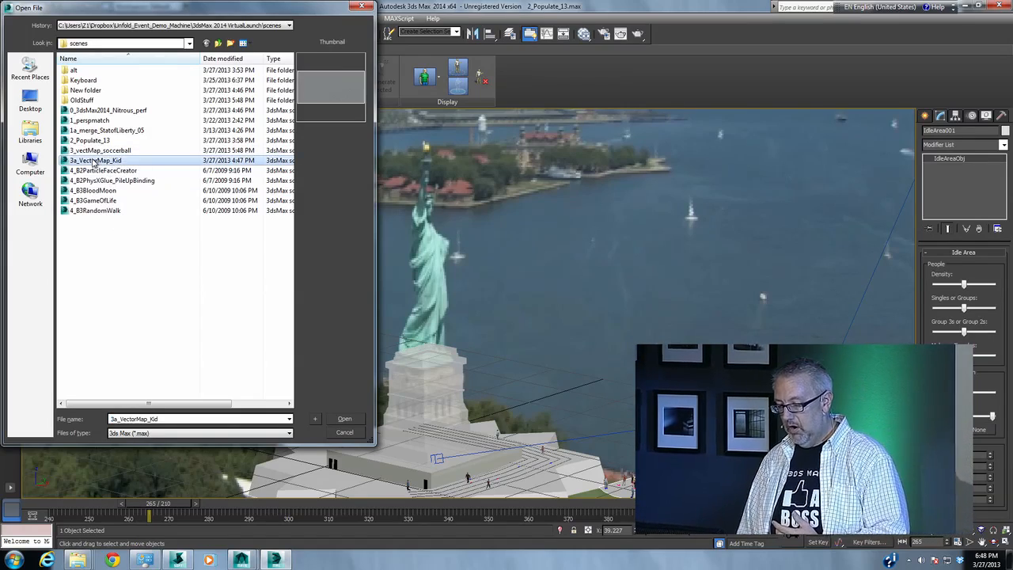
double_click(94, 161)
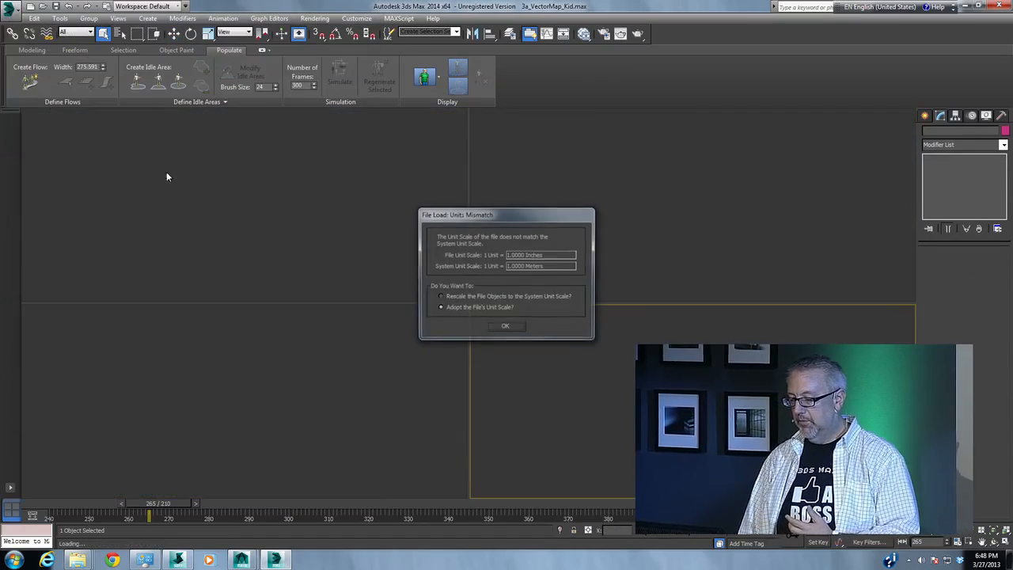
click(511, 326)
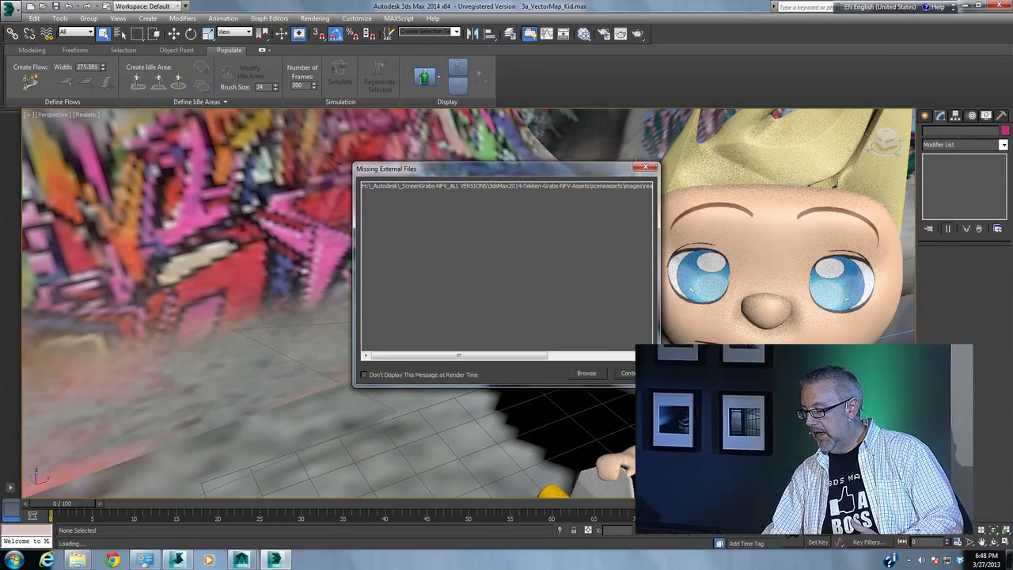
click(637, 373)
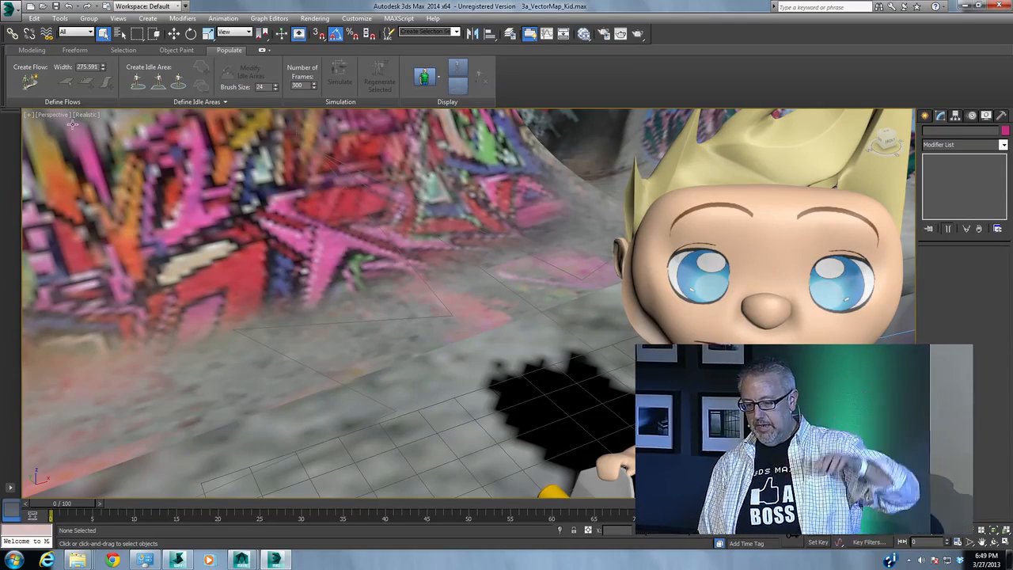
- Minimize the Populate ribbon and set the viewport's maximum texture map display resolution to 1024 pixels
click(262, 50)
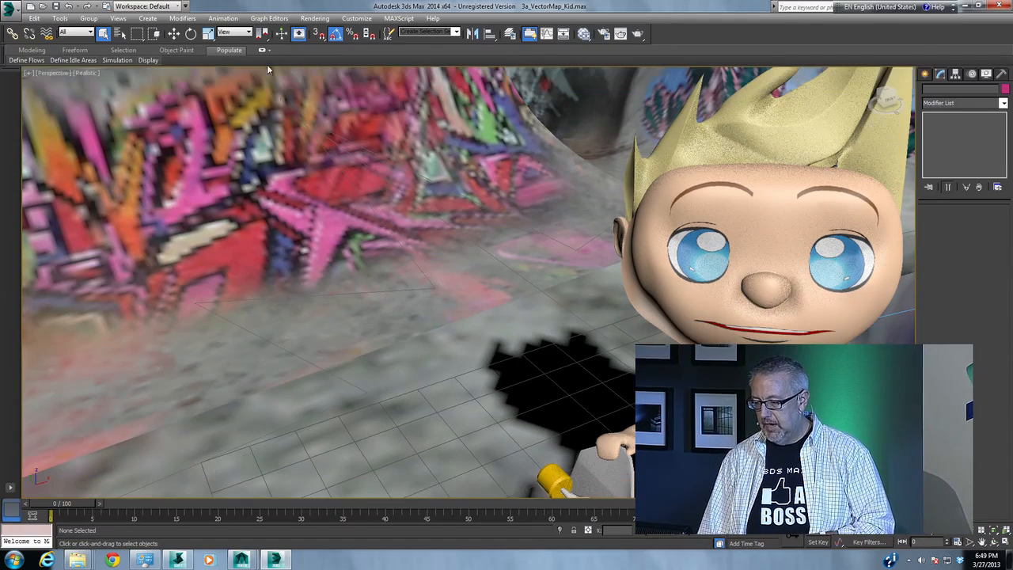
click(82, 74)
click(146, 271)
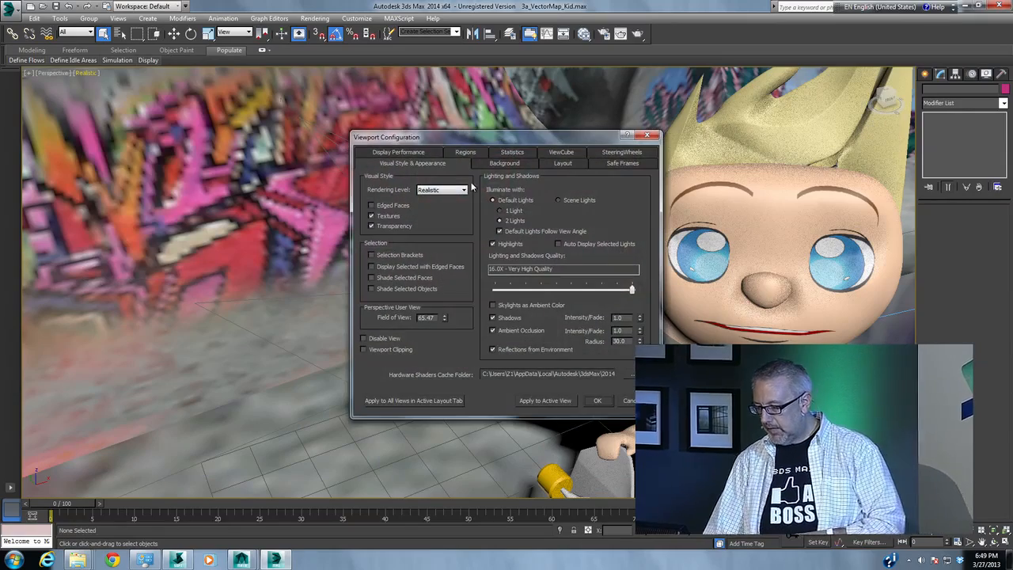
click(398, 152)
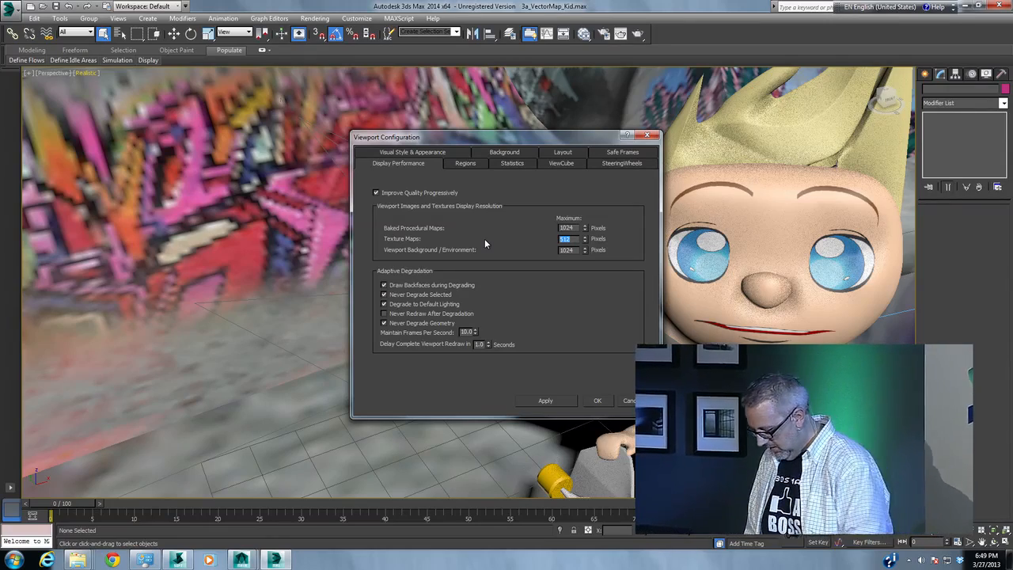
text(1024)
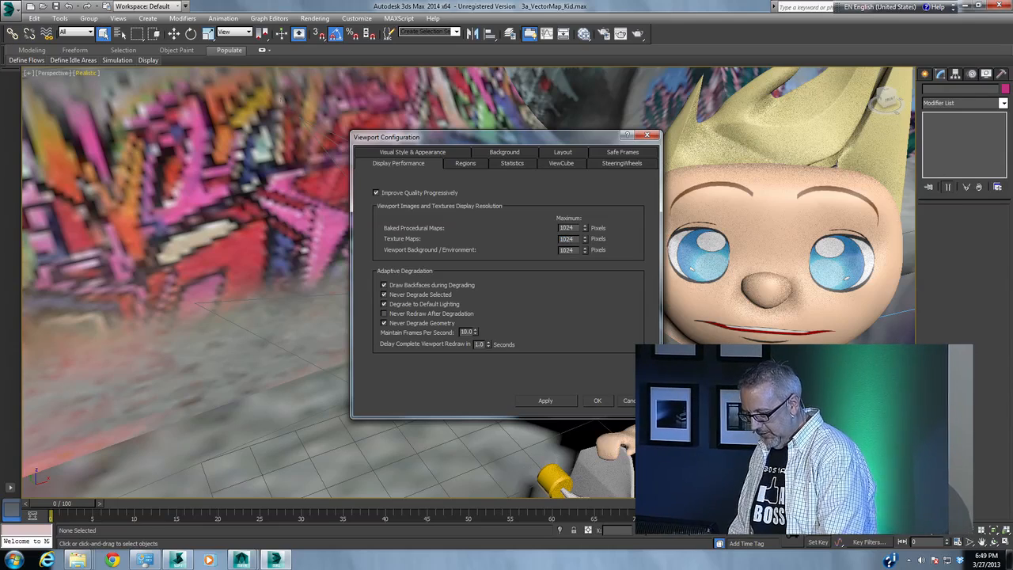
click(605, 402)
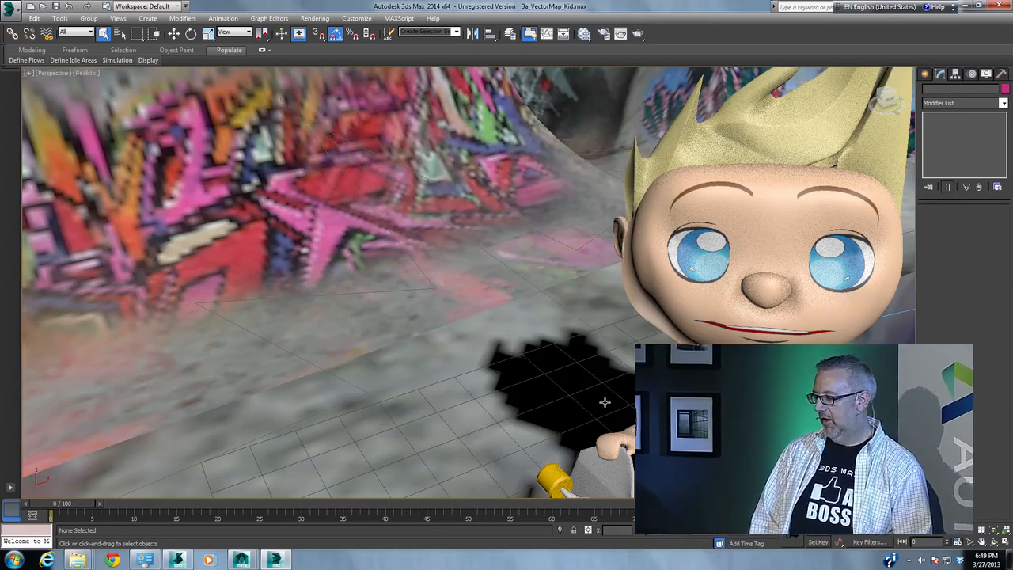
- Select the kid's head and enlarge the face Vector Map node's preview in View1 of the Slate Material Editor
click(758, 231)
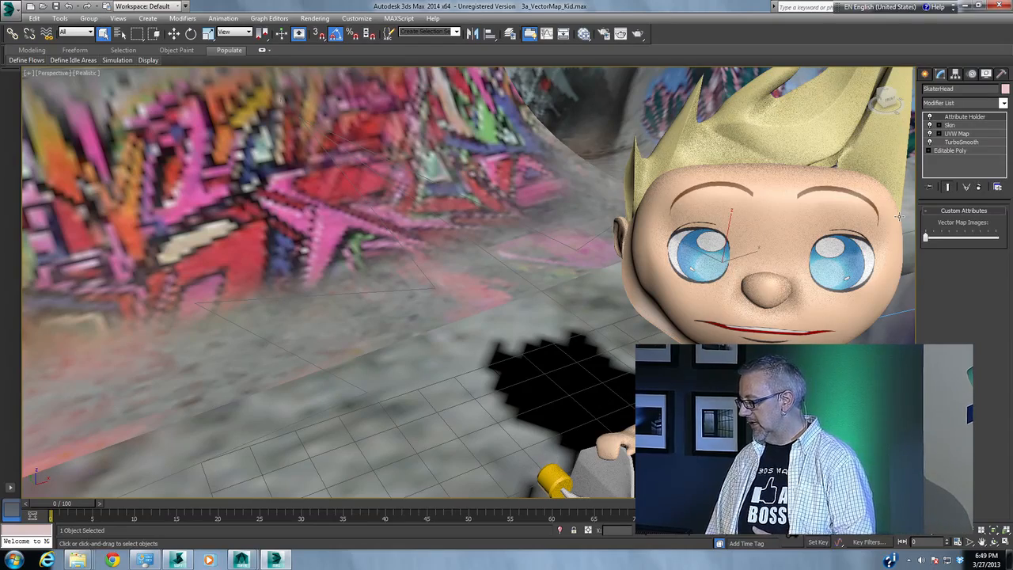
click(583, 34)
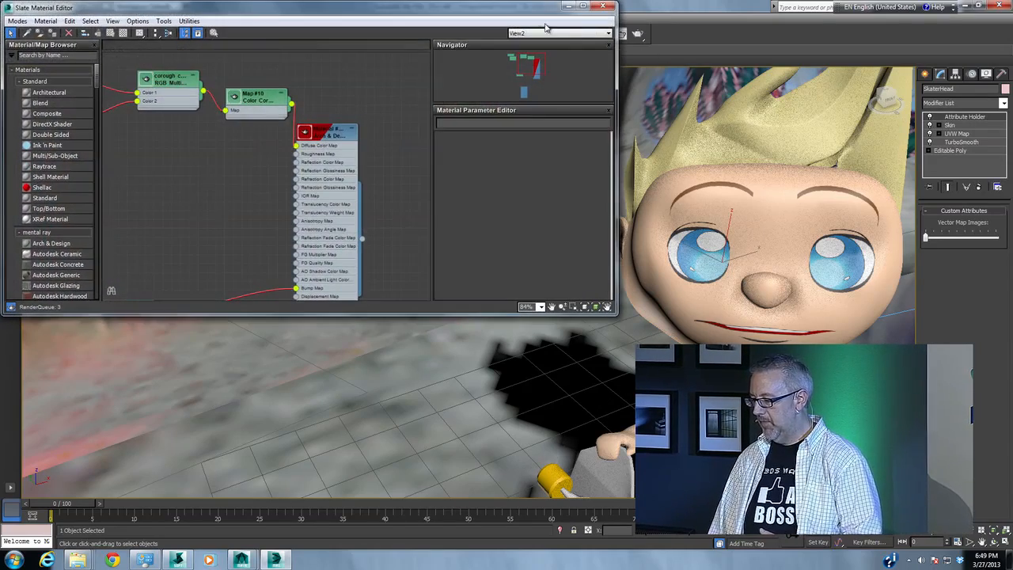
drag(304, 8, 347, 34)
middle_drag(271, 243, 412, 278)
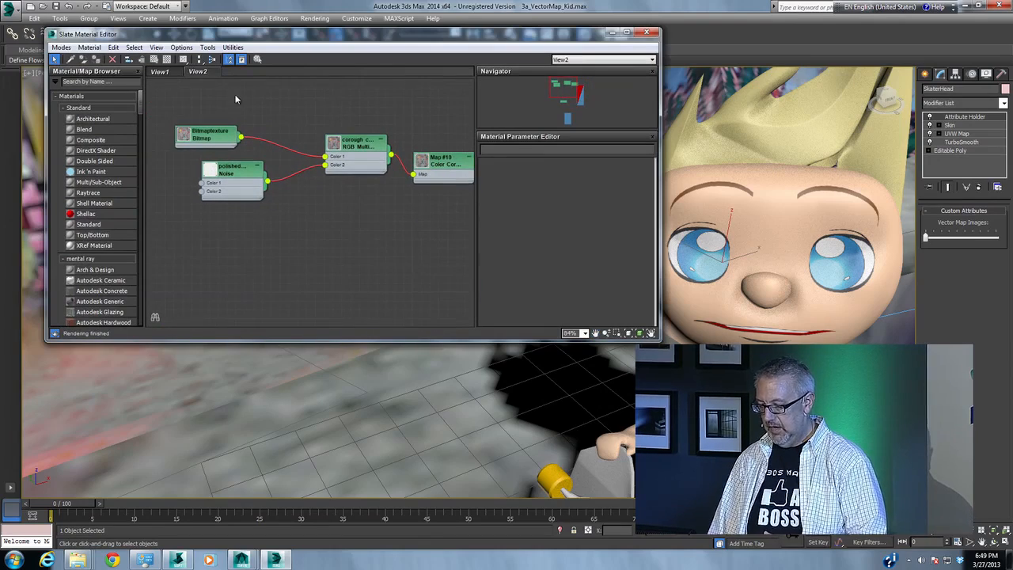
click(155, 73)
middle_drag(249, 179, 322, 221)
double_click(176, 113)
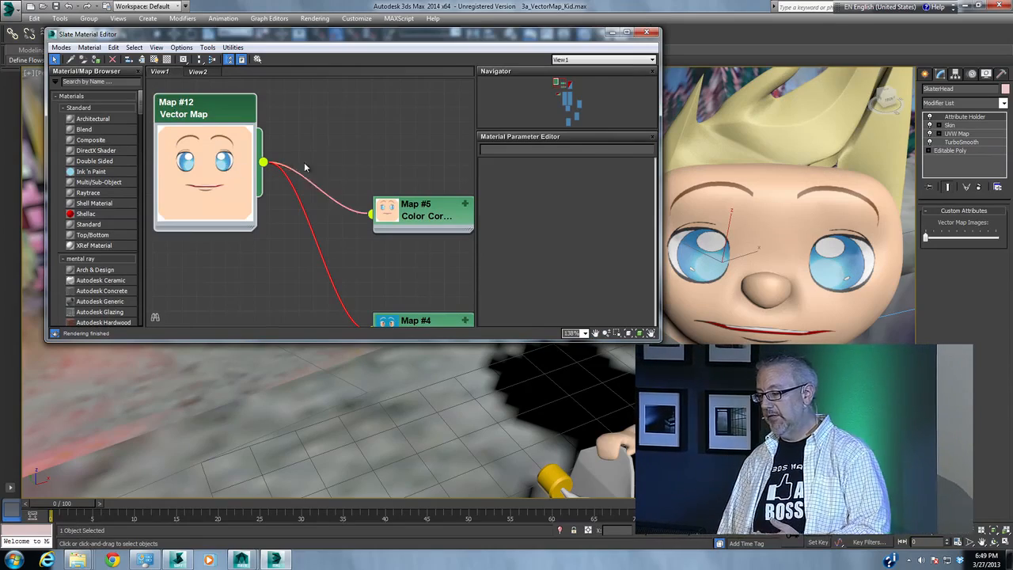
- Follow the face Vector Map through its Color Correction node to Material #46, and inspect that material's Diffuse Color map assignment
middle_drag(452, 160, 325, 136)
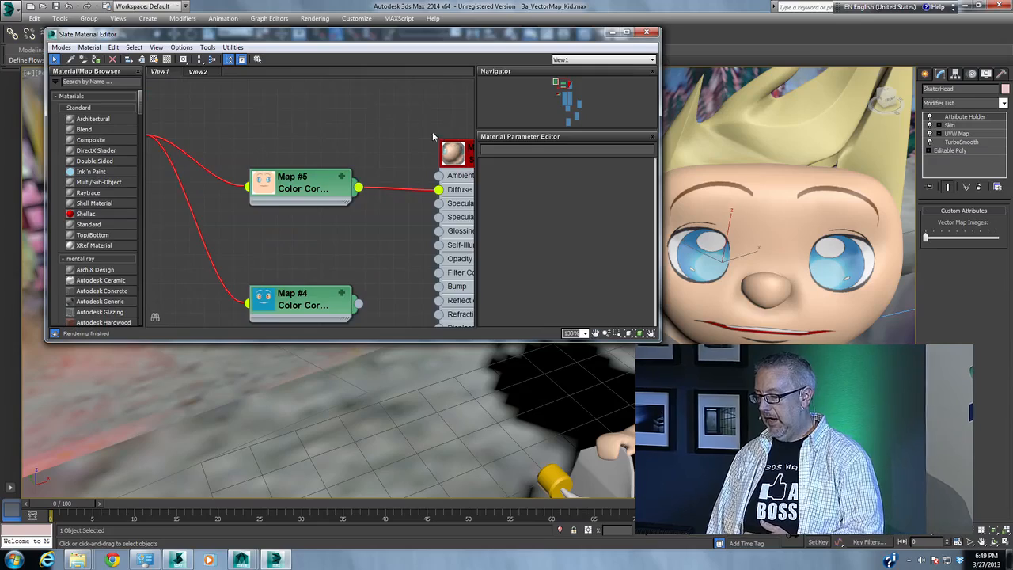
middle_drag(450, 146, 336, 129)
double_click(357, 140)
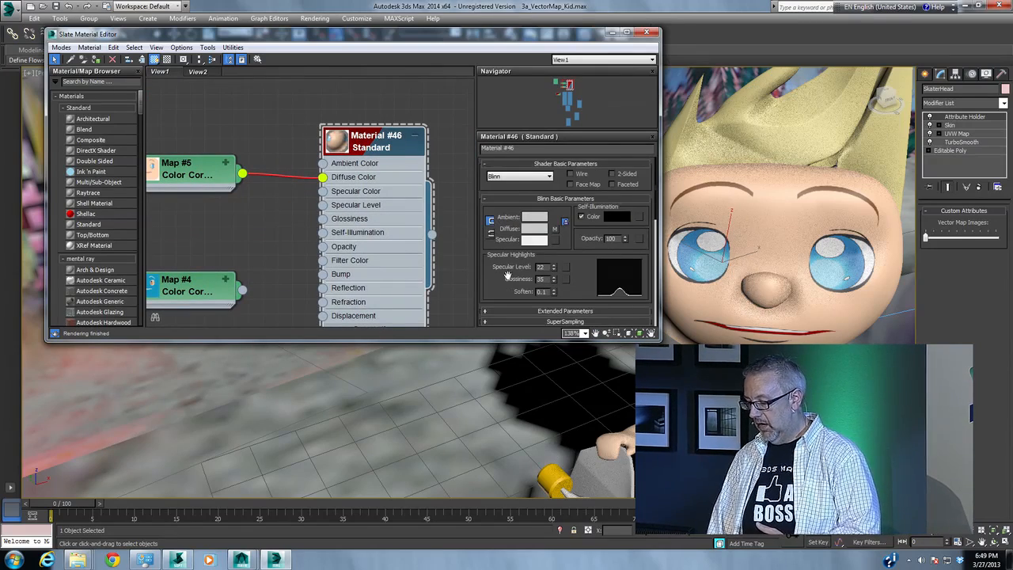
scroll(510, 273, down, 5)
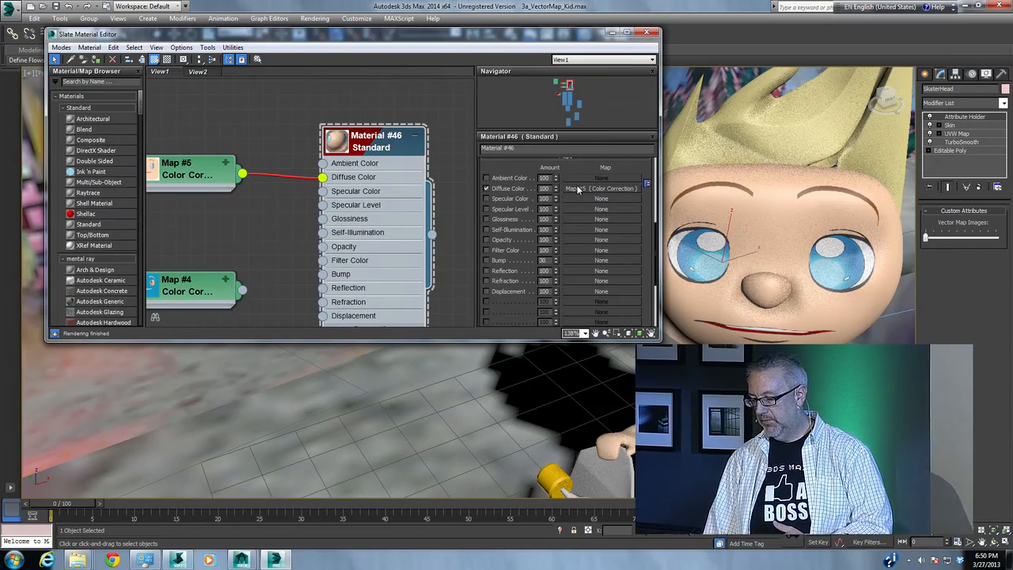
middle_drag(272, 158, 492, 188)
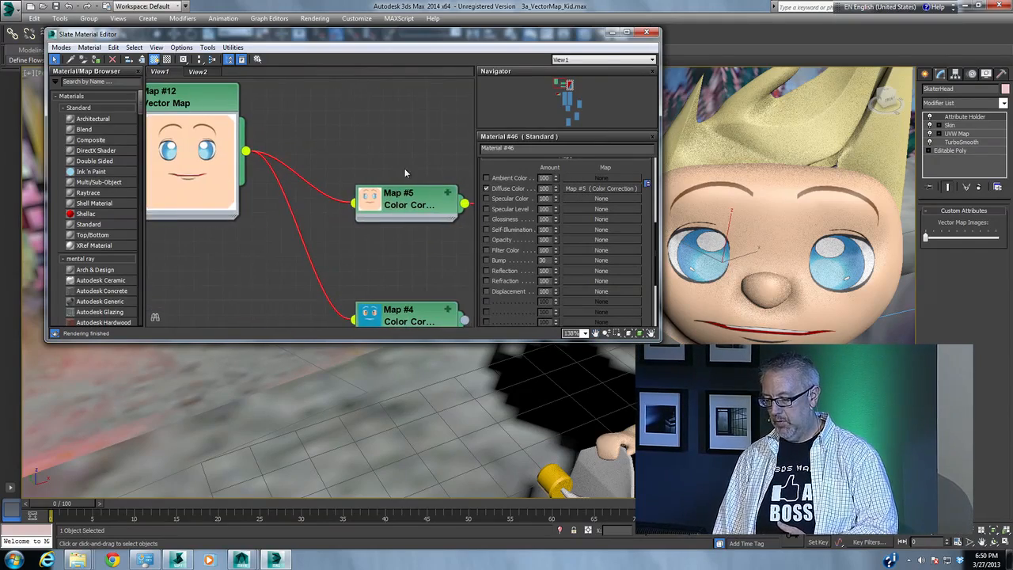
- Examine the Vector Map's source file, pattern and Adobe Illustrator / PDF page parameters
double_click(212, 105)
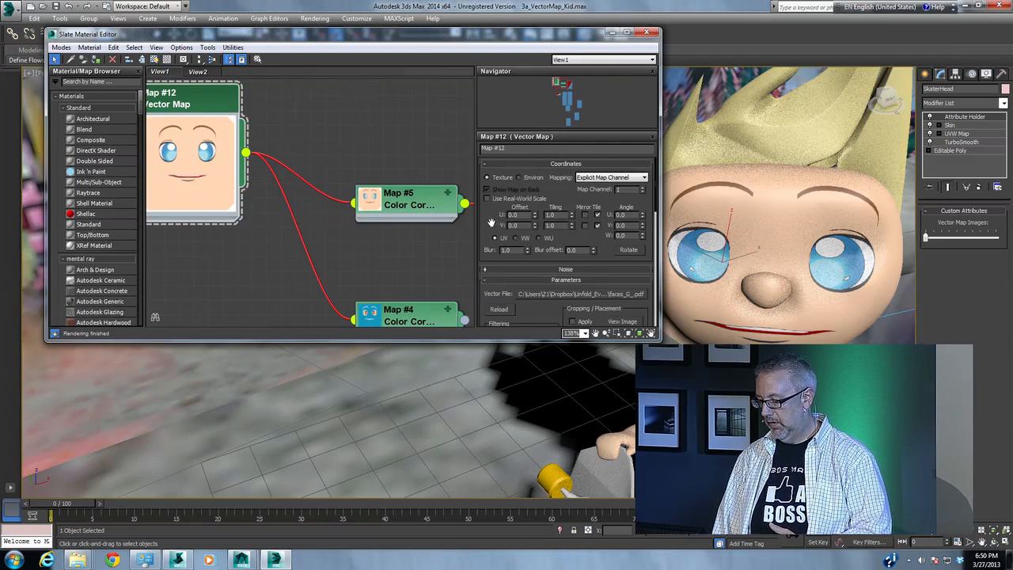
scroll(503, 224, down, 5)
drag(493, 278, 499, 217)
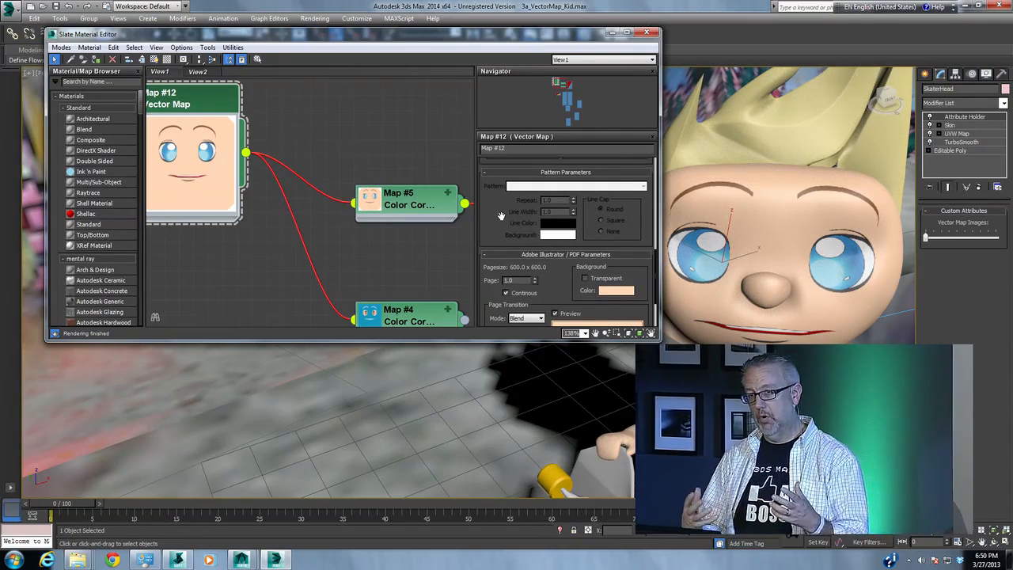
drag(497, 225, 501, 161)
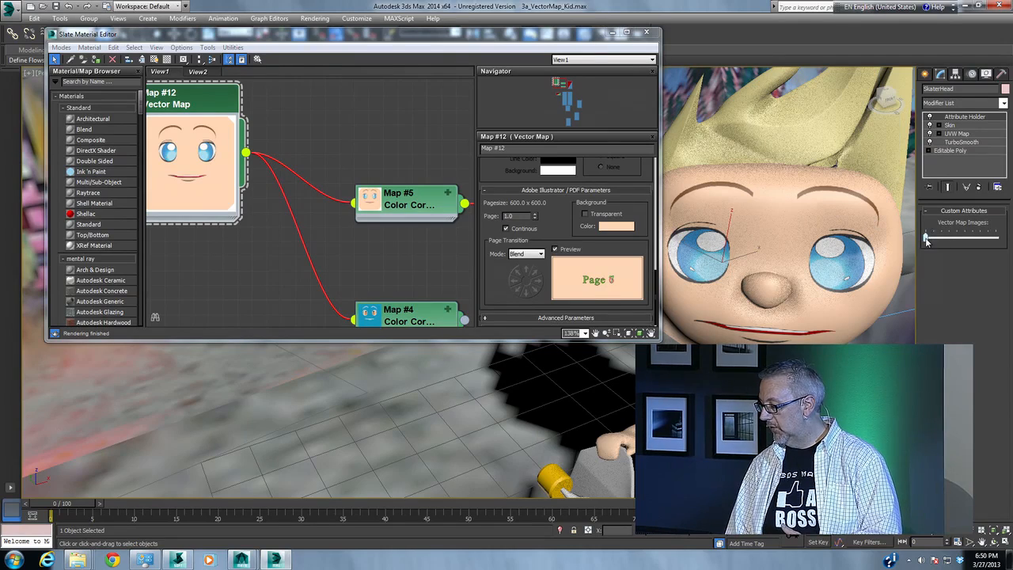
- Cycle the head's Vector Map Images to page 8, settle on the angry face at page 5, and close the Slate Material Editor
drag(934, 241, 980, 242)
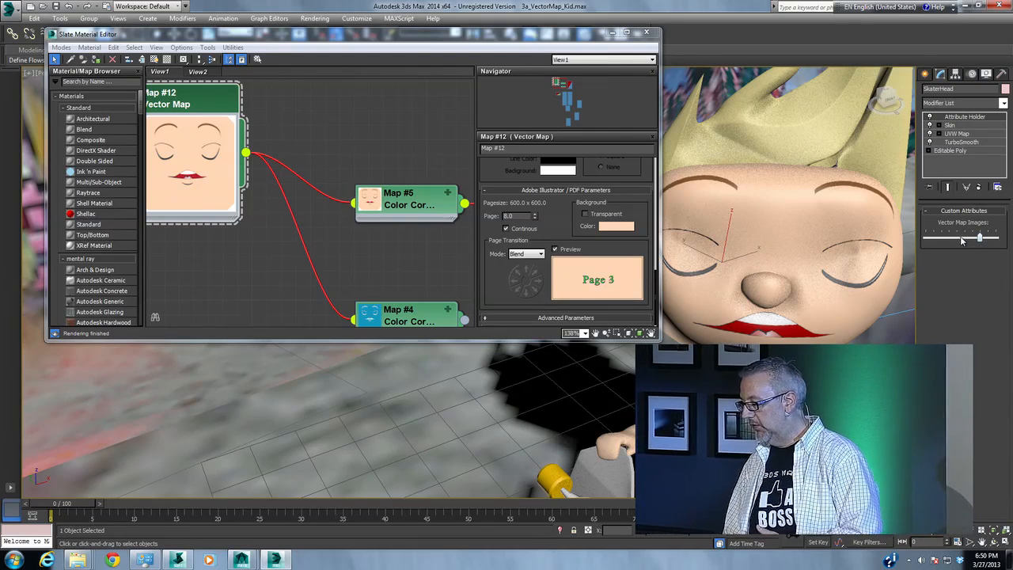
click(956, 239)
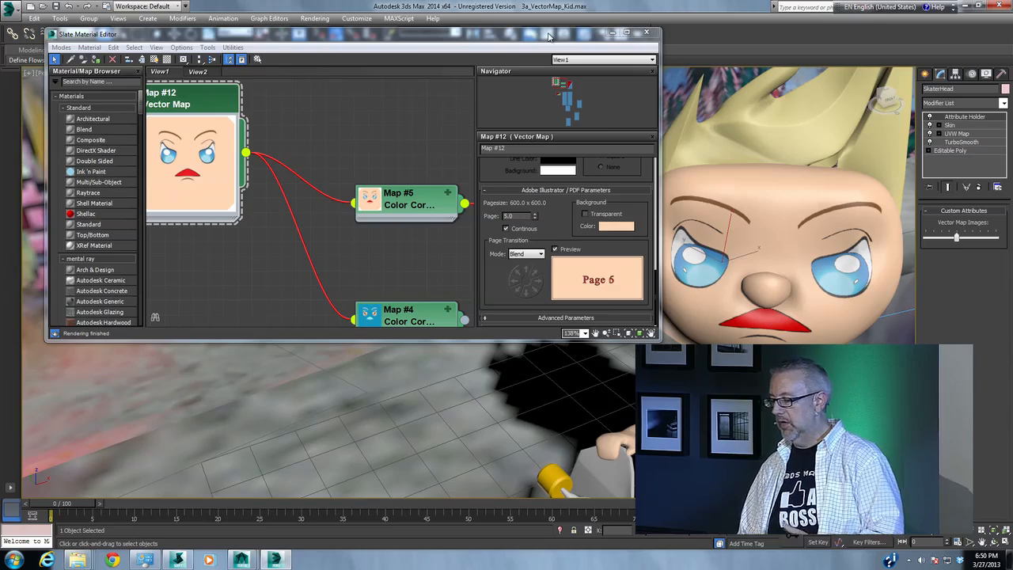
click(646, 32)
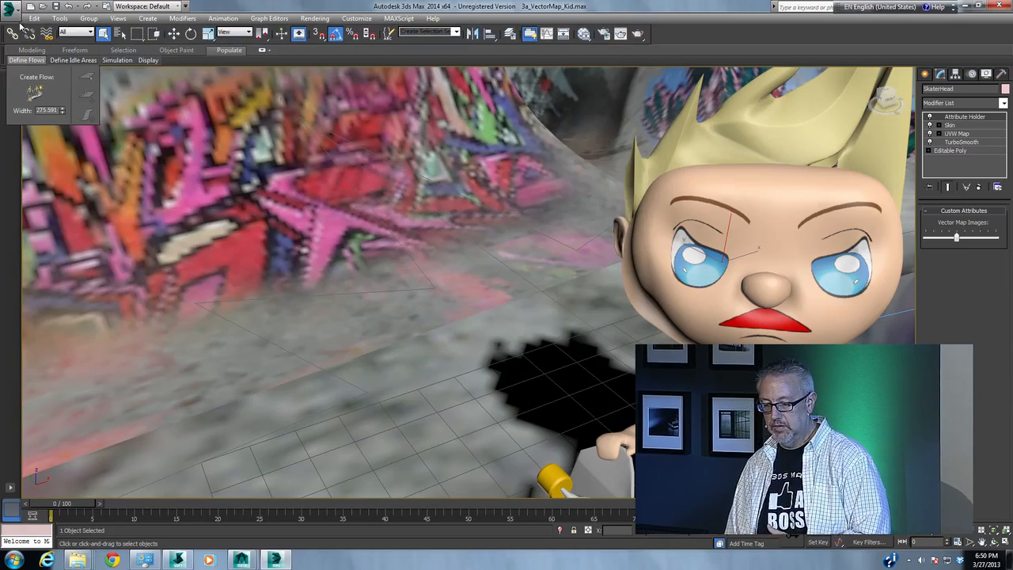
- Open the 3_vectMap_soccerball scene, discarding changes to the current scene and continuing past the missing external map
click(6, 9)
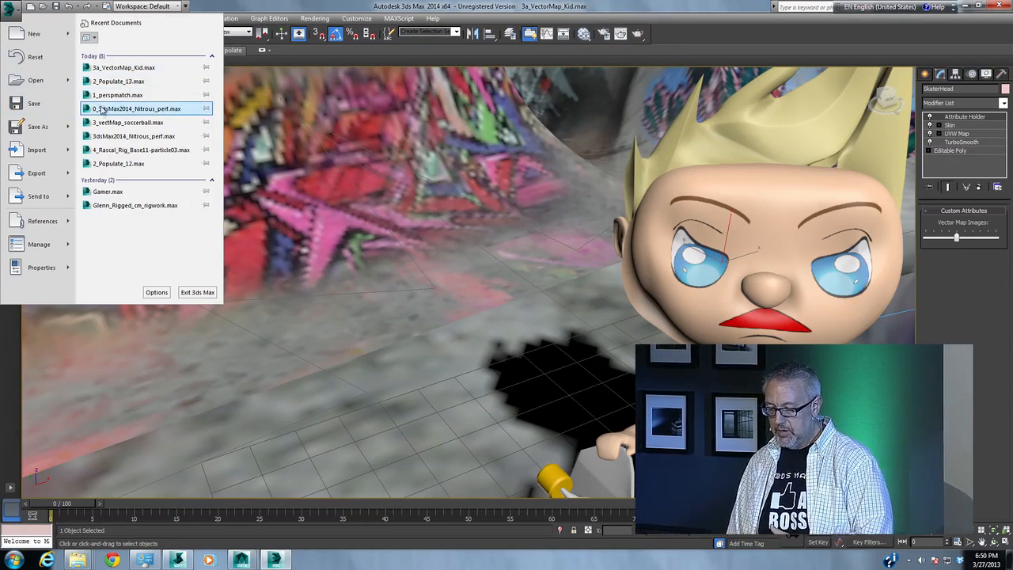
click(31, 80)
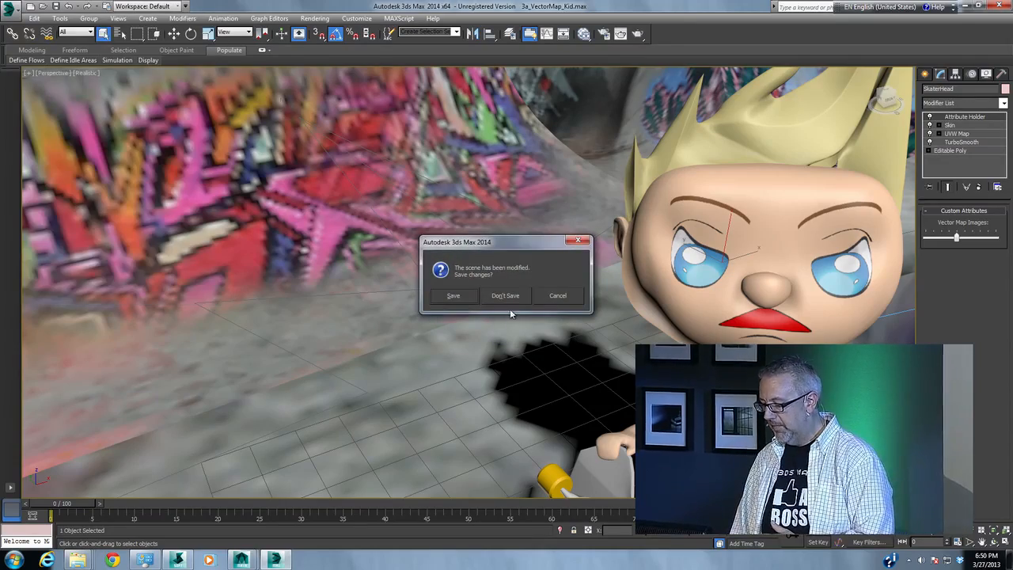
click(504, 295)
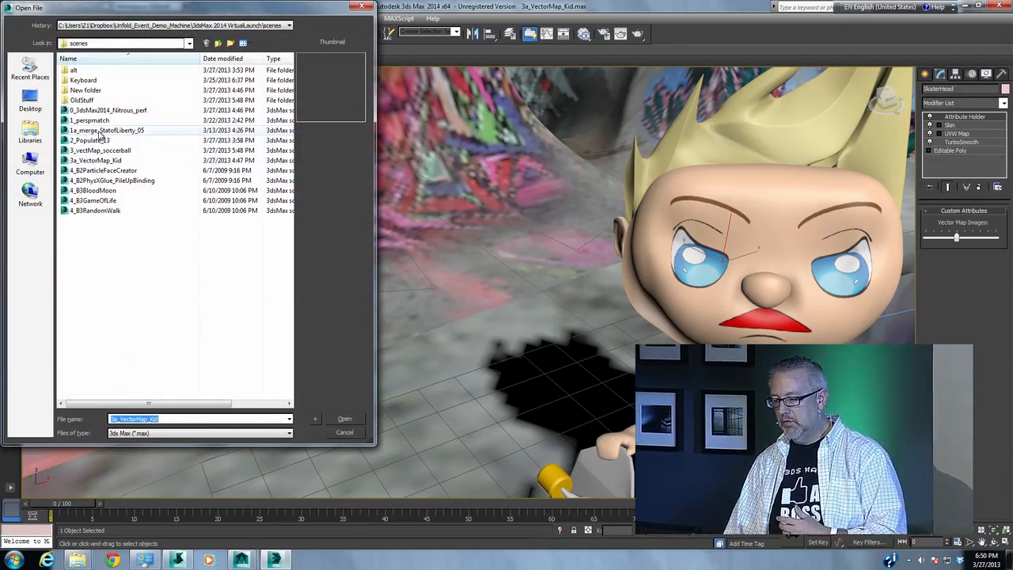
double_click(97, 150)
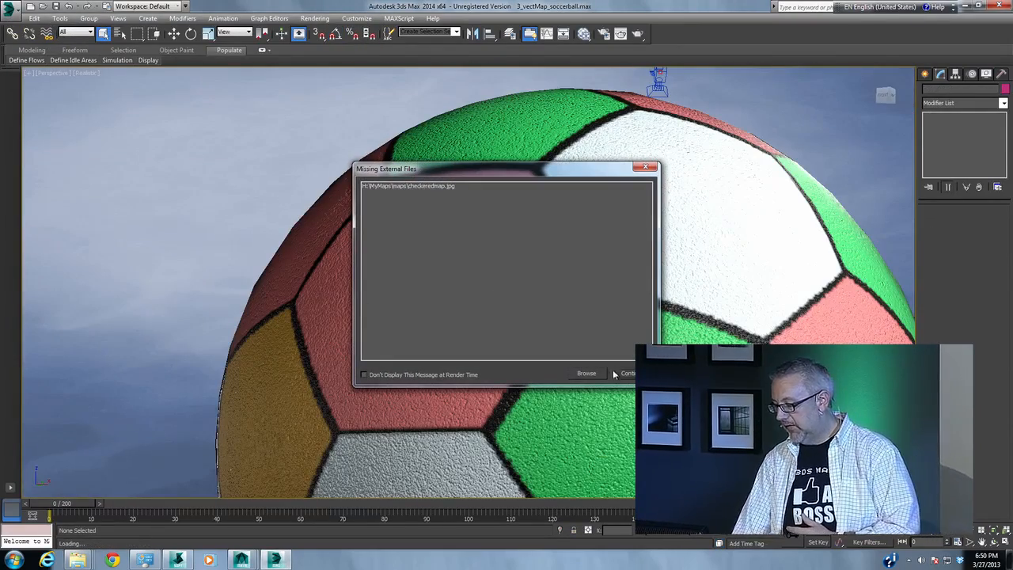
click(629, 376)
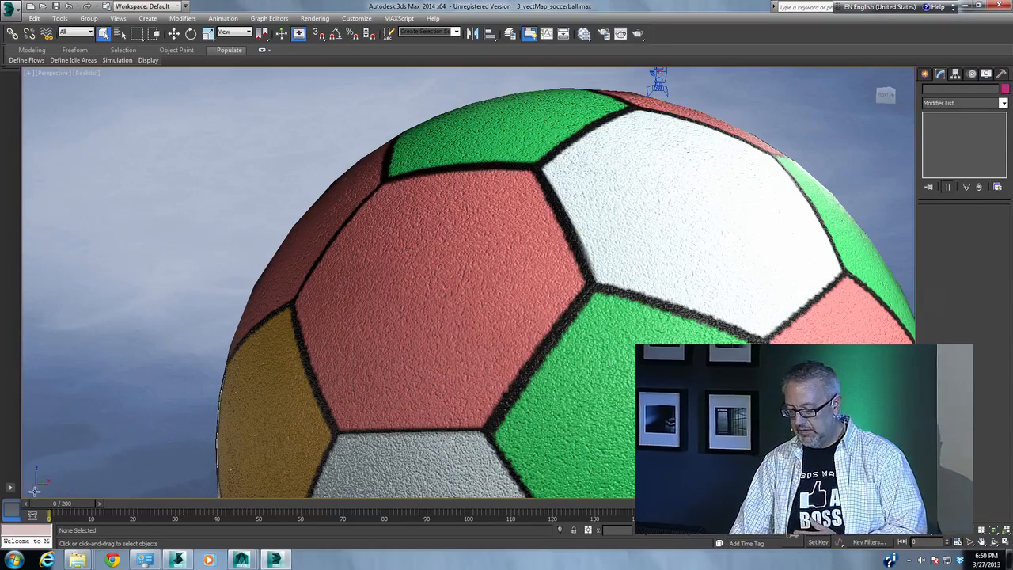
- Load the vectmap0000 image sequence from the SoccerBall render output folder into RAM Player's Channel A, using frames 0 to 200
click(314, 18)
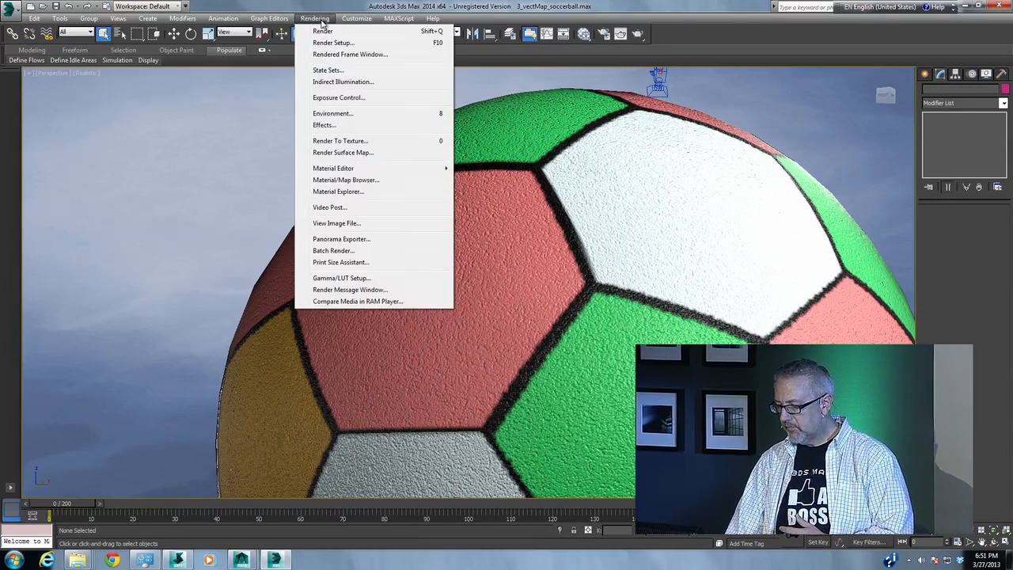
click(390, 301)
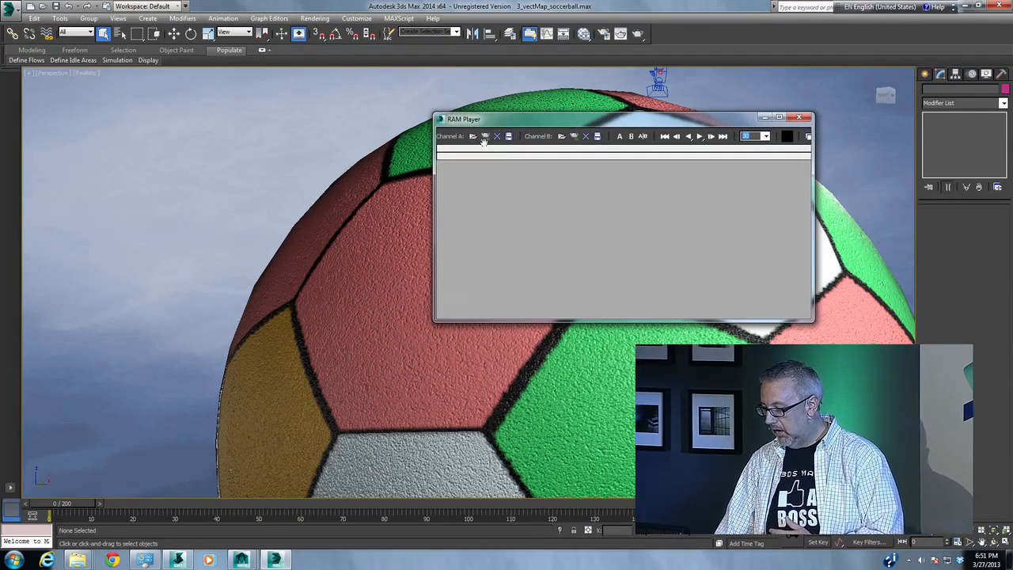
click(475, 138)
double_click(637, 191)
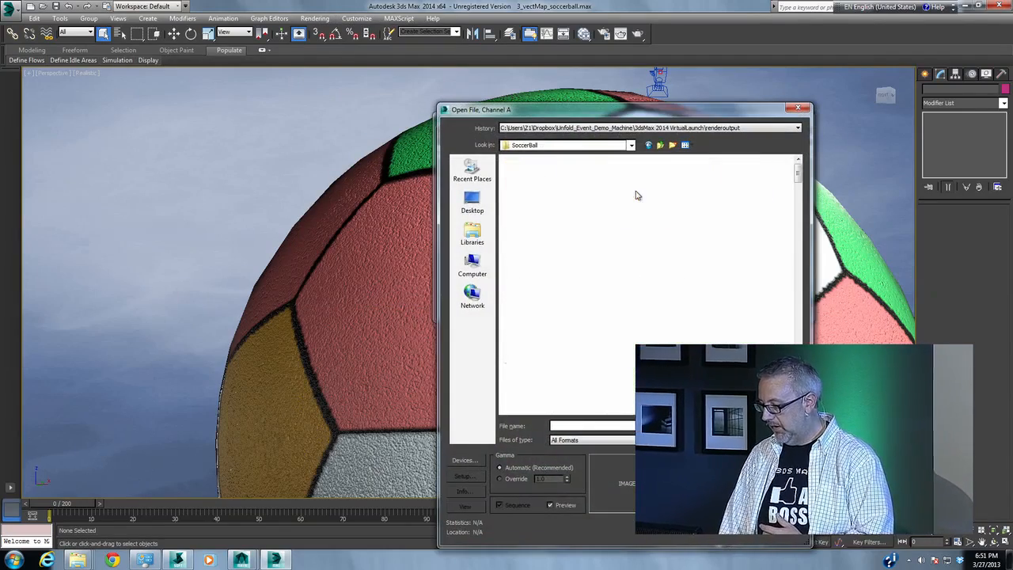
double_click(594, 197)
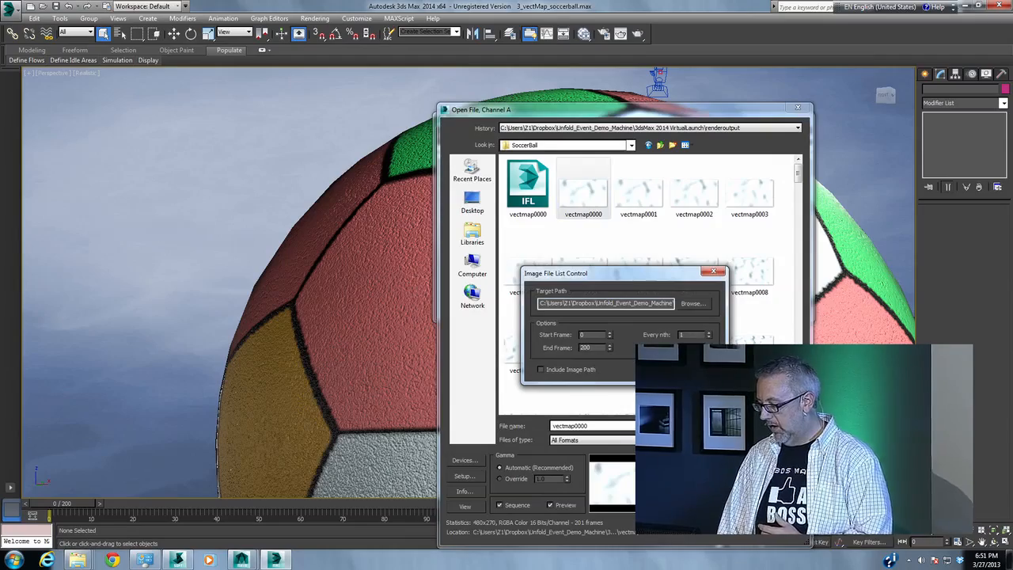
click(658, 369)
click(641, 271)
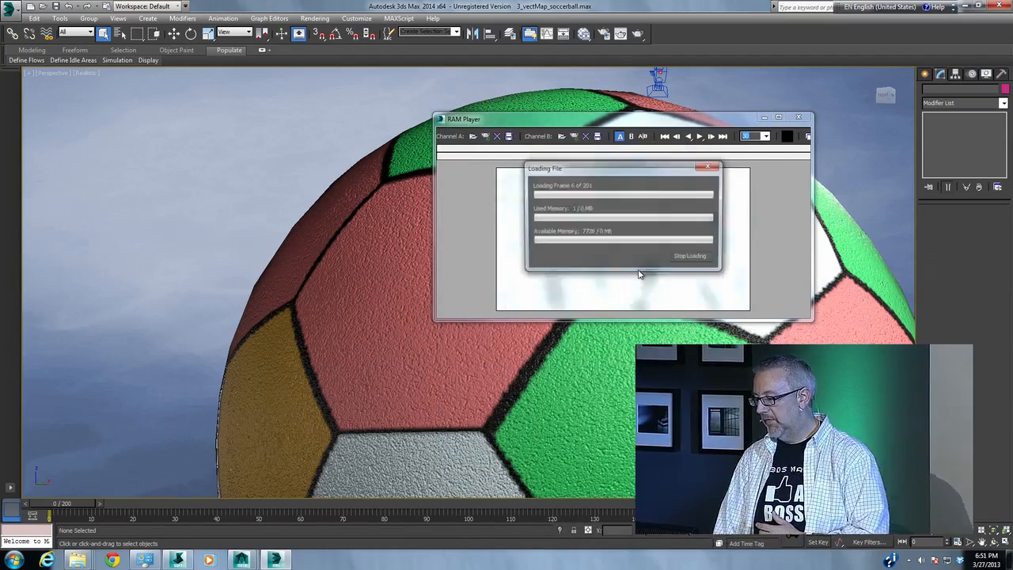
- Review the soccer ball sequence in the RAM Player, scrubbing through its frames, and close the player to return to the scene
drag(601, 170, 105, 97)
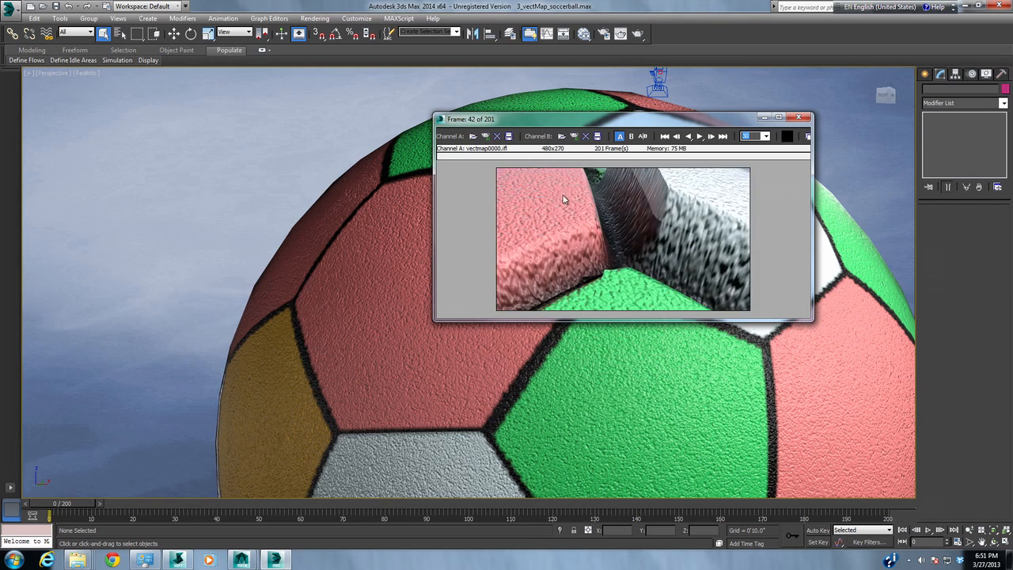
drag(586, 119, 242, 91)
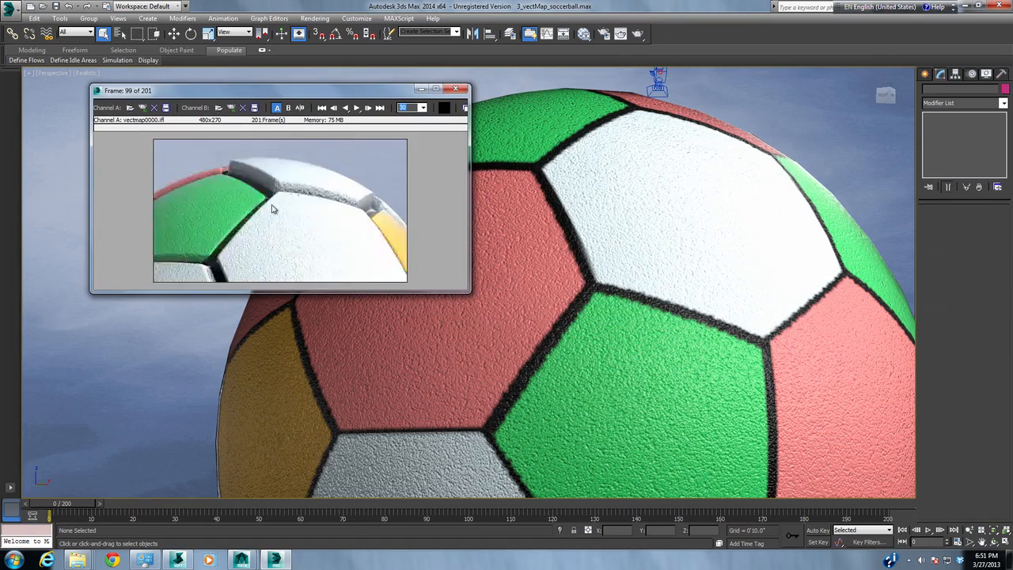
drag(227, 211, 329, 269)
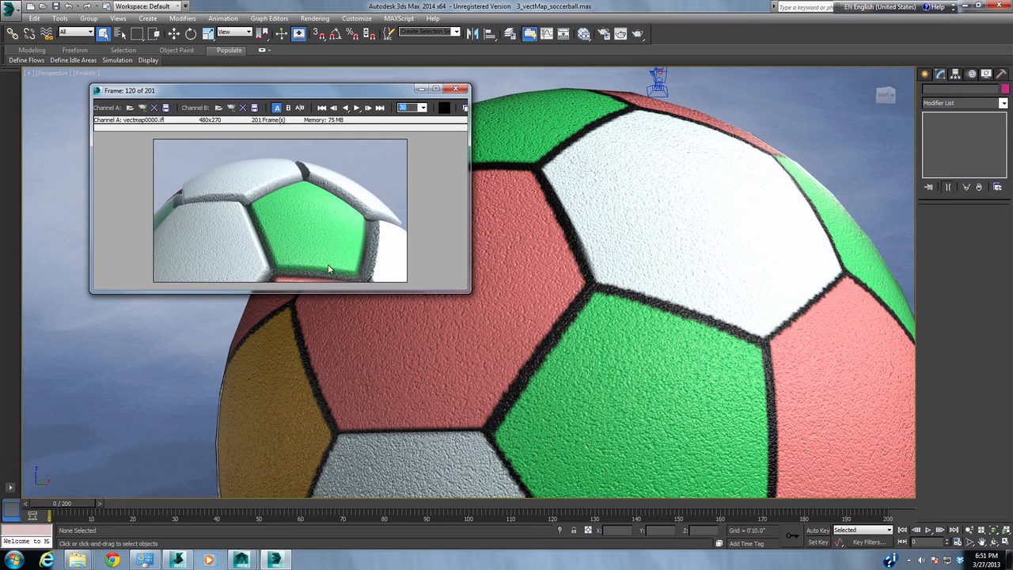
click(455, 90)
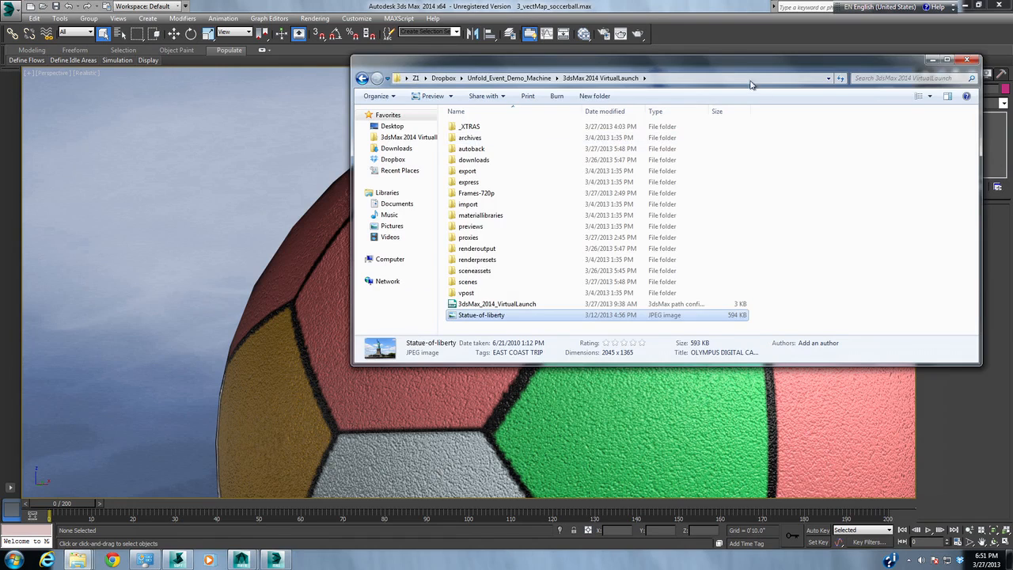
click(520, 5)
- Open the 4_B2ParticleFaceCreator scene with gamma/LUT correction disabled, adopting the file's unit scale
click(11, 9)
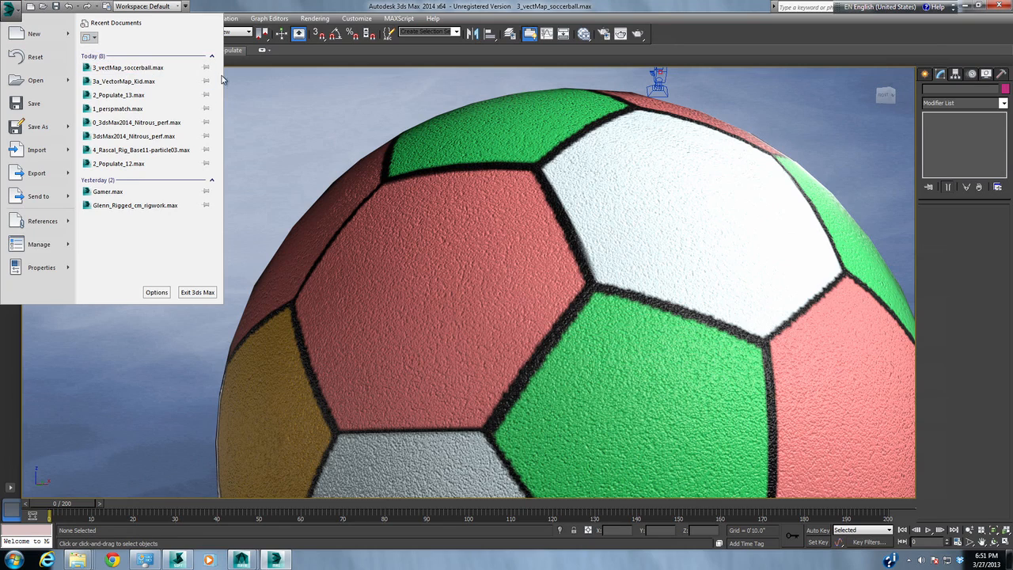
click(40, 80)
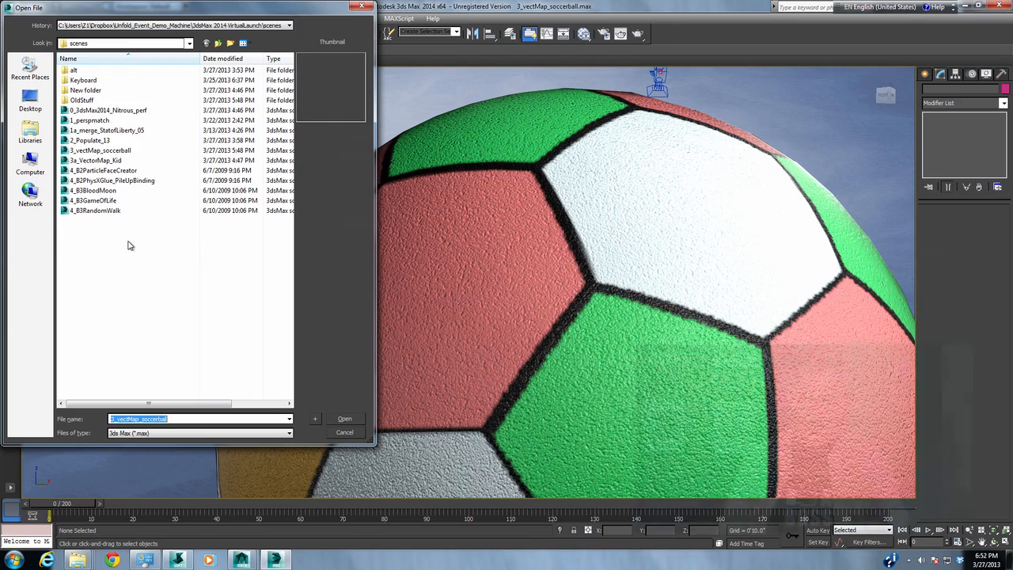
click(104, 249)
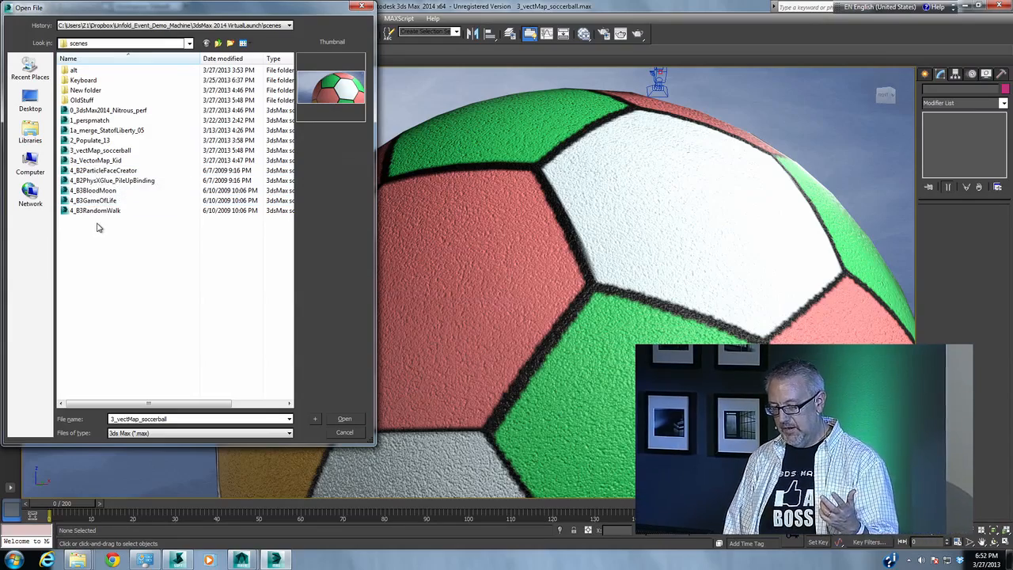
double_click(90, 171)
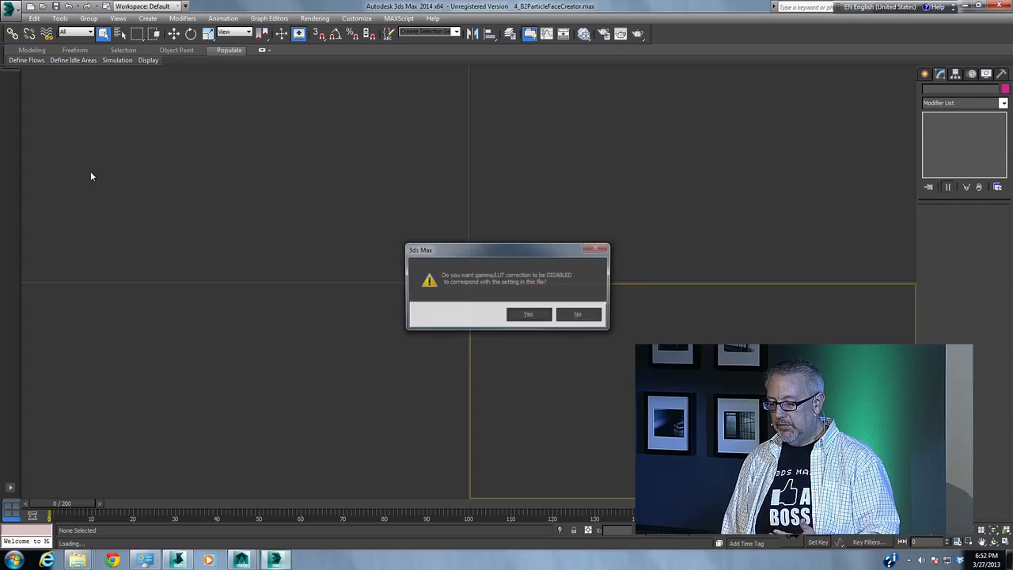
click(529, 316)
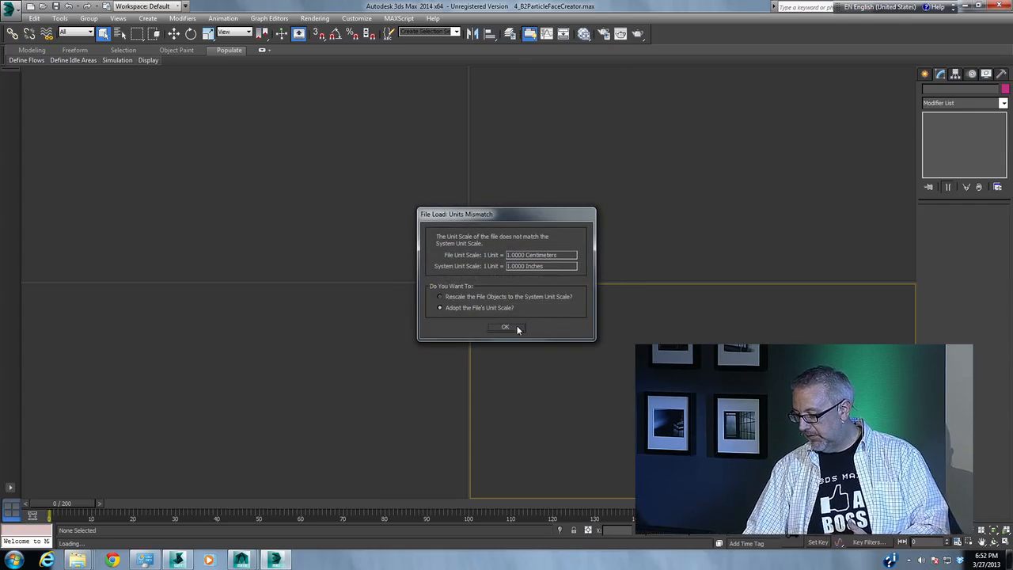
click(515, 327)
- Scrub the particle animation to frame 32, select the PF Source emitter and examine its event operators in Particle View
drag(82, 506, 391, 513)
scroll(477, 372, down, 5)
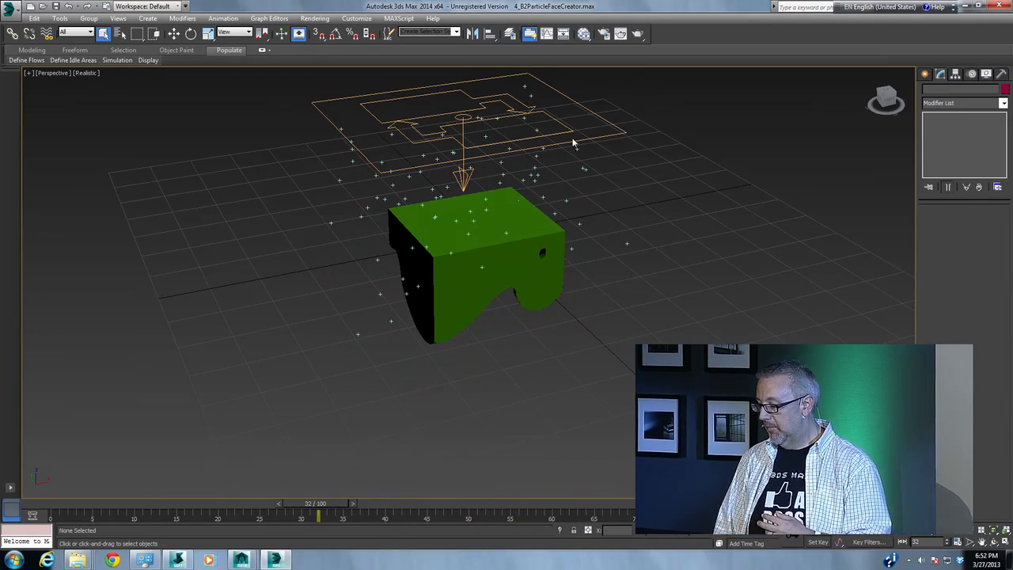
click(596, 137)
click(955, 236)
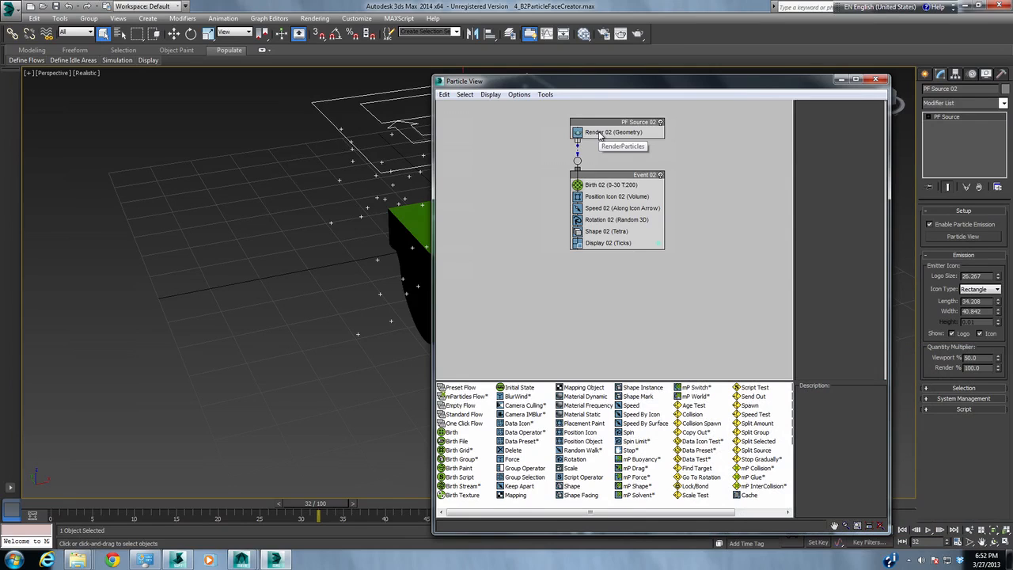
drag(649, 81, 236, 102)
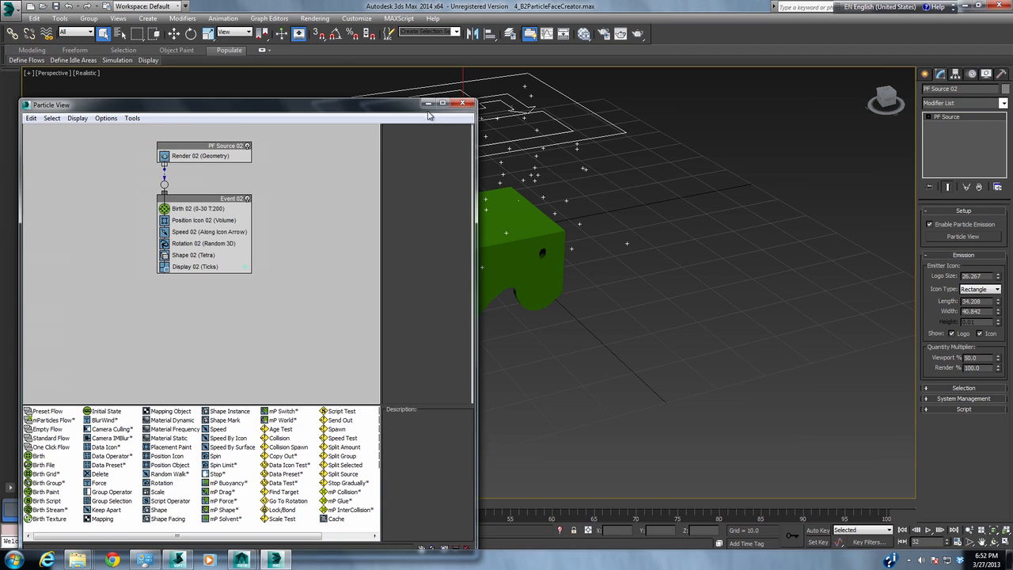
click(465, 104)
- Open the 4_B2PhysXGlue_PileUpBinding scene without saving the current one, and scrub its glued-sphere simulation to frame 217 and back to 68
click(11, 7)
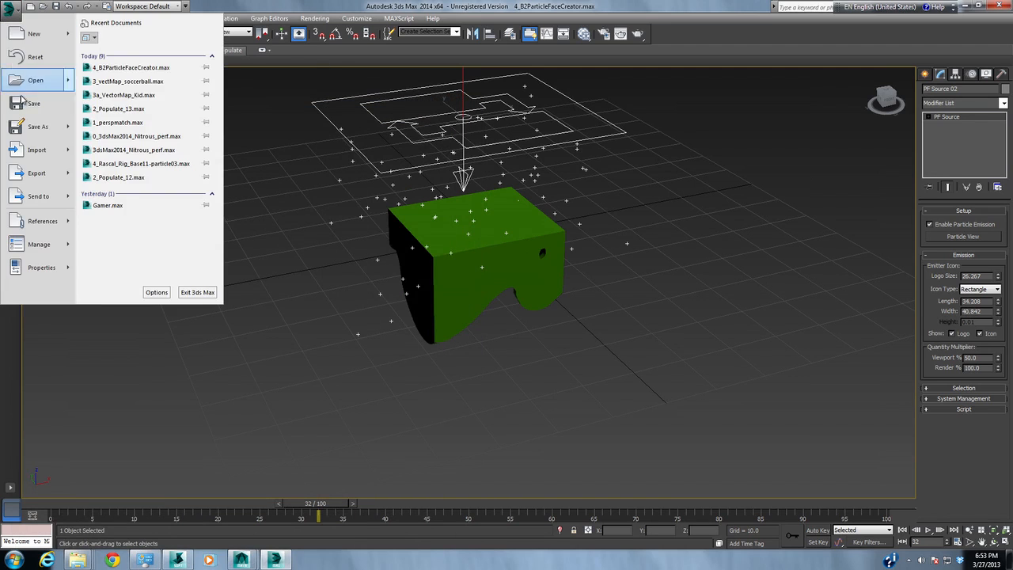
click(30, 82)
click(505, 295)
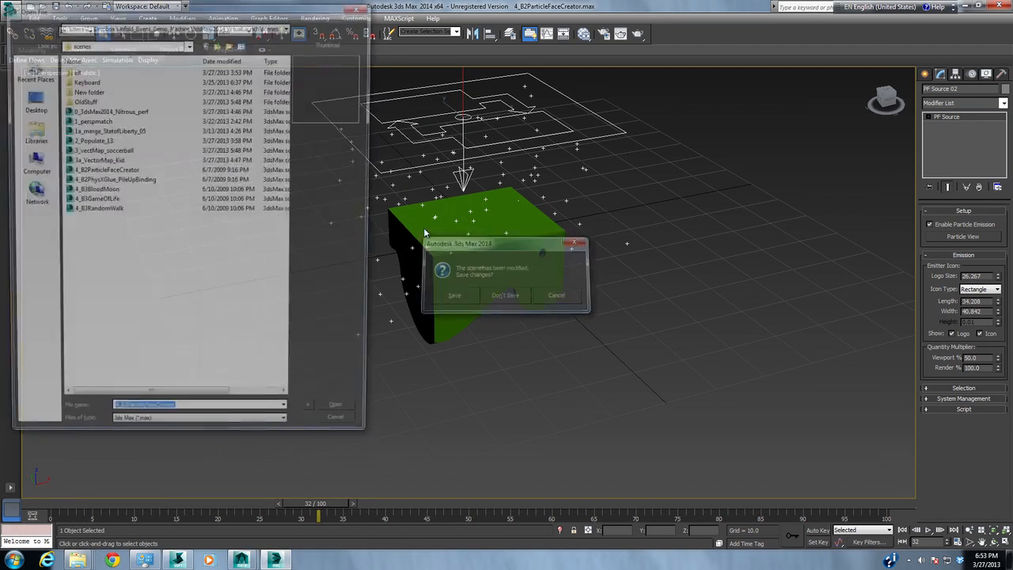
double_click(110, 180)
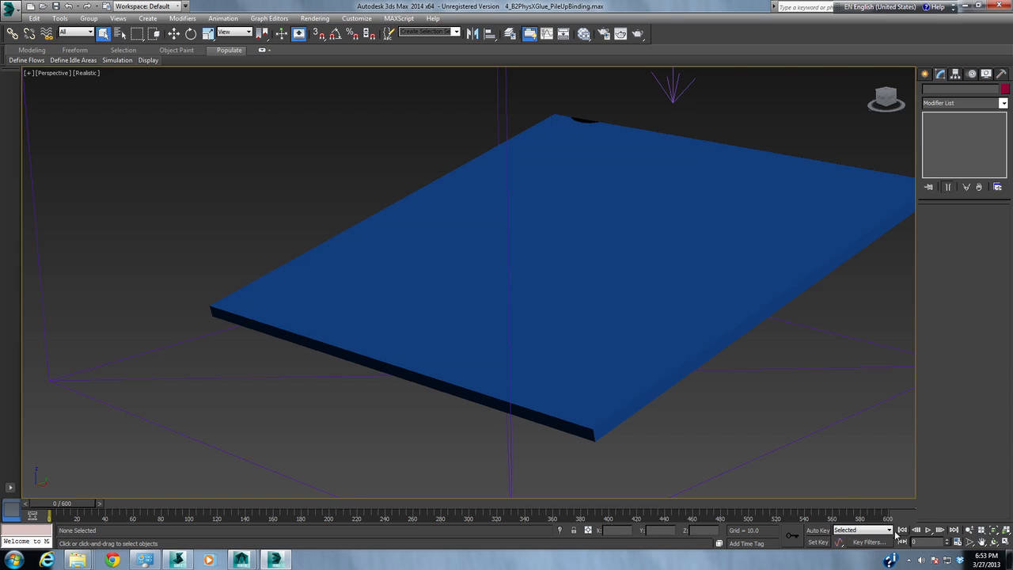
drag(84, 503, 378, 514)
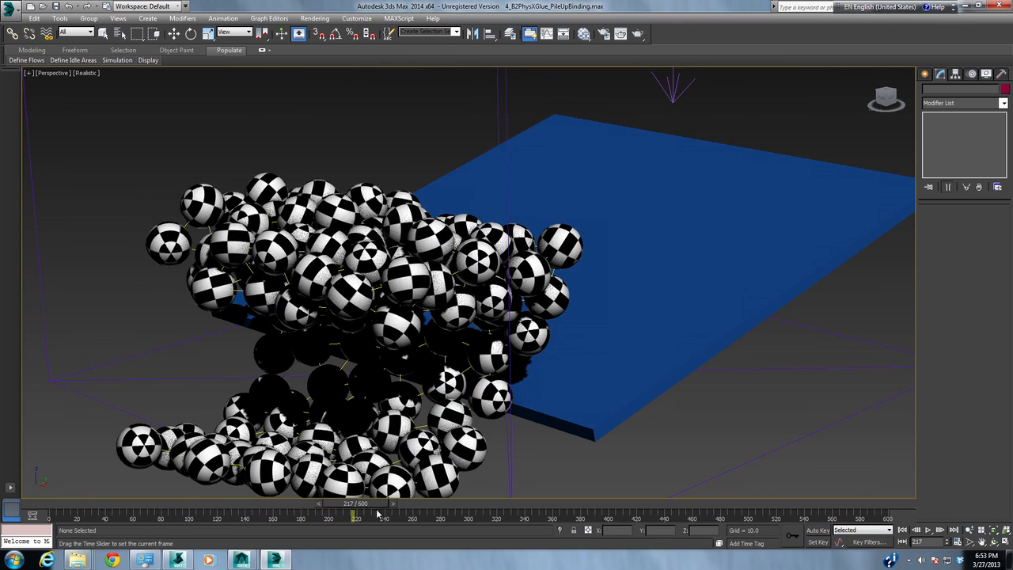
click(184, 503)
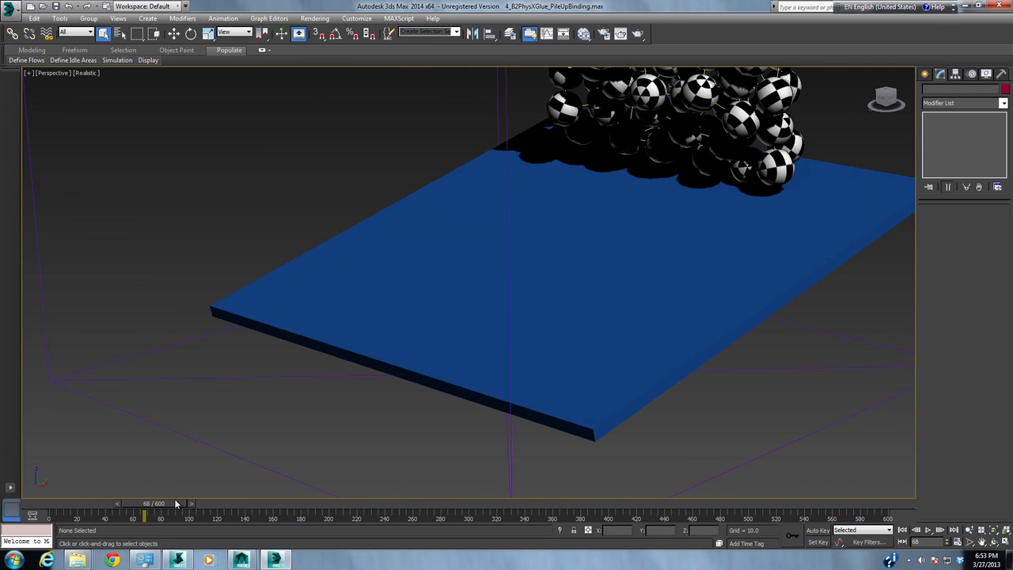
- Open the 4_B3RandomWalk scene with the file's unit scale adopted, and scrub its particle animation to frame 55
click(10, 8)
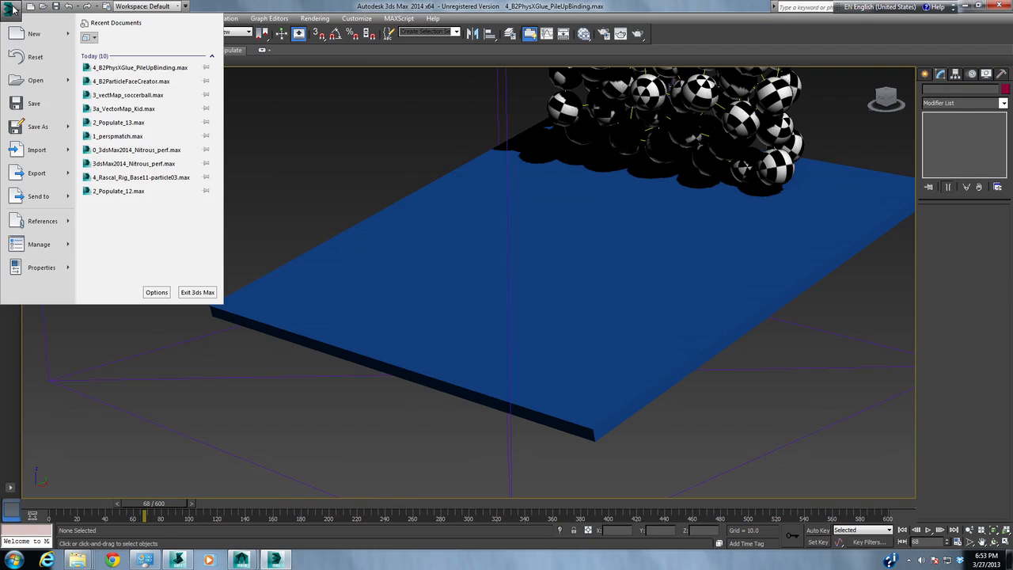
click(33, 101)
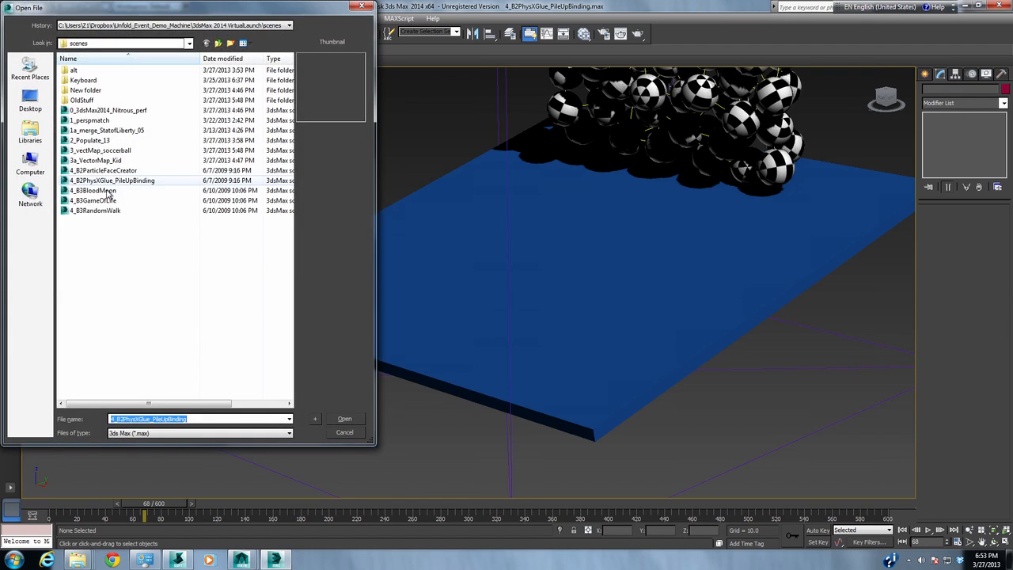
double_click(95, 210)
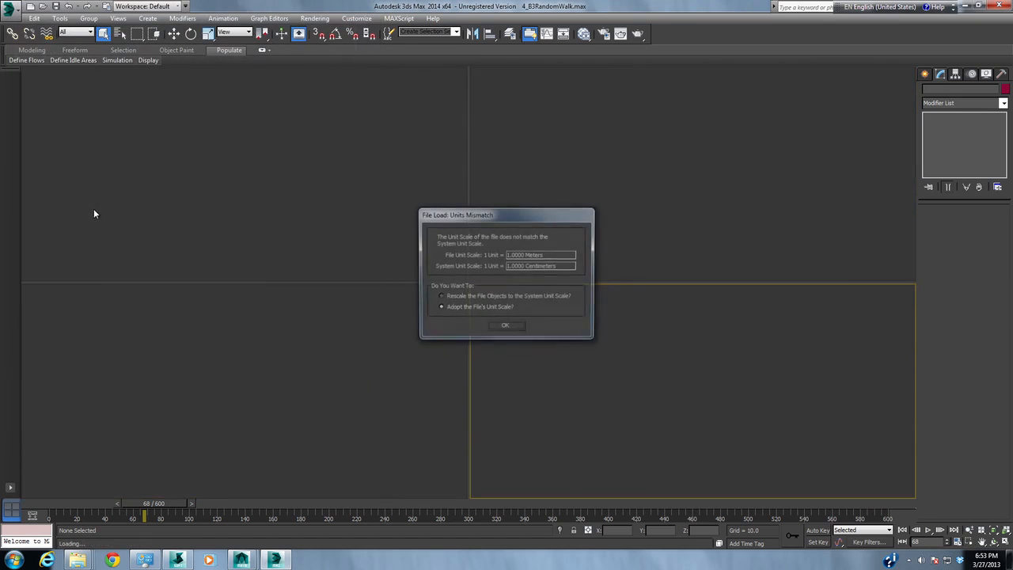
click(494, 326)
drag(86, 504, 594, 503)
drag(433, 535, 550, 452)
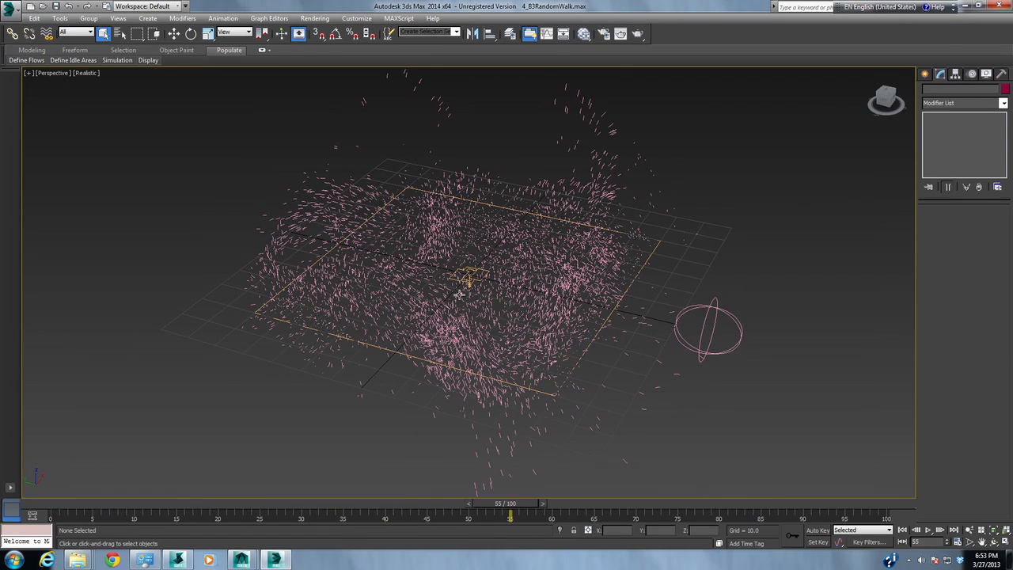
- Open the 4_B3BloodMoon scene, accepting its obsolete data format, and scrub forward through its particle animation
click(12, 11)
click(28, 57)
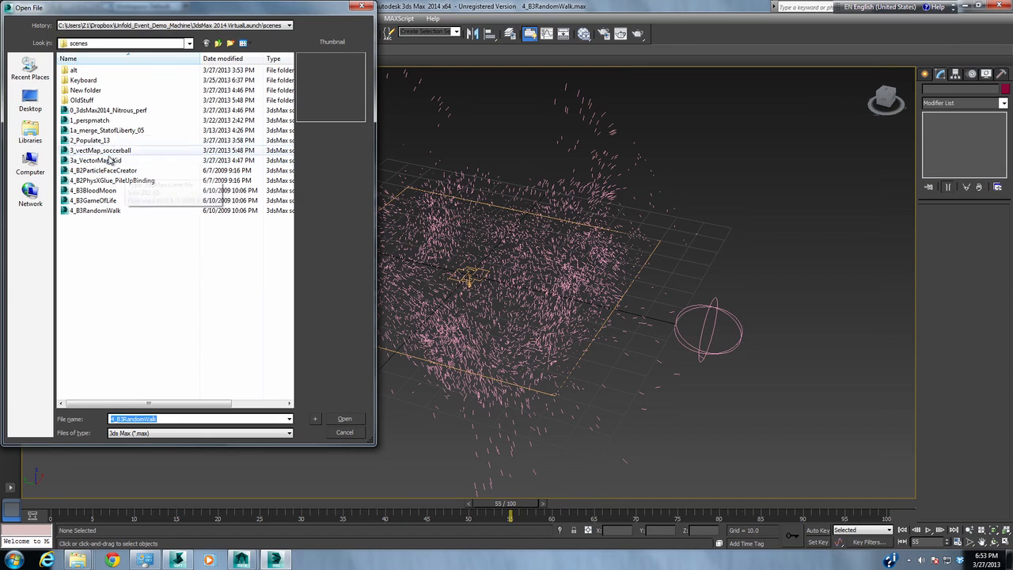
double_click(93, 191)
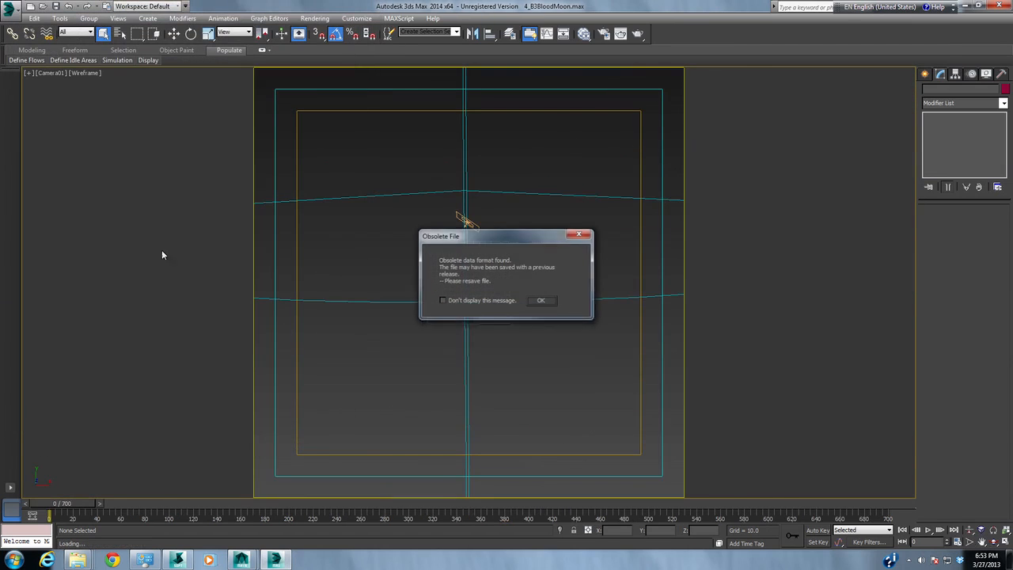
click(536, 302)
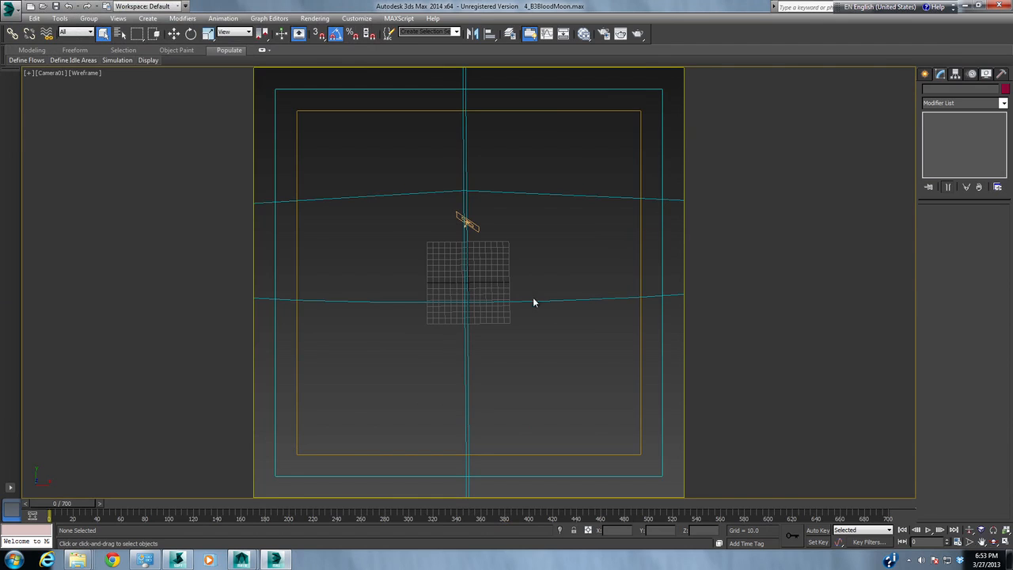
drag(49, 505, 246, 505)
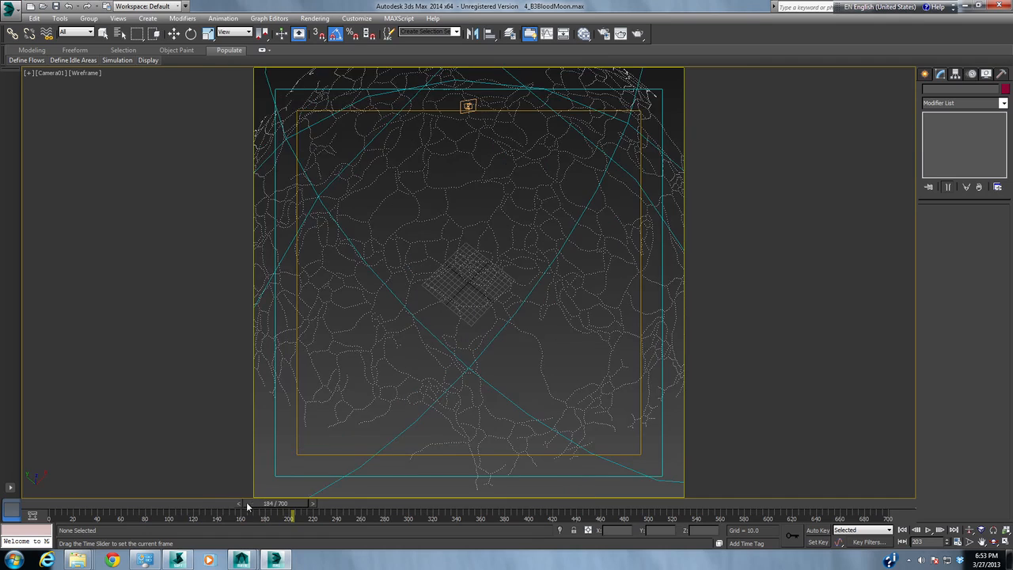
- Return the Blood Moon animation to frame 104 and examine the PF Source emitter's events in Particle View
click(182, 501)
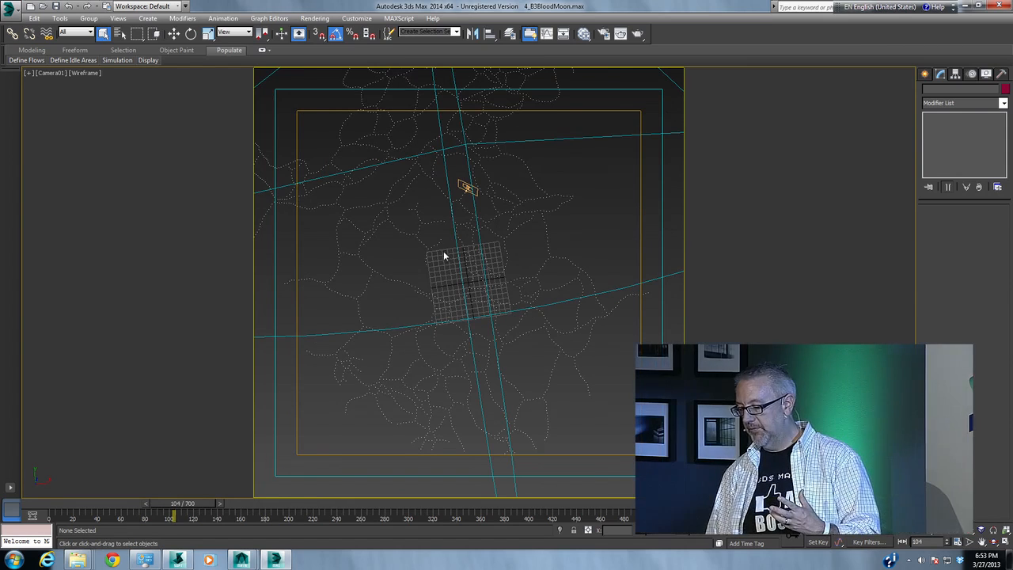
click(467, 188)
click(962, 236)
drag(270, 108, 334, 76)
middle_drag(281, 228, 340, 199)
scroll(305, 222, down, 4)
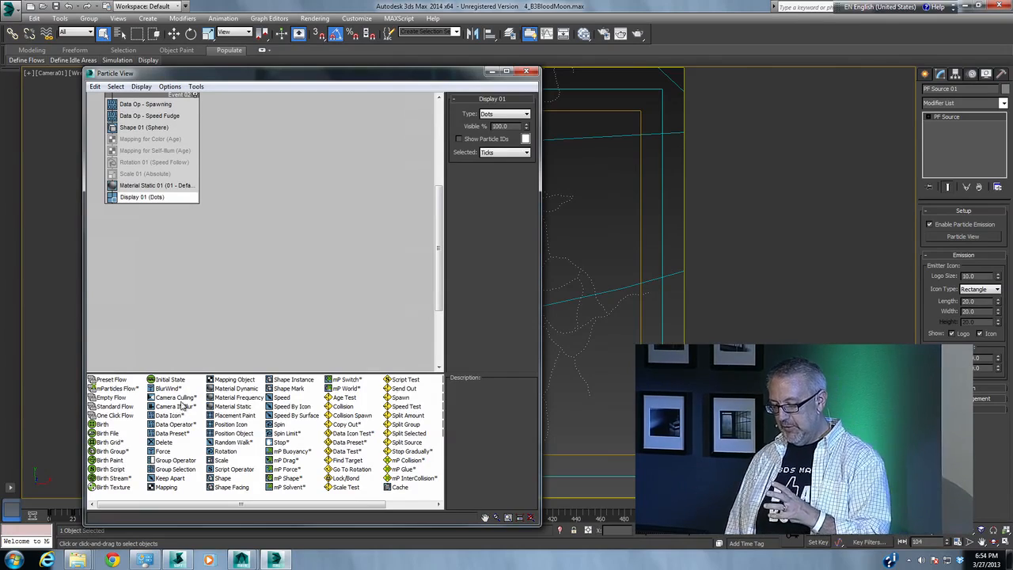
scroll(267, 237, up, 5)
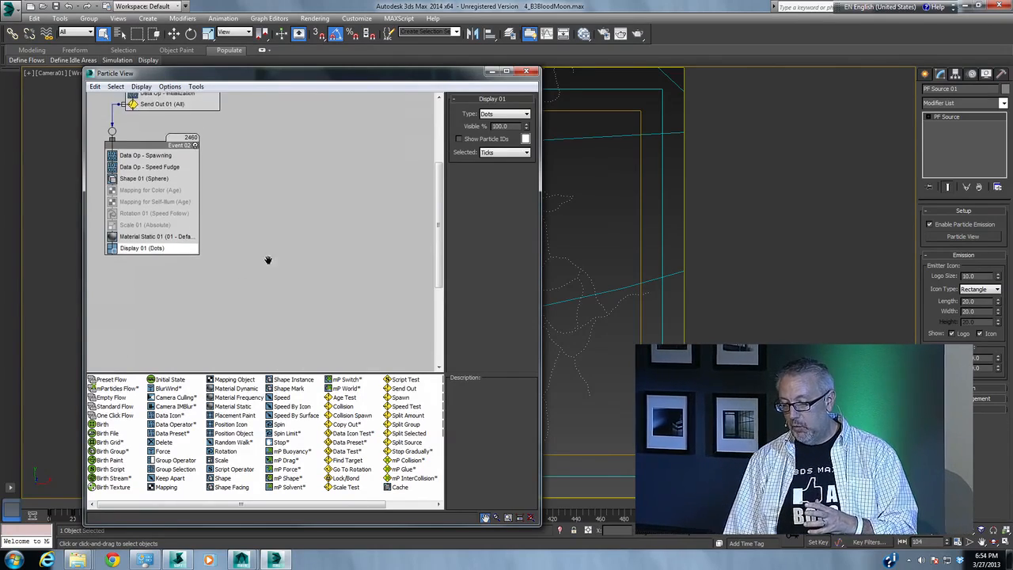
- Examine the data flow of the Data Op - Initialization operator, closing it and minimizing Particle View when done
click(156, 153)
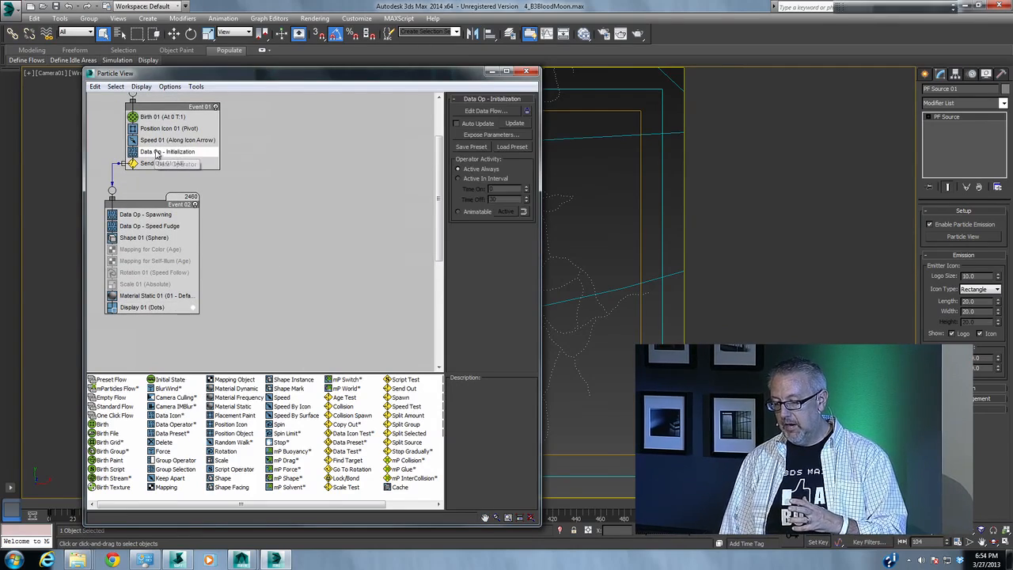
click(468, 112)
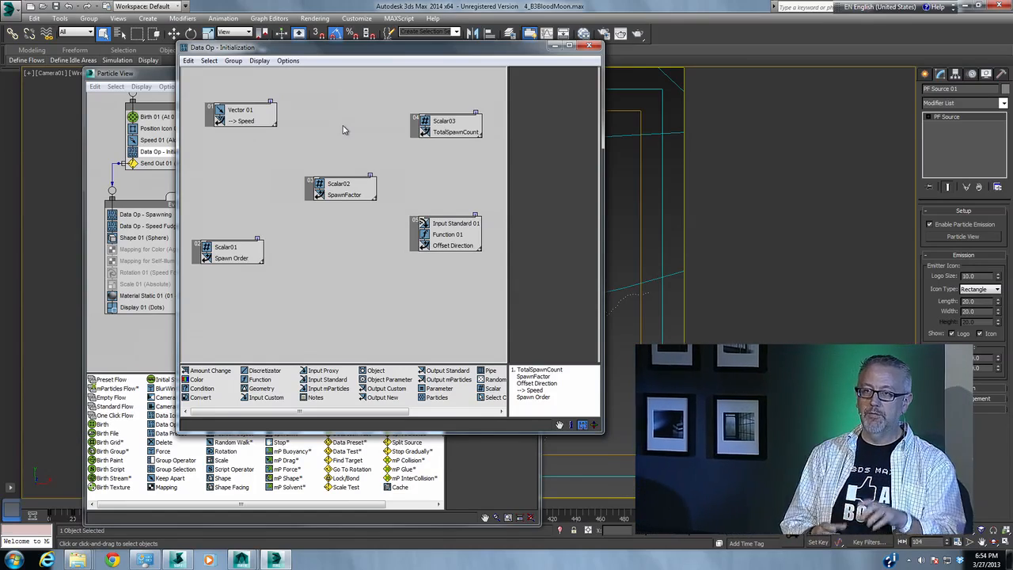
click(589, 47)
click(491, 72)
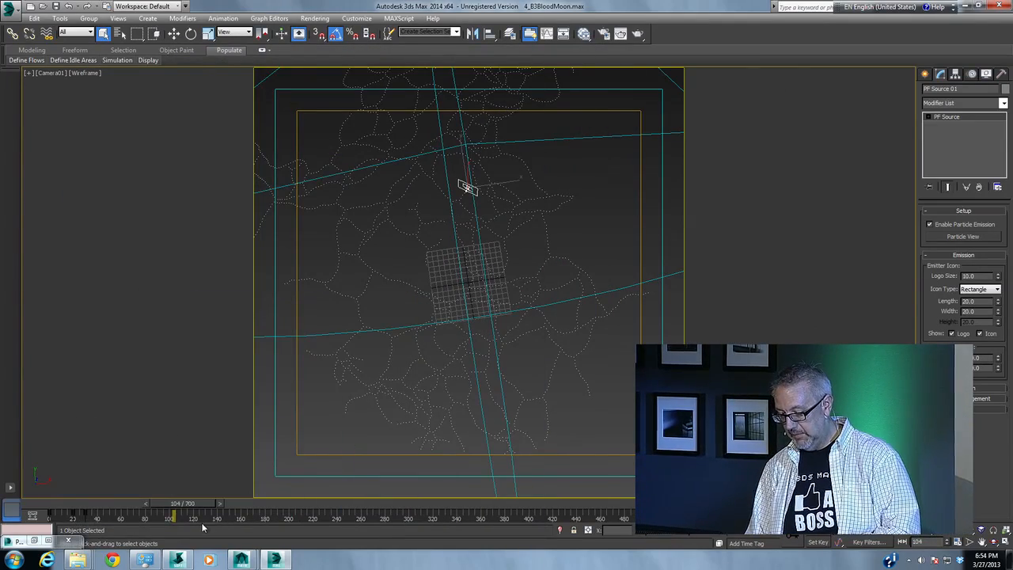
- Scrub the Blood Moon particle animation forward to frame 342
drag(201, 509, 504, 481)
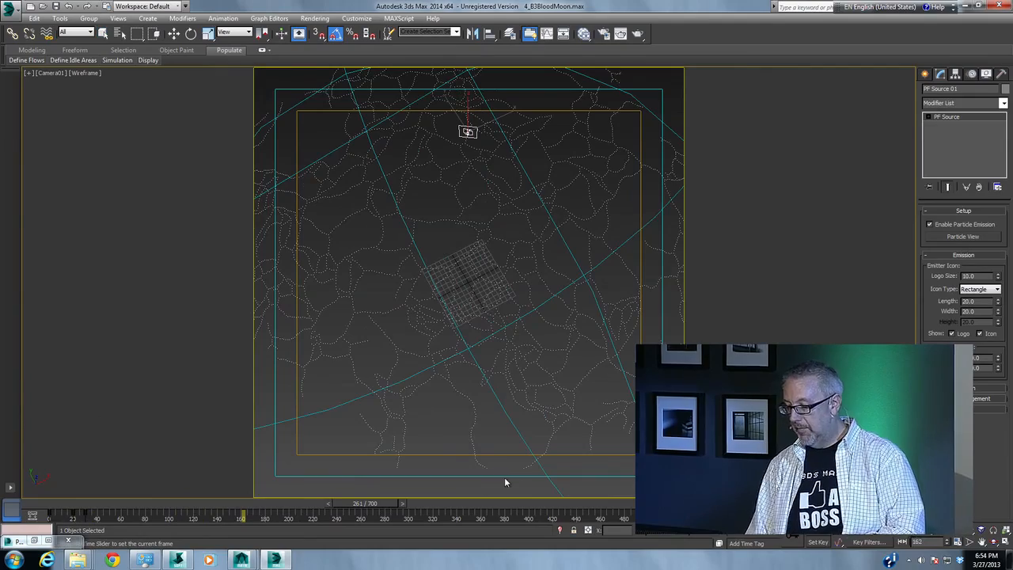
drag(65, 501, 379, 507)
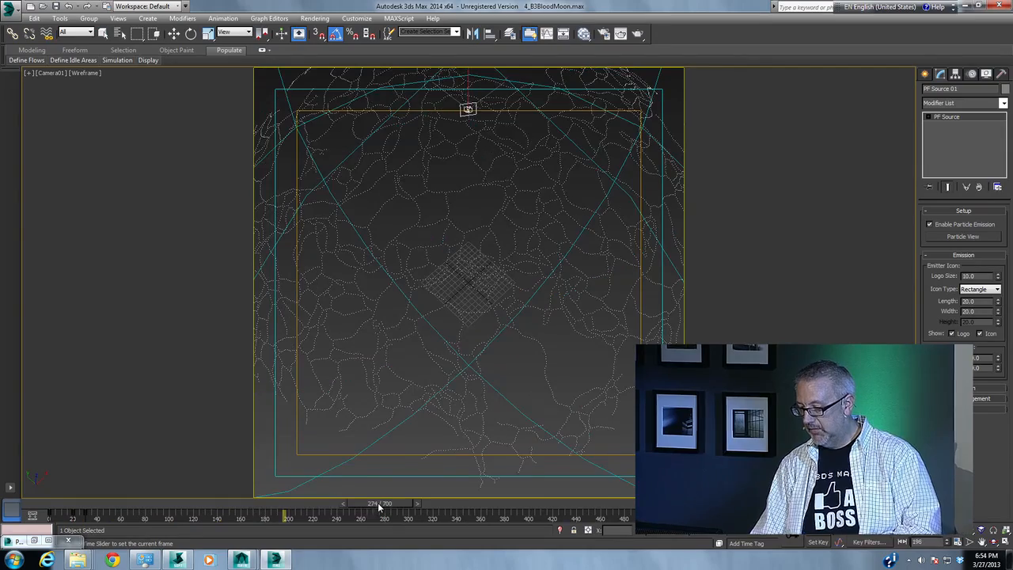
click(453, 494)
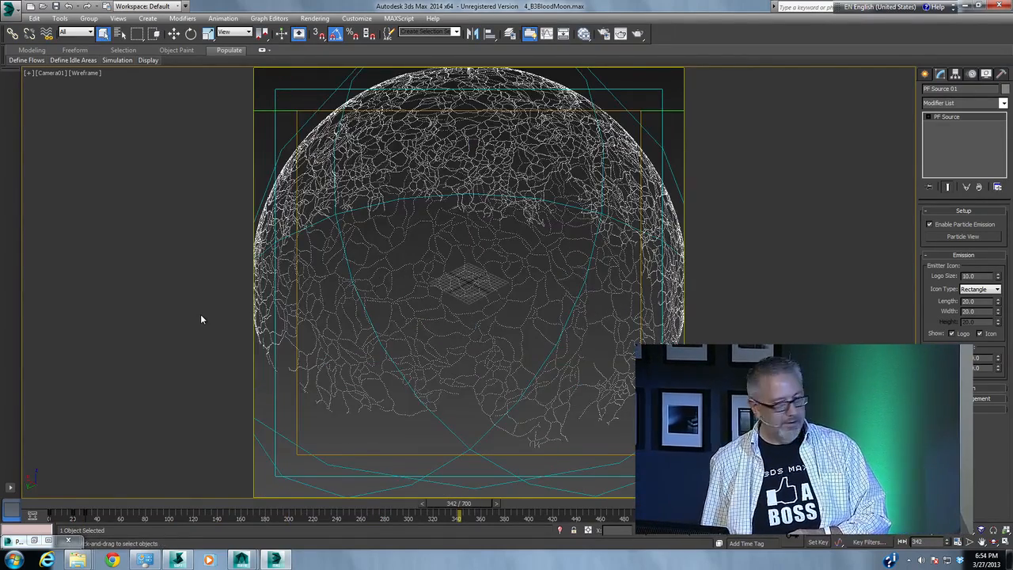
- Search all actions for "relax", "ren", "lu" and "ben" in turn, then dismiss the search without running any command
key(x)
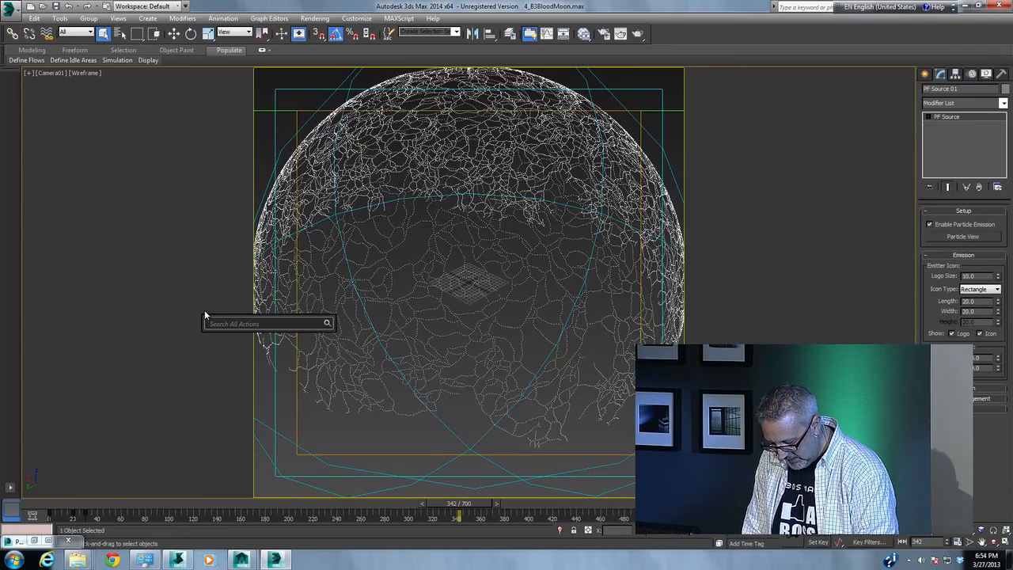
text(re)
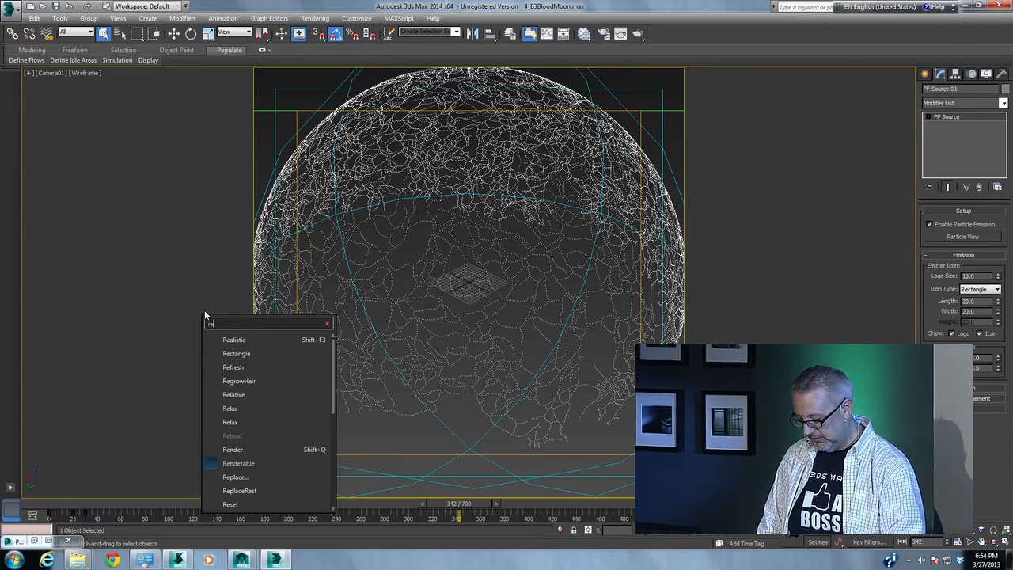
text(lax)
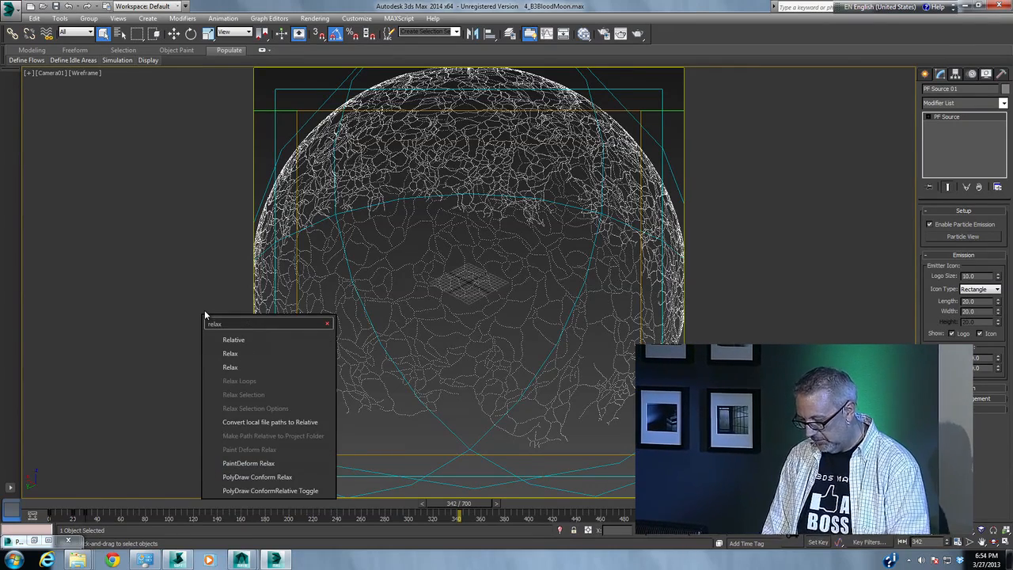
drag(235, 325, 159, 330)
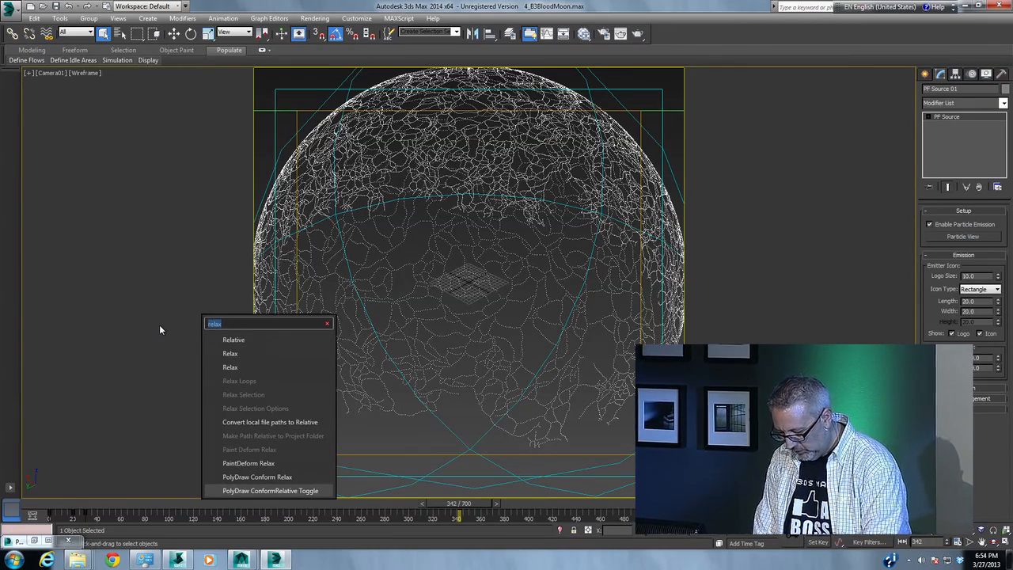
text(ren)
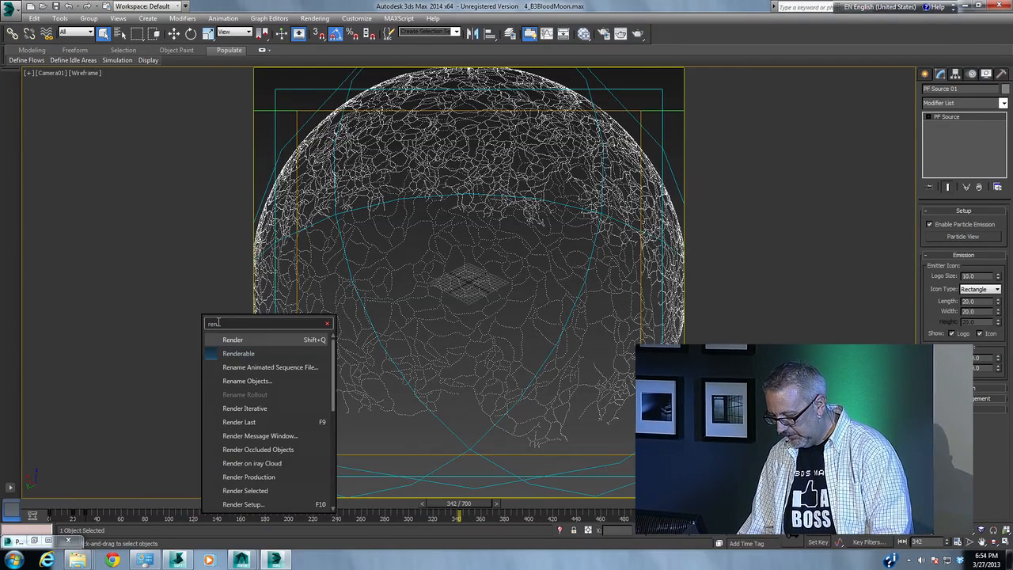
drag(219, 323, 203, 327)
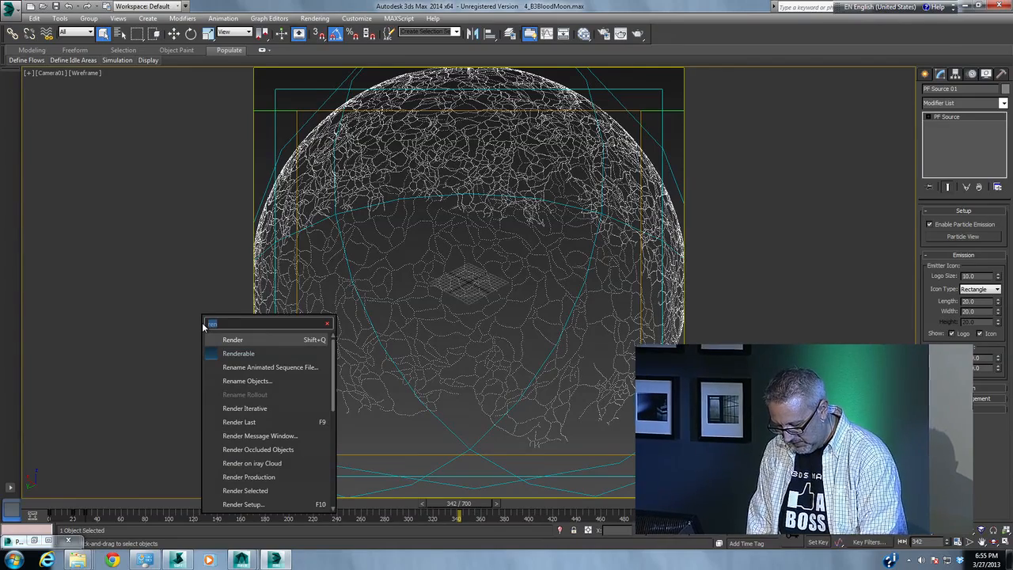
text(lu)
drag(222, 324, 122, 322)
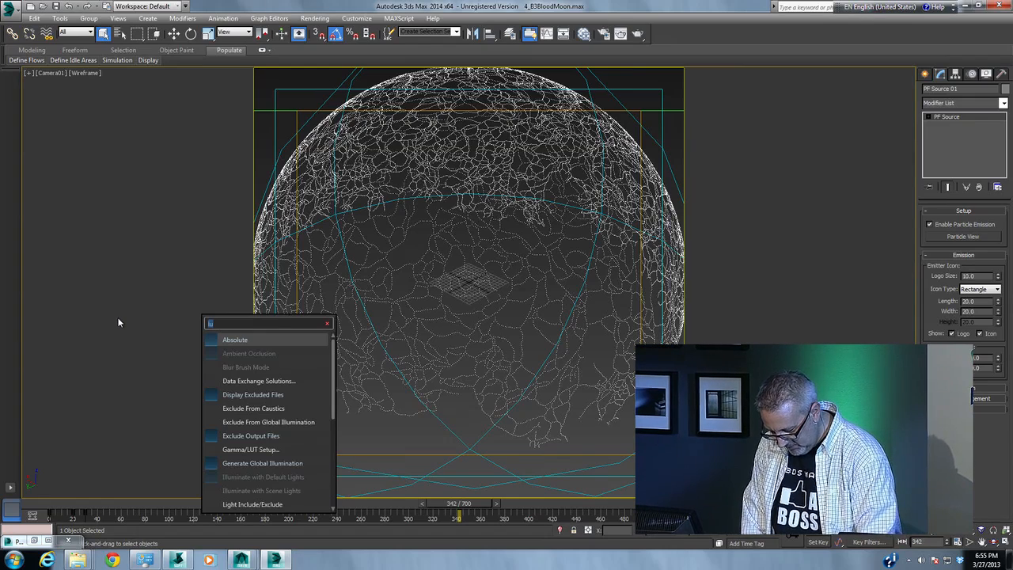
text(ben)
drag(242, 325, 132, 332)
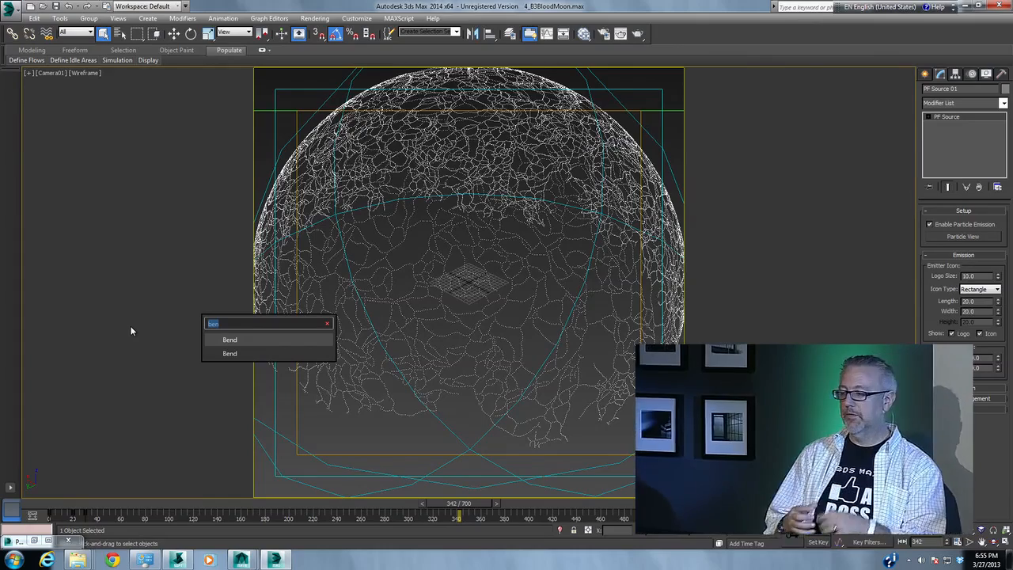
key(Escape)
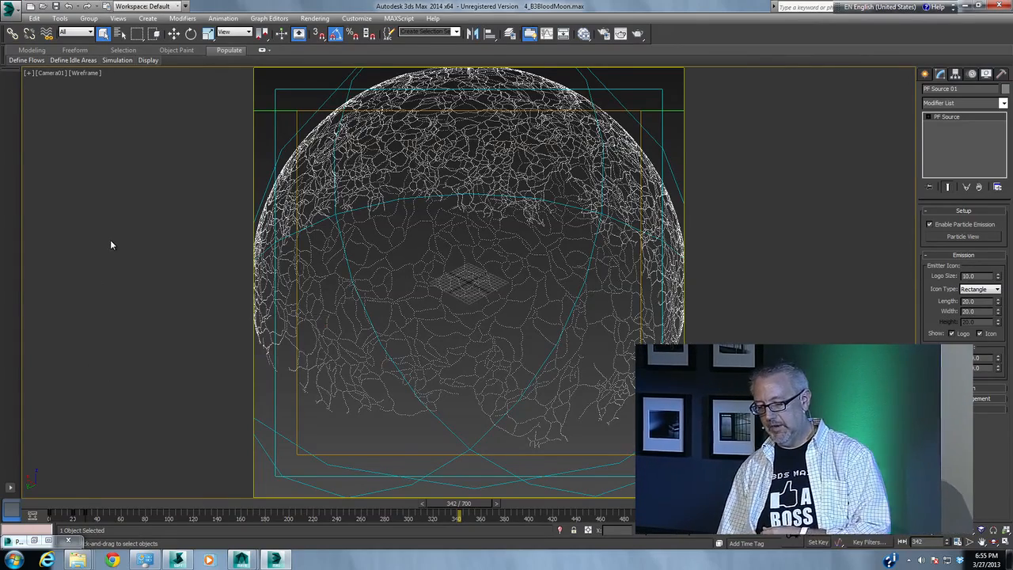
key(x)
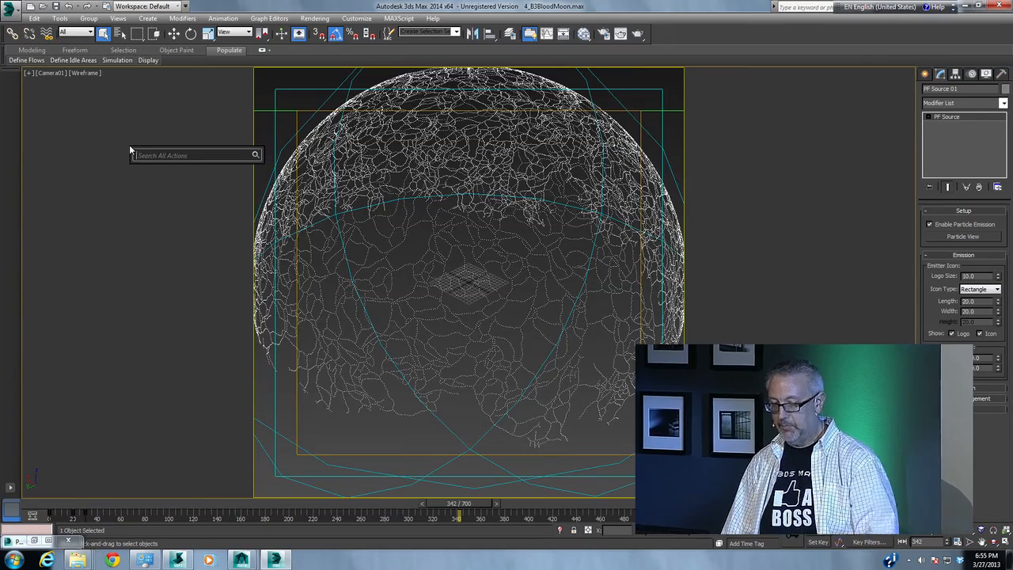
key(x)
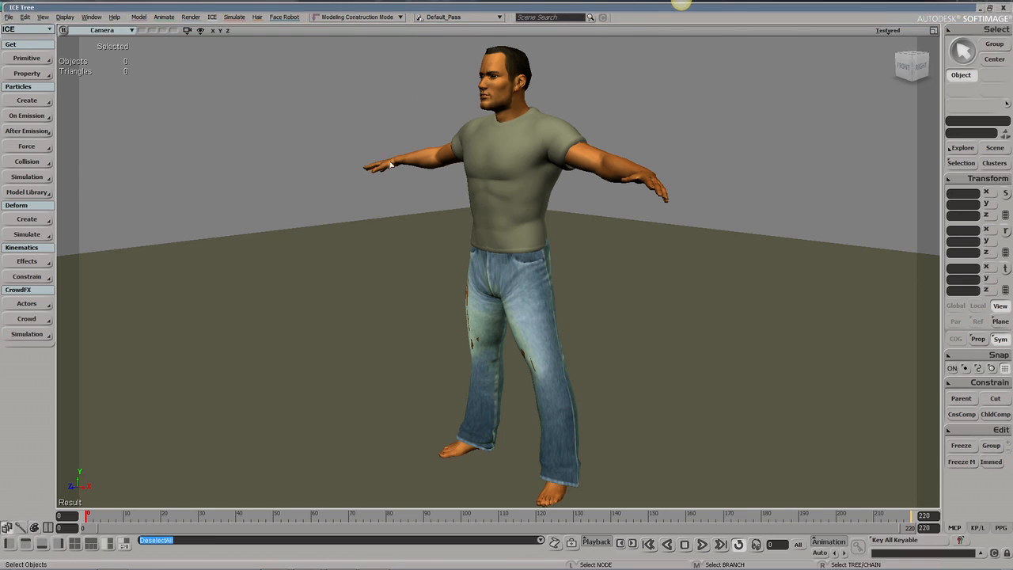
- In Softimage, view the clothed character from the front and play its walk animation to frame 45
key(s)
right_drag(440, 196, 471, 194)
scroll(471, 193, up, 2)
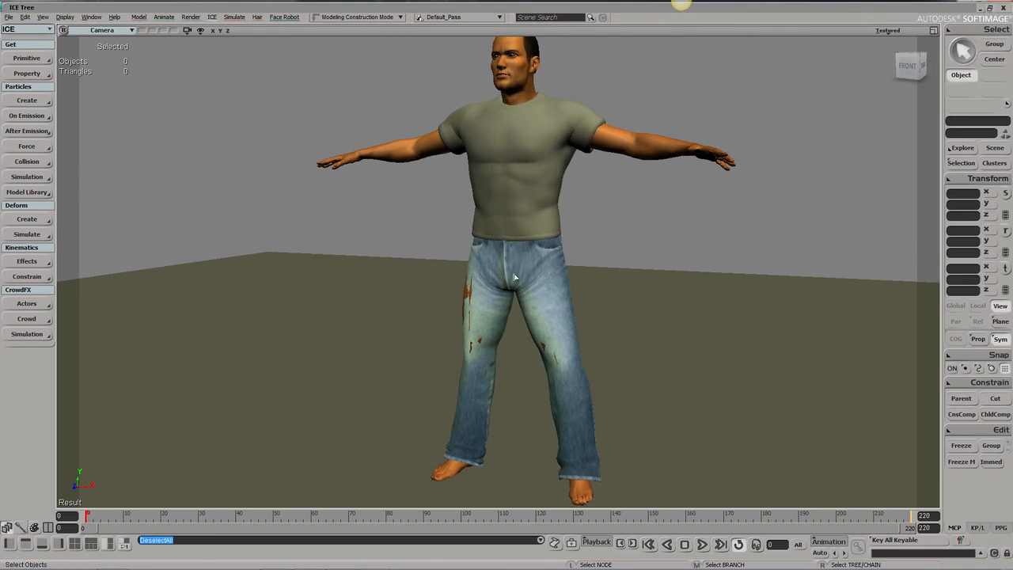
click(702, 545)
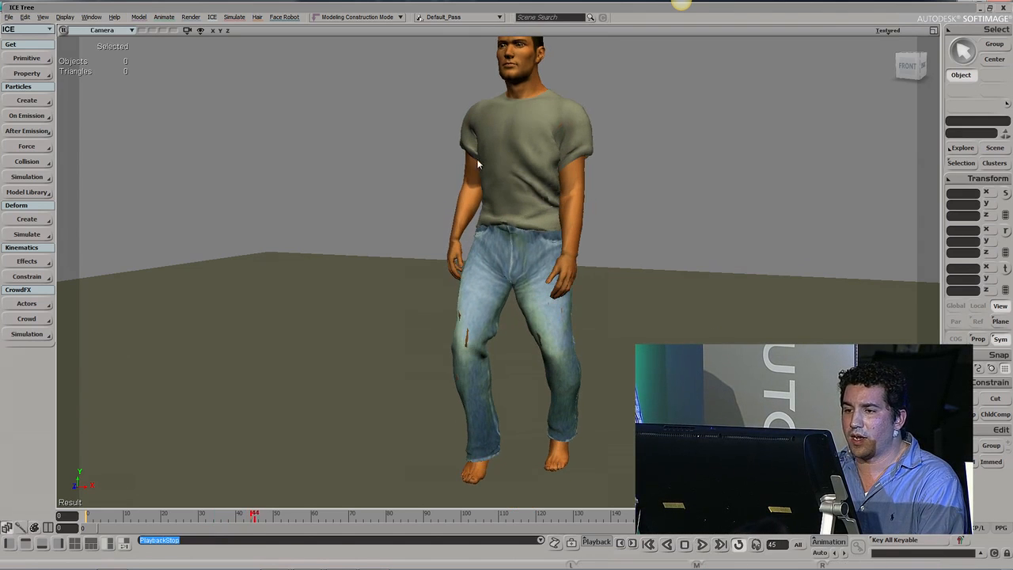
- Bring up the jeans' ICE Tree and inspect the Simulation input of the Apply Syflex Cloth node
click(338, 7)
drag(449, 129, 426, 131)
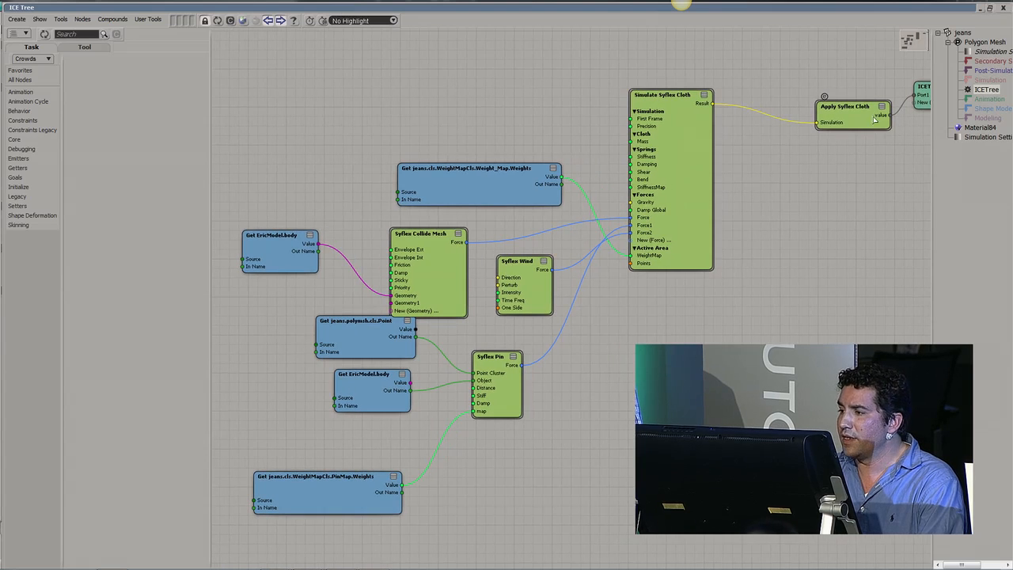
drag(632, 195, 498, 234)
drag(719, 154, 696, 148)
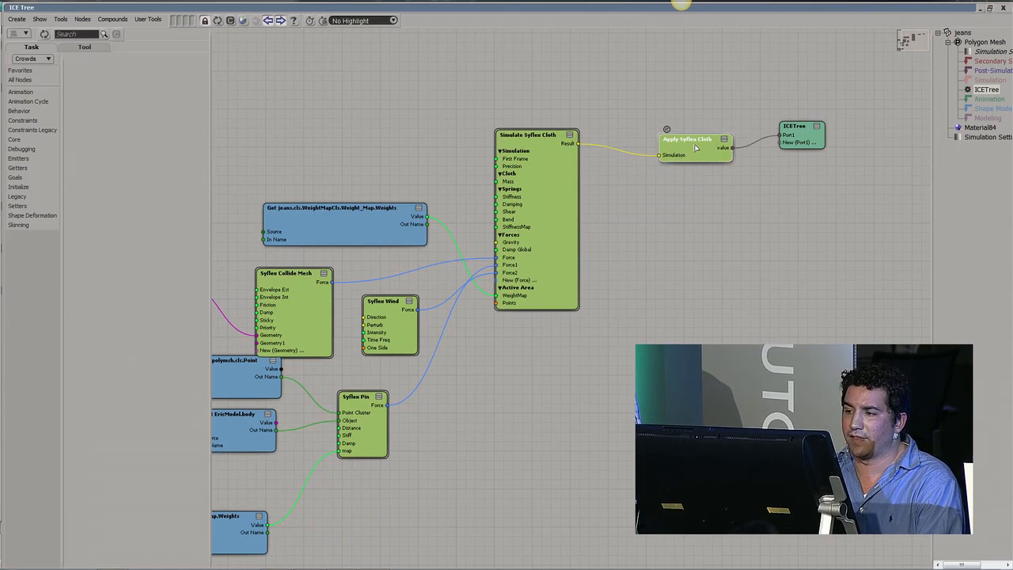
mouse_move(660, 157)
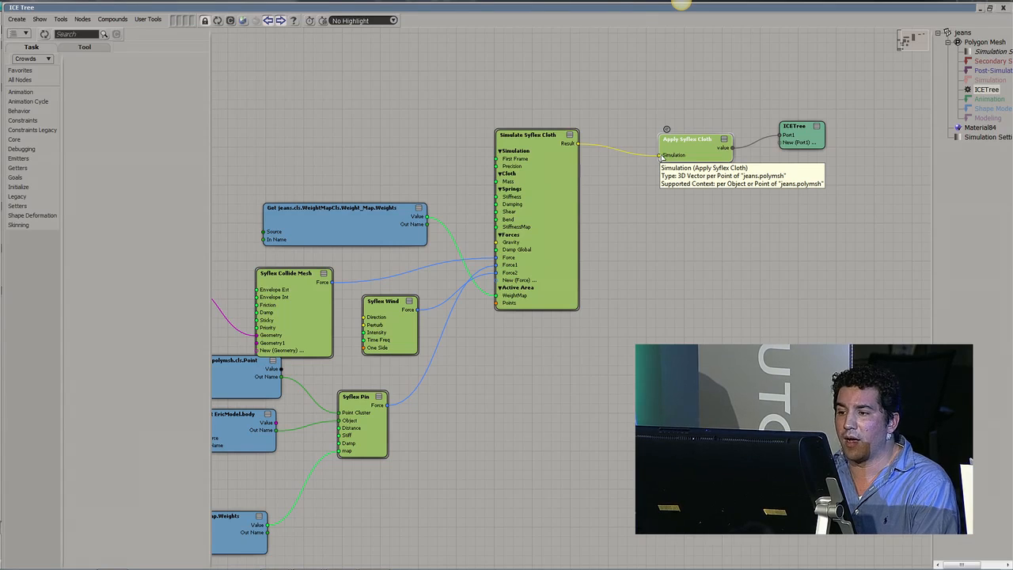
- Examine the Simulate Syflex Cloth node with its weight map, collision, wind and pin inputs, and return to the character viewport
drag(538, 183, 555, 179)
middle_drag(519, 176, 632, 143)
drag(479, 174, 471, 169)
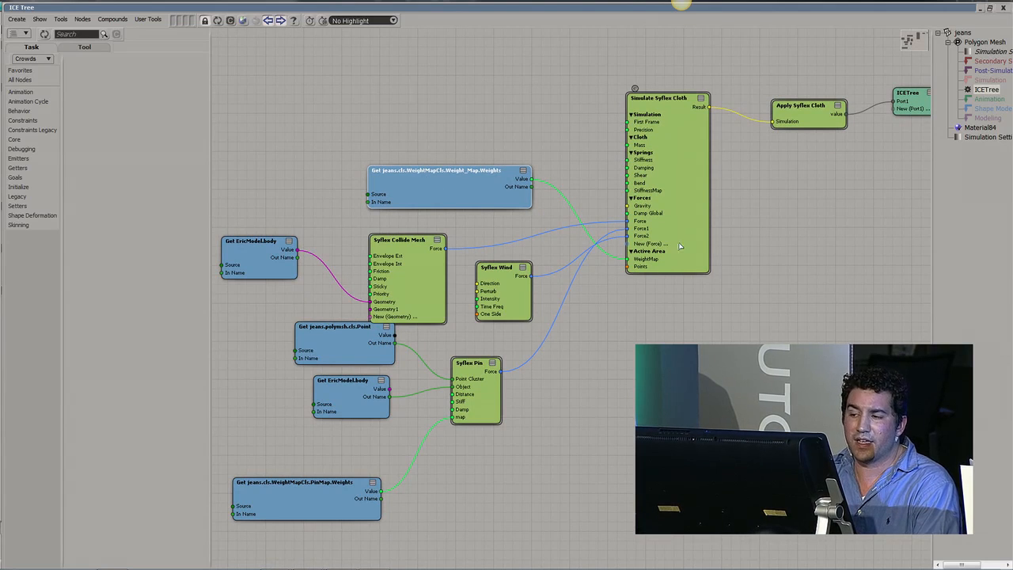
middle_drag(516, 314, 683, 310)
scroll(528, 250, down, 1)
drag(604, 206, 575, 123)
scroll(575, 277, up, 1)
middle_drag(574, 277, 528, 210)
drag(673, 281, 642, 241)
middle_drag(618, 323, 552, 212)
scroll(590, 273, up, 1)
middle_drag(626, 306, 630, 307)
drag(630, 306, 643, 307)
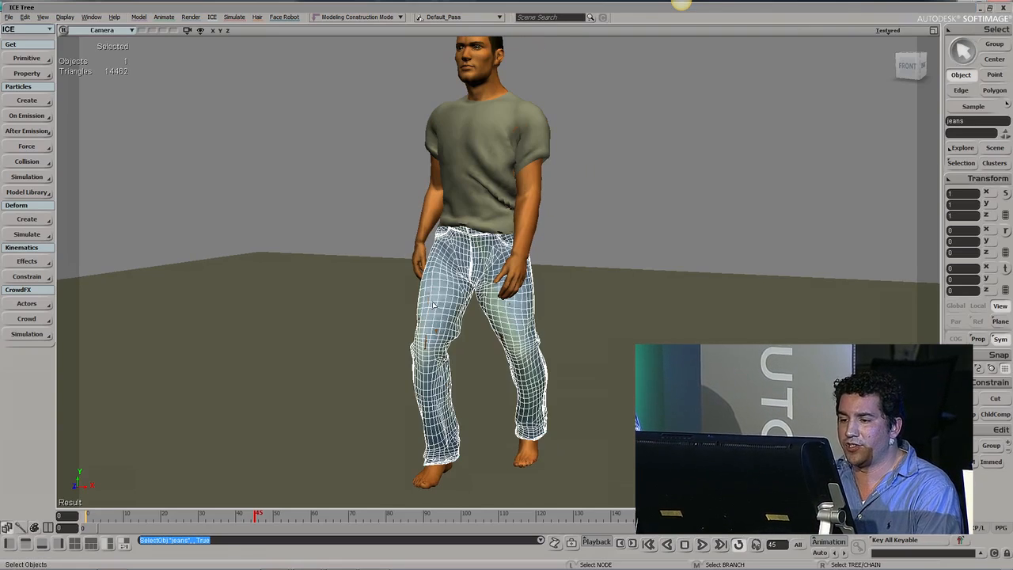
- Select the PinMap weight map in the jeans' WeightMapCls cluster
click(522, 253)
click(960, 163)
click(812, 231)
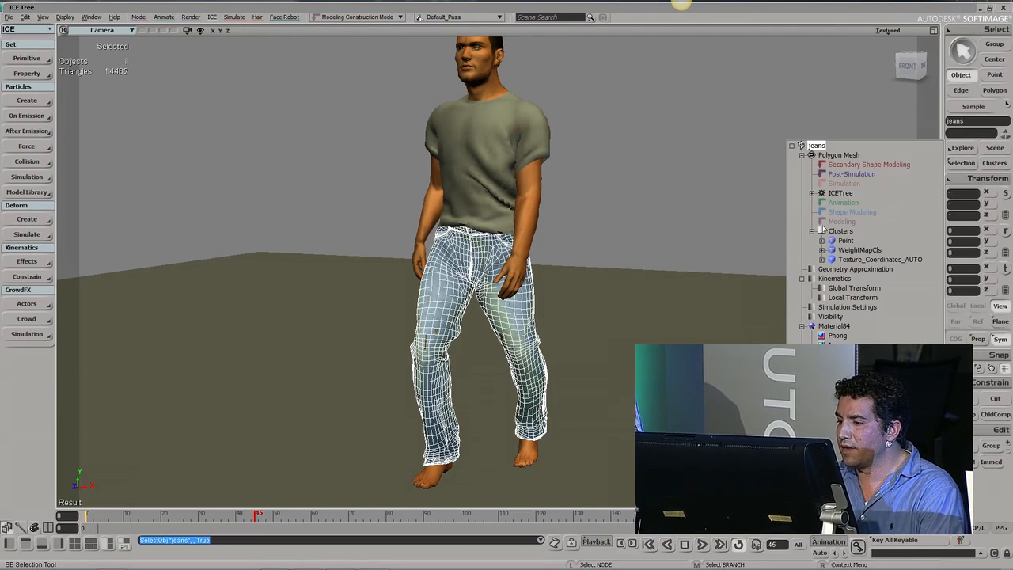
click(822, 251)
click(859, 259)
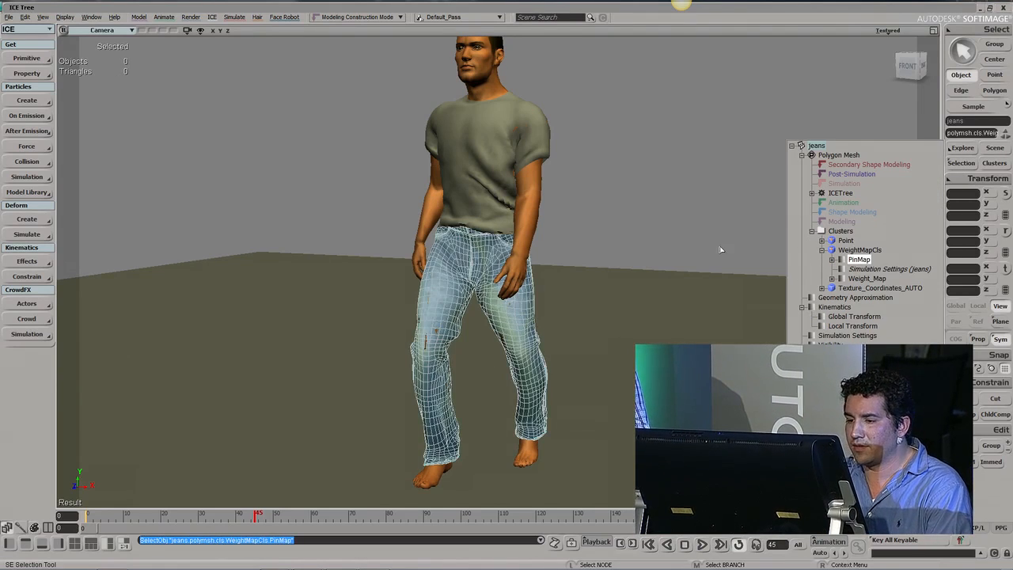
- Isolate the jeans in the camera view and return to object selection
click(187, 31)
click(215, 140)
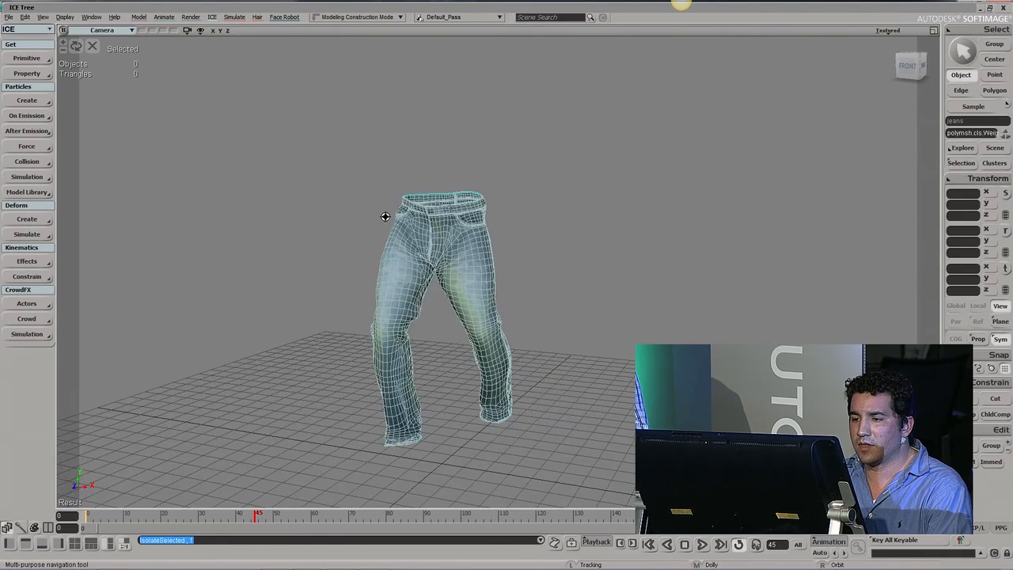
key(w)
key(space)
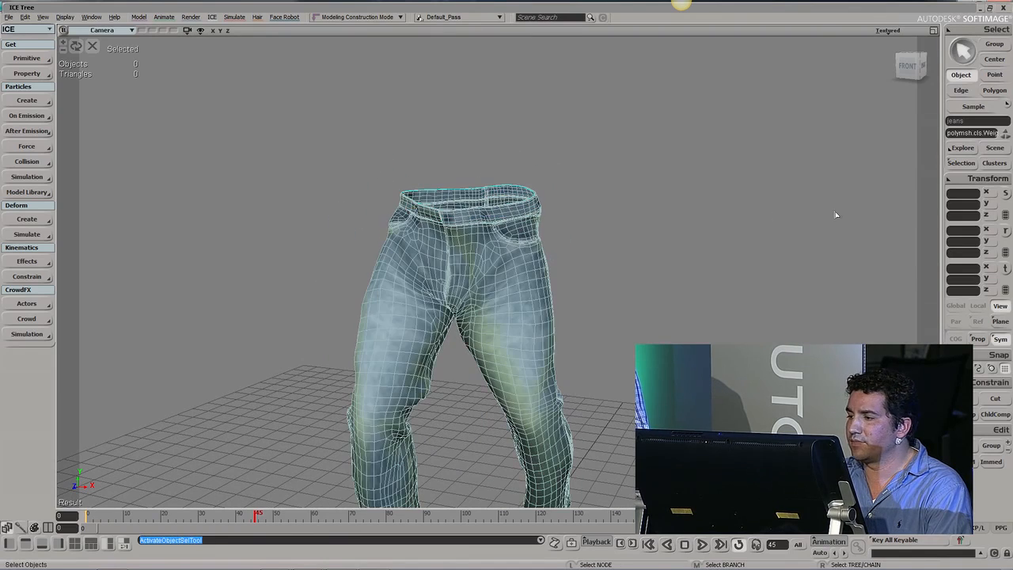
- Select the Weight_Map property in the isolated jeans' WeightMapCls cluster
click(530, 295)
click(960, 163)
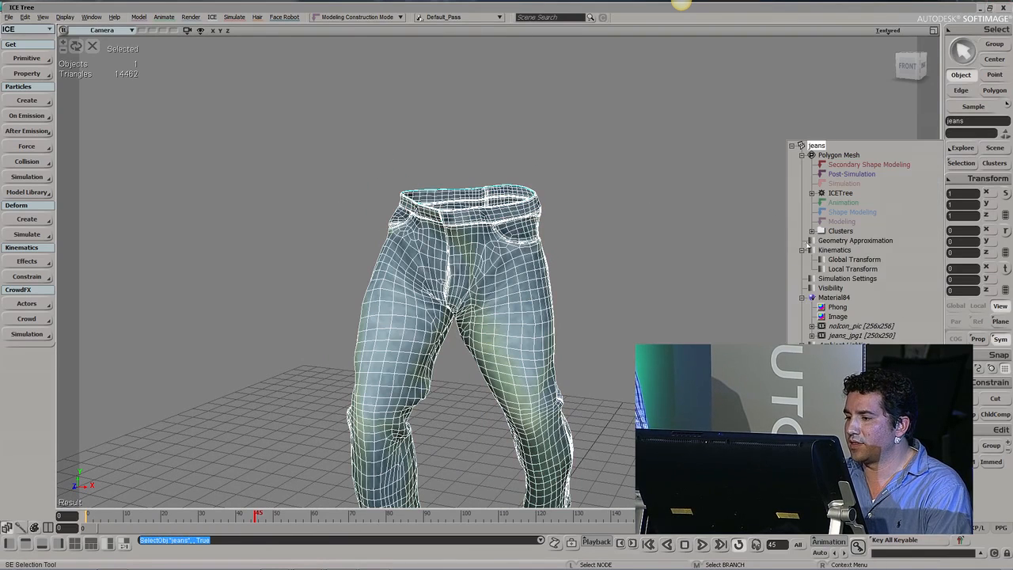
click(811, 230)
click(822, 250)
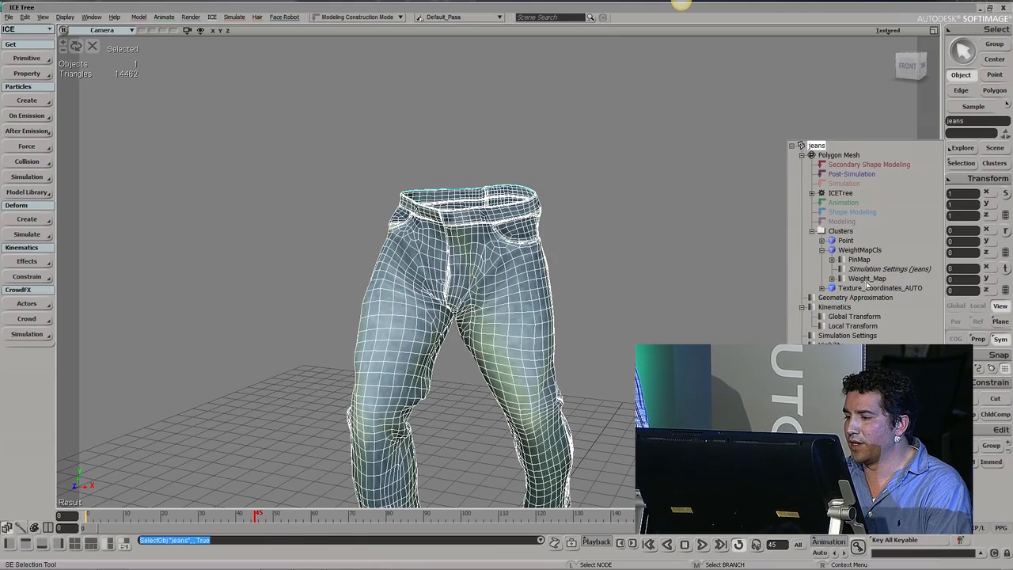
click(866, 279)
click(685, 301)
- Inspect the isolated jeans from several angles with their Weight_Map selected
key(s)
drag(616, 323, 609, 242)
right_drag(626, 253, 592, 257)
drag(592, 258, 597, 317)
key(s)
middle_drag(599, 319, 599, 314)
mouse_move(599, 314)
right_down()
mouse_move(590, 296)
mouse_move(600, 298)
right_up()
middle_drag(600, 298, 567, 296)
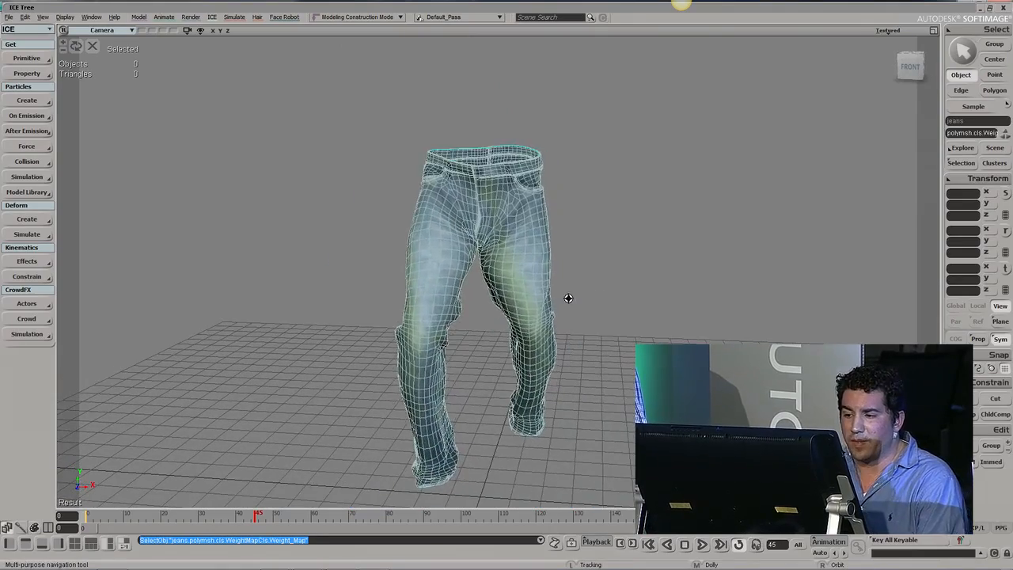
- Reselect the jeans mesh as an object and view it from the front-right
click(624, 278)
click(520, 278)
key(s)
mouse_move(586, 286)
right_down()
mouse_move(620, 280)
mouse_move(602, 287)
right_up()
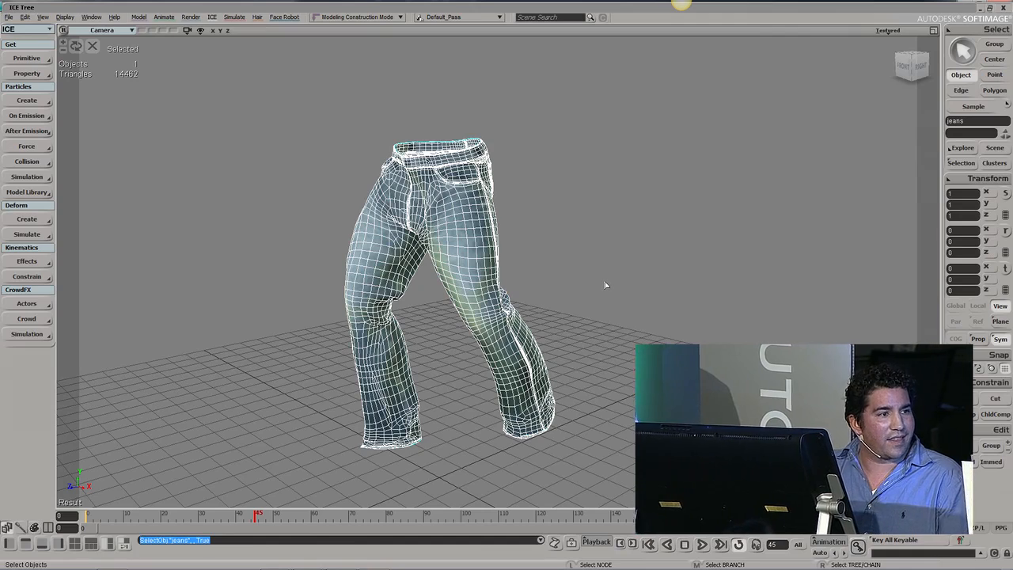
- End the isolation of the jeans, start a new empty scene and bring the main window's title bar into view
mouse_move(606, 283)
right_down()
mouse_move(588, 276)
mouse_move(602, 281)
right_up()
click(91, 47)
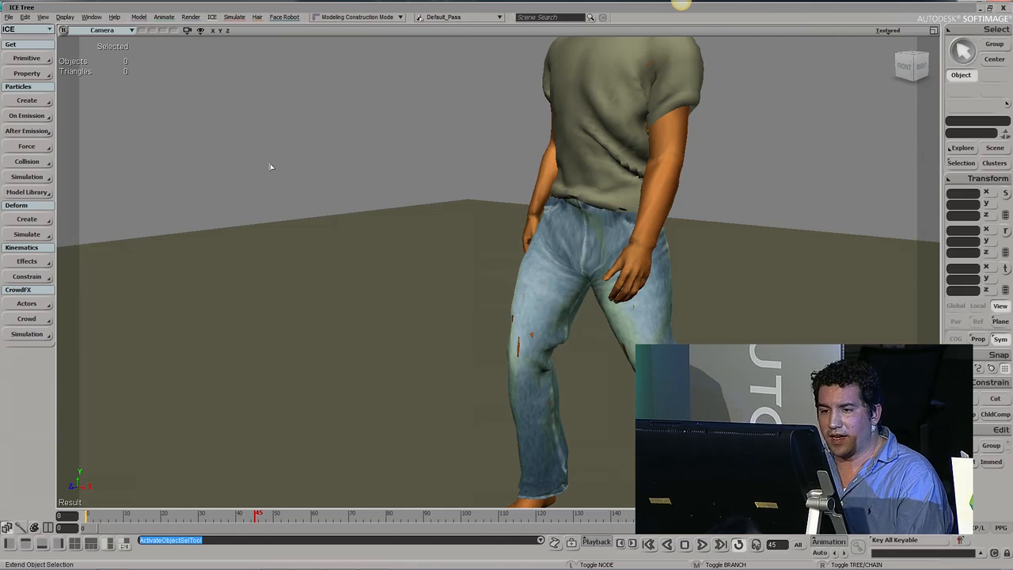
key(ctrl+n)
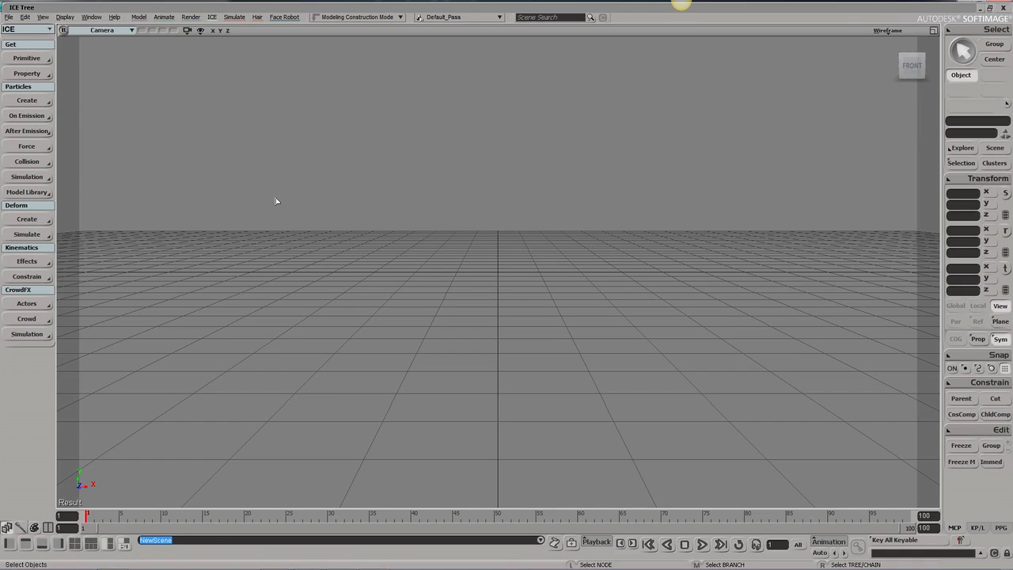
key(s)
drag(501, 211, 503, 214)
key(s)
drag(478, 180, 484, 181)
right_drag(484, 181, 474, 197)
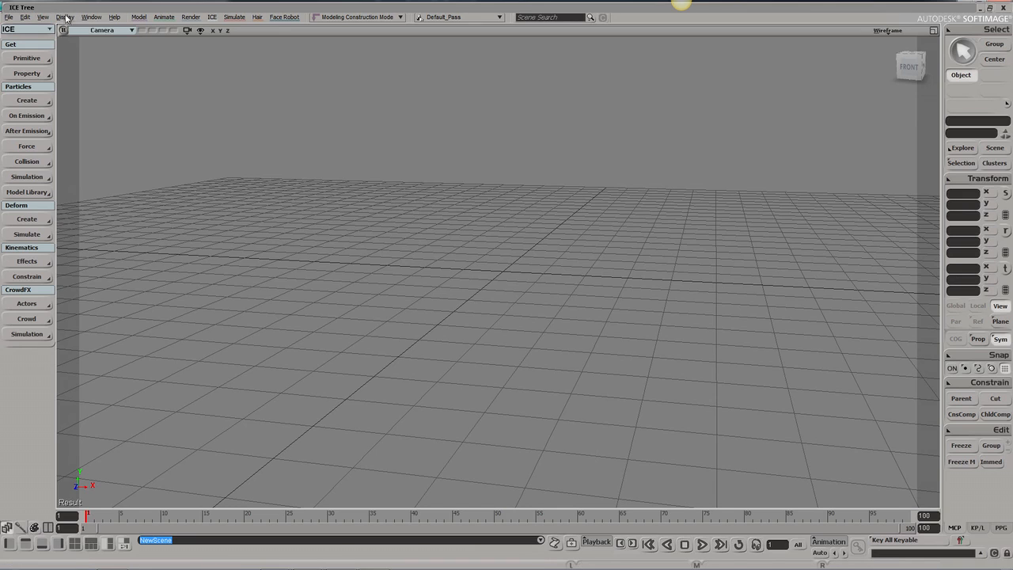
double_click(91, 11)
click(910, 127)
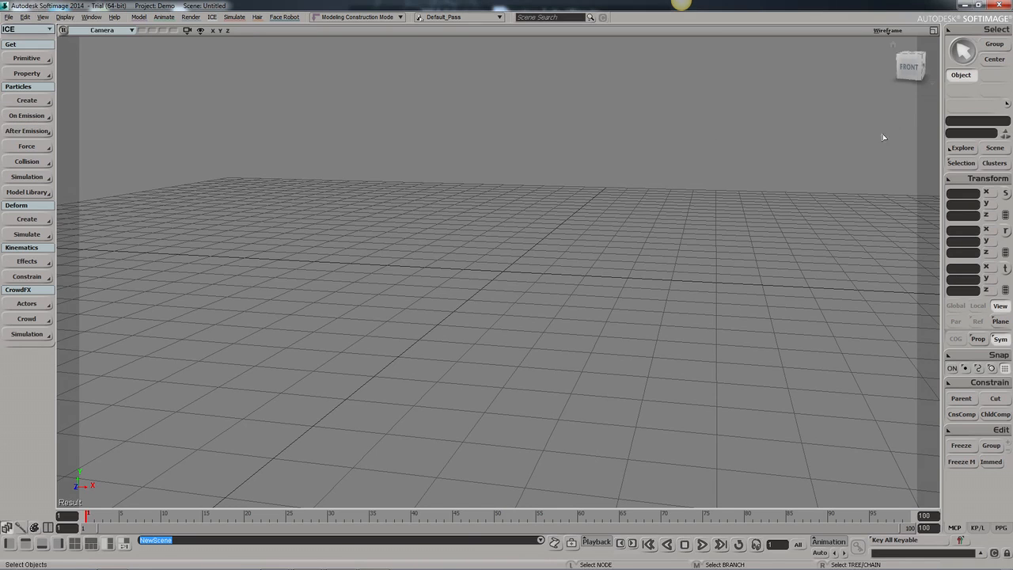
- Start a new CrowdFX pedestrian crowd setup and load the default pedestrian as its actor proxy
key(s)
drag(410, 218, 427, 204)
click(27, 334)
click(122, 371)
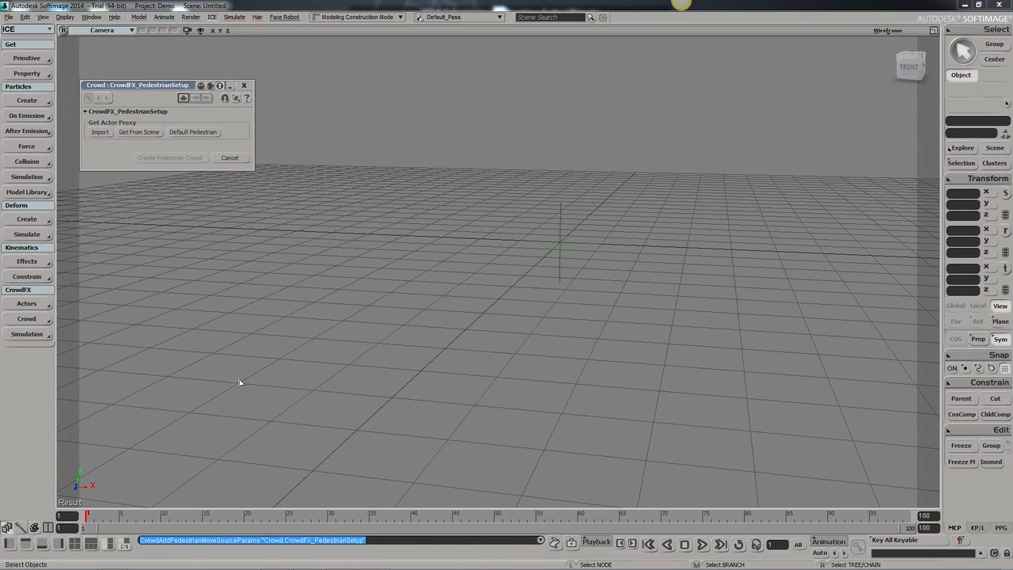
drag(155, 88, 156, 64)
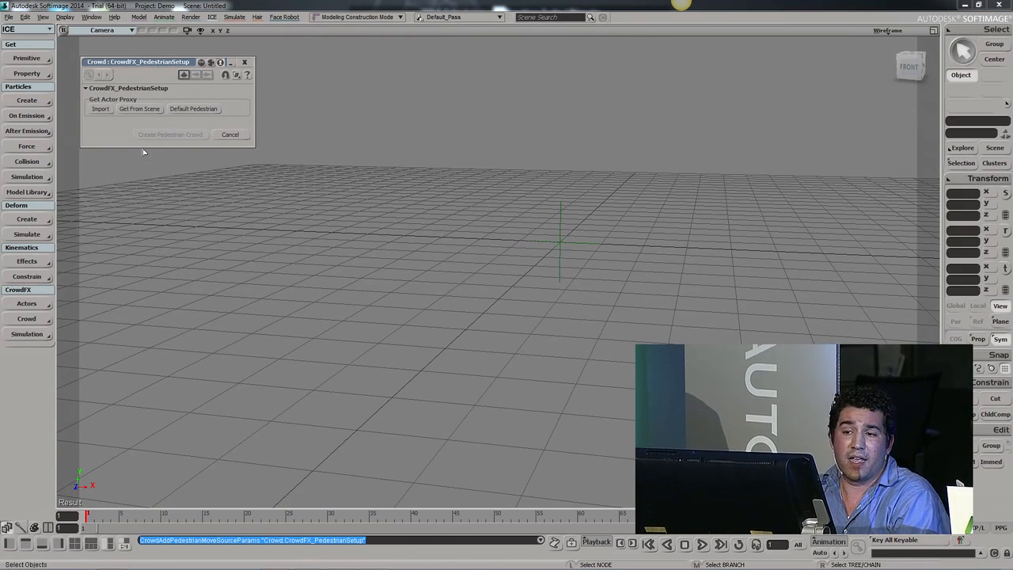
click(195, 110)
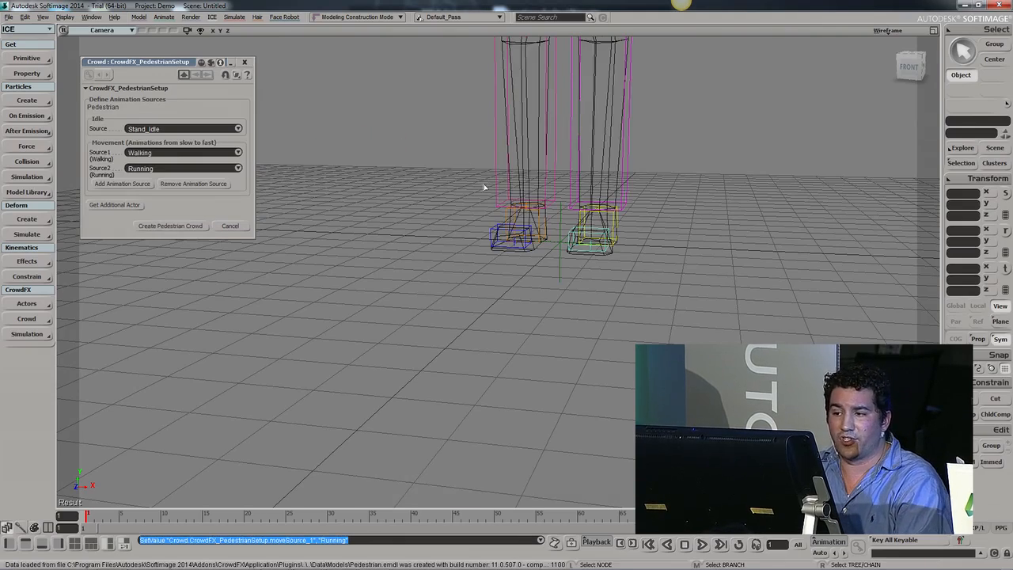
- Set the camera view to shaded display and create the pedestrian crowd with the Stand_Idle, Walking and Running animations
middle_drag(485, 284, 497, 309)
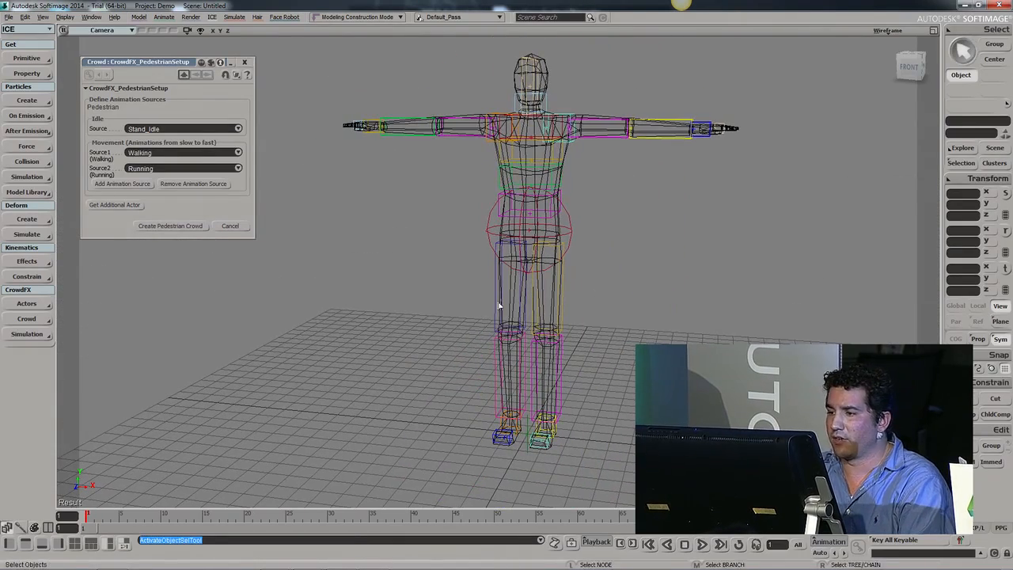
click(893, 30)
click(892, 197)
mouse_move(706, 242)
middle_down()
mouse_move(679, 258)
mouse_move(686, 267)
middle_up()
drag(135, 63, 130, 45)
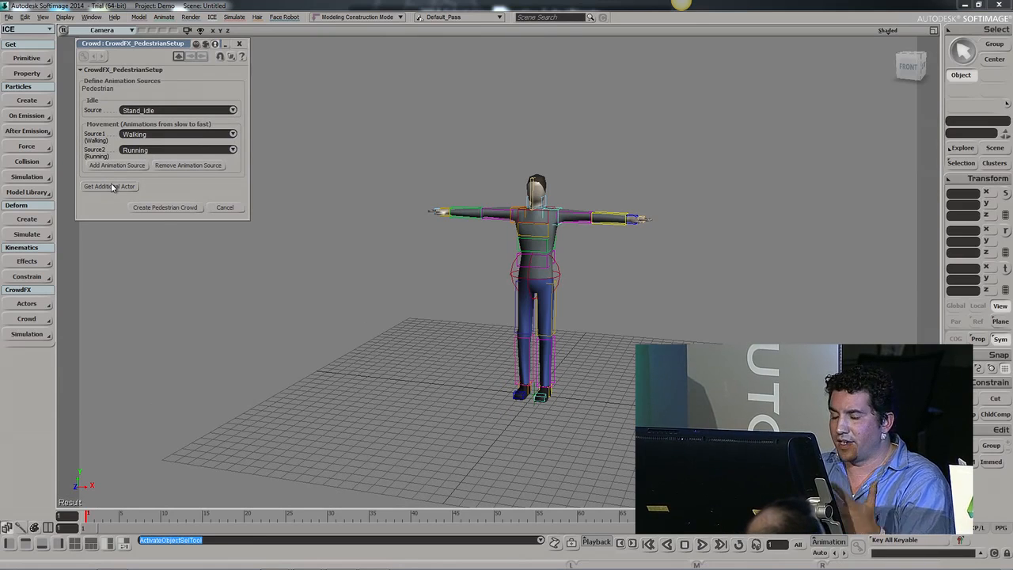
click(166, 208)
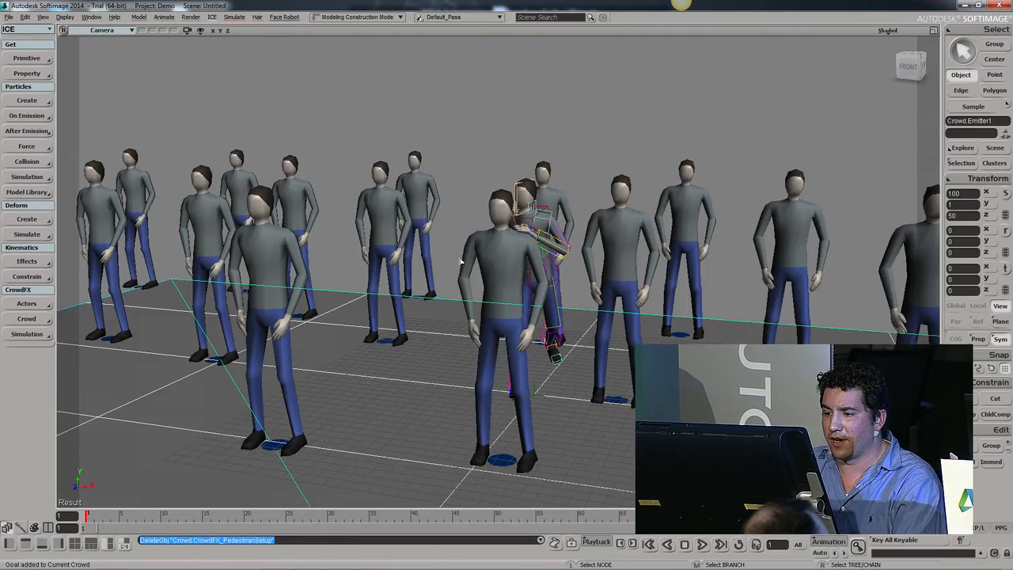
- Scale the crowd emitter up uniformly in its ground plane to about 236 in X and 118 in Z
key(s)
right_drag(487, 265, 480, 269)
middle_drag(480, 269, 473, 274)
right_drag(473, 274, 501, 265)
click(514, 341)
key(x)
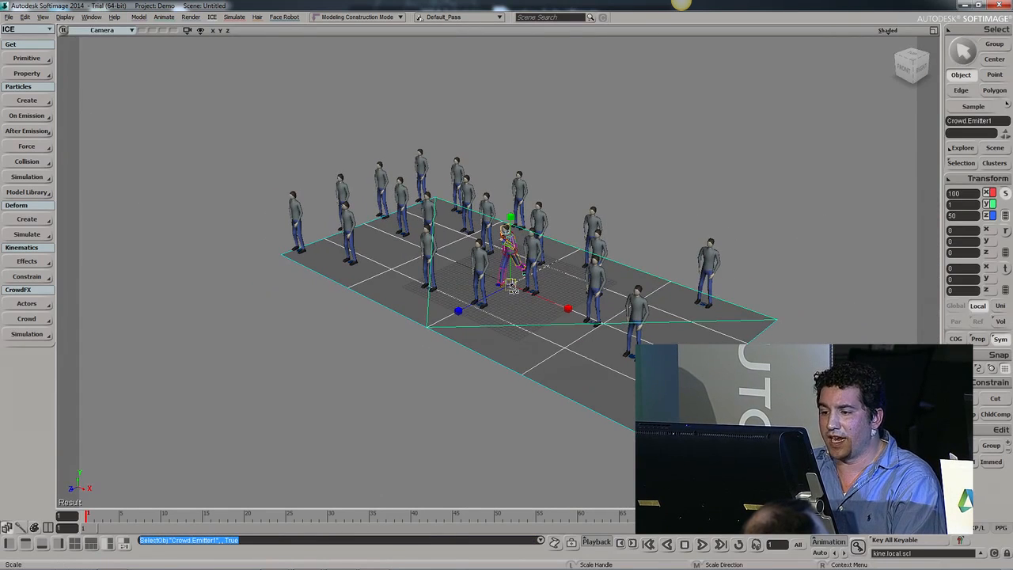
drag(524, 314, 571, 314)
drag(645, 349, 637, 341)
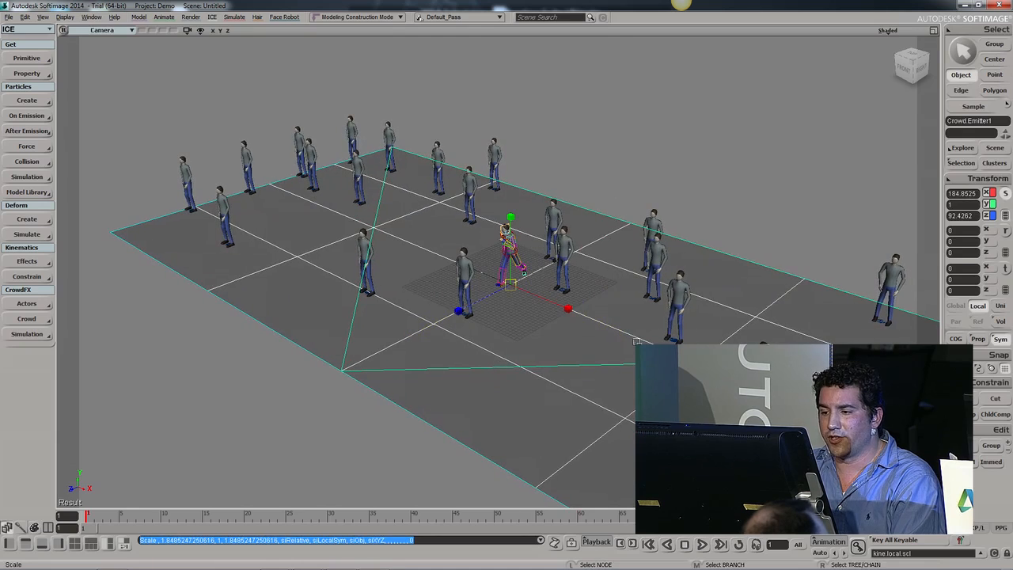
drag(530, 321, 555, 350)
scroll(553, 351, down, 3)
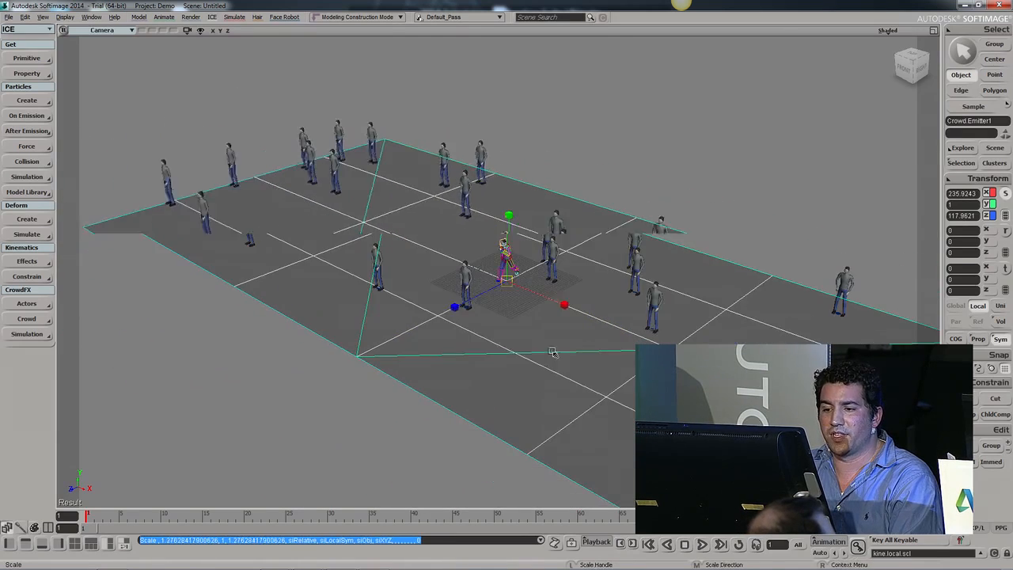
- Open the crowd simulation's ICE tree for inspection and enlarge its window over the scene
key(space)
key(s)
drag(472, 349, 518, 346)
click(19, 337)
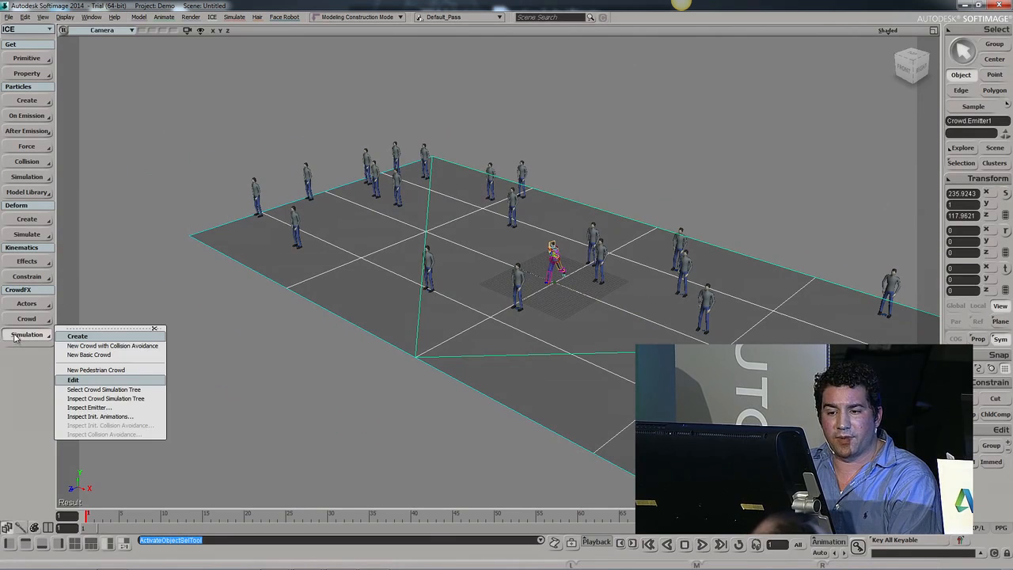
click(133, 399)
drag(522, 294, 725, 20)
drag(801, 187, 952, 405)
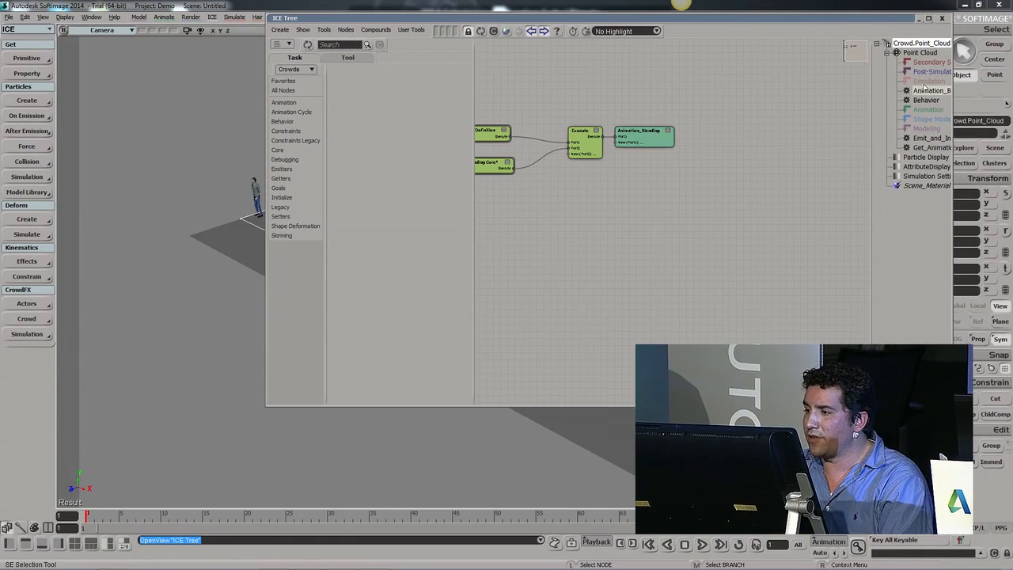
- Open the core compound in Get_Animations_Sources and examine its Stand_Idle, Walking and Running animation nodes
click(929, 148)
click(610, 218)
double_click(558, 207)
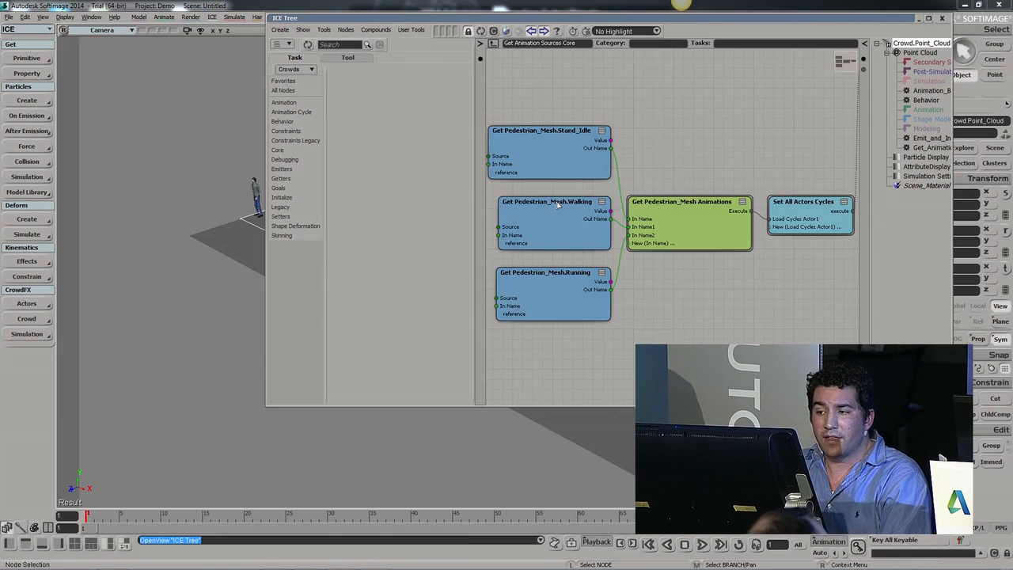
drag(580, 159, 564, 147)
click(584, 214)
click(570, 290)
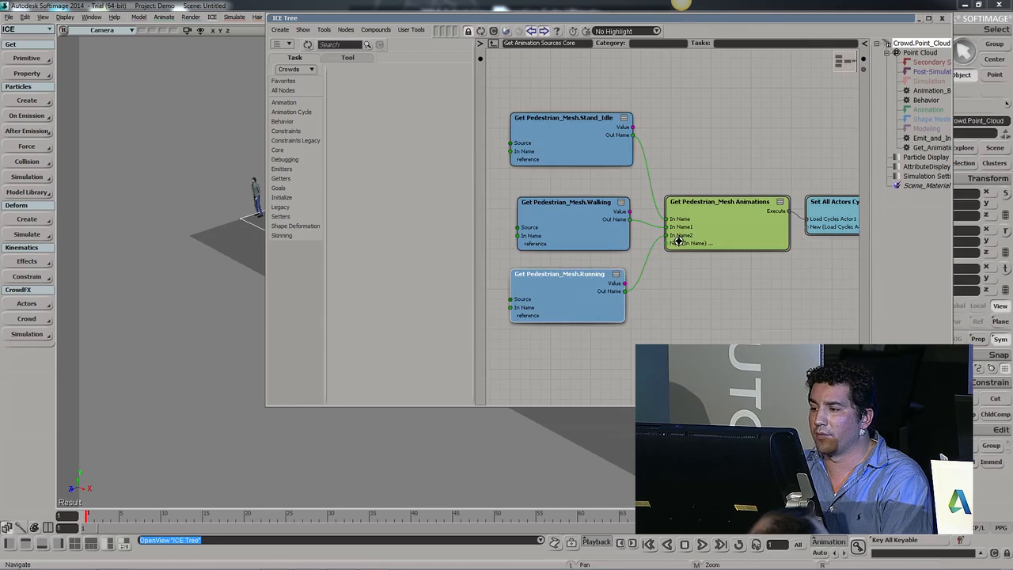
- Set the number of actors to 400 in the Emit Evenly from Geometry node of Emit_and_Initialize
click(936, 141)
key(s)
drag(747, 151, 739, 255)
scroll(746, 197, up, 2)
drag(647, 163, 651, 165)
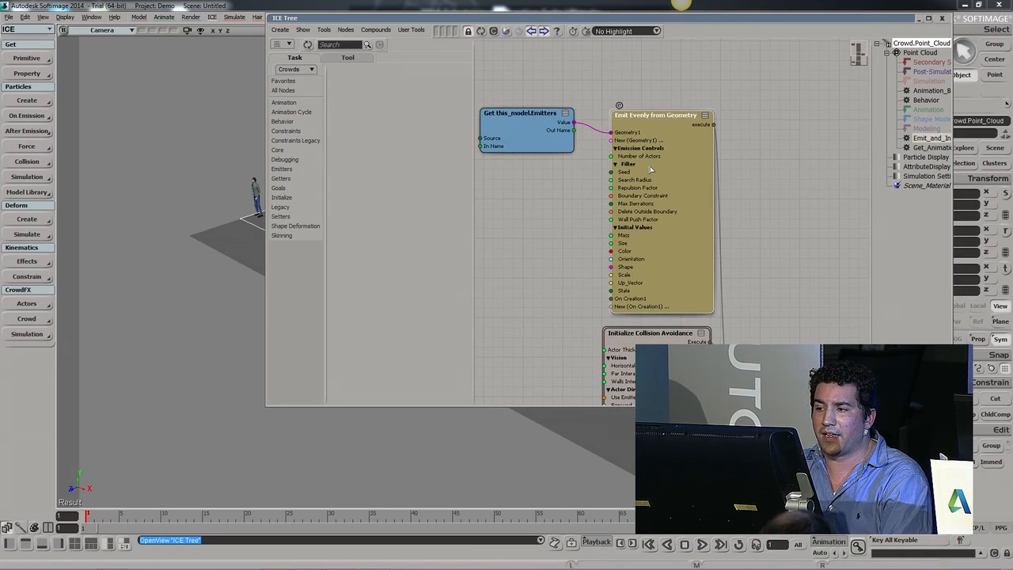
double_click(652, 165)
double_click(675, 19)
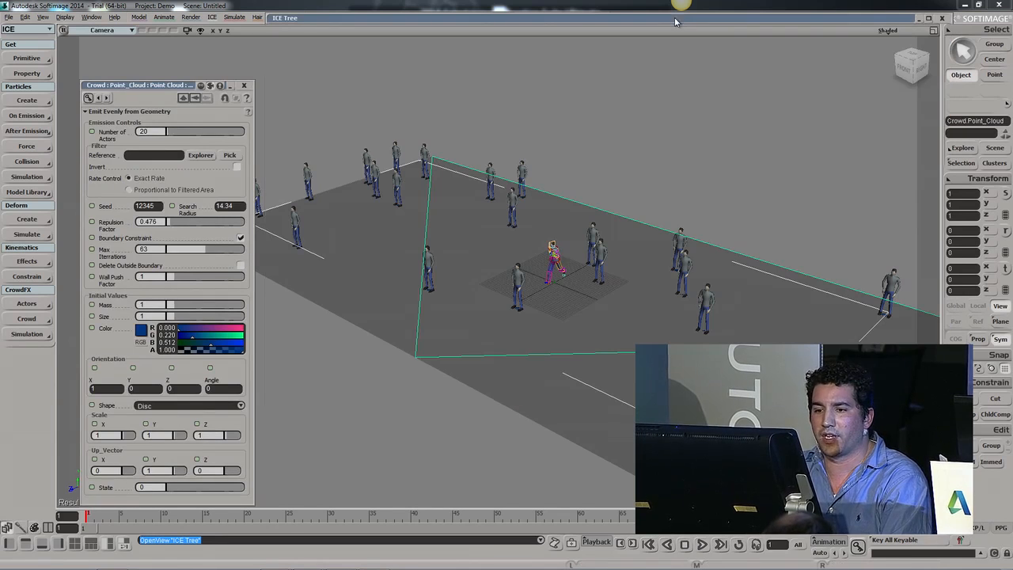
click(158, 132)
text(400)
key(Return)
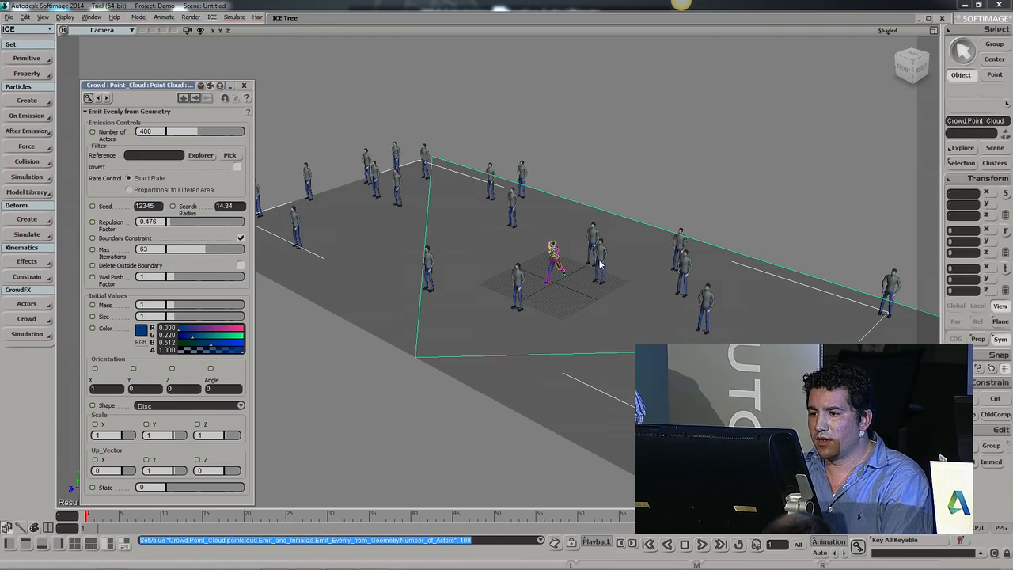
- Play the crowd simulation, stop it, return to the first frame and close the emission settings
key(F10)
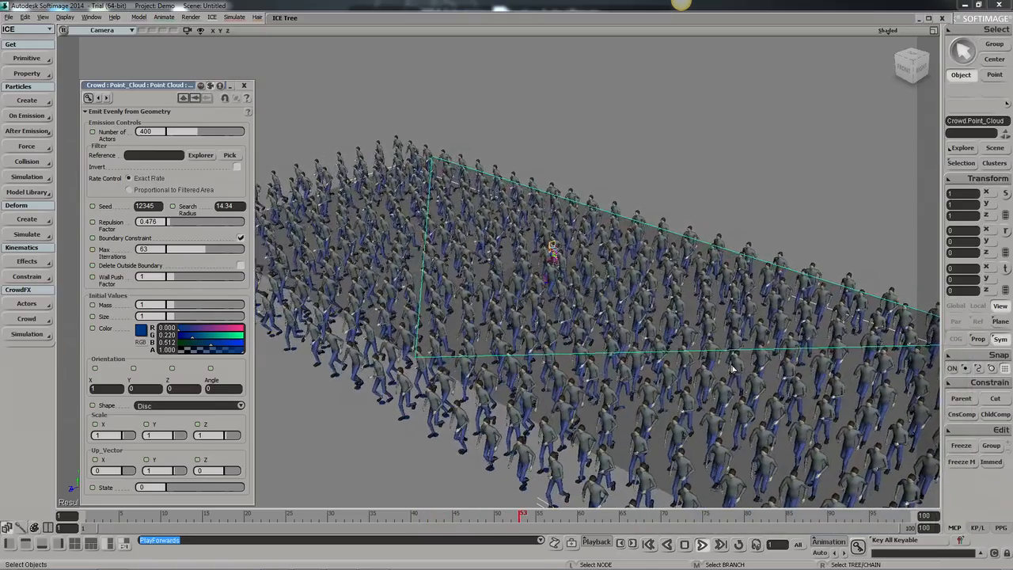
key(Escape)
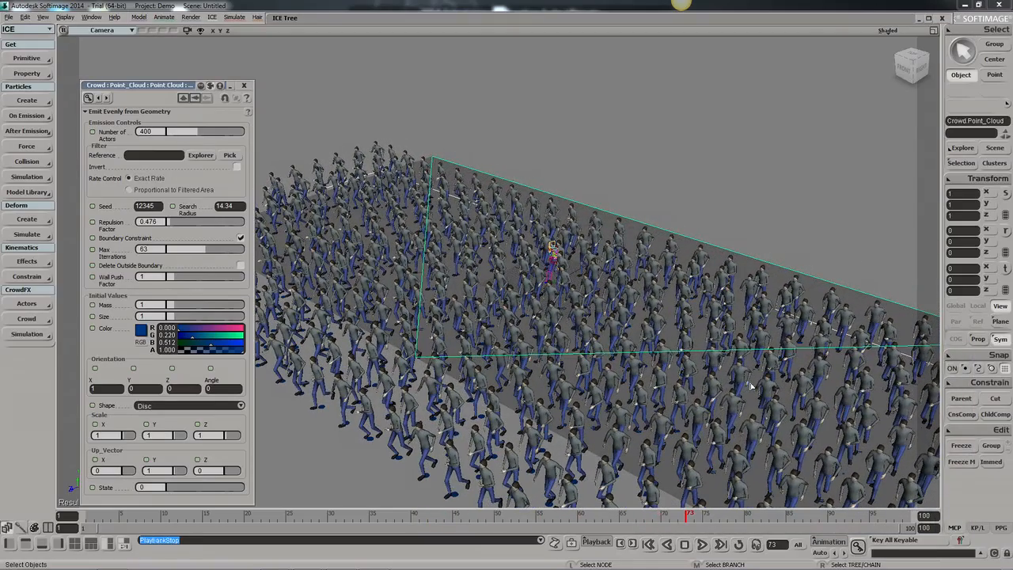
click(648, 544)
click(244, 85)
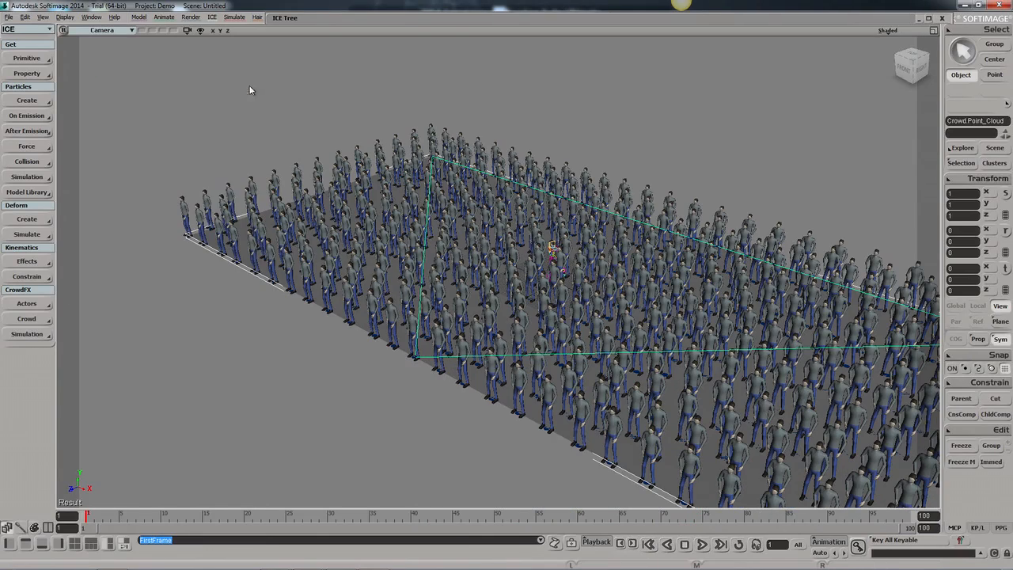
- Widen the ICE tree's explorer area and open the Animation Definition compound inside Animation_Blending
double_click(321, 20)
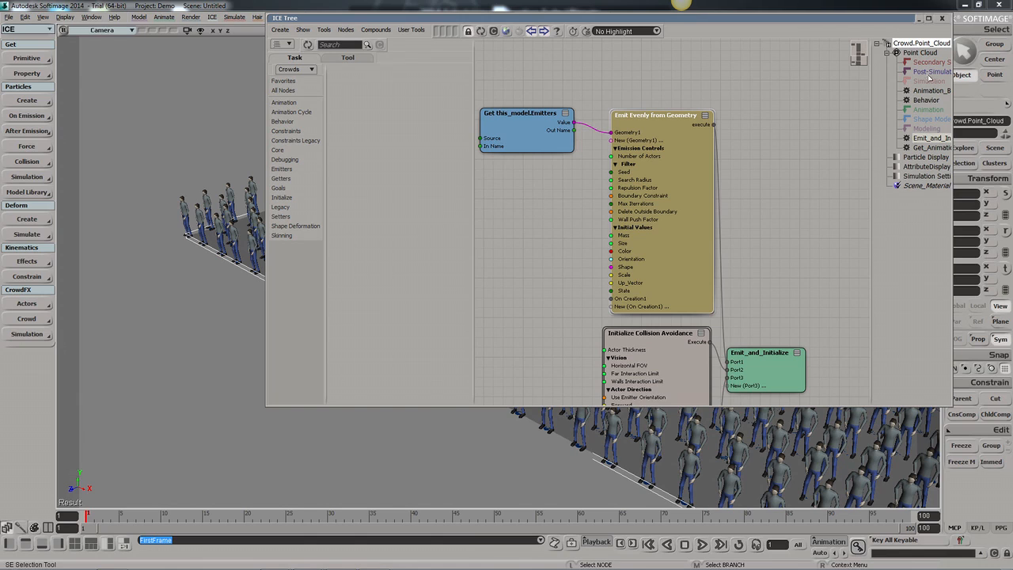
drag(872, 114, 784, 115)
click(854, 91)
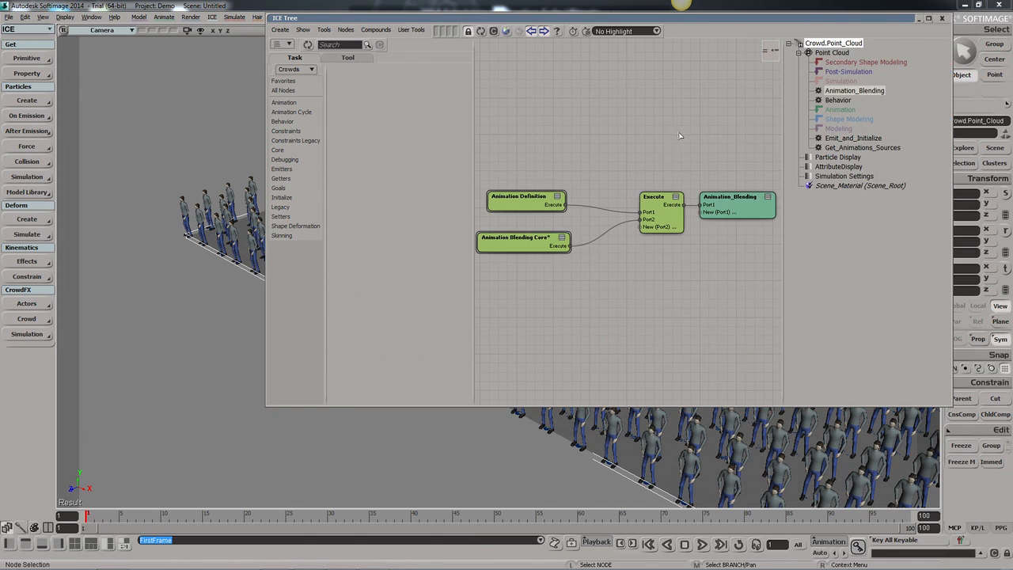
drag(607, 161, 656, 156)
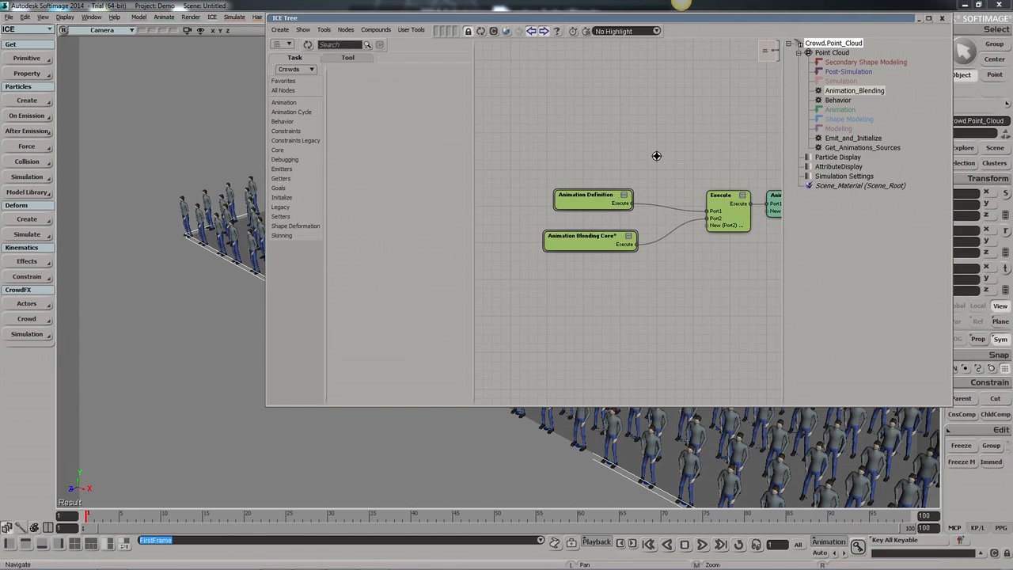
click(563, 192)
key(ctrl+e)
key(s)
drag(563, 172, 582, 224)
drag(604, 175, 597, 151)
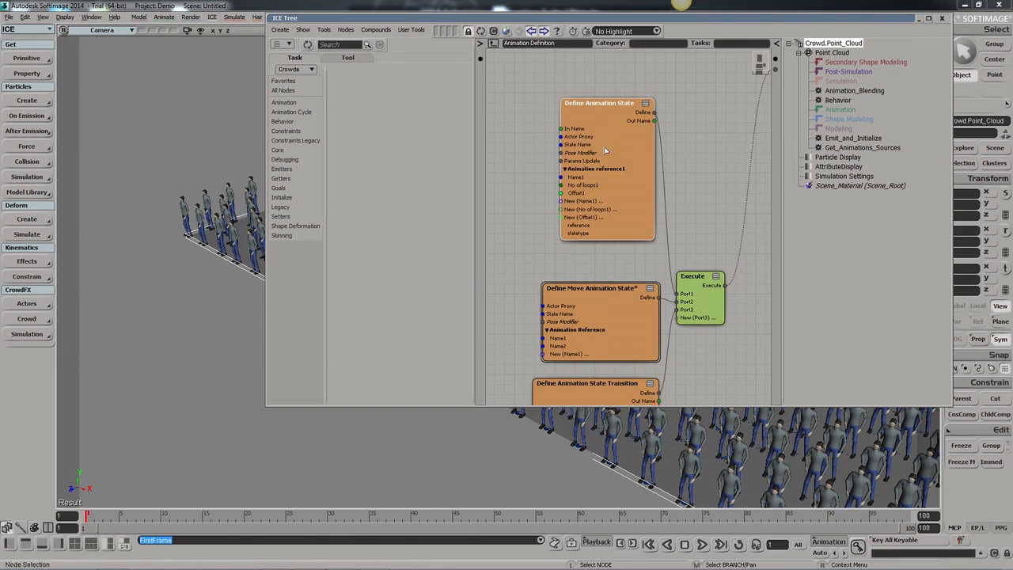
- Examine the idle state's type, actor proxy, name and animation reference in the Define Animation State node
double_click(597, 150)
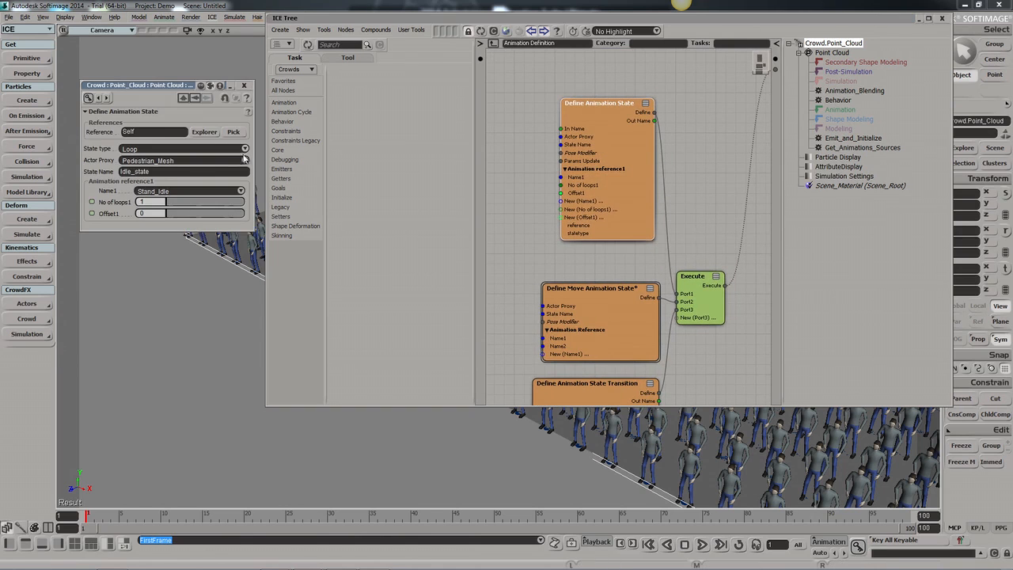
double_click(150, 172)
click(244, 86)
- Examine the state name and animation references in the Define Move Animation State node
middle_drag(518, 200, 510, 128)
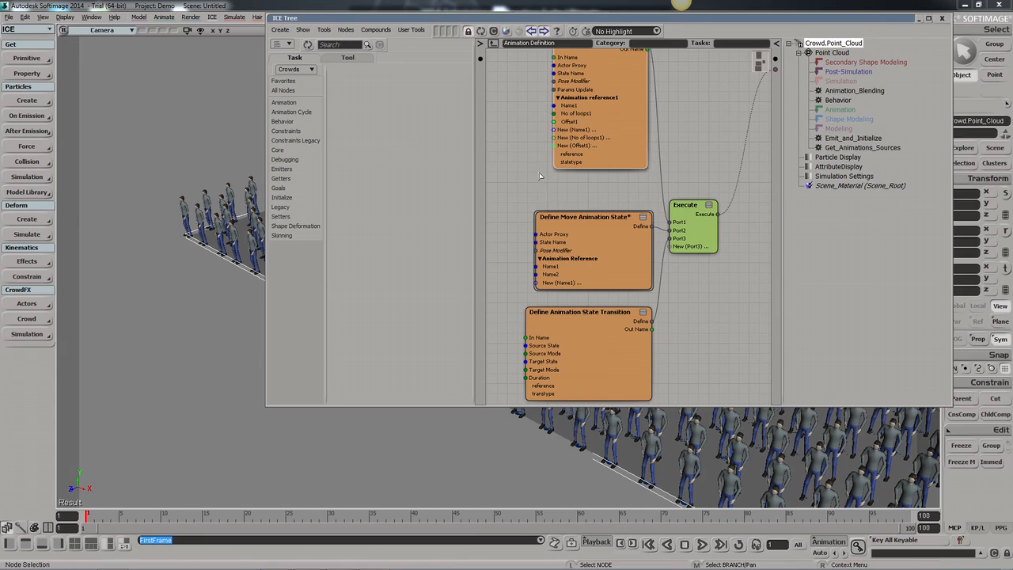
double_click(585, 246)
drag(154, 86, 137, 54)
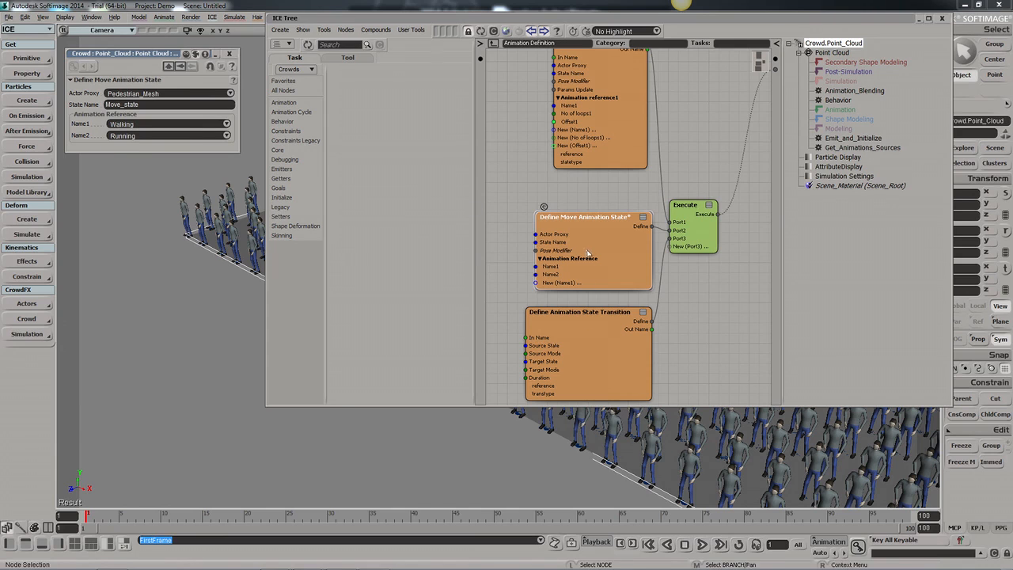
drag(587, 251, 572, 228)
- Examine the type, source state, target state and duration in the Define Animation State Transition node
drag(568, 336, 565, 325)
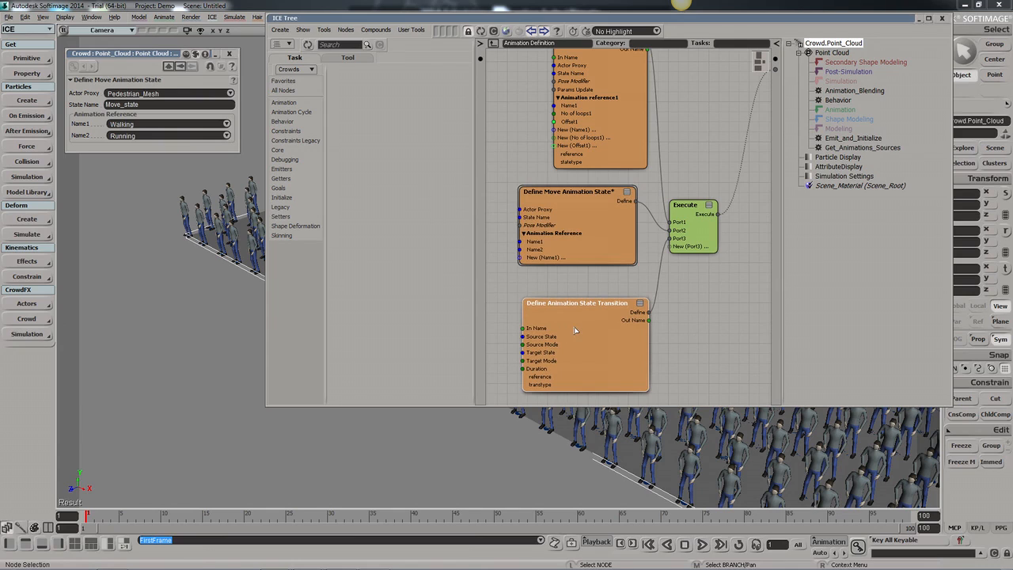
double_click(576, 329)
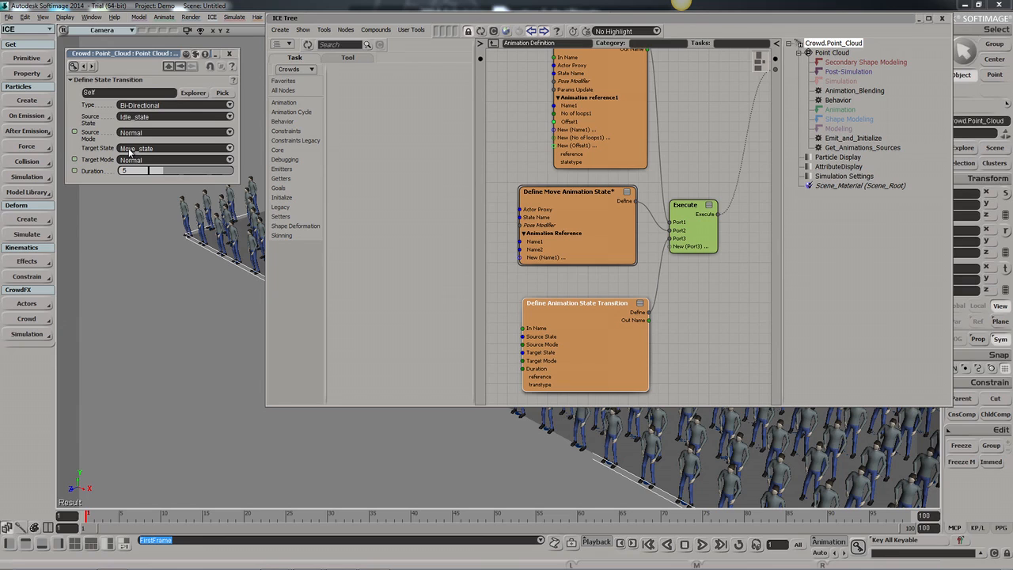
click(229, 54)
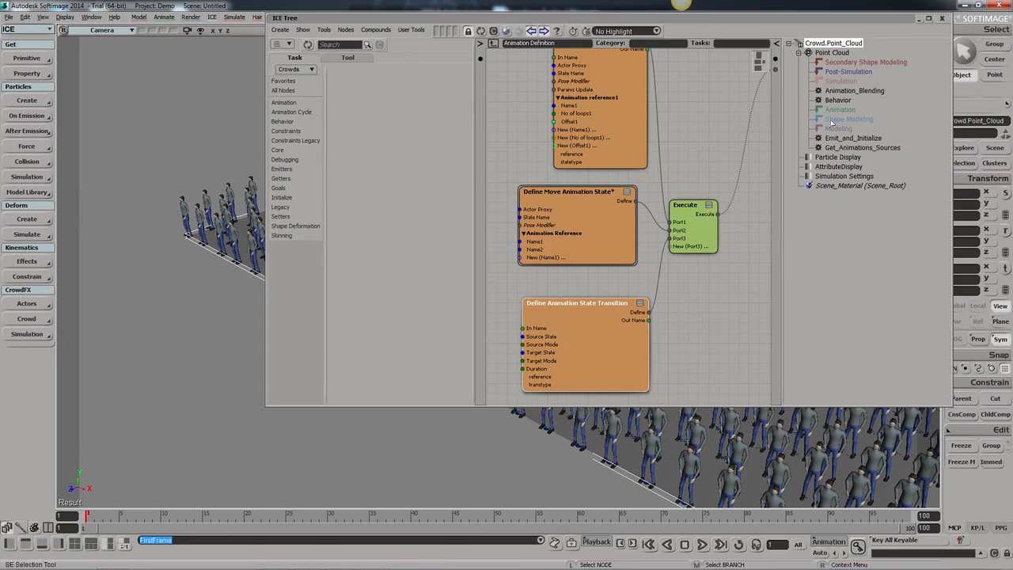
- Close the ICE tree window and open the CrowdFX actor proxies properties for the crowd
click(941, 17)
key(s)
drag(510, 204, 437, 216)
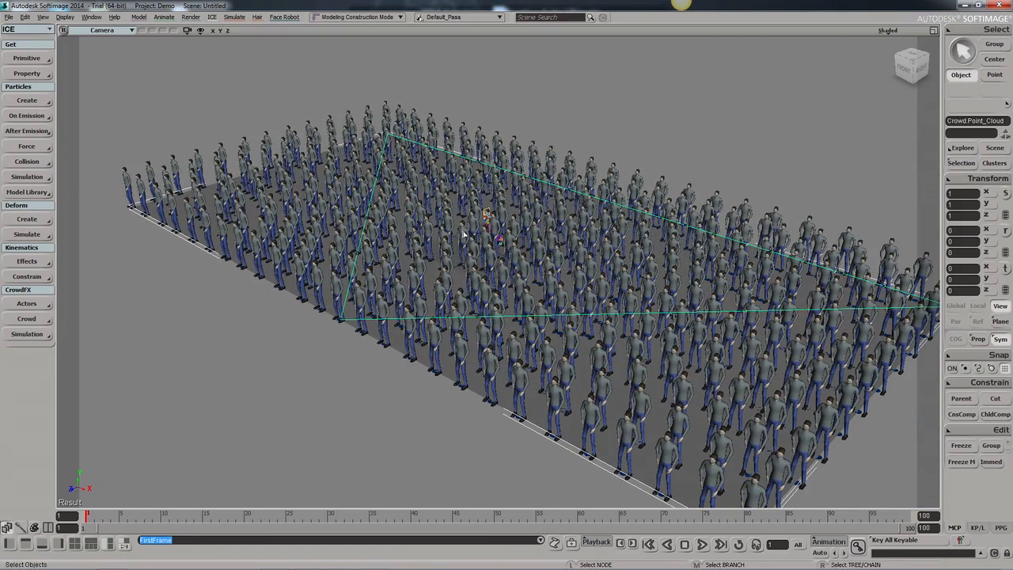
click(26, 304)
click(93, 360)
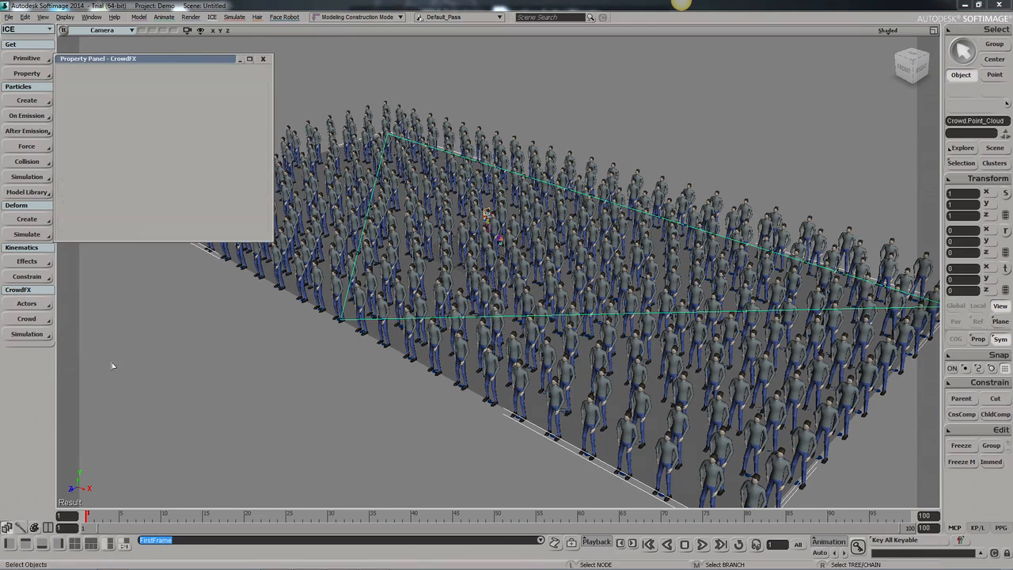
key(s)
drag(397, 294, 401, 303)
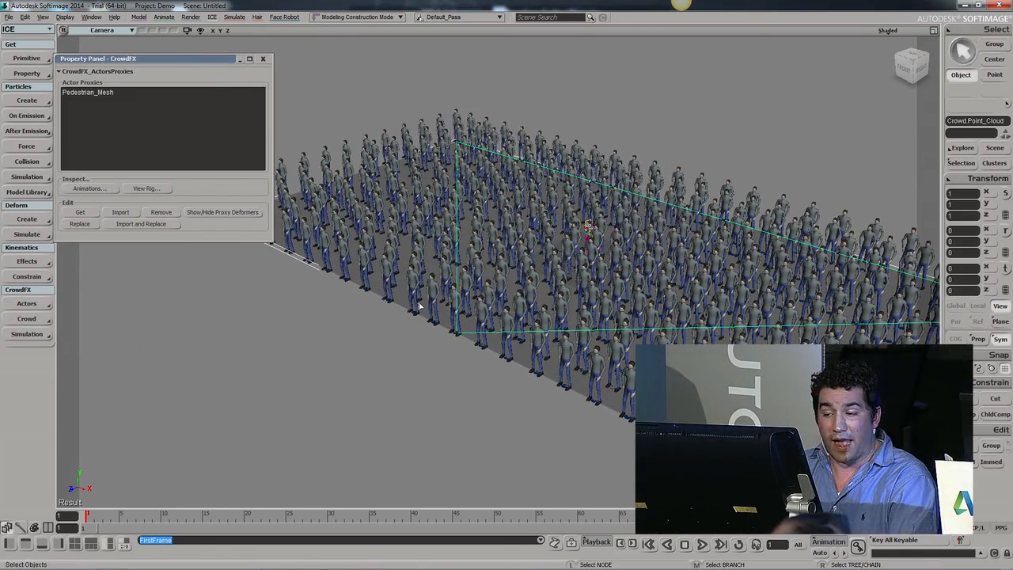
- Open the animations properties of the Pedestrian_Mesh actor proxy and place their window beside the proxy list
click(101, 93)
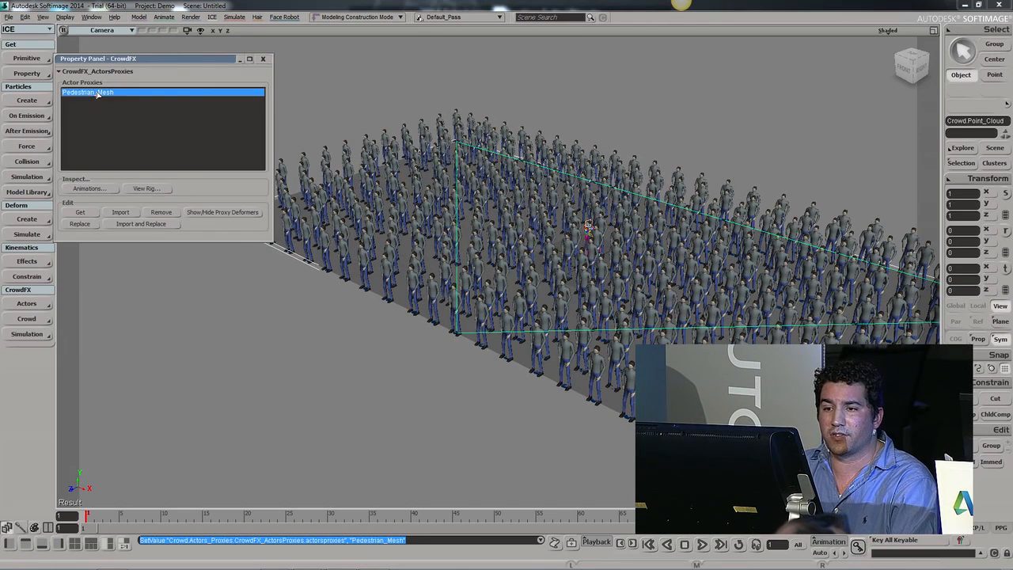
click(88, 188)
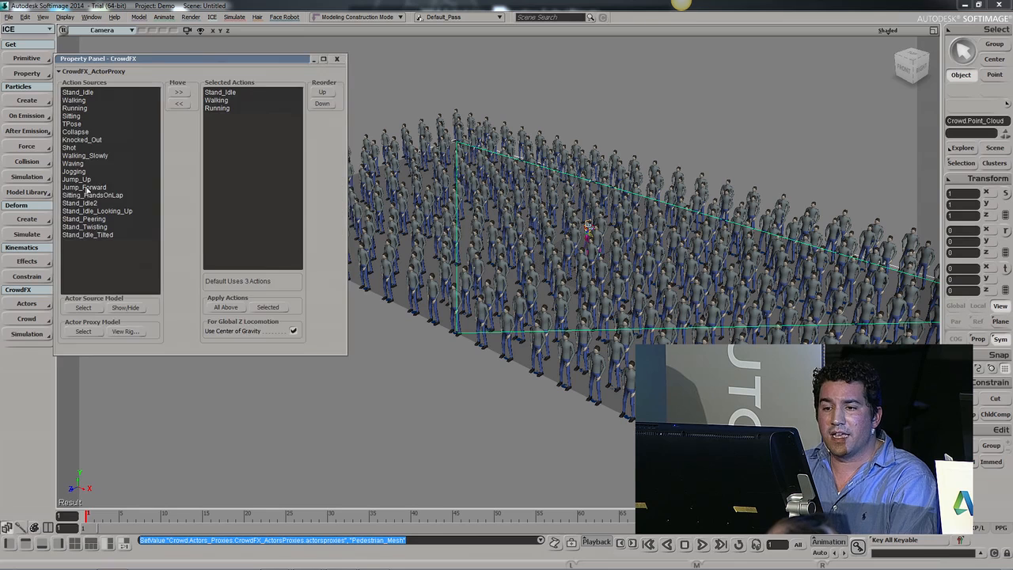
drag(145, 58, 218, 59)
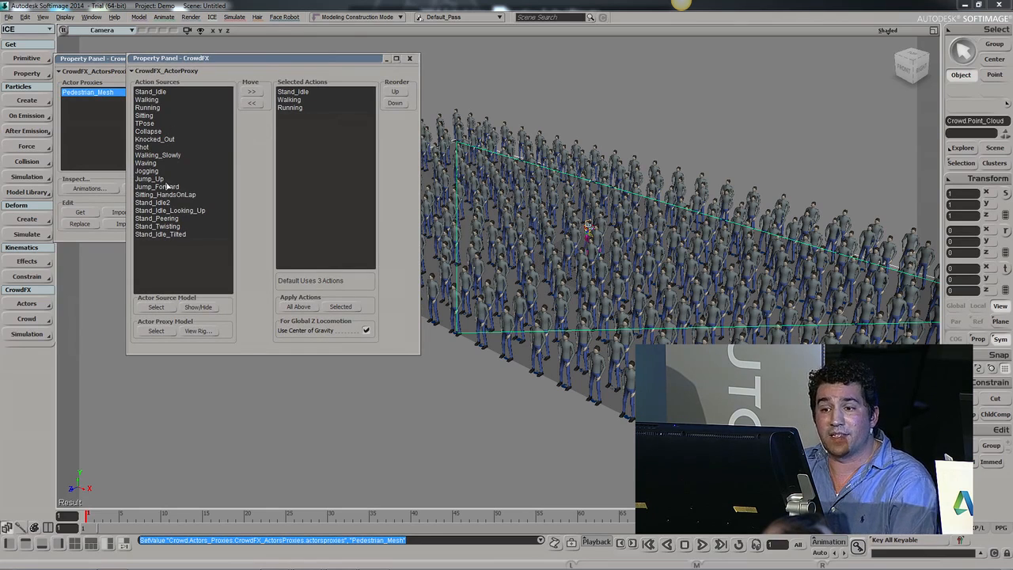
- Add Walking_Slowly and Jogging to Pedestrian_Mesh's selected actions and highlight both in that list
click(154, 156)
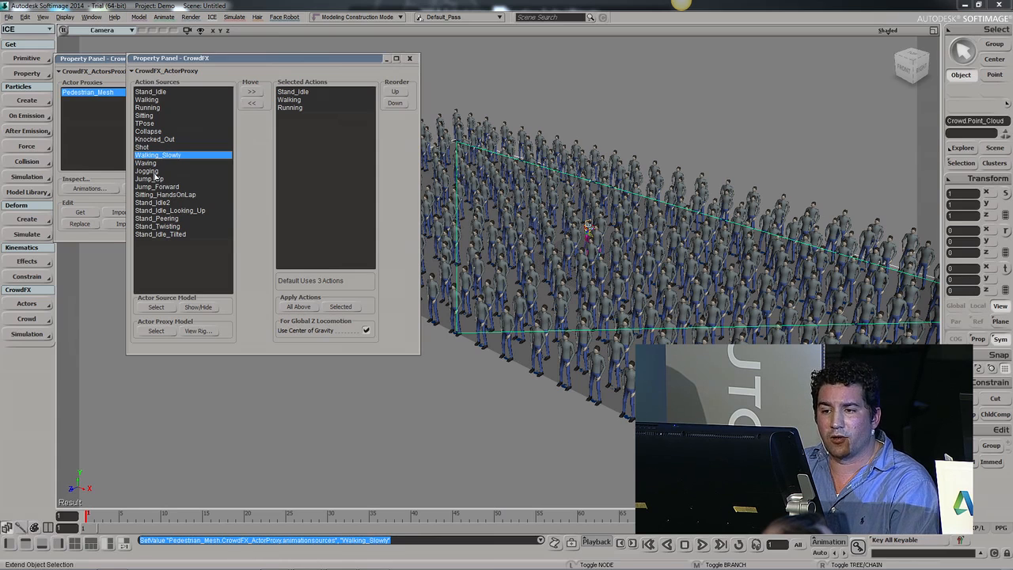
ctrl+click(155, 171)
click(252, 92)
click(298, 116)
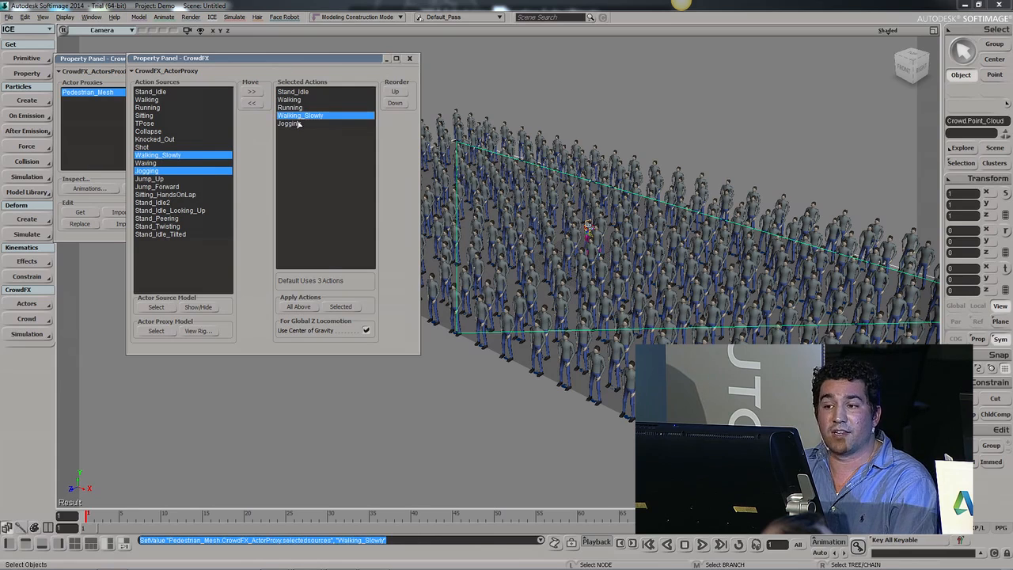
shift+click(291, 125)
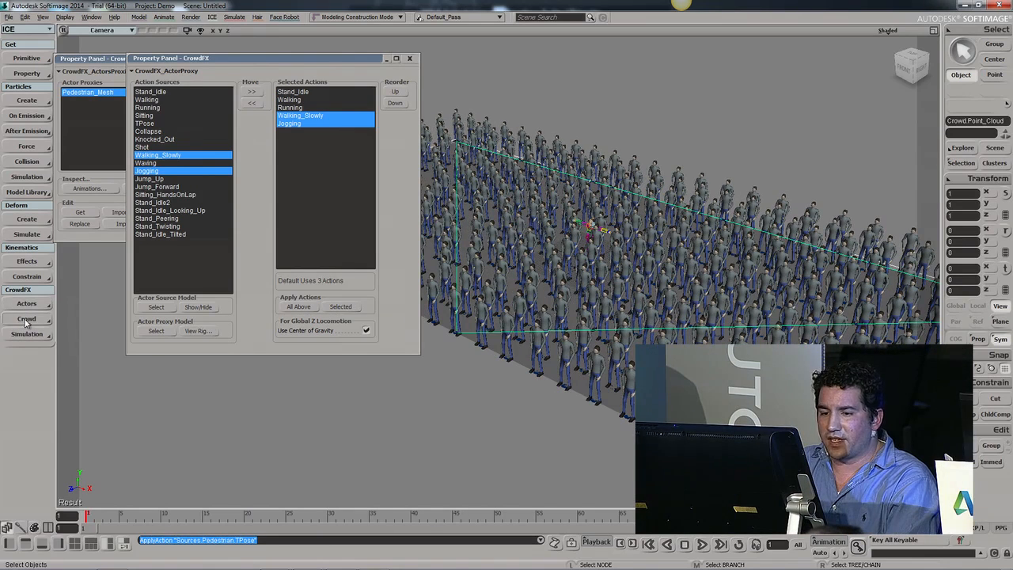
- Add the Collapse action to Pedestrian_Mesh's selected actions and highlight it there
click(158, 132)
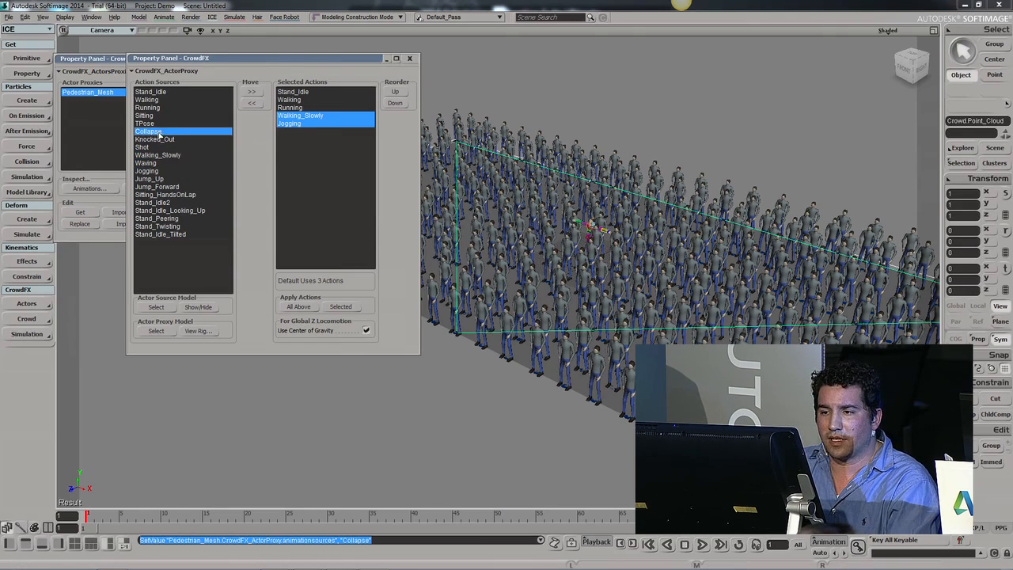
click(251, 92)
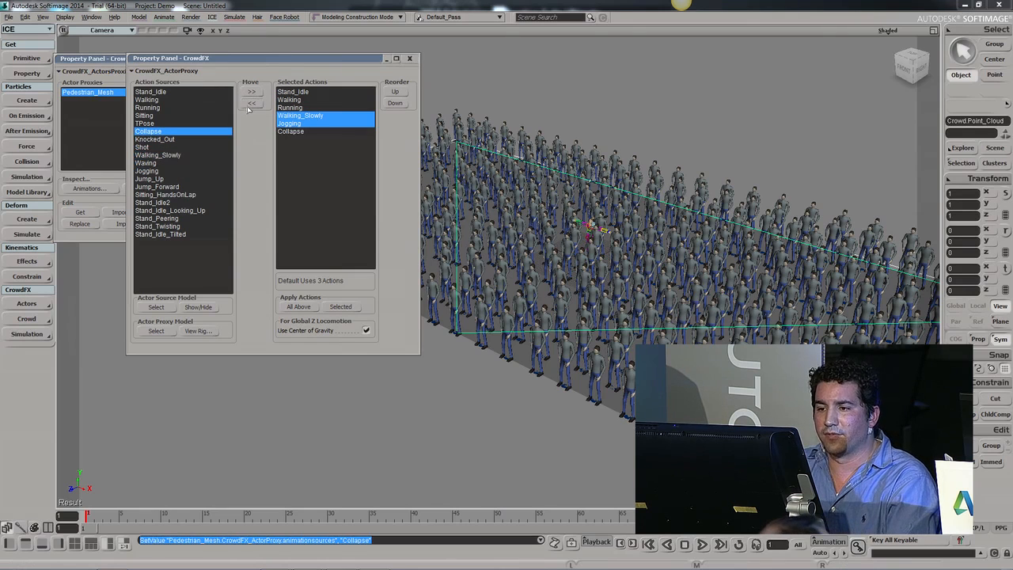
click(296, 132)
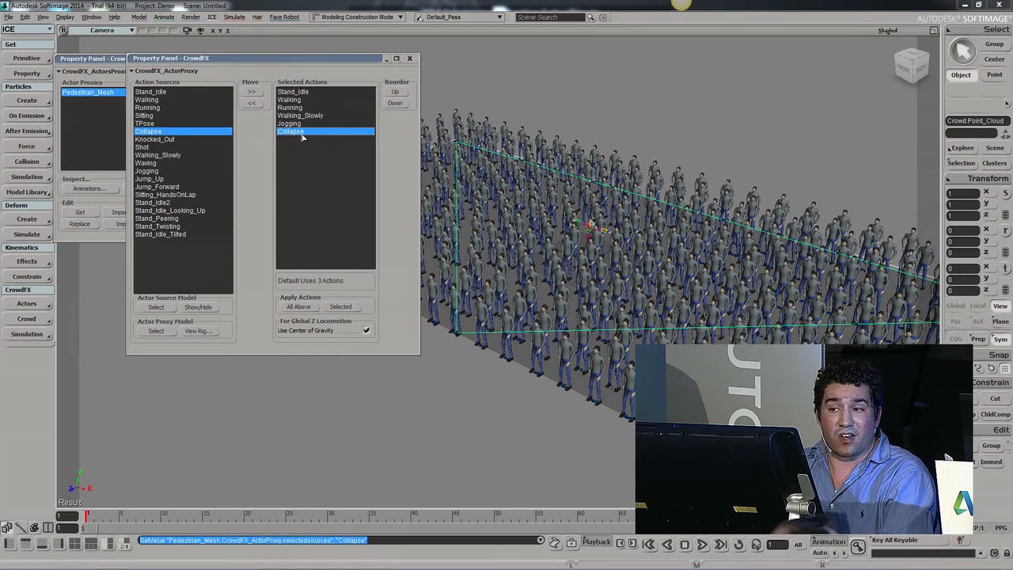
- Turn off Use Center of Gravity for Pedestrian_Mesh's global Z locomotion and close its animations properties
click(366, 330)
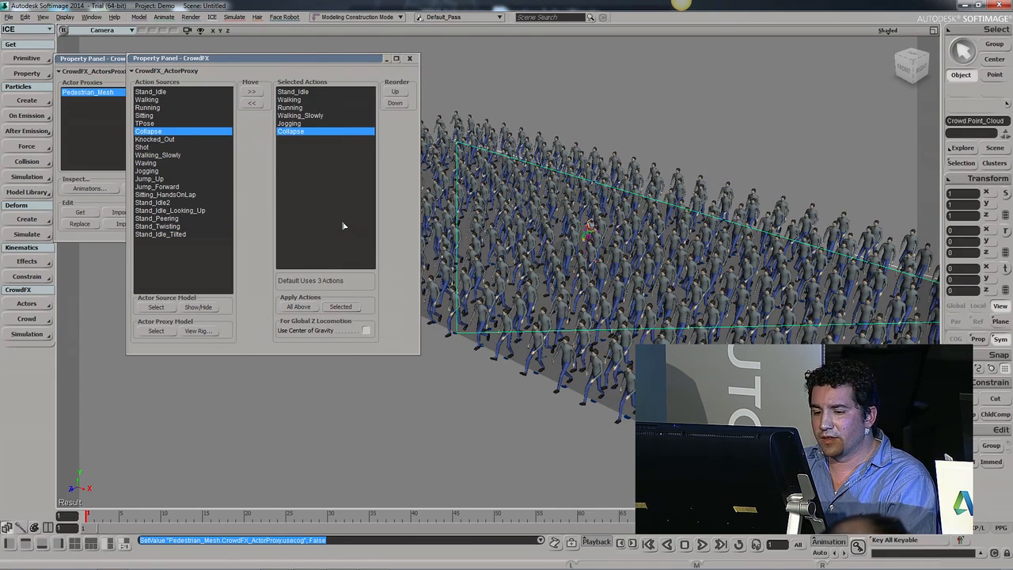
click(410, 59)
drag(513, 163, 429, 148)
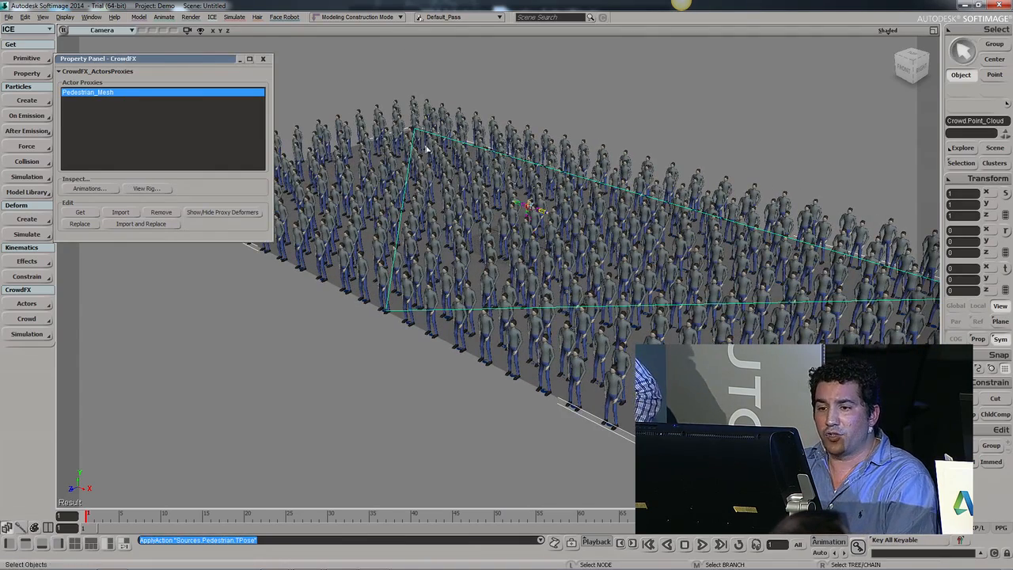
- Inspect the crowd simulation tree and open the Get Animation Sources Core compound inside Get_Animations_Sources
click(26, 319)
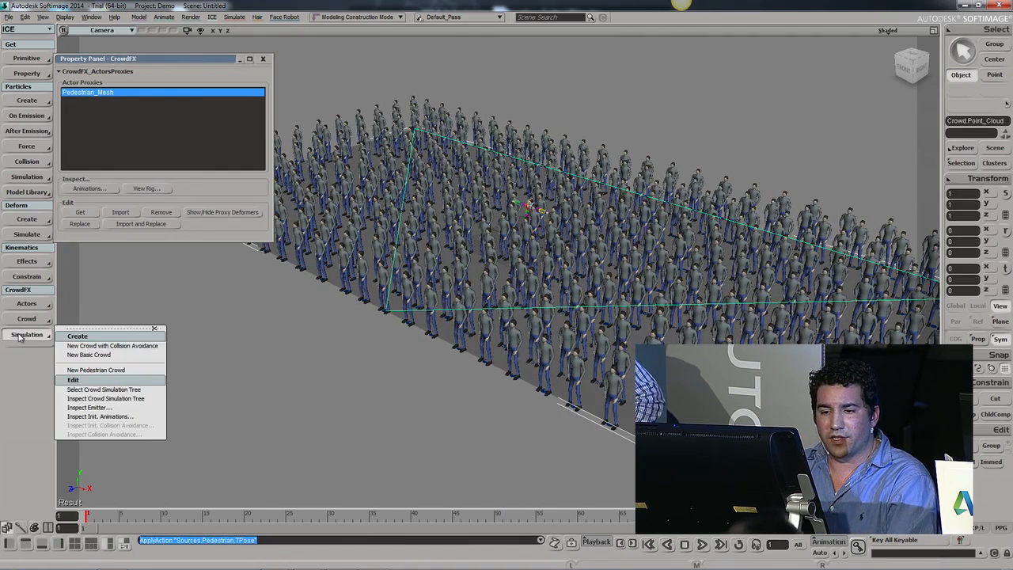
click(122, 394)
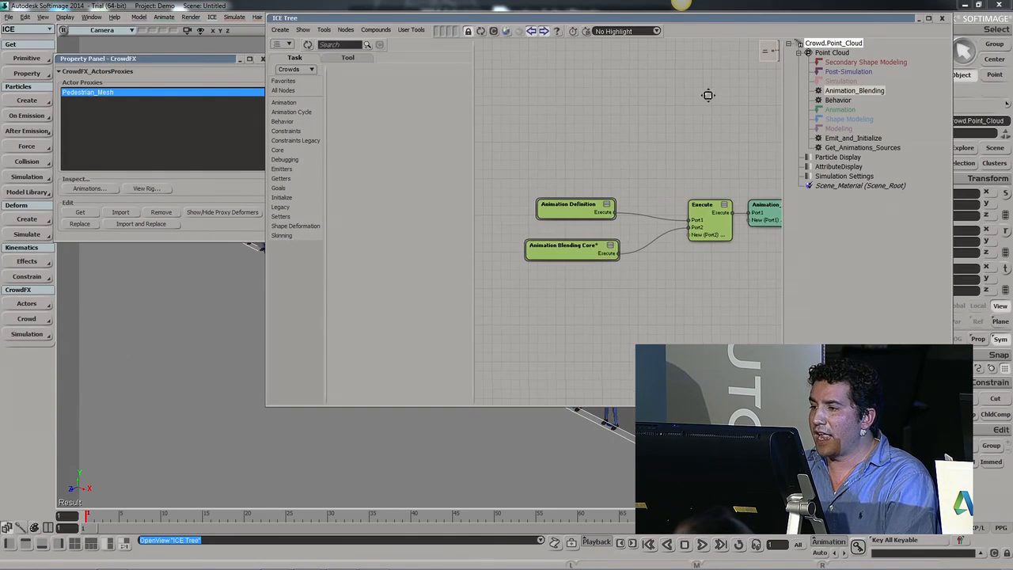
click(840, 148)
double_click(512, 208)
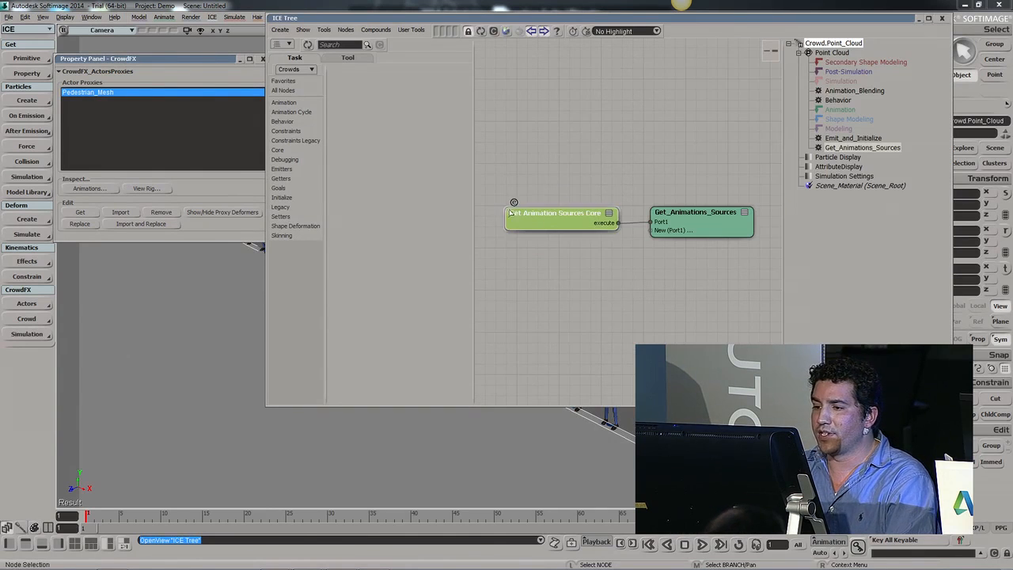
middle_drag(506, 159, 595, 148)
scroll(553, 169, up, 3)
- Spread out the Walking_Slowly, Jogging and Collapse source nodes to examine their connections to Get Pedestrian_Mesh Animations
drag(598, 225, 591, 223)
drag(590, 283, 573, 283)
drag(590, 348, 577, 347)
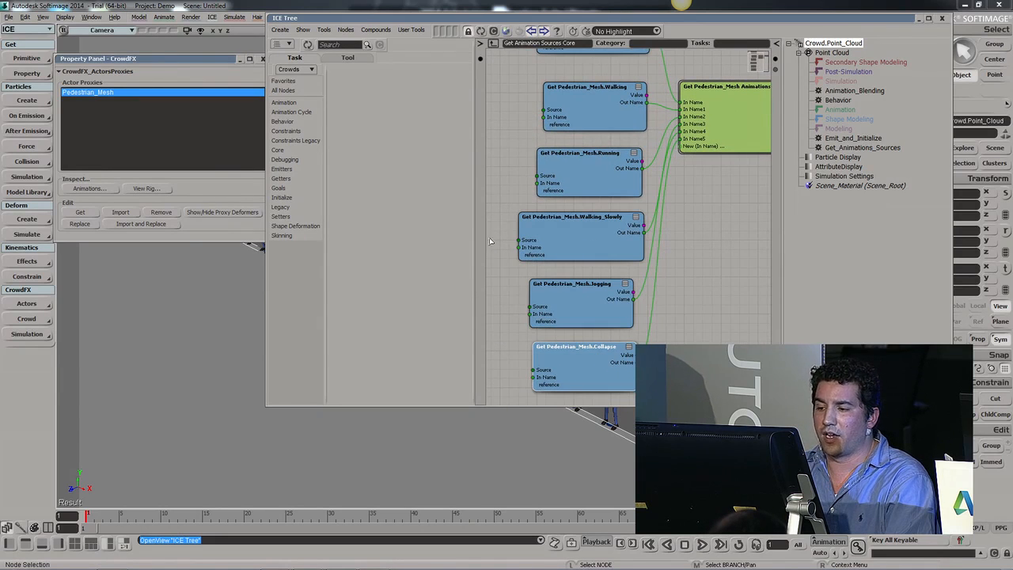
middle_drag(618, 139, 601, 186)
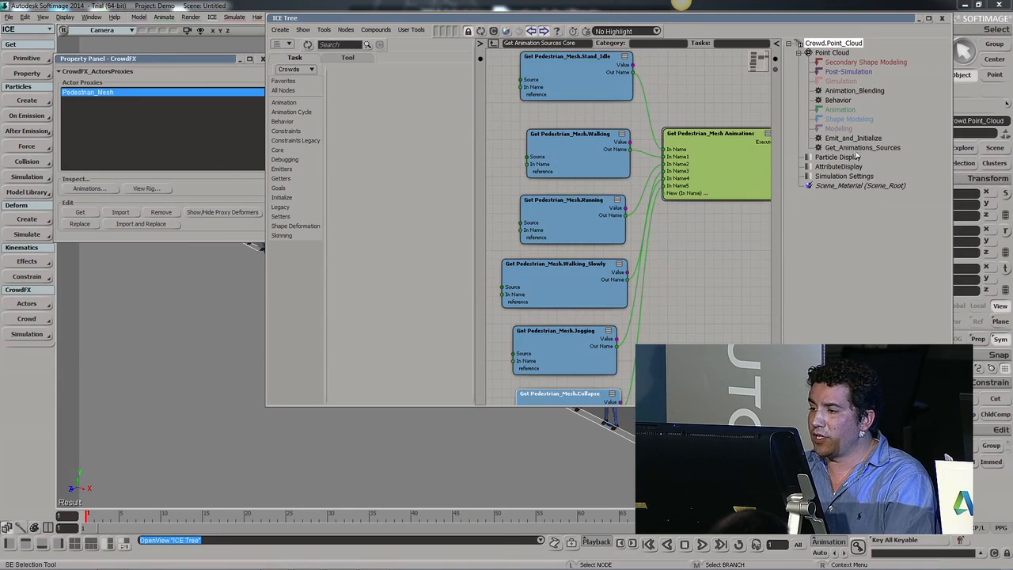
- Open the Animation Definition compound inside Animation_Blending and maximize the ICE tree window
click(842, 91)
middle_drag(594, 170, 692, 167)
scroll(617, 208, up, 1)
click(591, 180)
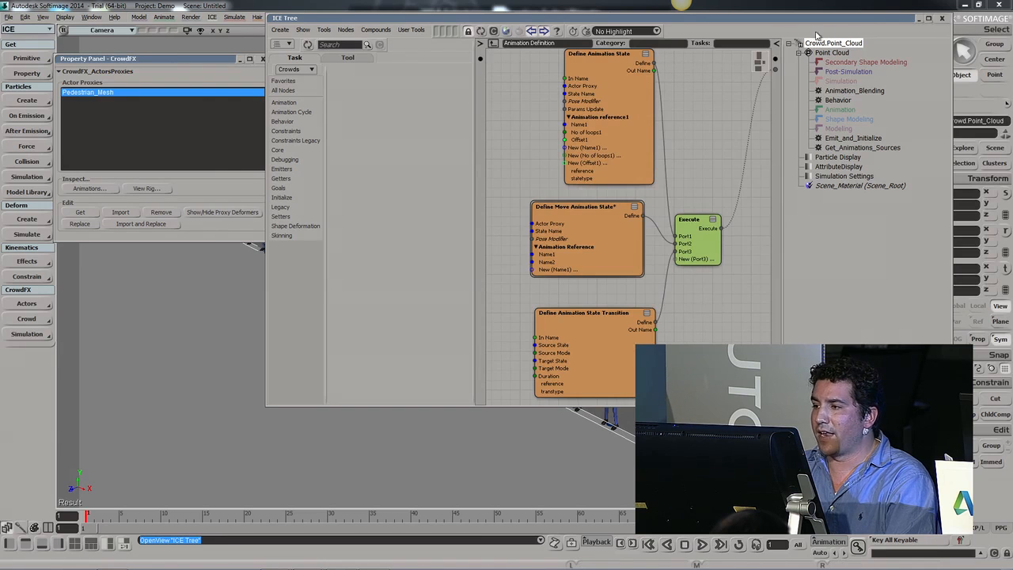
click(928, 19)
middle_drag(477, 98, 601, 211)
- Move the Define Animation State node away from the other nodes, duplicate it and place the copy below it
drag(501, 197, 385, 119)
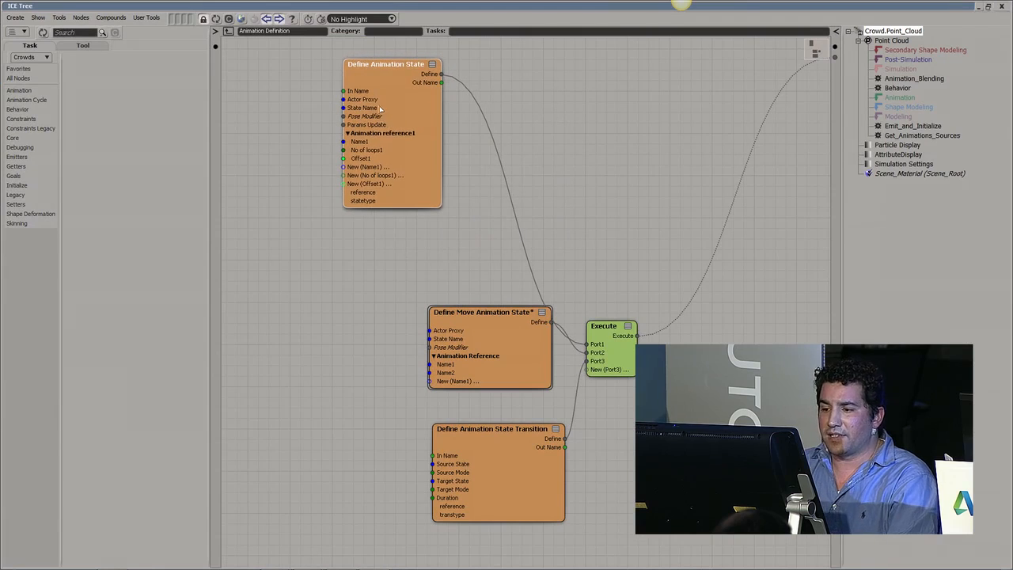
key(ctrl+d)
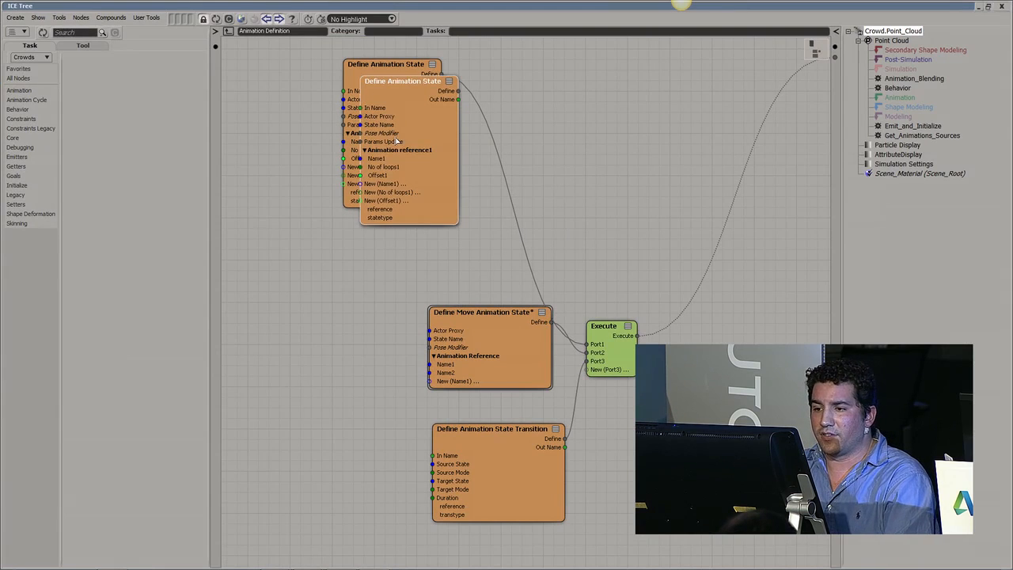
drag(416, 93, 348, 253)
- Name the duplicated animation state Die_State and set its Name1 animation reference to Collapse
double_click(335, 277)
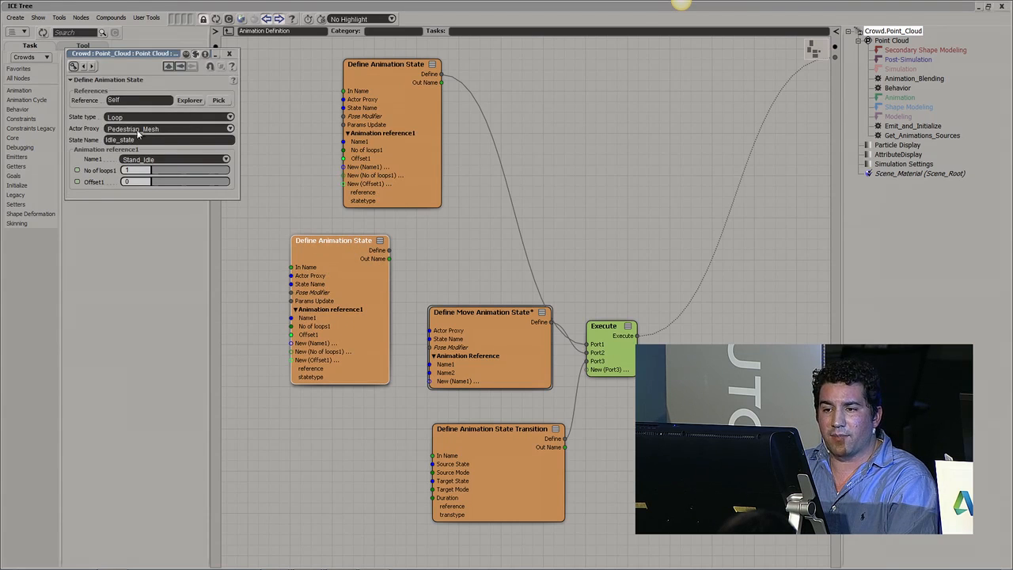
double_click(141, 140)
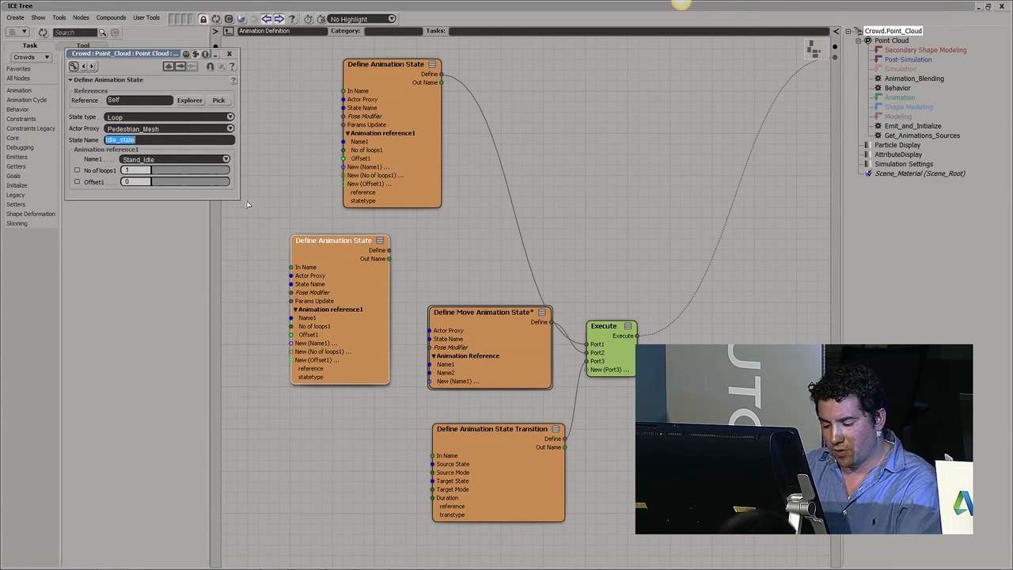
text(Die_State)
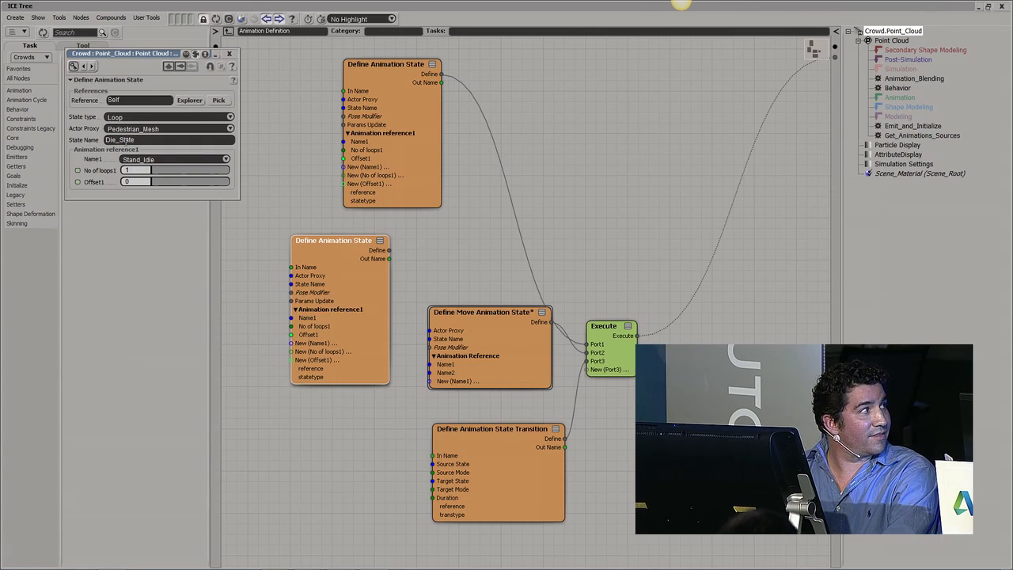
click(142, 158)
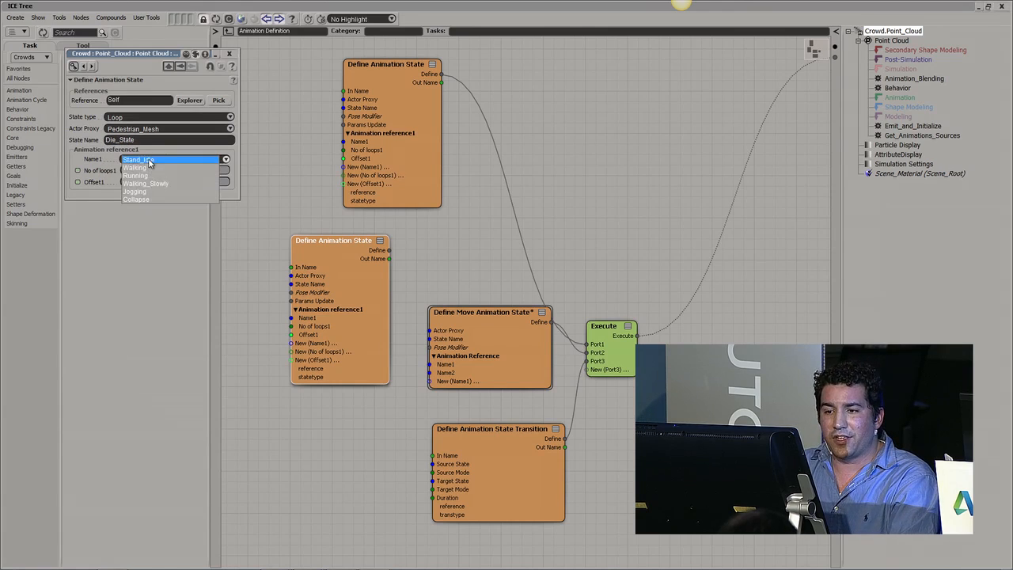
click(151, 201)
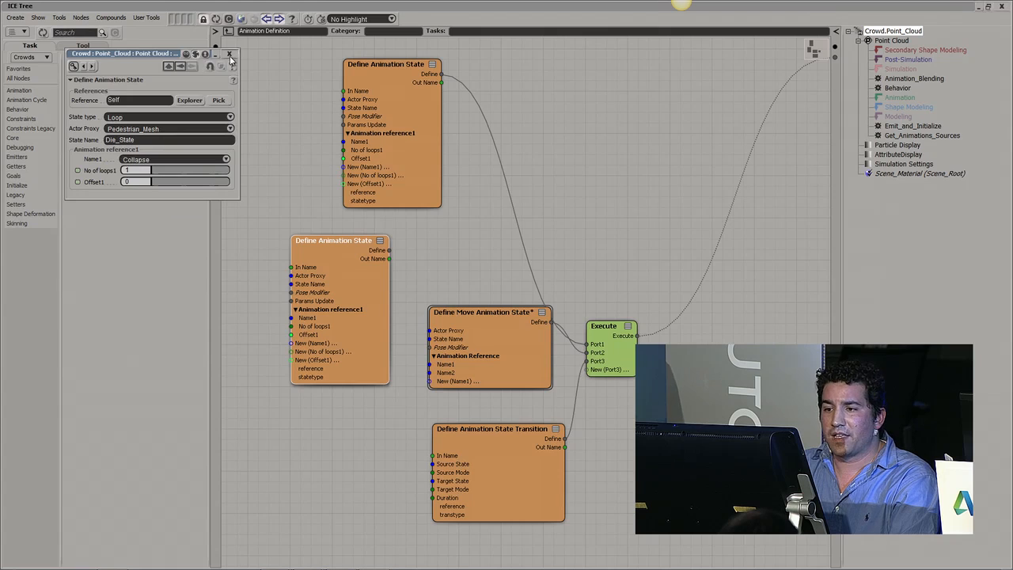
click(229, 54)
- Insert a port after Port1 on the Execute node and connect the duplicated state's Define output to it
middle_drag(314, 218, 315, 193)
drag(624, 329, 622, 196)
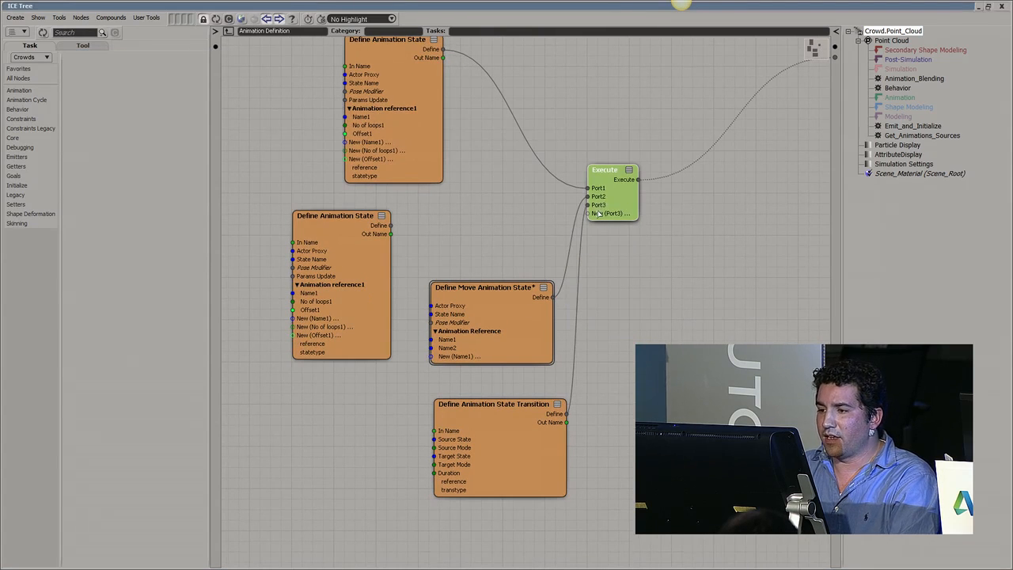
right_click(603, 191)
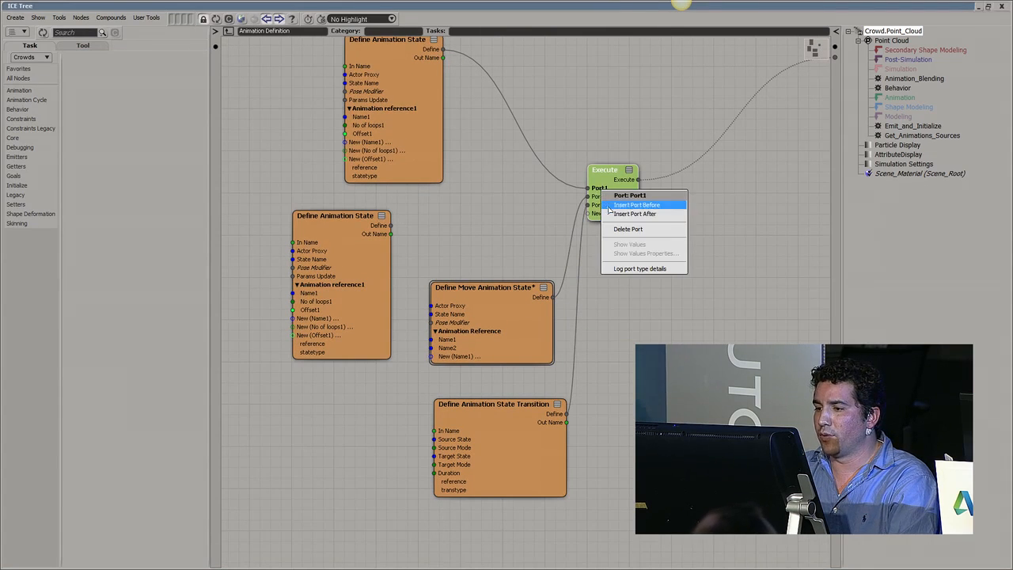
click(634, 213)
drag(390, 225, 589, 197)
drag(343, 277, 318, 273)
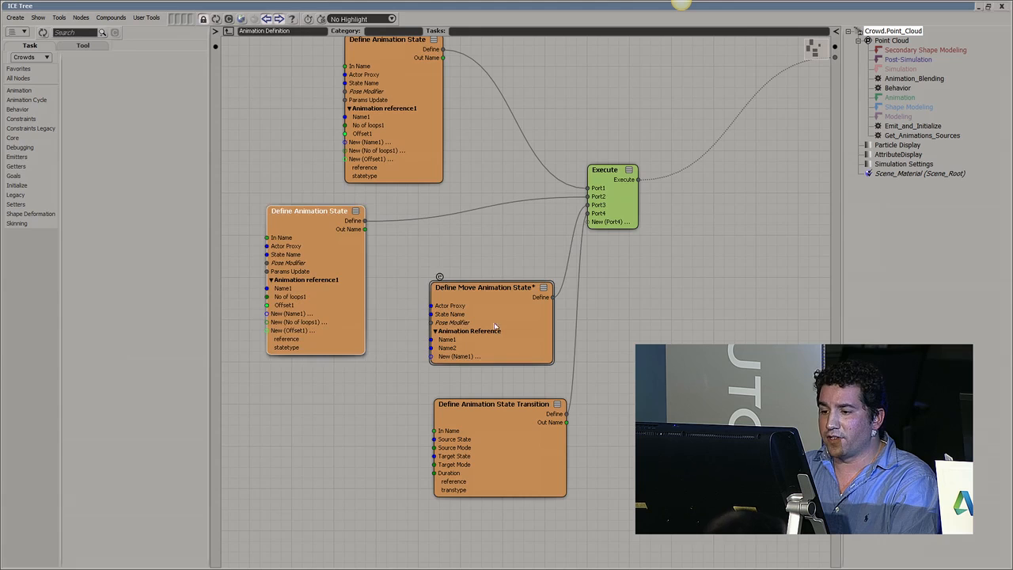
- Insert two animation reference ports between Walking and Running on the Define Move Animation State node
drag(498, 318, 473, 309)
double_click(474, 308)
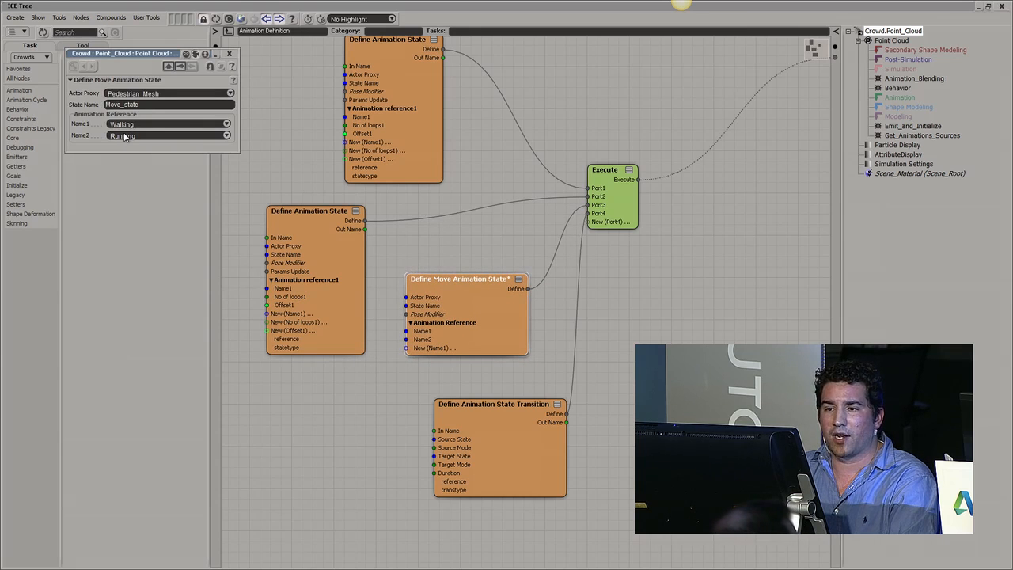
right_click(422, 333)
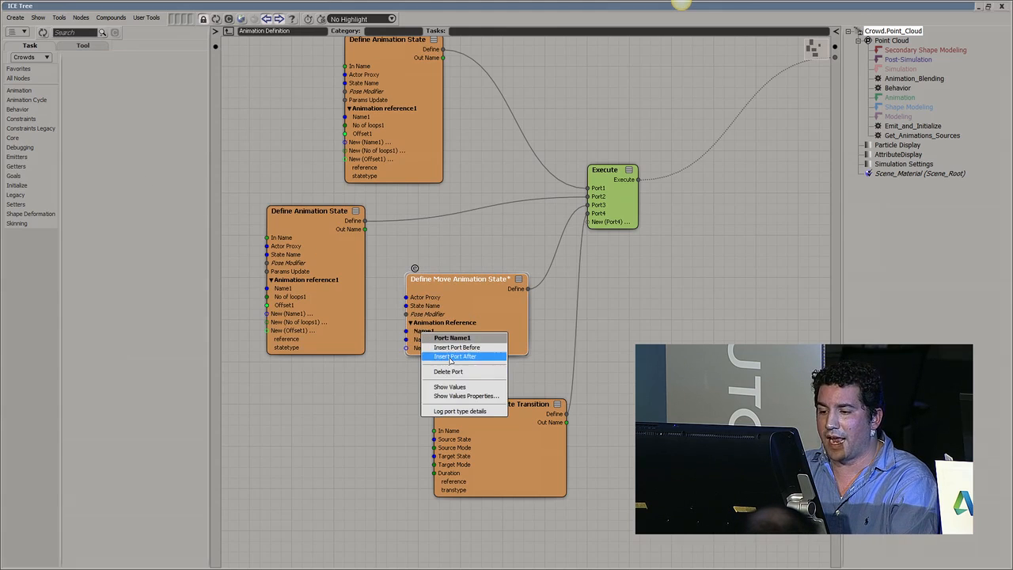
click(430, 355)
right_click(425, 339)
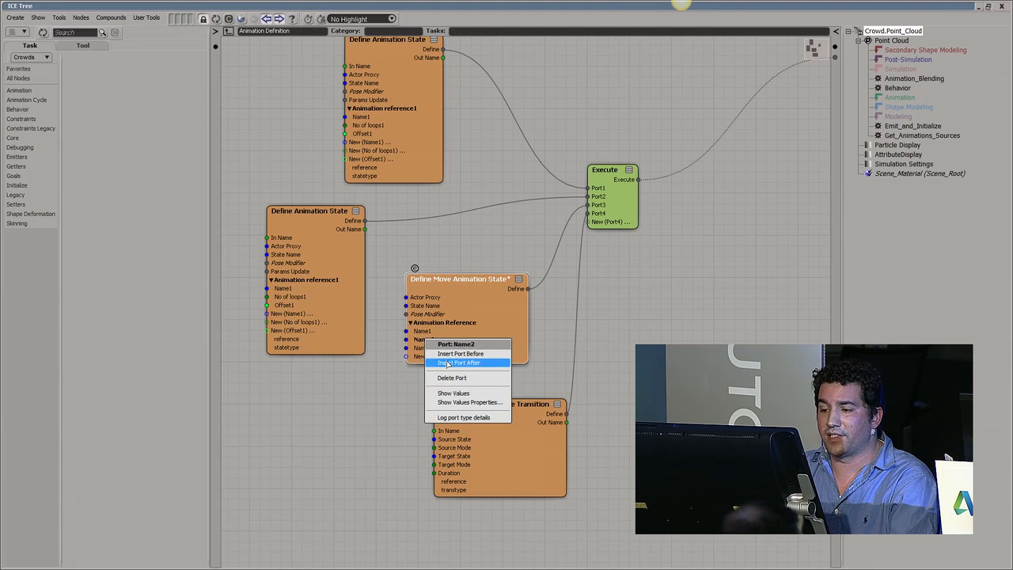
click(440, 357)
- Set the Define Move Animation State references Name1 to Walking_Slowly, Name2 to Walking and Name3 to Jogging
double_click(447, 285)
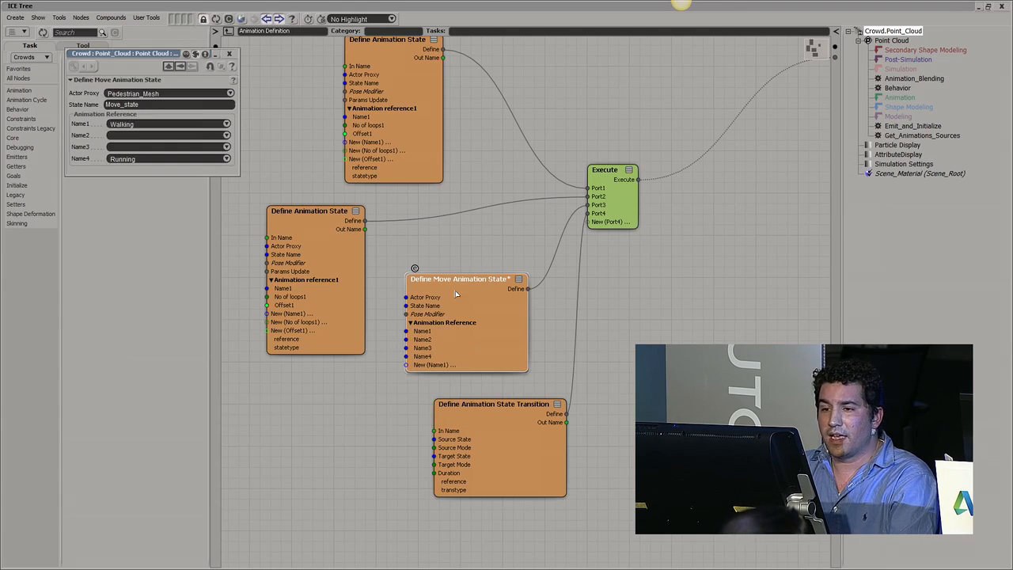
click(124, 123)
click(129, 145)
click(126, 138)
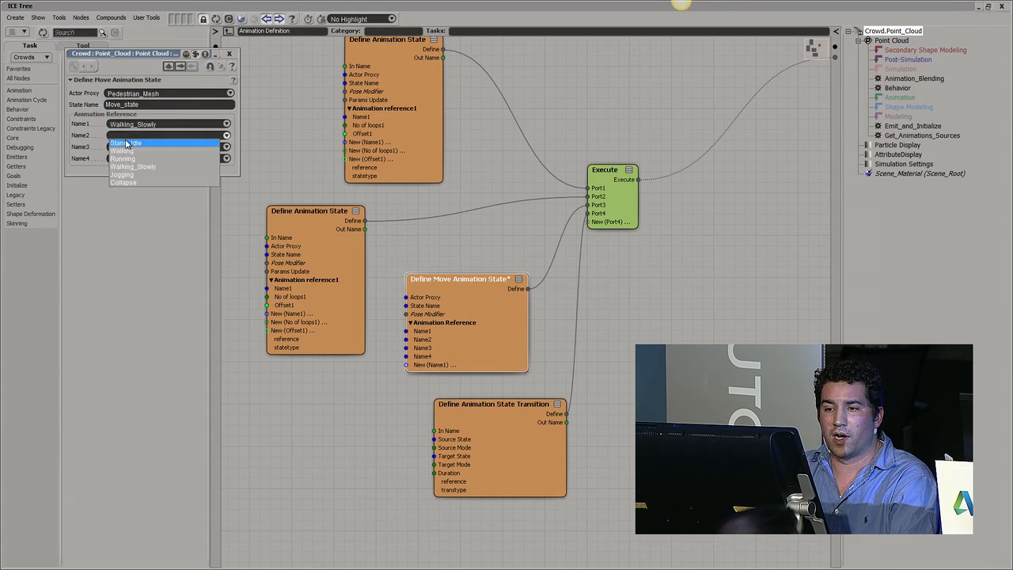
click(123, 150)
click(127, 147)
click(127, 185)
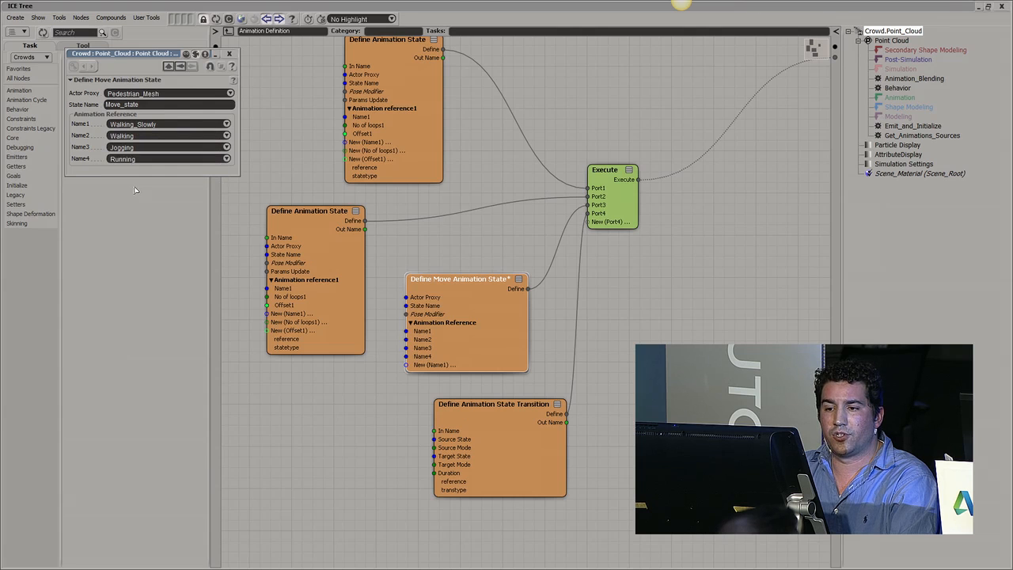
click(229, 54)
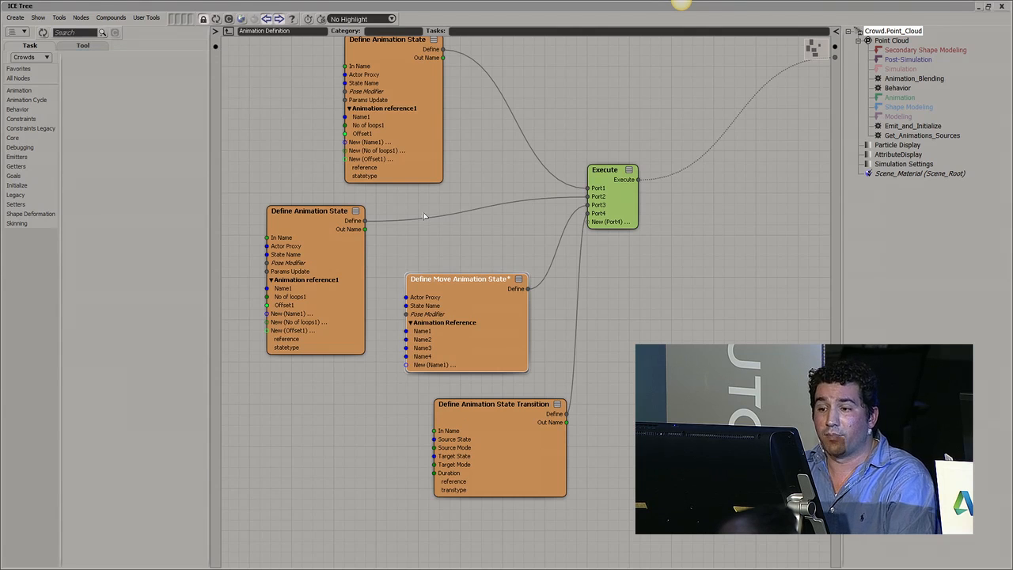
- Check the Define Animation State Transition node's settings, then reposition the node and duplicate it
scroll(427, 219, down, 3)
middle_drag(427, 220, 442, 211)
scroll(511, 356, up, 3)
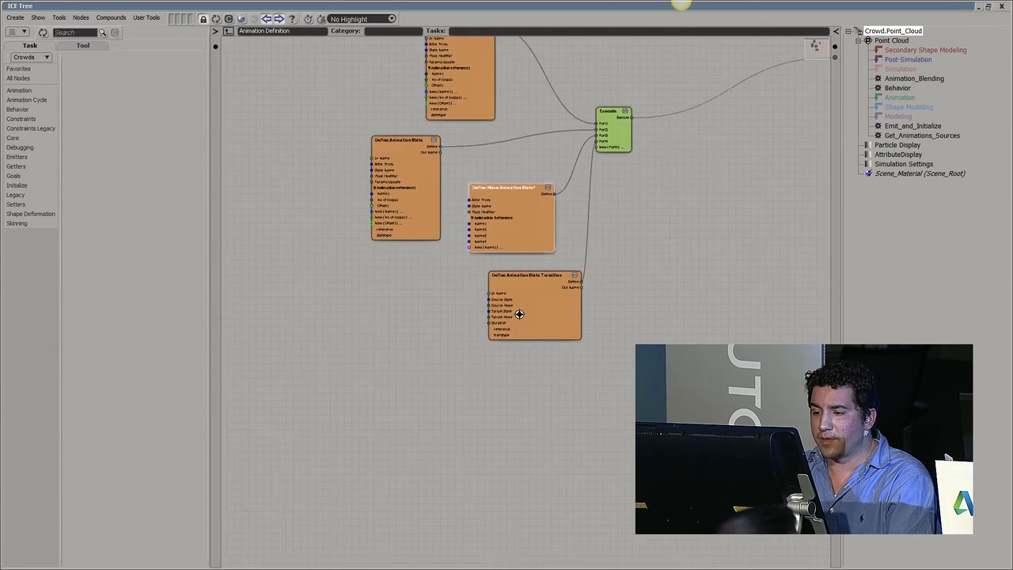
double_click(524, 303)
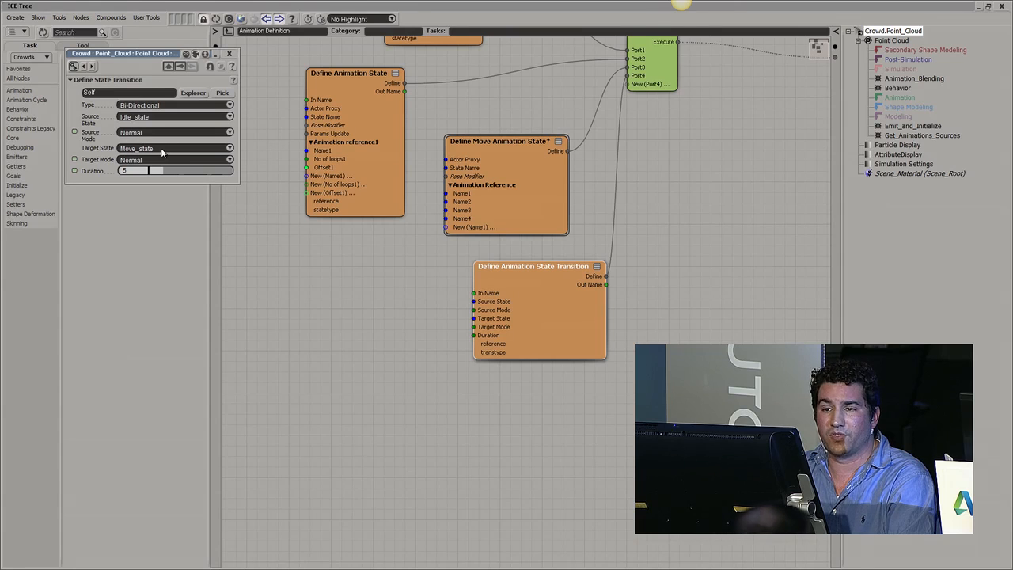
middle_drag(303, 206, 312, 227)
drag(553, 325, 500, 440)
key(ctrl+d)
- Move the Execute node lower and connect the duplicated transition's Define output to a new port after Port4
middle_drag(587, 122, 589, 142)
drag(658, 106, 688, 222)
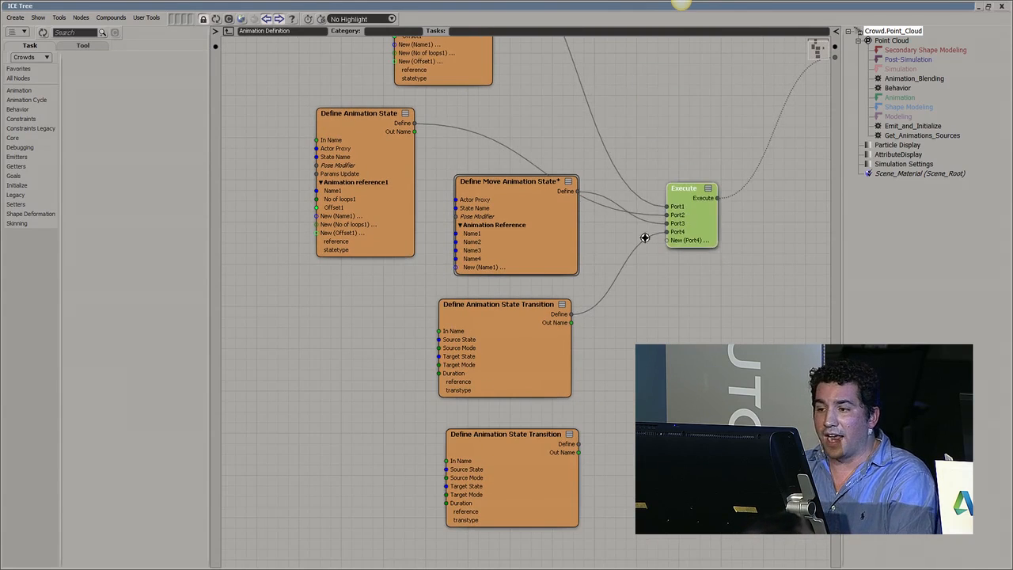
middle_drag(596, 268, 590, 219)
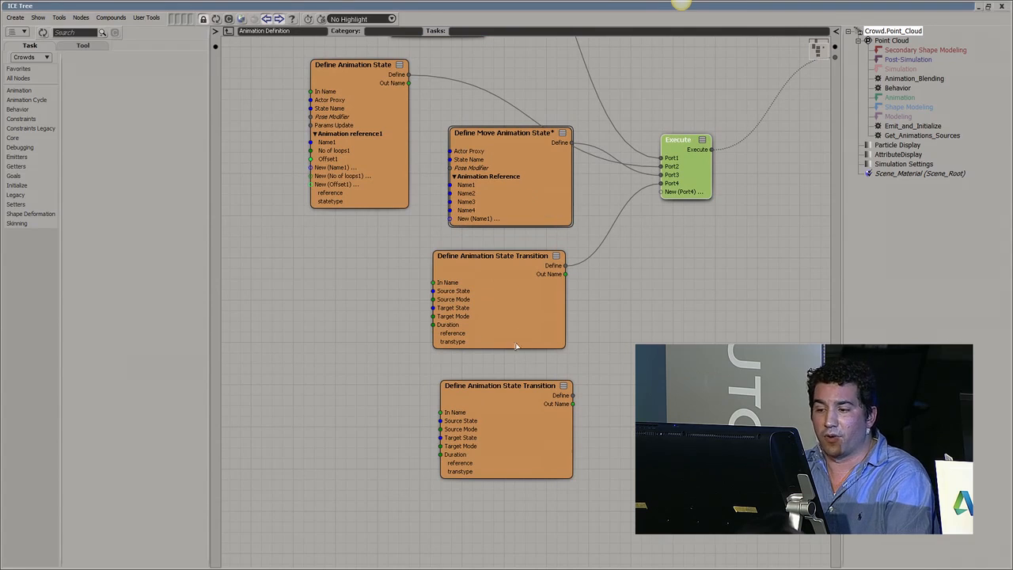
drag(571, 396, 671, 192)
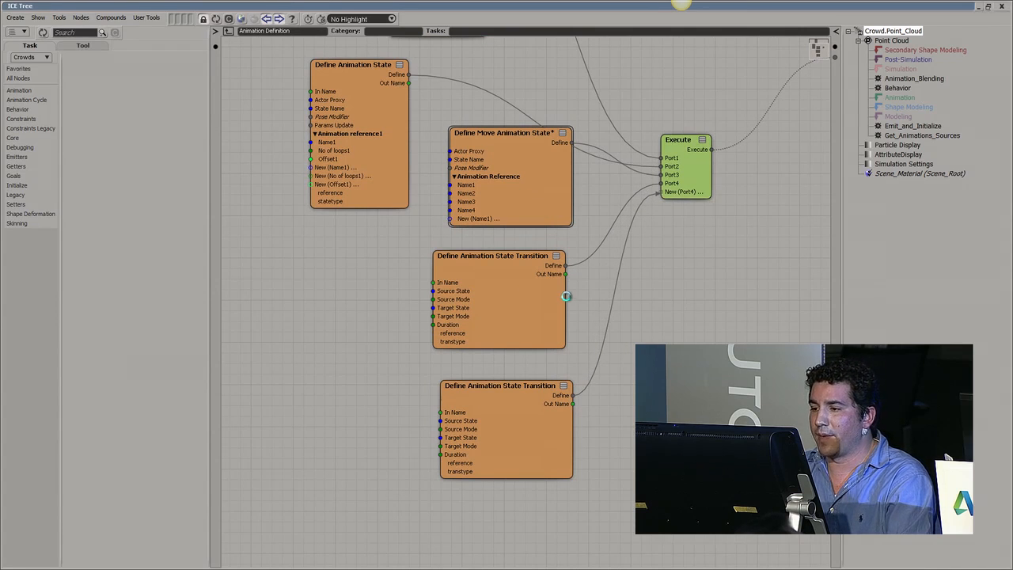
- Make the duplicated transition One-Directional with Move_state as its source state and Die_State as its target state
double_click(493, 428)
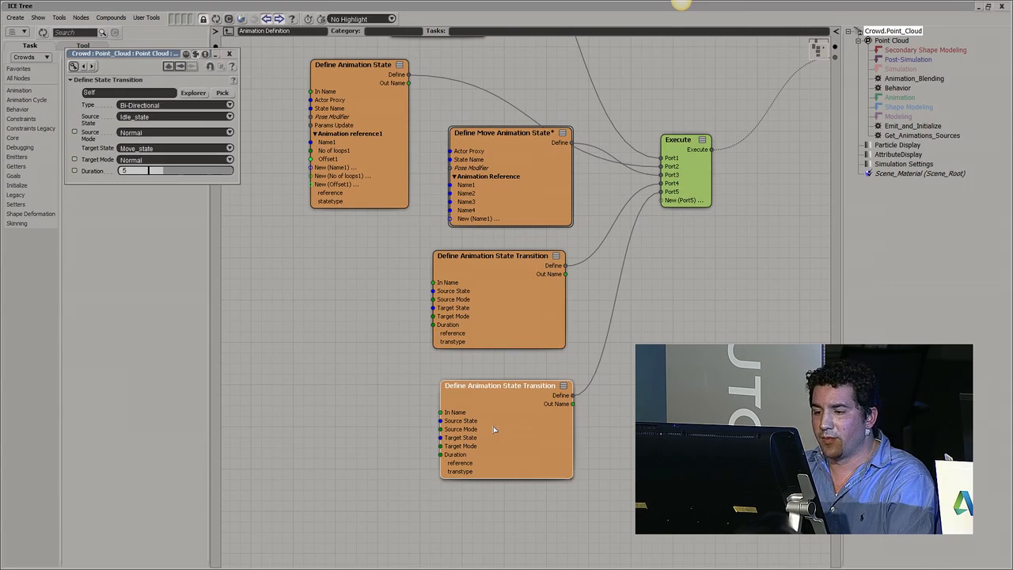
click(136, 106)
click(138, 96)
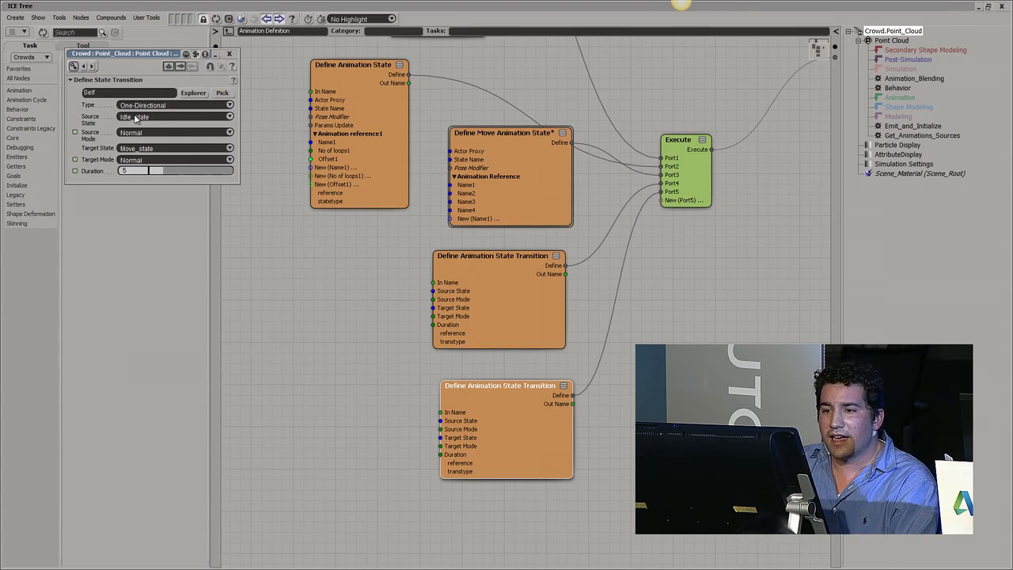
click(148, 118)
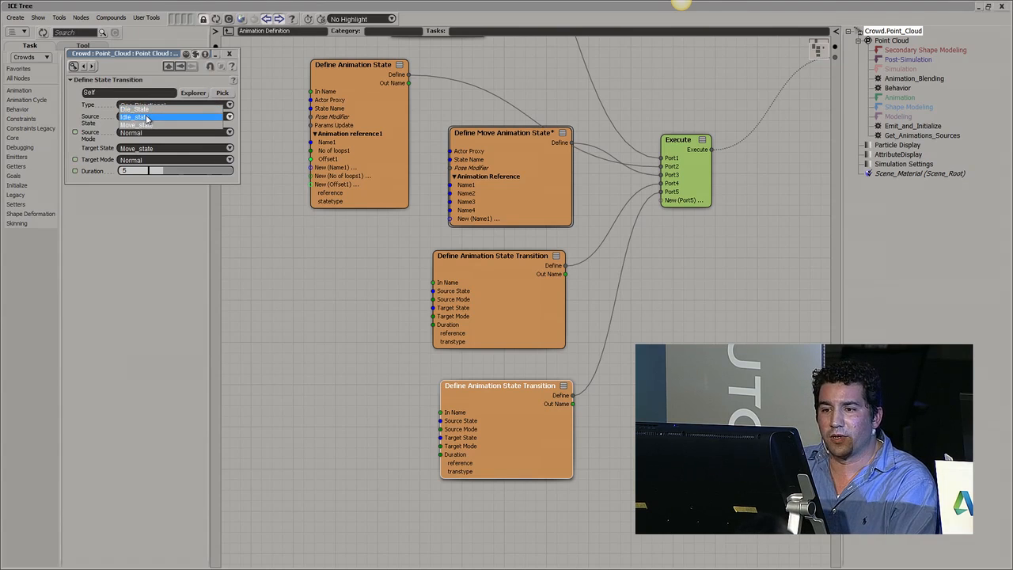
click(147, 126)
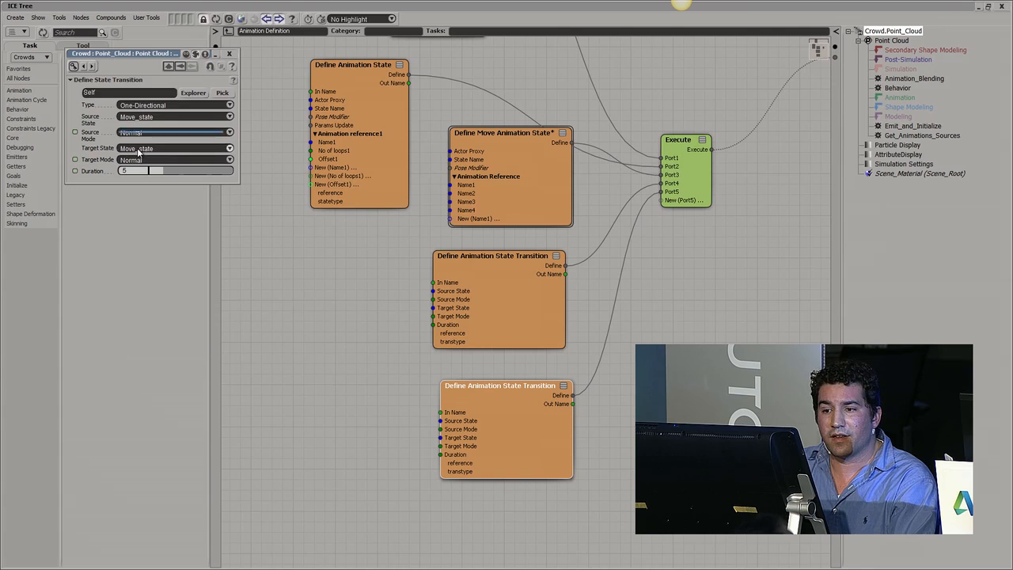
click(141, 150)
click(142, 141)
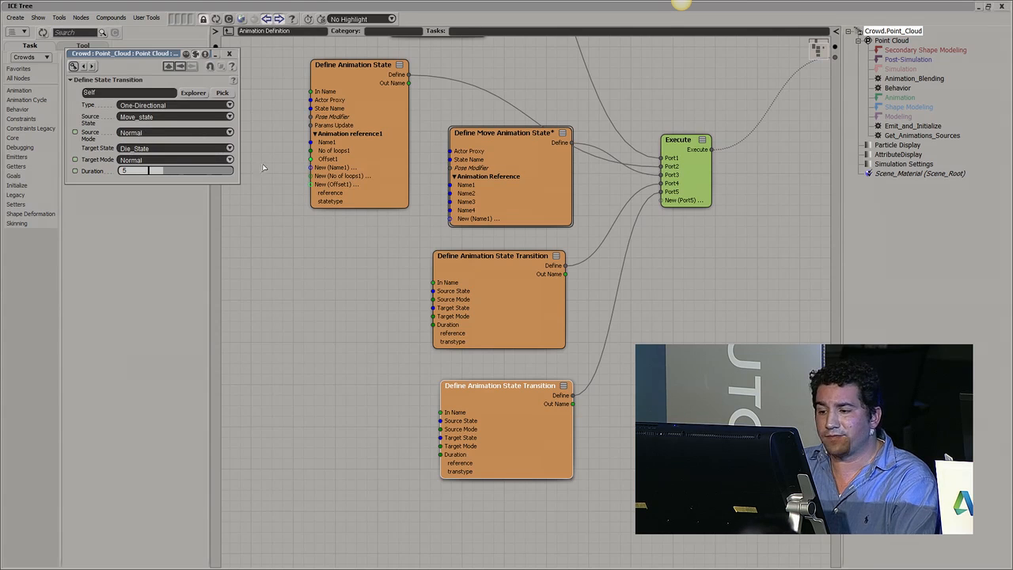
- Duplicate the Move_state-to-Die_State transition node and connect the copy's Define output to a new port on the Execute node
drag(493, 451, 477, 507)
key(ctrl+d)
drag(568, 503, 666, 204)
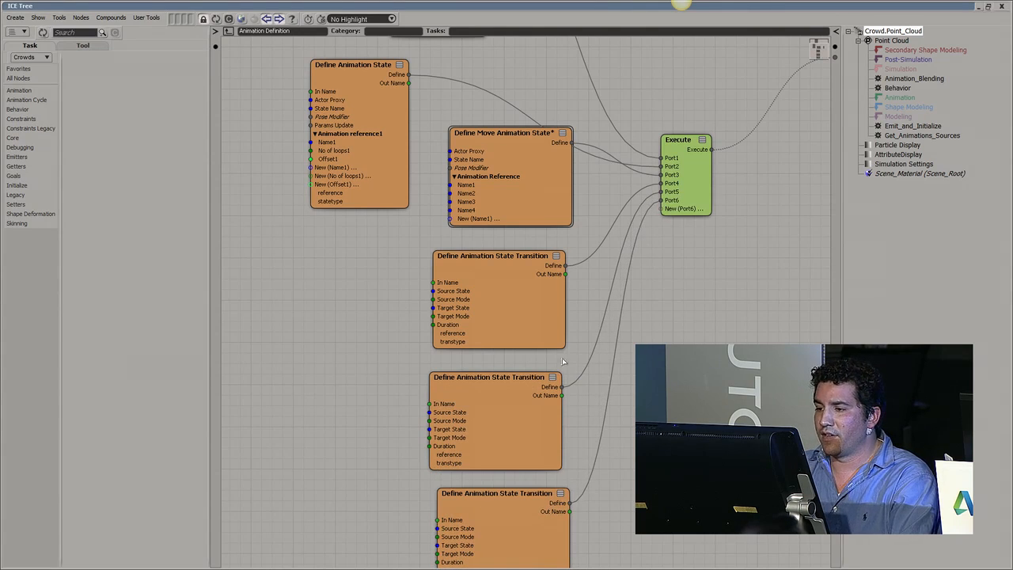
- Set the newest transition's source state to Idle_state
double_click(463, 515)
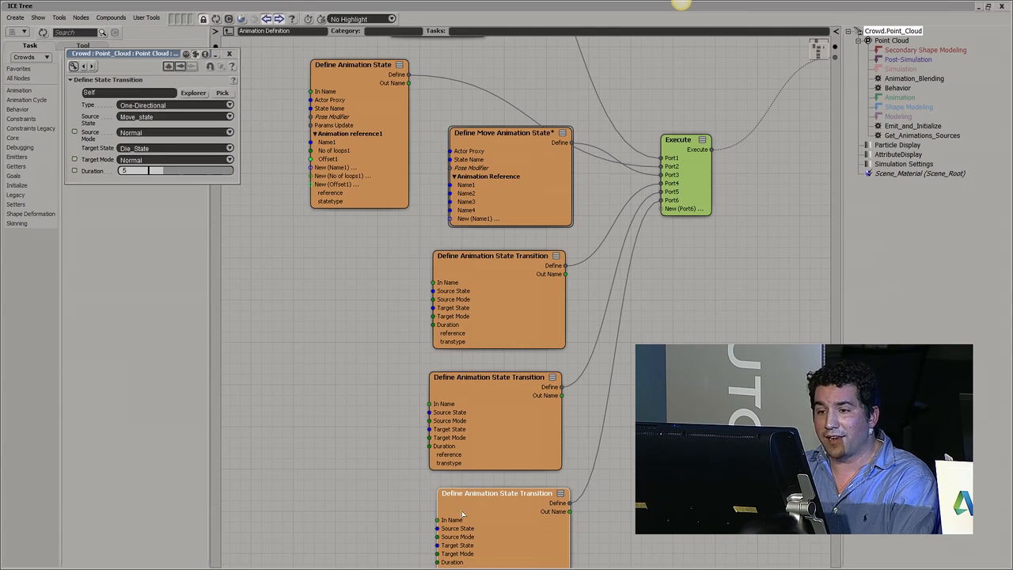
click(149, 117)
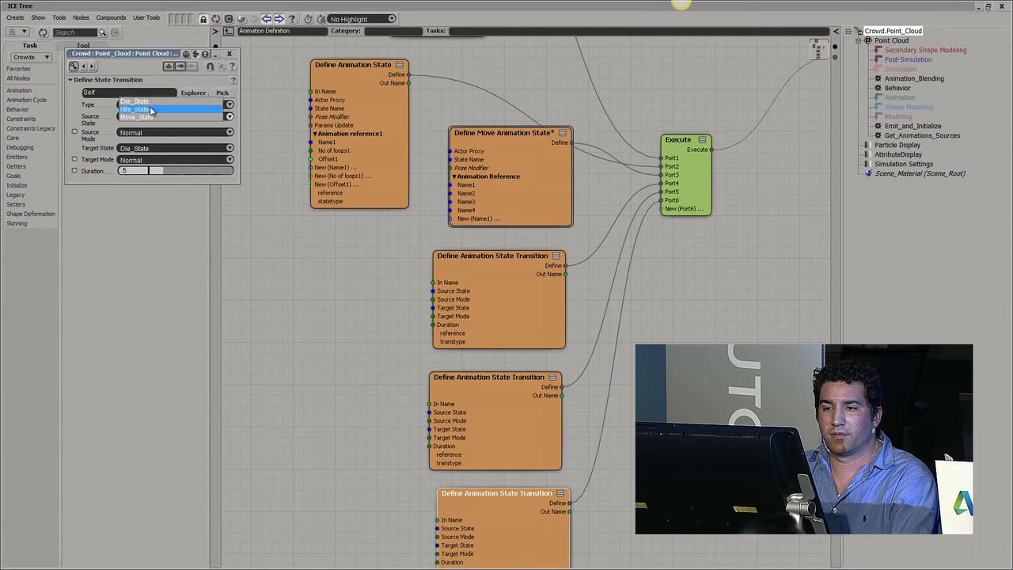
click(142, 101)
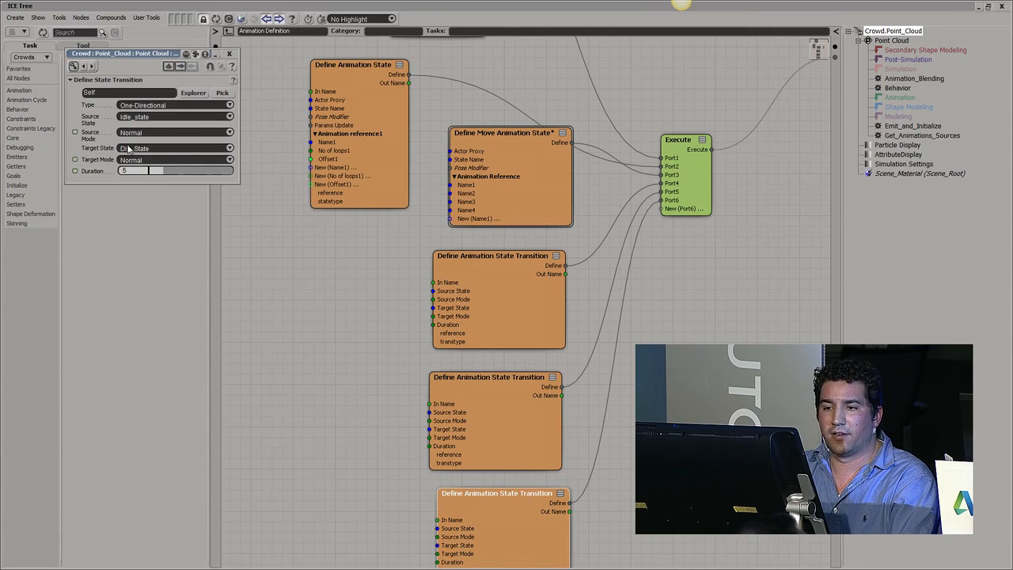
click(229, 54)
- Move the uppermost Define Animation State node slightly farther from the other nodes
scroll(736, 301, up, 3)
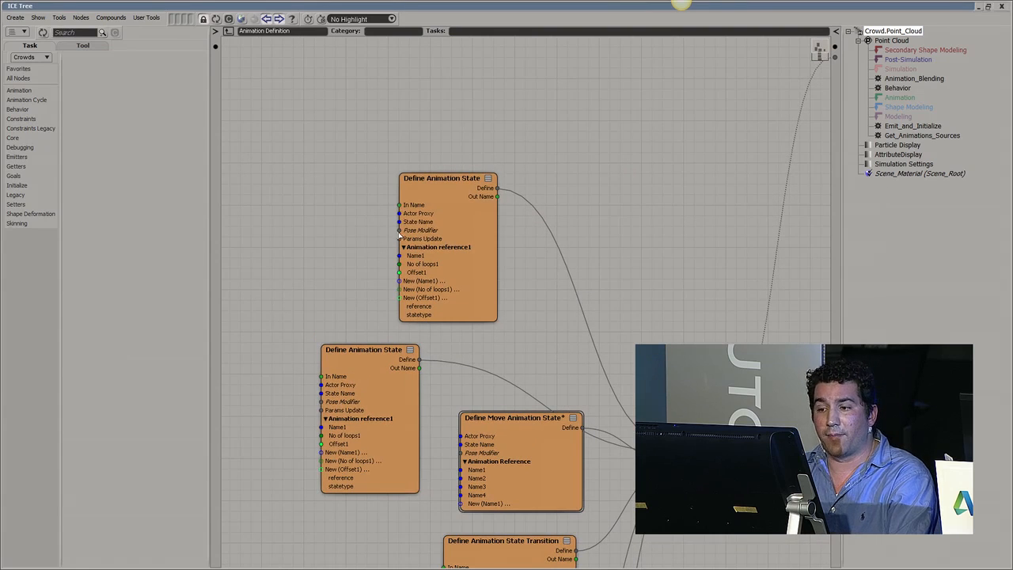
mouse_move(410, 233)
mouse_down()
mouse_move(396, 190)
mouse_move(423, 223)
mouse_up()
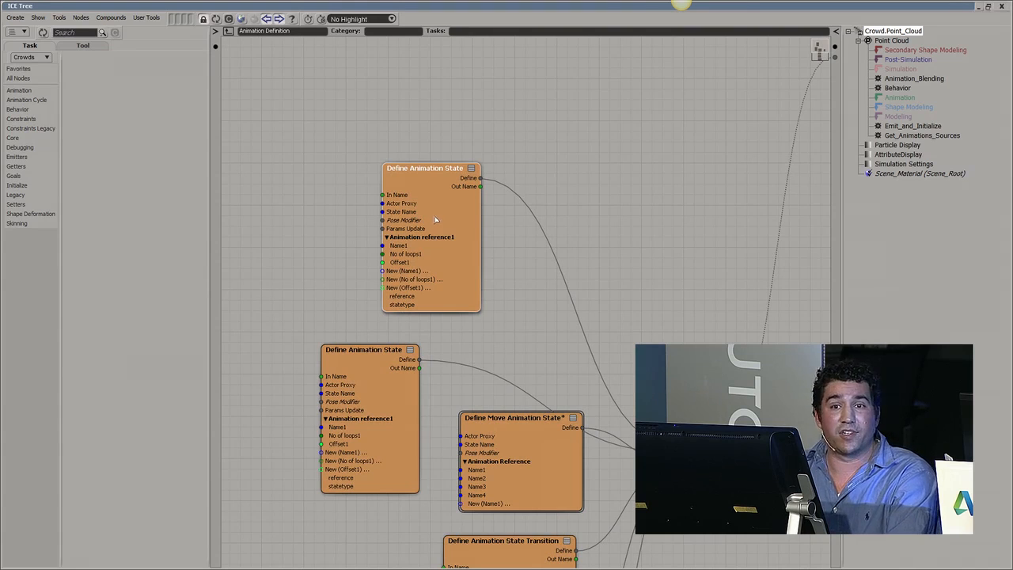
drag(414, 216, 405, 212)
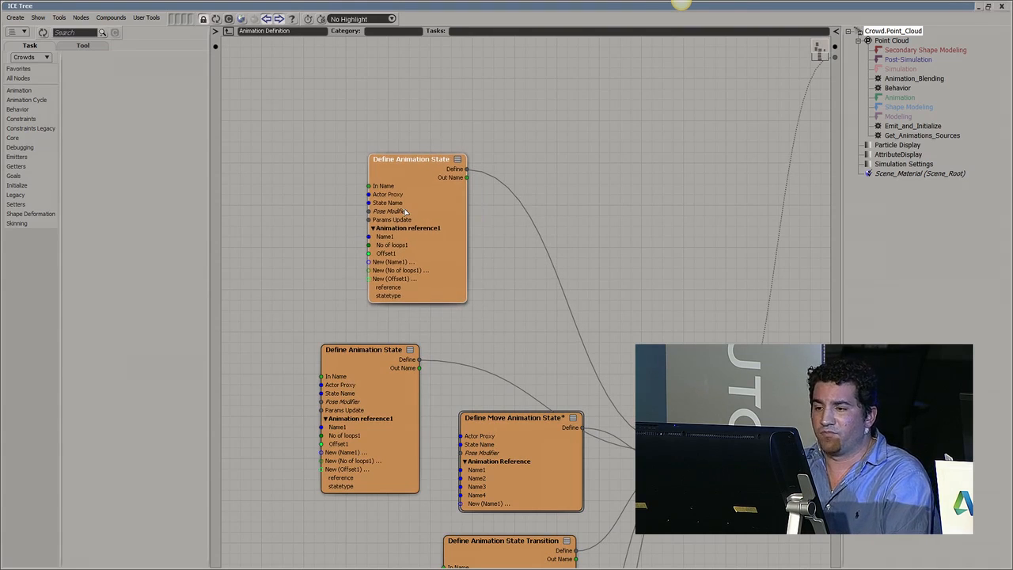
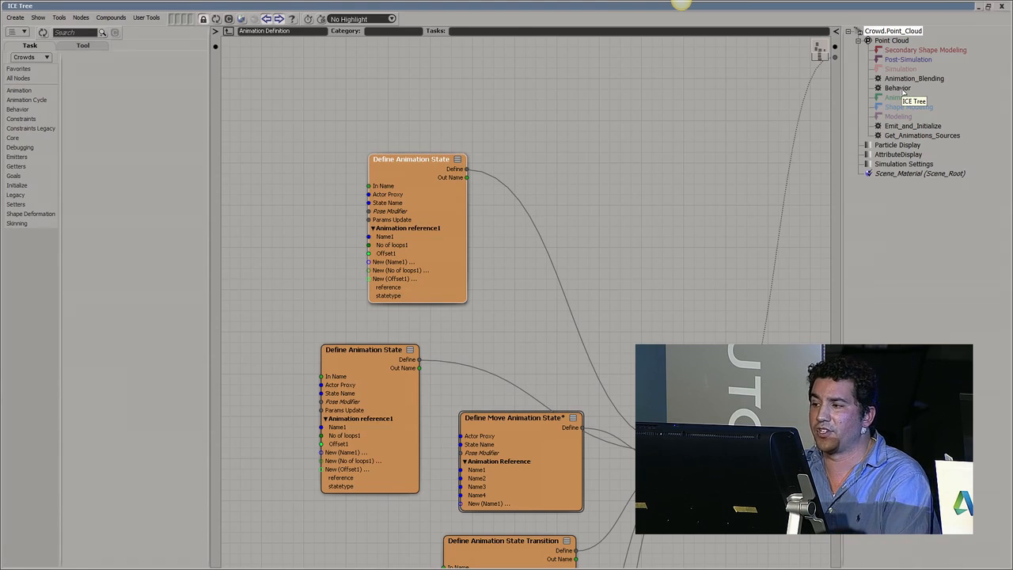
- Open the crowd's Behavior ICE tree and slightly shift the basic simulation nodes, Stick To Ground and the idle-switch group
click(898, 87)
mouse_move(717, 255)
mouse_down()
mouse_move(701, 250)
mouse_move(708, 244)
mouse_up()
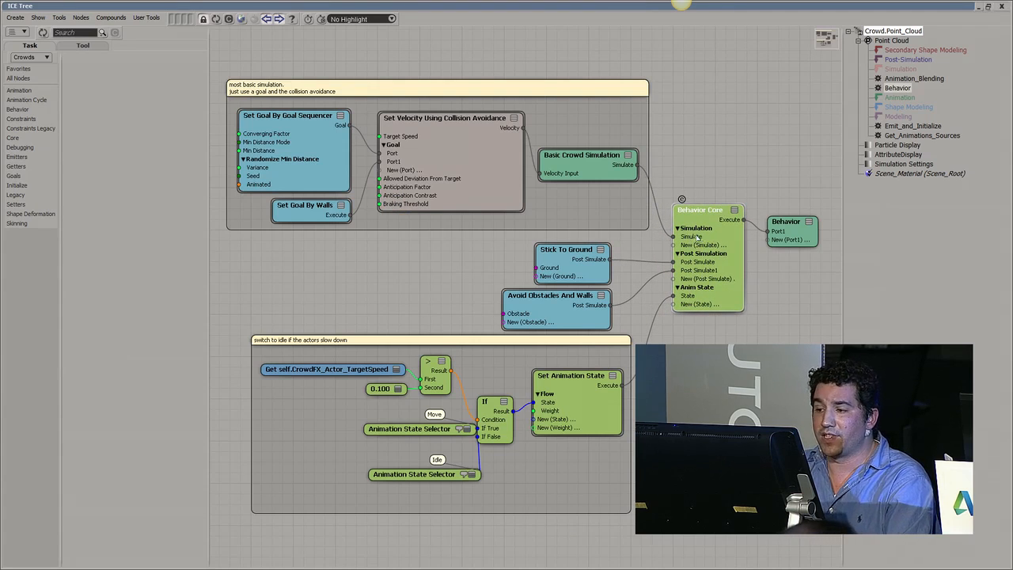
middle_drag(550, 168, 543, 162)
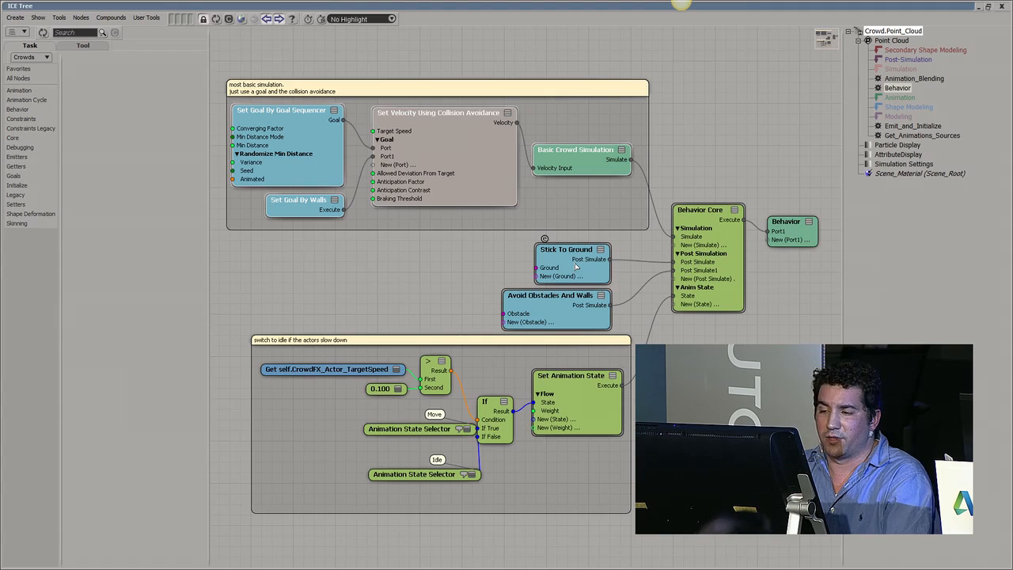
drag(575, 264, 570, 257)
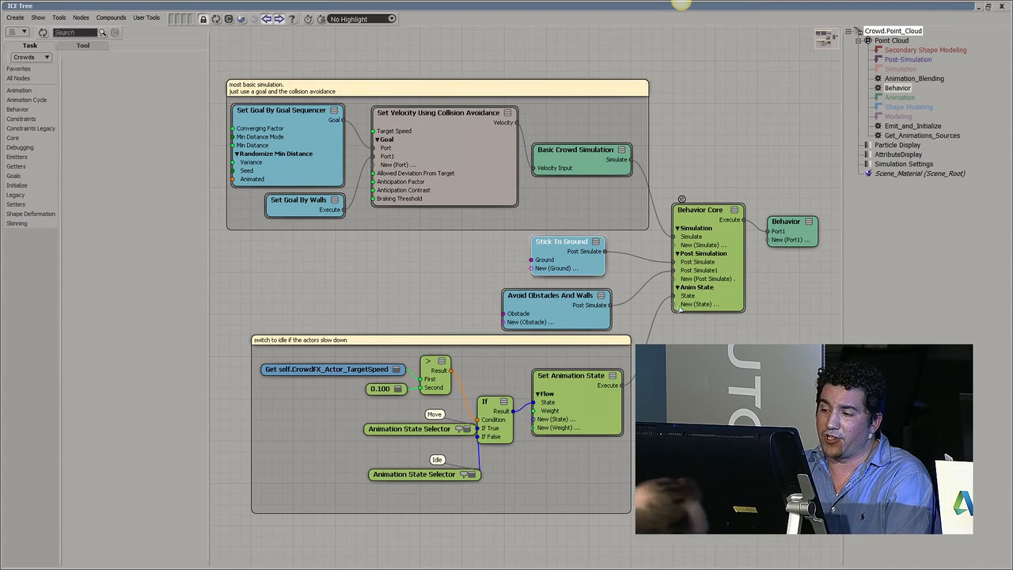
drag(507, 353, 500, 374)
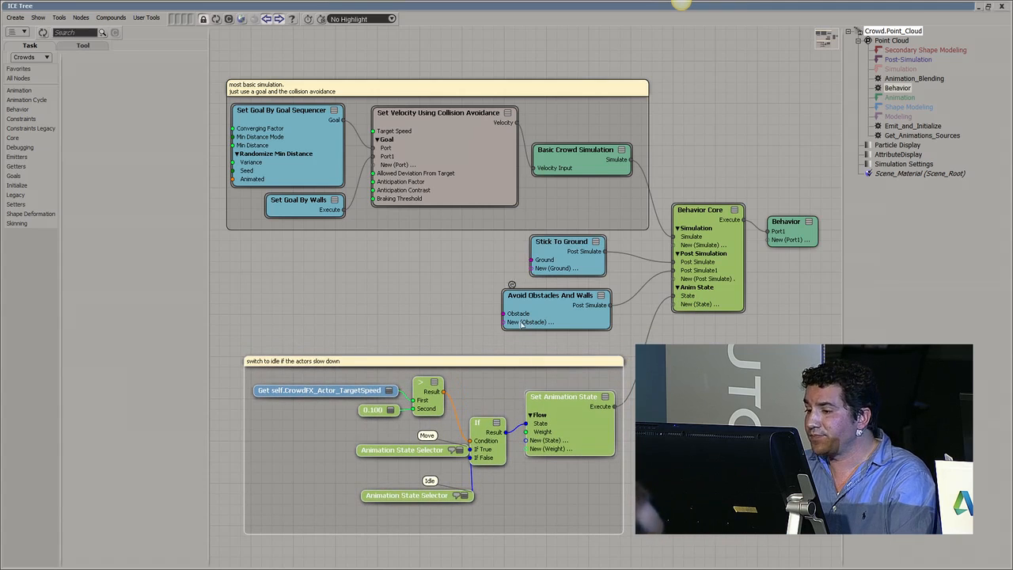
- Shift the ICE Tree window aside and move the idle-switch group, Set Goal By Walls and Set Goal By Goal Sequencer lower
drag(277, 6, 323, 7)
middle_drag(378, 127, 422, 124)
middle_drag(462, 151, 493, 141)
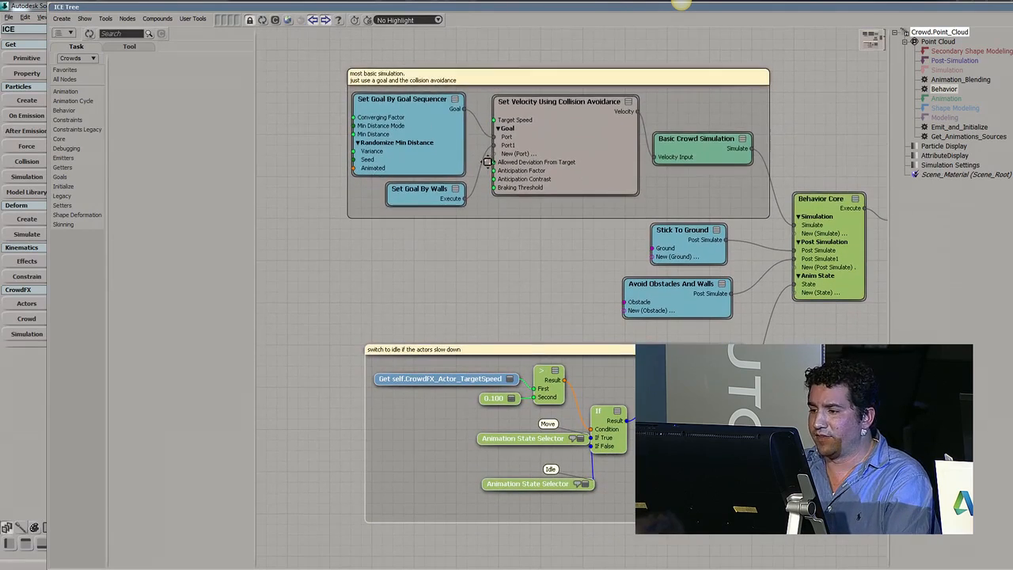
scroll(490, 298, down, 1)
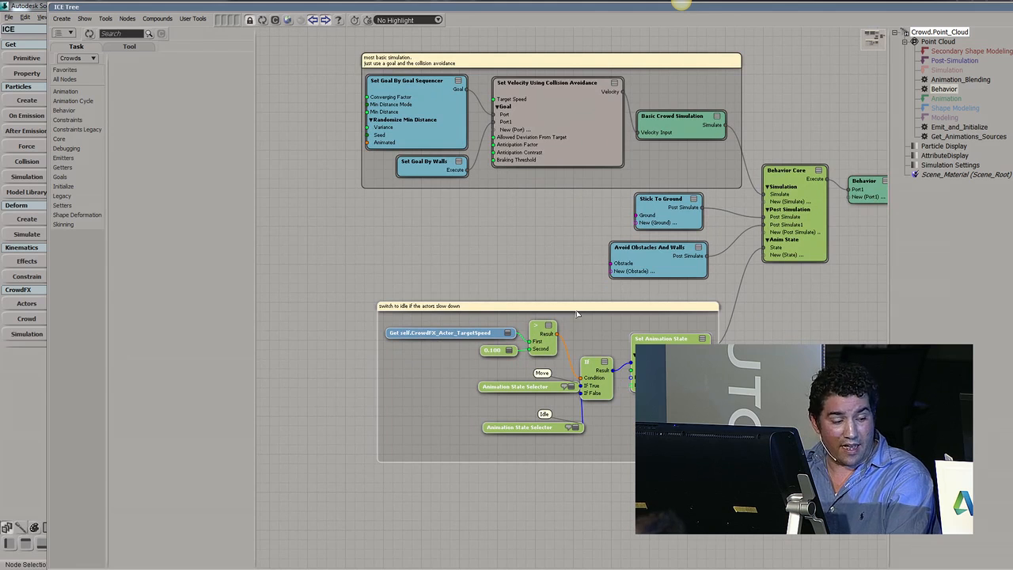
drag(580, 308, 567, 346)
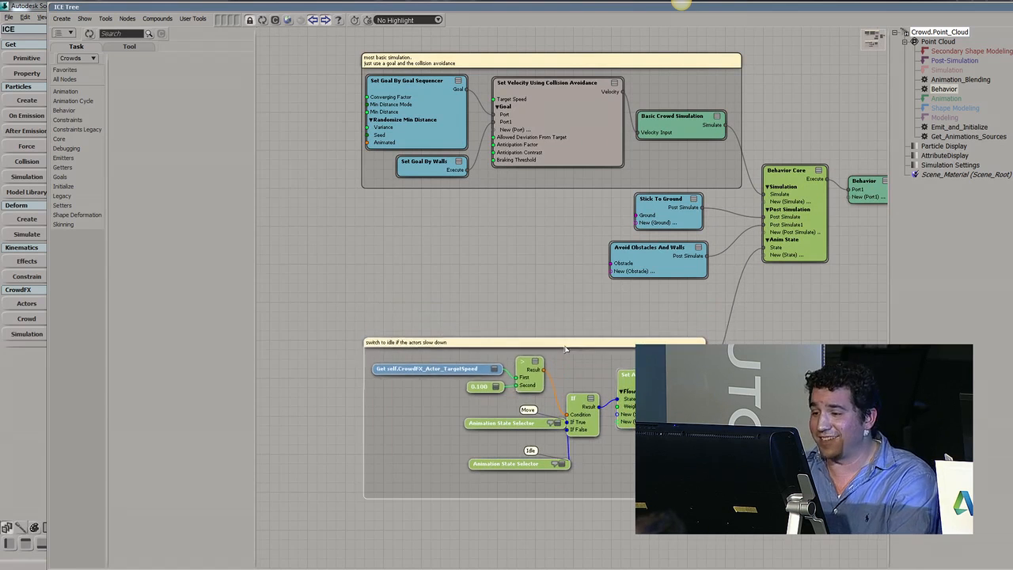
drag(447, 174, 432, 207)
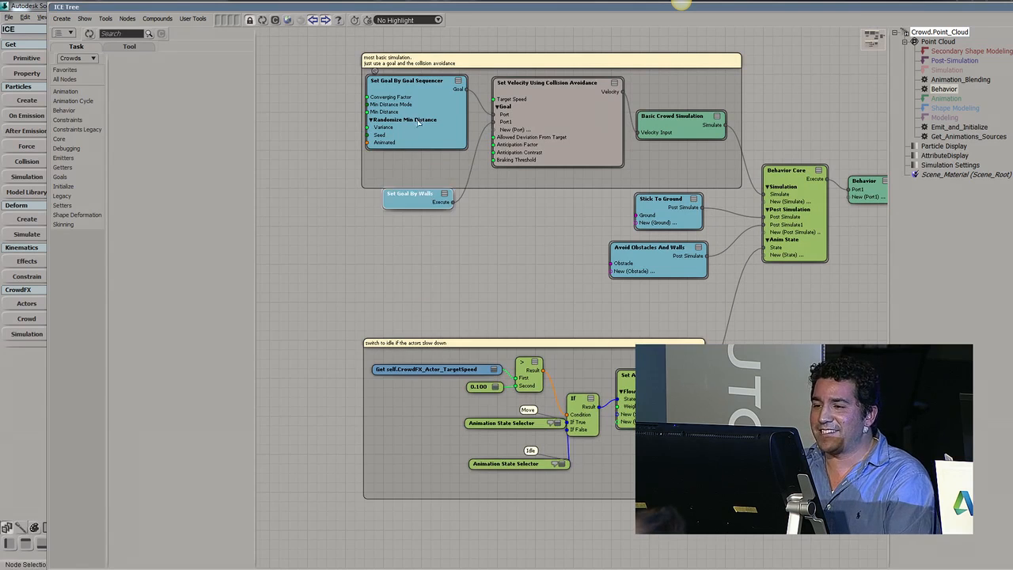
drag(412, 81, 407, 111)
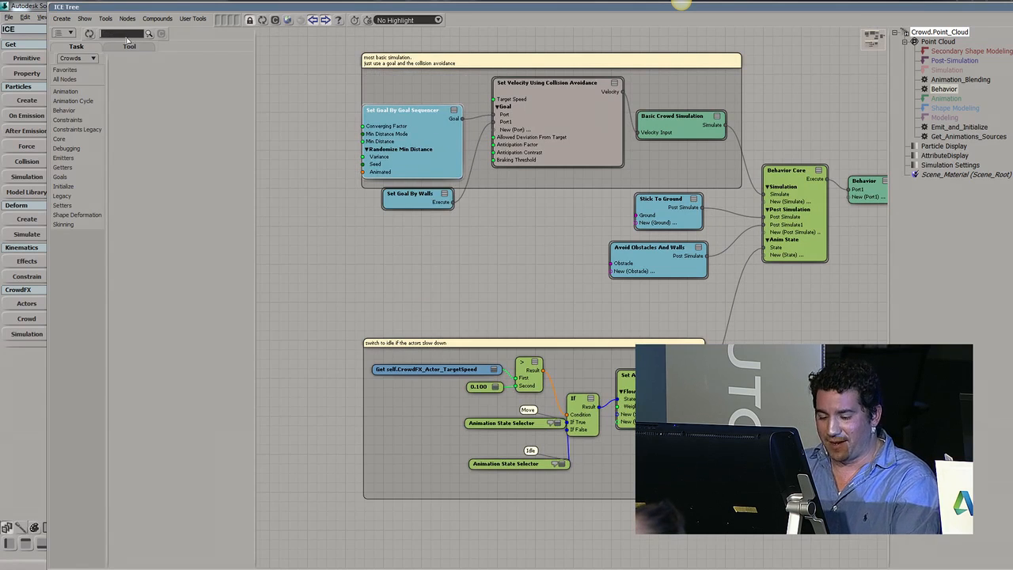
- Find the Randomize Value by Range node, add it, and connect its Value output to Target Speed on Set Velocity Using Collision Avoidance
text(randomize)
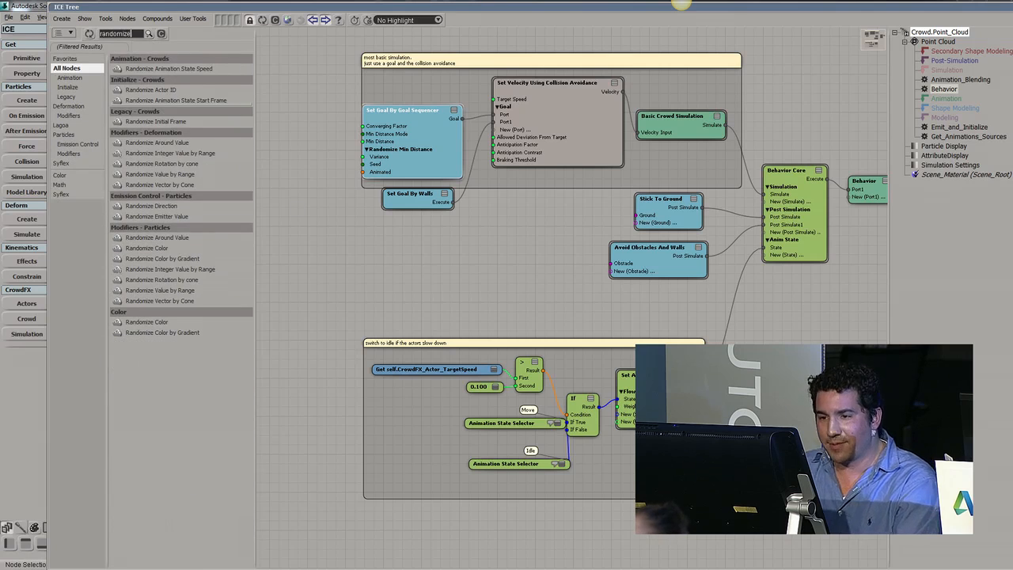
drag(167, 176, 378, 136)
middle_drag(392, 238, 369, 292)
drag(400, 311, 520, 311)
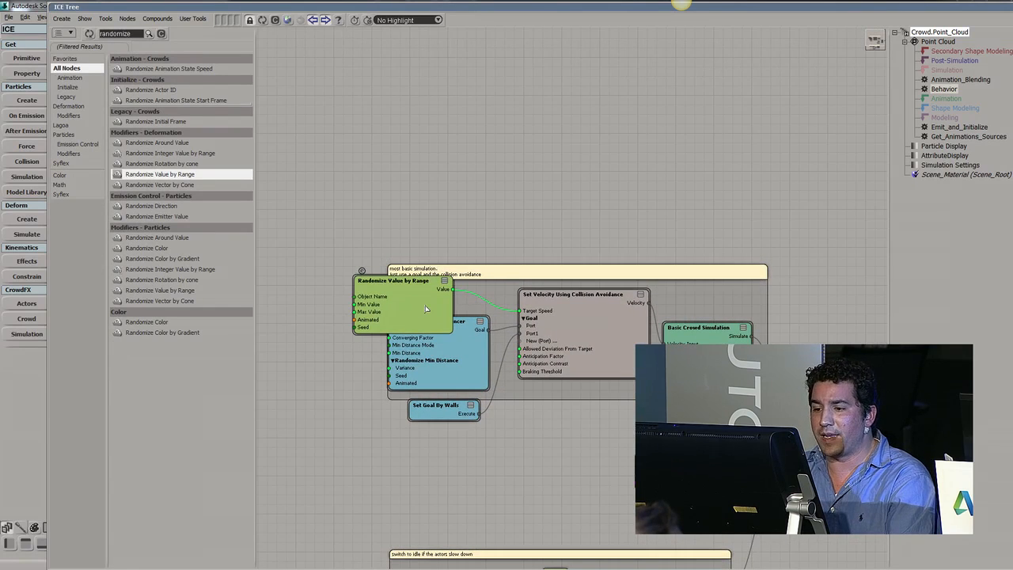
- Set the Randomize Value by Range node's Min Value to 8 and Max Value to 40
double_click(402, 307)
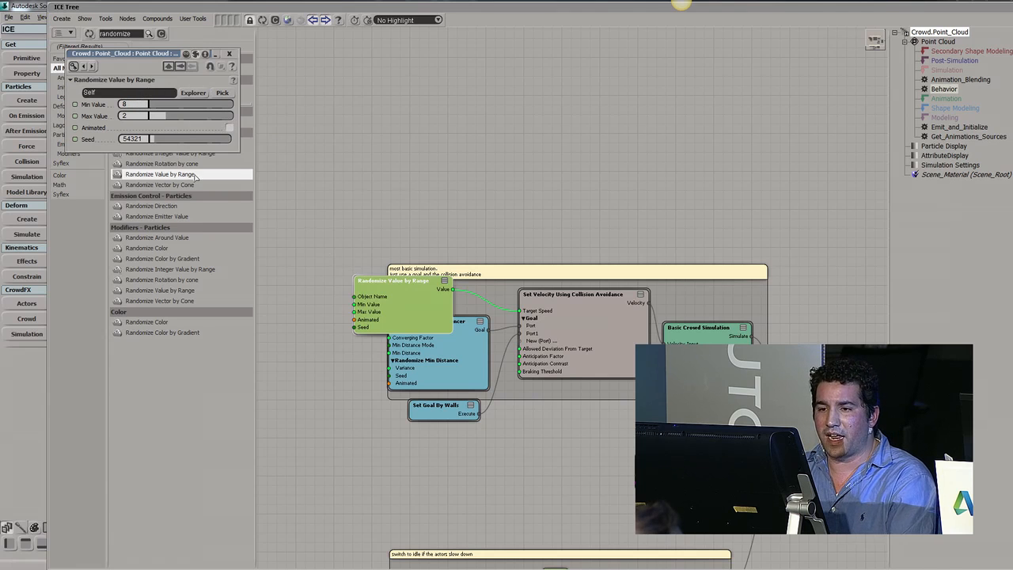
click(144, 115)
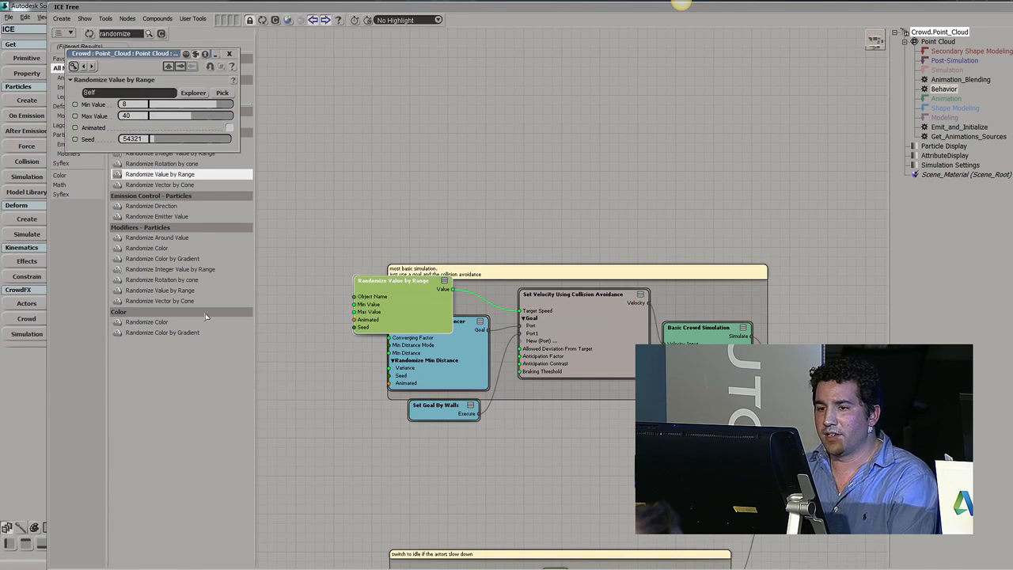
- Roll up the ICE Tree window, play the crowd simulation and set the timeline's end frame to 500
double_click(556, 9)
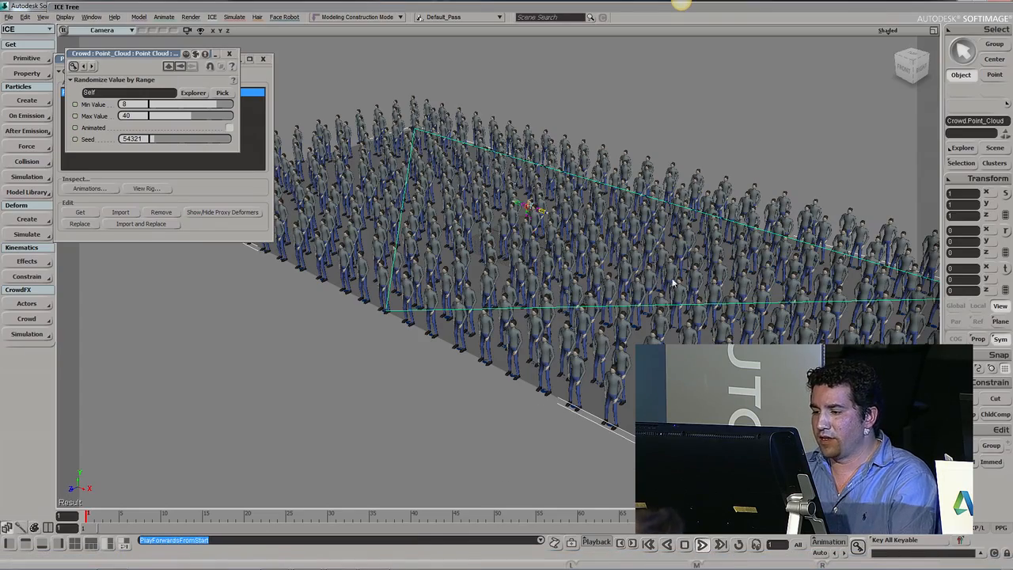
click(701, 544)
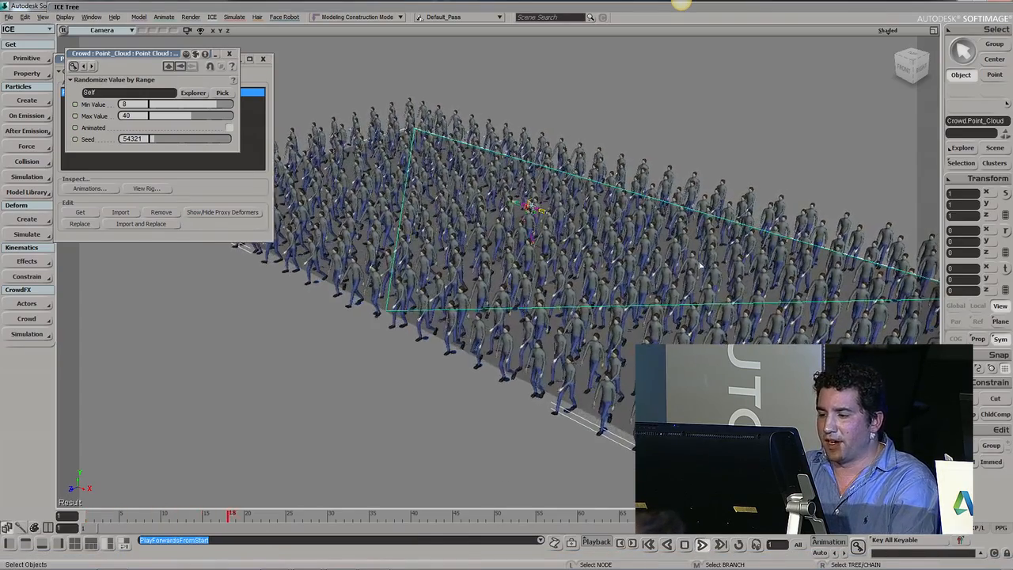
text(500)
key(Return)
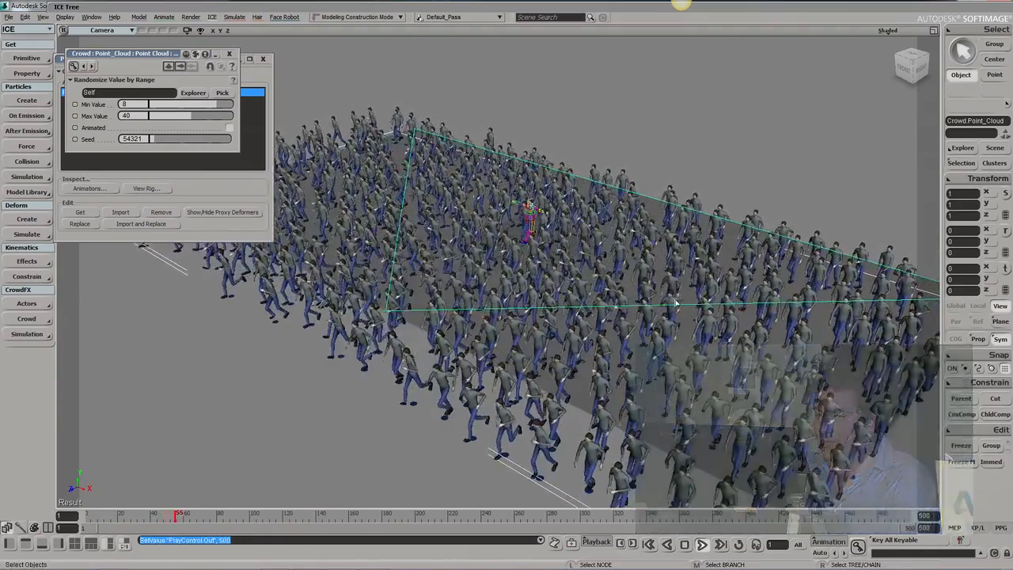
- Review the crowd's varied speeds from another angle, replay the simulation, stop it and return to the first frame
right_drag(595, 331, 581, 349)
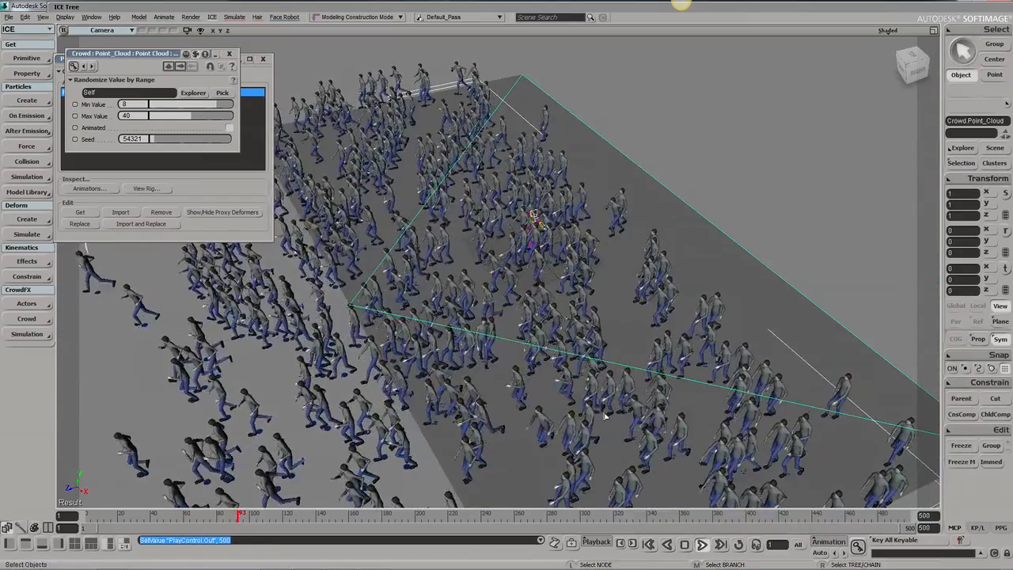
middle_click(702, 547)
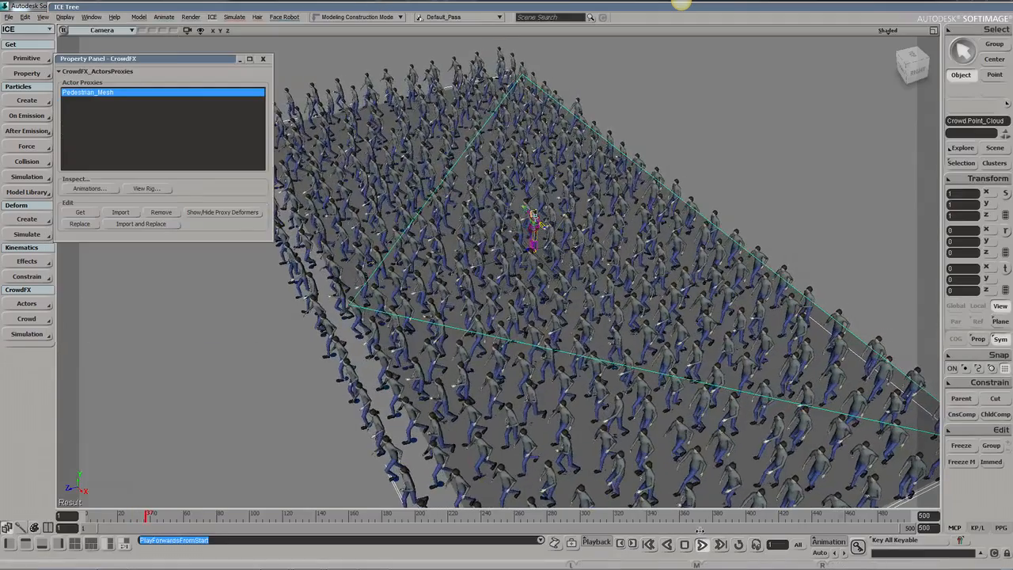
click(684, 544)
click(650, 543)
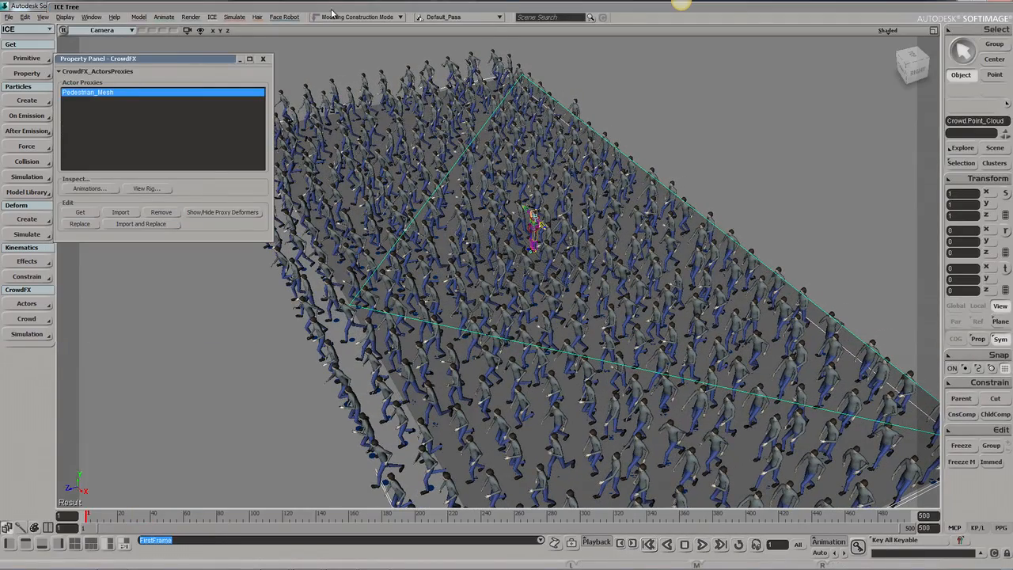
- Move the ICE Tree window aside and create a null displayed as Rings with a size of 50
drag(332, 14, 396, 342)
click(26, 57)
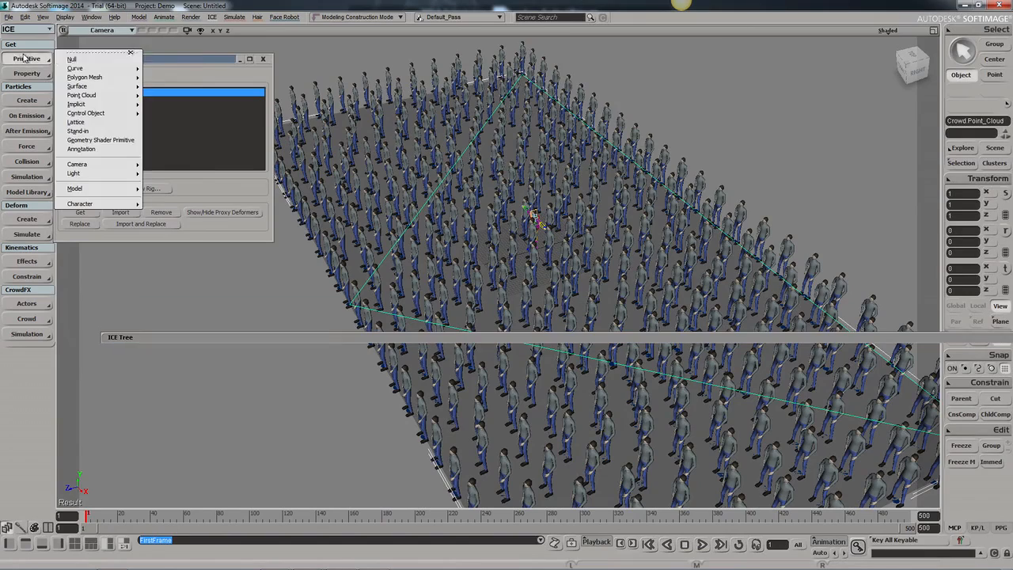
click(91, 60)
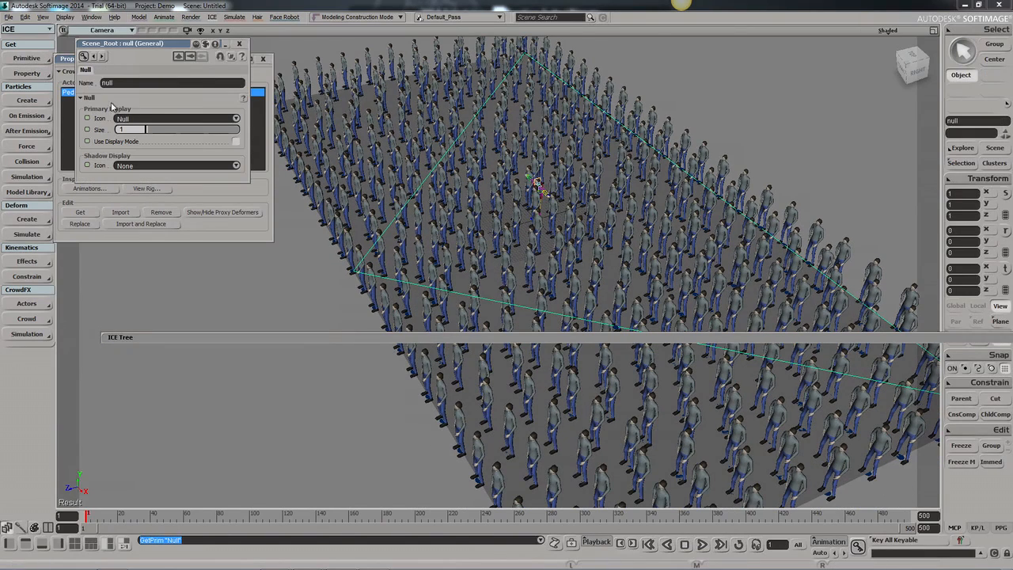
click(175, 118)
click(153, 129)
drag(152, 131, 246, 136)
- Translate the null to the side of the crowd and expand the ICE Tree window below the crowd view
key(v)
drag(566, 203, 225, 372)
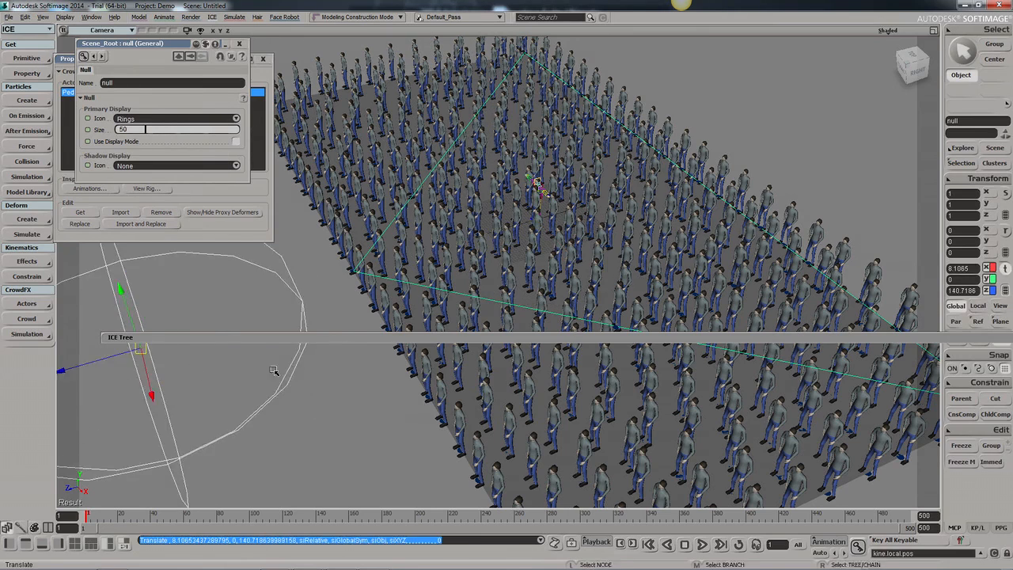
key(s)
middle_drag(226, 372, 406, 268)
right_drag(406, 268, 440, 257)
double_click(374, 340)
drag(374, 340, 327, 274)
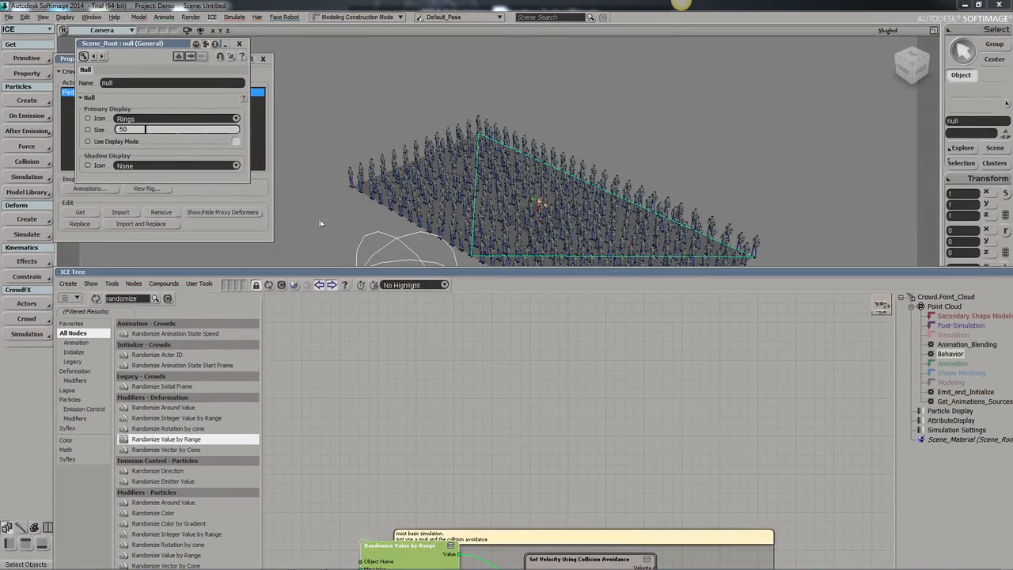
- Rename the null as DieNULL and close its properties
click(155, 82)
text(DieNULL)
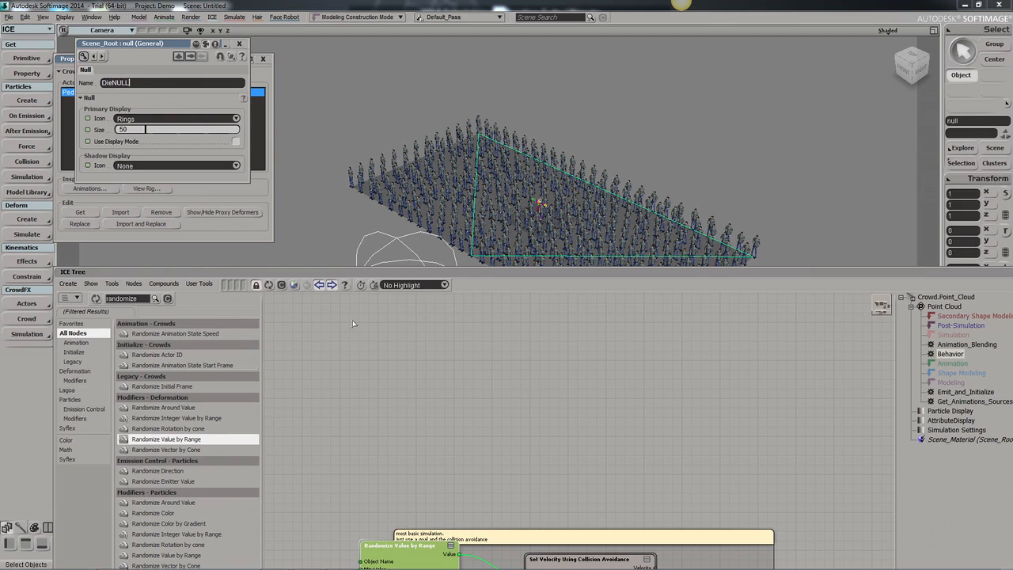
click(240, 44)
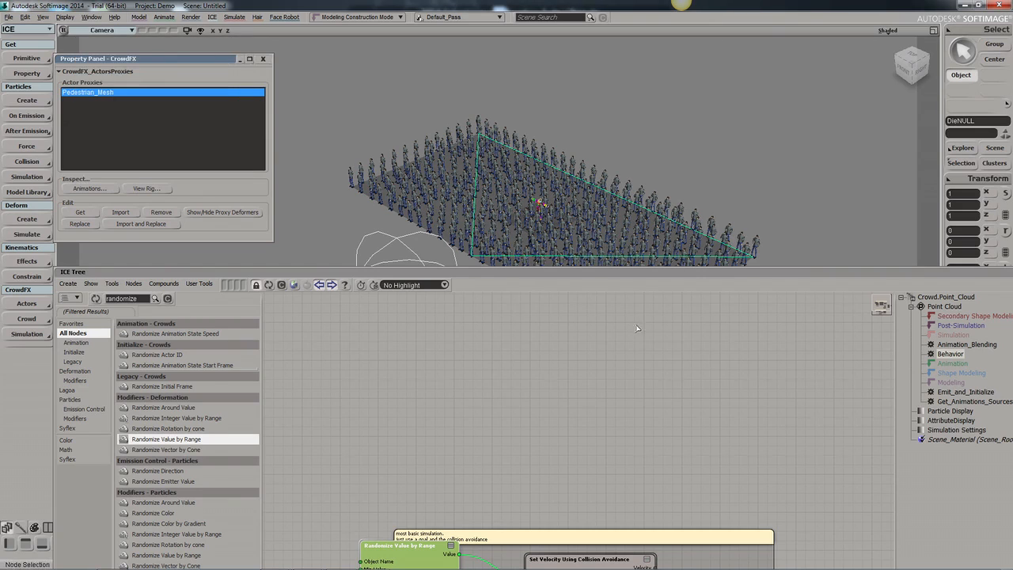
- Reposition the ICE Tree window over the viewport and open the crowd's Get_Animations_Sources tree
drag(631, 272, 462, 6)
drag(554, 13, 663, 22)
click(927, 153)
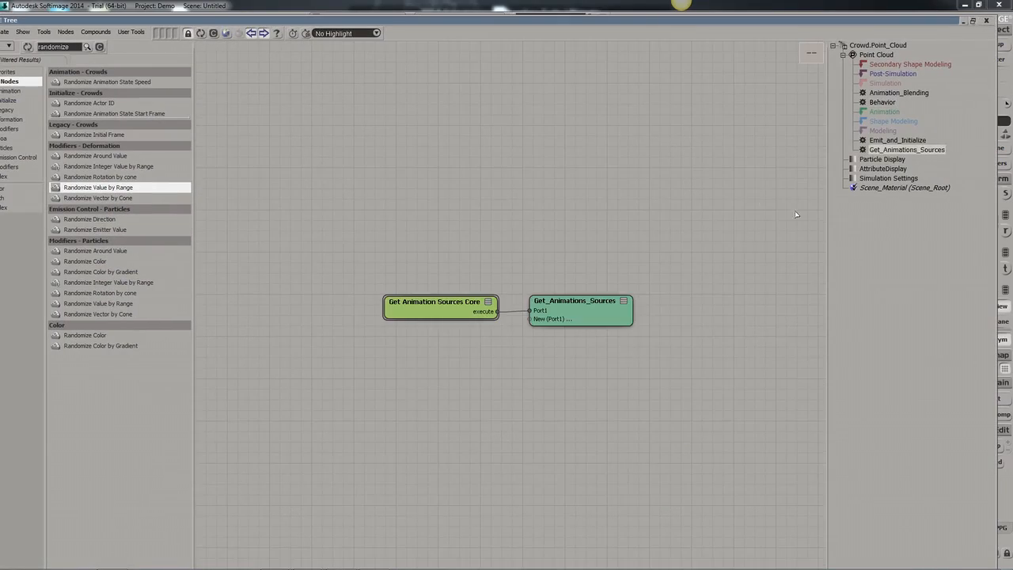
drag(132, 18, 175, 24)
- Search the nodes for "initi" and add Initialize Crowd Attributes to the Emit_and_Initialize tree
double_click(110, 55)
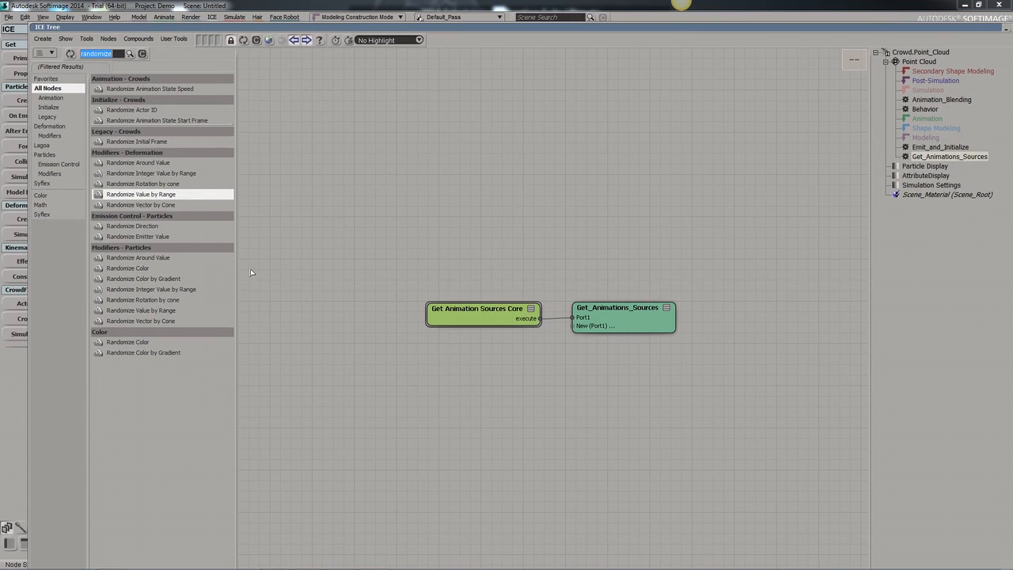
text(initi)
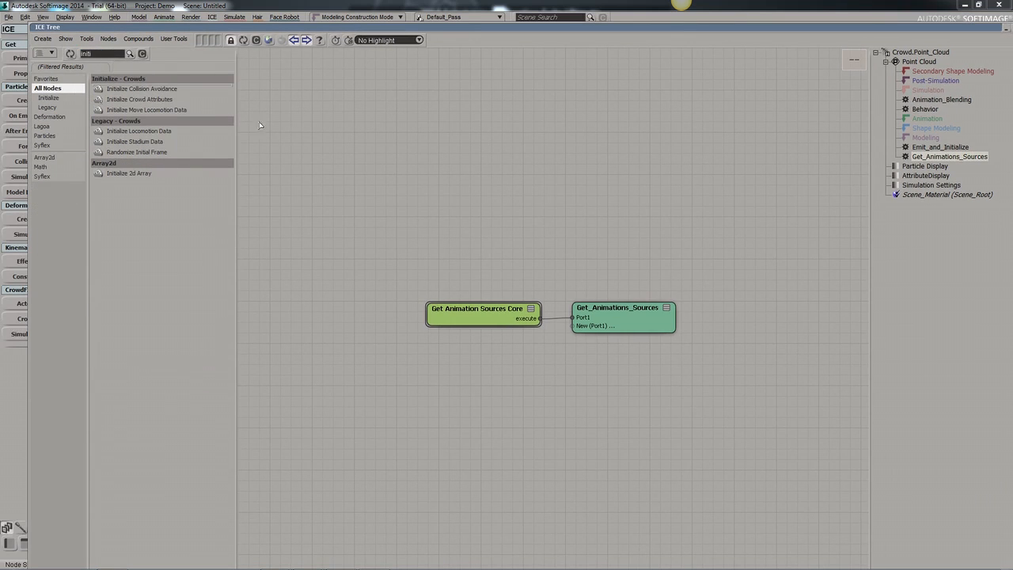
drag(129, 101, 407, 382)
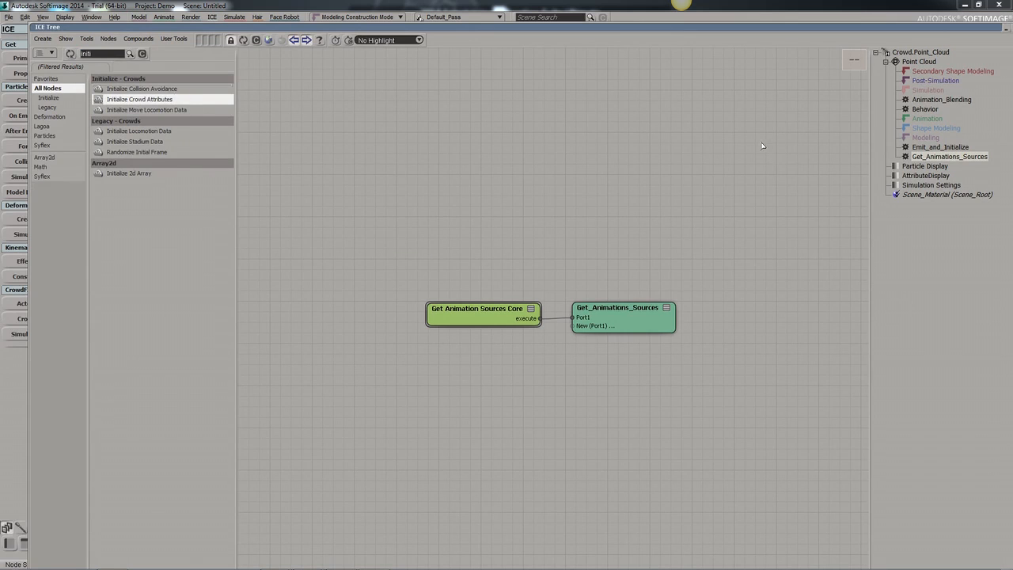
click(932, 147)
scroll(392, 312, down, 5)
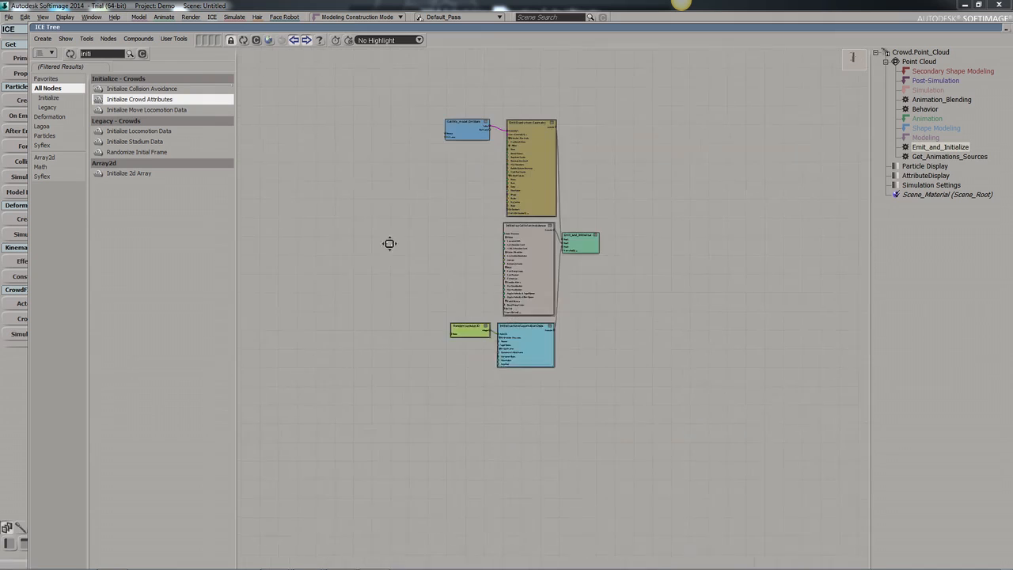
drag(162, 100, 460, 379)
scroll(557, 261, up, 1)
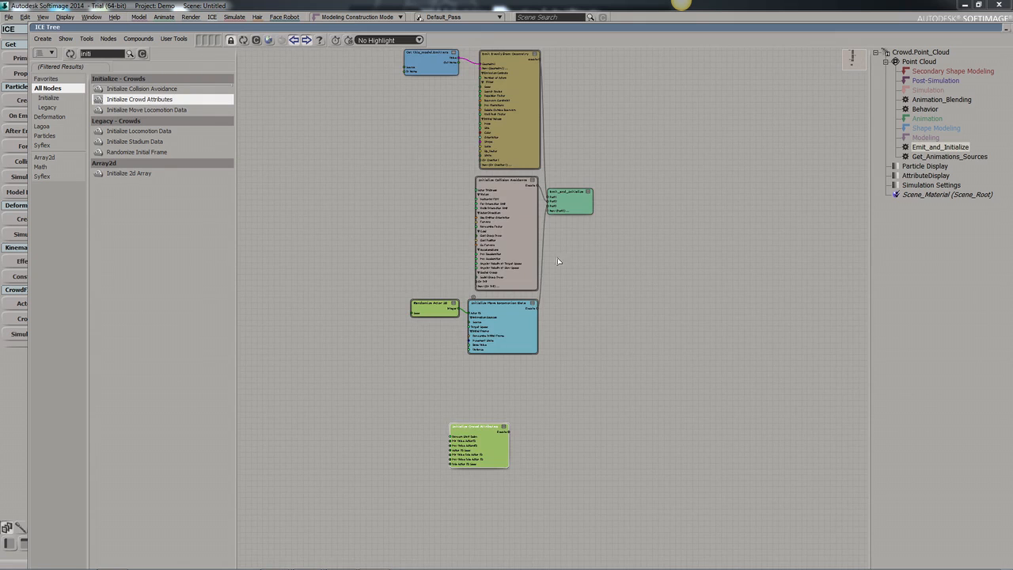
- Move the Emit_and_Initialize node lower and connect the Execute output of Initialize Crowd Attributes to its new port
drag(570, 213, 597, 445)
scroll(543, 394, up, 3)
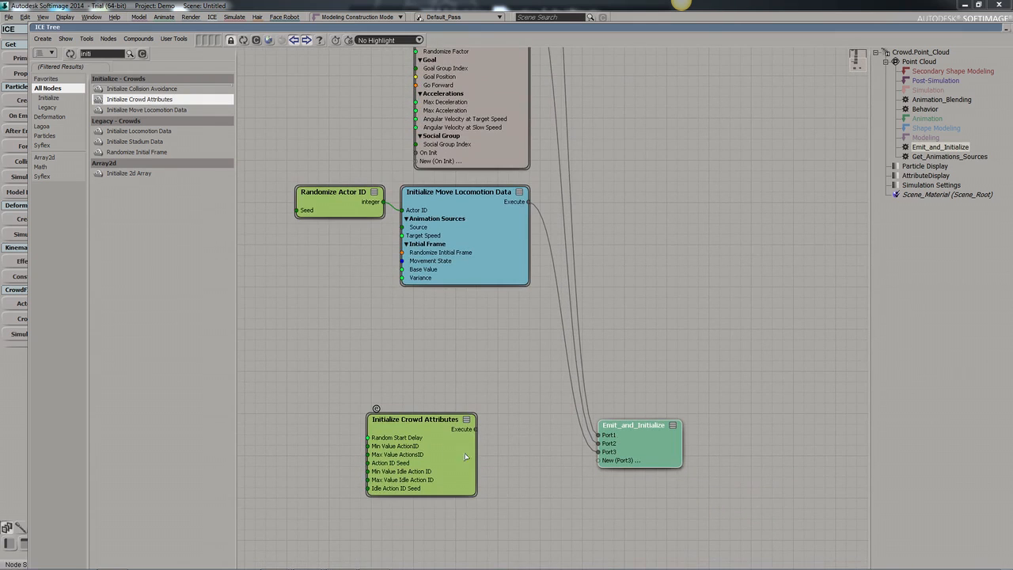
drag(476, 430, 600, 465)
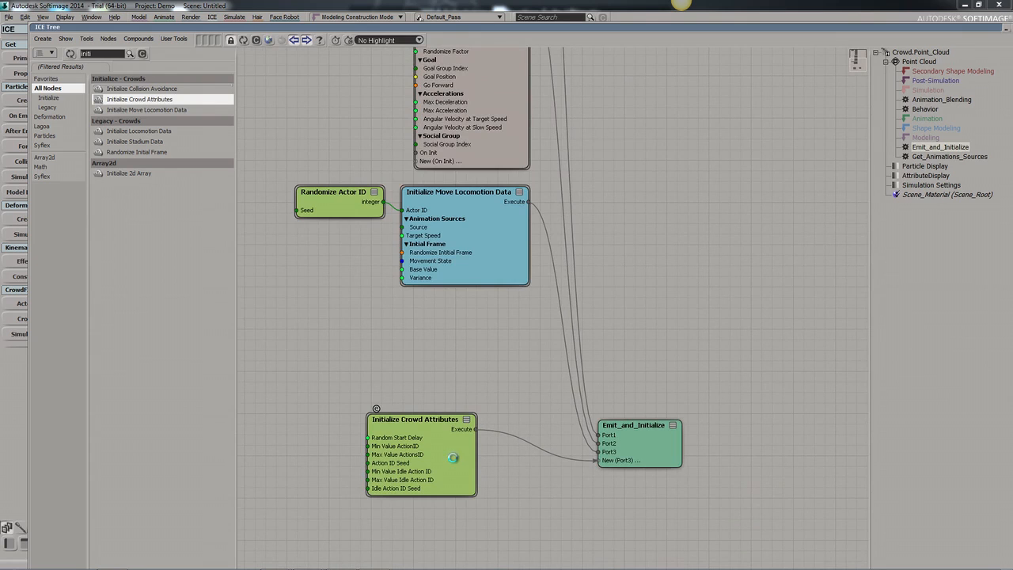
- Inspect the CFX_ActorIsDead data node inside the Initialize Crowd Attributes compound, and exit the compound
click(376, 409)
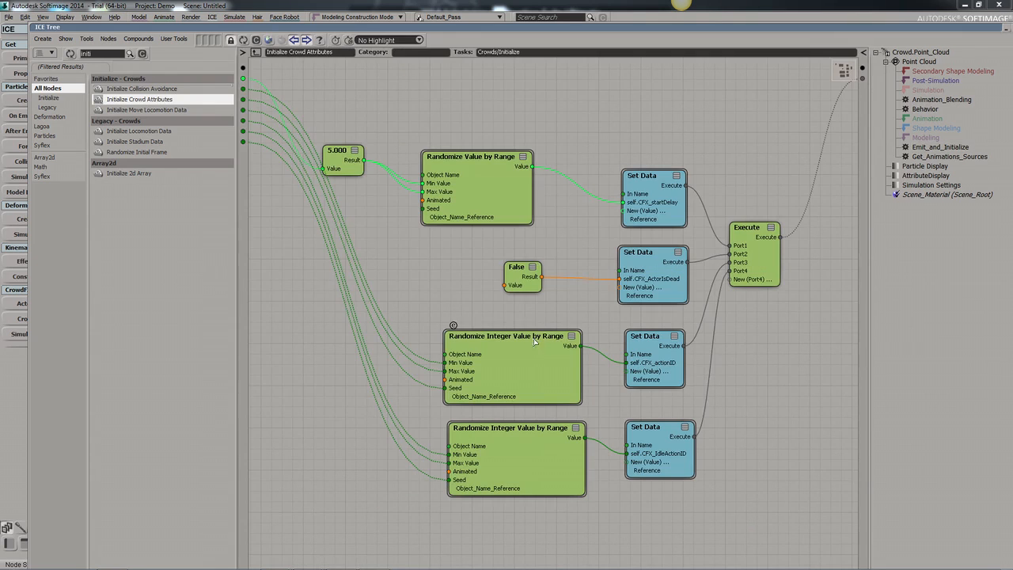
drag(643, 278, 641, 274)
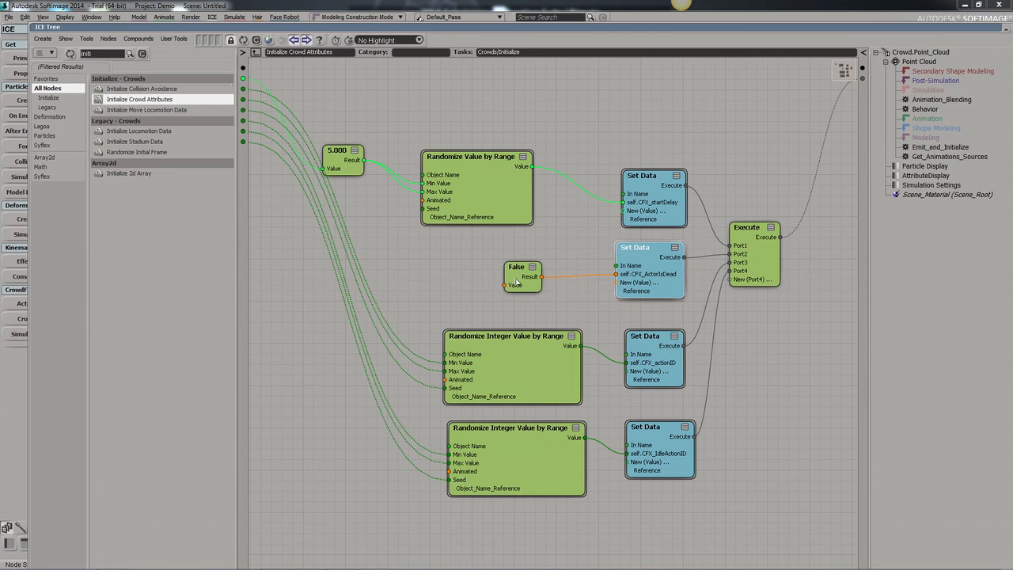
middle_drag(385, 105, 366, 135)
click(254, 54)
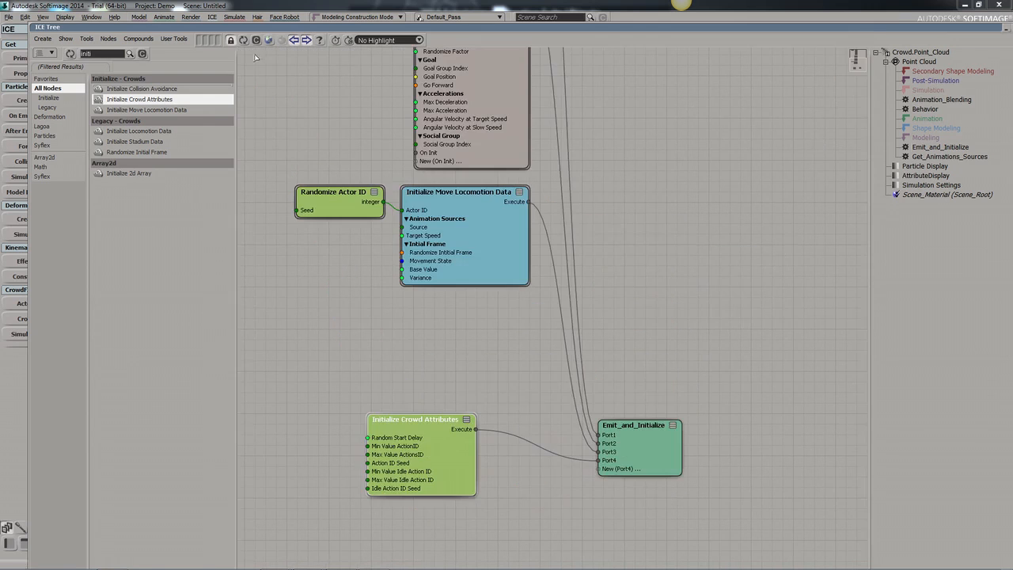
- Open the Behavior ICE tree, search the nodes for "test" and add Test Inside Null above the idle-switch group
scroll(590, 251, down, 2)
middle_drag(567, 208, 597, 303)
middle_drag(683, 156, 680, 211)
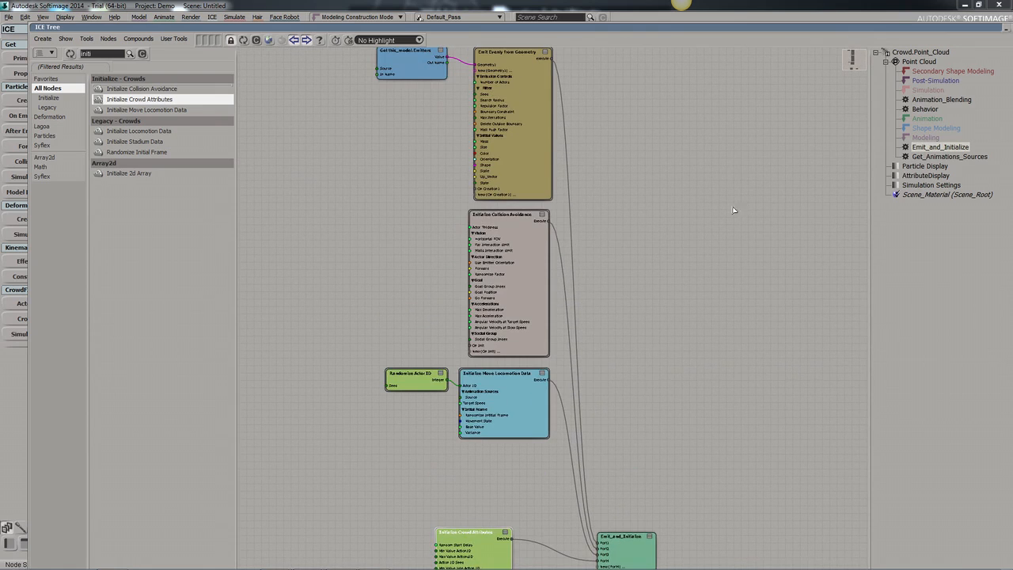
click(929, 113)
middle_drag(602, 251, 596, 231)
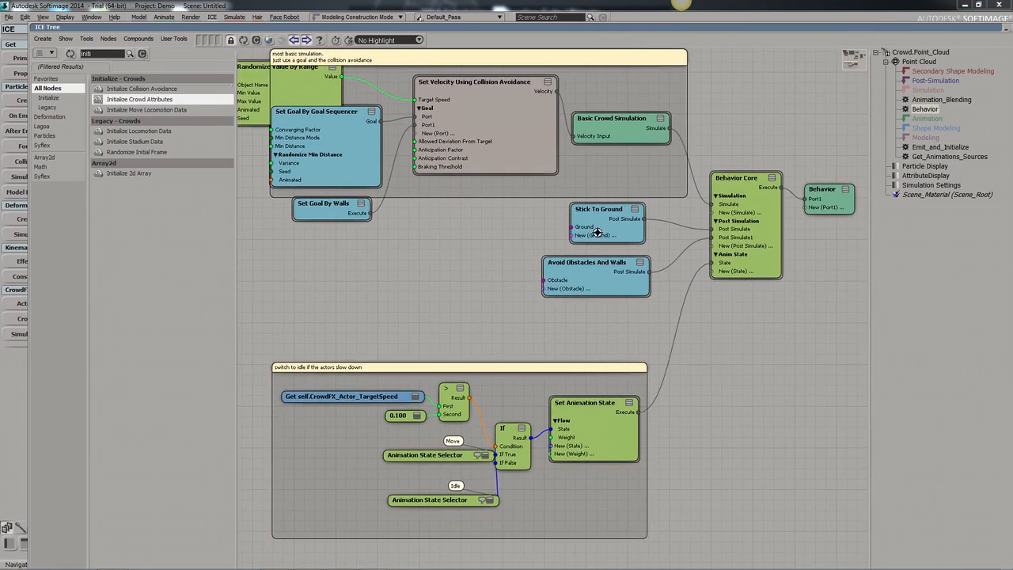
scroll(545, 258, down, 2)
middle_drag(548, 362, 540, 343)
mouse_move(582, 379)
mouse_down()
mouse_move(568, 369)
mouse_move(583, 376)
mouse_up()
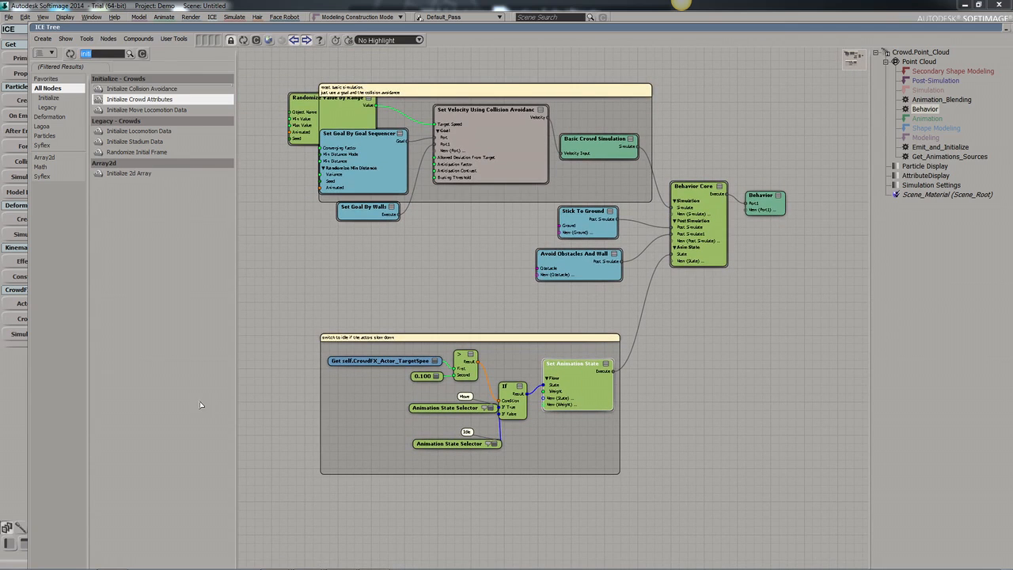
text(test)
drag(116, 194, 290, 272)
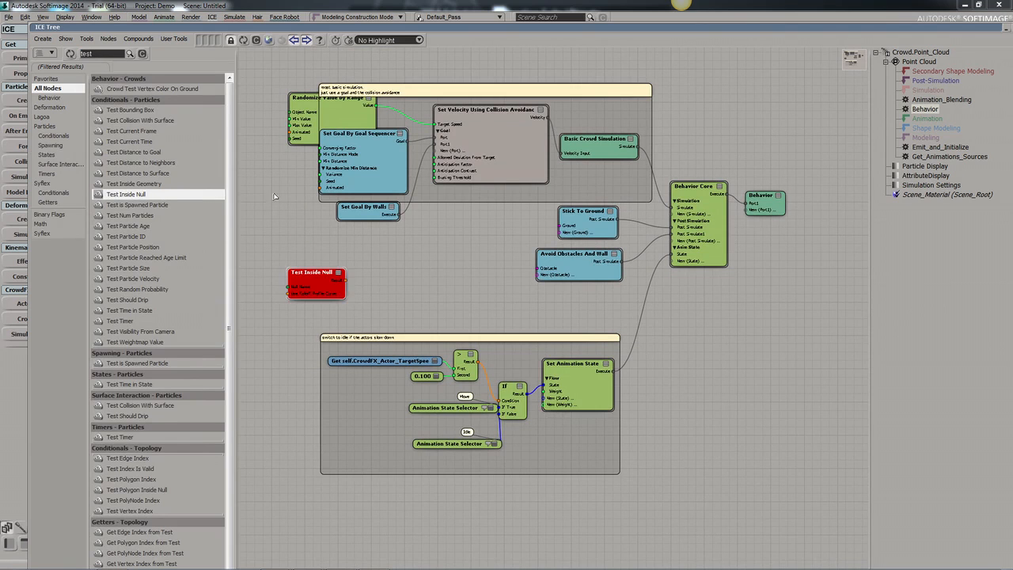
- Lower the ICE Tree window, bring DieNULL into the tree and connect its Out Name to Null Name on Test Inside Null
drag(262, 30, 313, 288)
key(F3)
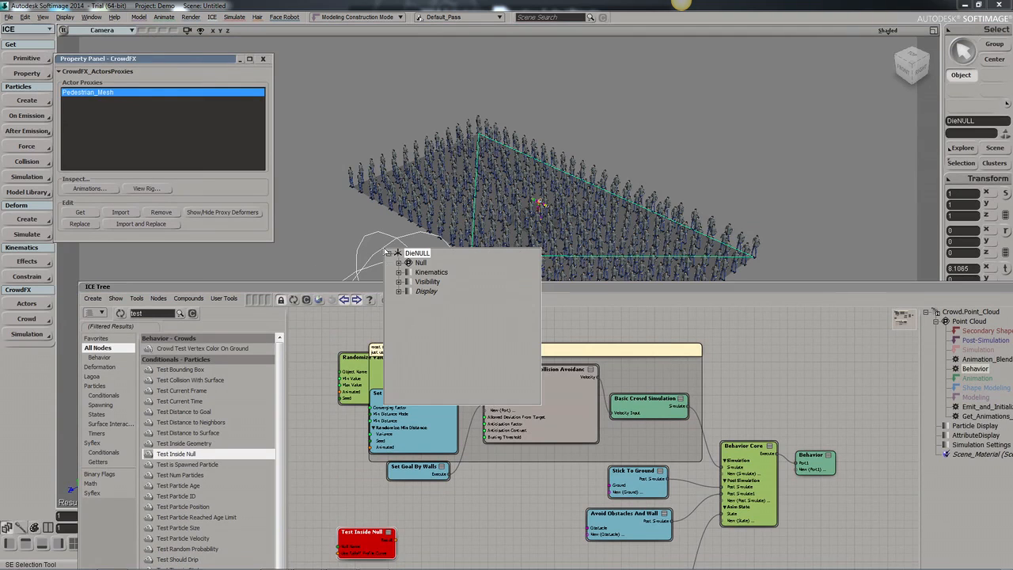
drag(293, 458, 421, 401)
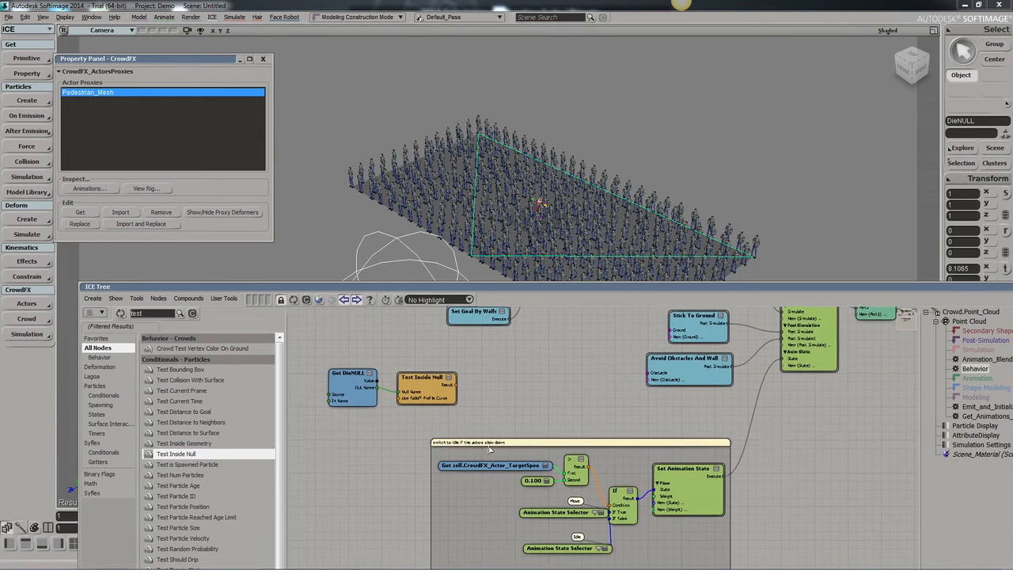
- Find the If node and add it beside Test Inside Null
drag(488, 447, 486, 477)
text(if)
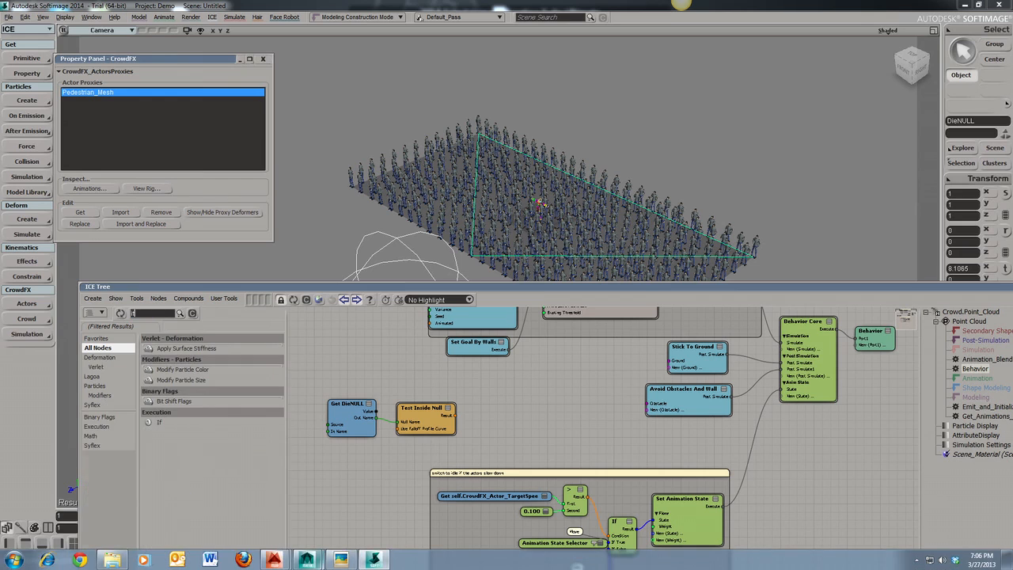
drag(155, 422, 525, 399)
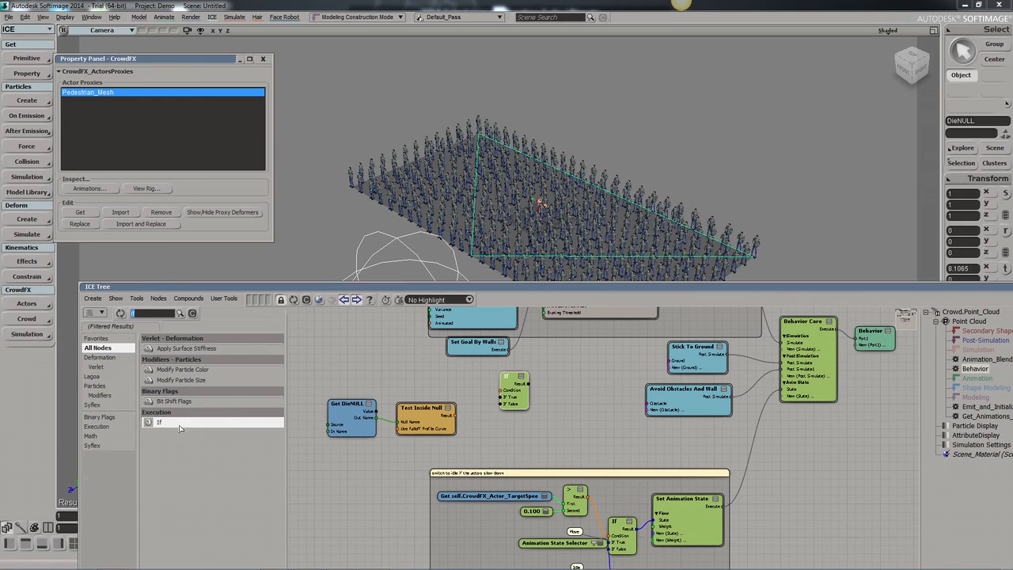
- Add a Get Data node below Get DieNULL and point it to the self.CFX_ActorIsDead attribute
text(get)
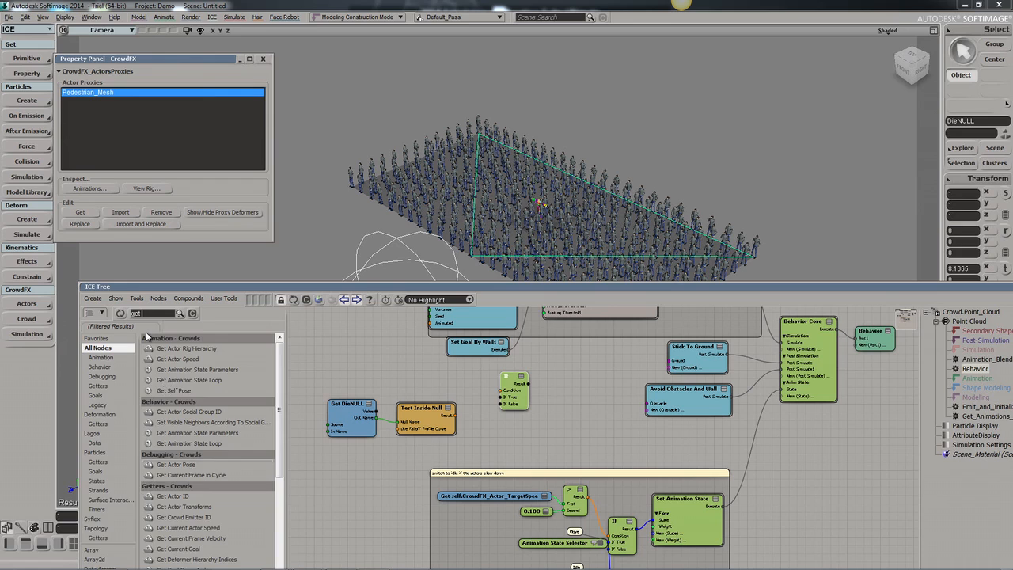
text( da)
drag(167, 348, 337, 473)
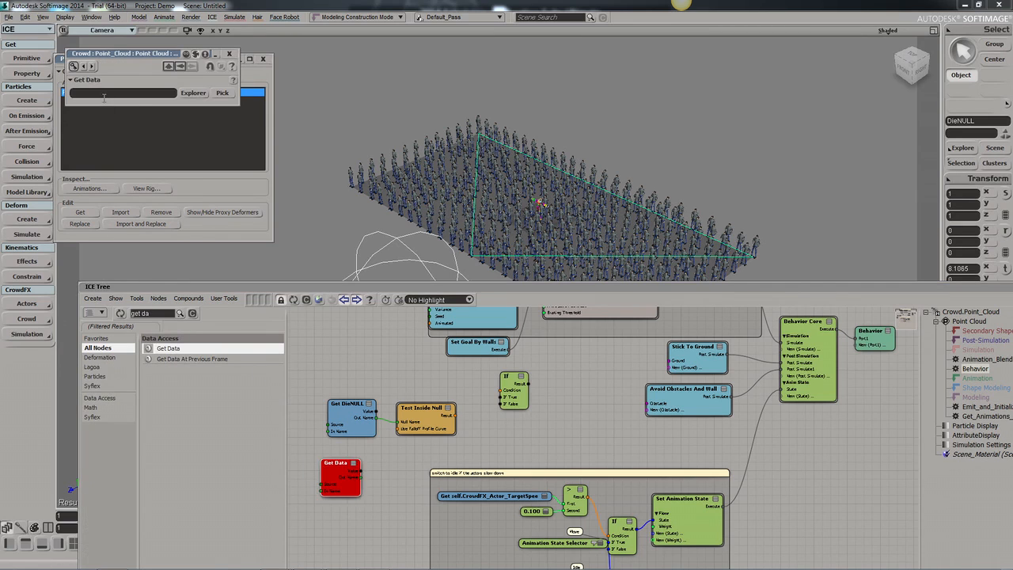
text(self)
key(Return)
click(193, 93)
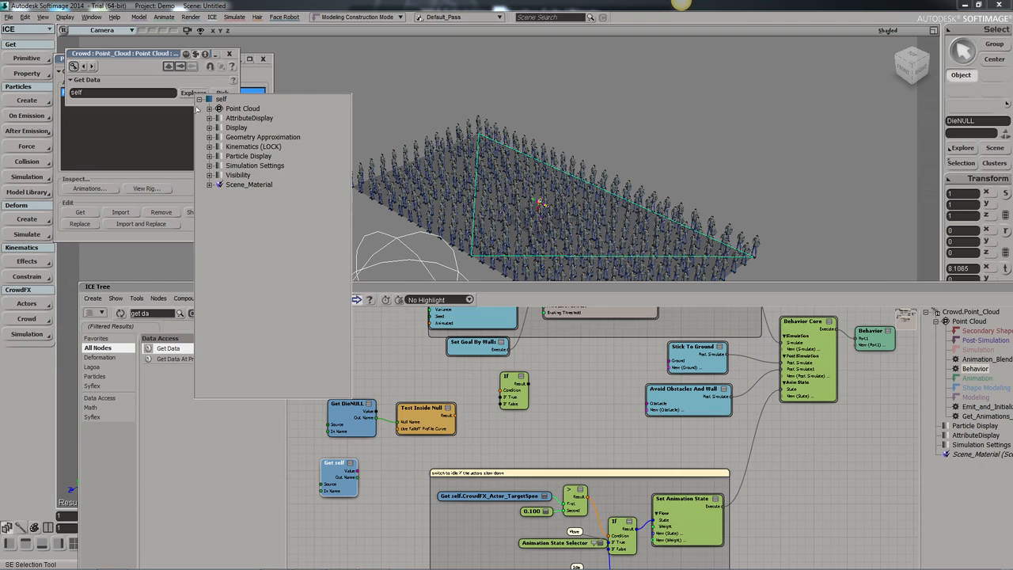
click(209, 109)
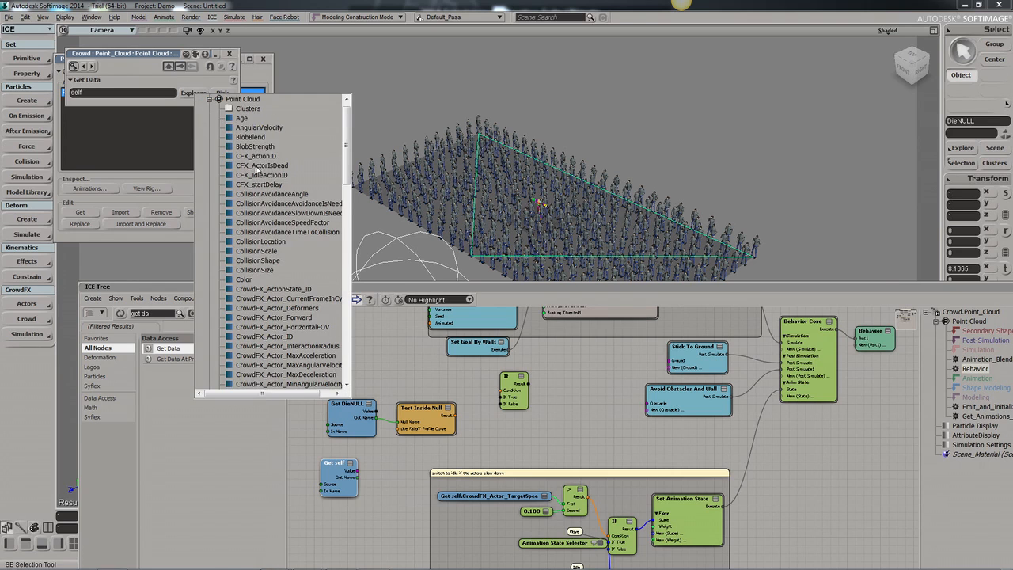
click(258, 167)
- Enlarge the ICE Tree window, add an Or node beside Test Inside Null and connect the test's Result to Value1
click(154, 312)
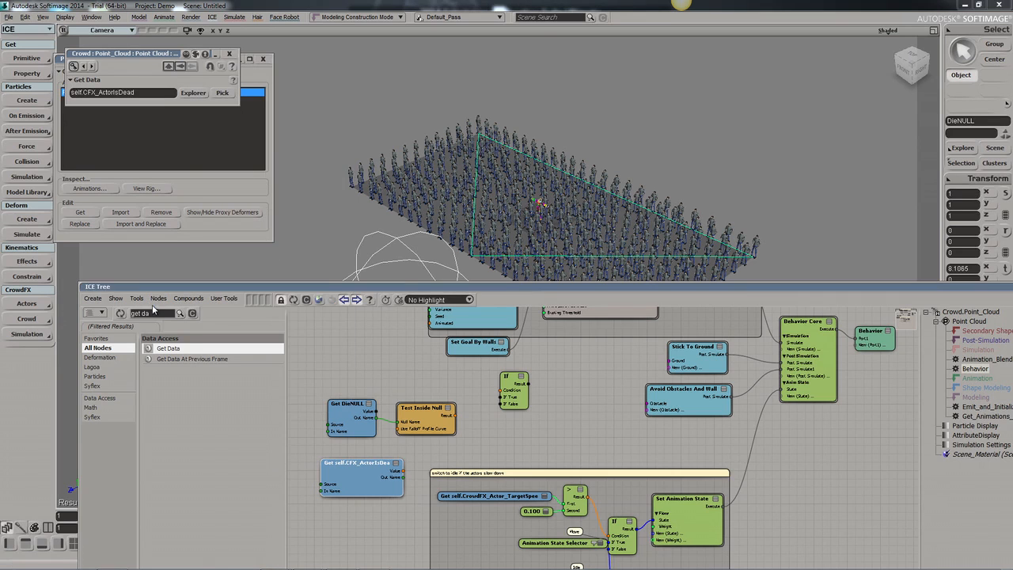
text(or)
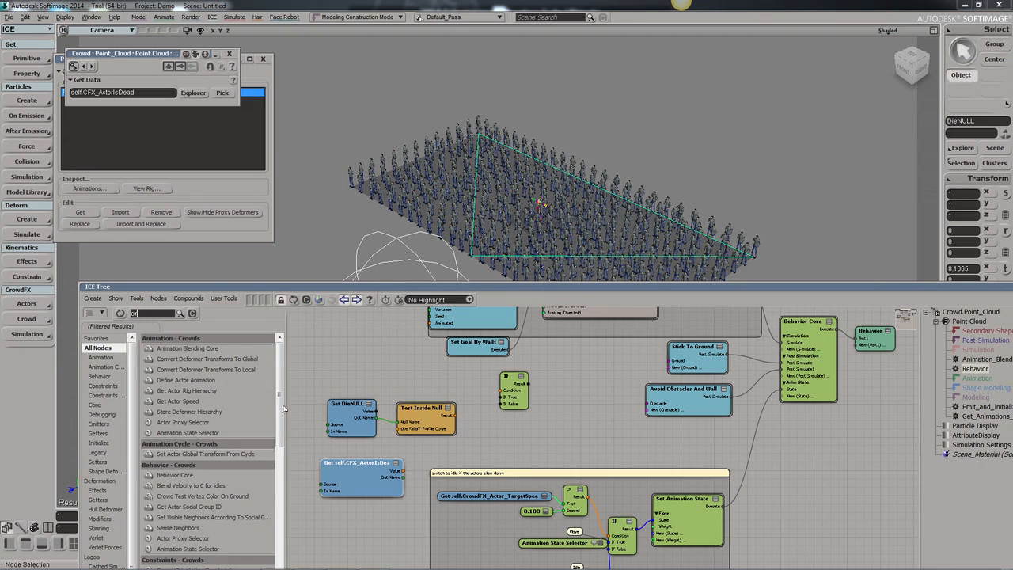
drag(232, 287, 225, 88)
drag(272, 249, 275, 566)
drag(168, 407, 476, 249)
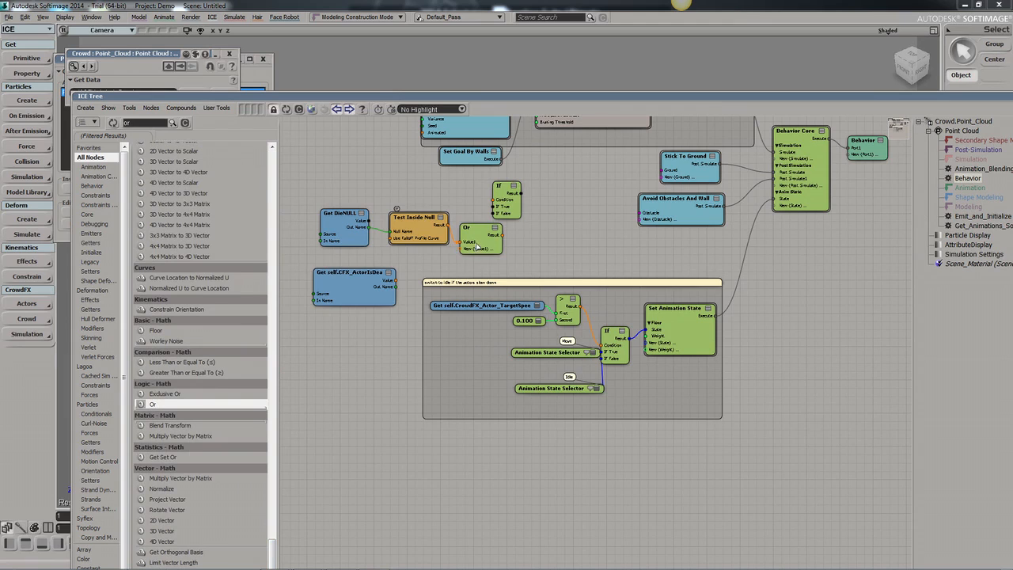
- Connect the Value of Get self.CFX_ActorIsDead to the Or node's second input, and the Or Result to the If node's Condition
drag(393, 281, 469, 249)
drag(501, 214, 502, 255)
mouse_move(502, 255)
middle_down()
mouse_move(532, 296)
mouse_move(506, 269)
middle_up()
drag(506, 269, 552, 274)
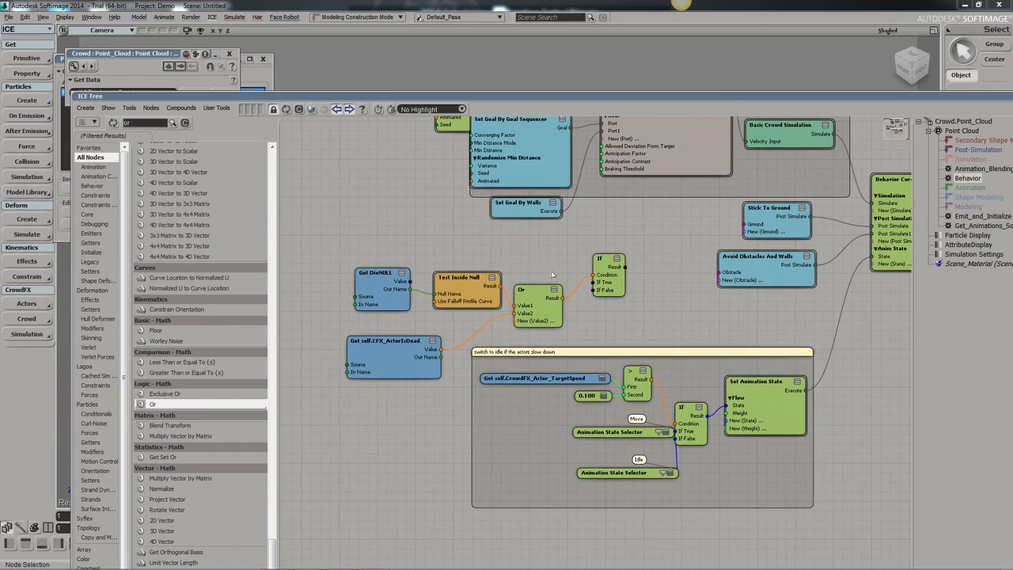
- Shift the idle-switch group down, duplicate its Set Animation State node outside the group and connect the copy's Execute to If True
drag(580, 351, 596, 415)
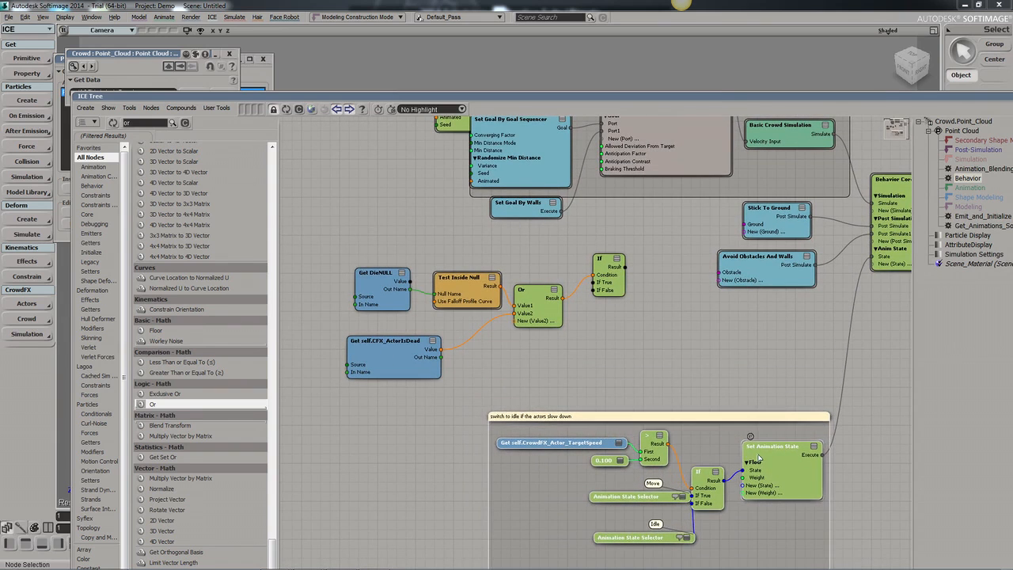
click(782, 491)
key(ctrl+d)
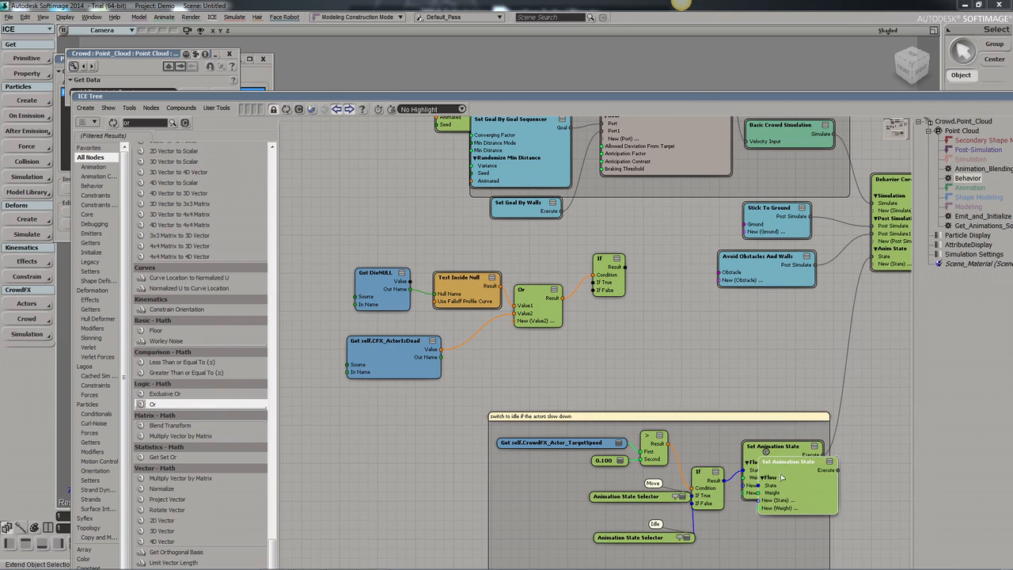
drag(593, 315, 532, 365)
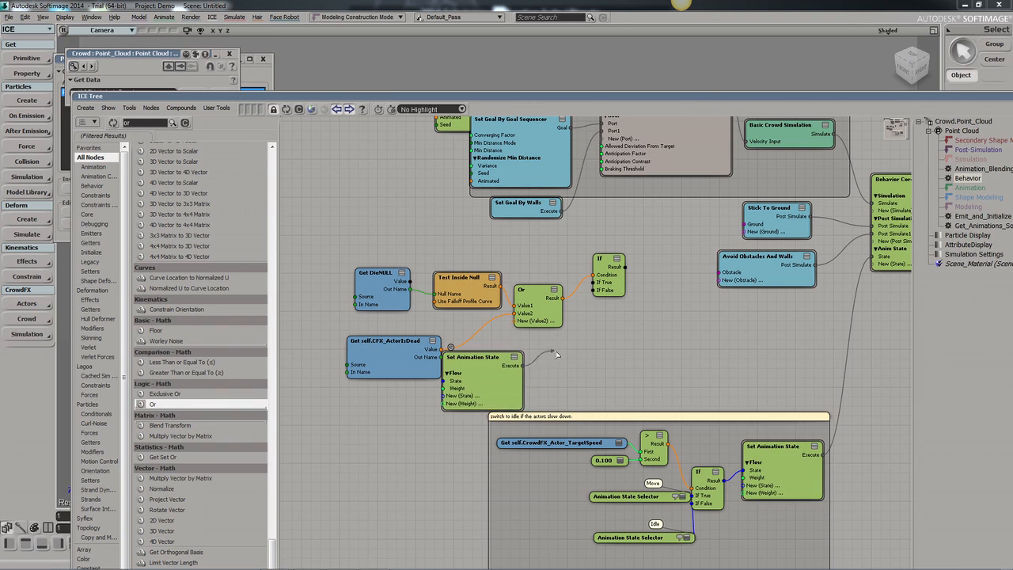
drag(589, 288, 595, 283)
middle_drag(549, 256, 601, 173)
drag(504, 272, 449, 343)
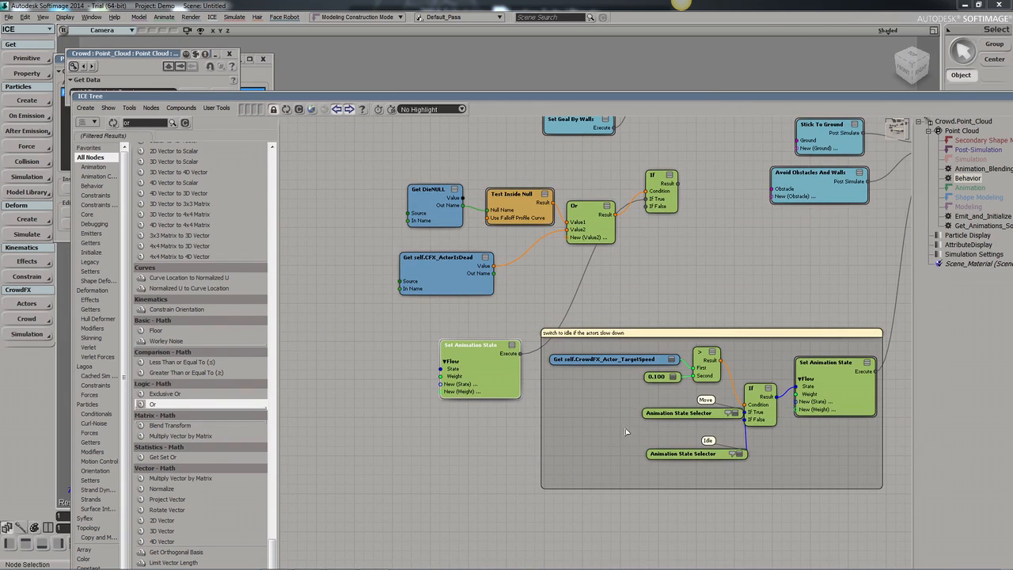
- Duplicate the Move Animation State Selector, connect it to the copied Set Animation State and set its state to Die_State
click(681, 417)
key(ctrl+d)
drag(694, 431, 444, 369)
double_click(344, 391)
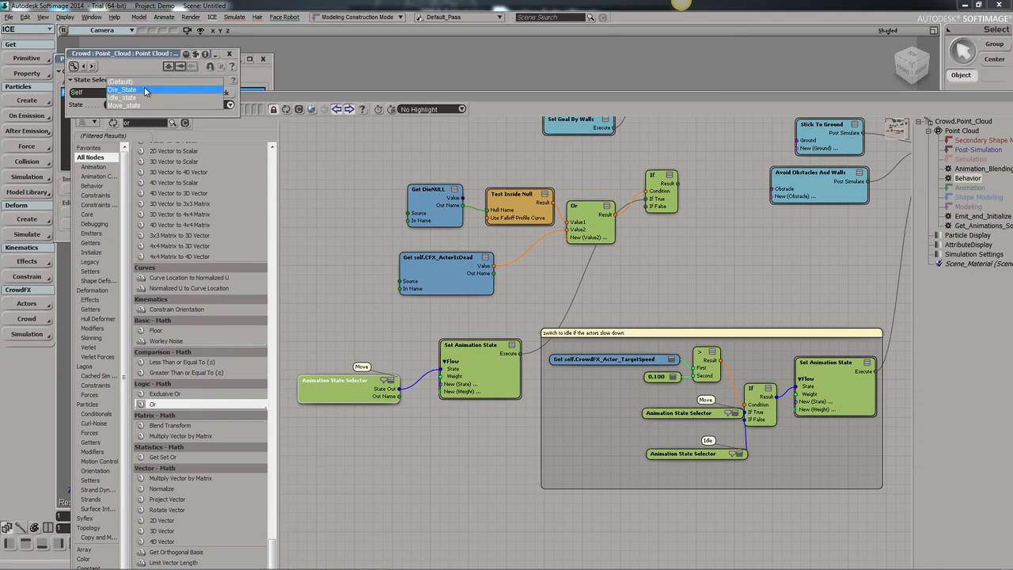
click(229, 54)
- Move the If node toward Behavior Core and connect the idle-switch group's Set Animation State Execute to its If False input
key(s)
drag(377, 265, 369, 252)
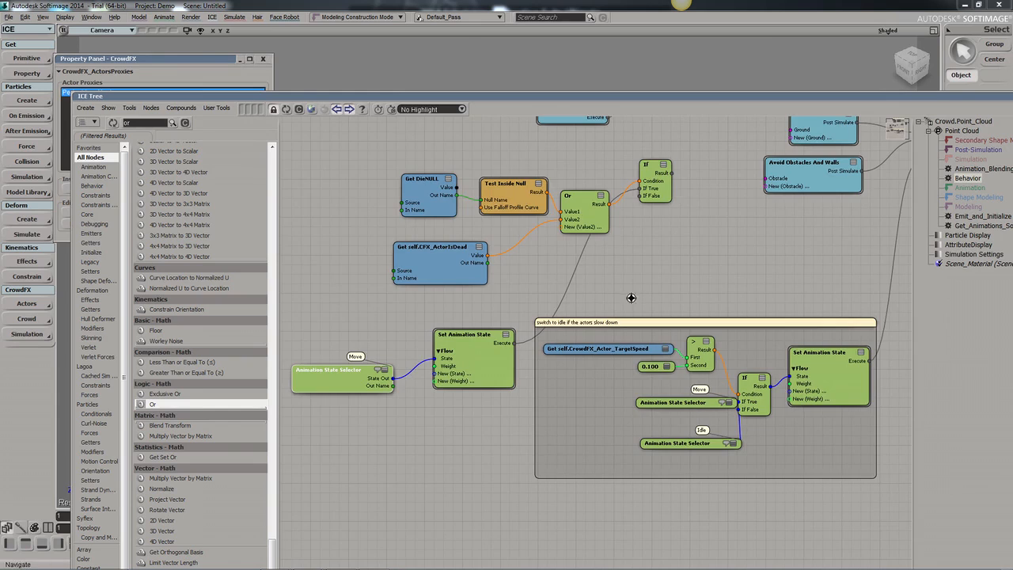
drag(631, 298, 562, 365)
drag(579, 286, 527, 420)
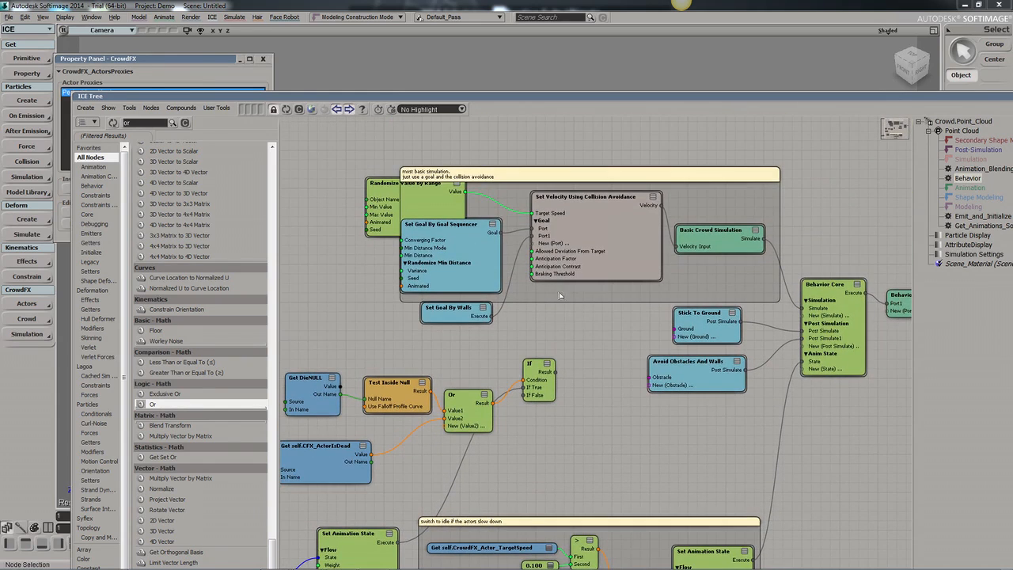
middle_drag(569, 249, 511, 243)
key(s)
drag(528, 326, 558, 223)
middle_drag(515, 305, 482, 296)
drag(570, 285, 640, 258)
key(s)
key(s)
drag(686, 331, 646, 331)
drag(797, 321, 586, 267)
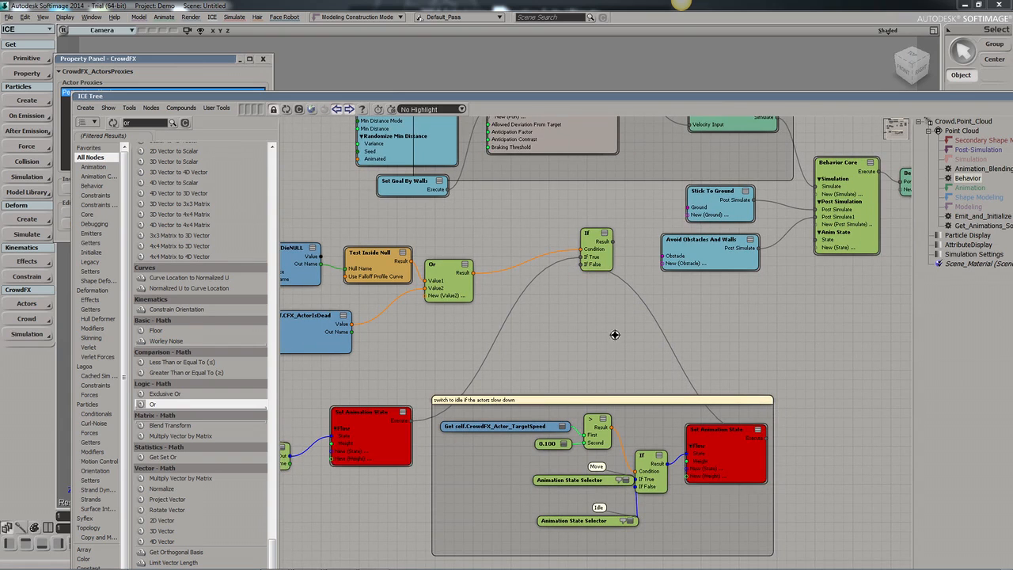
- Connect the If node's Result to the Anim State input of Behavior Core
drag(615, 335, 592, 376)
drag(764, 297, 795, 283)
middle_drag(552, 359, 600, 386)
scroll(559, 383, up, 2)
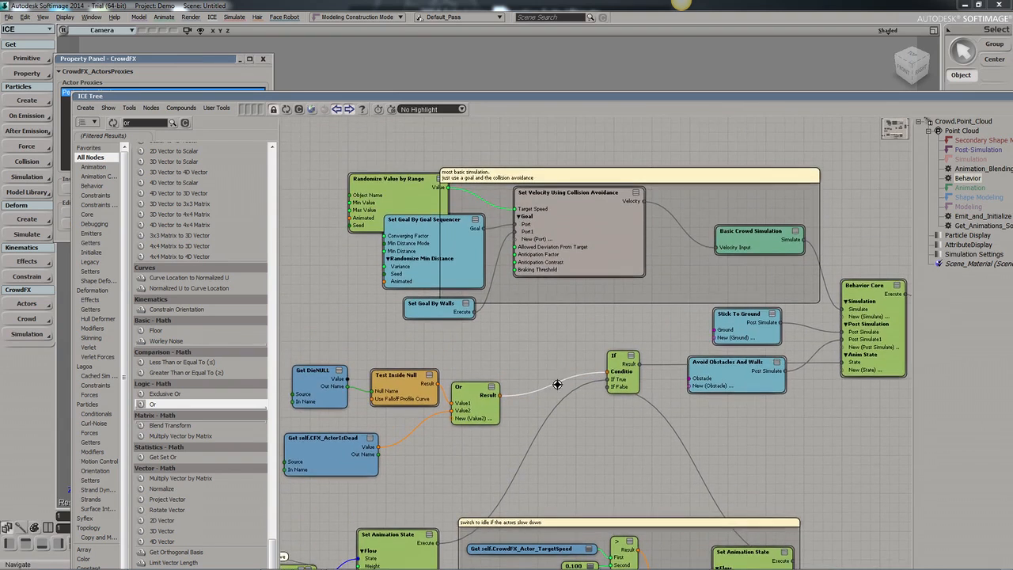
- Insert an If node before Basic Crowd Simulation, with the Or Result on Condition and the collision avoidance Velocity on If False
double_click(152, 124)
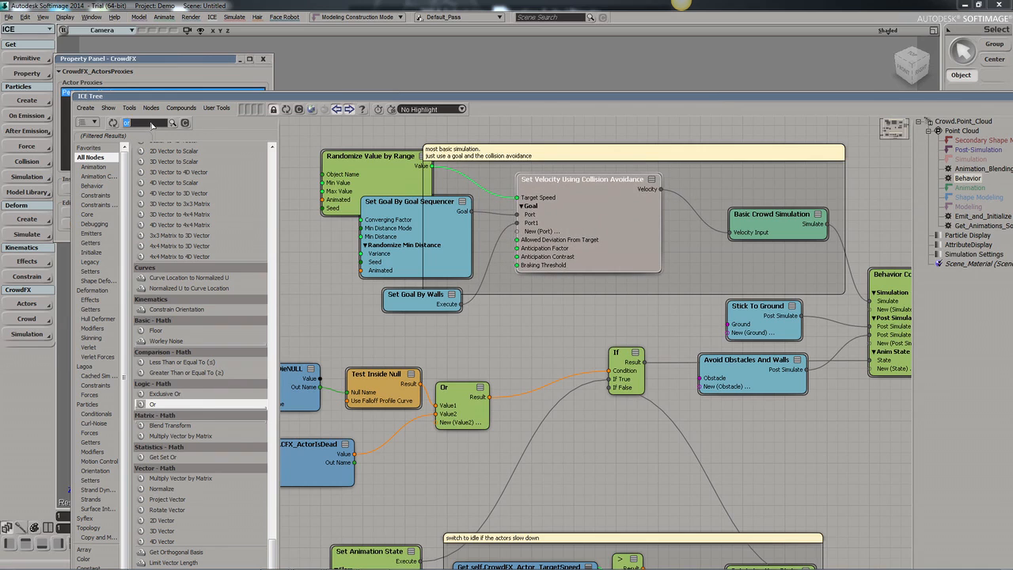
text(if)
drag(158, 234, 734, 232)
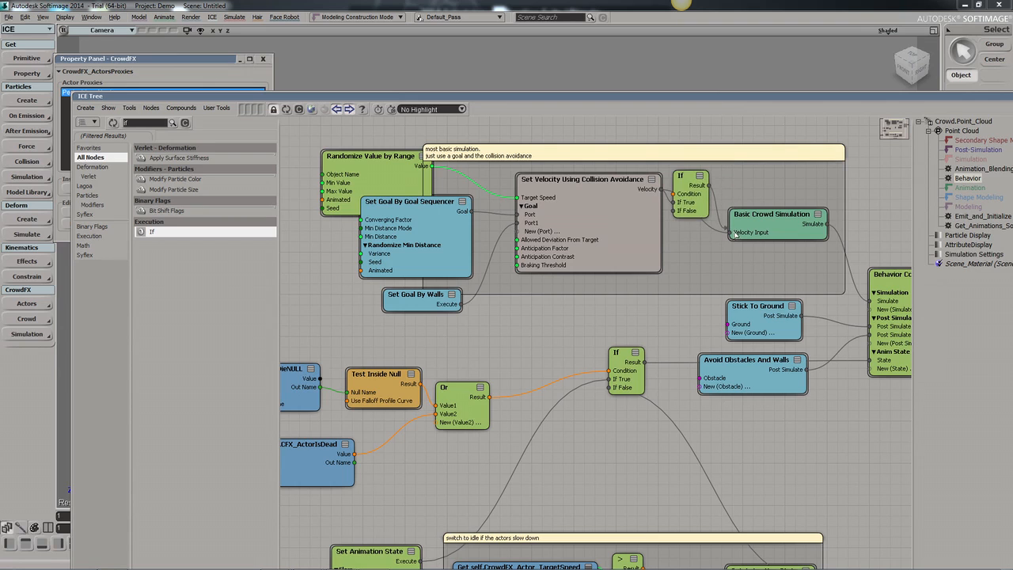
drag(610, 229, 539, 237)
middle_drag(550, 236, 592, 238)
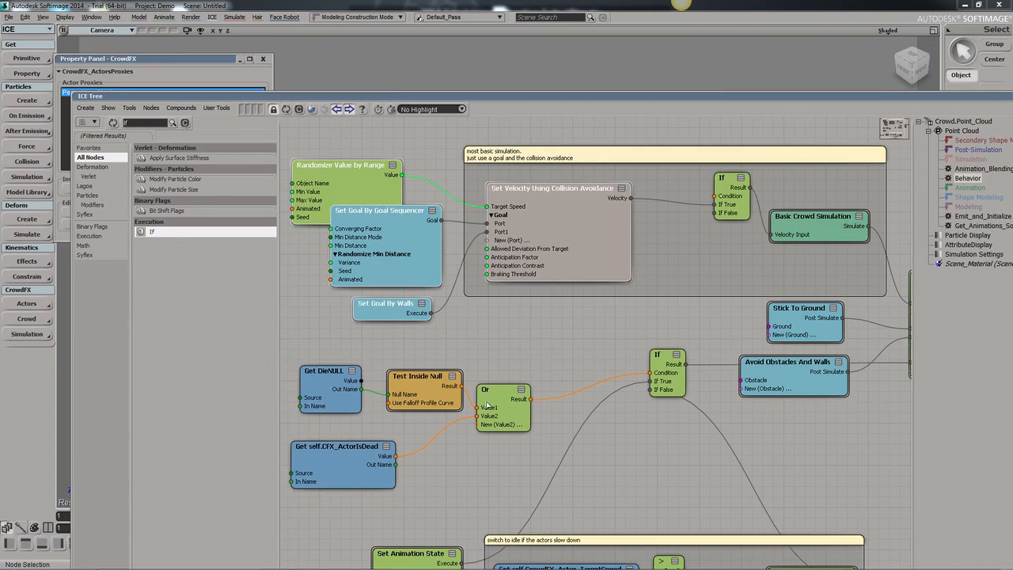
drag(531, 400, 651, 270)
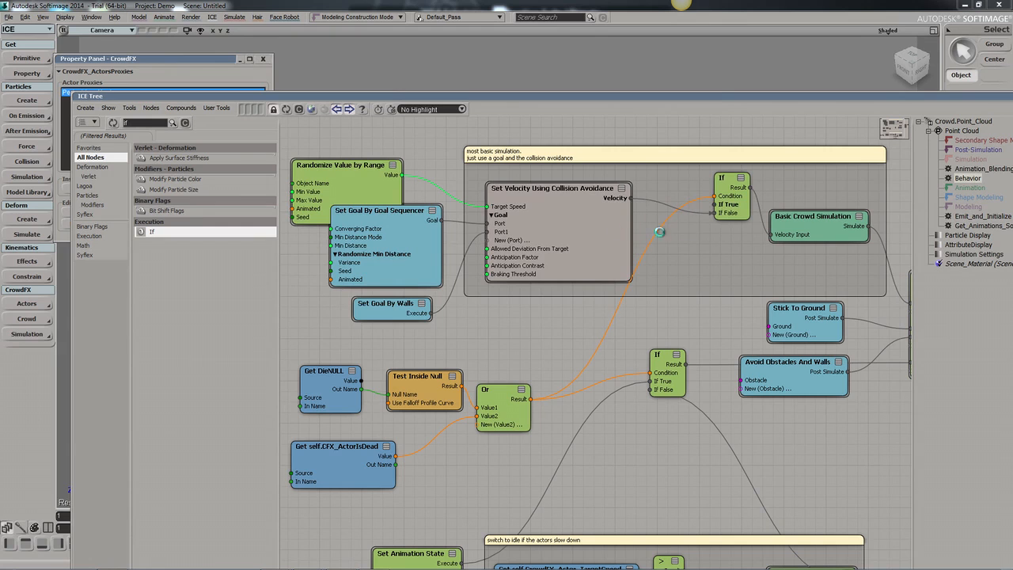
- Add Set Velocity By Speed and Direction, connect its Velocity to If True of the velocity If node, and open its speed and direction settings
text(set)
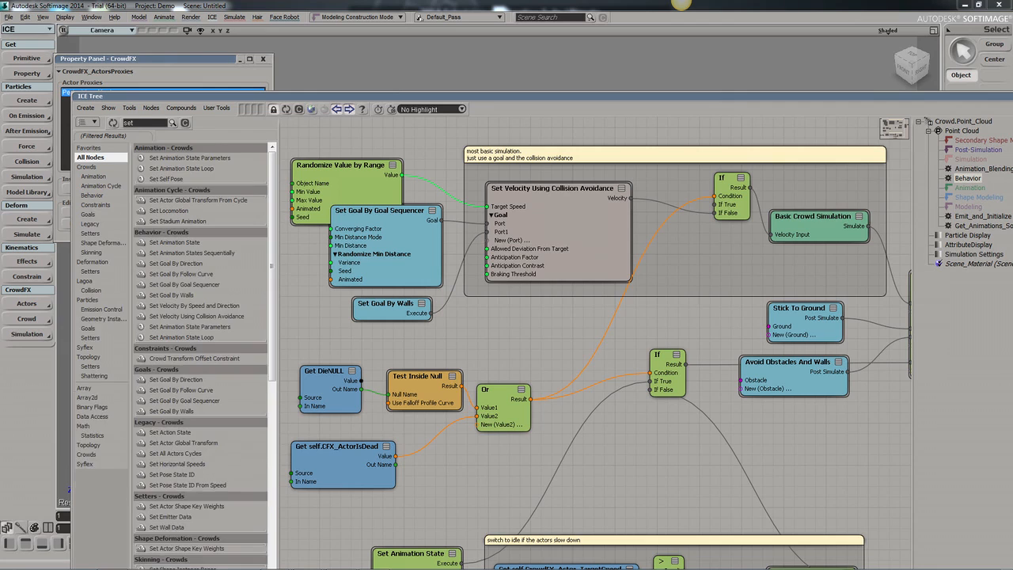
key(BackSpace)
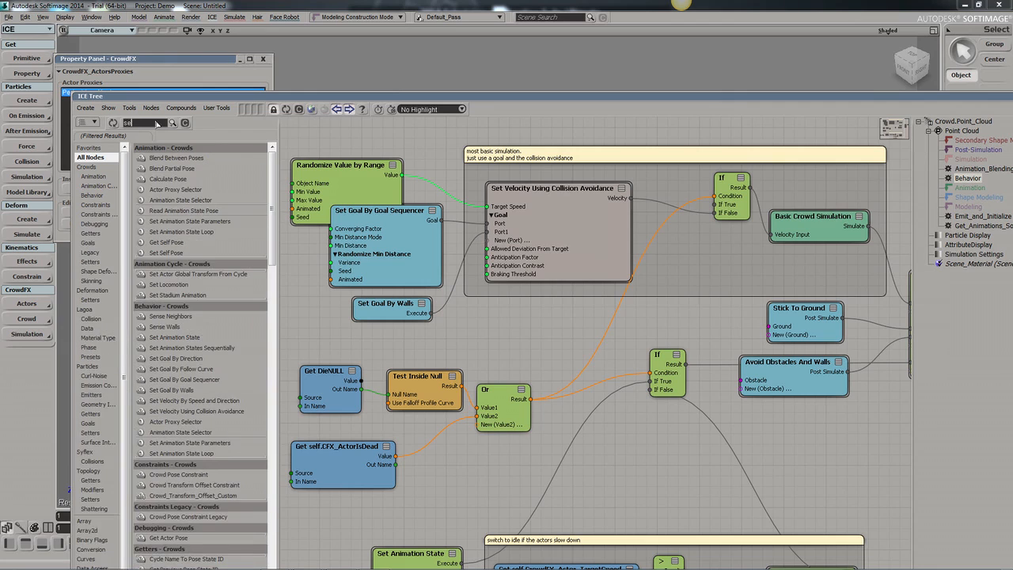
click(185, 123)
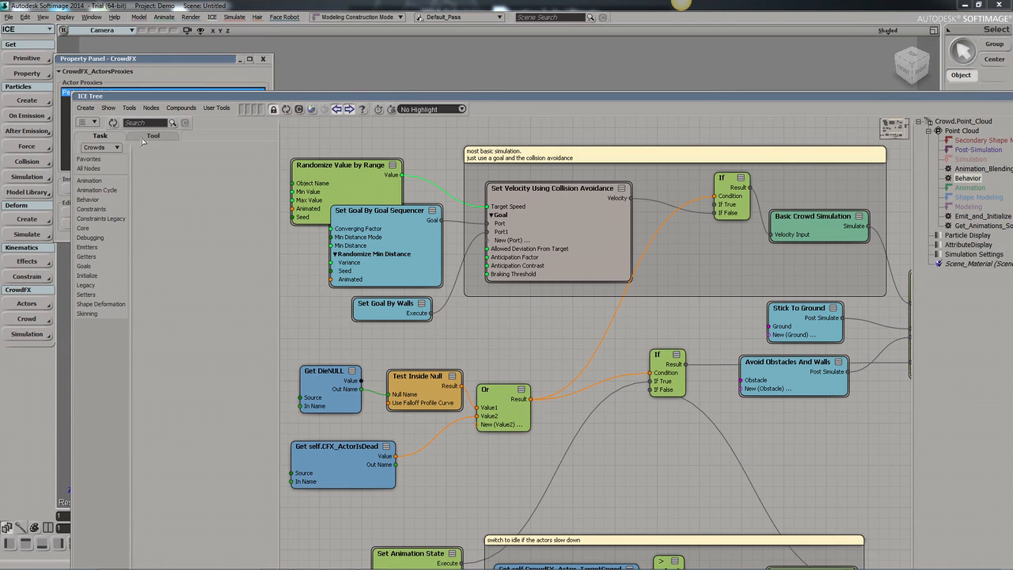
text(velo)
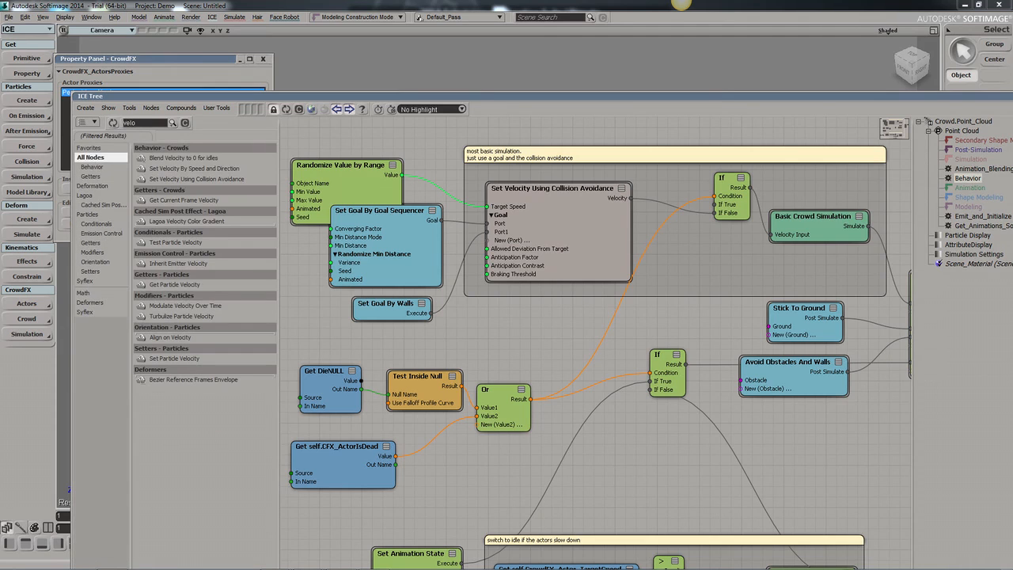
drag(190, 169, 715, 204)
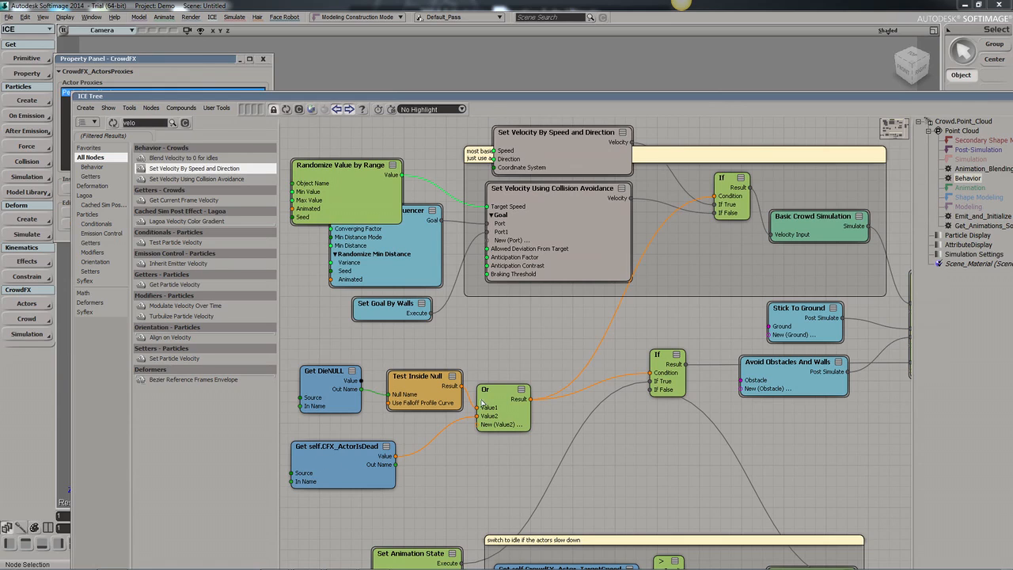
double_click(577, 140)
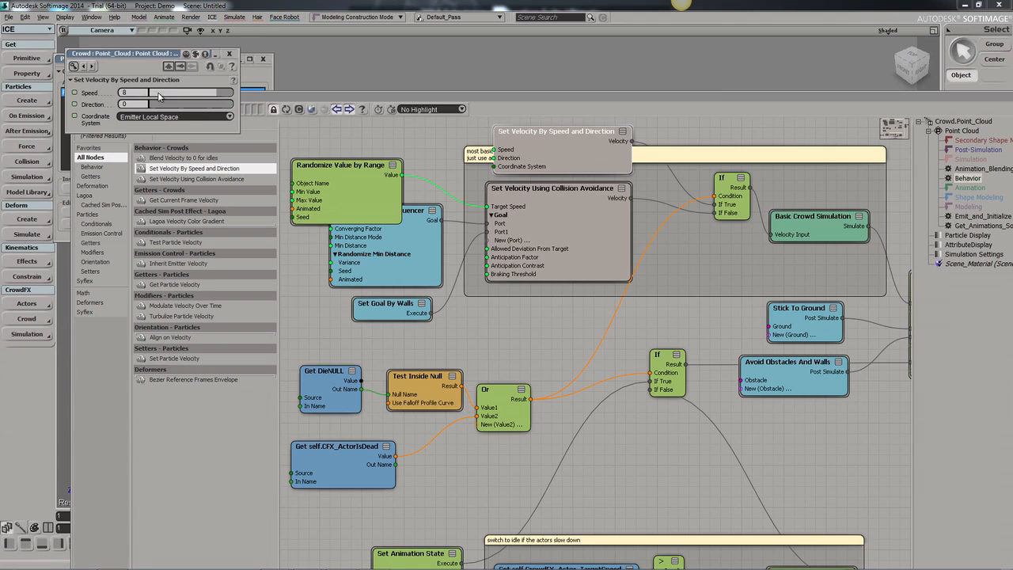
click(230, 54)
- Move Set Velocity By Speed and Direction up and Randomize Value by Range aside to free space in the basic simulation area
middle_drag(498, 275, 531, 266)
drag(581, 151, 587, 111)
middle_drag(555, 217, 563, 212)
drag(390, 165, 310, 140)
middle_drag(398, 280, 488, 310)
- Find the If node and add another one between Randomize Value by Range and Set Velocity Using Collision Avoidance
text(igt)
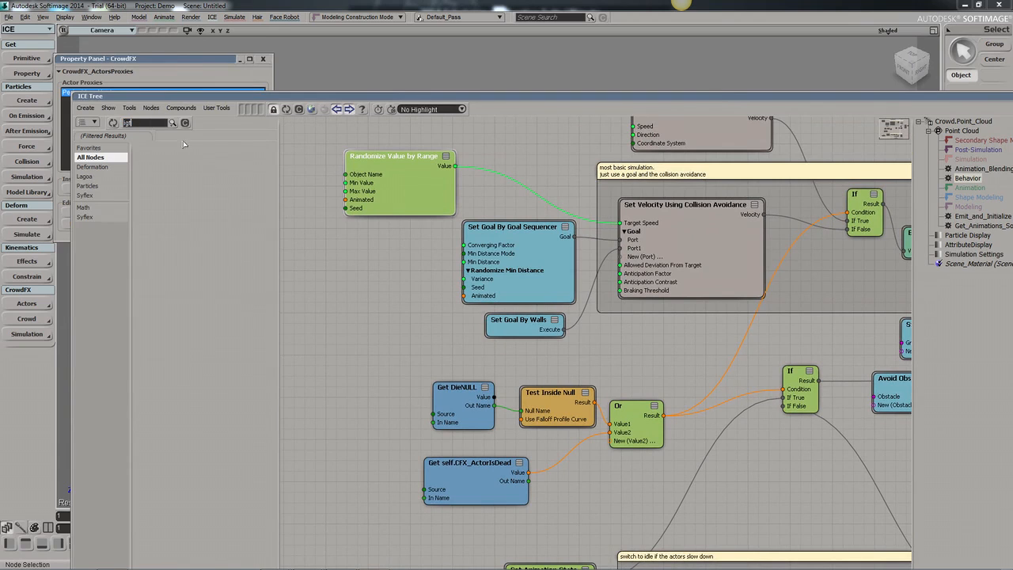
key(BackSpace)
key(BackSpace)
key(BackSpace)
text(if)
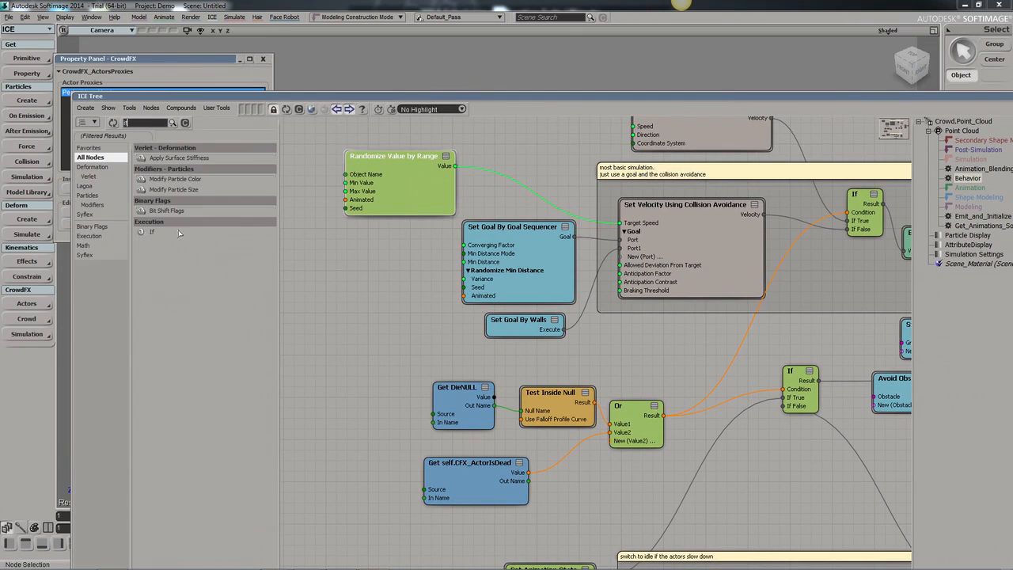
drag(152, 231, 535, 154)
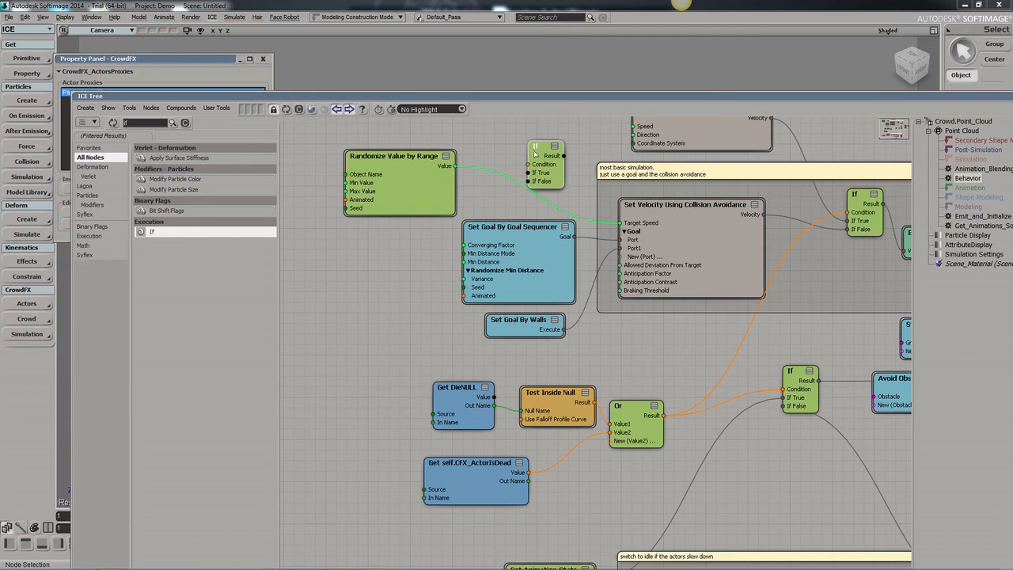
- Move the null-test and Or nodes away from the idle-switch group and connect the Or Result to the newest If node's Condition
middle_drag(636, 414, 505, 388)
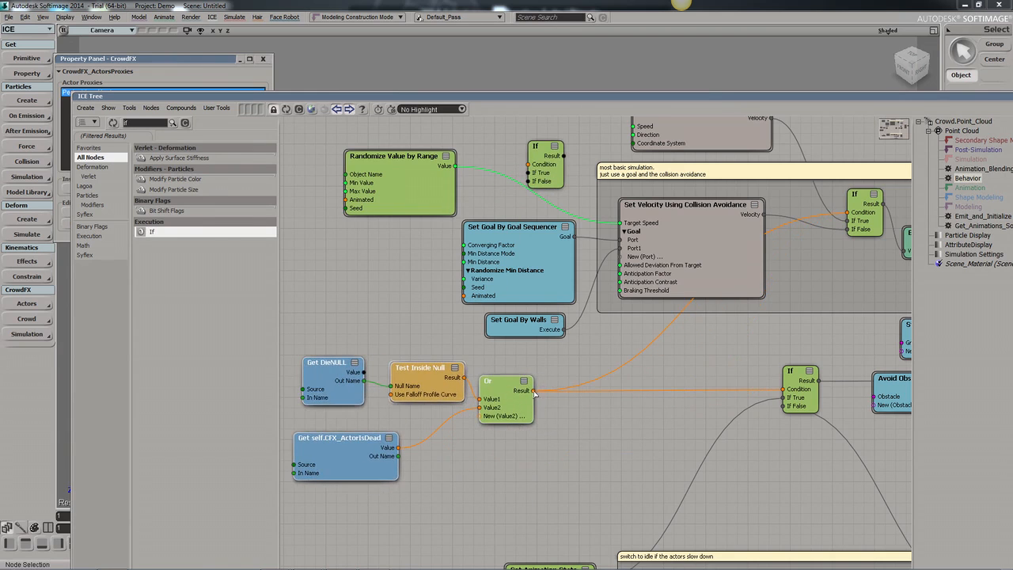
drag(532, 390, 434, 301)
drag(522, 167, 528, 165)
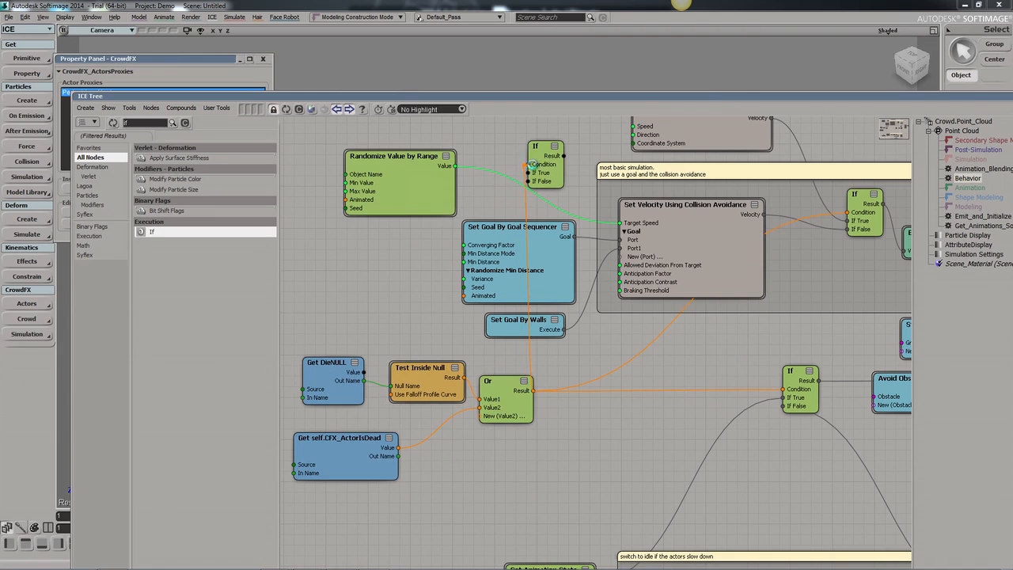
- Spread out the goal and randomize nodes and connect the newest If node's Result to Target Speed on Set Velocity Using Collision Avoidance
scroll(498, 264, down, 1)
drag(496, 263, 412, 271)
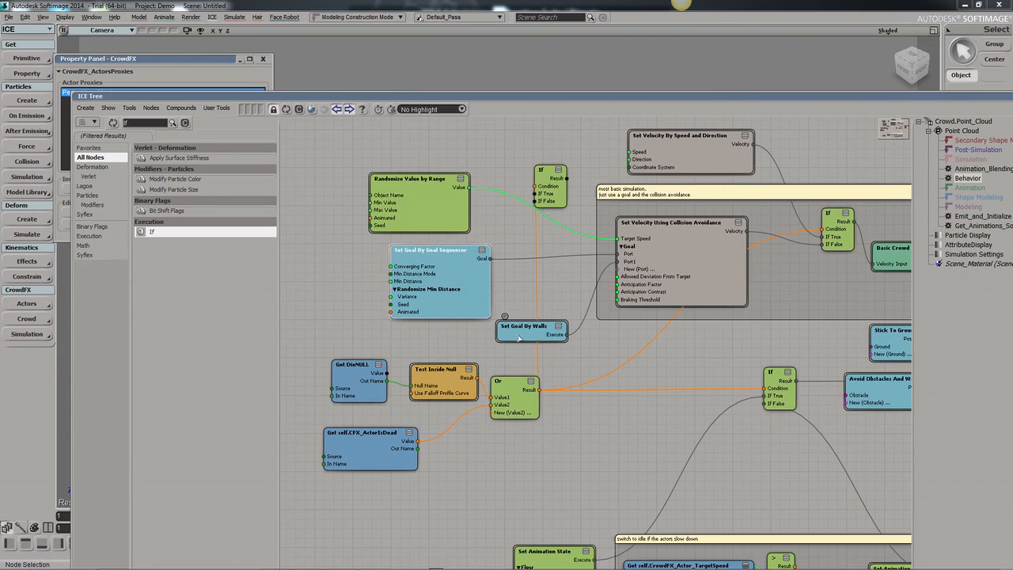
drag(518, 337, 500, 336)
drag(410, 194, 367, 198)
drag(561, 196, 628, 243)
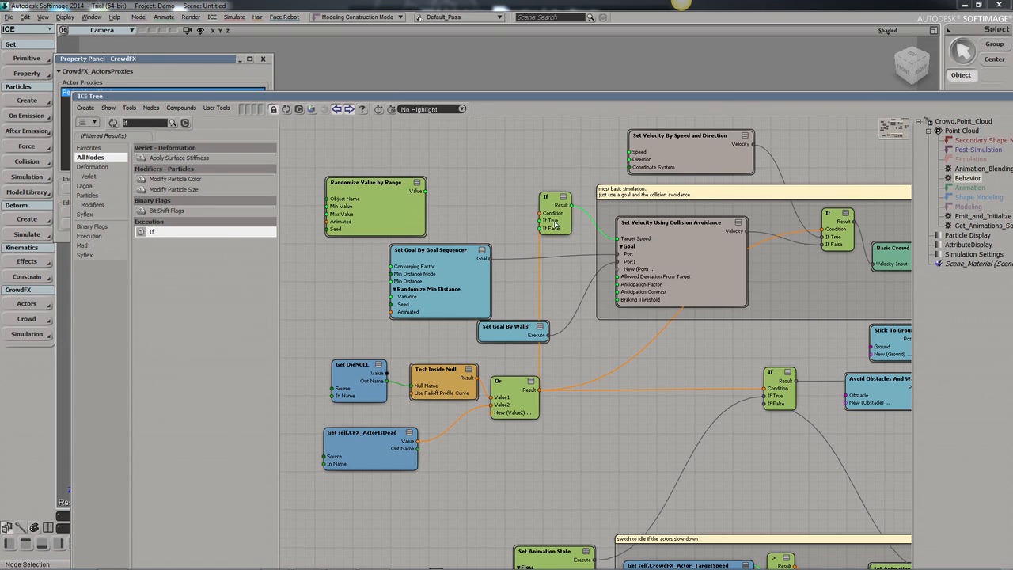
drag(557, 198, 563, 200)
drag(451, 252, 392, 251)
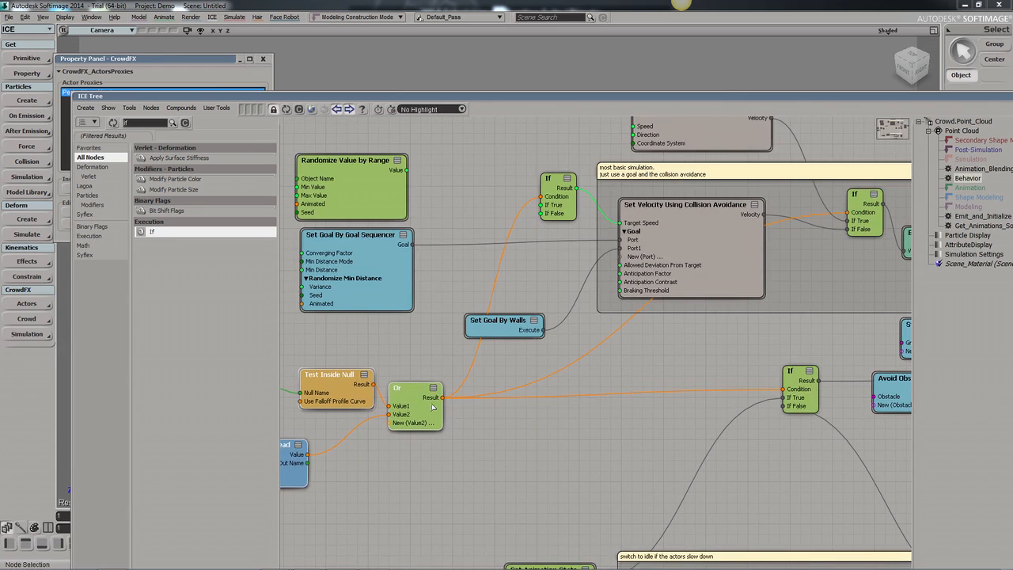
- Add a Scalar node valued 0.000 to the newest If node's If True, connect Randomize Value by Range to If False, and nudge the randomize node aside
text(scala)
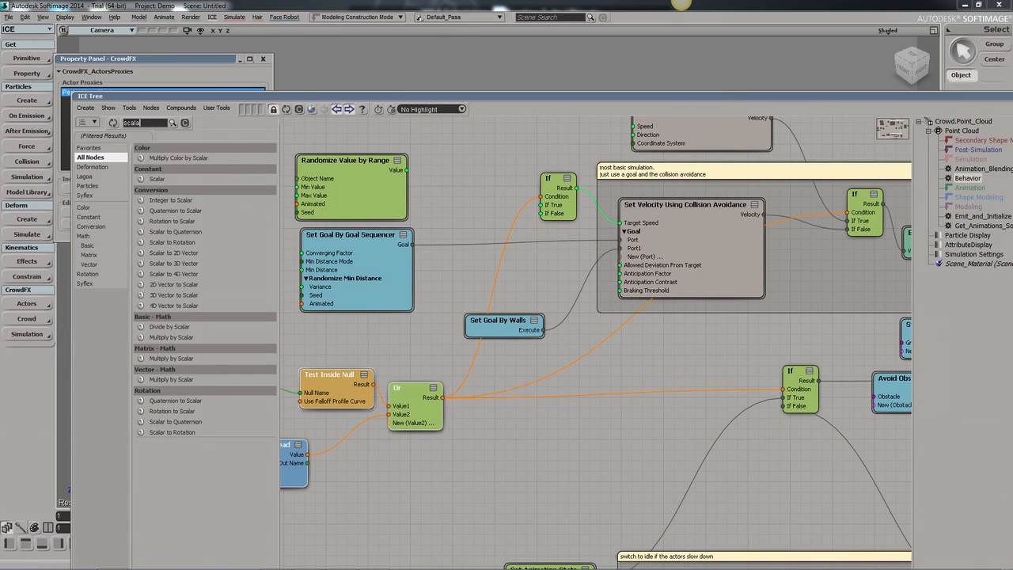
drag(158, 178, 553, 214)
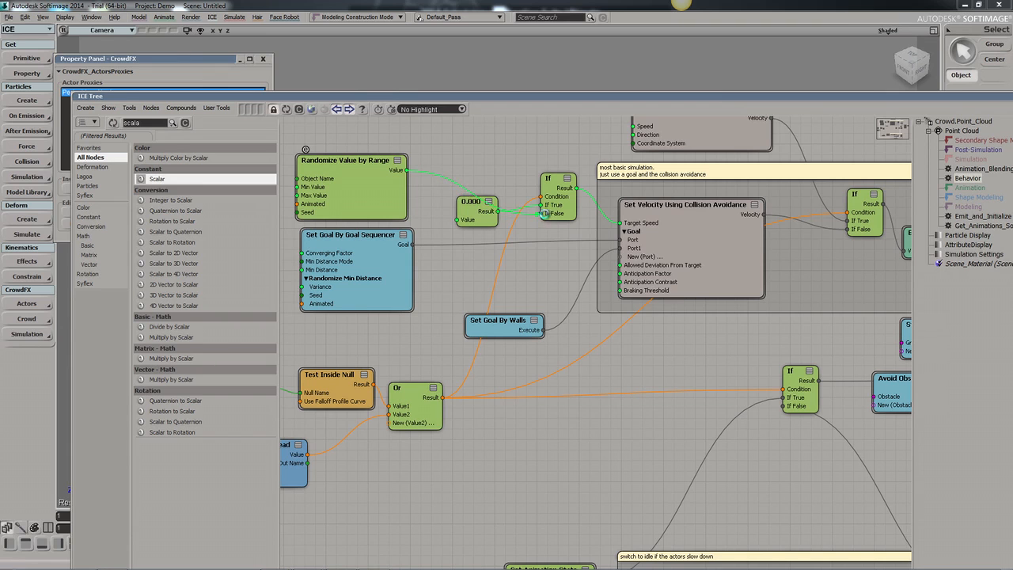
middle_drag(446, 262, 513, 270)
mouse_move(385, 189)
mouse_down()
mouse_move(362, 194)
mouse_move(370, 178)
mouse_up()
scroll(578, 291, down, 3)
middle_drag(572, 269, 486, 252)
middle_drag(562, 325, 513, 318)
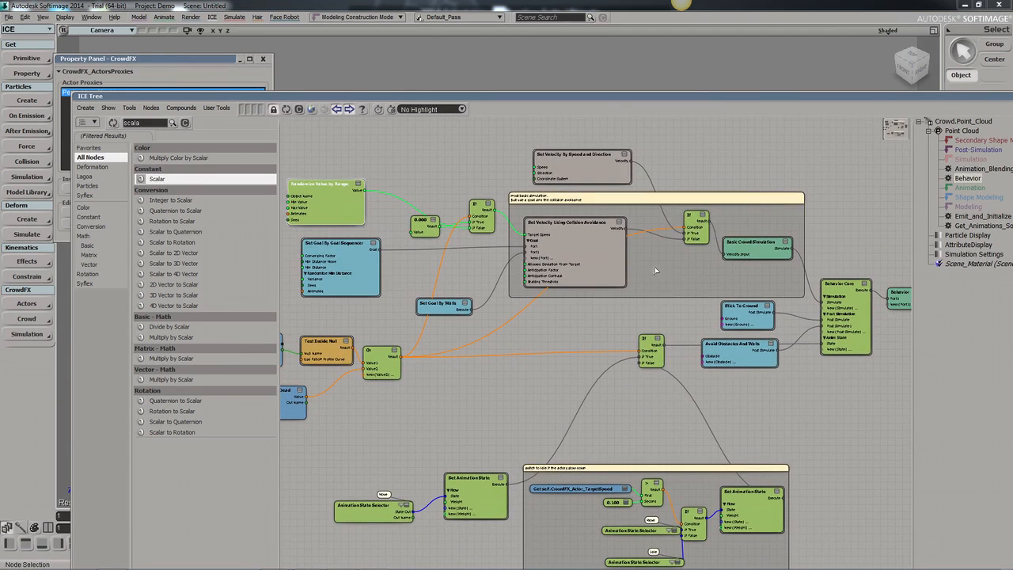
middle_drag(656, 311, 616, 292)
scroll(616, 292, up, 5)
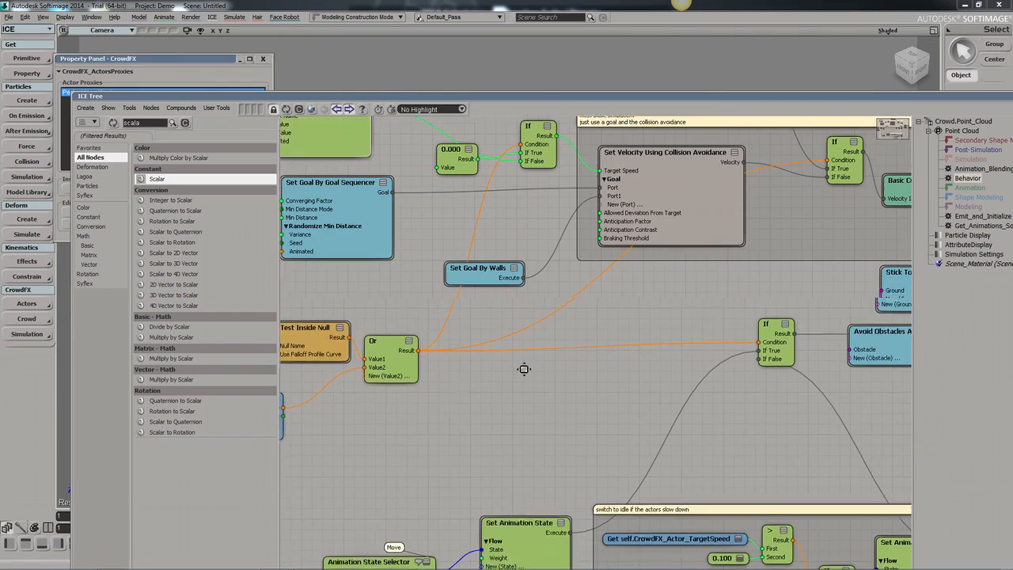
scroll(523, 369, down, 3)
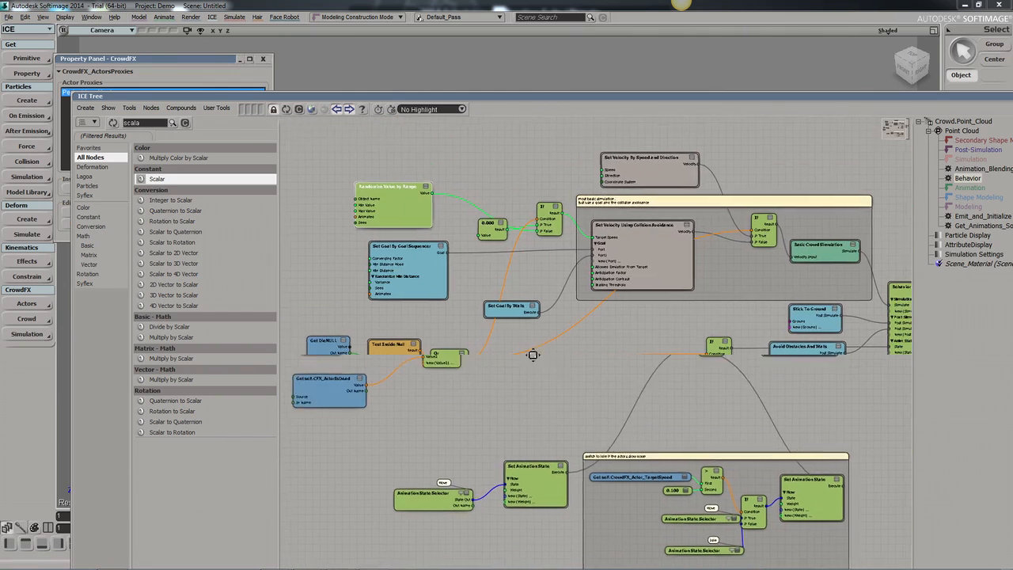
double_click(504, 94)
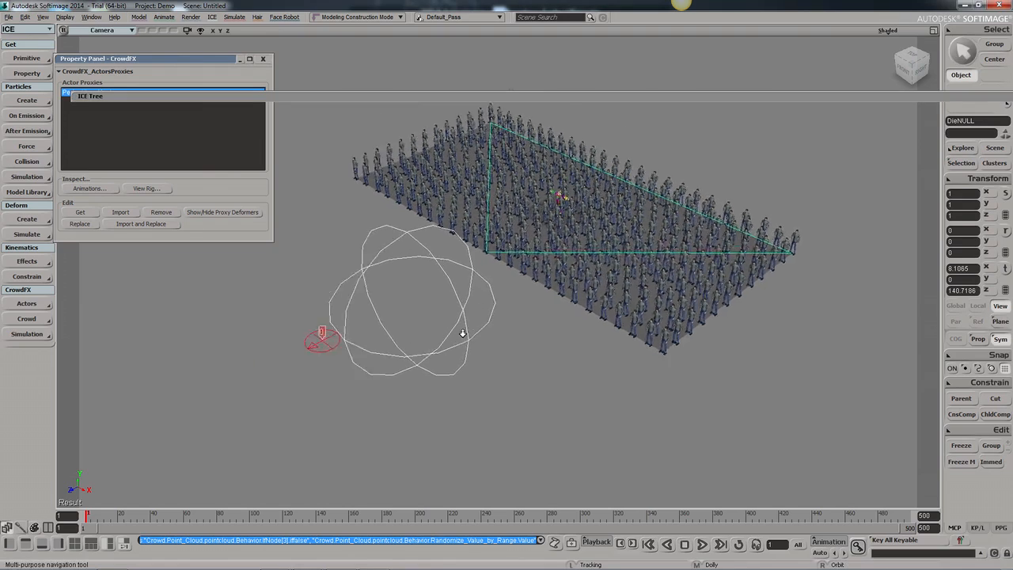
double_click(454, 96)
- Add an Execute node above the standalone Set Animation State and connect that node's Execute output to Port1
scroll(522, 317, up, 5)
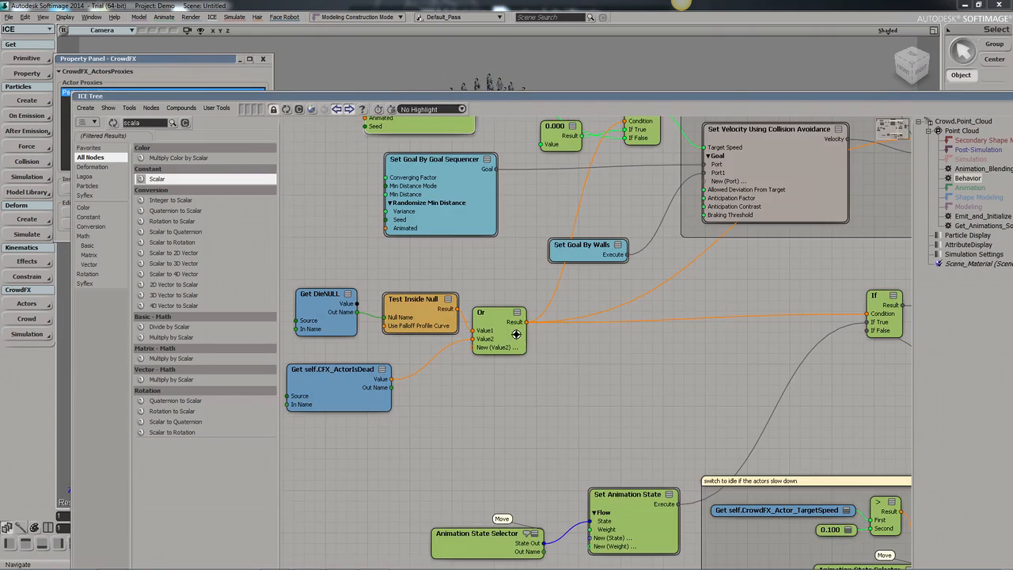
middle_drag(538, 423, 513, 376)
middle_drag(580, 444, 540, 401)
double_click(156, 124)
text(execute)
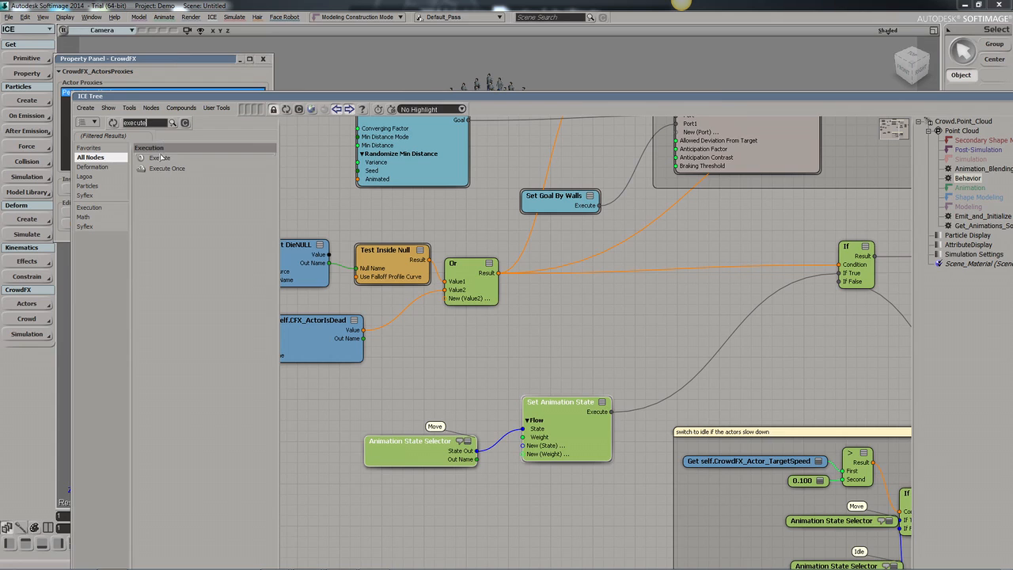
drag(161, 158, 641, 351)
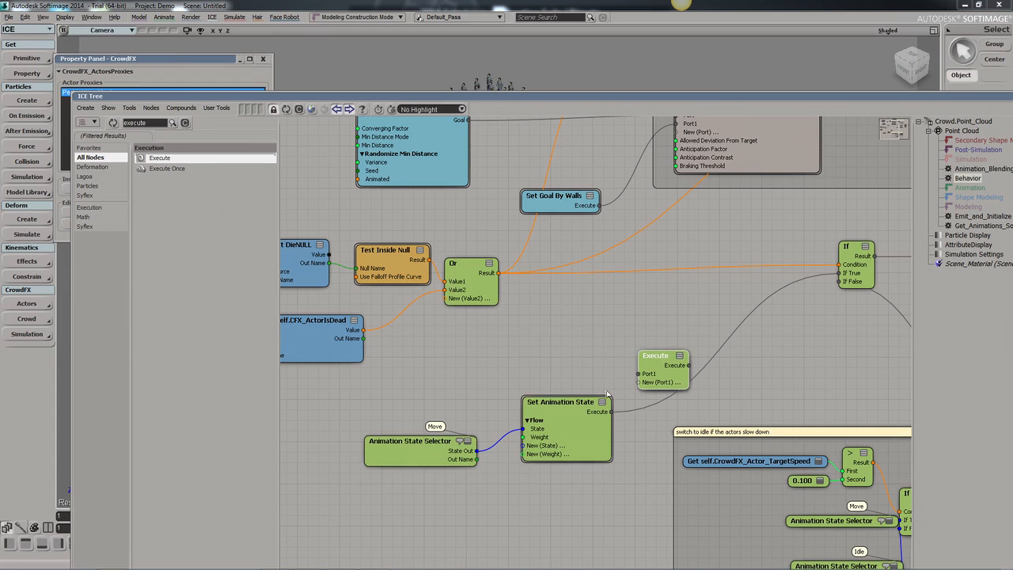
drag(612, 411, 755, 282)
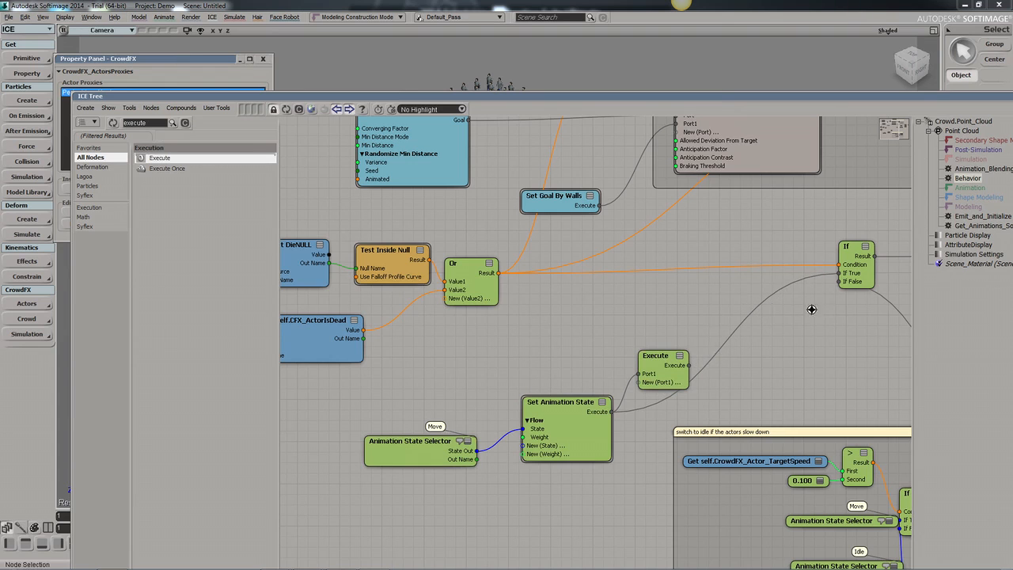
- Move the animation-switching If node below Avoid Obstacles And Walls and connect the Execute node's output to its If True
middle_drag(818, 309, 593, 320)
drag(631, 276, 852, 350)
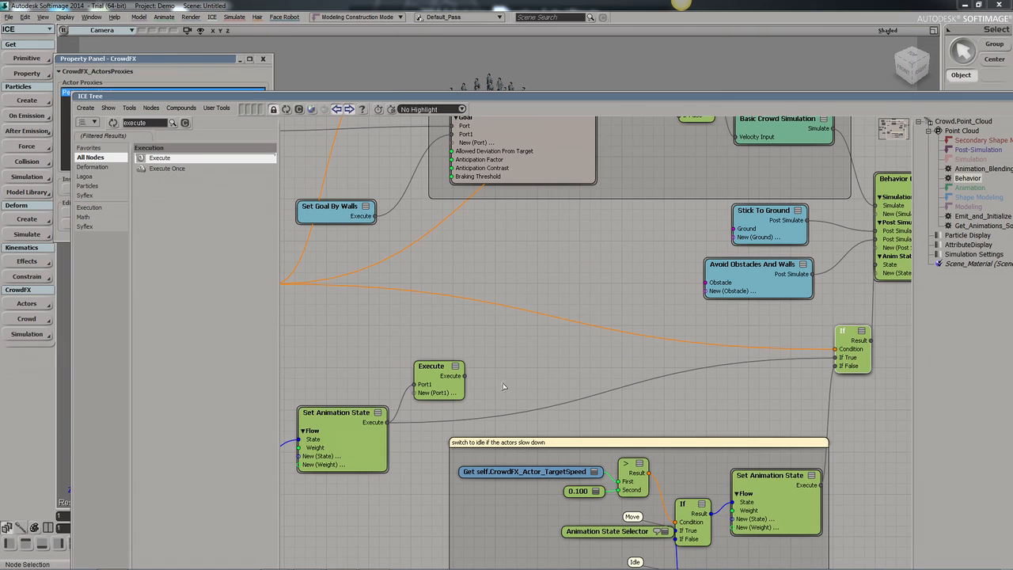
drag(467, 381, 838, 360)
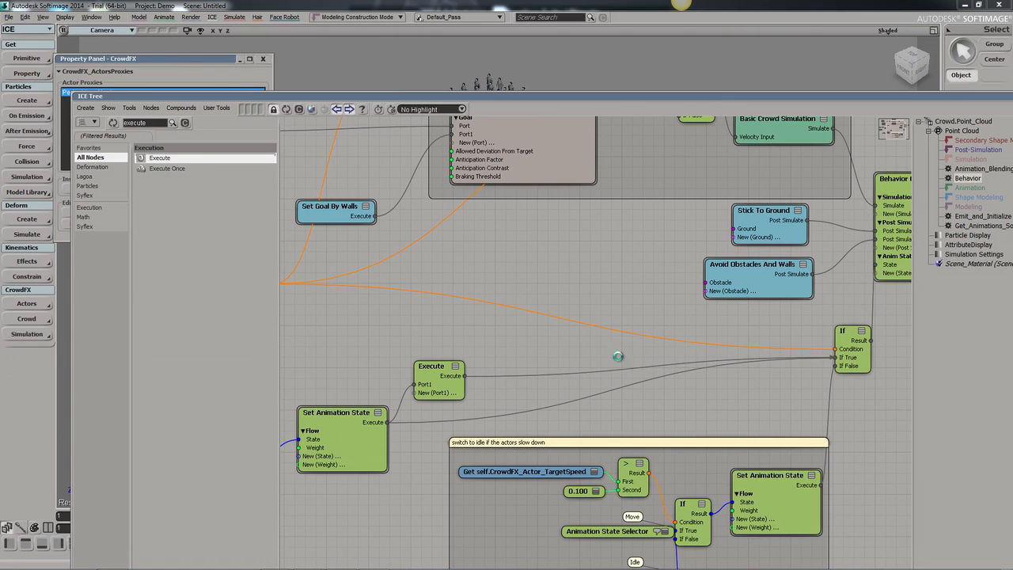
- Find the Set Data node and add one below the standalone Animation State Selector
middle_drag(538, 326, 779, 221)
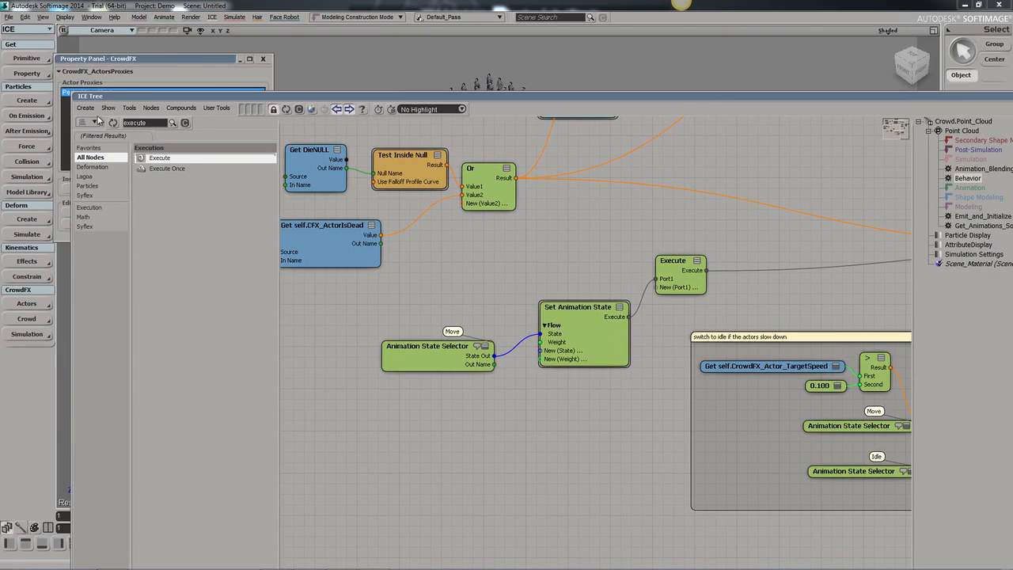
double_click(141, 124)
text(set data)
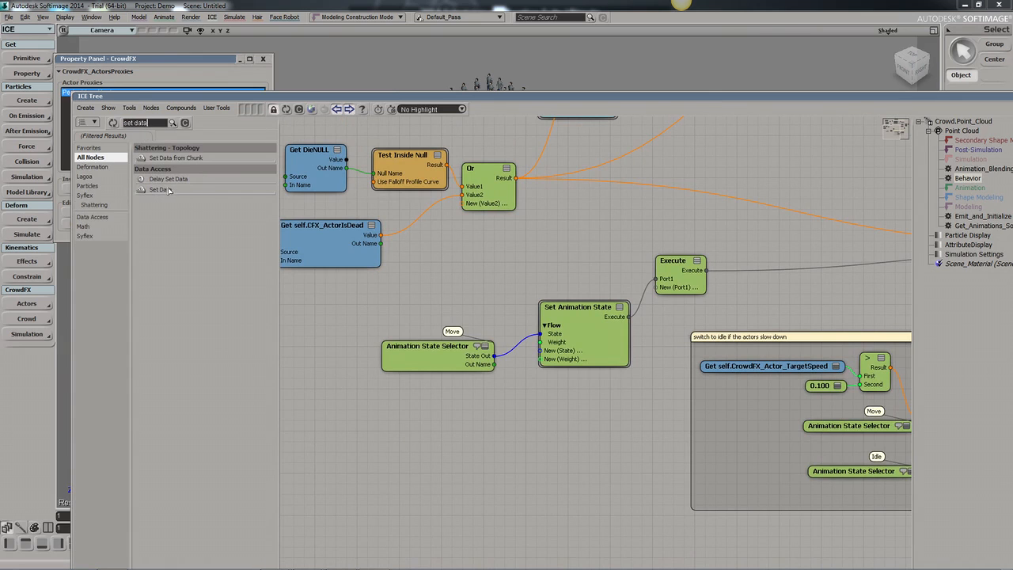
drag(168, 191, 440, 418)
- Change the comment on the standalone Animation State Selector to "die"
double_click(452, 332)
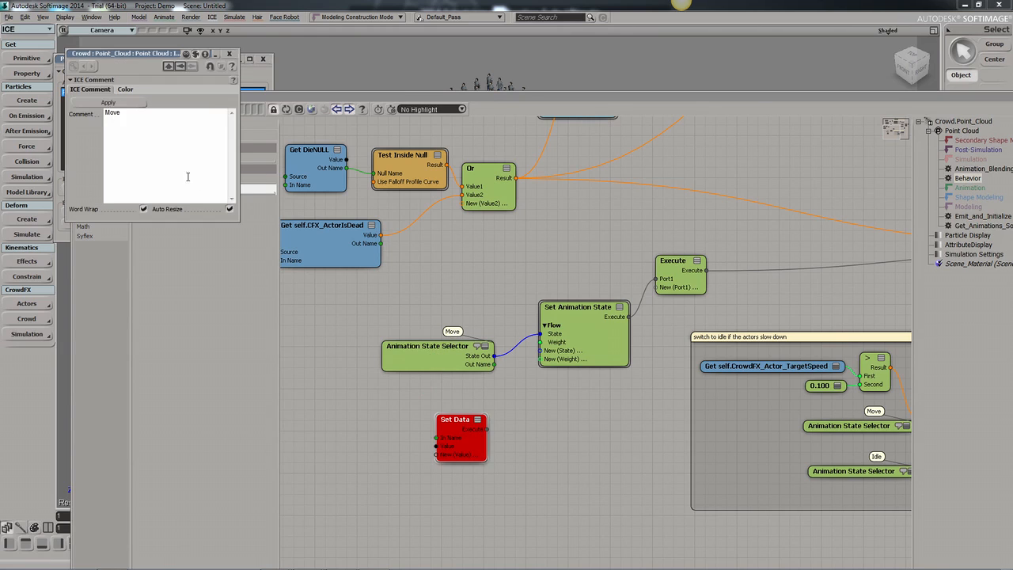
text(die)
click(229, 53)
- Connect Set Data to a new port on the Execute node and set its reference to self.CFX_ActorIsDead
drag(486, 429, 662, 288)
double_click(458, 439)
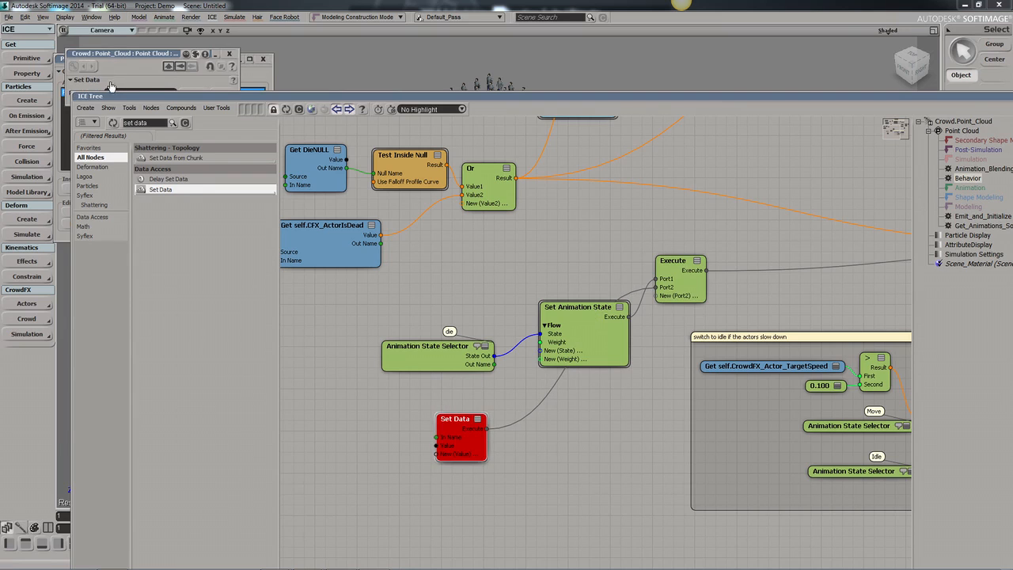
click(136, 69)
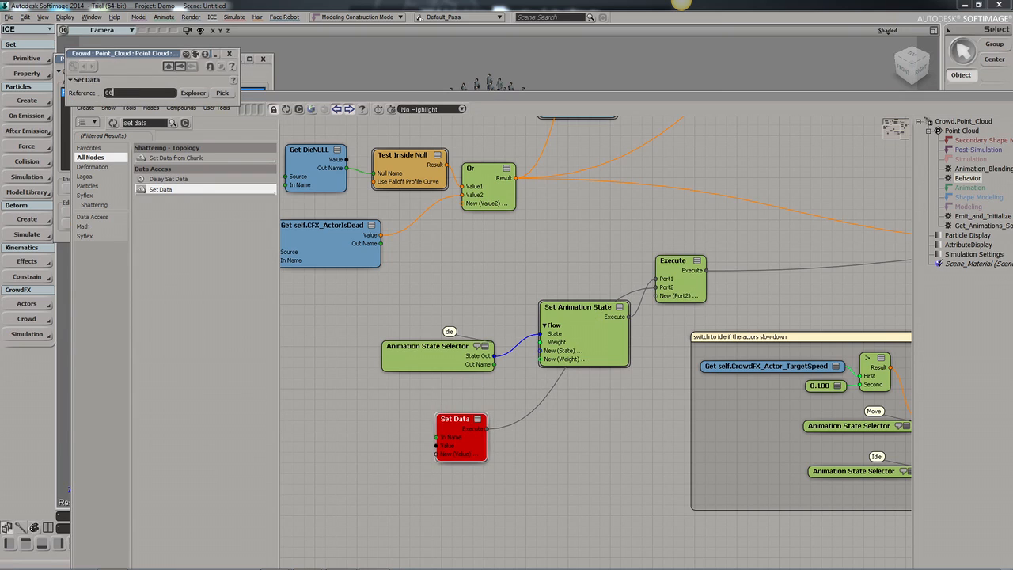
key(Return)
click(193, 93)
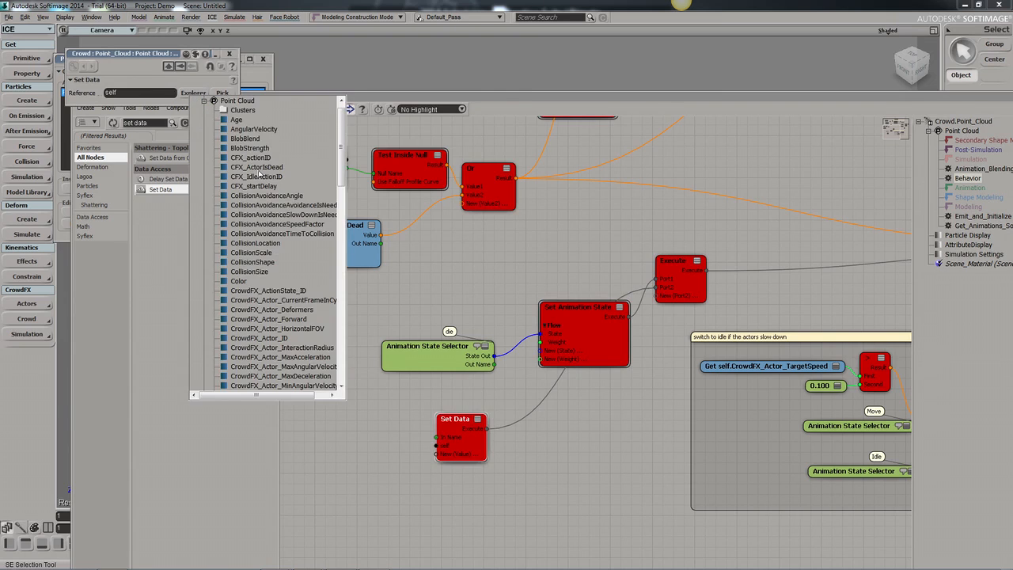
click(255, 167)
- Add a Boolean node feeding self.CFX_ActorIsDead on Set Data and switch its value on
click(149, 128)
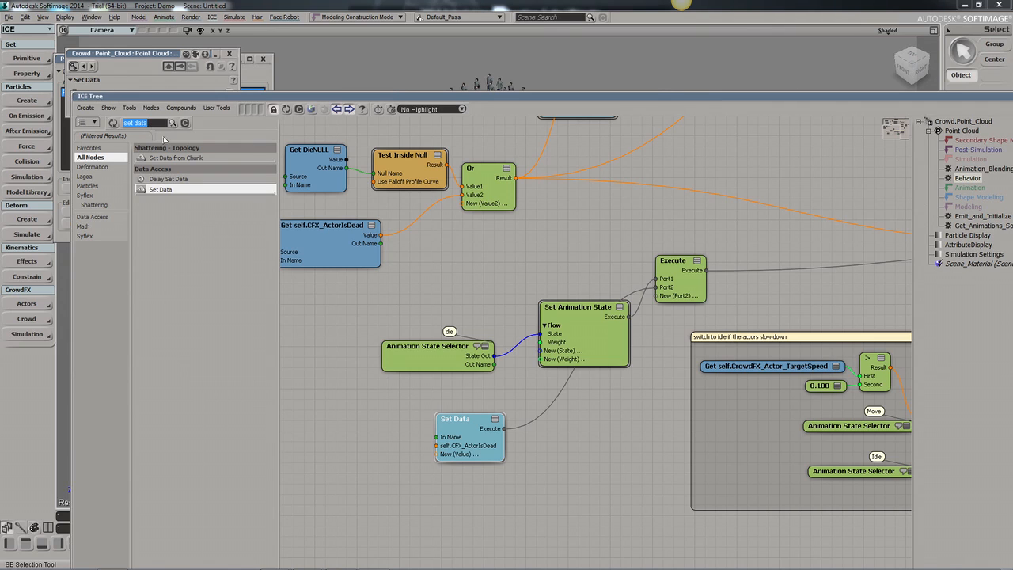
text(boolean)
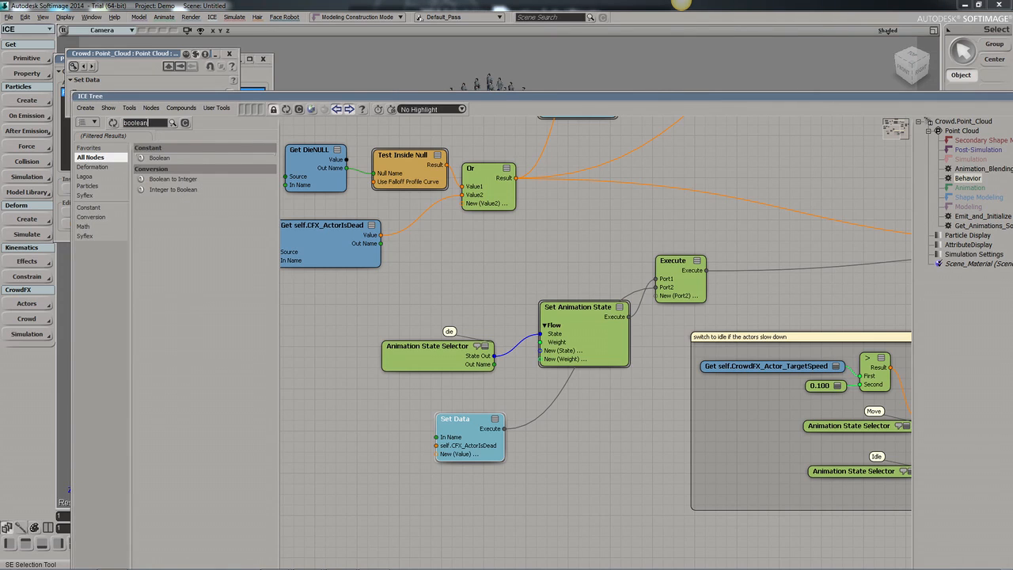
drag(184, 162, 415, 446)
click(388, 448)
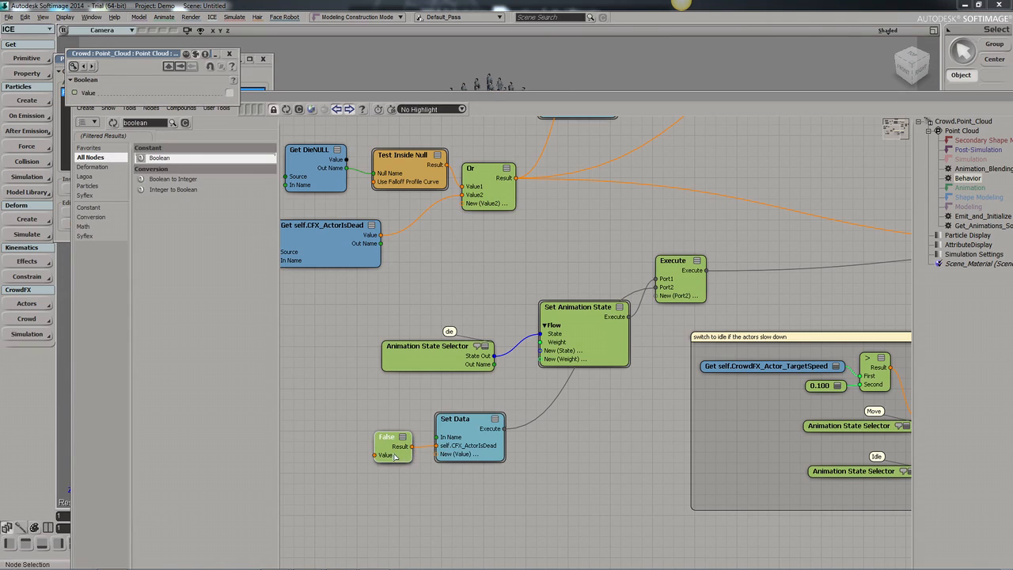
click(230, 95)
scroll(514, 264, down, 3)
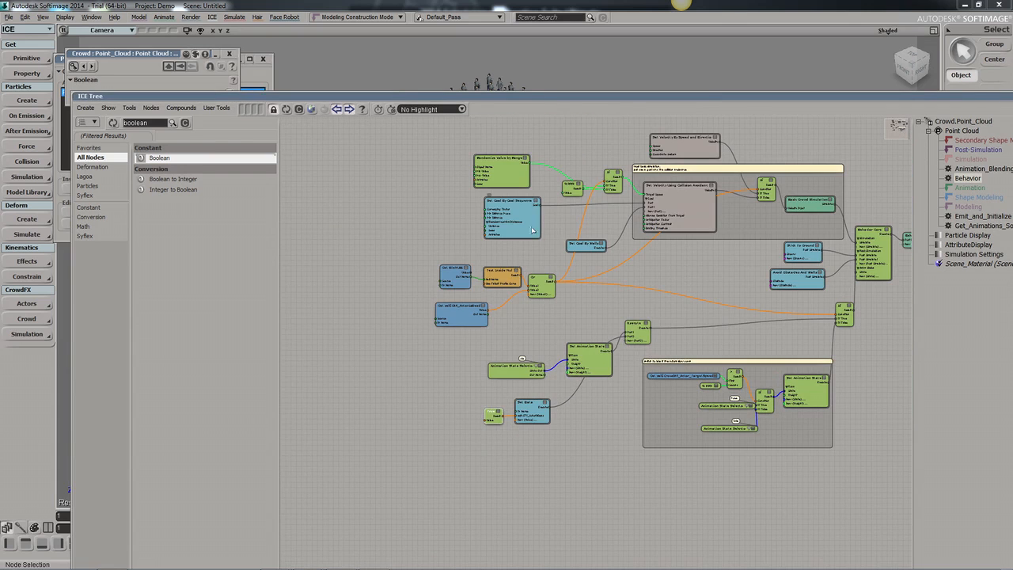
scroll(575, 254, up, 5)
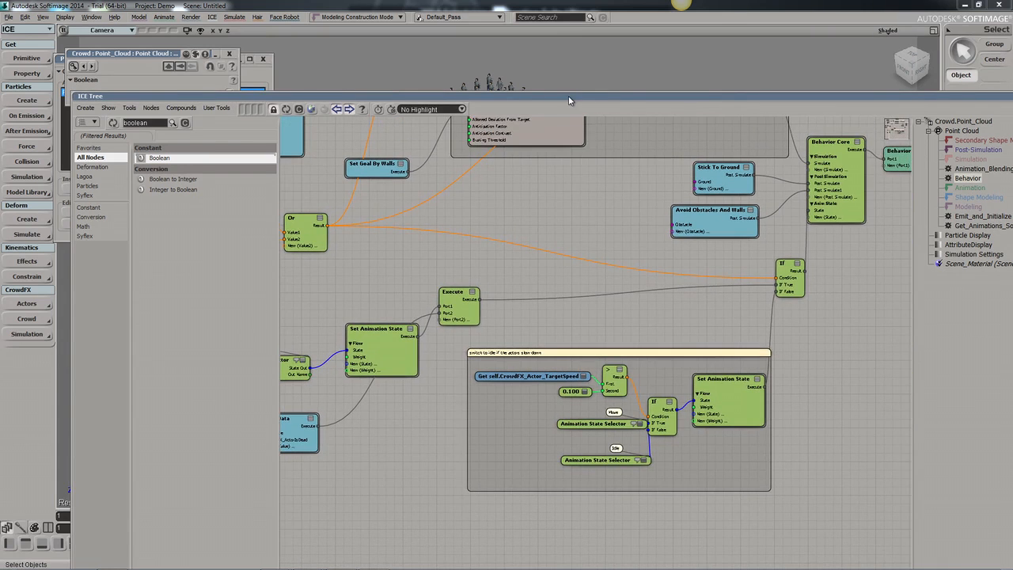
- Collapse the ICE Tree window and play the crowd simulation to examine the actors around DieNULL
double_click(568, 97)
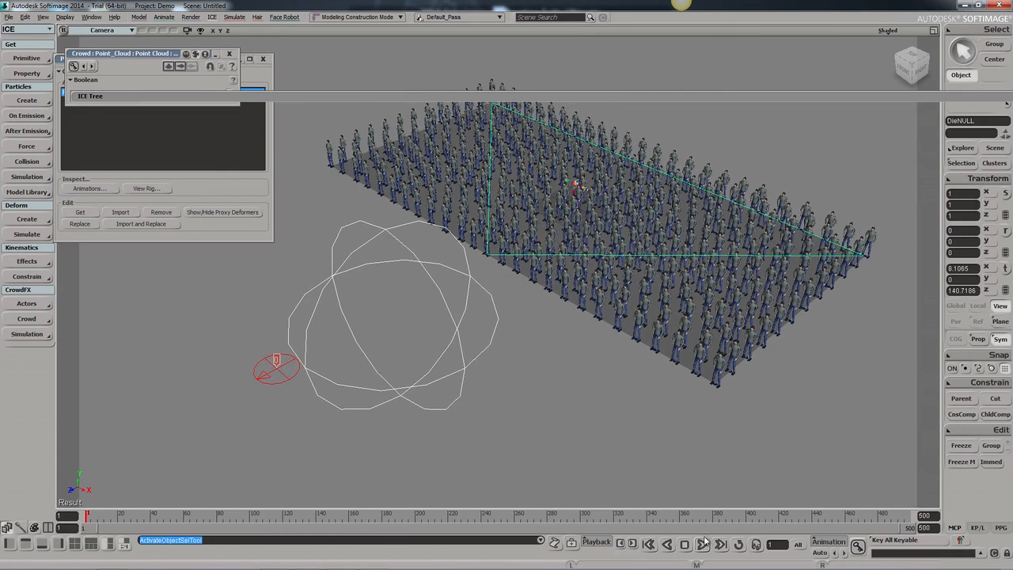
click(754, 544)
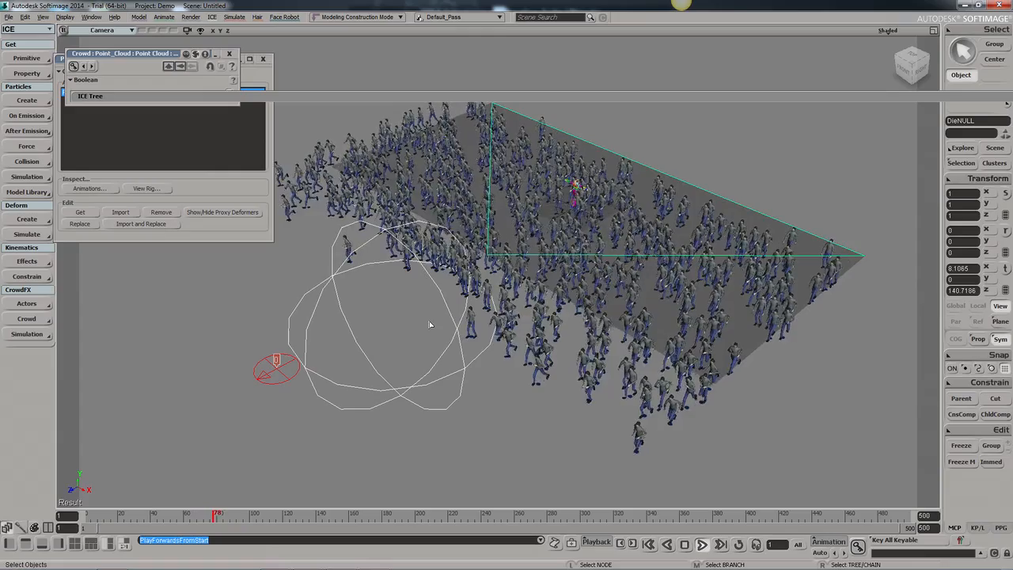
scroll(427, 324, up, 3)
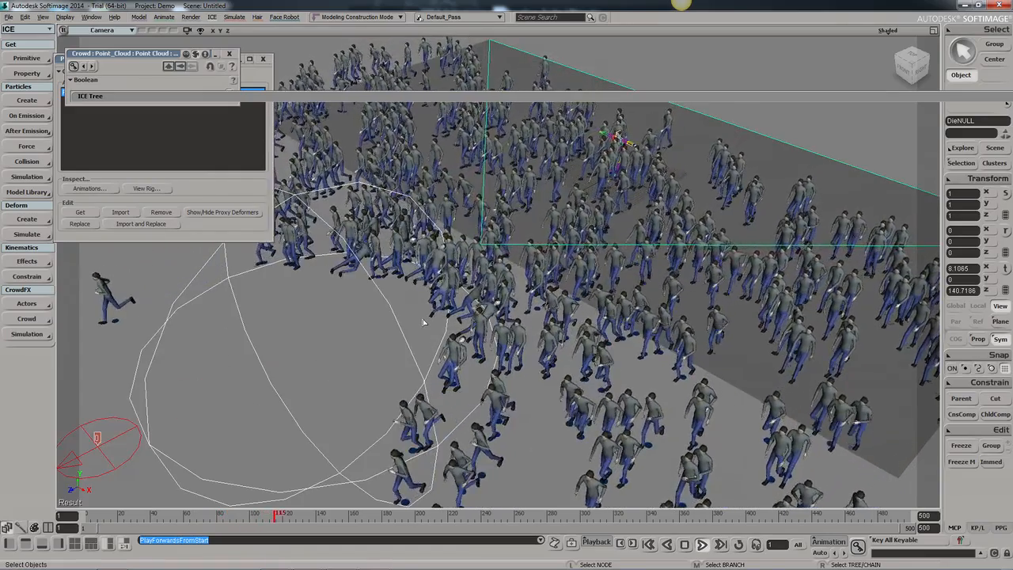
- Translate DieNULL through the crowd during playback to about X 36, Y 0, Z -162 beyond the ground plane, and deselect it
key(v)
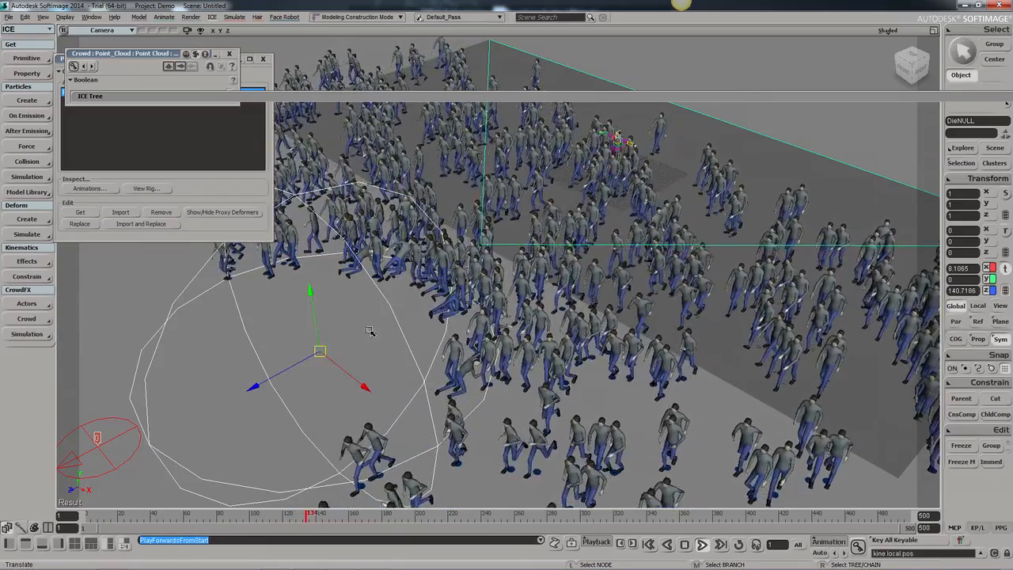
drag(305, 390, 201, 519)
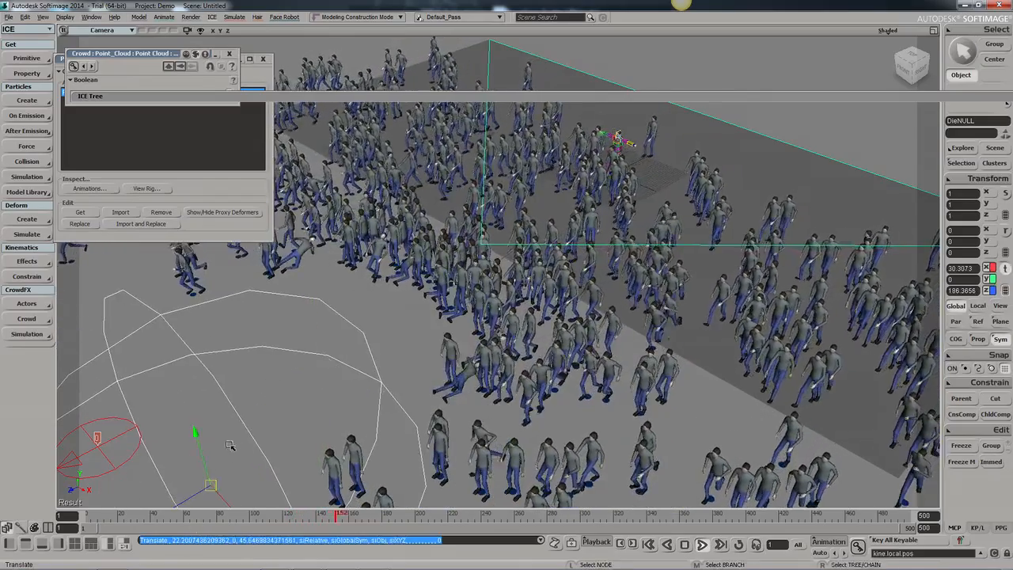
scroll(307, 339, down, 4)
drag(296, 456, 762, 203)
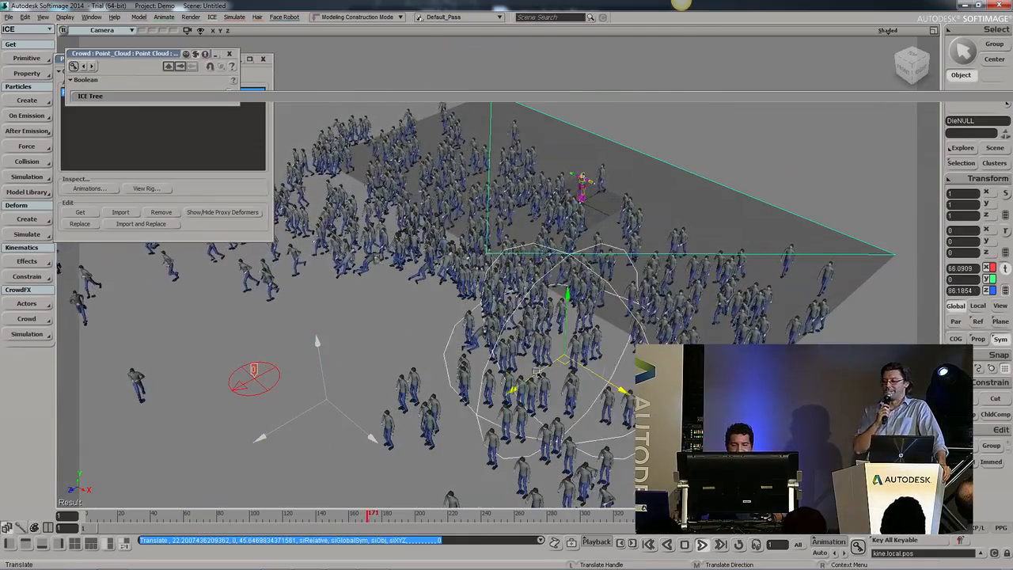
key(space)
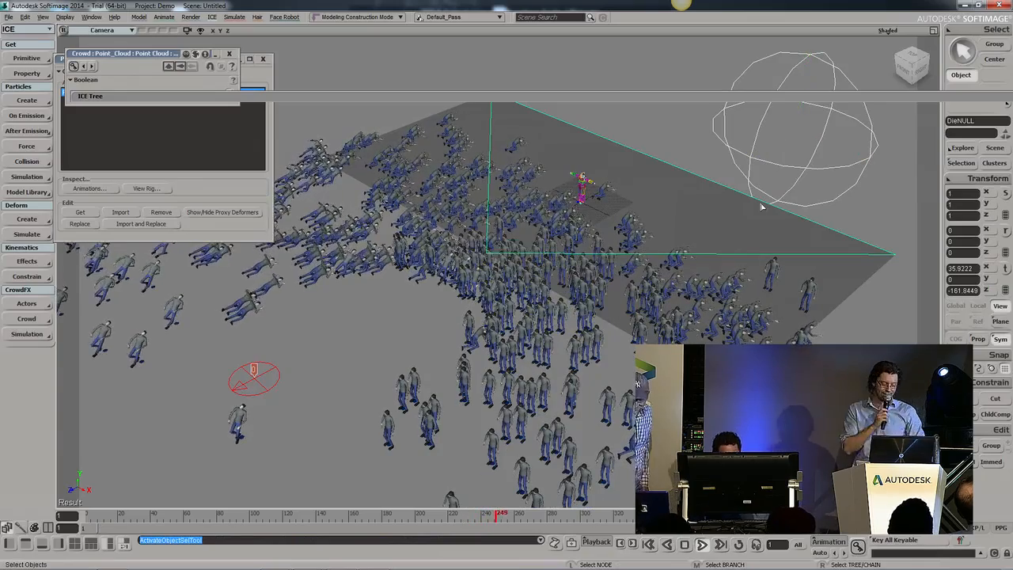
click(694, 134)
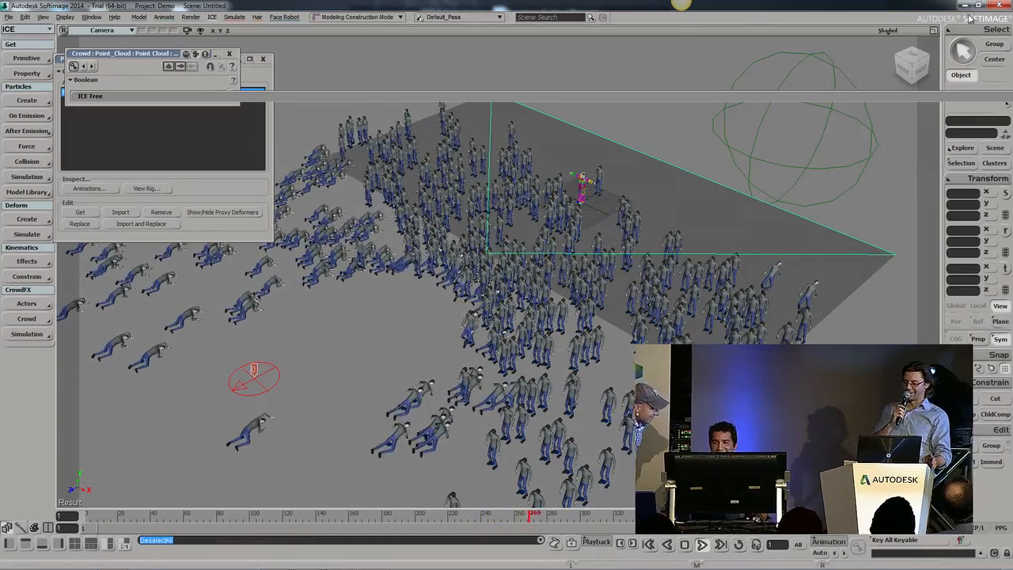
- Exit the program and discard the unsaved crowd simulation scene
click(1003, 5)
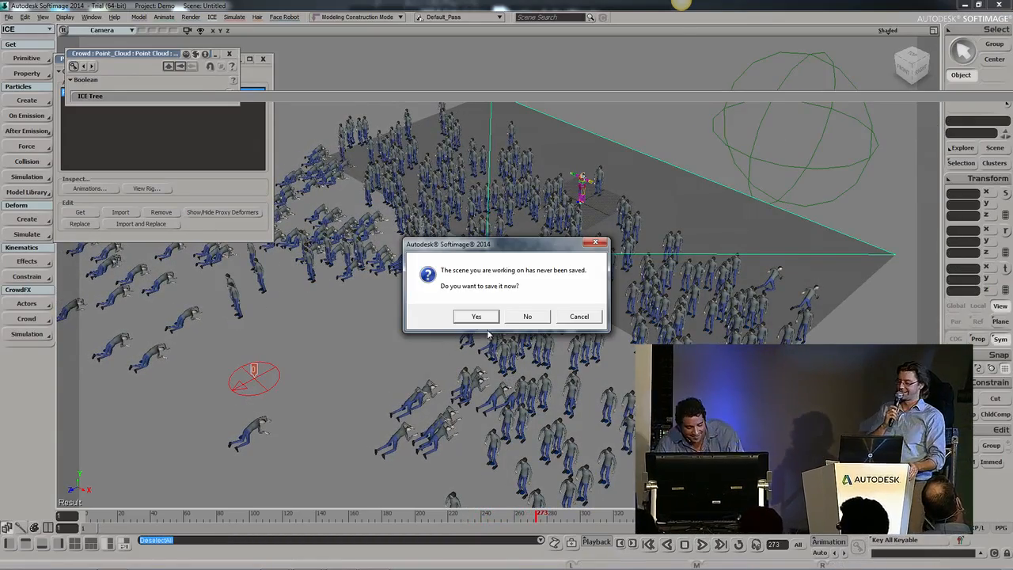
click(527, 316)
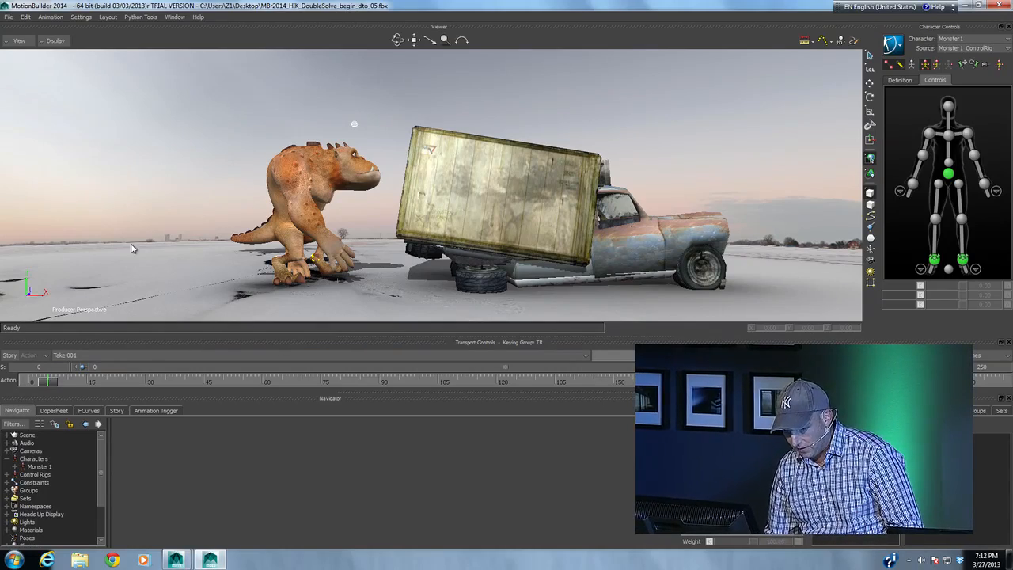
- Scrub the take to about frame 83 to review the monster pushing against the truck's box
ctrl+shift+drag(287, 218, 345, 242)
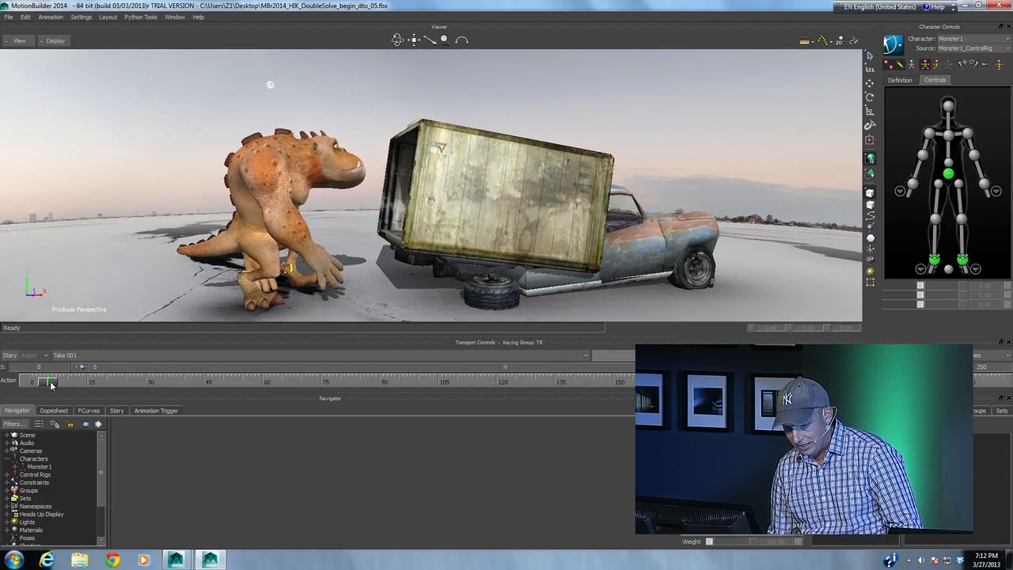
drag(52, 384, 356, 386)
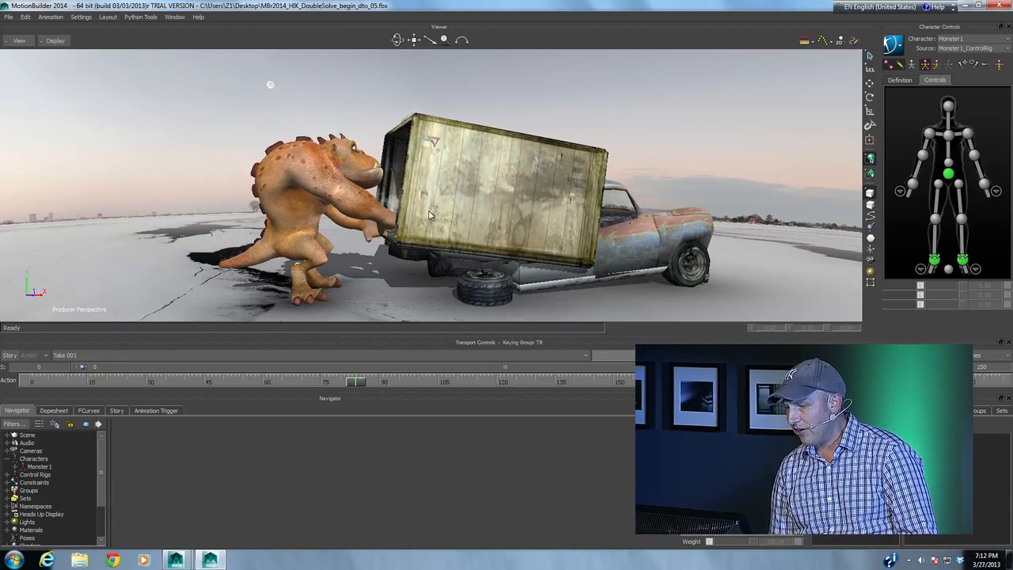
ctrl+shift+drag(394, 291, 380, 304)
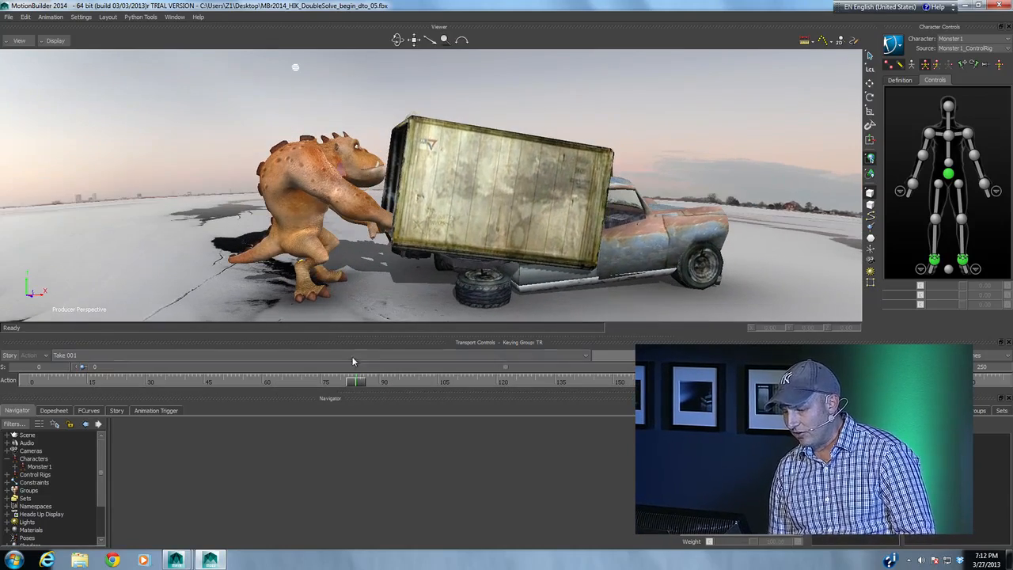
- Try translating the monster's left and right wrist effectors at the truck box, and examine the hands' contact with it
click(983, 184)
key(t)
drag(388, 206, 411, 196)
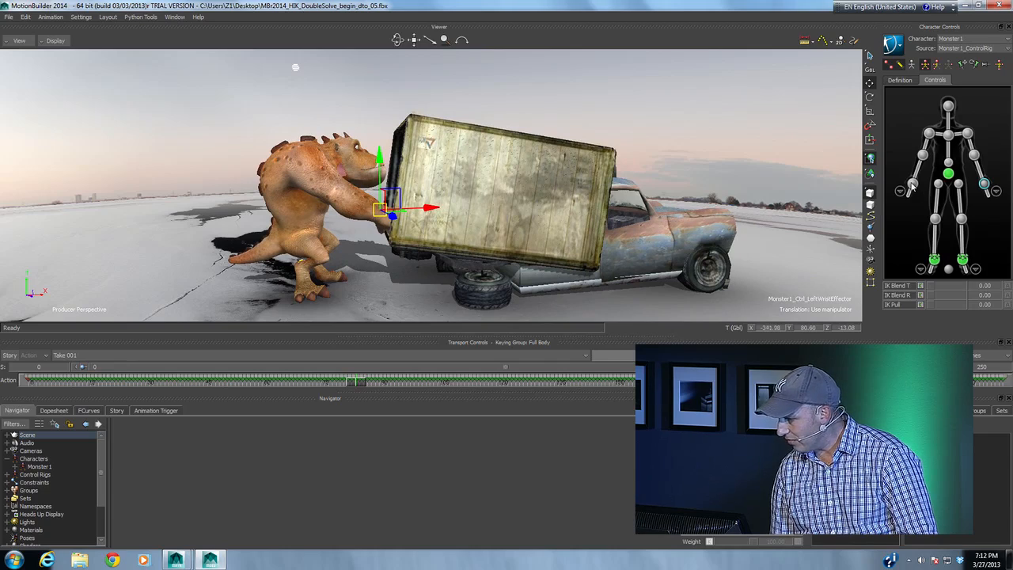
click(911, 185)
drag(389, 210, 391, 190)
mouse_move(359, 384)
mouse_down()
mouse_move(236, 383)
mouse_move(361, 383)
mouse_up()
ctrl+shift+drag(428, 172, 489, 210)
ctrl+shift+drag(341, 185, 352, 185)
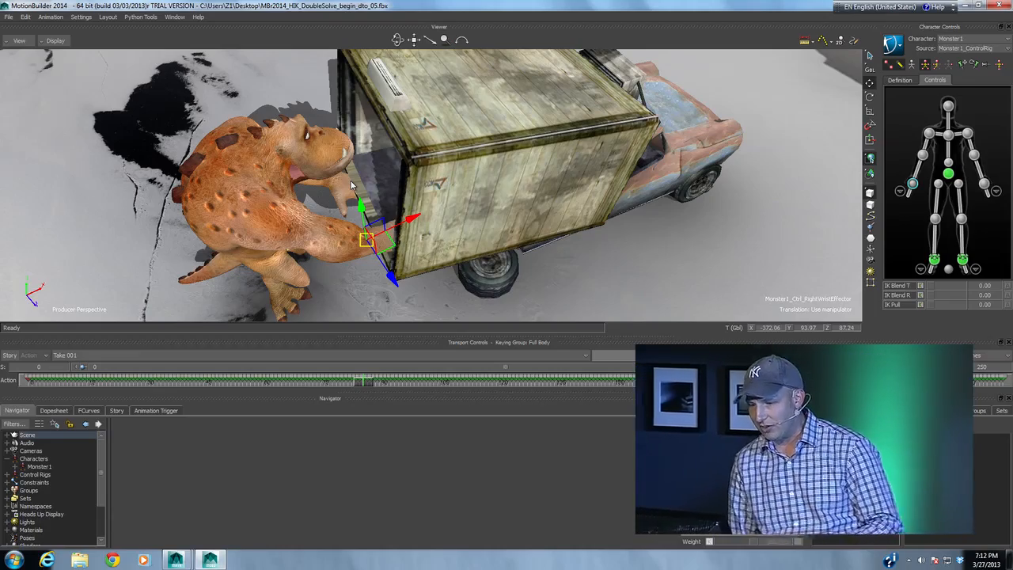
ctrl+shift+drag(371, 237, 349, 195)
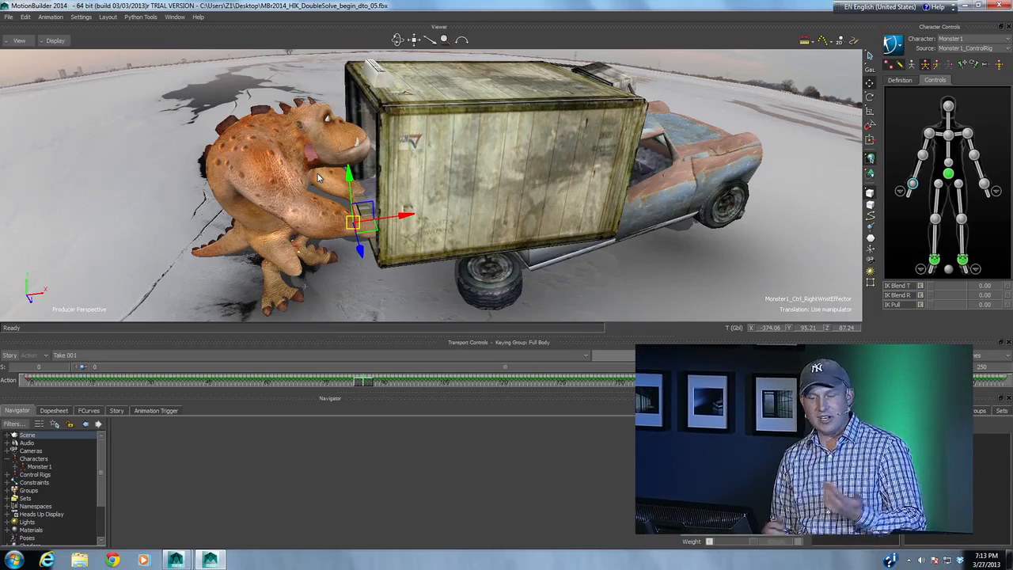
- At about frame 81, create a Parent/Child constraint with the truck box pickupC_h as its first source
mouse_move(365, 384)
mouse_down()
mouse_move(316, 385)
mouse_move(365, 373)
mouse_move(351, 373)
mouse_up()
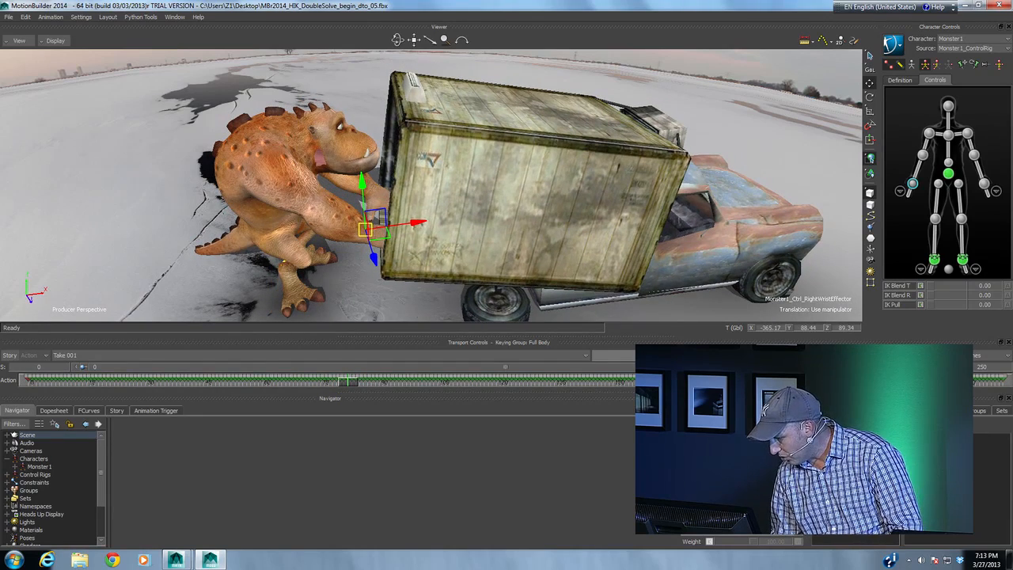
click(847, 465)
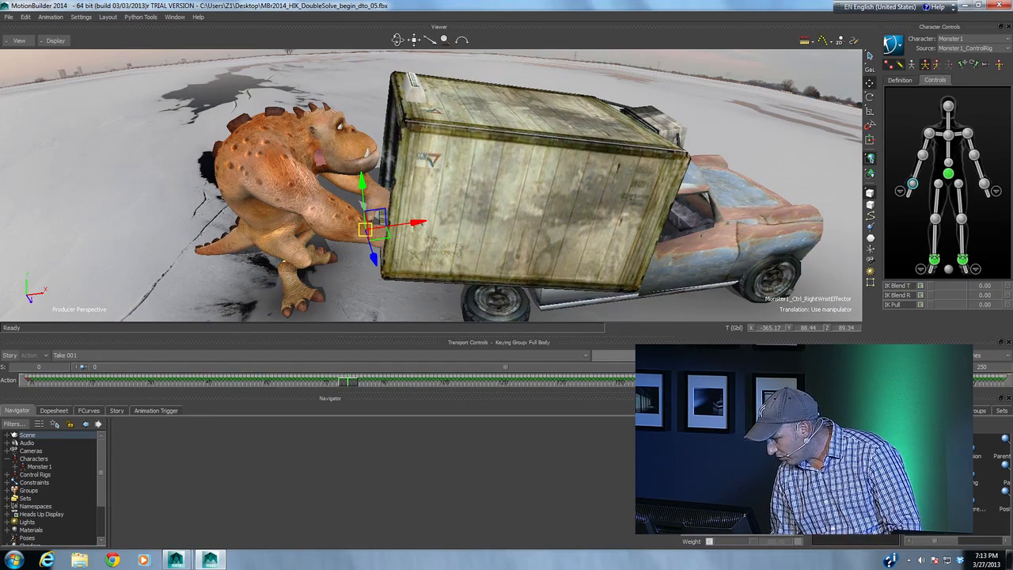
click(856, 410)
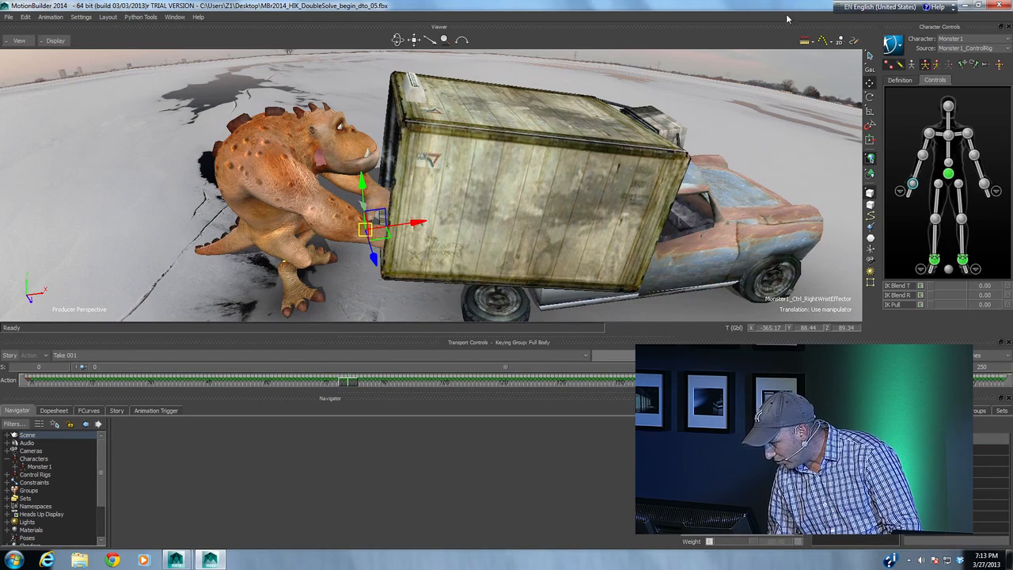
click(799, 107)
drag(989, 517, 491, 232)
click(510, 232)
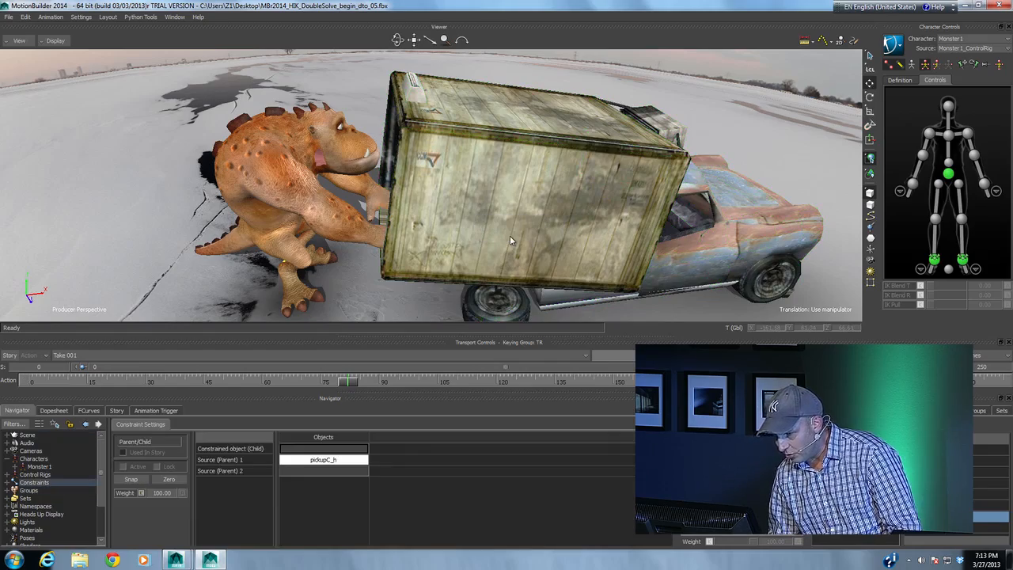
- Assign the monster's left wrist effector as the constrained child object and activate the constraint with Snap
ctrl+shift+drag(422, 246, 434, 232)
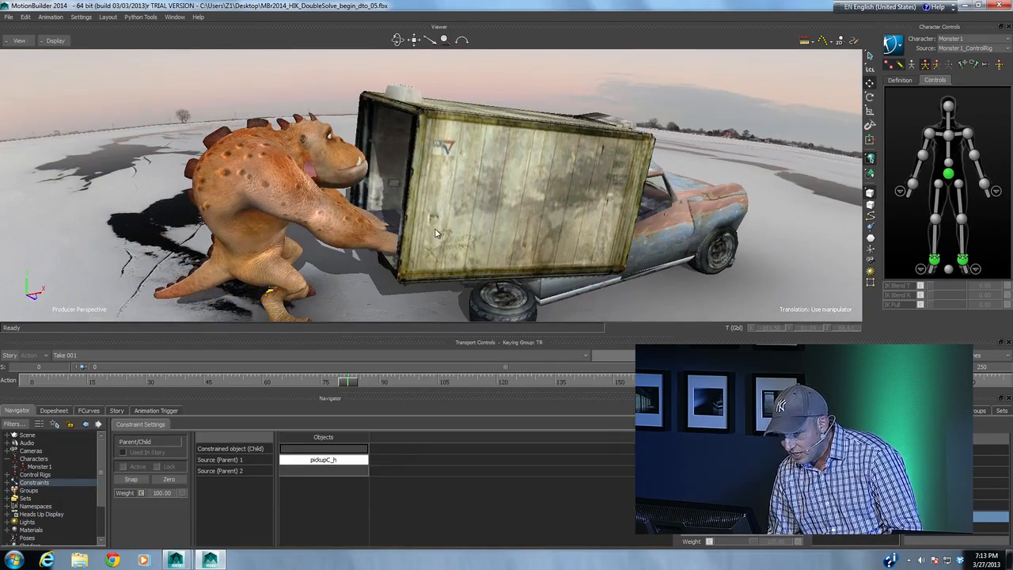
click(979, 172)
ctrl+shift+drag(480, 198, 460, 207)
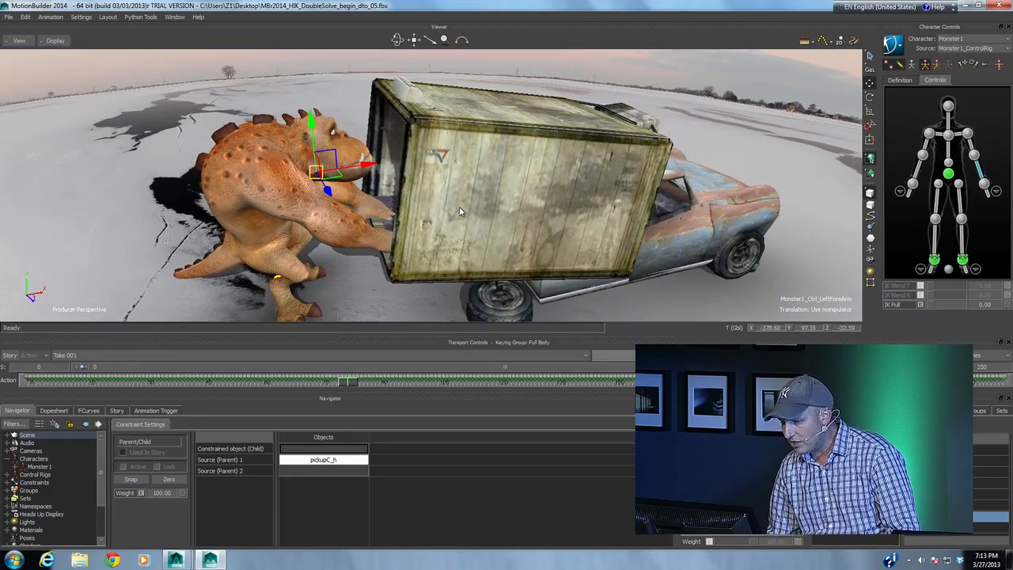
click(985, 185)
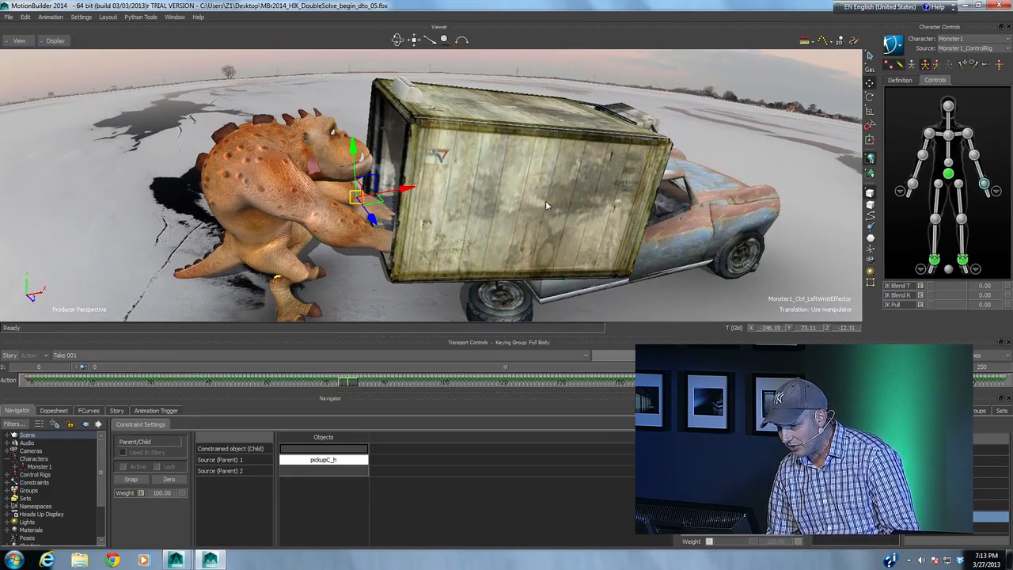
ctrl+shift+drag(545, 205, 517, 206)
alt+drag(543, 135, 301, 452)
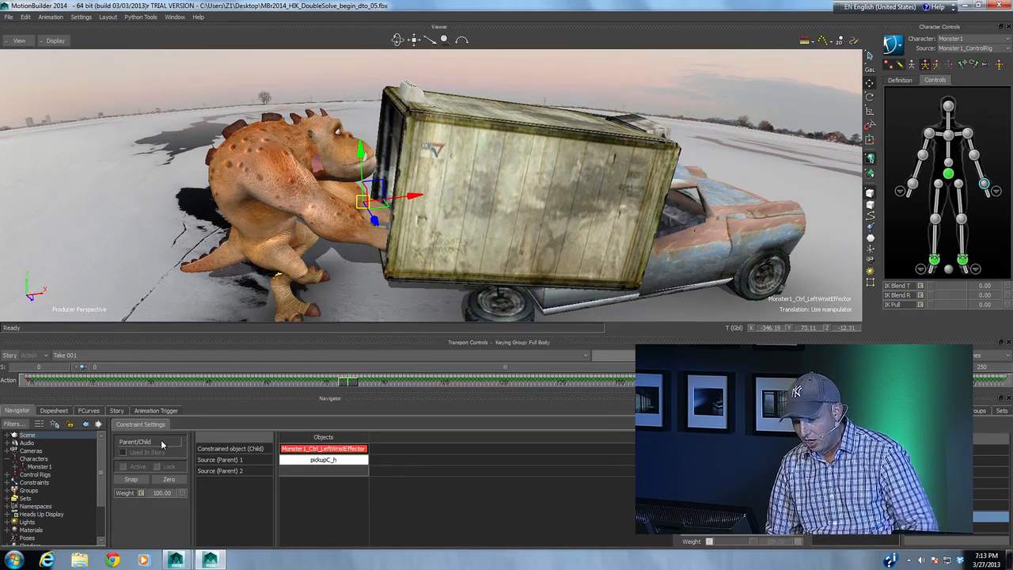
click(130, 480)
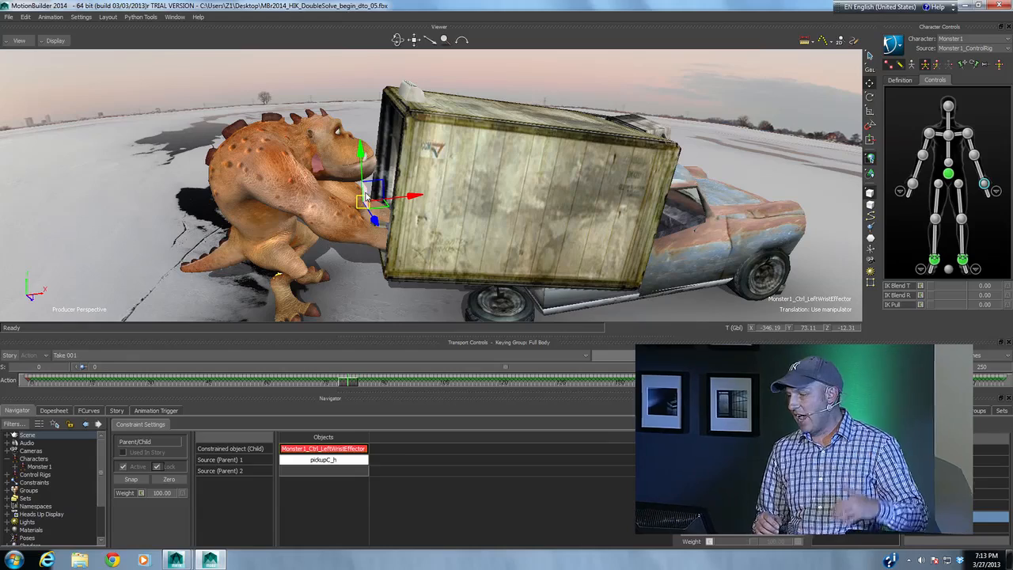
- Translate the right wrist effector to about X -355, Y 92 to test lifting the truck
click(912, 186)
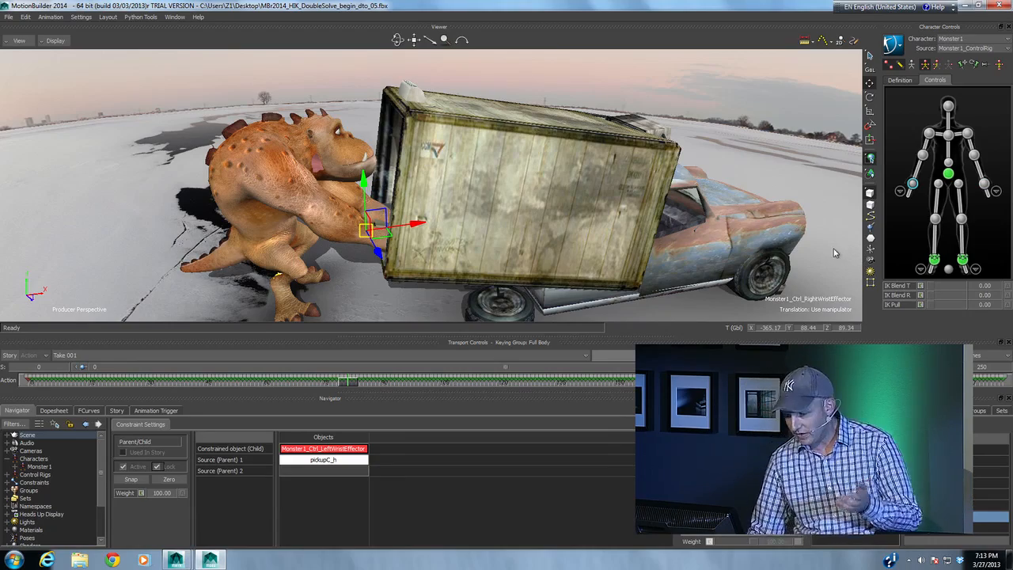
click(984, 186)
shift+click(912, 185)
mouse_move(380, 225)
mouse_down()
mouse_move(372, 230)
mouse_move(396, 220)
mouse_move(356, 238)
mouse_move(380, 223)
mouse_move(373, 215)
mouse_up()
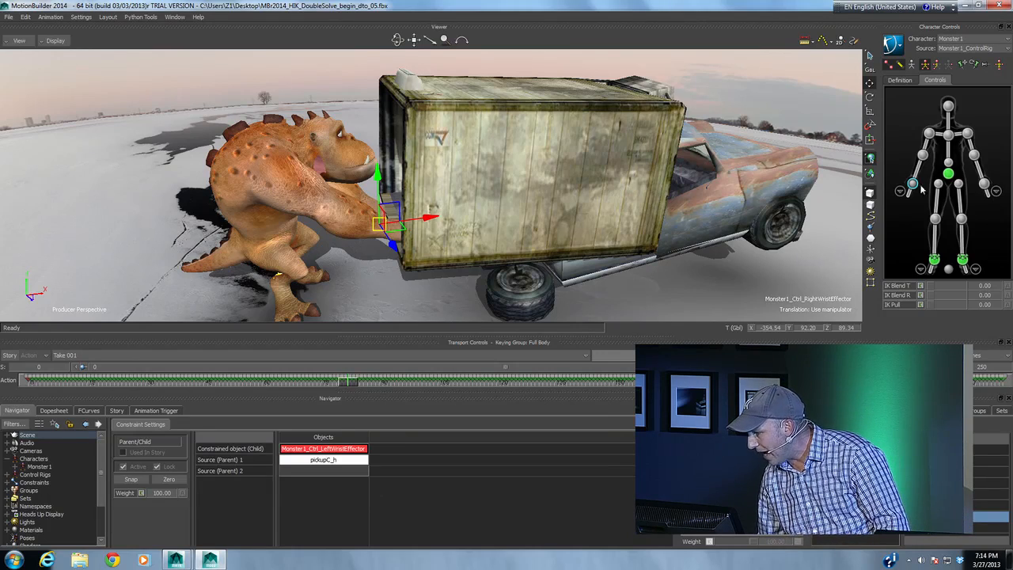
- Set the left wrist effector's IK Blend T and IK Blend R to 100, and move the right wrist effector to about X -304
click(984, 183)
drag(930, 287, 987, 294)
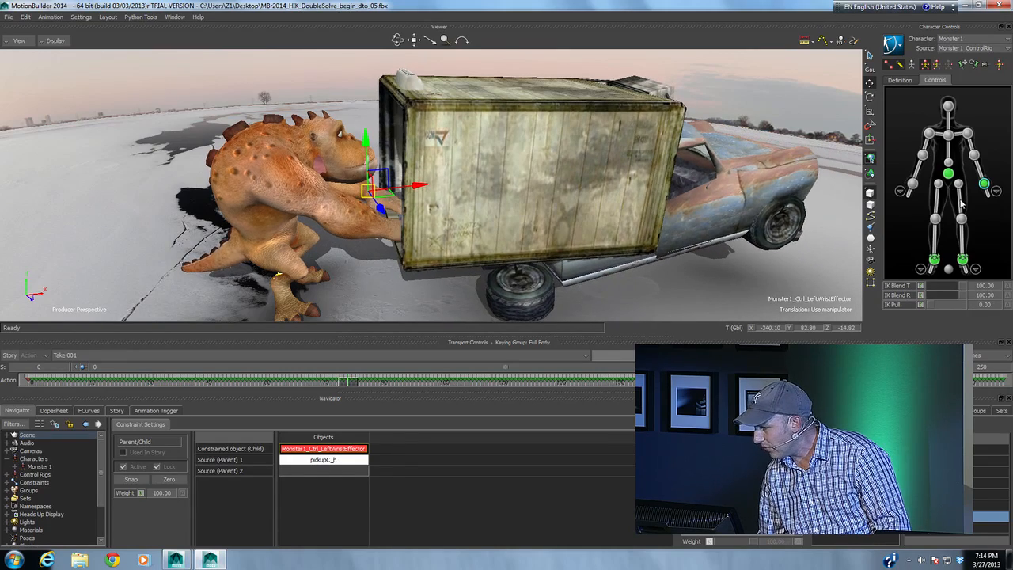
click(911, 186)
drag(397, 213, 461, 214)
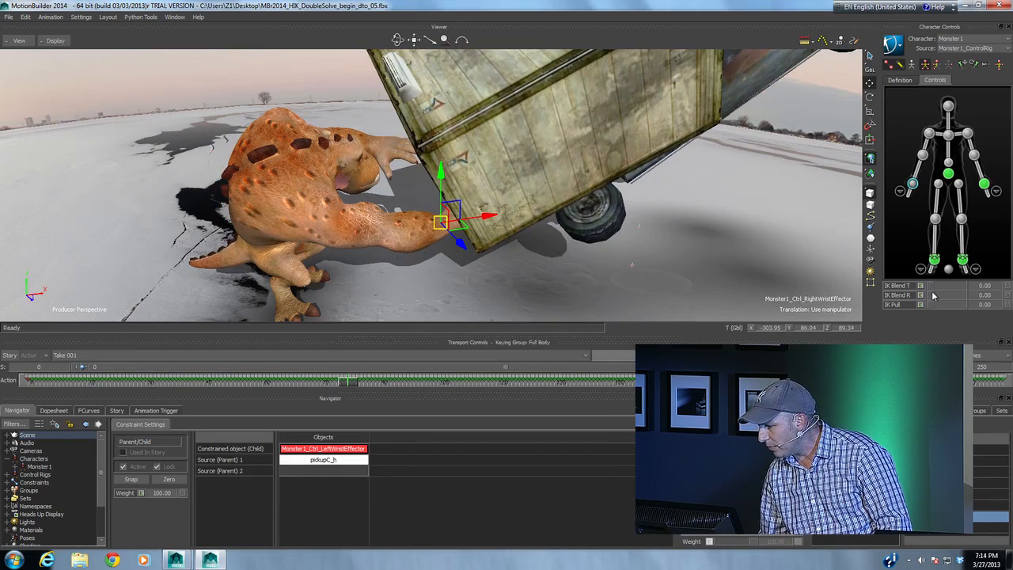
- Raise the left wrist effector's IK Pull to about 21
click(984, 185)
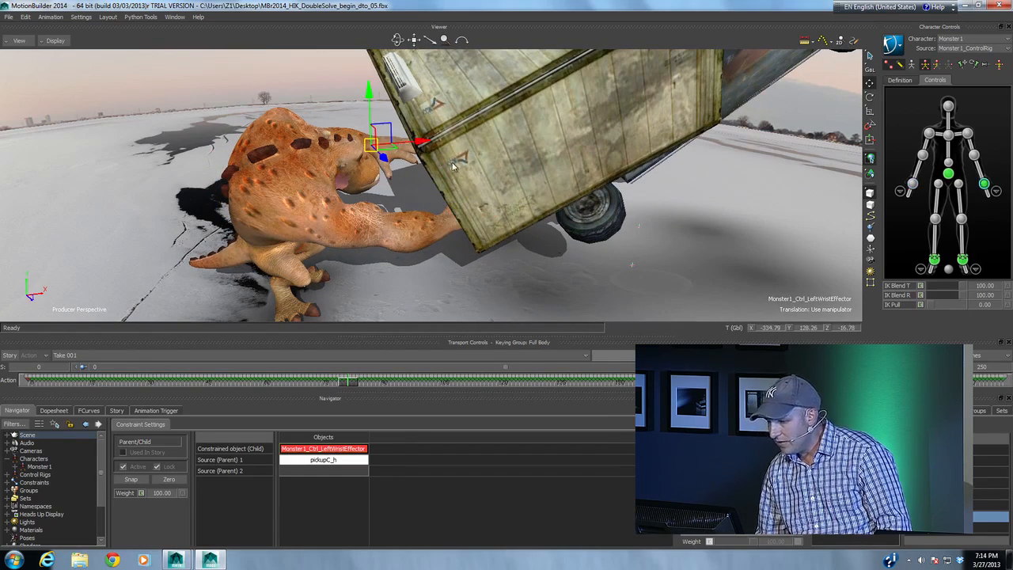
alt+drag(372, 144, 374, 136)
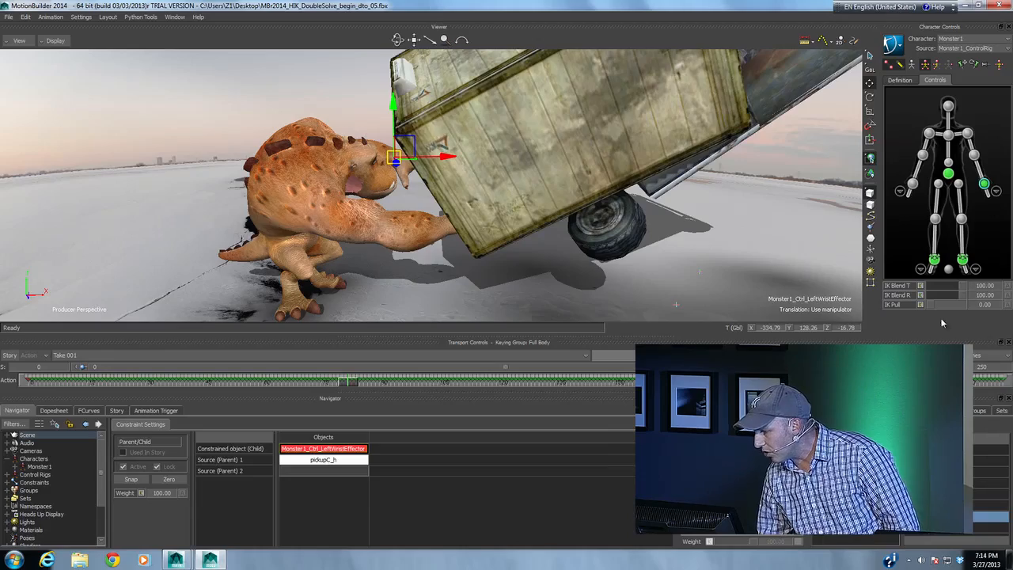
mouse_move(934, 303)
mouse_down()
mouse_move(950, 305)
mouse_move(938, 305)
mouse_up()
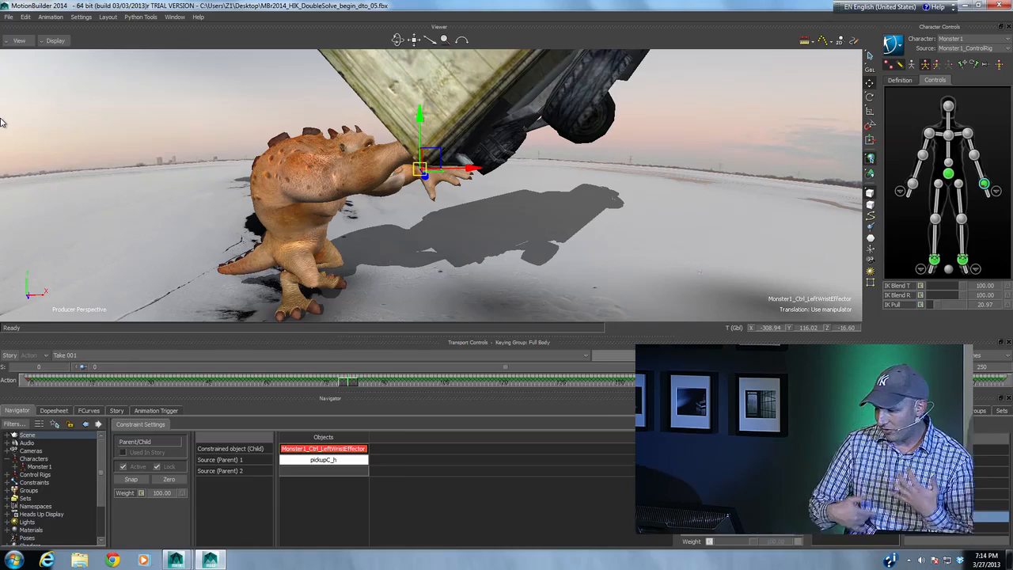
- Switch Monster1's Character Solver to HIK 2014 Solver and set the left wrist effector's IK Pull to 100
click(40, 468)
click(466, 497)
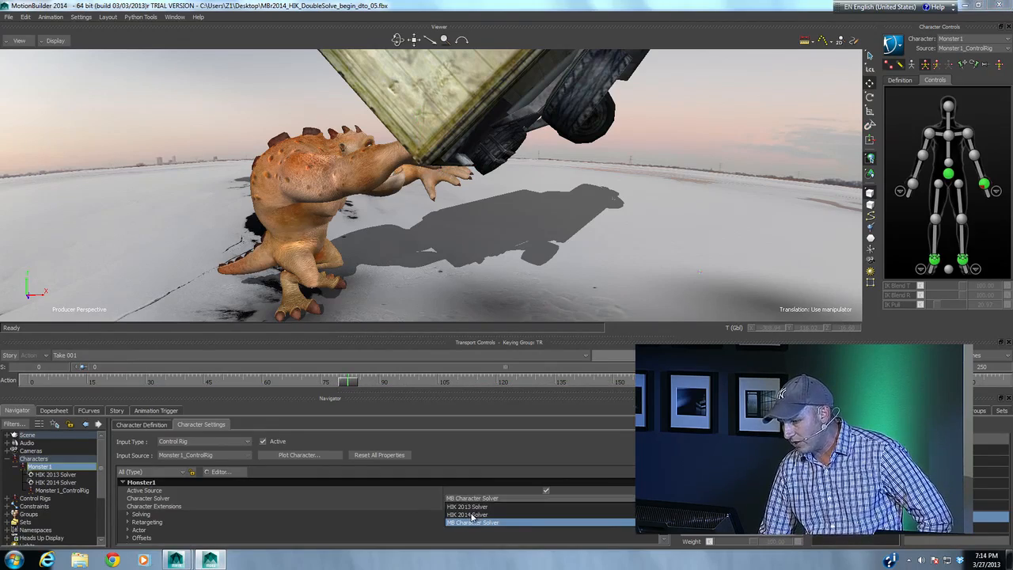
click(468, 515)
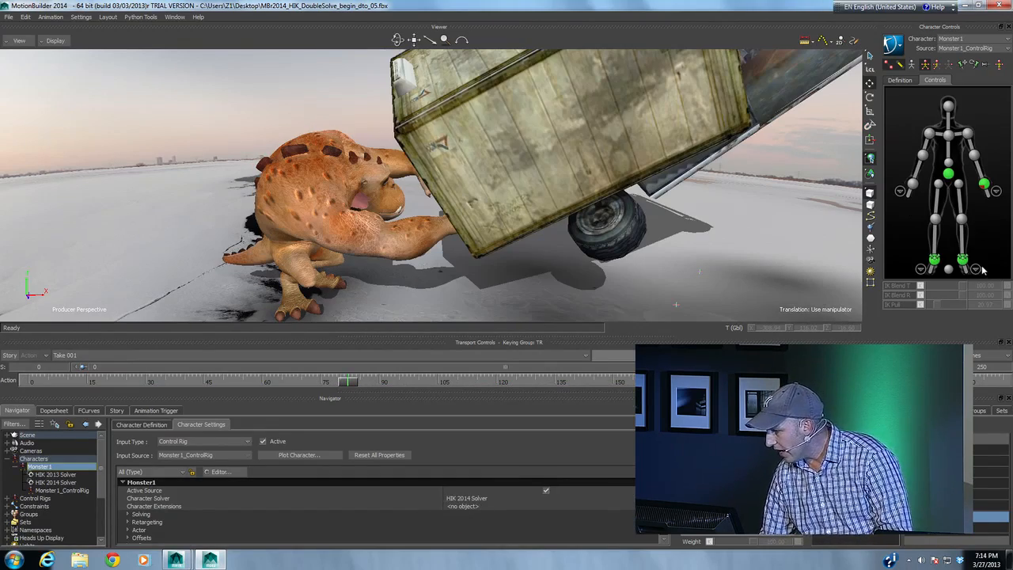
click(984, 184)
drag(945, 304, 994, 306)
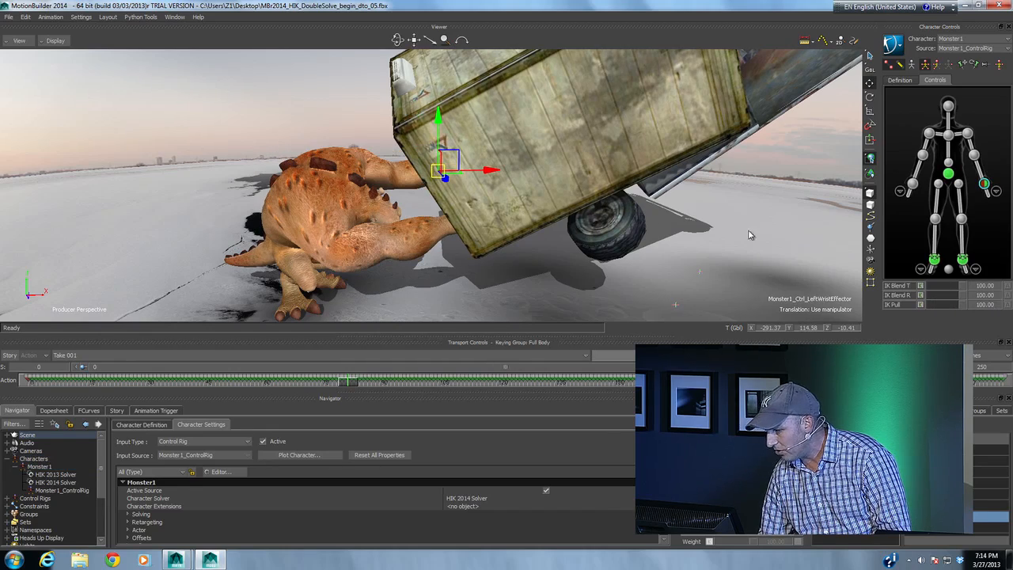
- At about frame 88, lift the truck by translating the right wrist effector to about X -369, Y 116, Z 86
drag(352, 384, 378, 383)
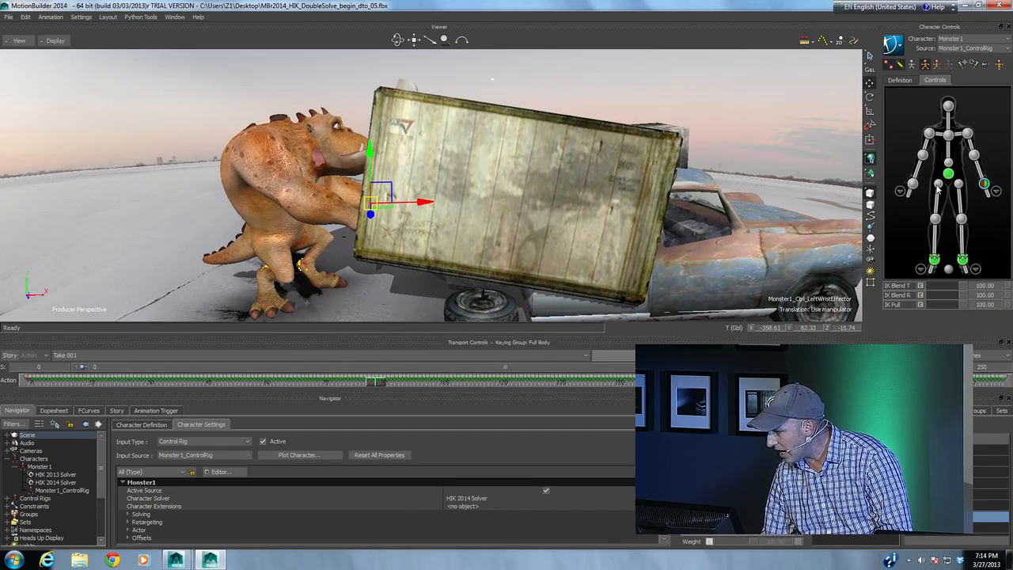
click(566, 173)
ctrl+shift+drag(566, 172, 579, 195)
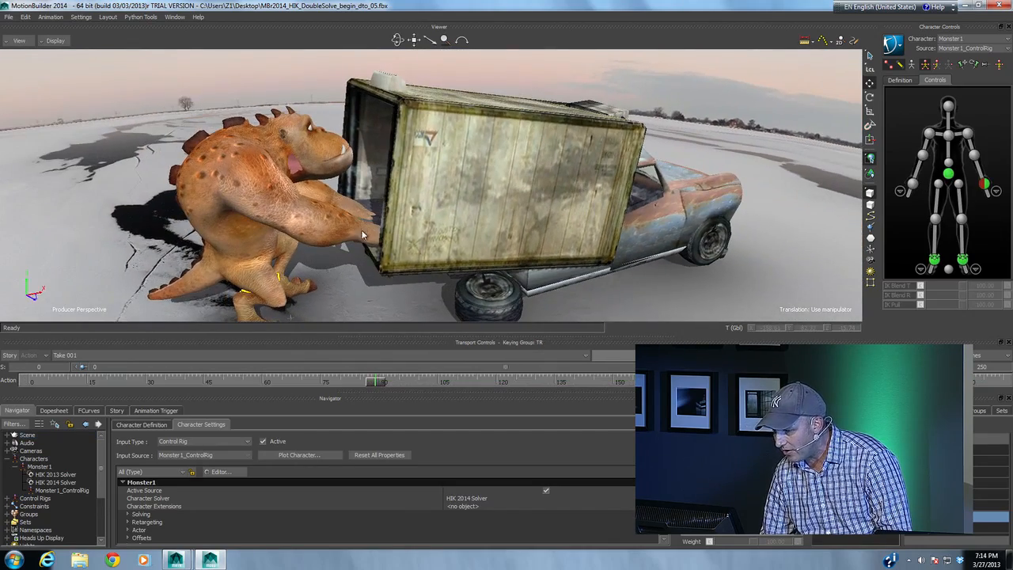
click(912, 184)
drag(358, 184, 354, 206)
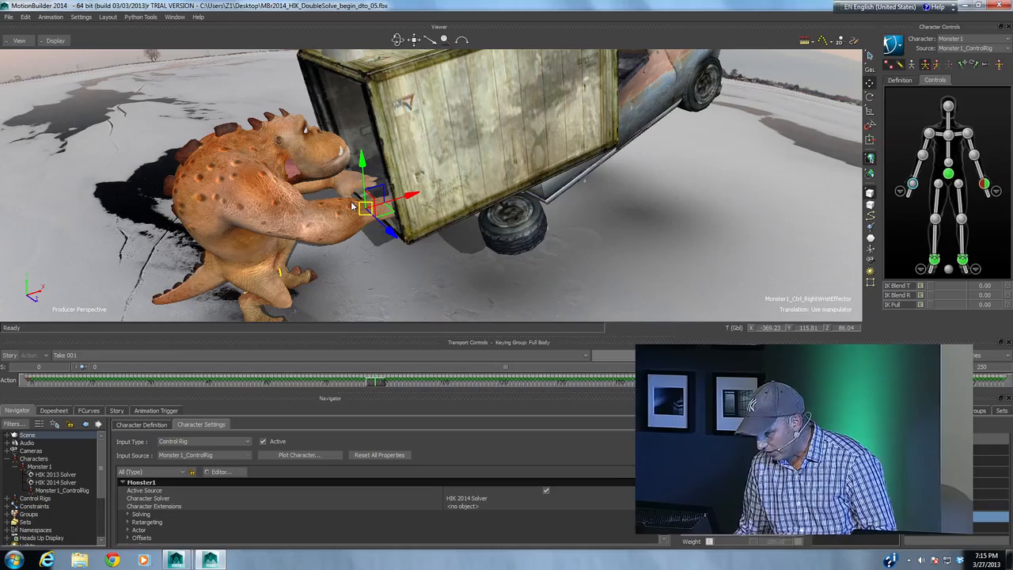
- Set the chest end effector's IK Blend T to 100
ctrl+shift+drag(453, 220, 393, 176)
click(948, 135)
ctrl+shift+drag(623, 163, 628, 160)
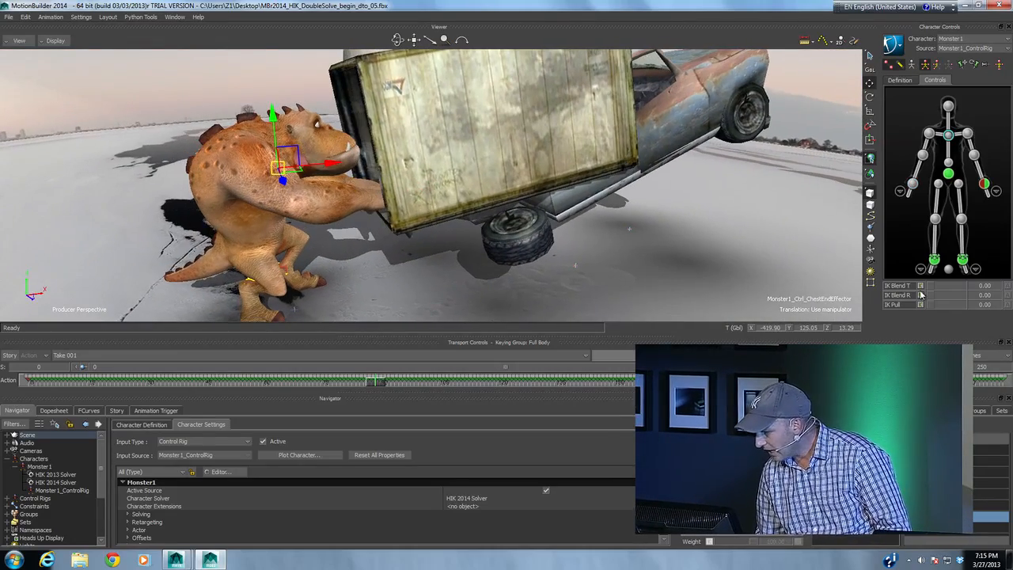
drag(931, 285, 981, 285)
ctrl+shift+drag(327, 185, 402, 181)
- Set the HIK 2014 Solver's Stretch Neck and Stretch Spine to 100 for Monster1
scroll(376, 511, down, 5)
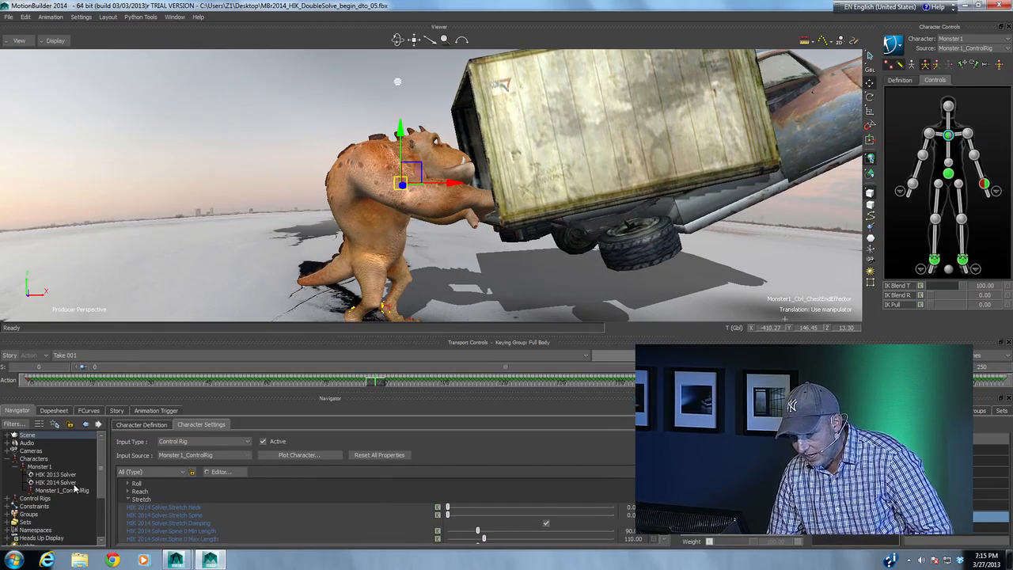
click(128, 492)
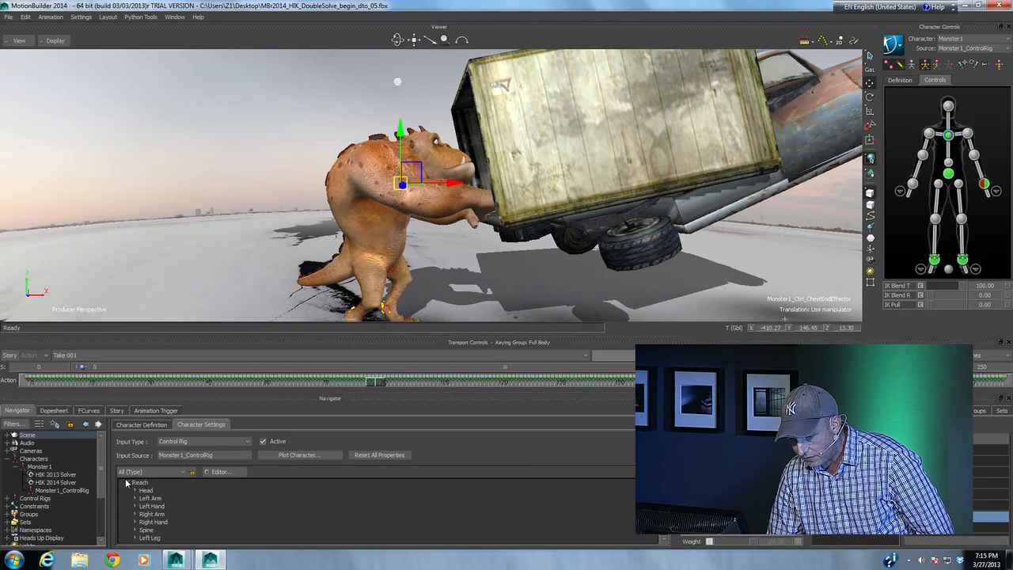
click(127, 483)
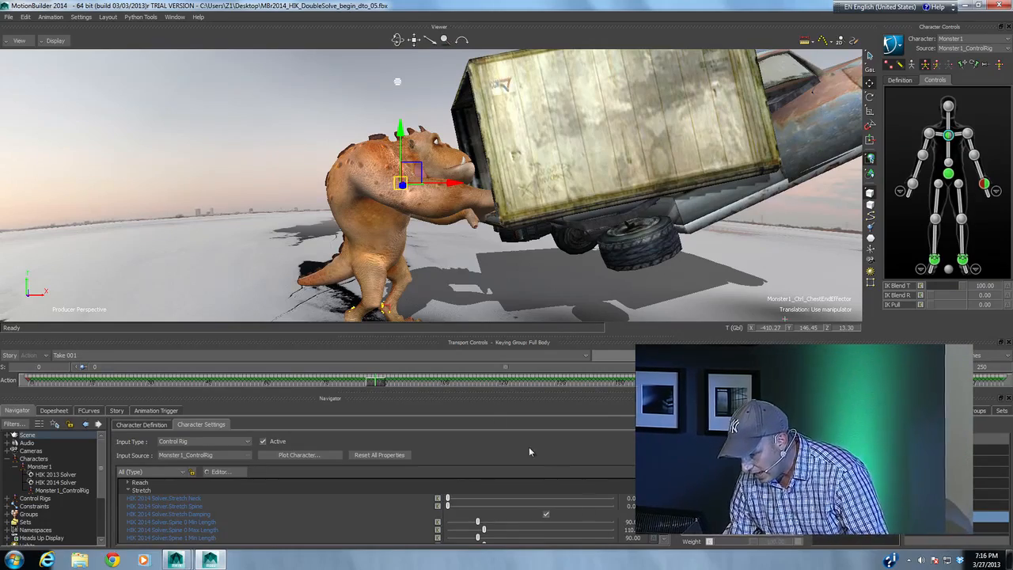
click(460, 506)
click(448, 497)
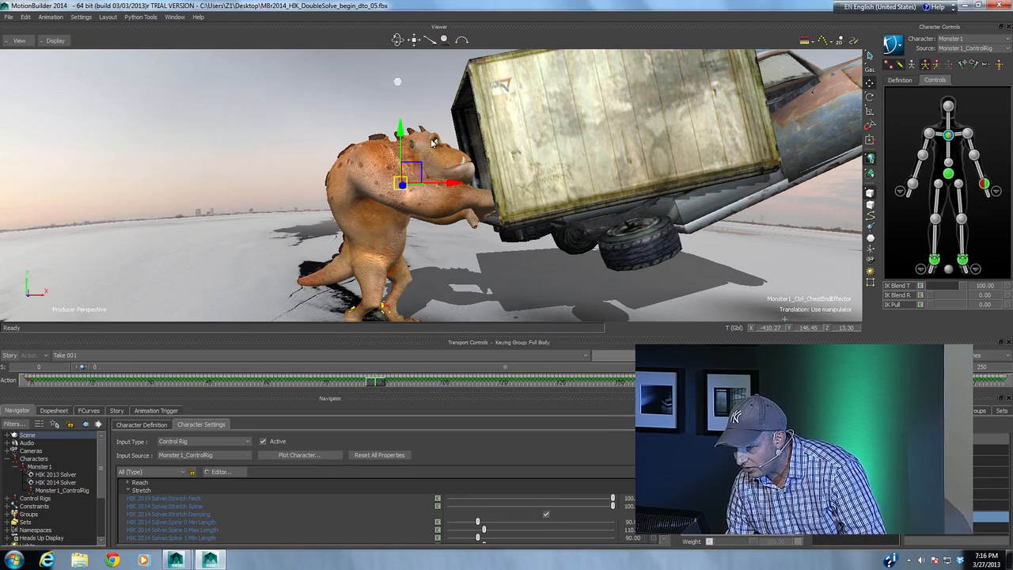
- Increase the solver's spine and head Max Length limits, with Head Max Length about 148, and raise the chest end effector to about Y 159
mouse_move(420, 169)
mouse_down()
mouse_move(418, 198)
mouse_move(420, 164)
mouse_up()
scroll(649, 507, down, 1)
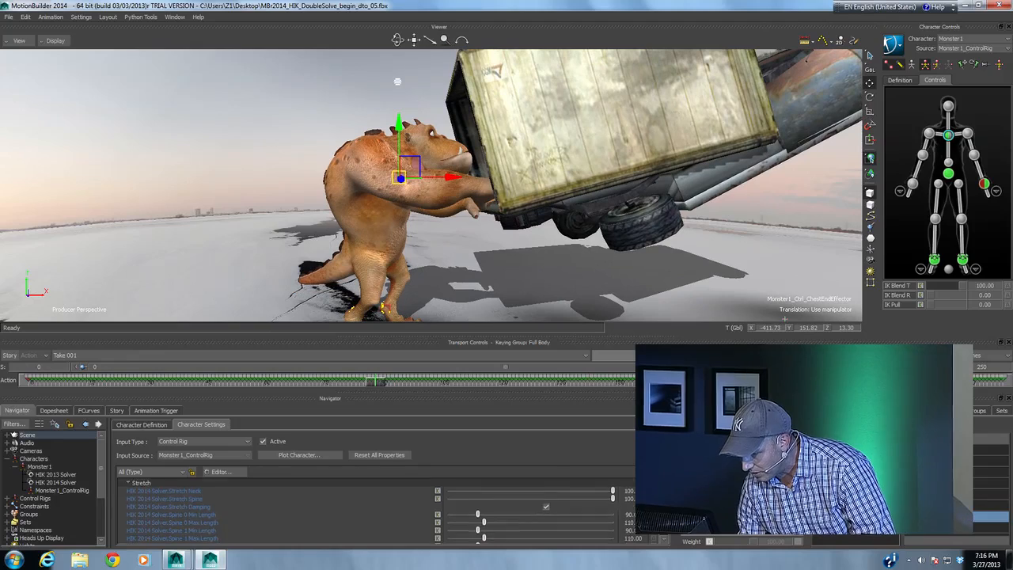
scroll(487, 494, down, 2)
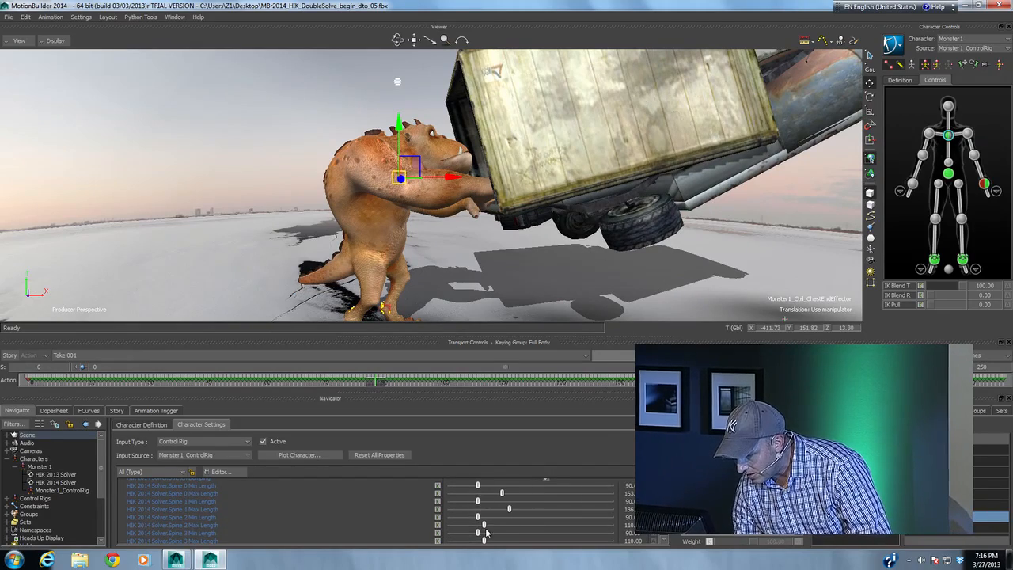
scroll(486, 533, down, 3)
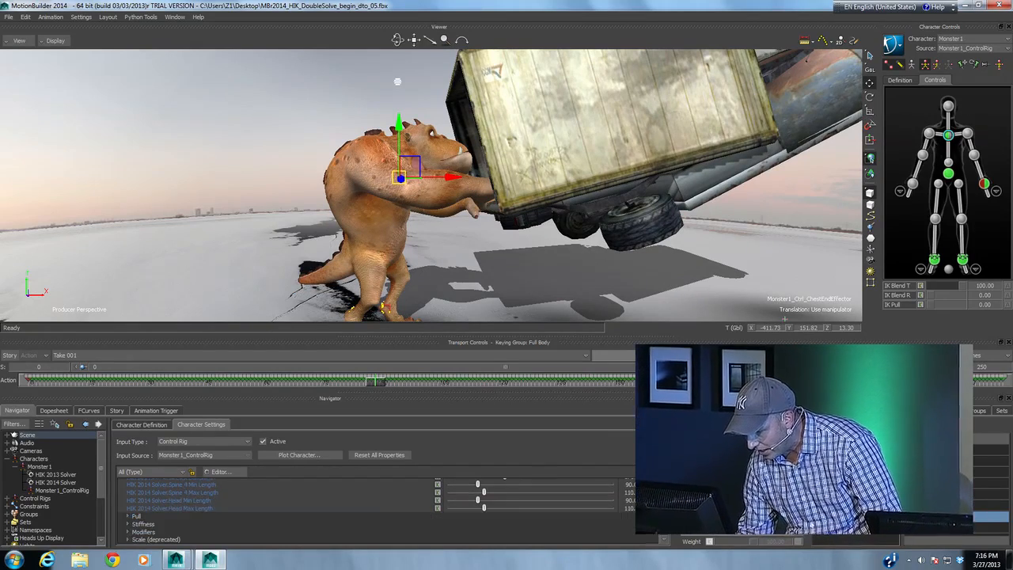
scroll(501, 535, up, 3)
drag(500, 535, 512, 532)
scroll(512, 532, down, 1)
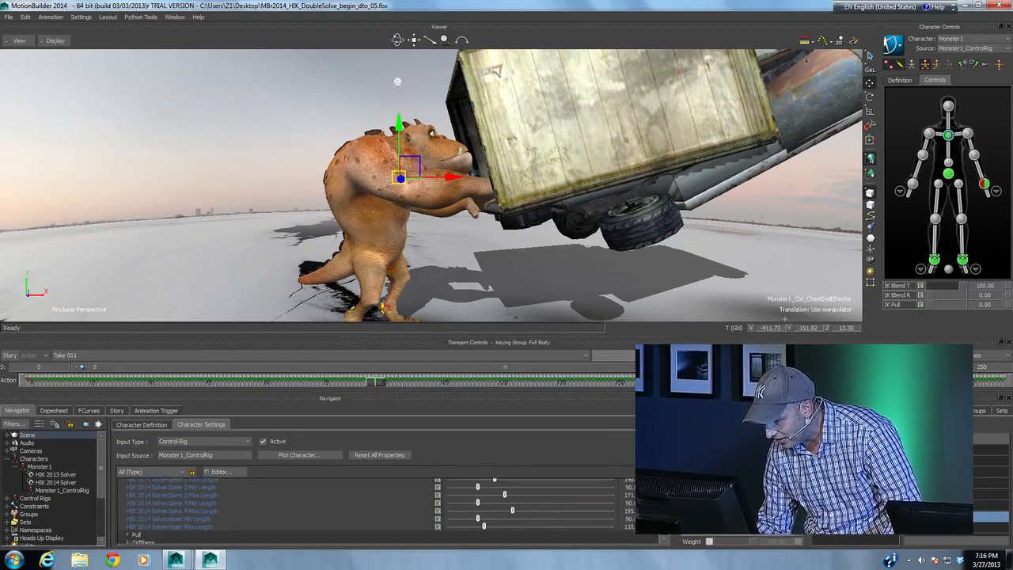
drag(473, 525, 492, 523)
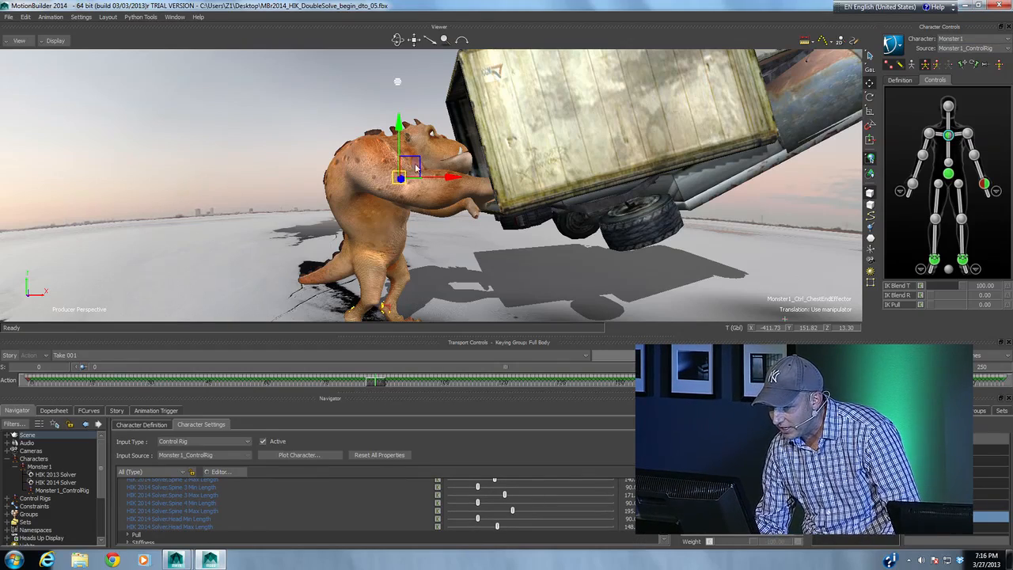
mouse_move(408, 169)
mouse_down()
mouse_move(403, 226)
mouse_move(425, 96)
mouse_move(405, 171)
mouse_up()
scroll(488, 171, down, 1)
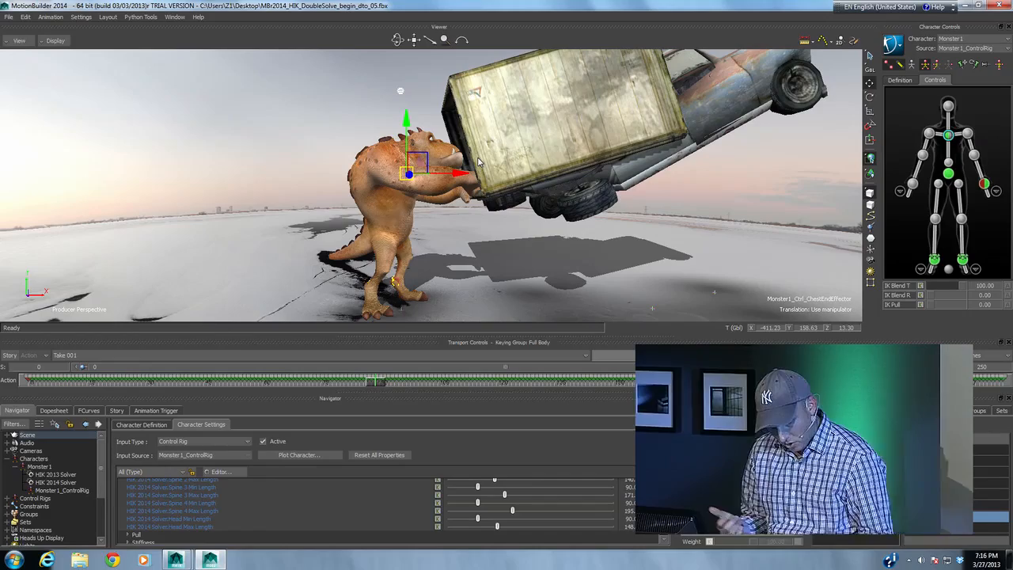
- Switch to Maya, show the Outliner beside the perspective view, and create an assembly definition that includes a Locator representation
key(alt+Tab)
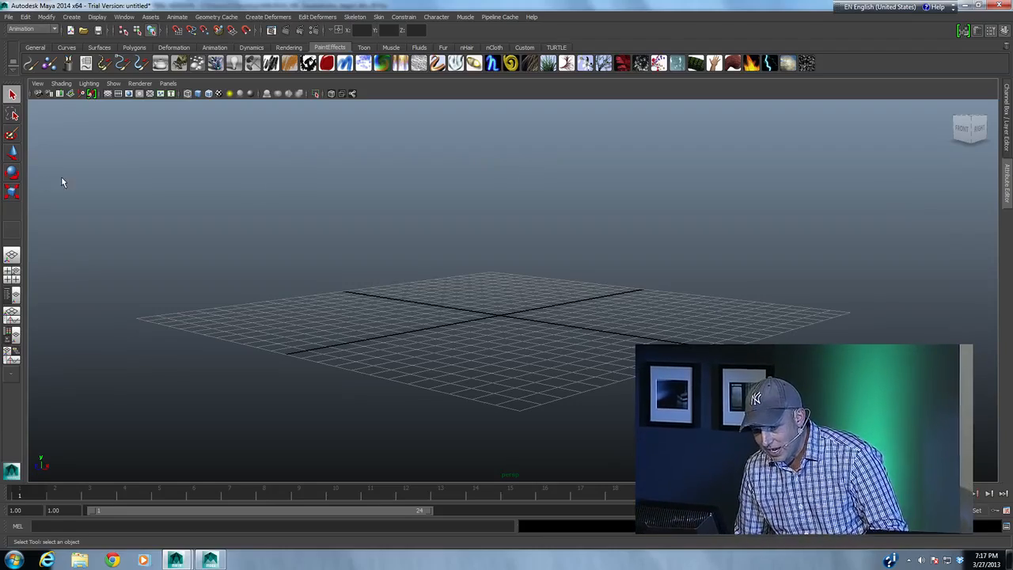
click(13, 296)
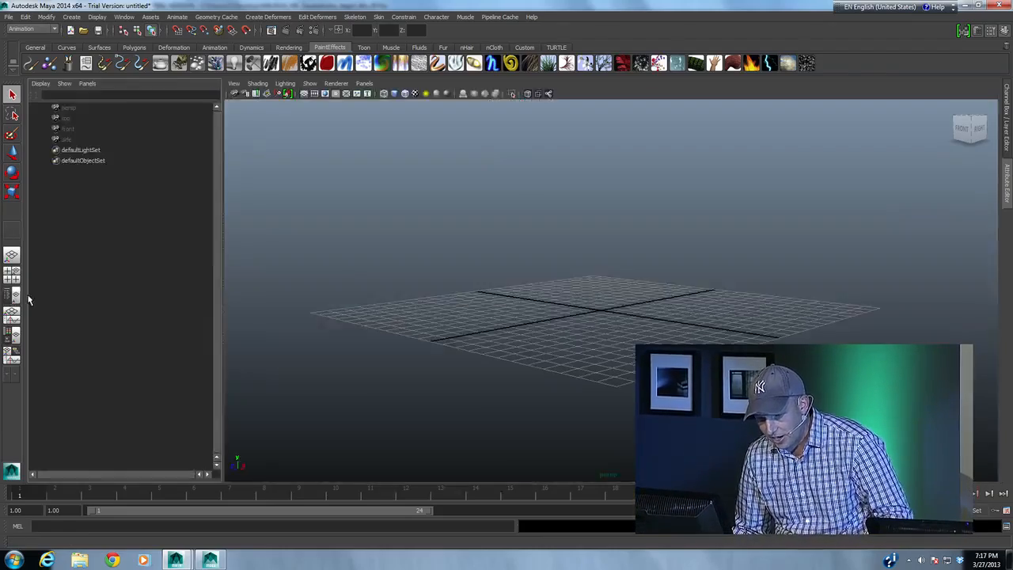
right_click(127, 240)
mouse_move(149, 407)
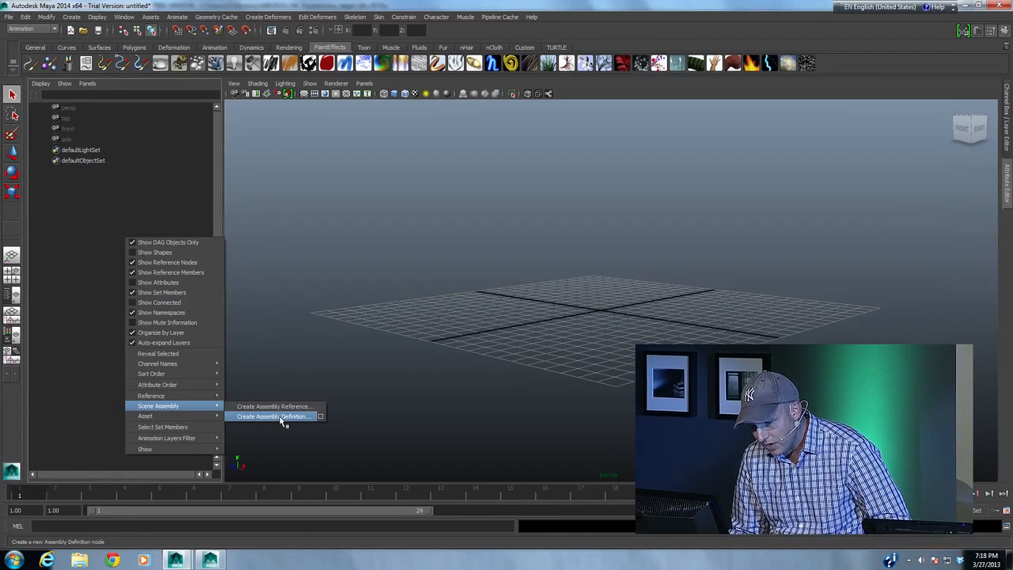
click(322, 417)
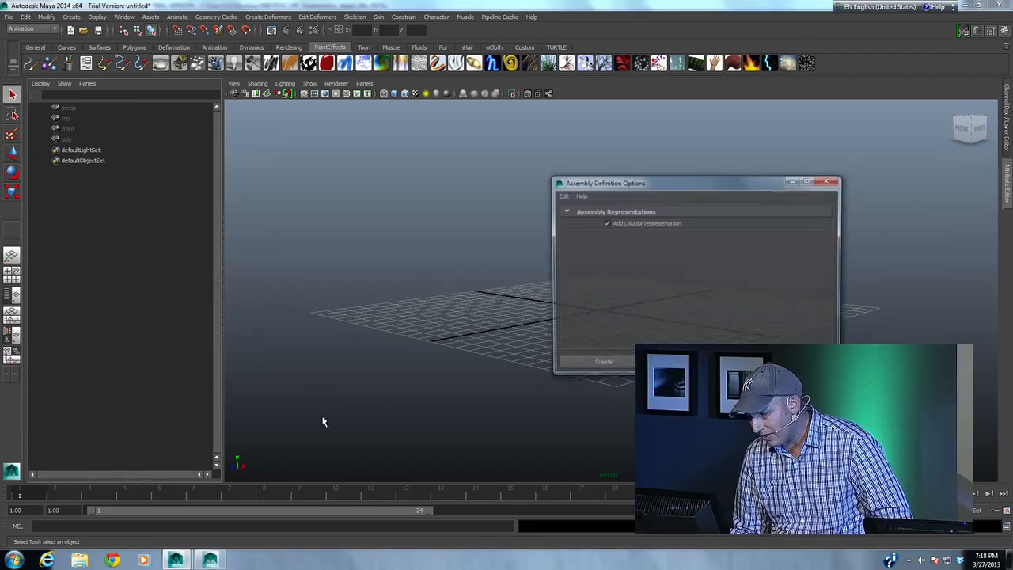
click(601, 365)
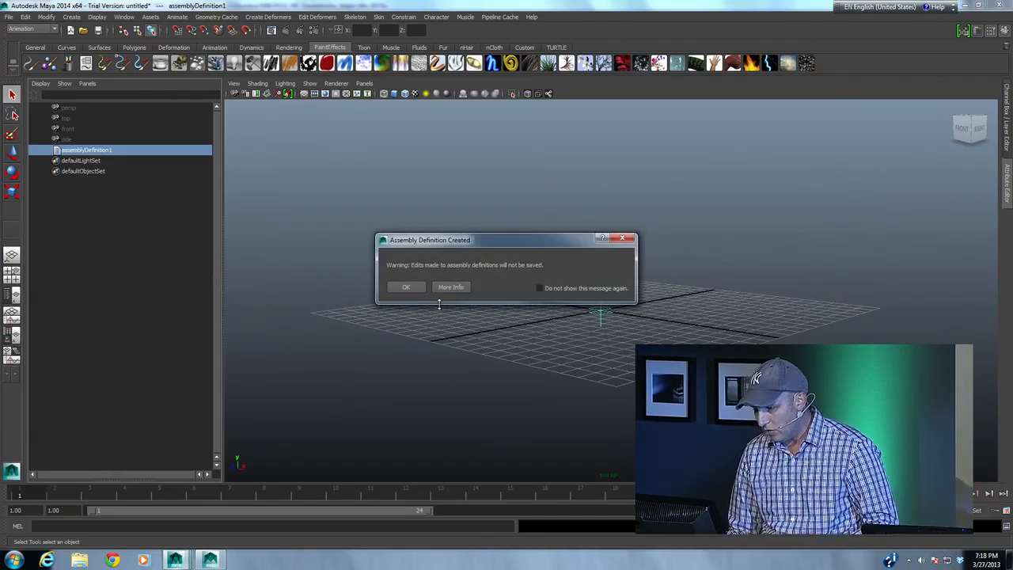
click(403, 289)
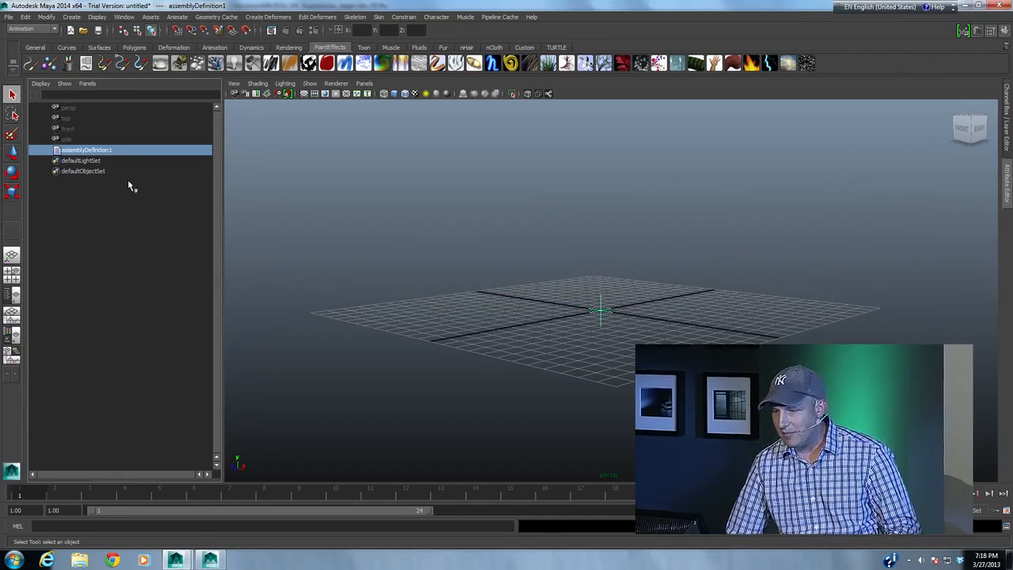
- Add the scene file a_cars_1.mb as a Scene representation of the assembly definition
double_click(83, 150)
click(57, 150)
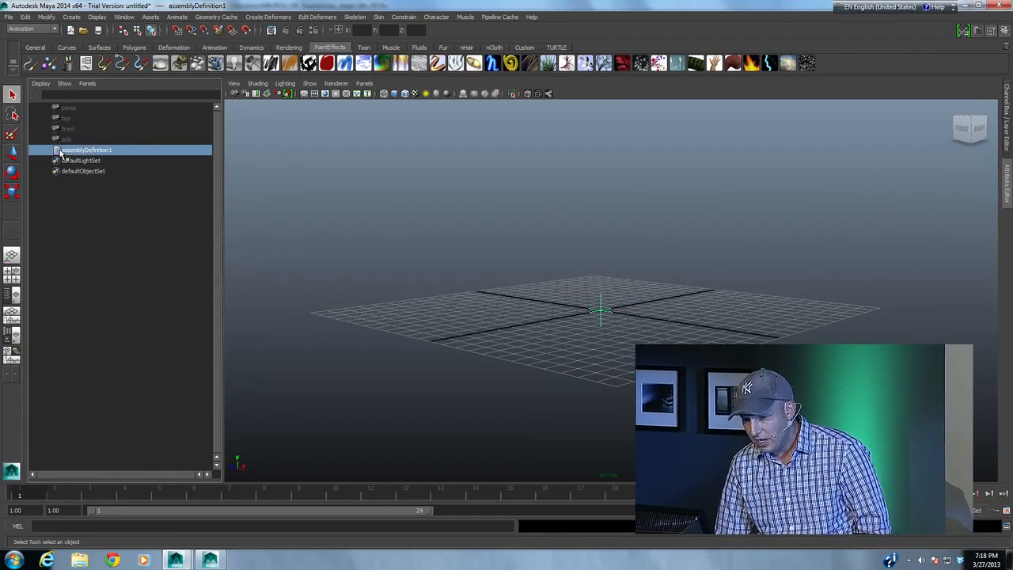
click(1006, 193)
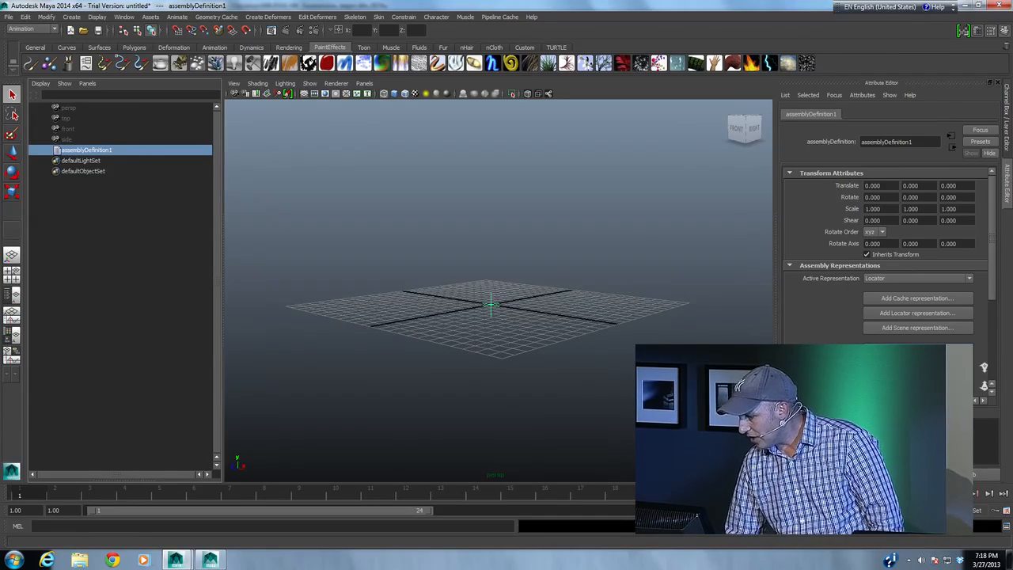
click(894, 327)
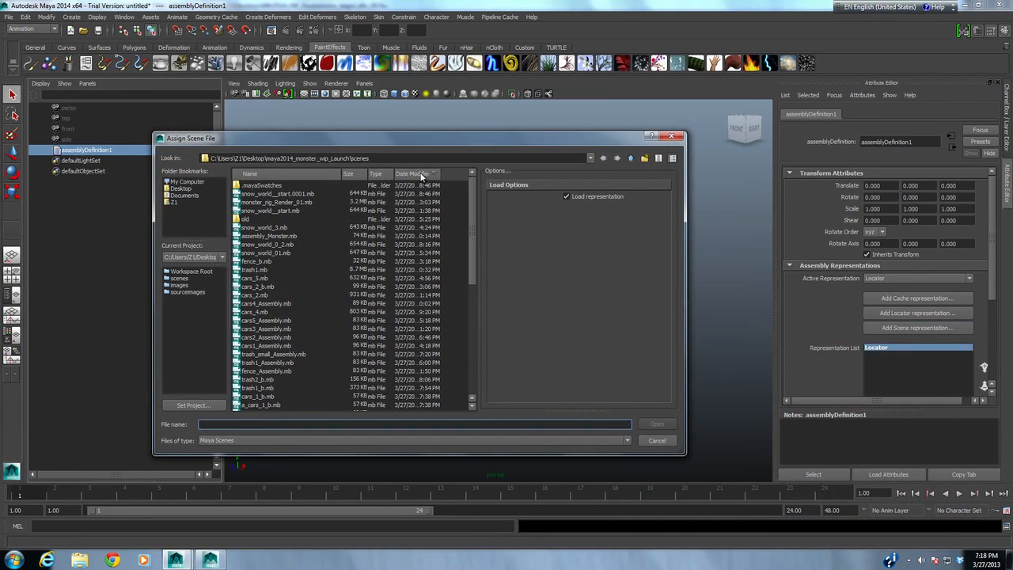
click(303, 171)
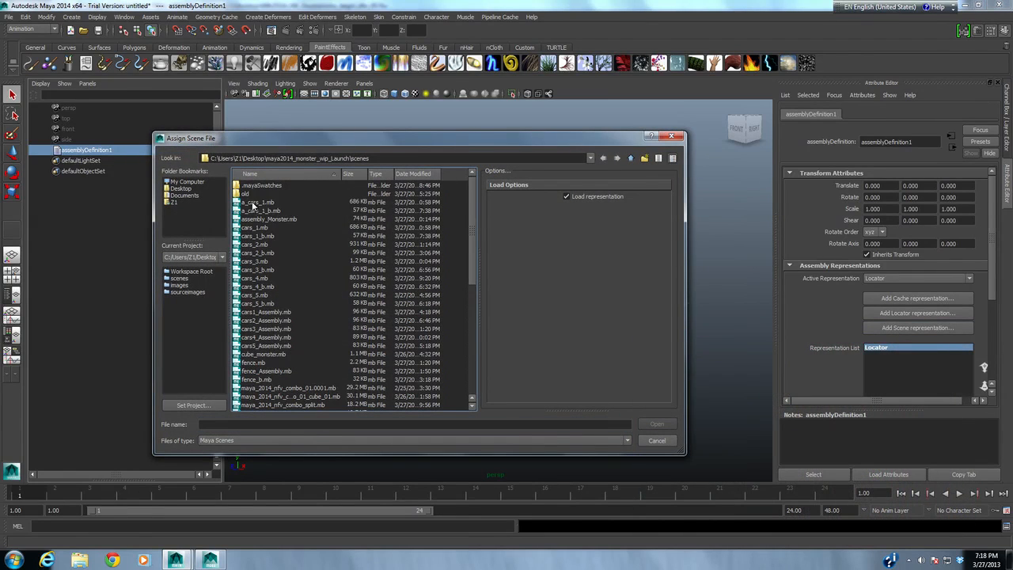
click(255, 204)
click(654, 425)
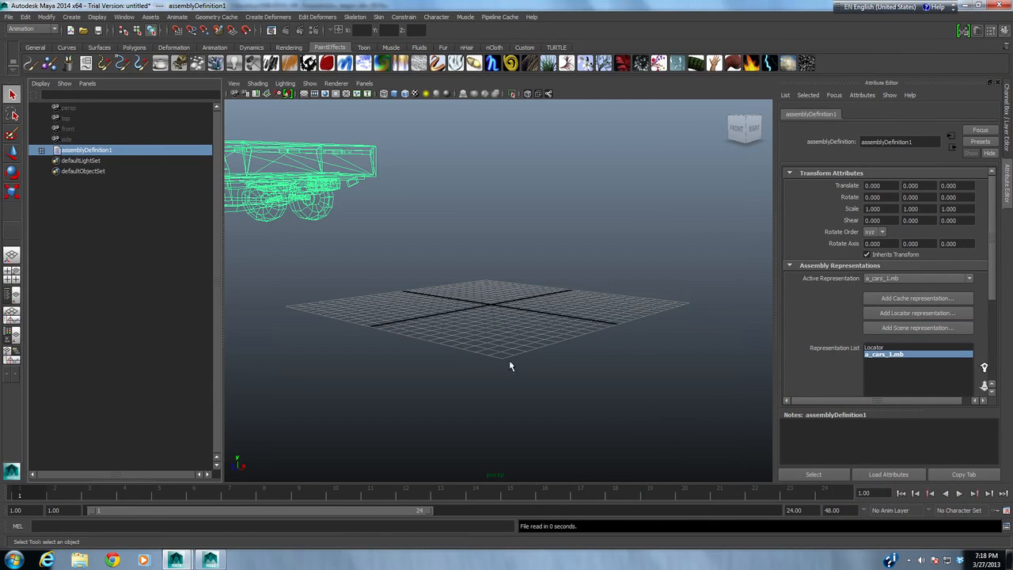
- Frame the whole group of cars in the perspective view and turn on textured shading
alt+middle_drag(405, 229, 605, 373)
alt+right_drag(605, 374, 190, 309)
alt+right_drag(356, 317, 246, 310)
alt+middle_drag(247, 310, 428, 333)
alt+right_drag(427, 334, 503, 333)
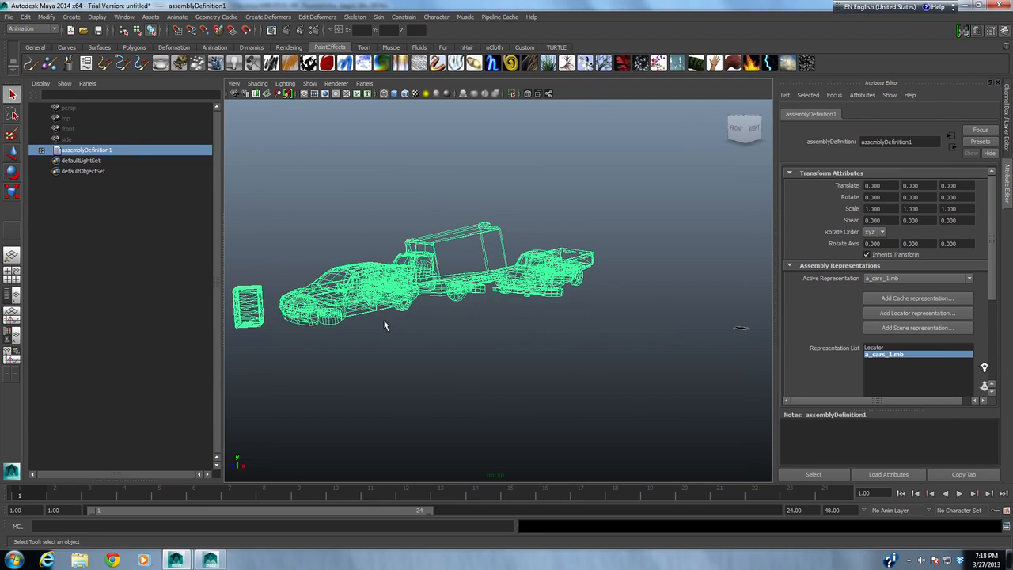
key(6)
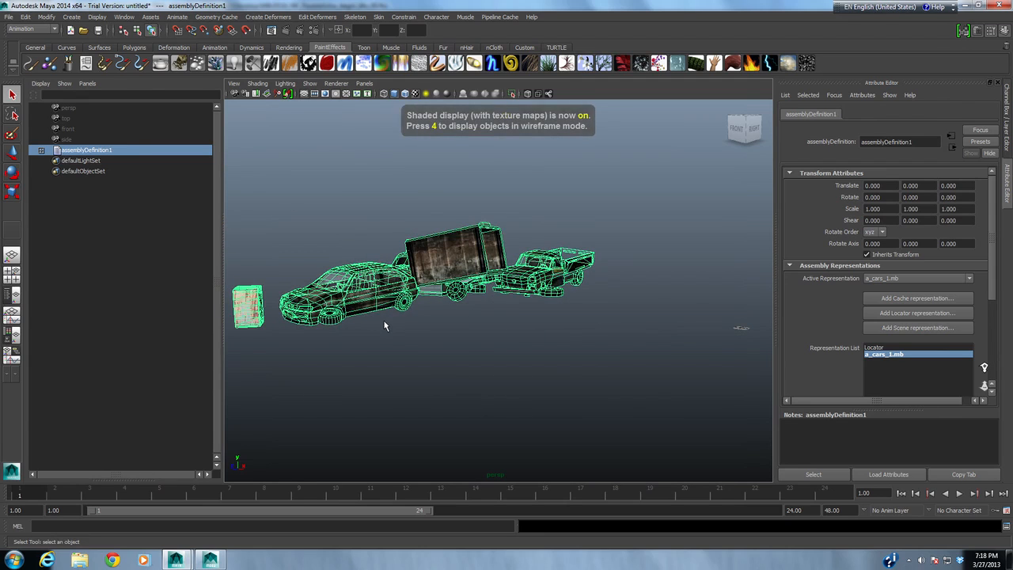
alt+right_drag(463, 313, 493, 329)
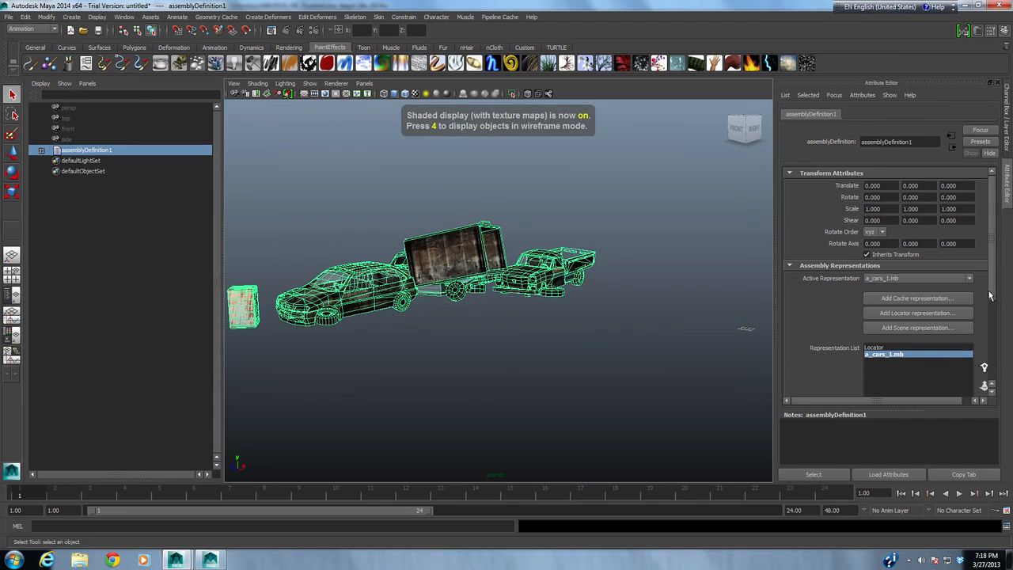
- Set the label of the a_cars_1.mb representation to render
scroll(989, 295, down, 3)
double_click(897, 355)
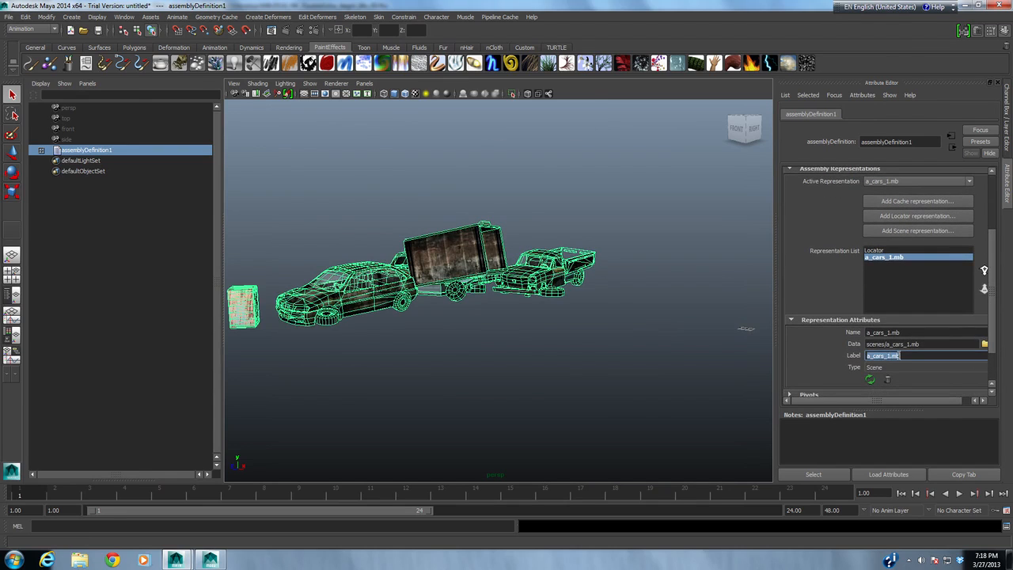
text(render)
key(Return)
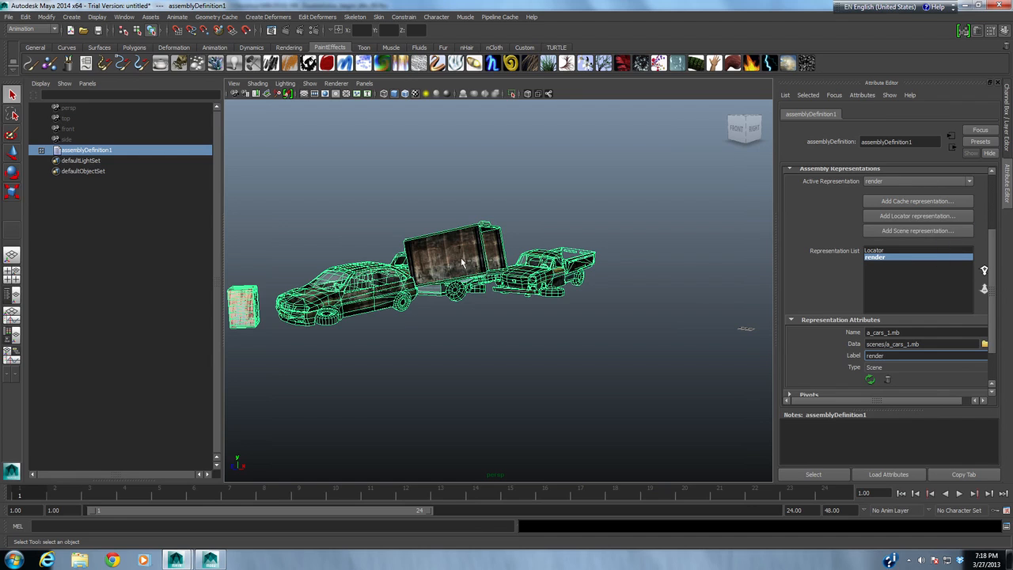
- Export the selected assembly definition of the cars as a GPU cache Alembic file named fun
alt+drag(454, 267, 496, 296)
click(375, 207)
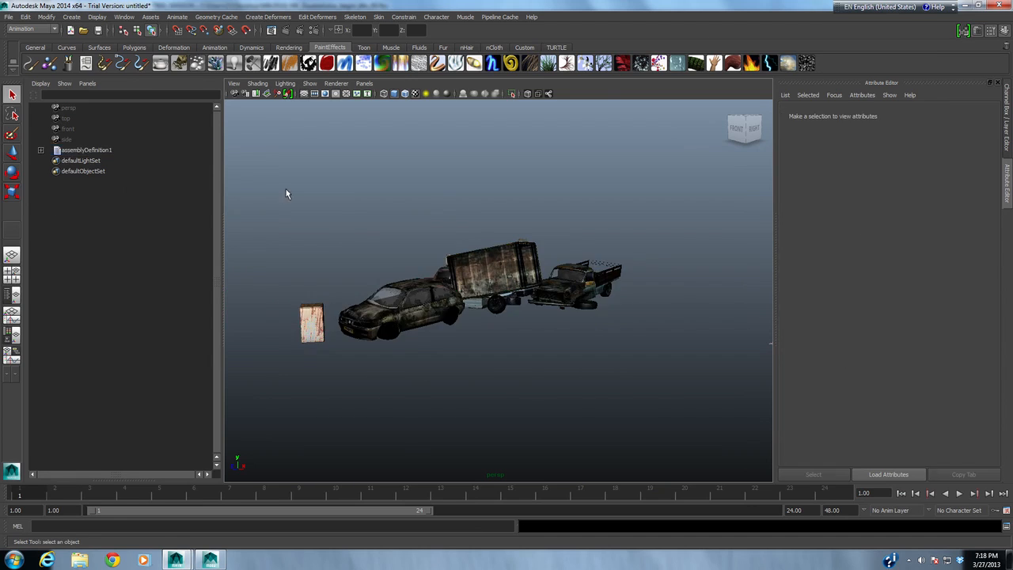
click(82, 149)
alt+drag(316, 170, 466, 127)
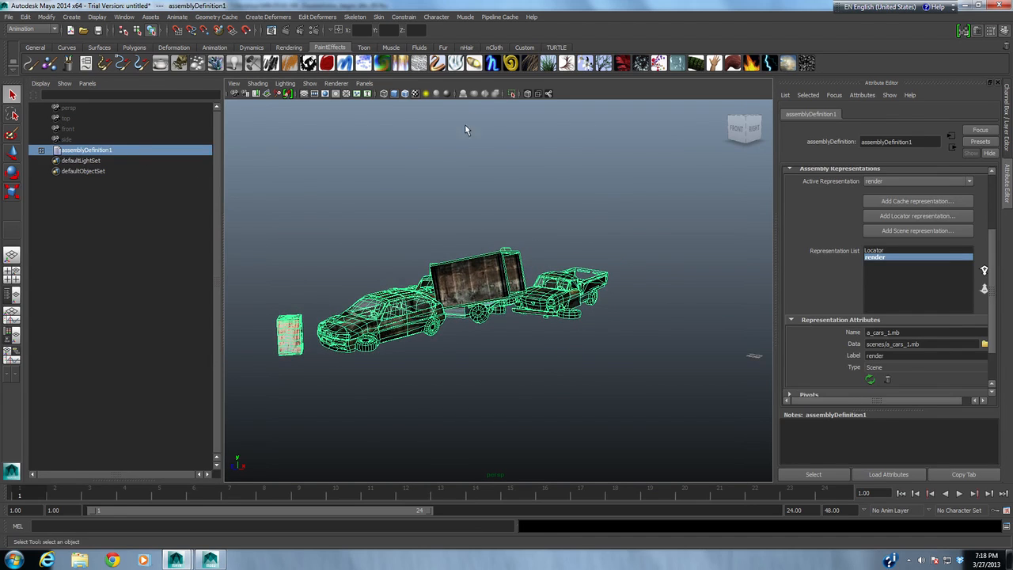
click(499, 17)
mouse_move(511, 42)
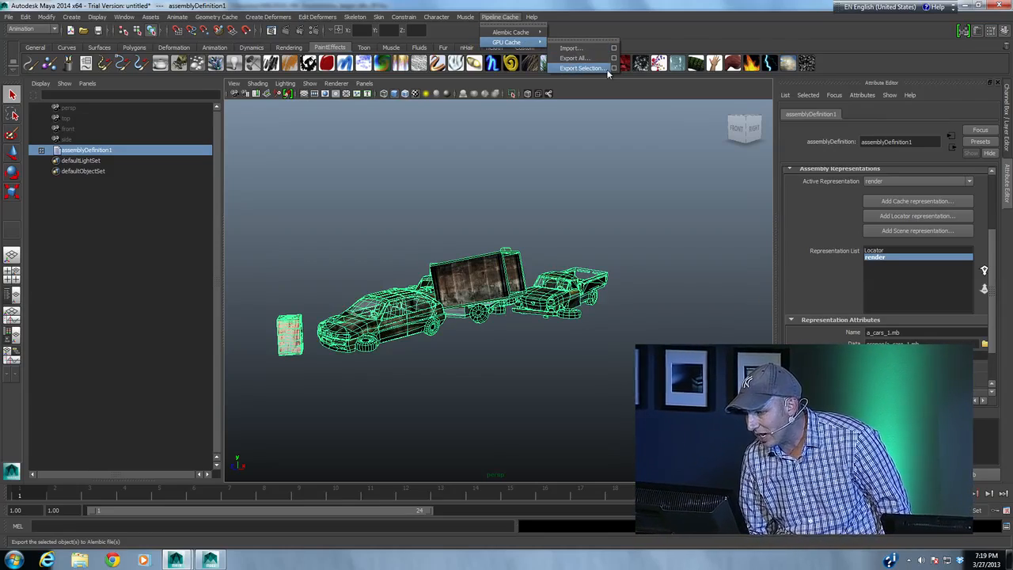
click(585, 68)
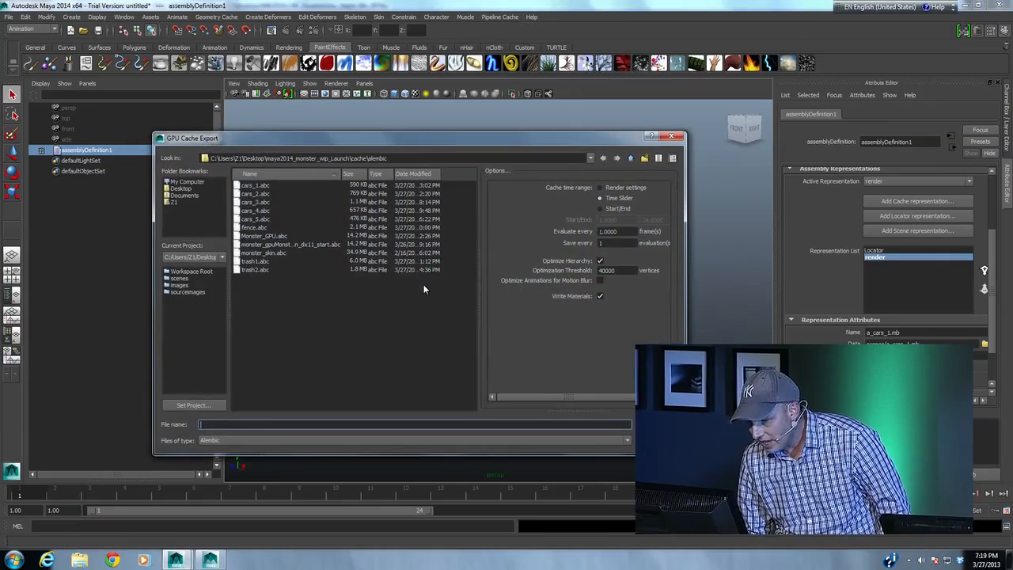
click(210, 424)
text(fun)
key(Return)
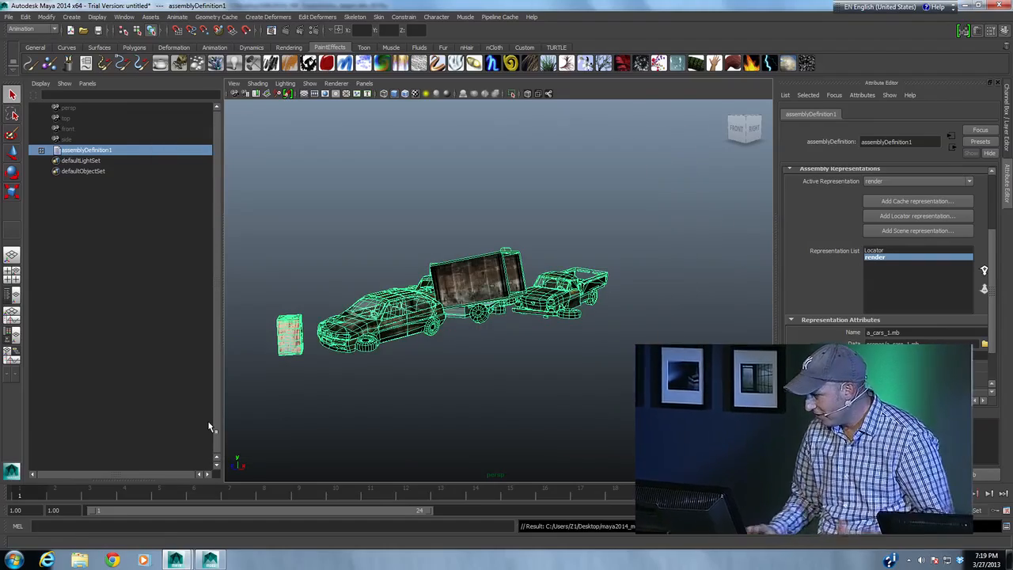
- Add the cache file fun.abc as a Cache representation of the assembly definition and deselect the cars
click(898, 202)
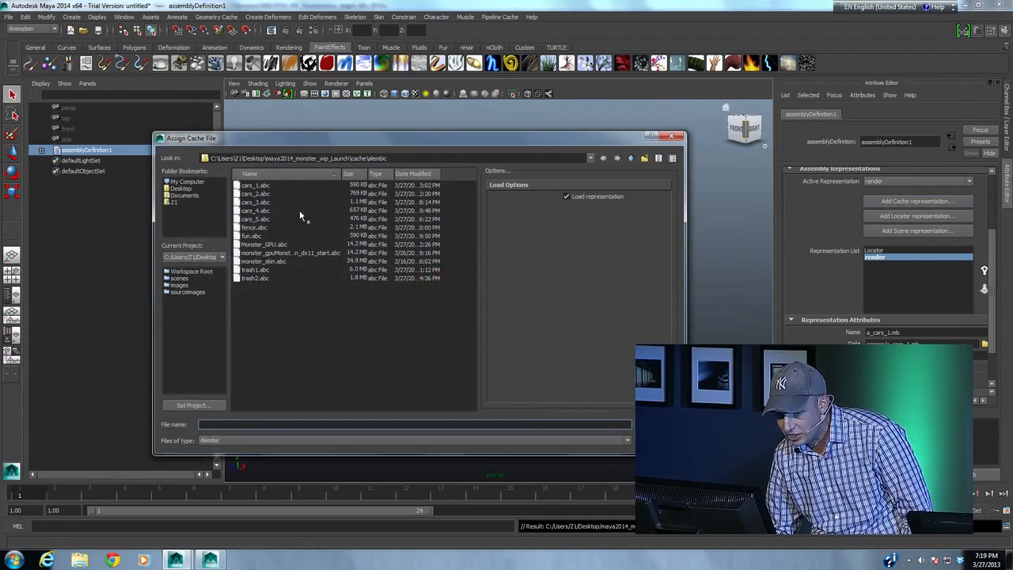
click(253, 236)
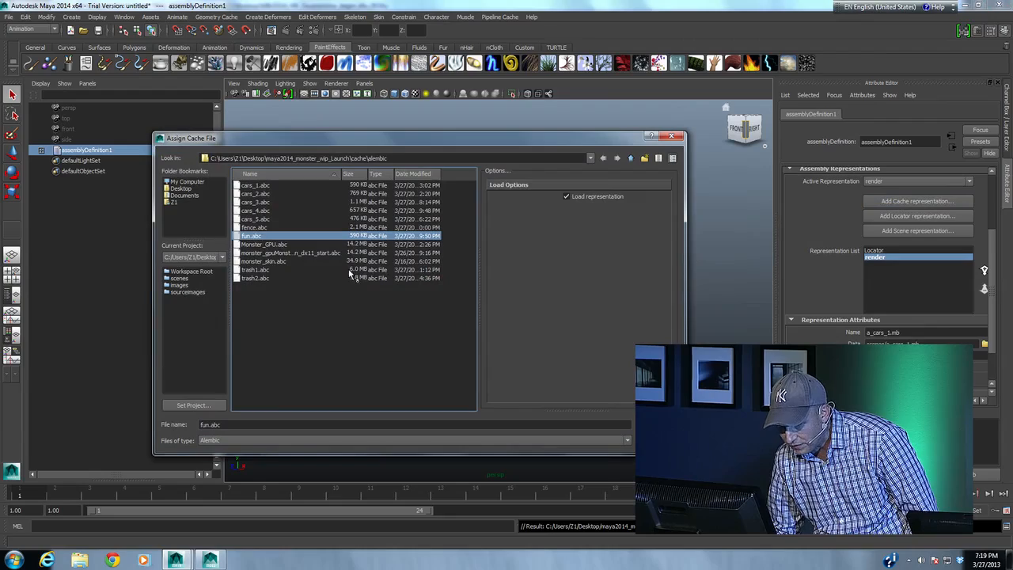
click(657, 424)
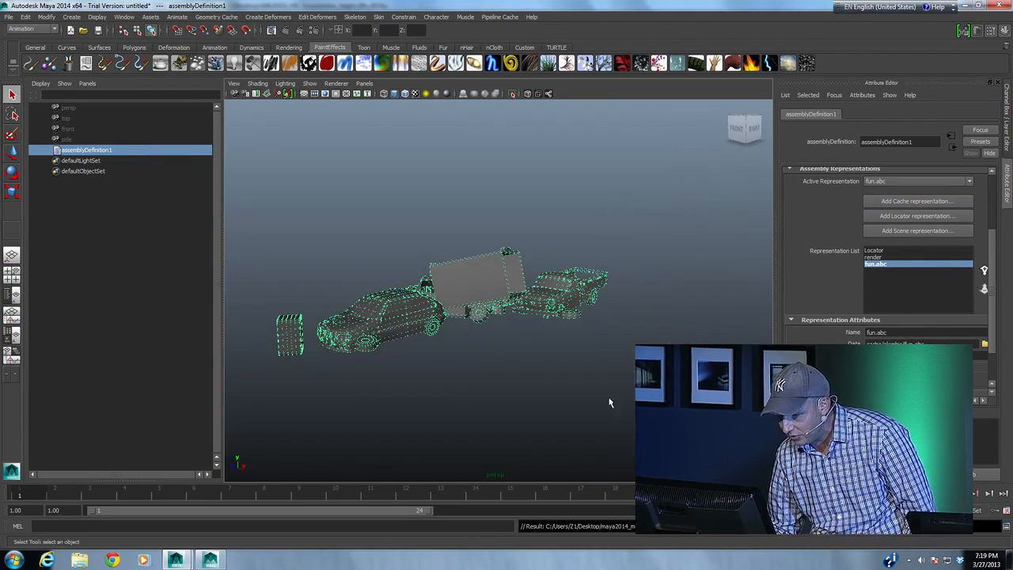
click(495, 374)
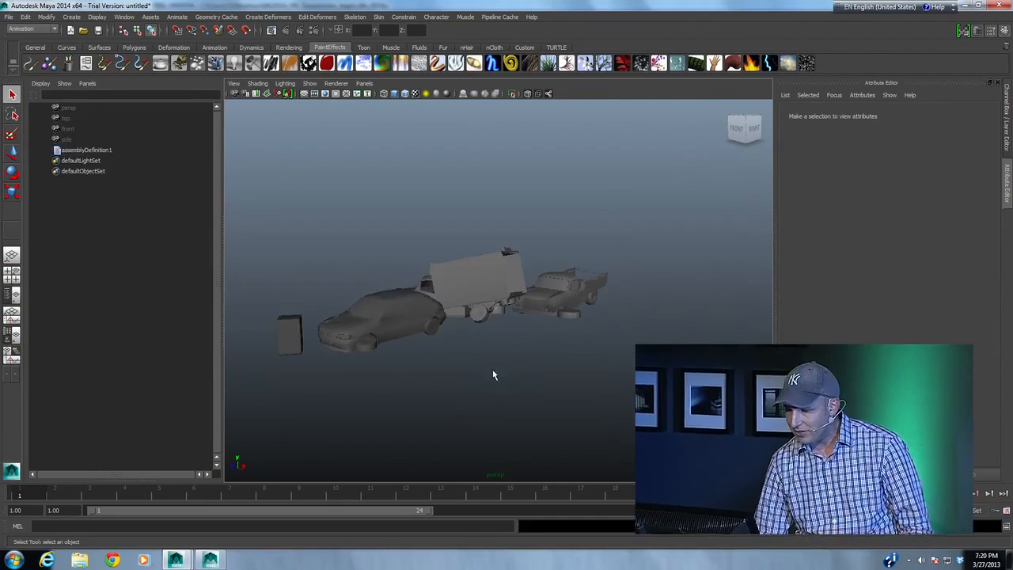
- Select the cars assembly and set the label of its fun.abc representation to gpu
click(385, 332)
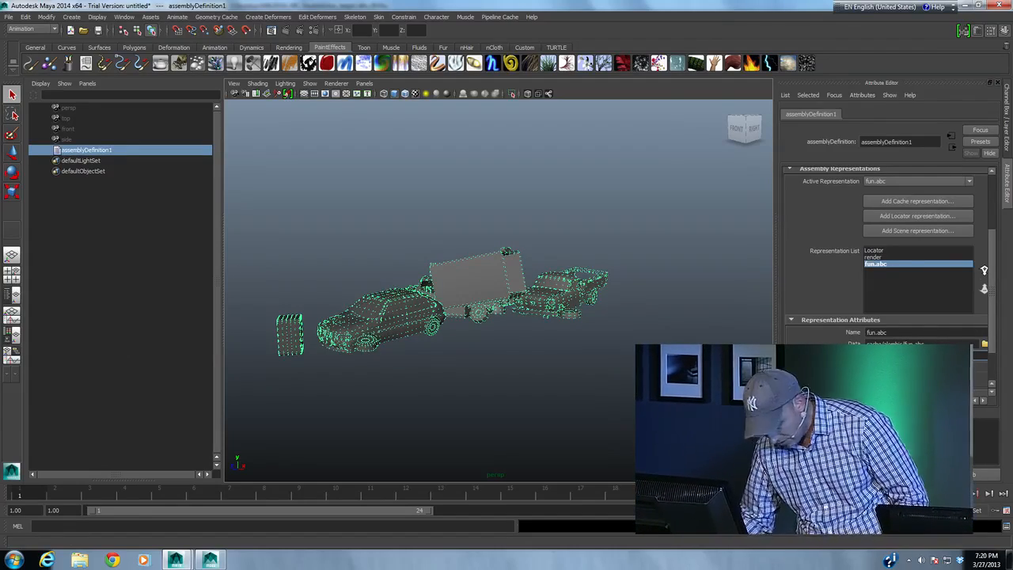
text(gpu)
key(Return)
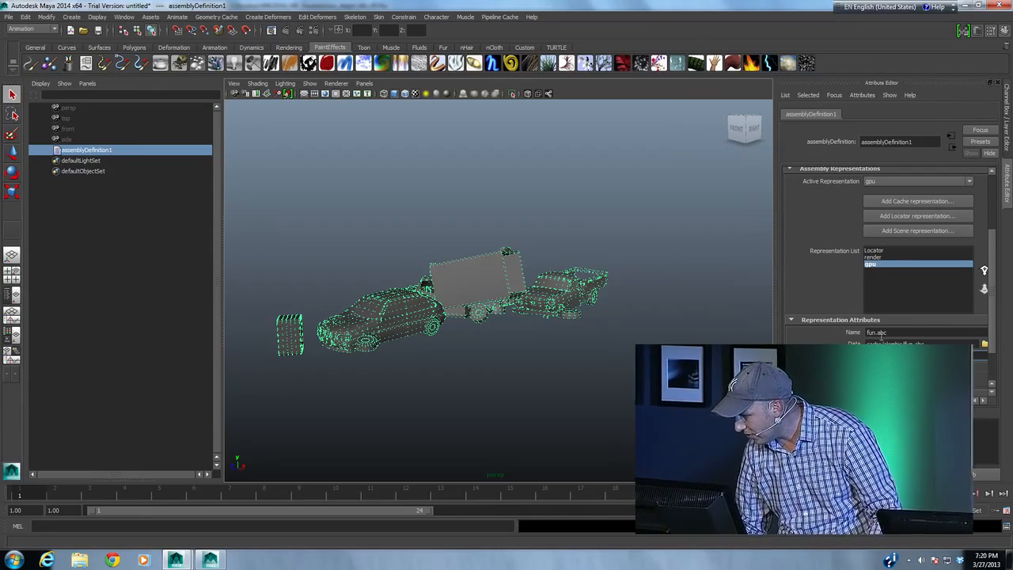
- Switch the assembly definition's active representation to render
click(873, 258)
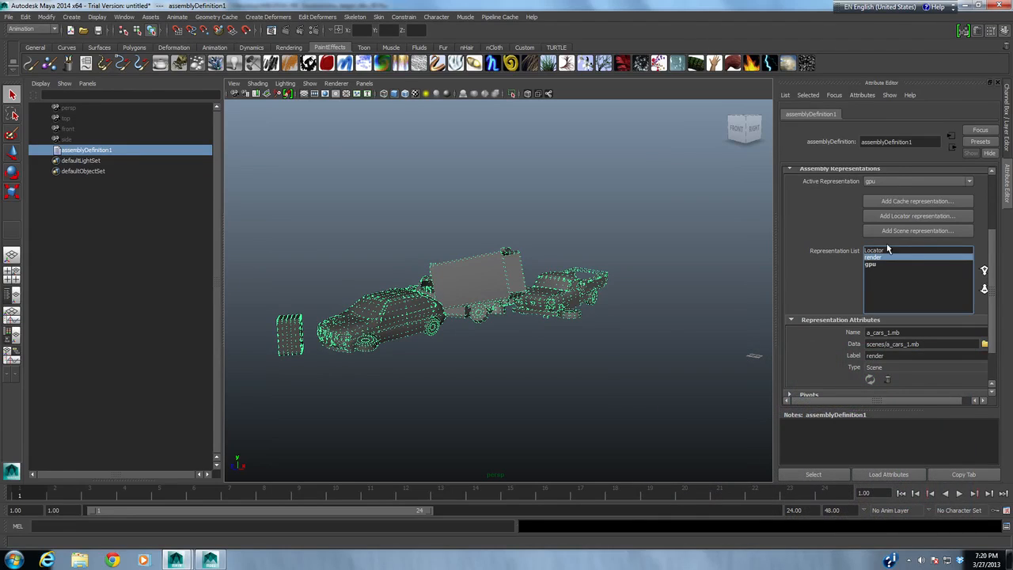
click(886, 181)
click(888, 191)
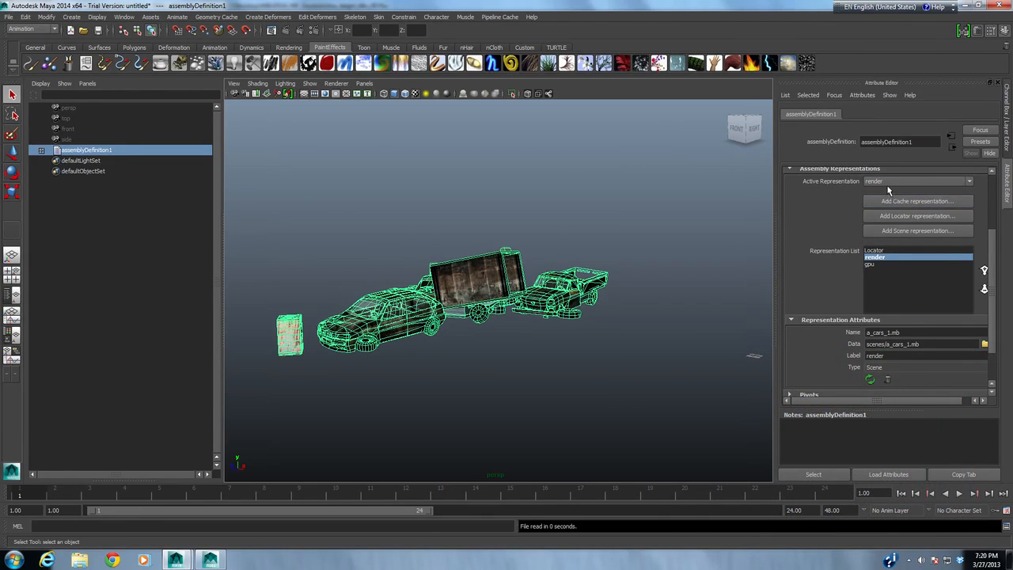
- Preview the cars assembly's gpu representation, restore render as the active representation, and deselect the assembly
click(887, 182)
click(886, 209)
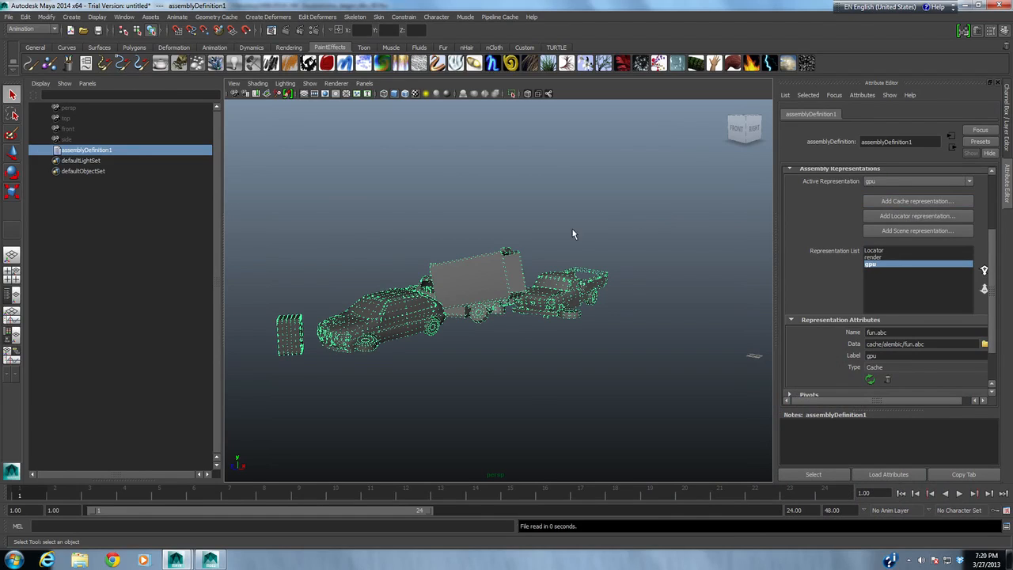
click(927, 181)
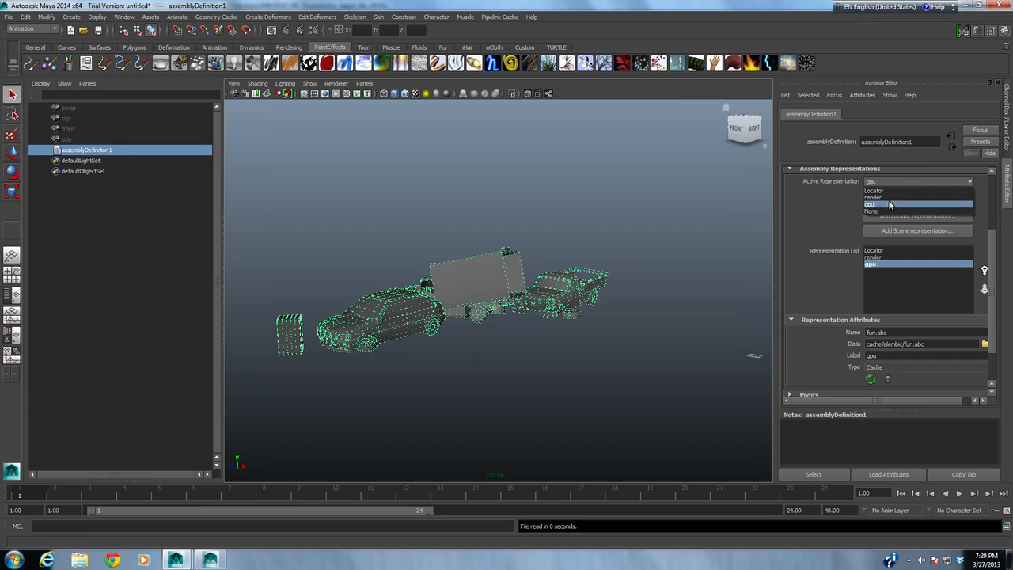
click(883, 198)
click(471, 215)
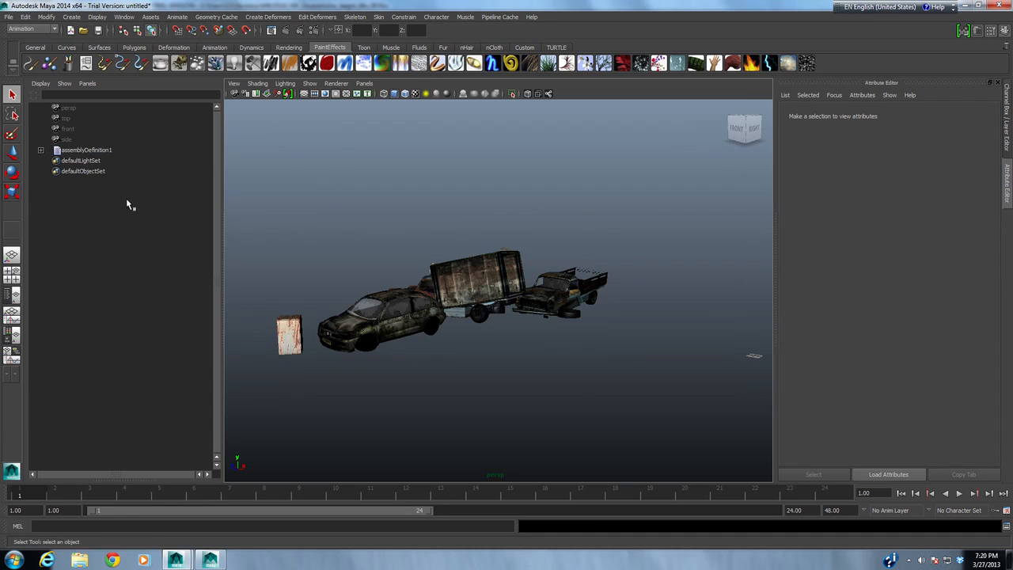
- Select all the car geometry and convert it to bounding boxes, one per shape, keeping the original geometry
drag(263, 194, 640, 394)
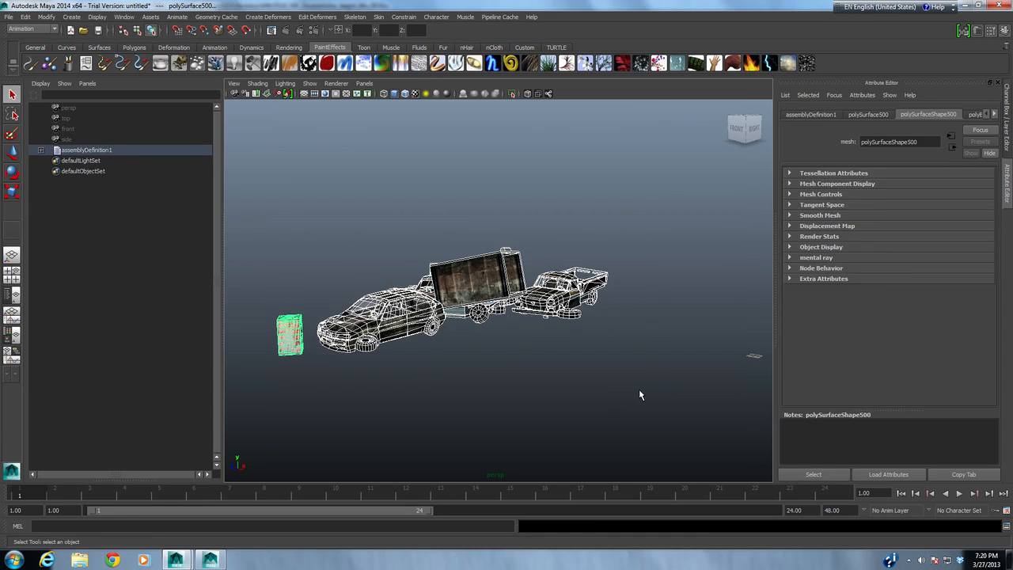
click(71, 17)
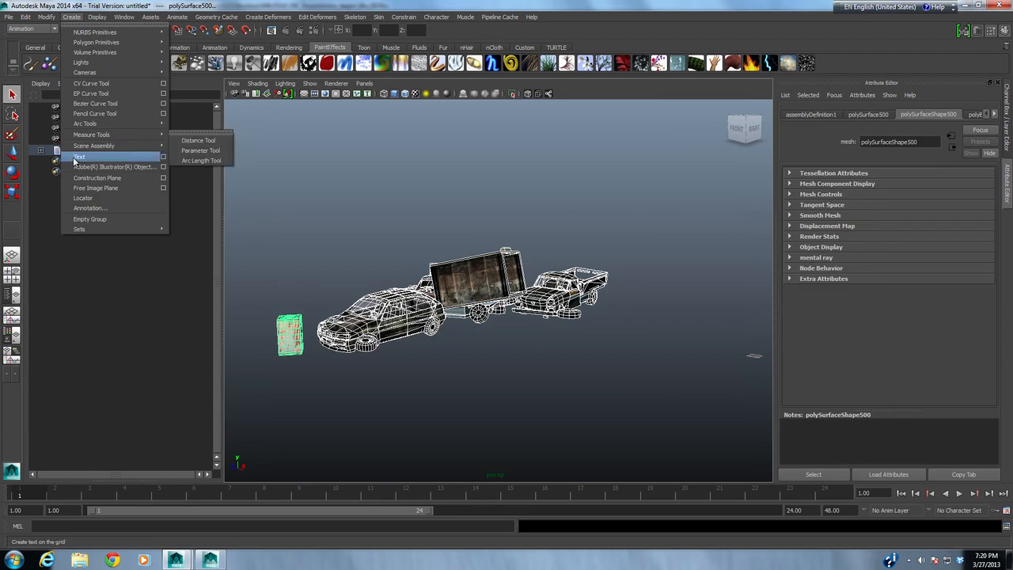
click(47, 16)
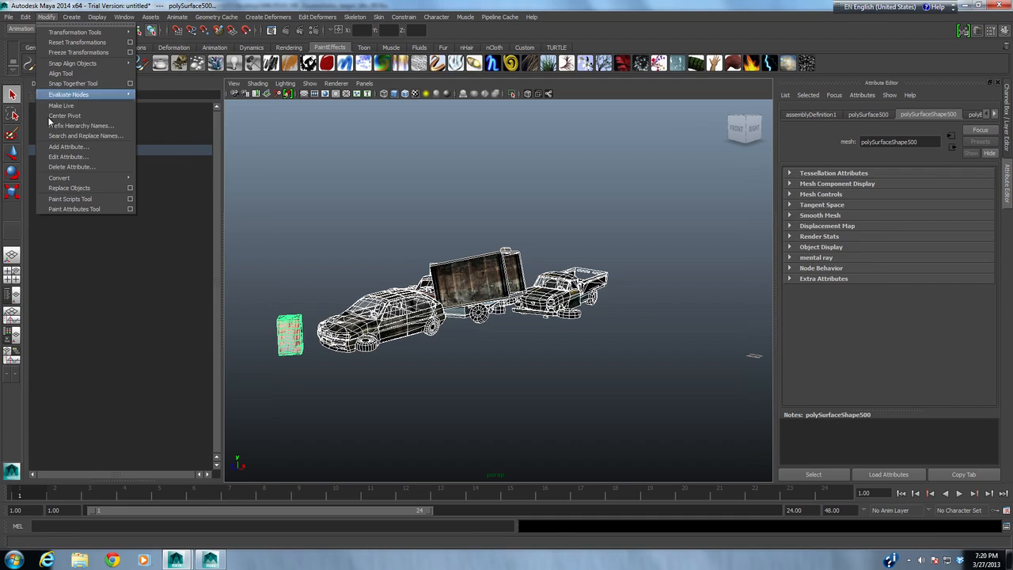
click(71, 16)
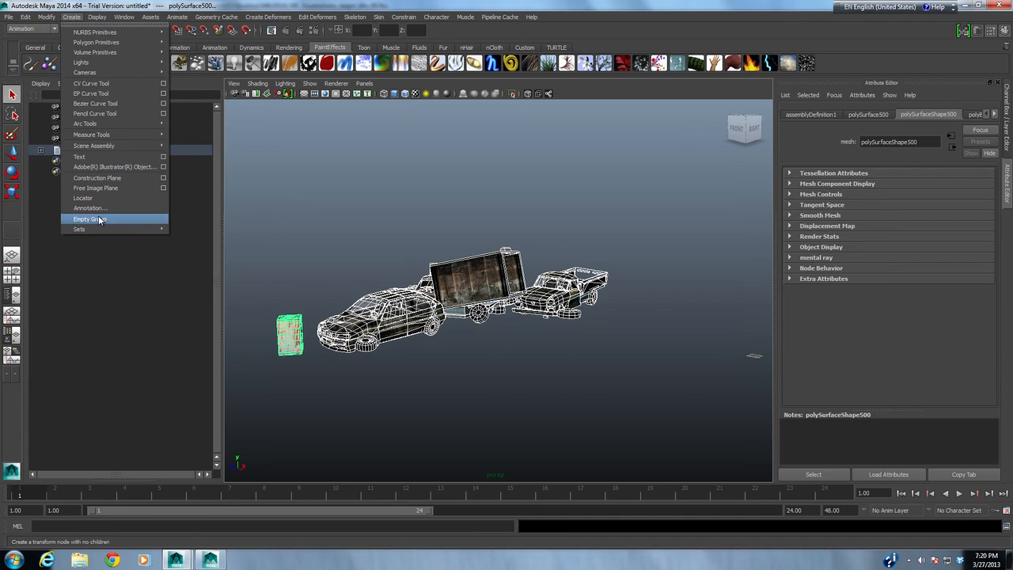
click(47, 16)
mouse_move(60, 177)
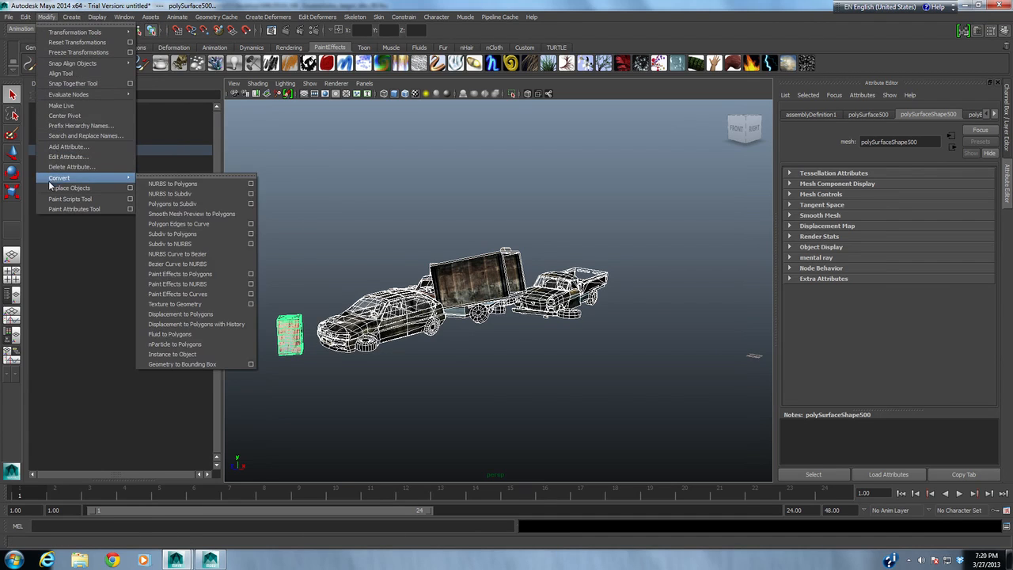
click(251, 364)
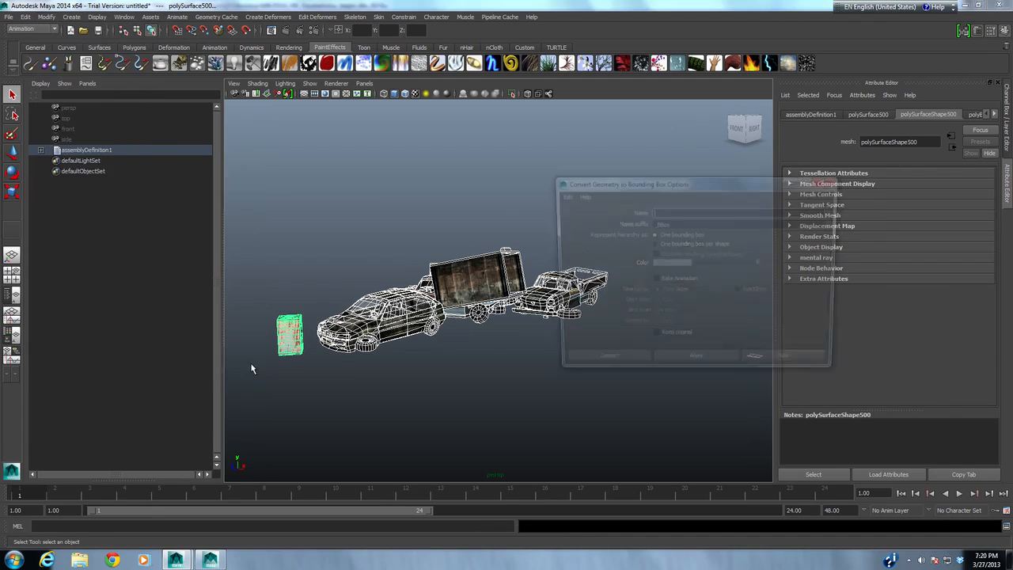
click(654, 245)
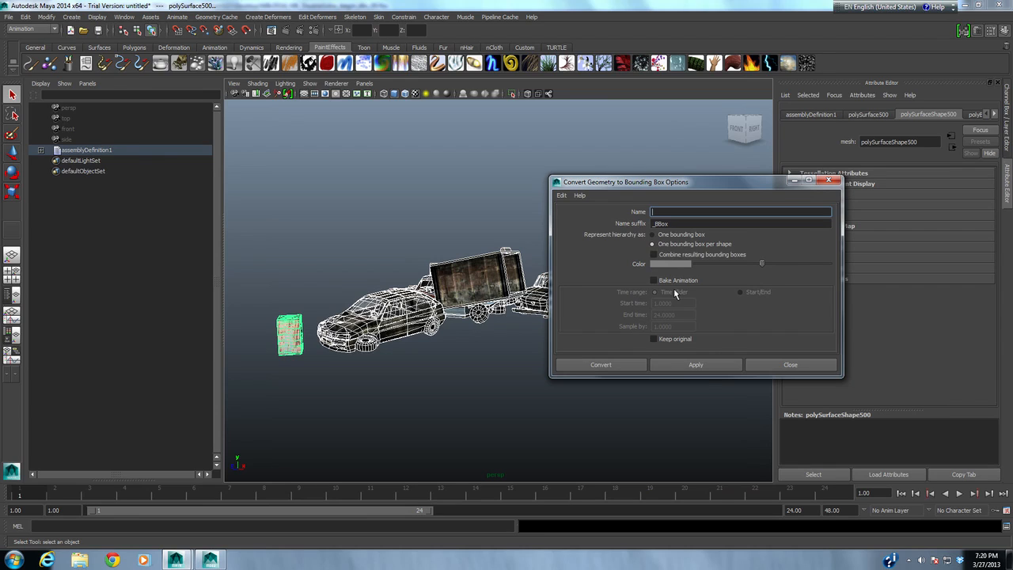
click(654, 339)
click(688, 365)
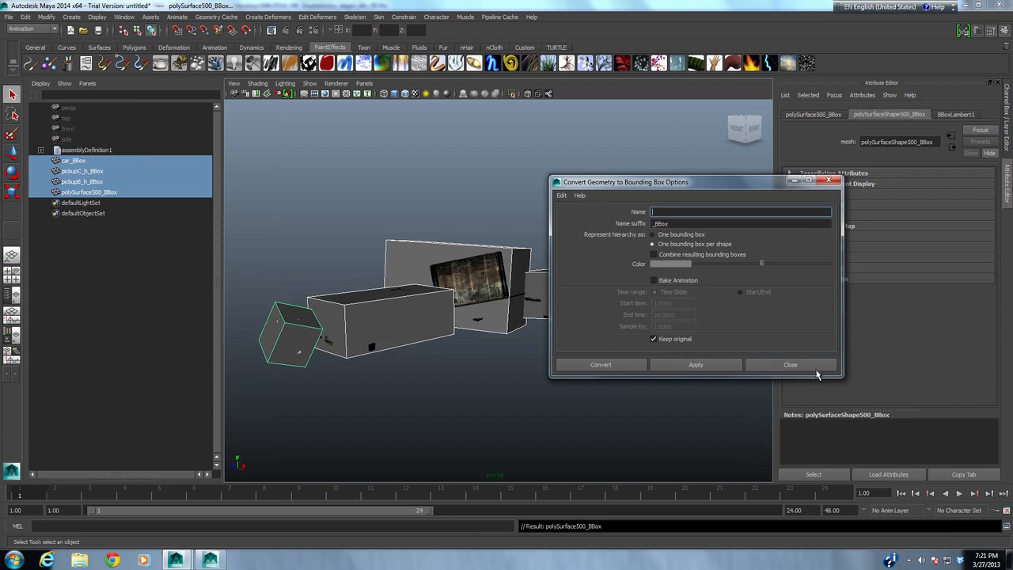
click(790, 365)
- Export the selected bounding boxes as a Maya Binary file named dto and delete them from the scene
alt+drag(378, 295, 480, 306)
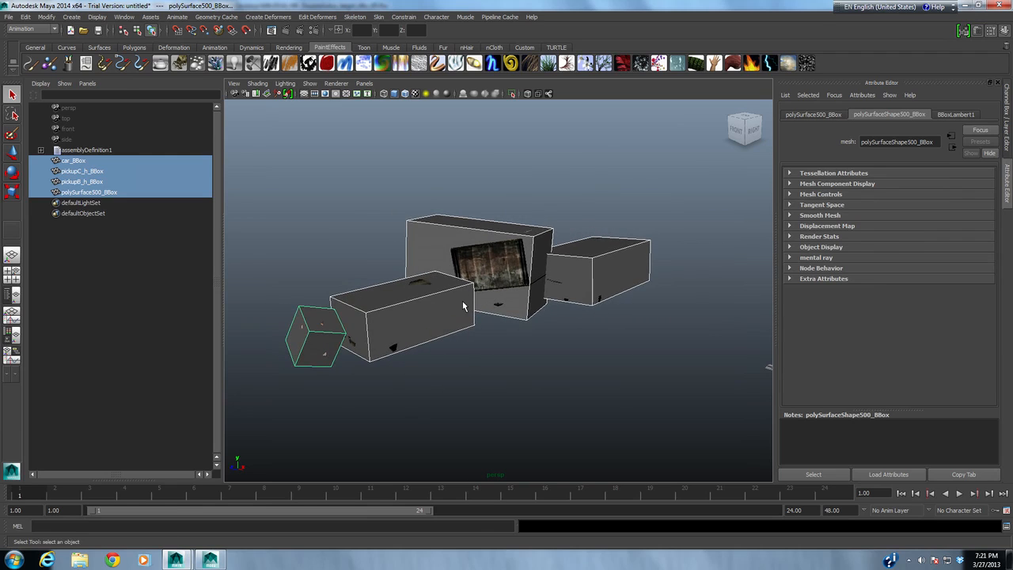
click(10, 17)
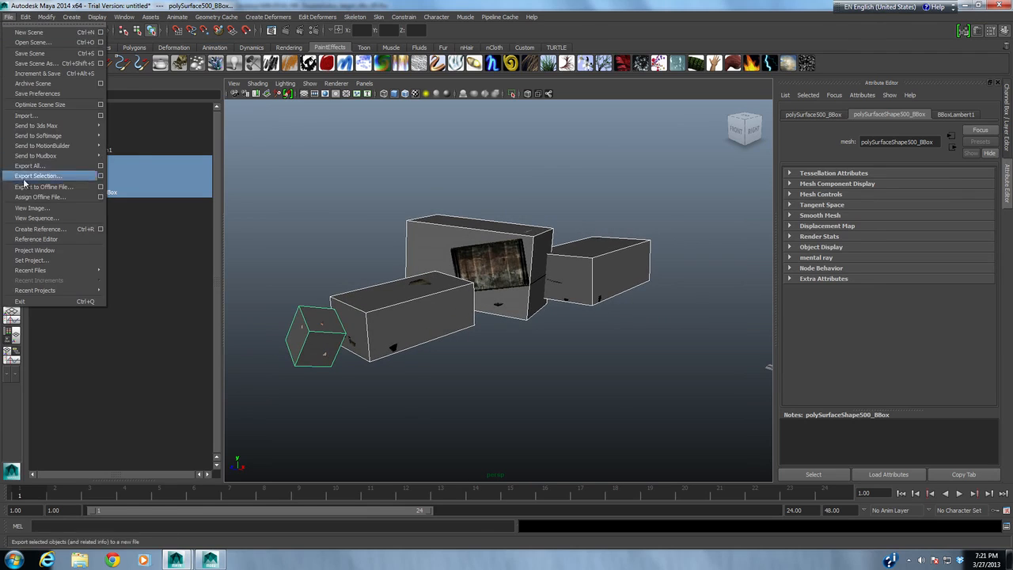
click(47, 179)
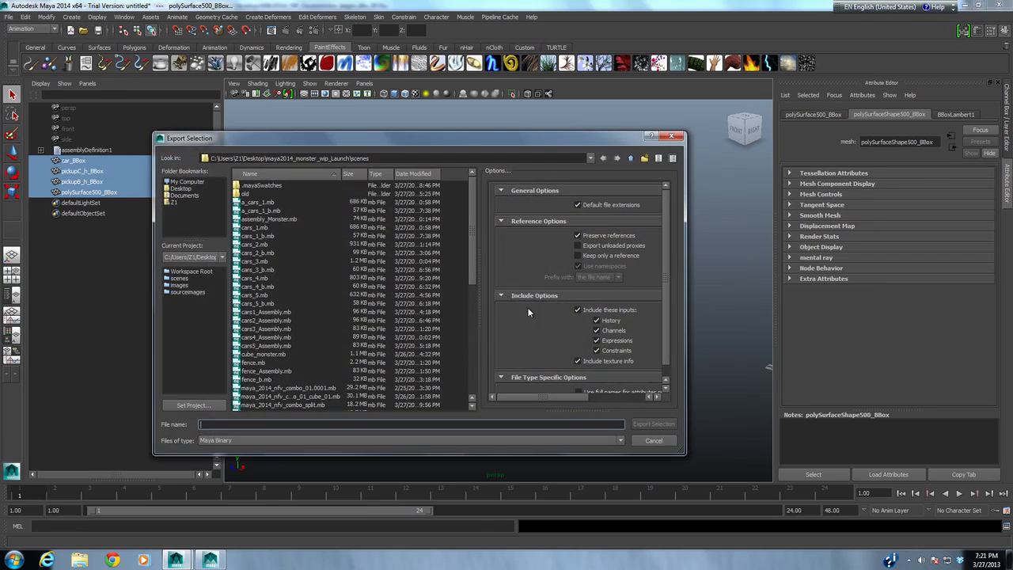
text(dto)
key(Return)
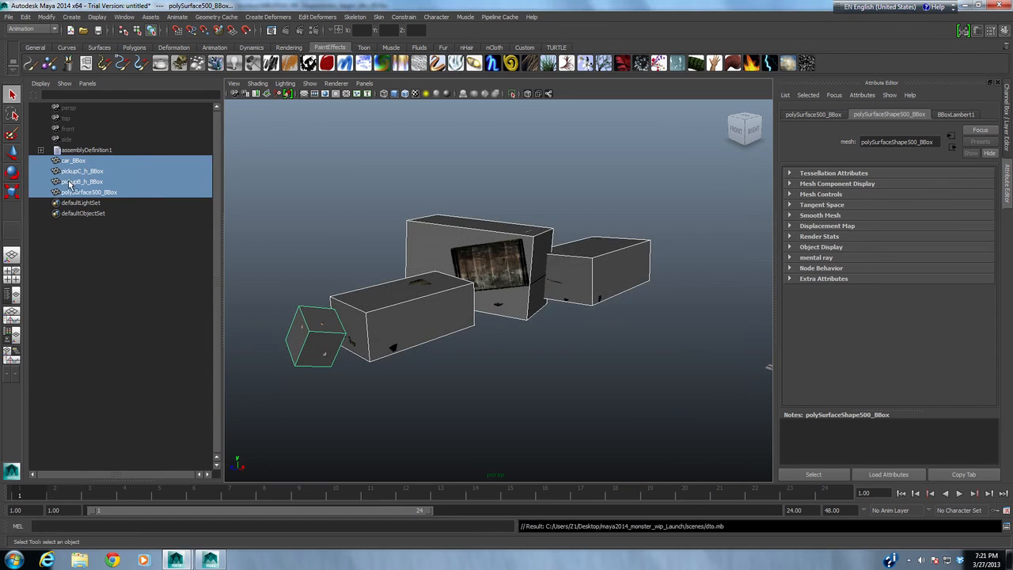
drag(82, 163, 83, 192)
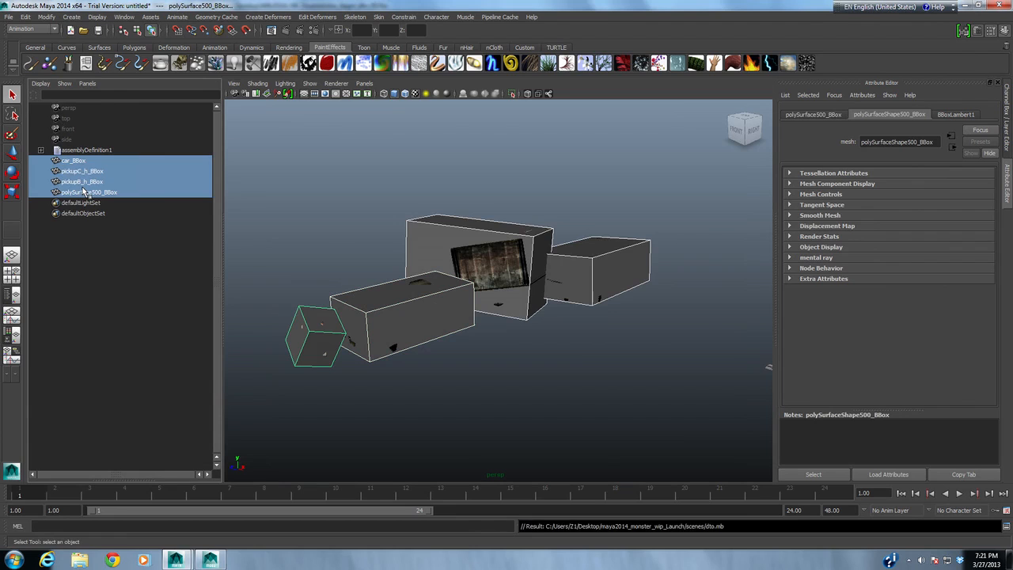
key(Delete)
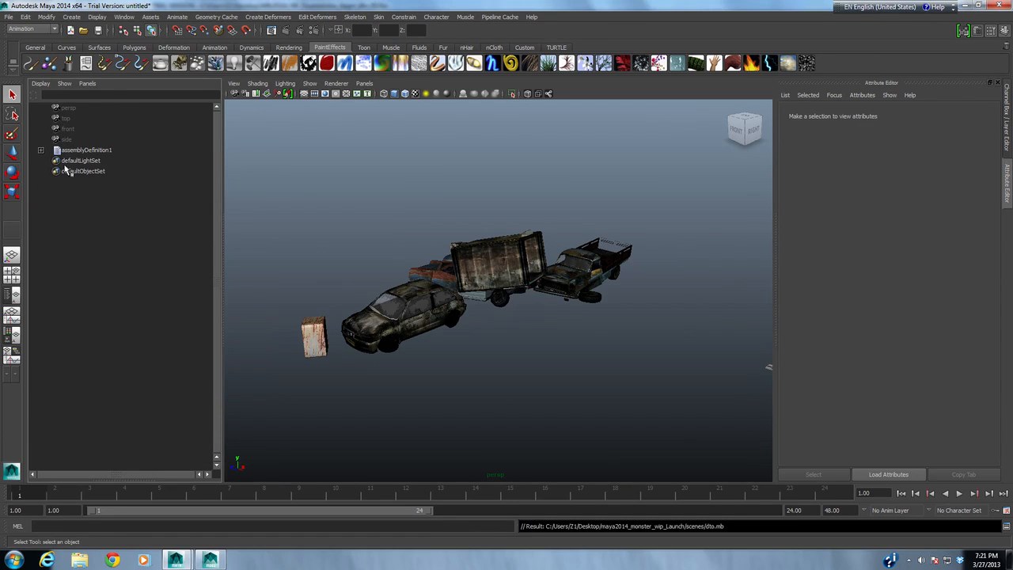
- Add the file dto.mb as a Scene representation of the cars assembly definition and label it cube
click(86, 150)
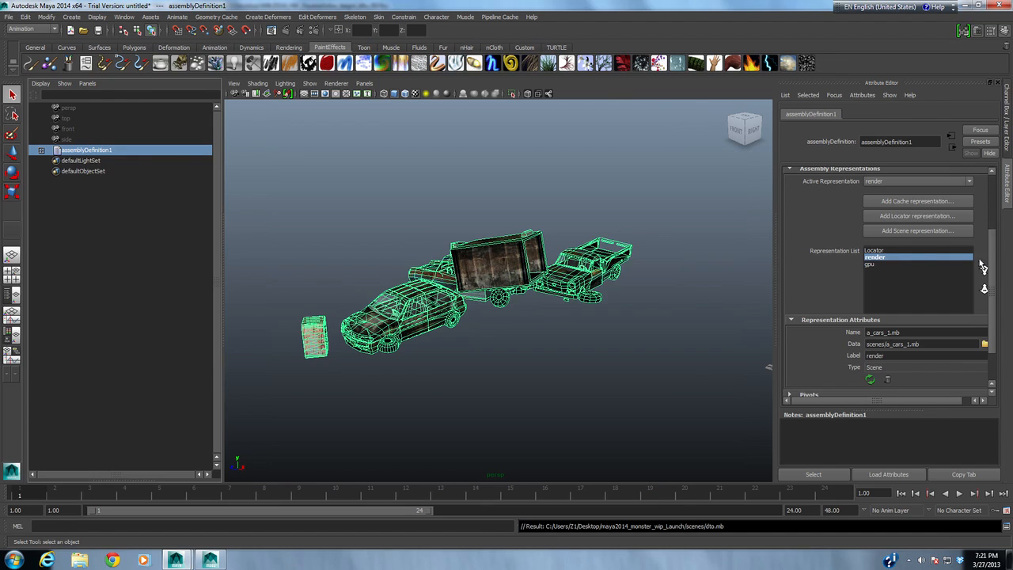
click(880, 231)
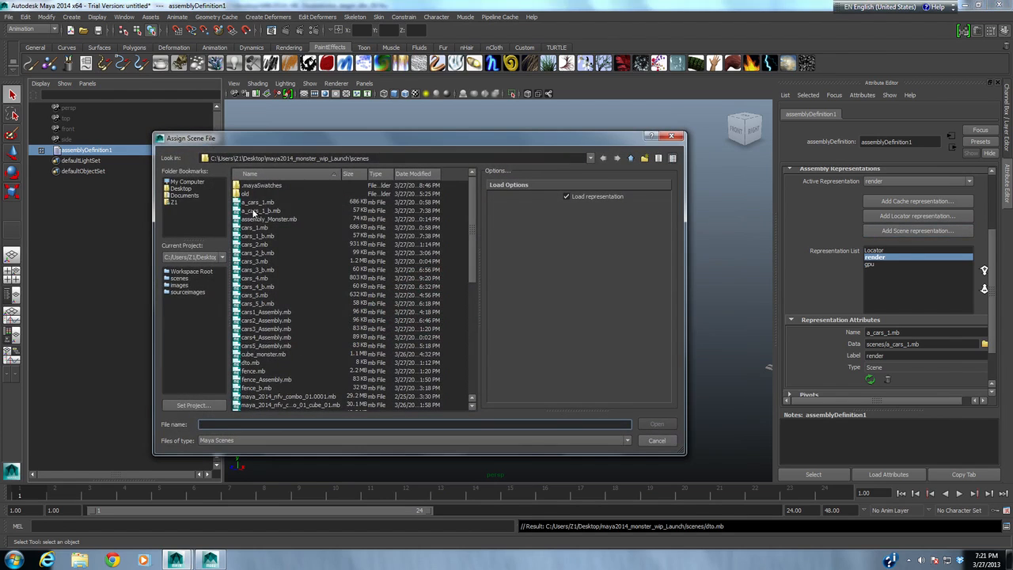
click(413, 174)
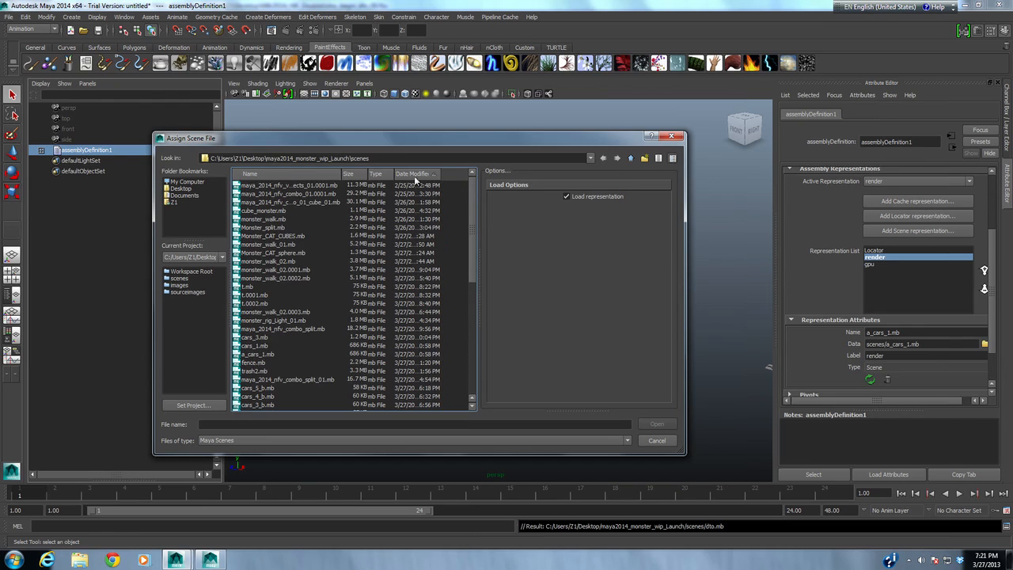
click(404, 176)
click(252, 185)
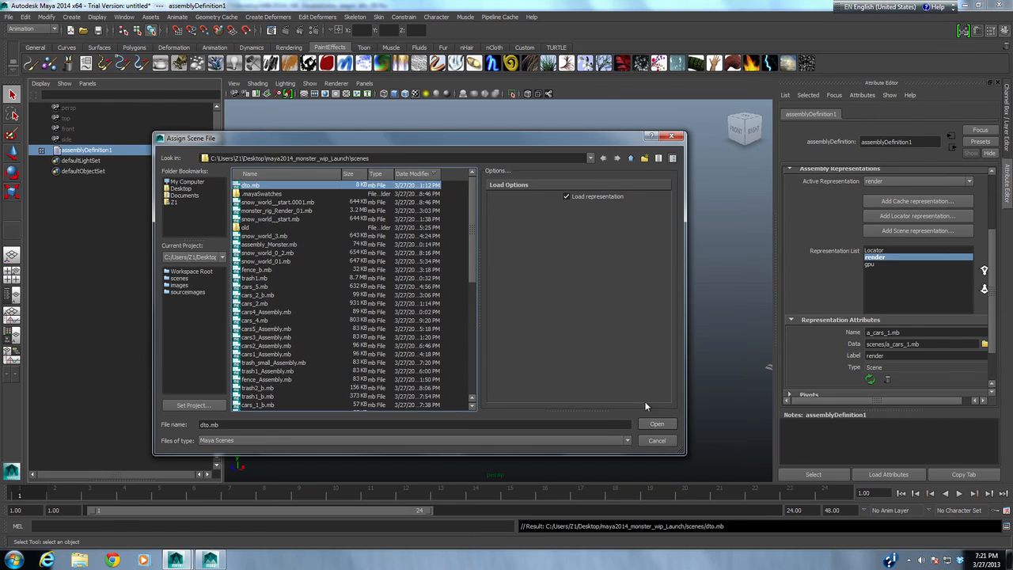
click(657, 424)
click(873, 357)
text(cube)
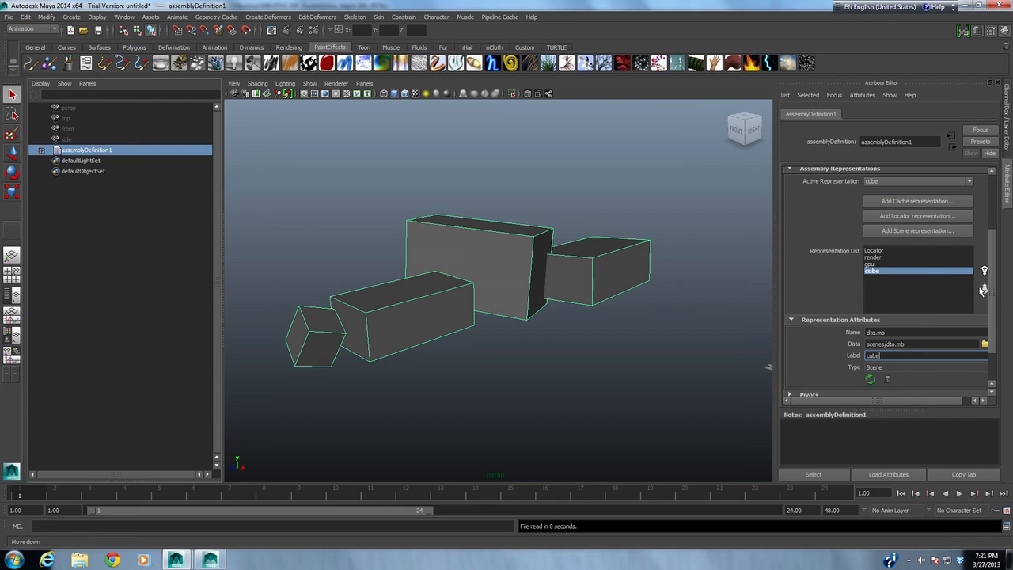
- Reorder the assembly's representations to Locator, cube, gpu, render
click(875, 258)
click(983, 289)
click(983, 289)
click(875, 266)
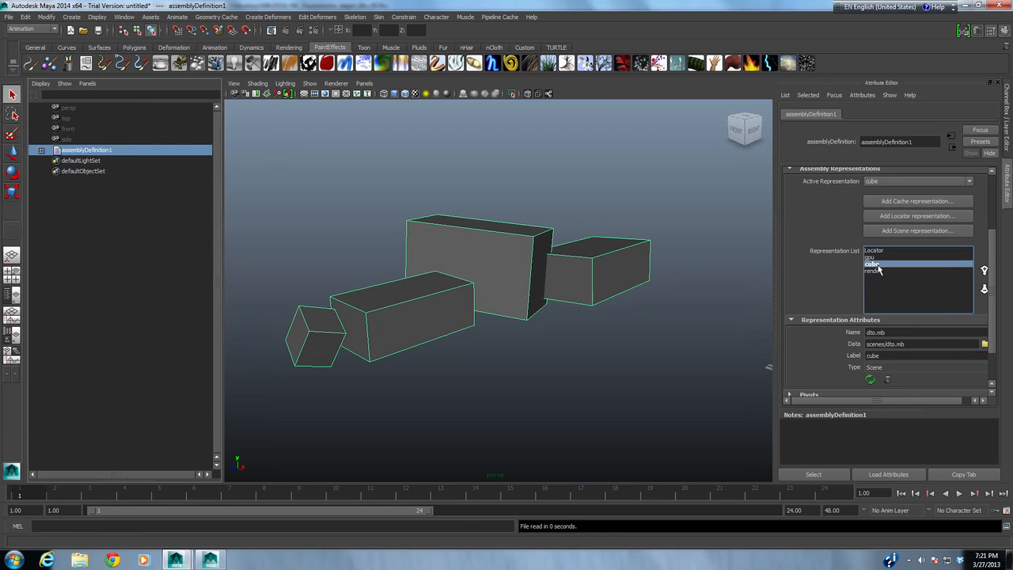
click(985, 270)
- Switch the assembly's active representation to gpu and finally to render
click(882, 182)
click(877, 204)
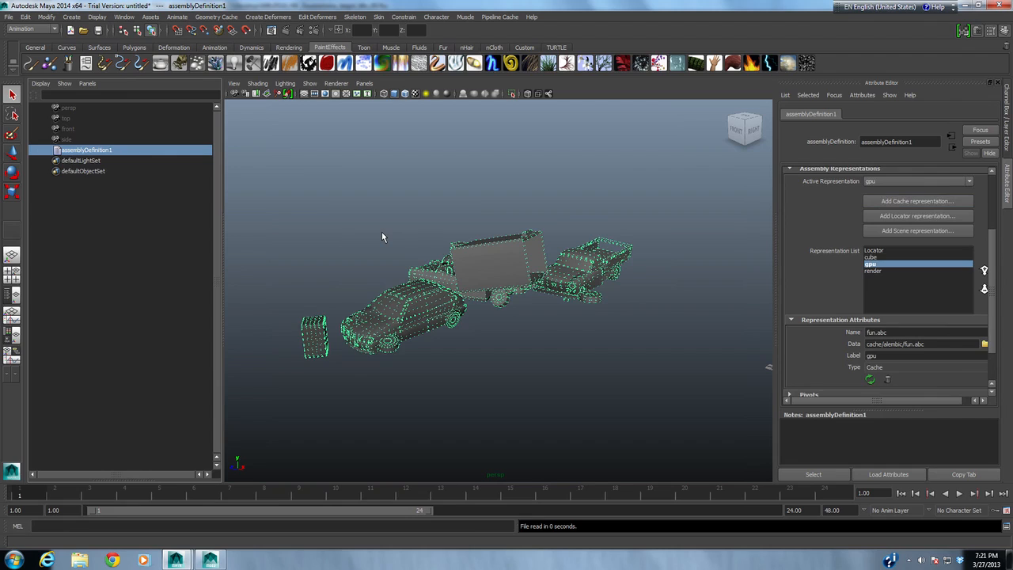
click(876, 182)
click(873, 212)
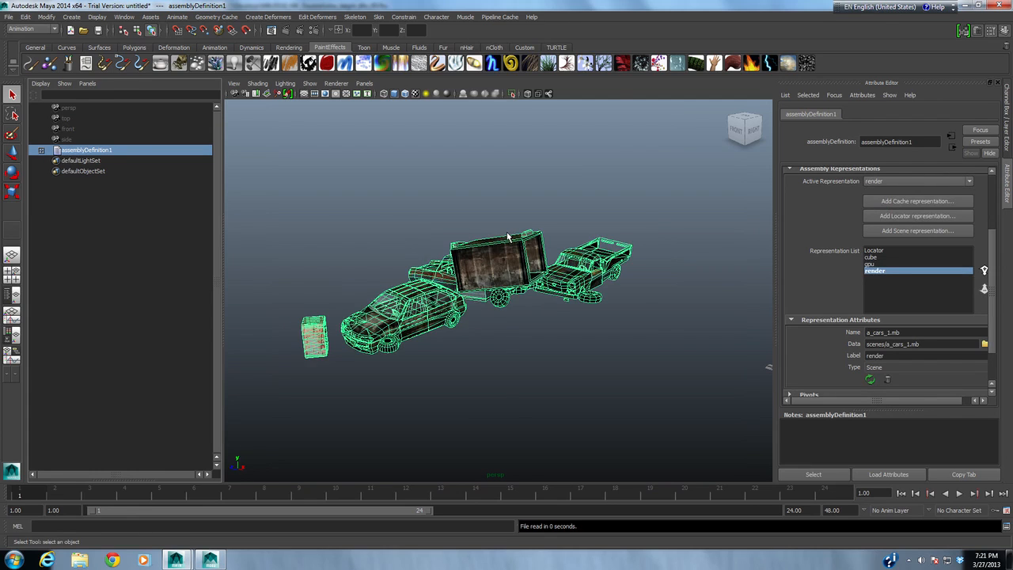
- Rename the cars assembly definition to assemblyDefinition_dto
click(916, 141)
text(_dto)
key(Return)
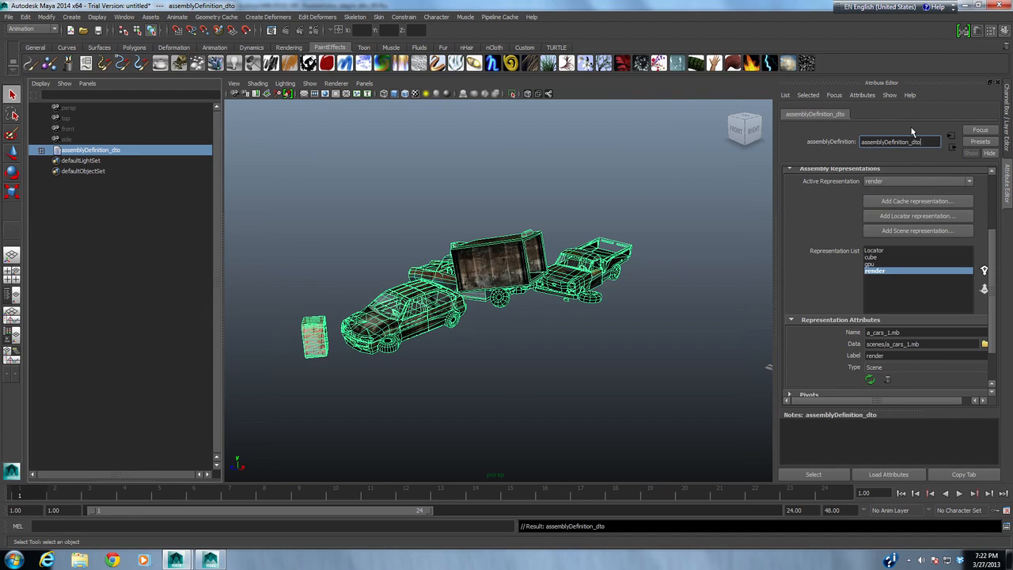
- Save the scene as a Maya Binary file named cars_demo in the project's scenes folder
click(8, 17)
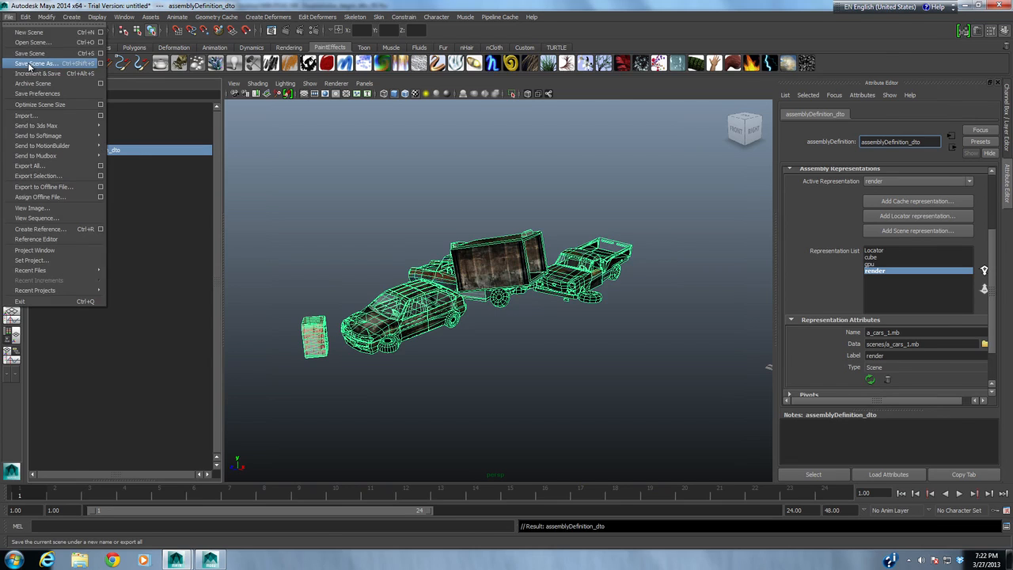
click(31, 64)
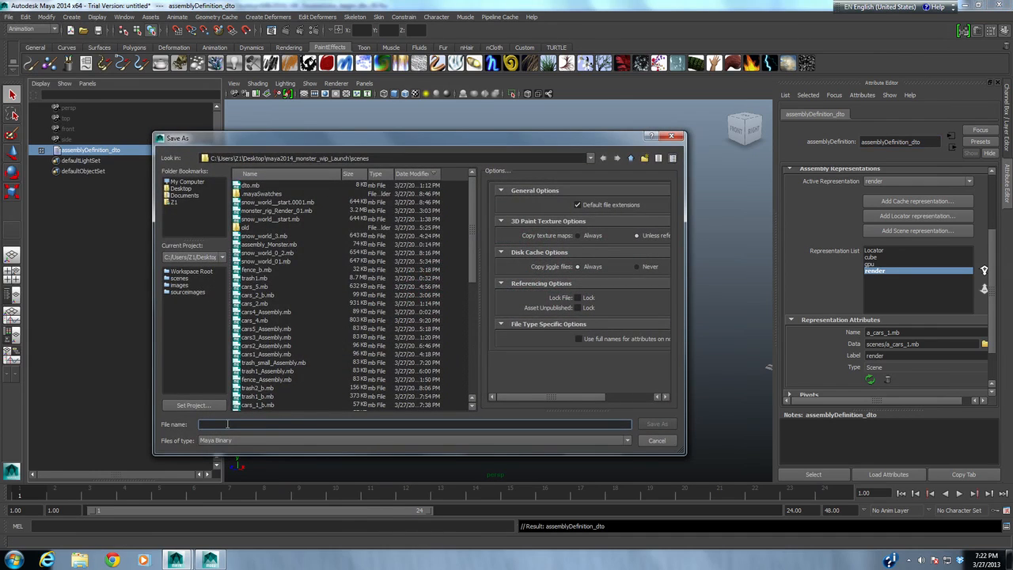
text(cars_demo)
key(Return)
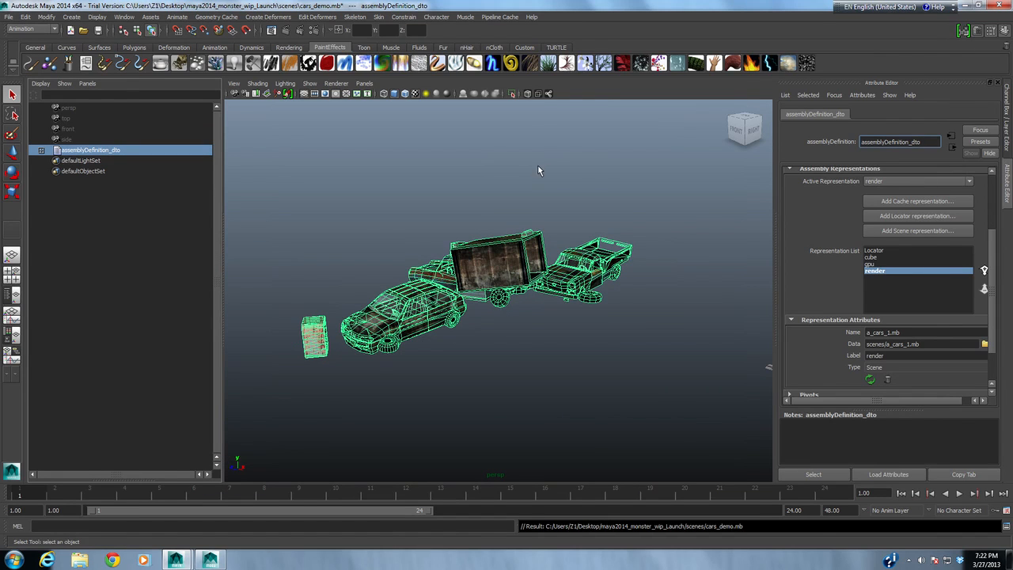
- Close the cars_demo Maya session and MotionBuilder to return to the Maya session with the snow_world__start.0001.mb scene
click(1001, 6)
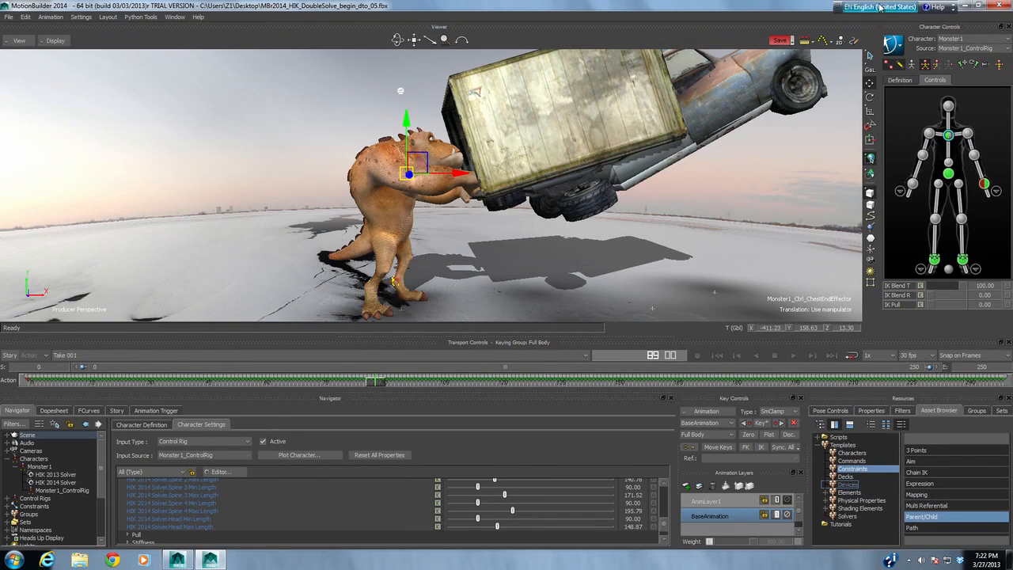
click(999, 6)
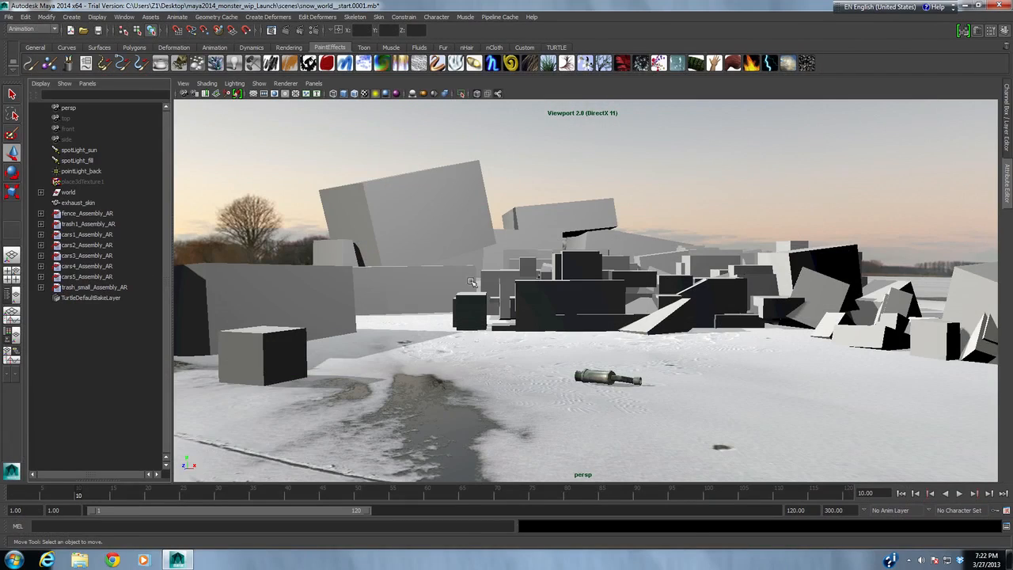
alt+right_drag(470, 281, 411, 288)
- Create an assembly reference in the snow world scene from the cars_demo.mb definition file
click(89, 215)
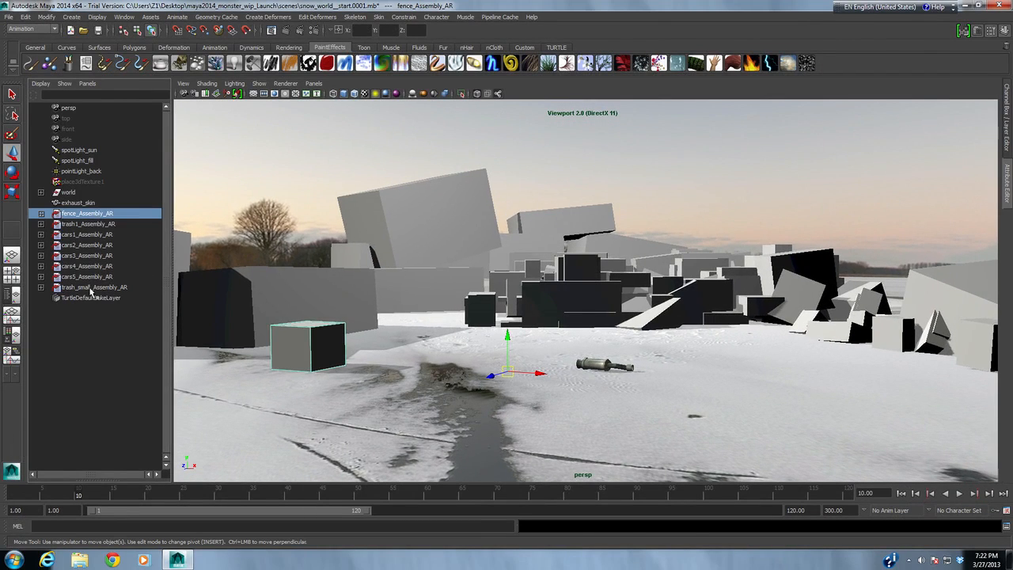
click(90, 225)
click(83, 340)
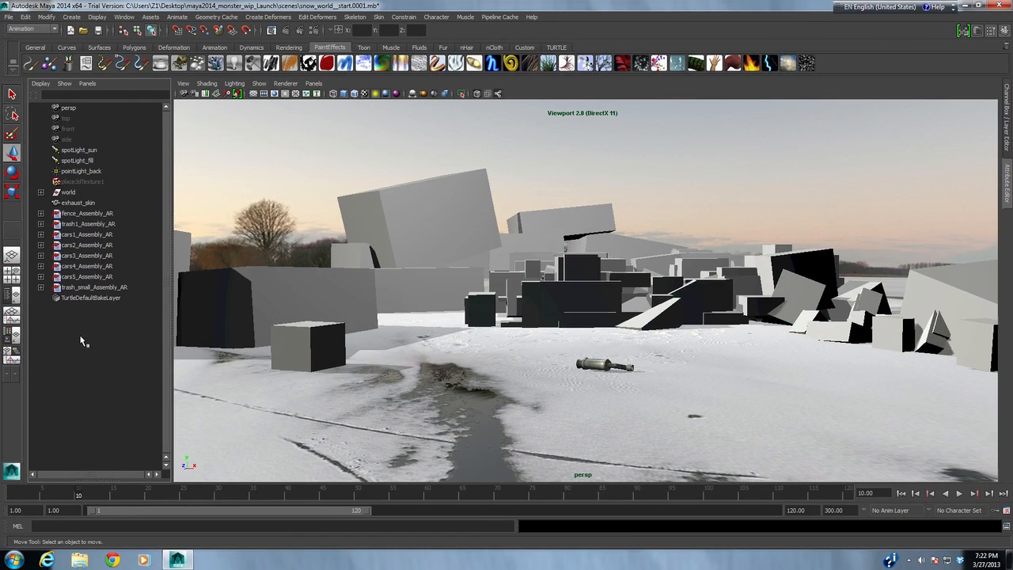
right_click(80, 336)
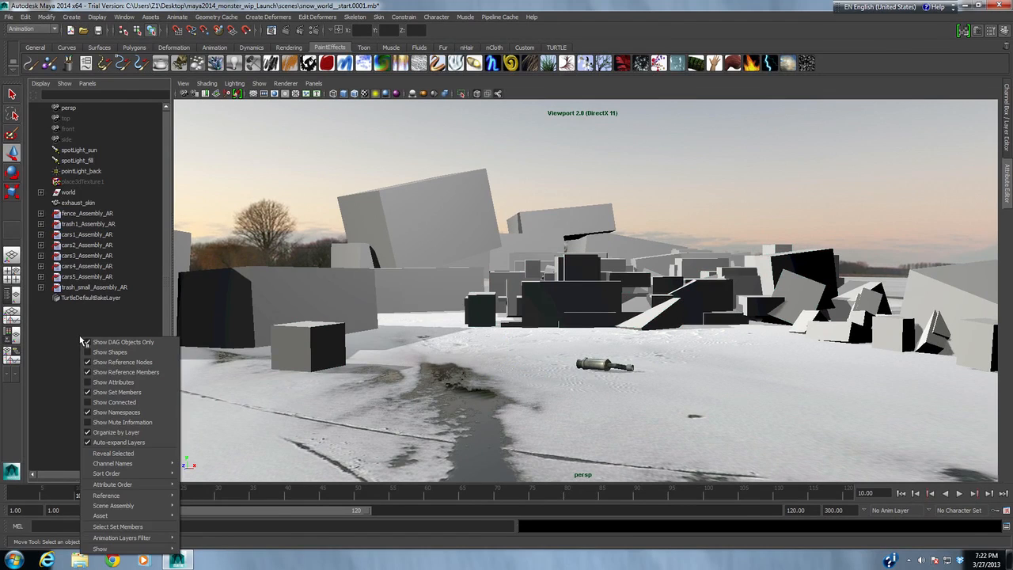
mouse_move(119, 506)
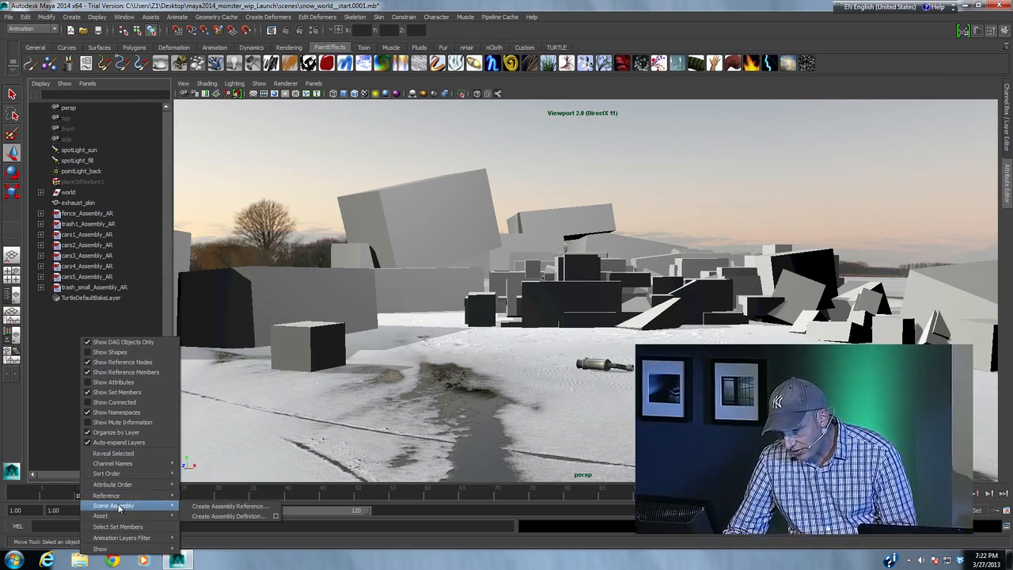
click(226, 505)
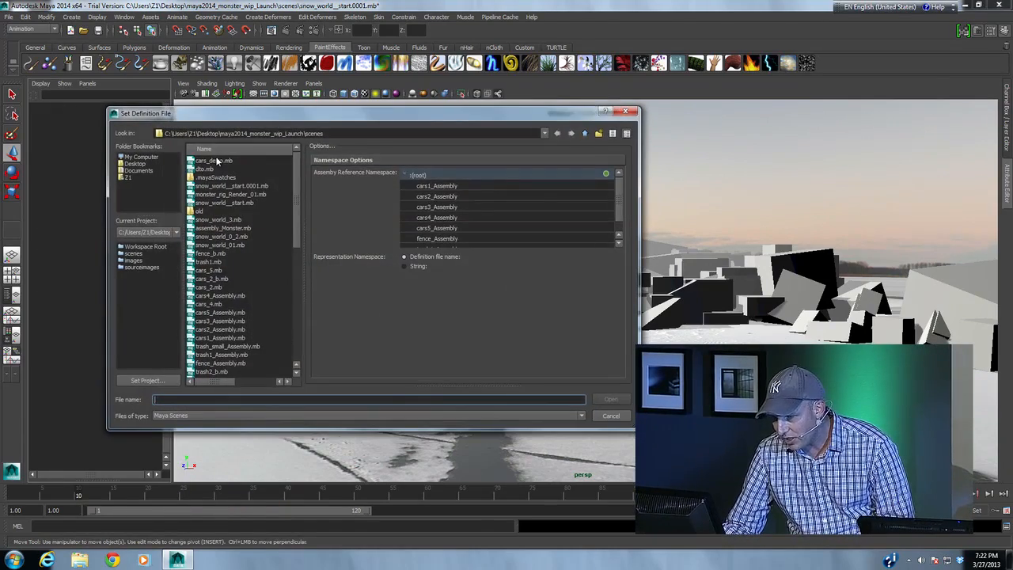
click(214, 160)
click(612, 400)
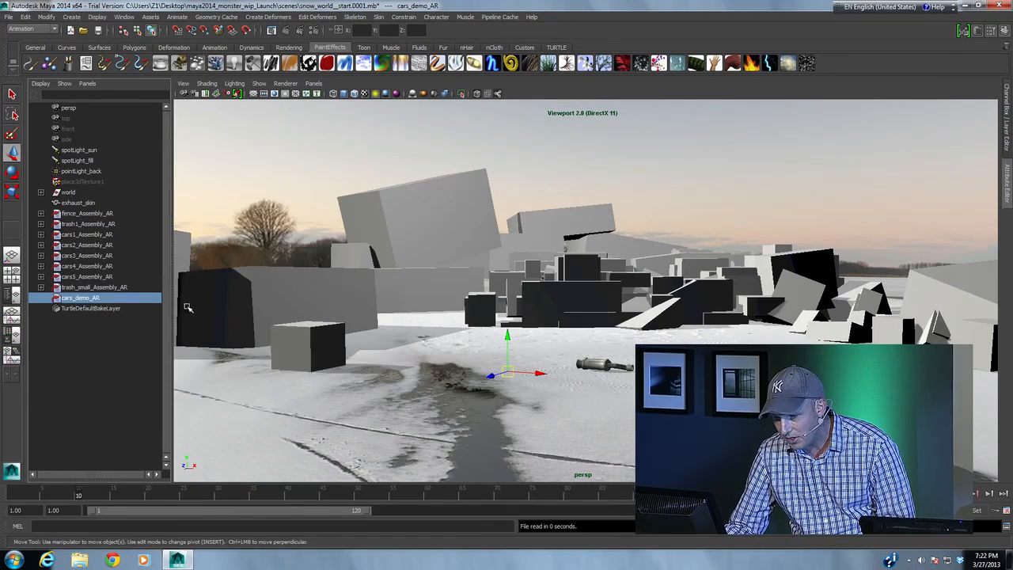
- Switch the cars_demo_AR assembly reference to its cube representation
right_click(79, 299)
mouse_move(121, 450)
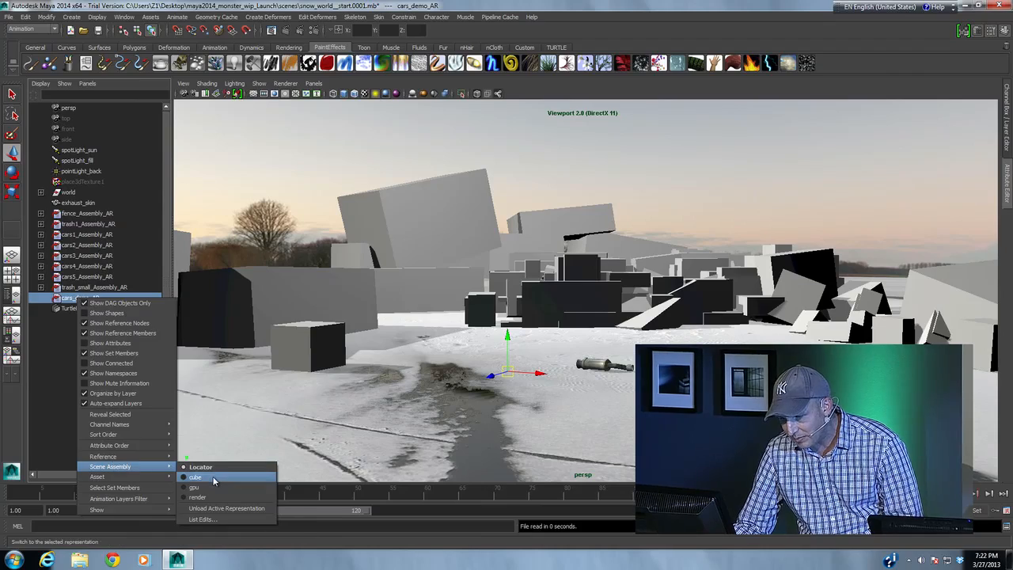
click(214, 476)
- Select all assembly references from fence_Assembly_AR through cars_demo_AR, switch them to the gpu representation, and clear the selection
alt+drag(369, 249, 331, 249)
click(77, 216)
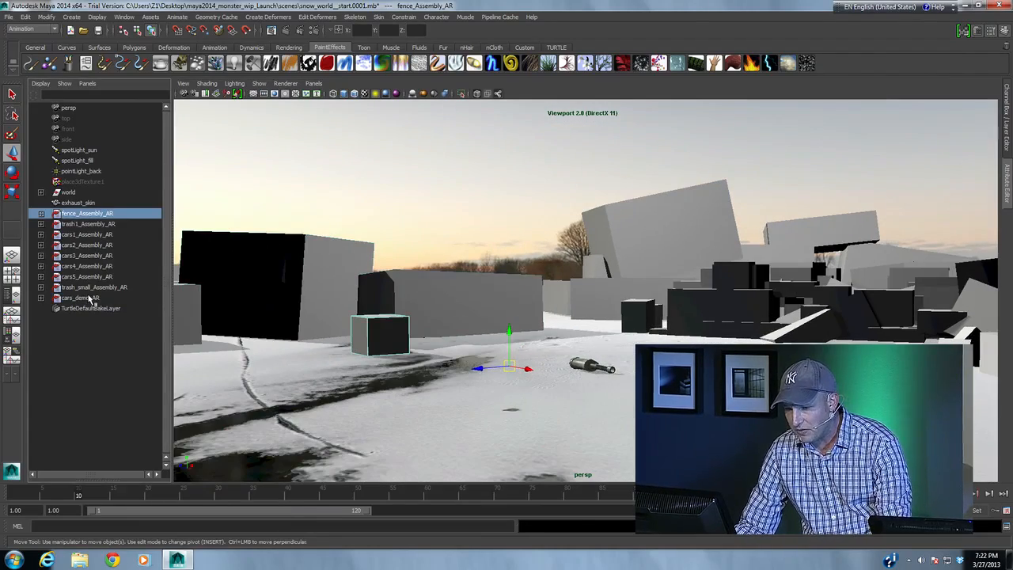
shift+click(92, 298)
right_click(103, 268)
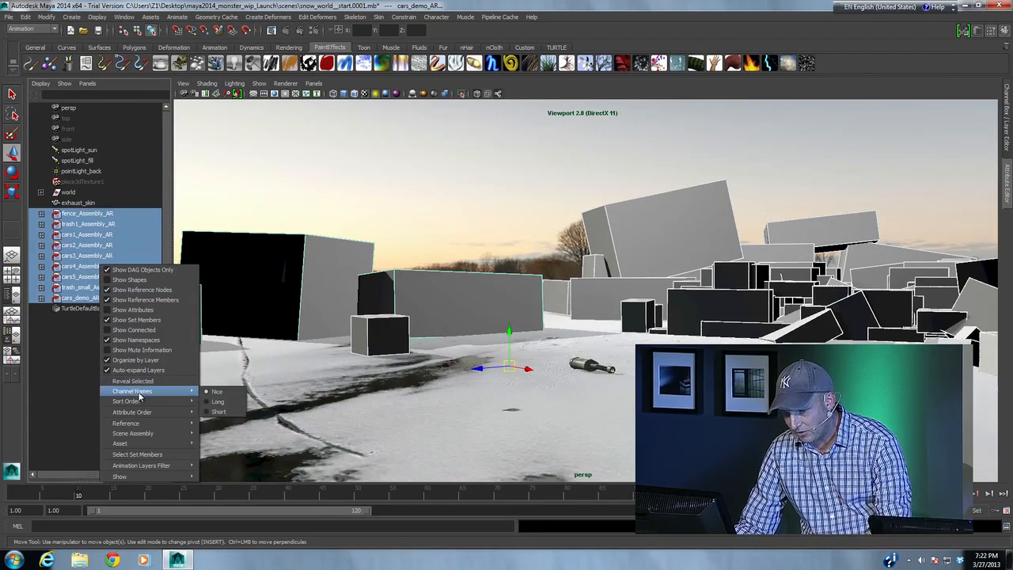
mouse_move(137, 423)
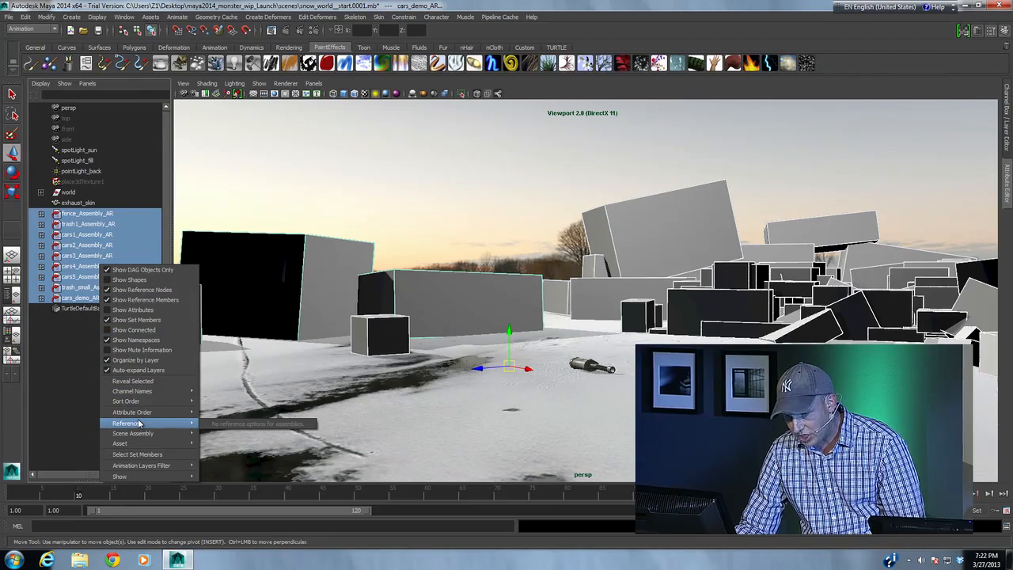
mouse_move(172, 432)
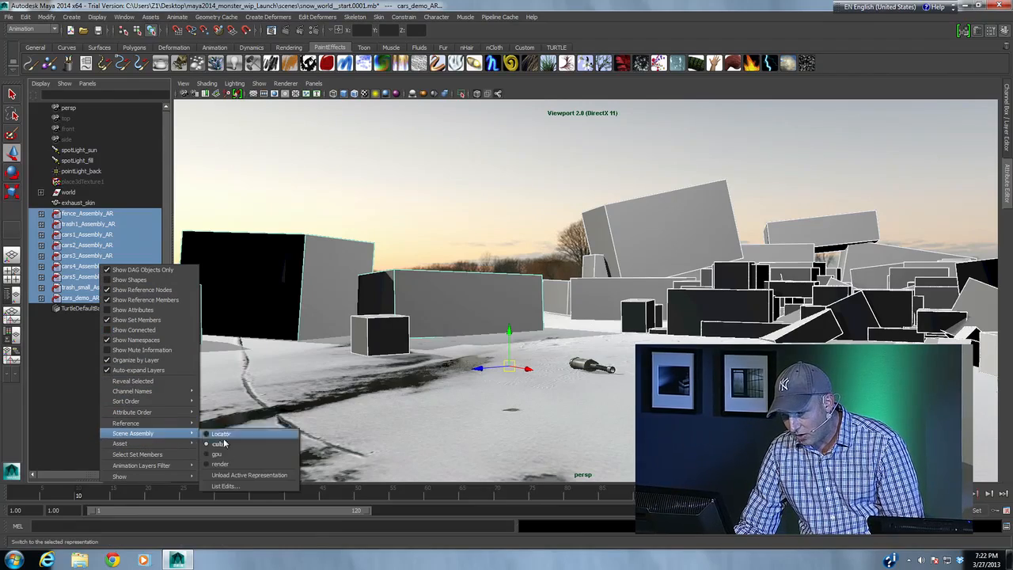
click(229, 451)
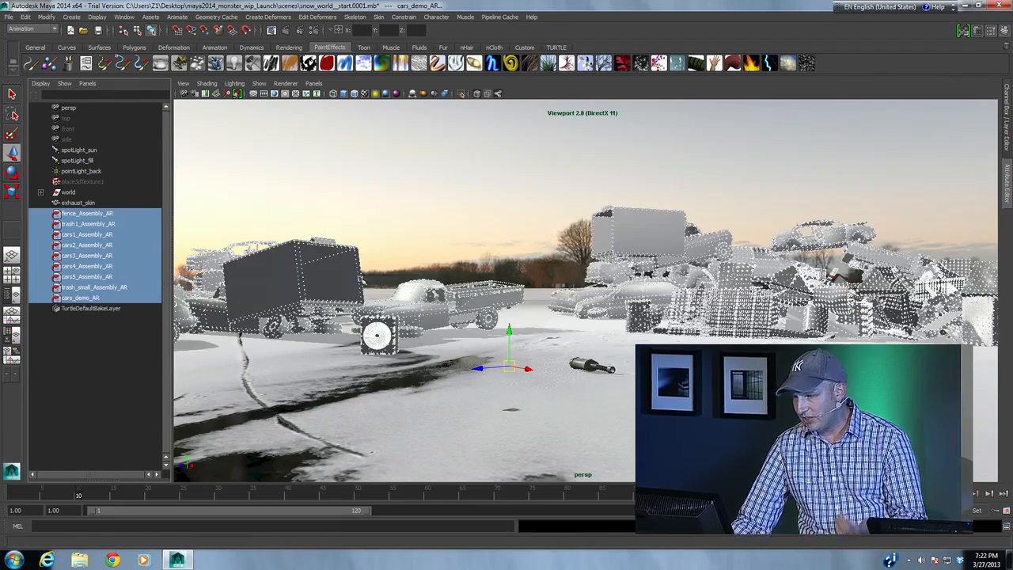
click(415, 153)
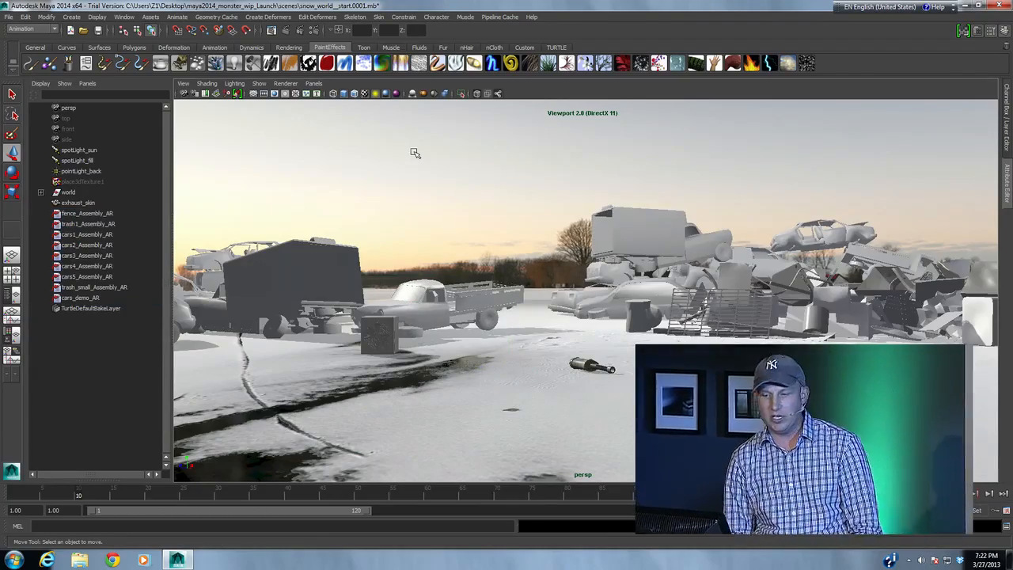
- Switch only the cars1_Assembly_AR reference to its render representation and clear the selection to view the textured trucks
click(79, 234)
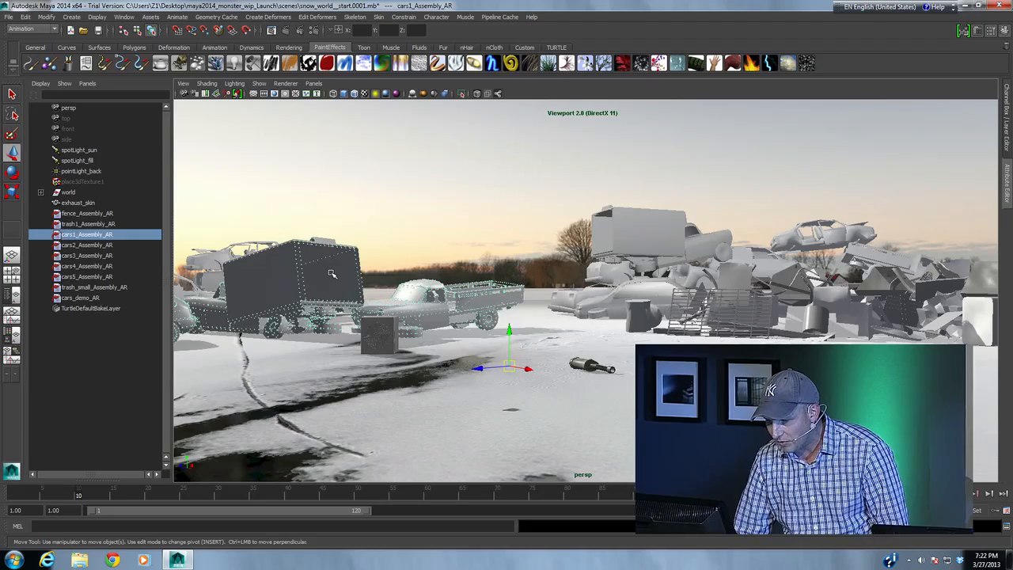
right_click(73, 236)
mouse_move(158, 390)
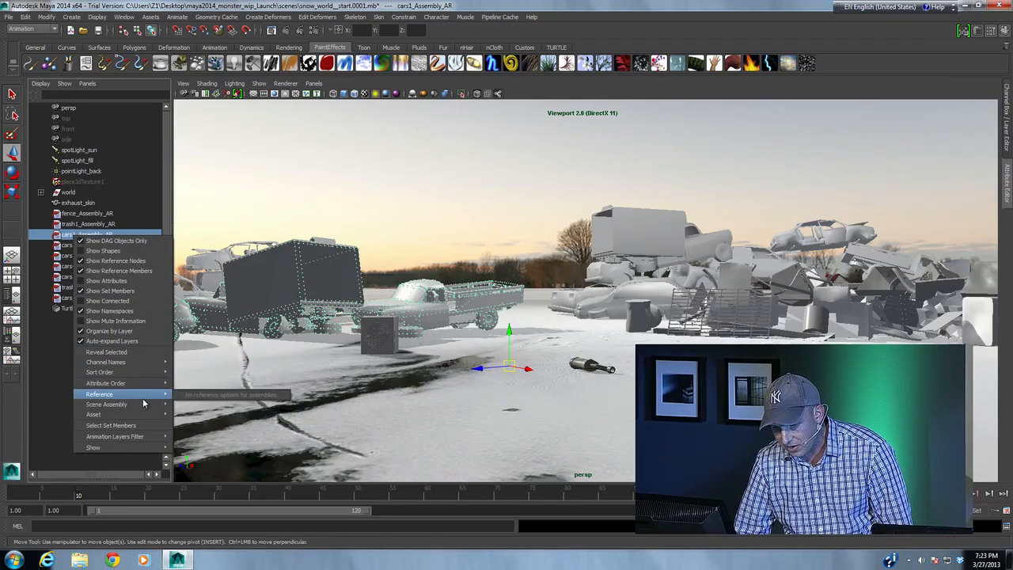
click(209, 435)
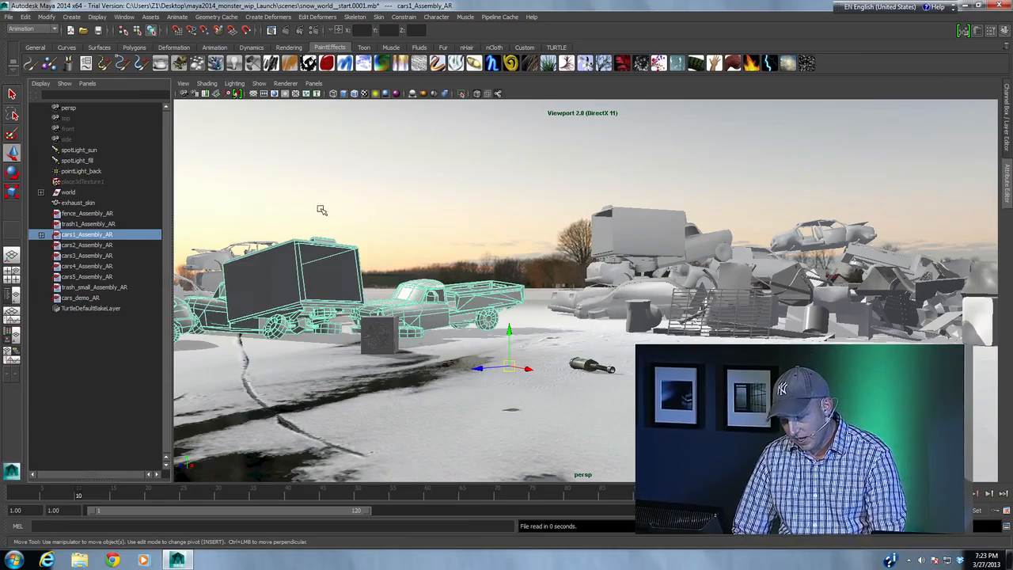
alt+drag(325, 217, 340, 221)
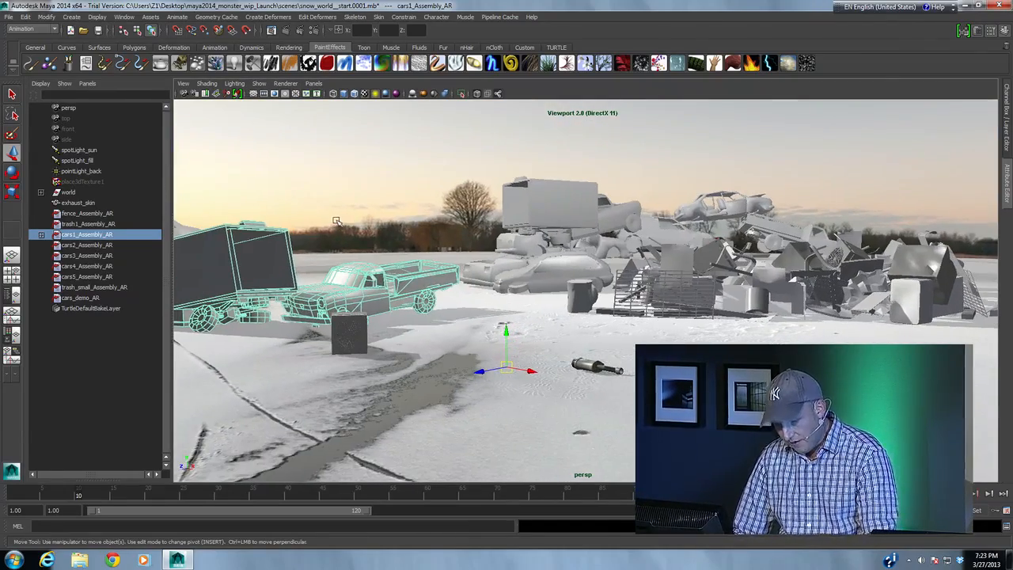
click(308, 211)
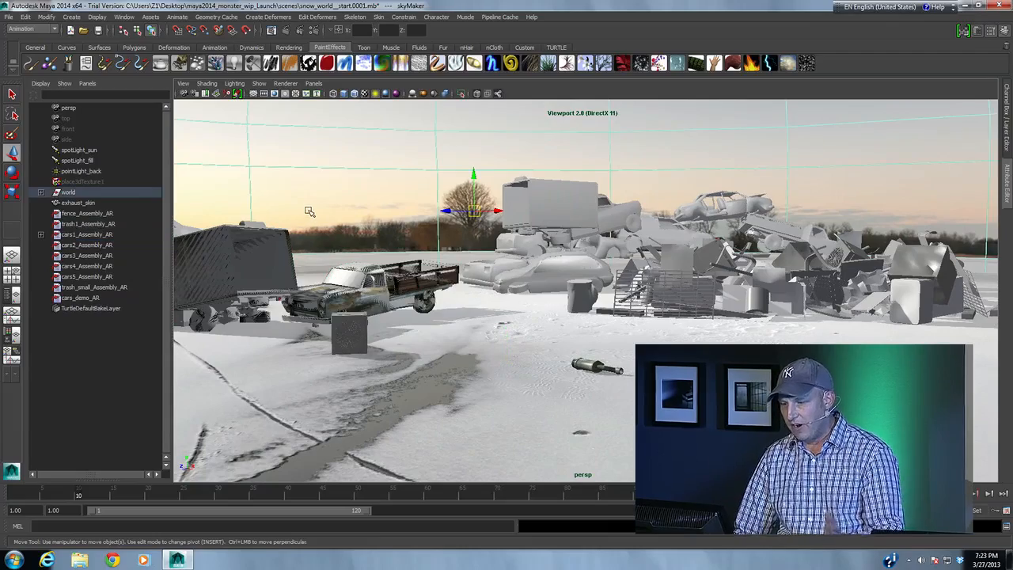
click(345, 242)
alt+drag(409, 227, 396, 233)
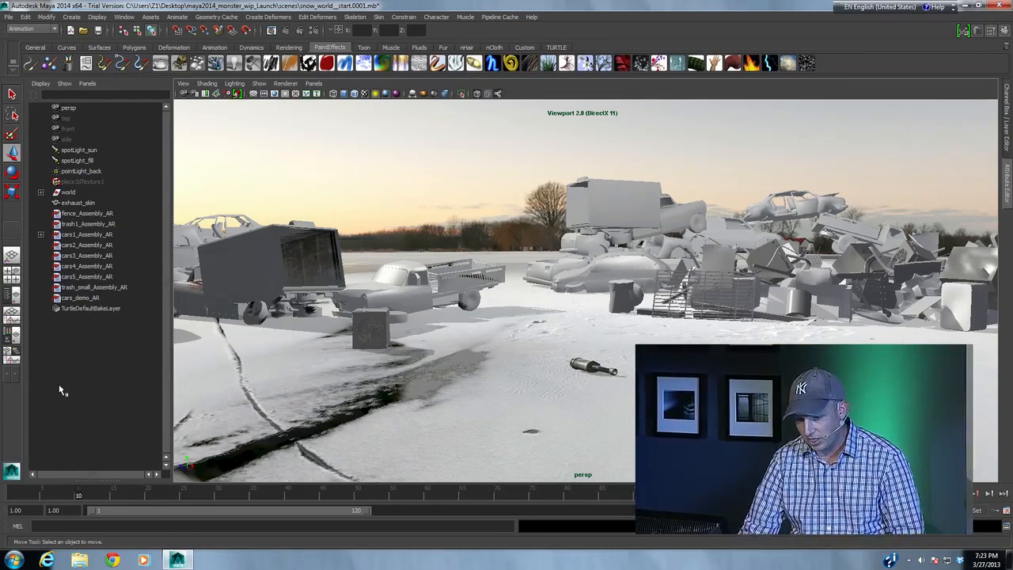
- Create an assembly reference from the assembly_Monster.mb definition file
right_click(87, 348)
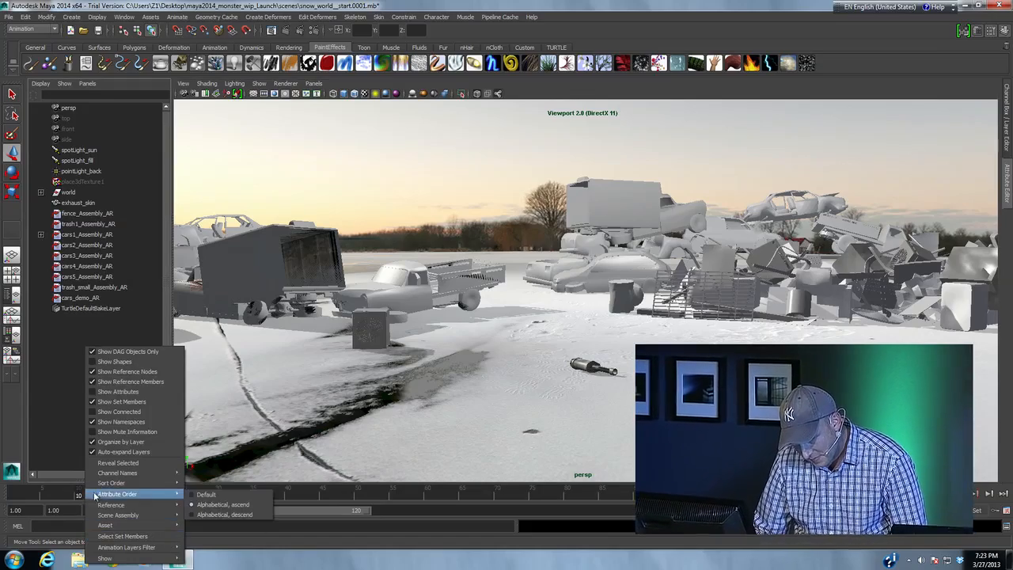
mouse_move(113, 515)
click(236, 515)
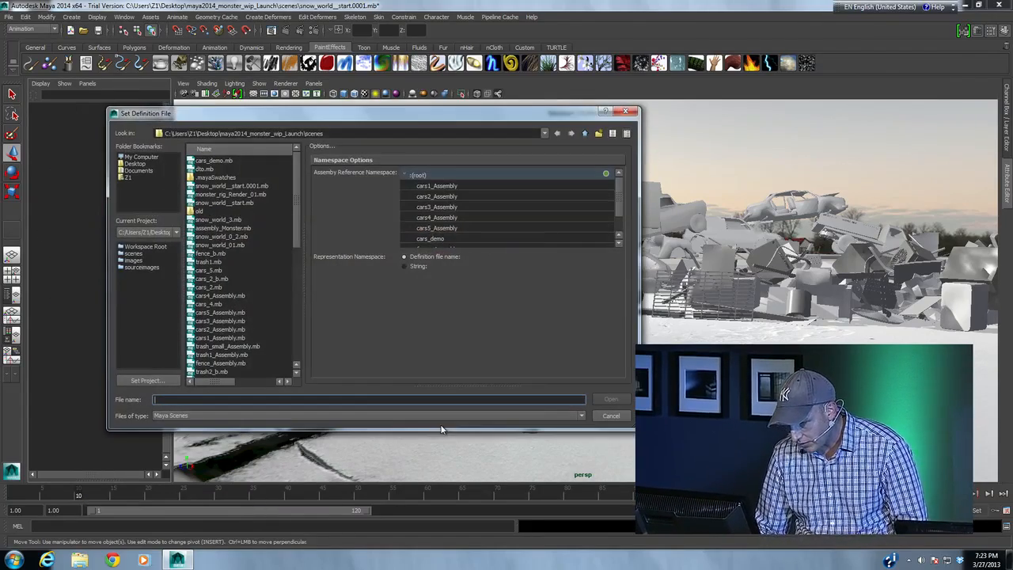
click(228, 228)
click(611, 399)
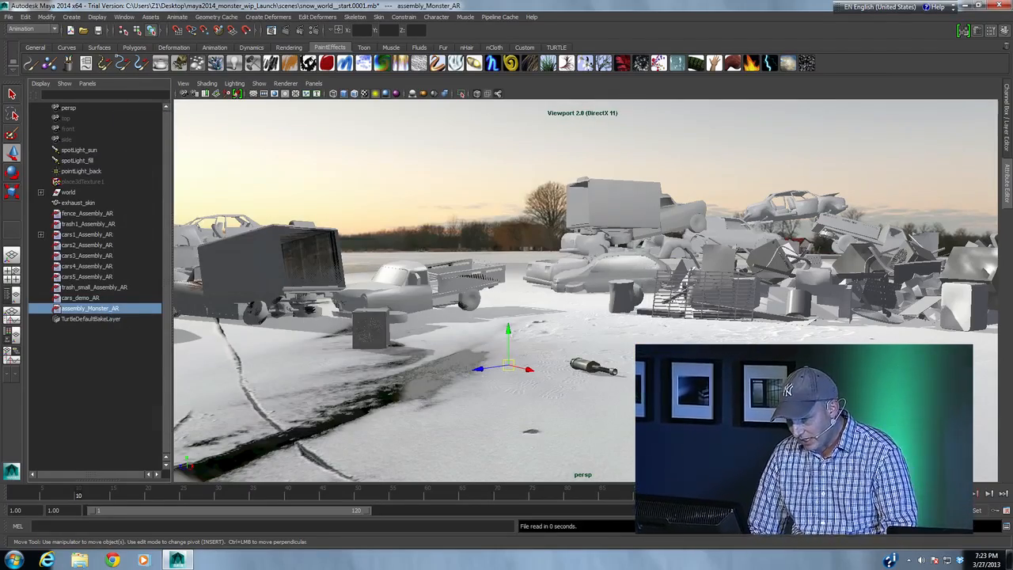
- Set the active representation of assembly_Monster_AR to anim and deselect the monster
click(1009, 190)
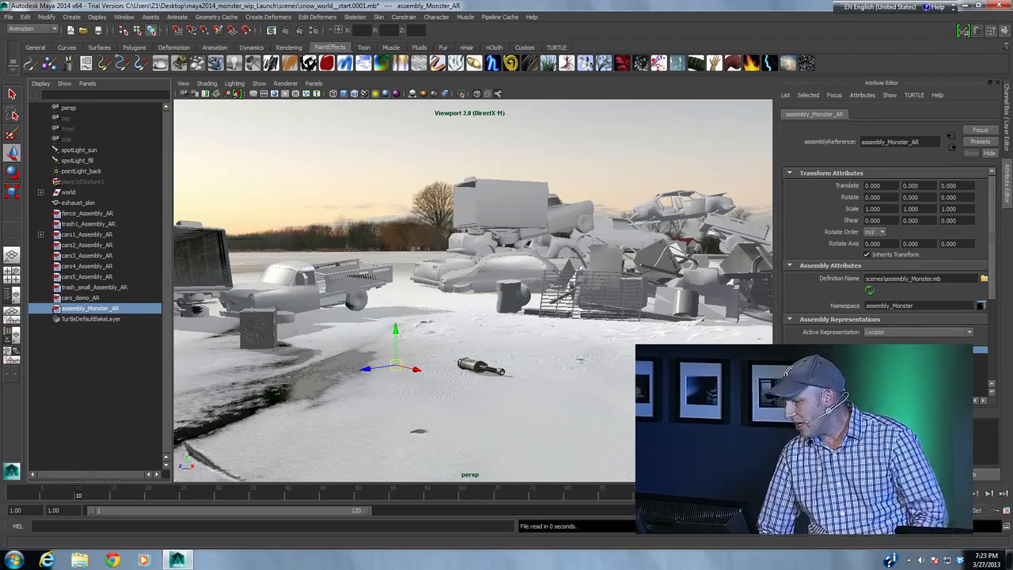
click(889, 333)
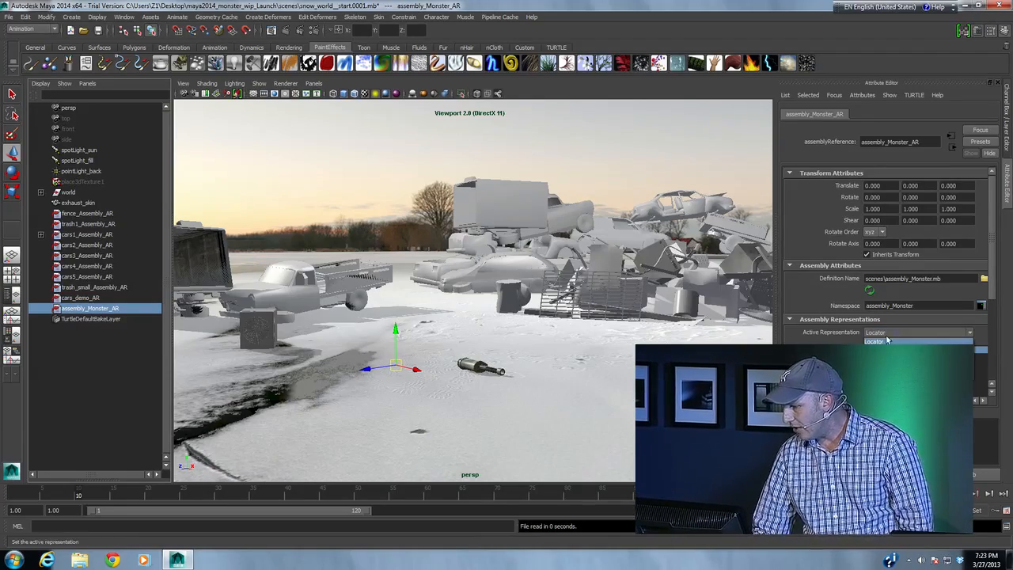
click(872, 349)
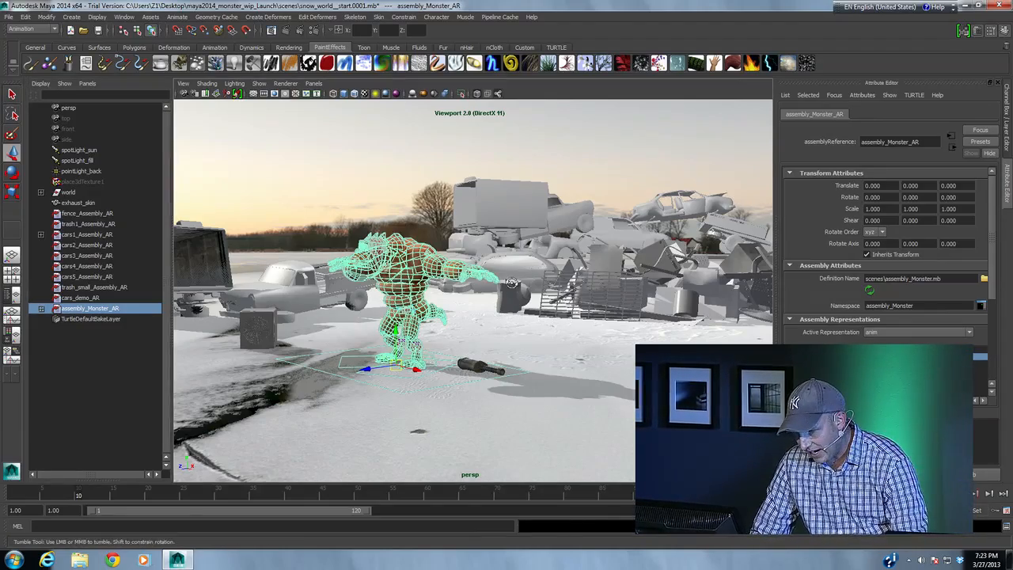
alt+drag(511, 289, 589, 276)
alt+right_drag(475, 341, 534, 354)
alt+drag(534, 353, 514, 315)
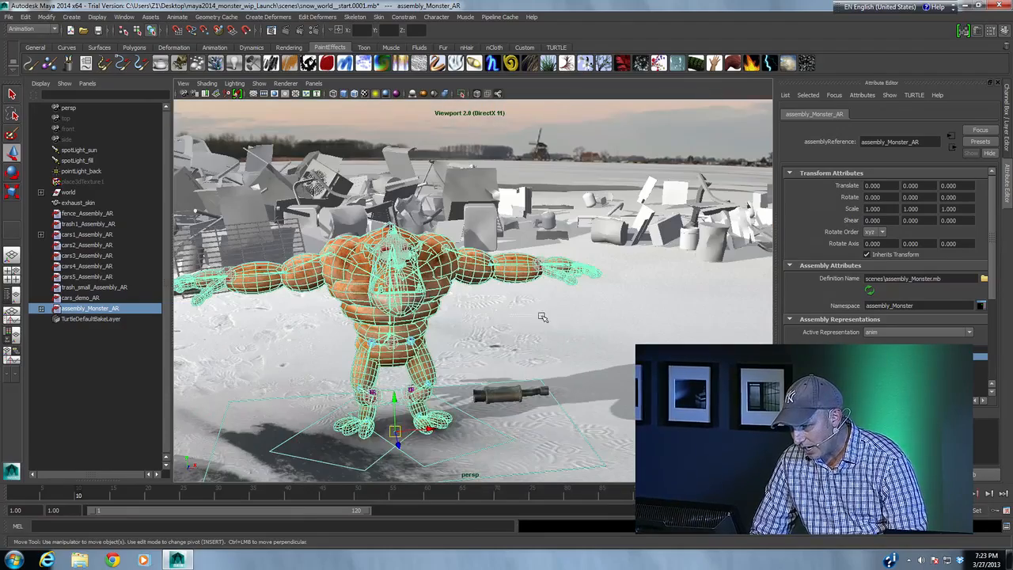
click(448, 321)
alt+right_drag(449, 322, 481, 318)
click(596, 145)
- Try moving the monster rig's left wrist effector to test the arm, and undo the move
alt+drag(525, 321, 527, 293)
alt+middle_drag(528, 300, 534, 288)
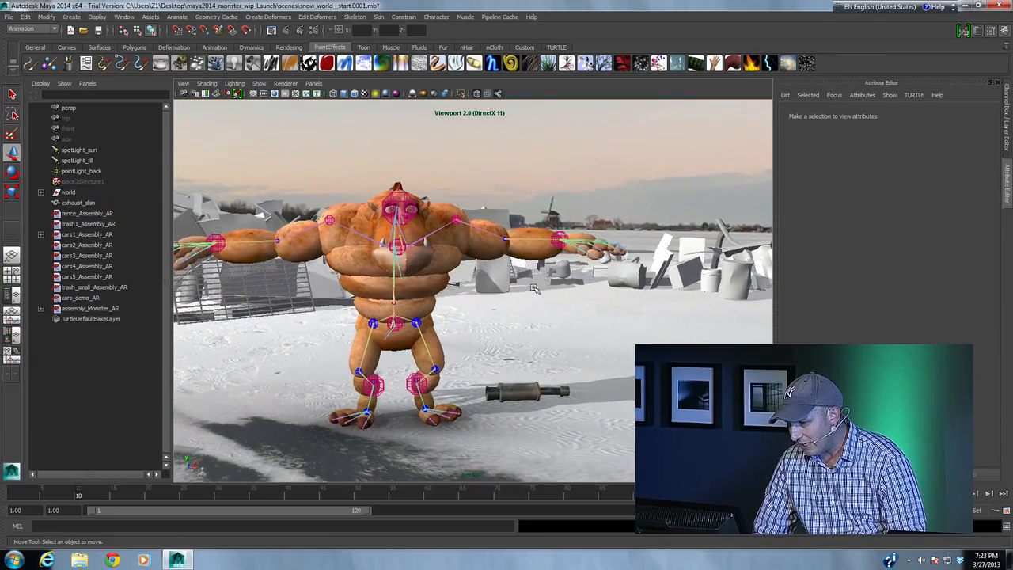
click(558, 234)
alt+drag(558, 240, 528, 269)
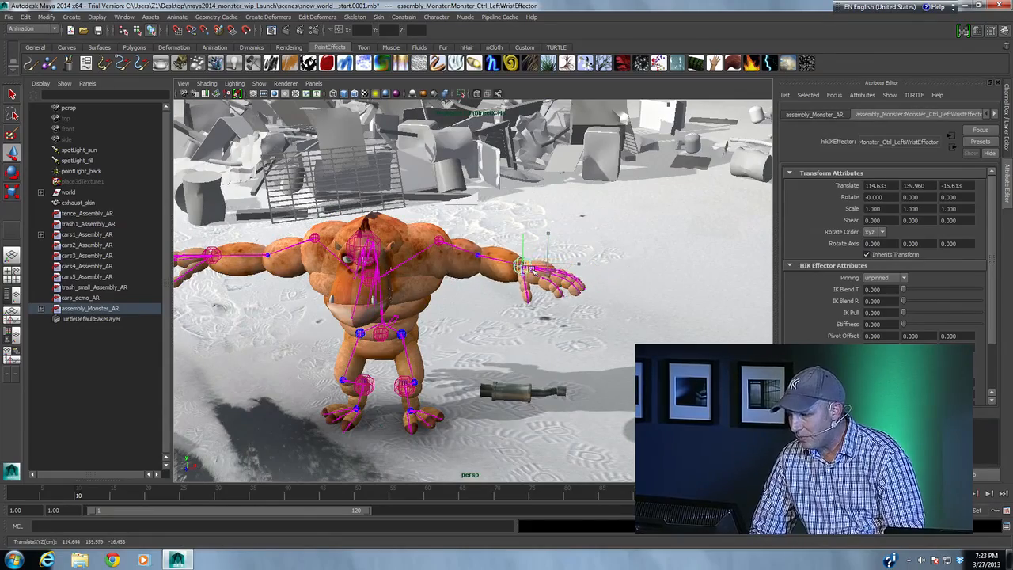
key(ctrl+z)
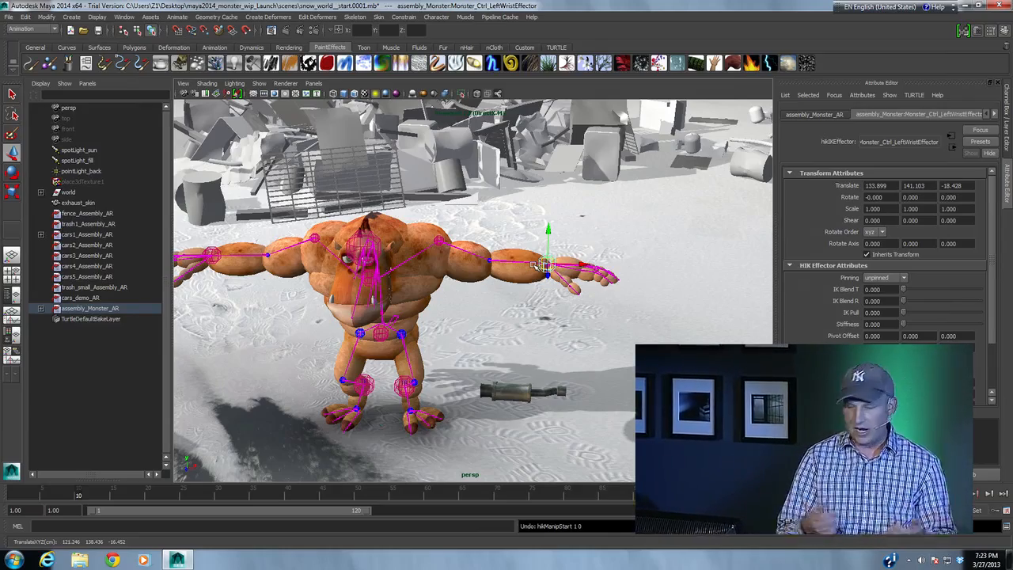
- Move exhaust_skin off the ground to the monster's left hand, at a translation of about 156, 138, -8
alt+drag(430, 319, 436, 274)
alt+right_drag(445, 310, 501, 348)
mouse_move(501, 347)
alt+mouse_down()
mouse_move(559, 350)
mouse_move(518, 352)
alt+mouse_up()
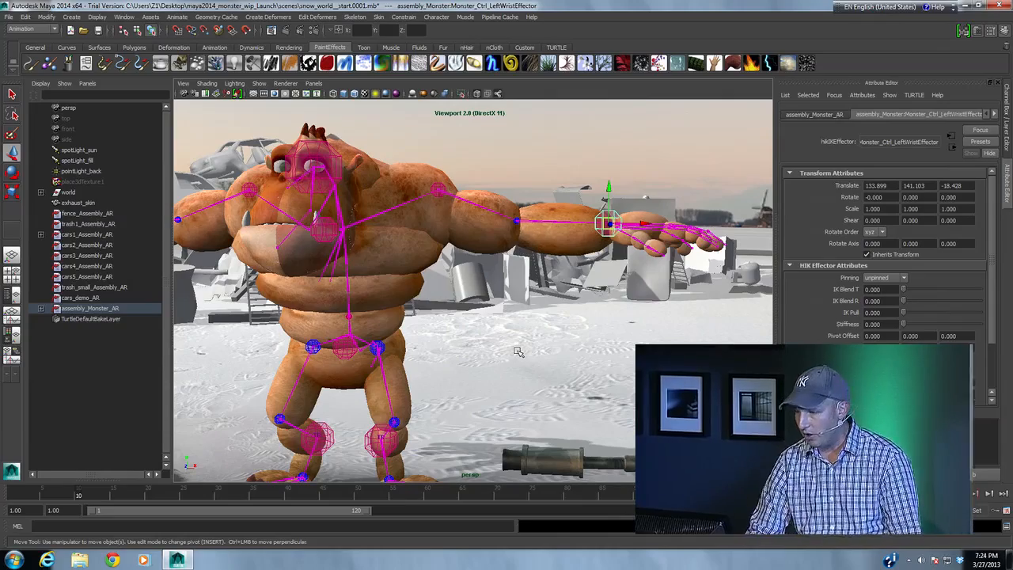
click(550, 449)
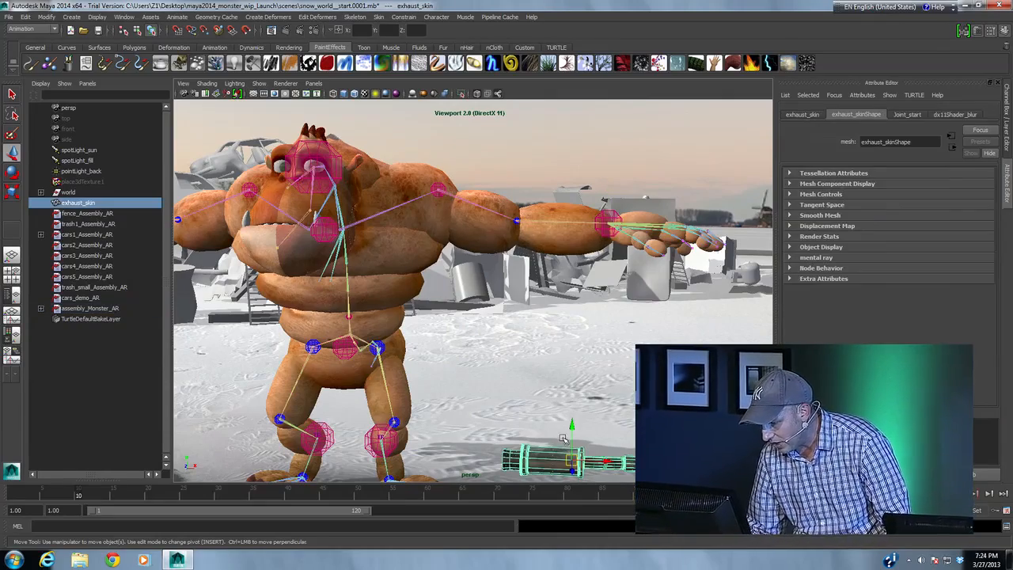
drag(569, 428, 570, 198)
alt+drag(570, 198, 599, 252)
alt+right_drag(599, 251, 589, 259)
alt+drag(443, 467, 446, 428)
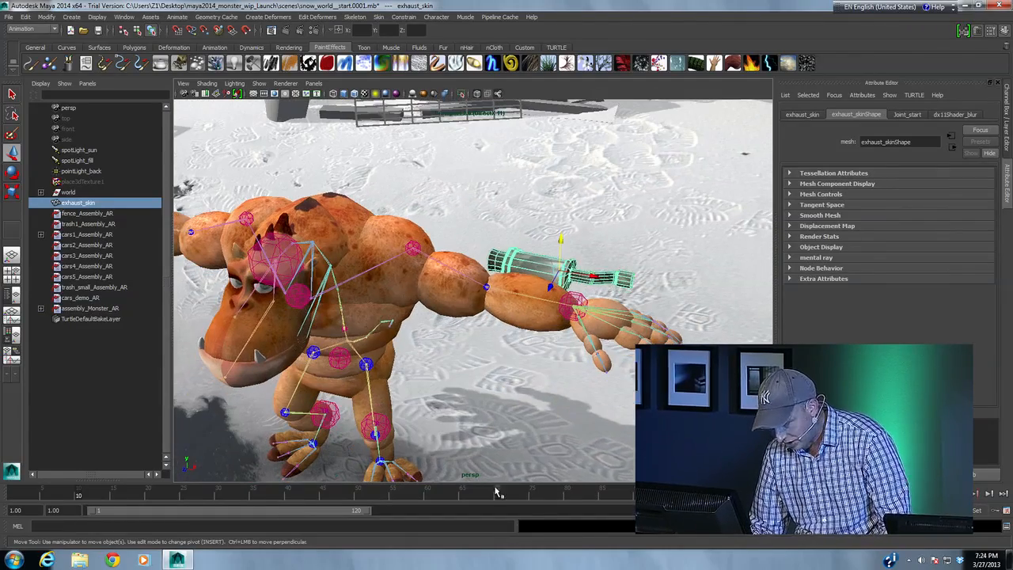
drag(560, 277, 611, 331)
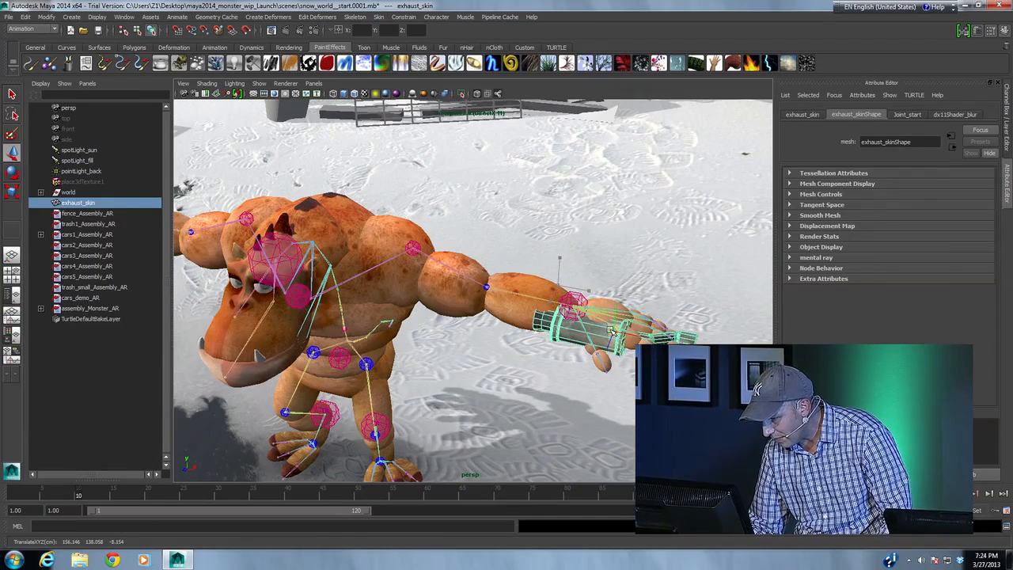
- Rotate exhaust_skin to fit across the monster's left palm and lower it to a translation of about 156, 124, -8
key(e)
drag(631, 365, 624, 255)
key(w)
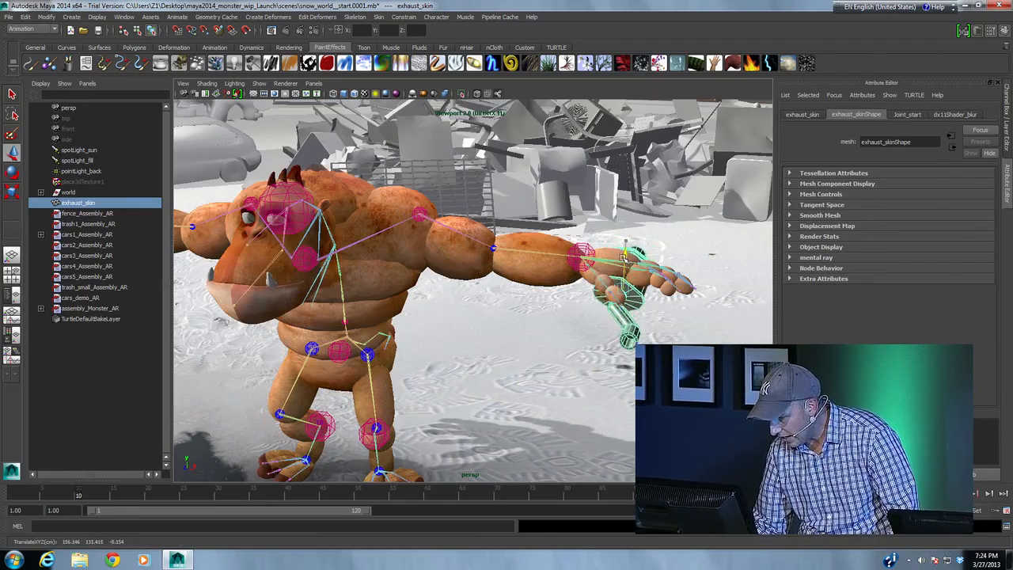
alt+drag(625, 255, 630, 238)
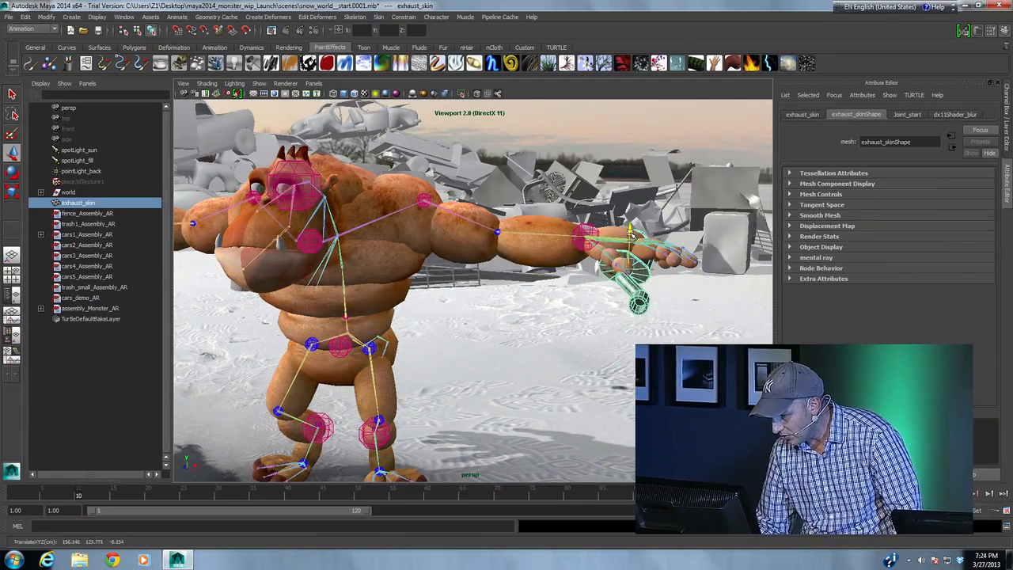
alt+drag(630, 233, 616, 244)
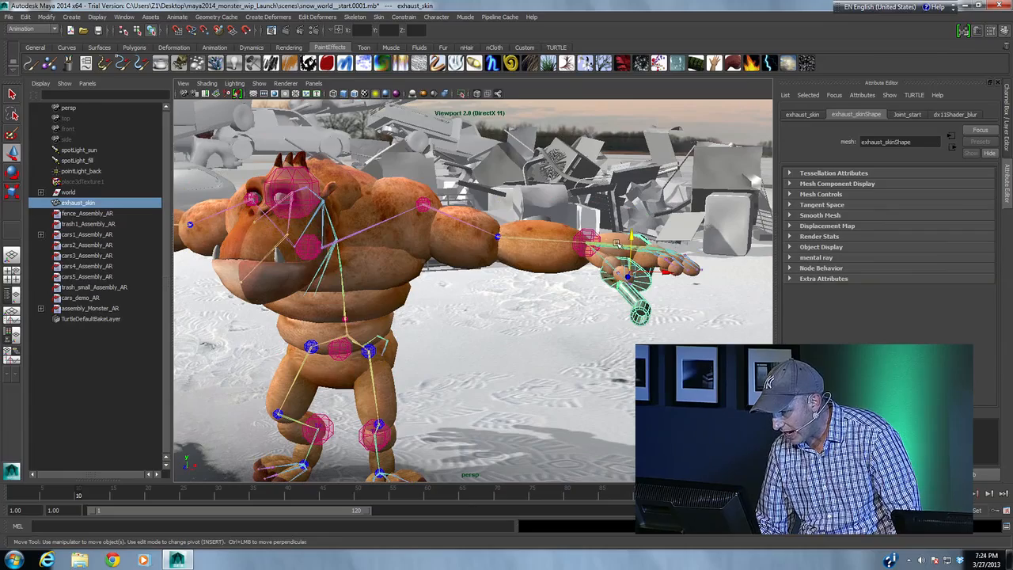
click(609, 249)
key(ctrl+z)
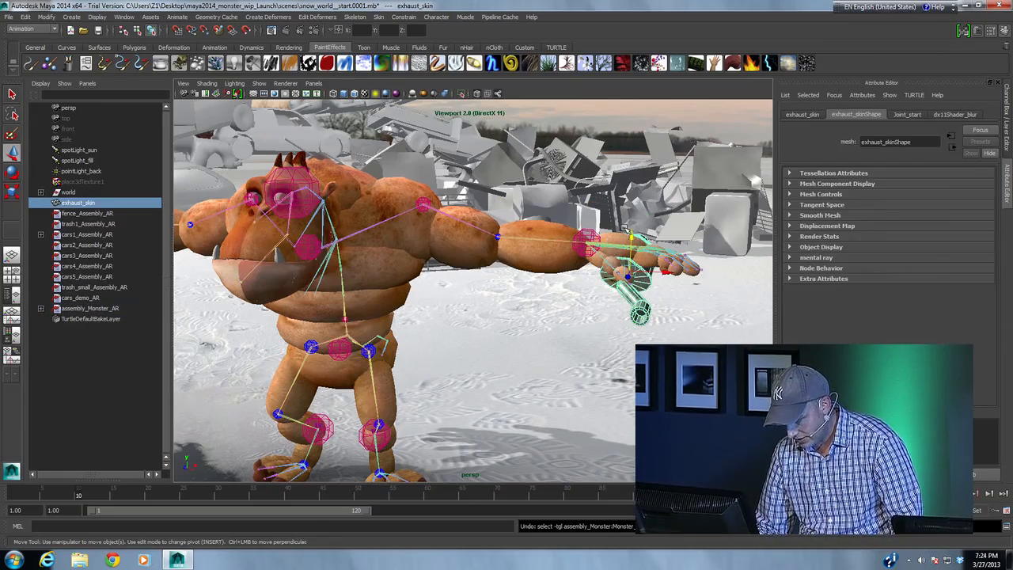
- Parent exhaust_skin to the monster rig's left hand joint
alt+drag(623, 226, 613, 240)
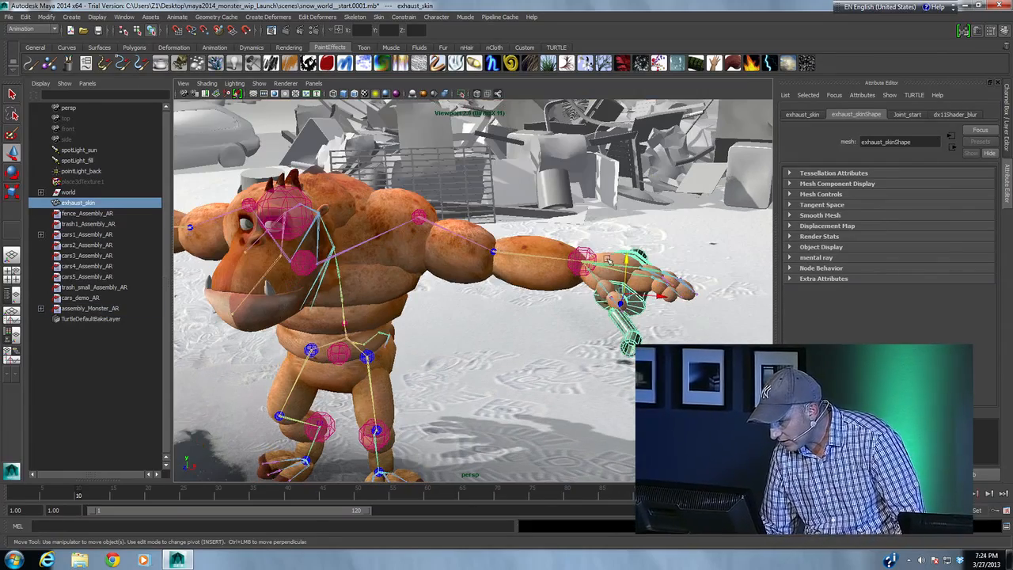
click(606, 264)
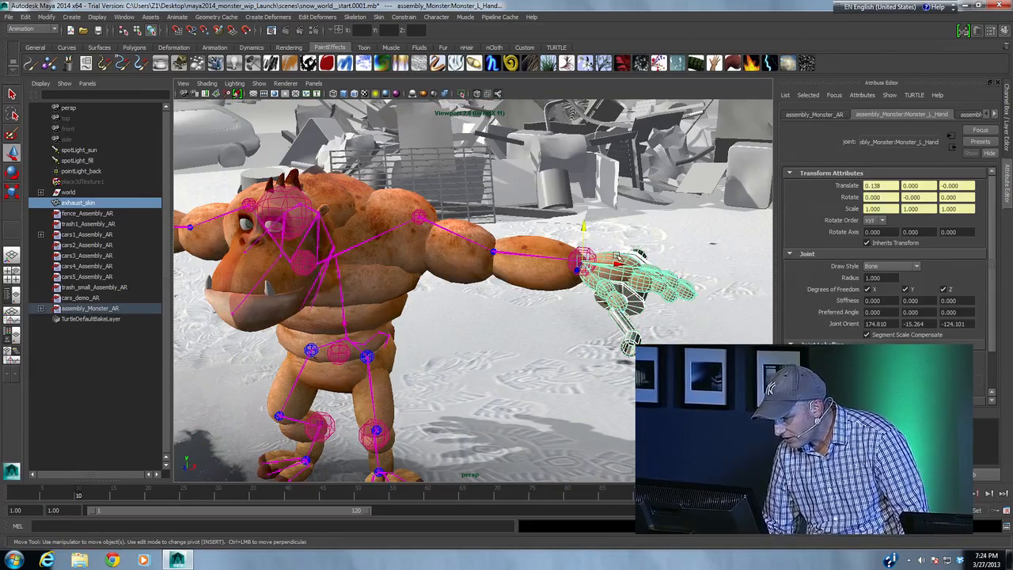
key(p)
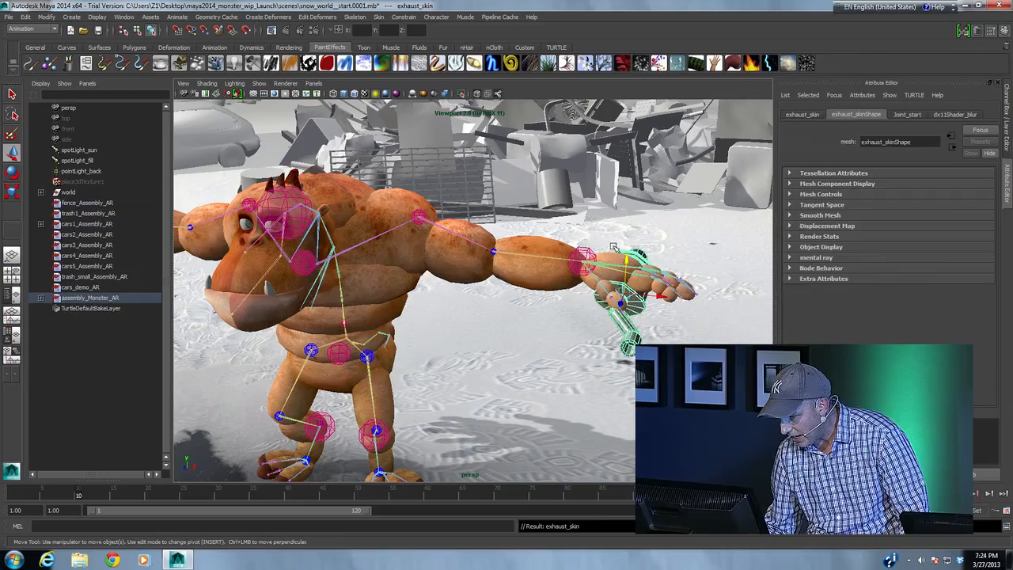
- Move the left wrist effector inward to about 114, 140, -12 to test the parented exhaust
click(582, 262)
drag(578, 265, 528, 249)
drag(532, 273, 546, 269)
alt+drag(317, 310, 367, 269)
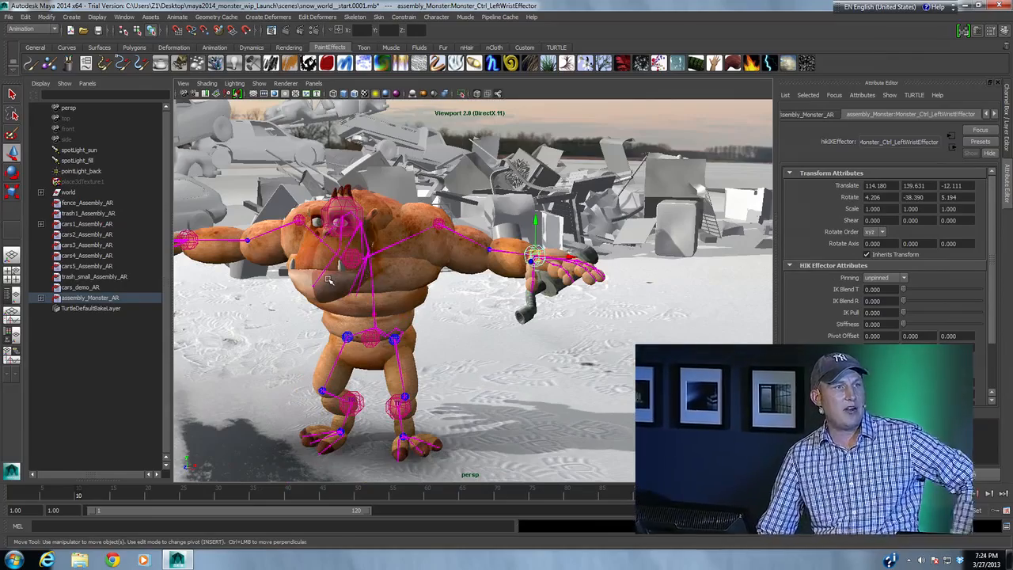
right_click(82, 301)
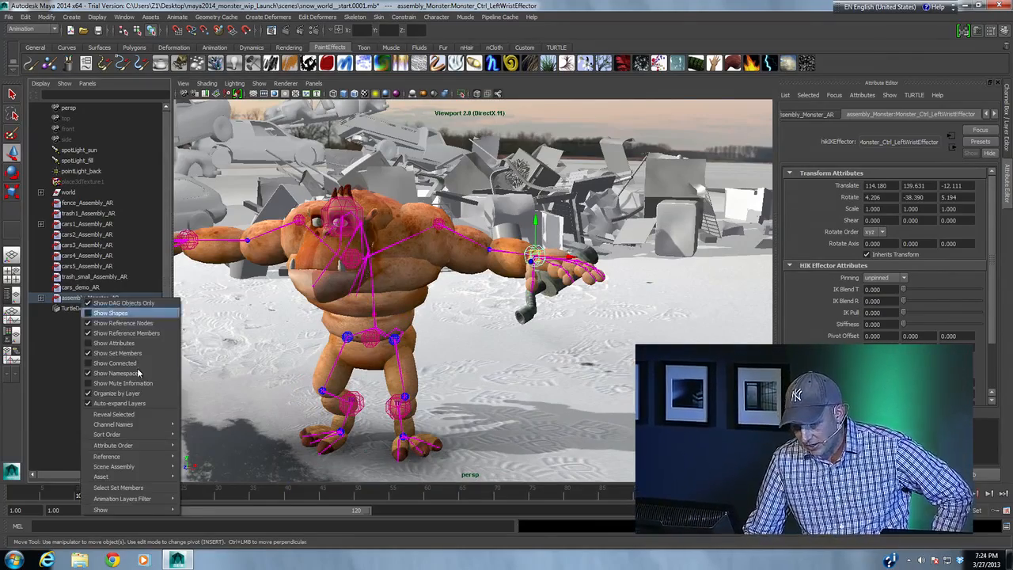
mouse_move(125, 436)
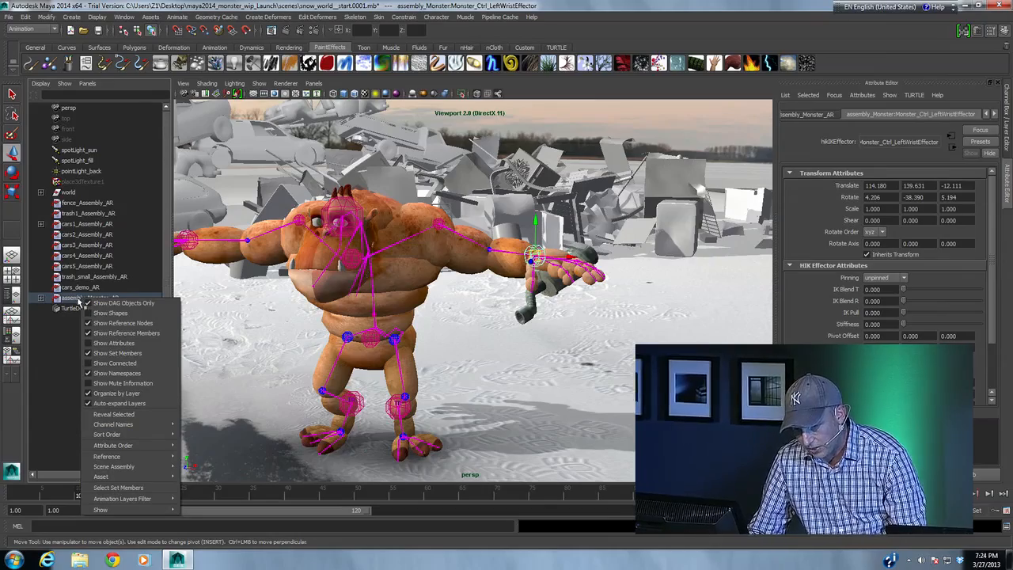
click(658, 257)
mouse_move(565, 256)
alt+right_down()
mouse_move(528, 253)
mouse_move(546, 257)
alt+right_up()
right_click(79, 299)
mouse_move(119, 460)
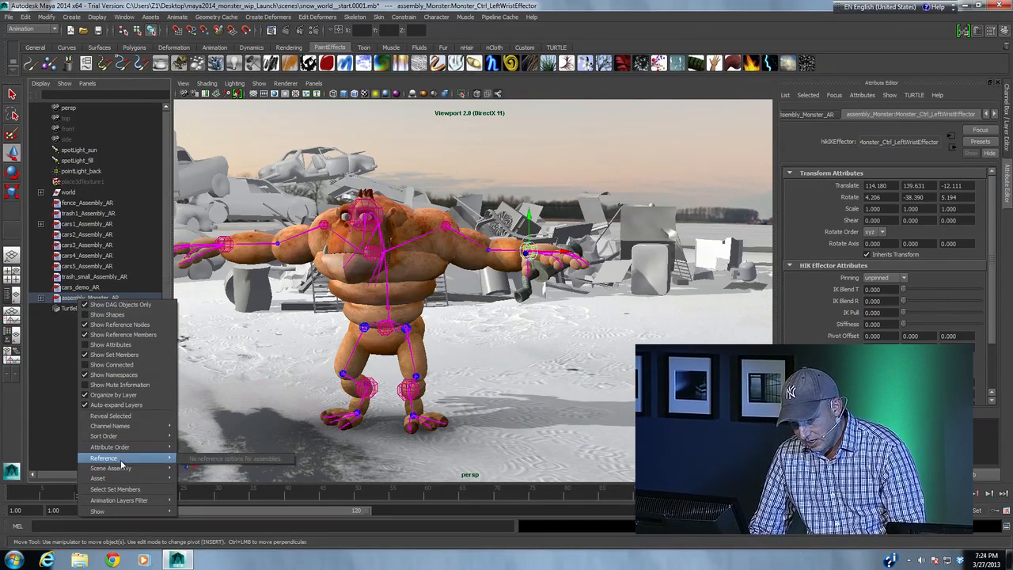
click(45, 366)
- Switch the active representation of assembly_Monster_AR to render
click(91, 299)
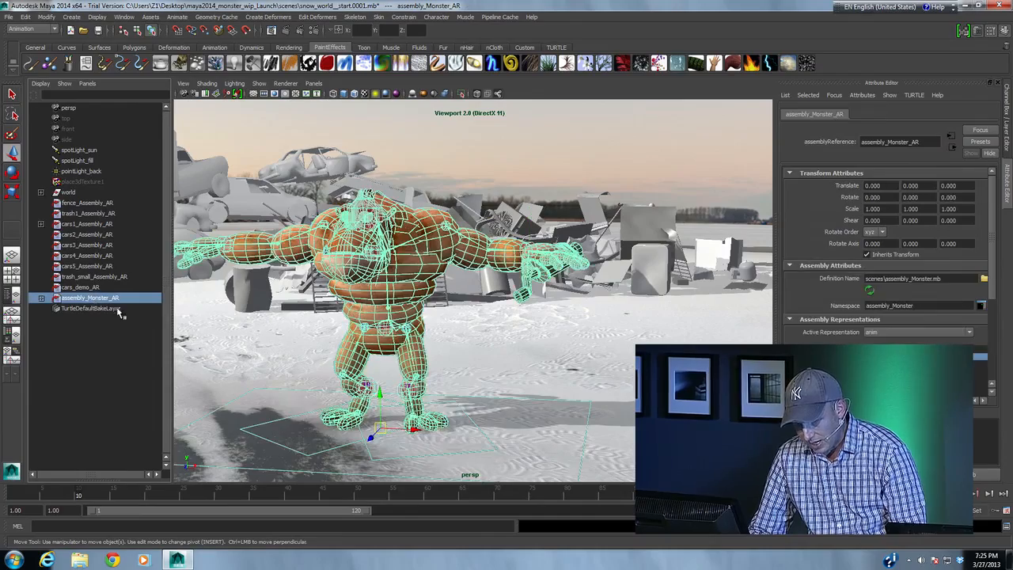
click(93, 308)
click(110, 298)
right_click(109, 300)
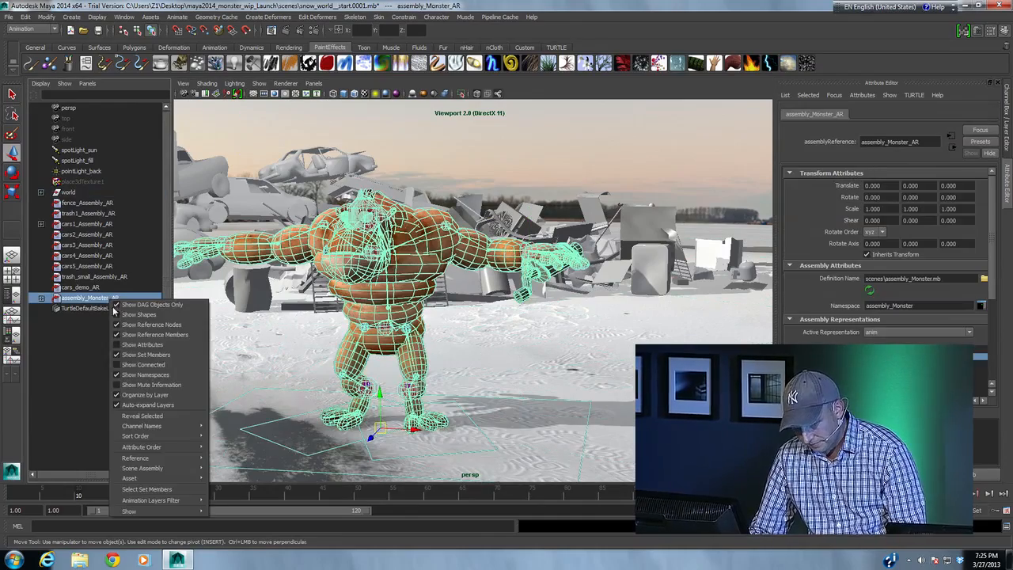
mouse_move(161, 470)
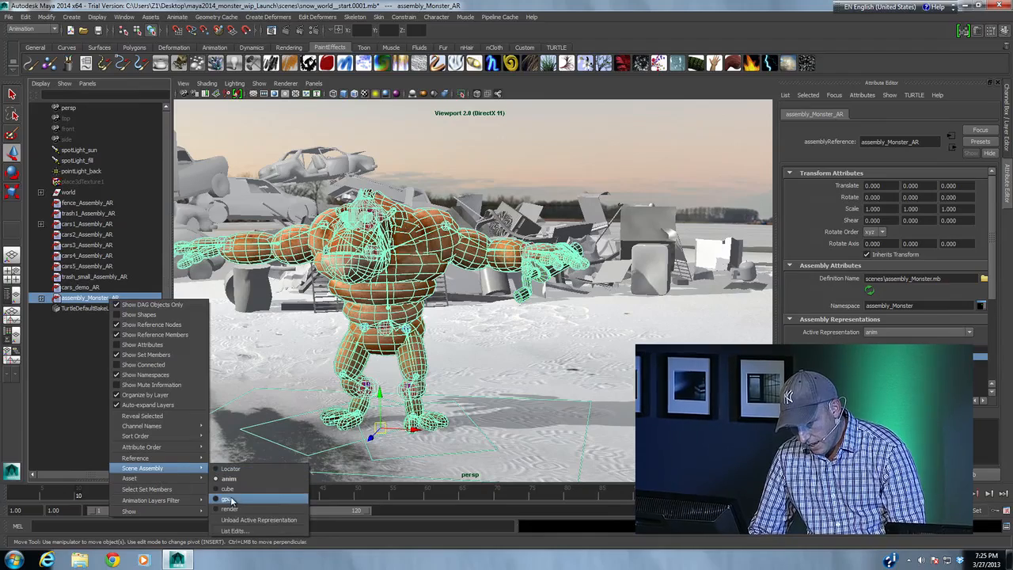
click(230, 509)
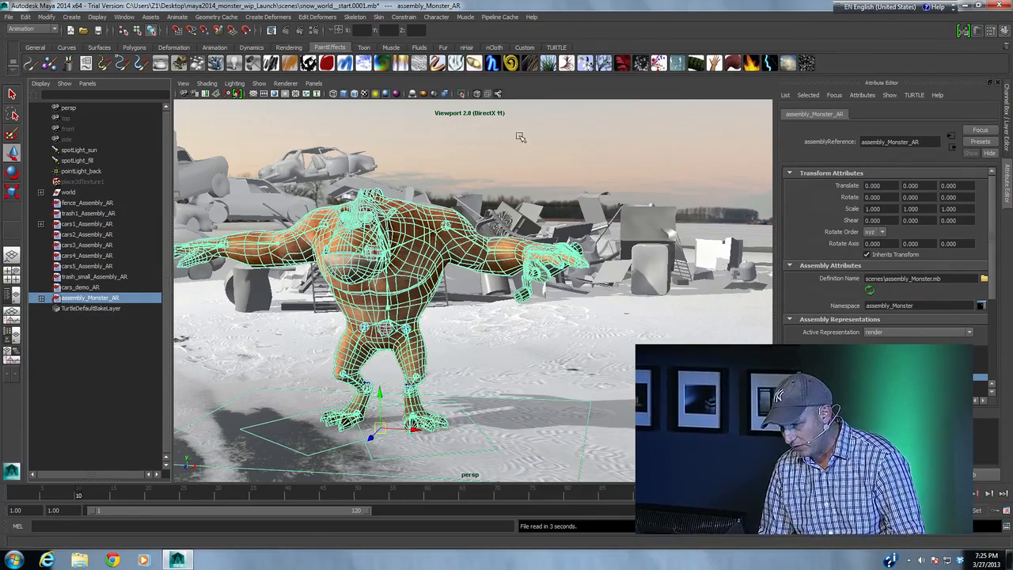
- Deselect the monster and examine its render representation and the held exhaust from several angles
click(423, 192)
alt+drag(383, 206, 473, 311)
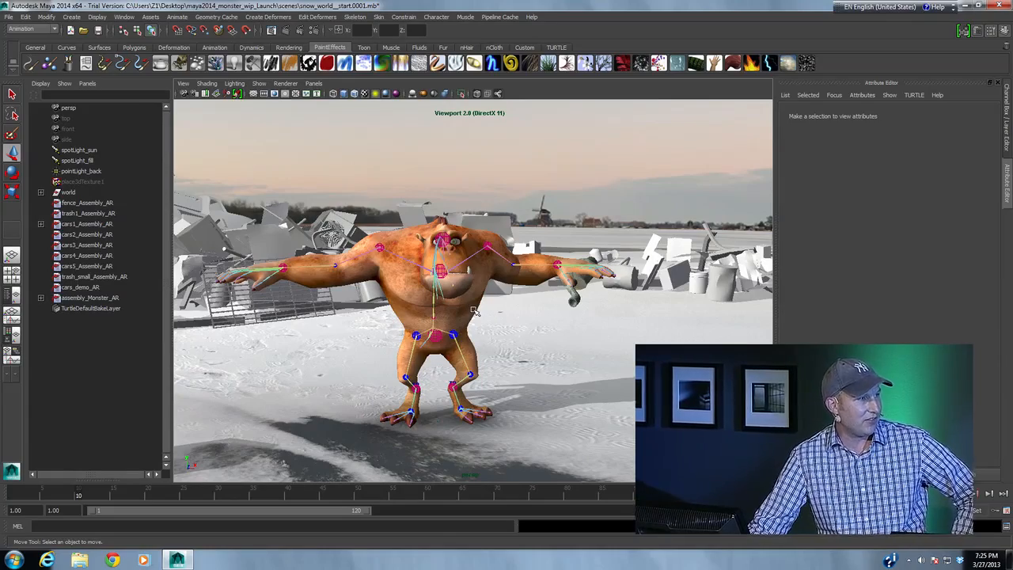
alt+right_drag(372, 304, 493, 261)
alt+drag(493, 261, 440, 260)
alt+right_drag(441, 260, 266, 370)
alt+drag(538, 319, 553, 322)
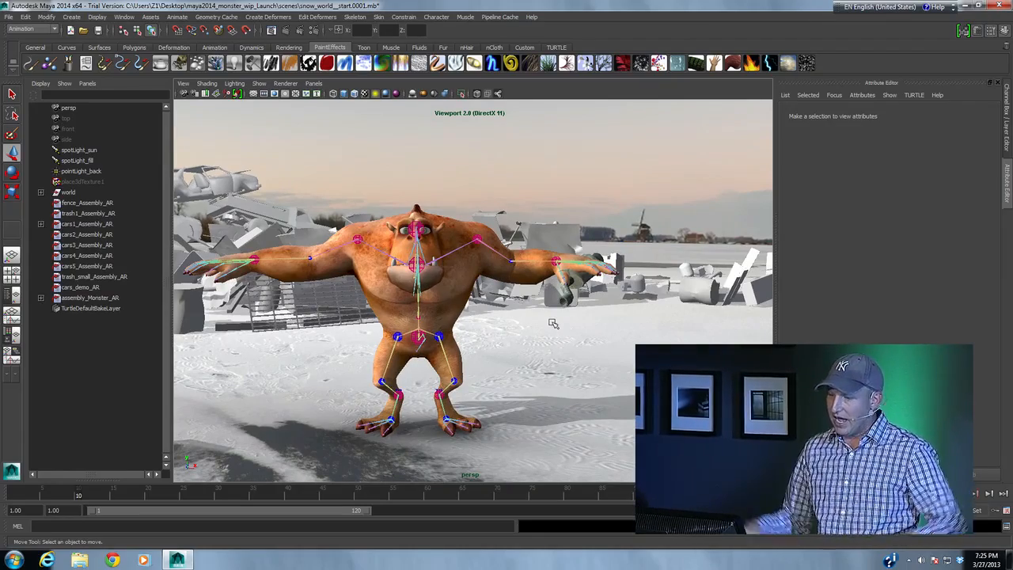
- Scrub the animation to frame 23 and examine the walking monster's pose from the side
drag(82, 497, 169, 496)
alt+drag(443, 268, 383, 371)
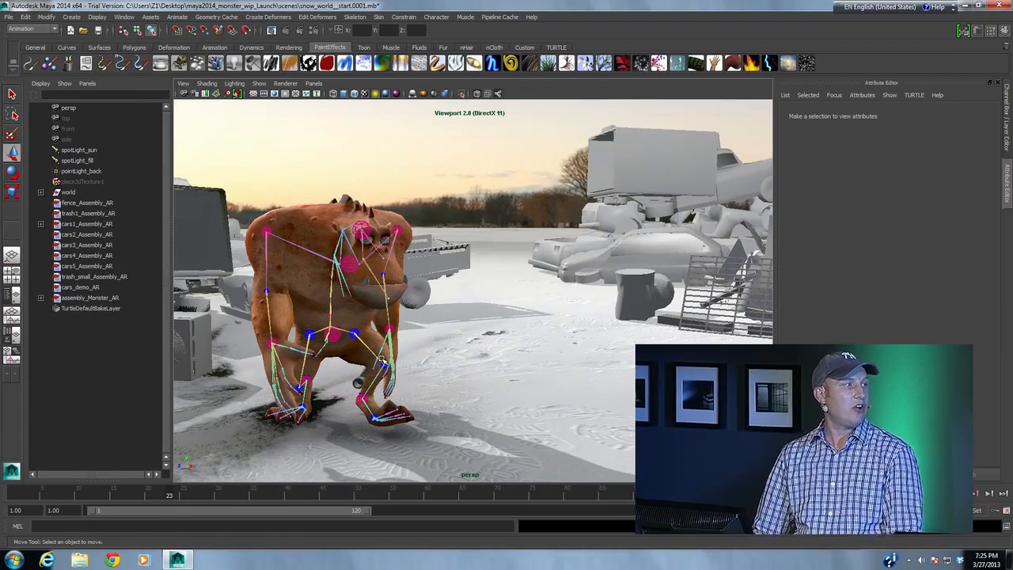
alt+drag(399, 297, 372, 288)
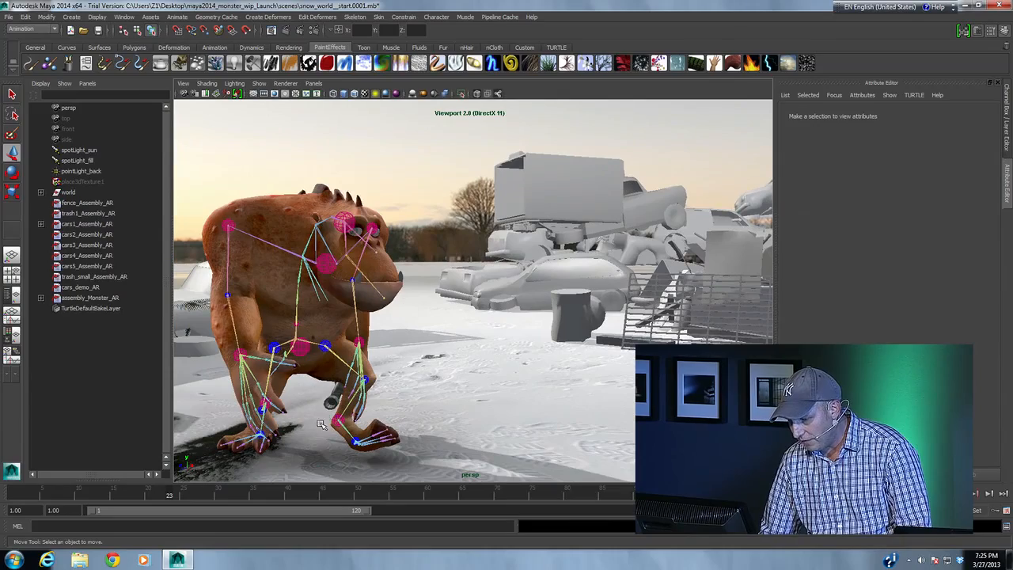
- Set the active representation of assembly_Monster_AR to cube
click(332, 397)
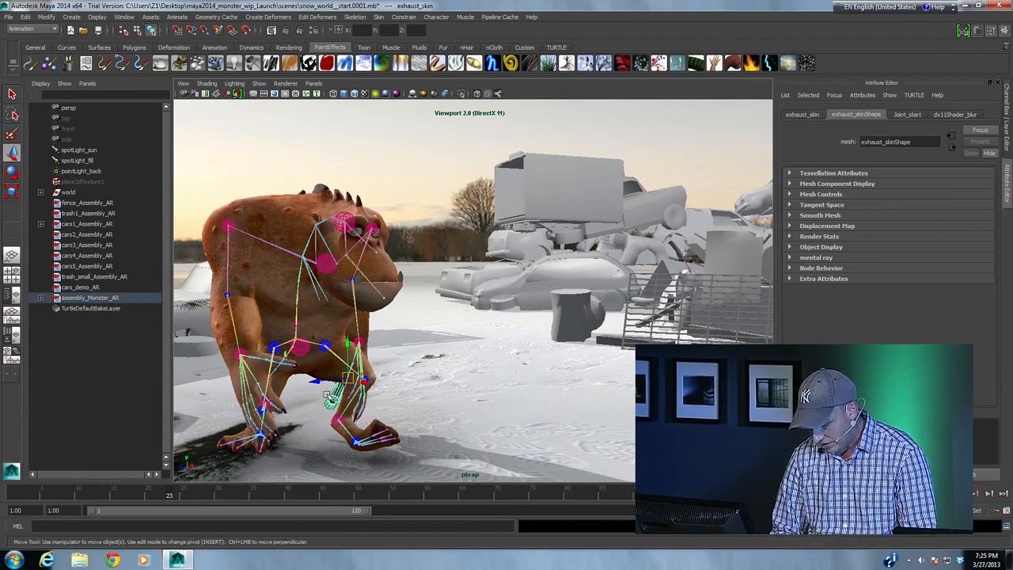
click(327, 395)
click(122, 299)
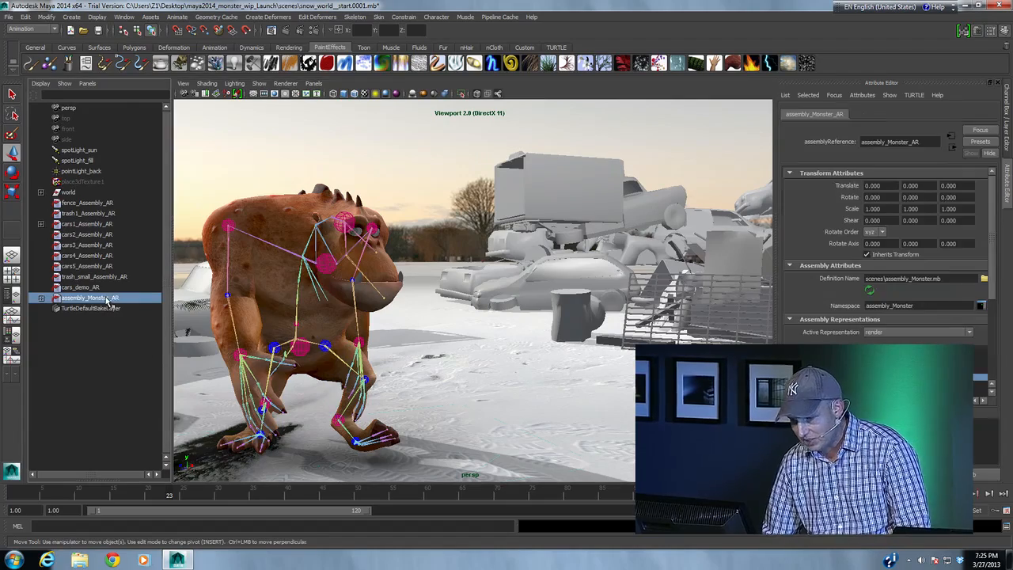
click(873, 333)
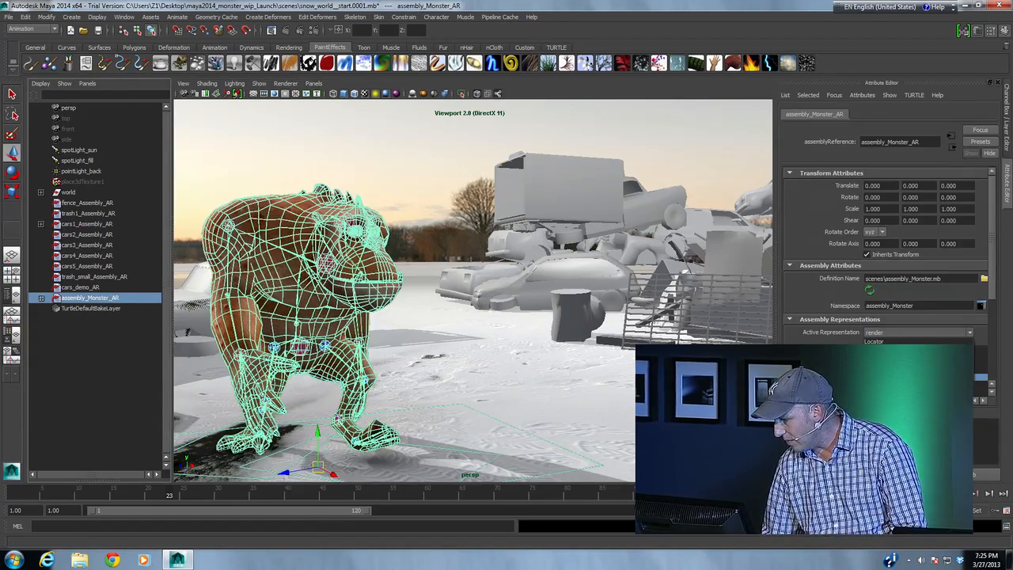
click(875, 350)
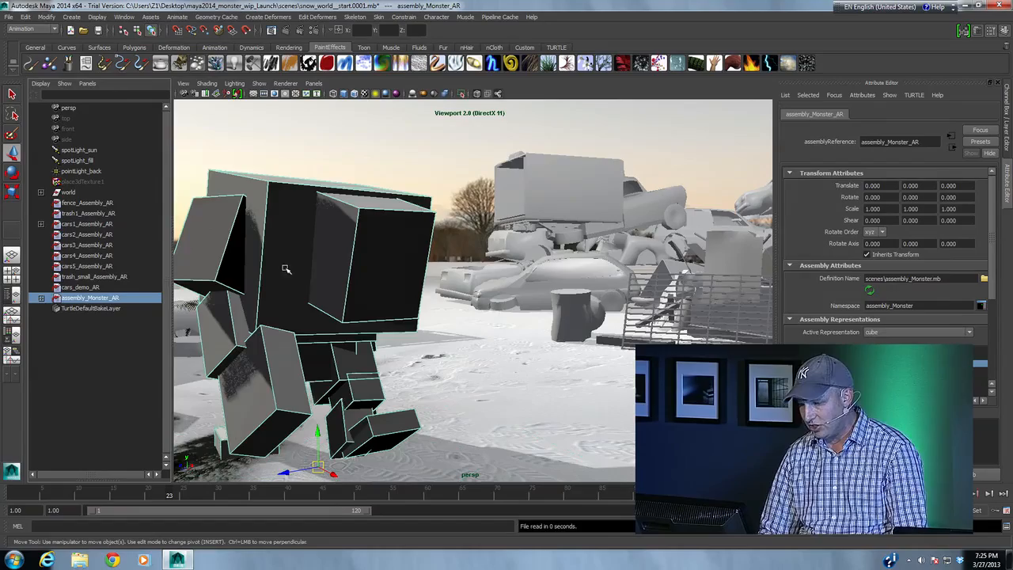
- Deselect the cube monster and play its walk animation in the snow scene
alt+drag(601, 274, 413, 201)
click(413, 201)
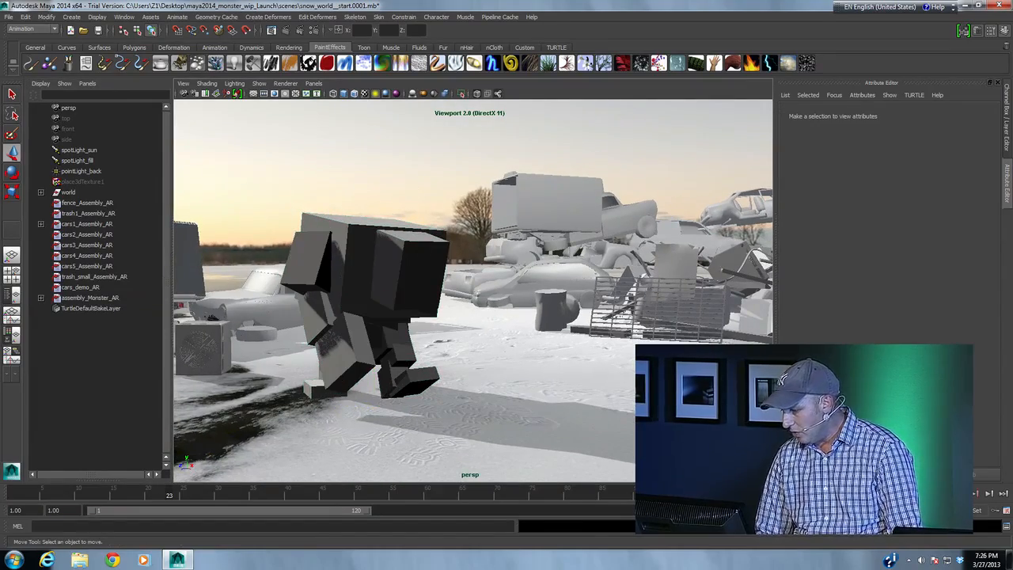
click(960, 494)
alt+right_drag(333, 353, 314, 356)
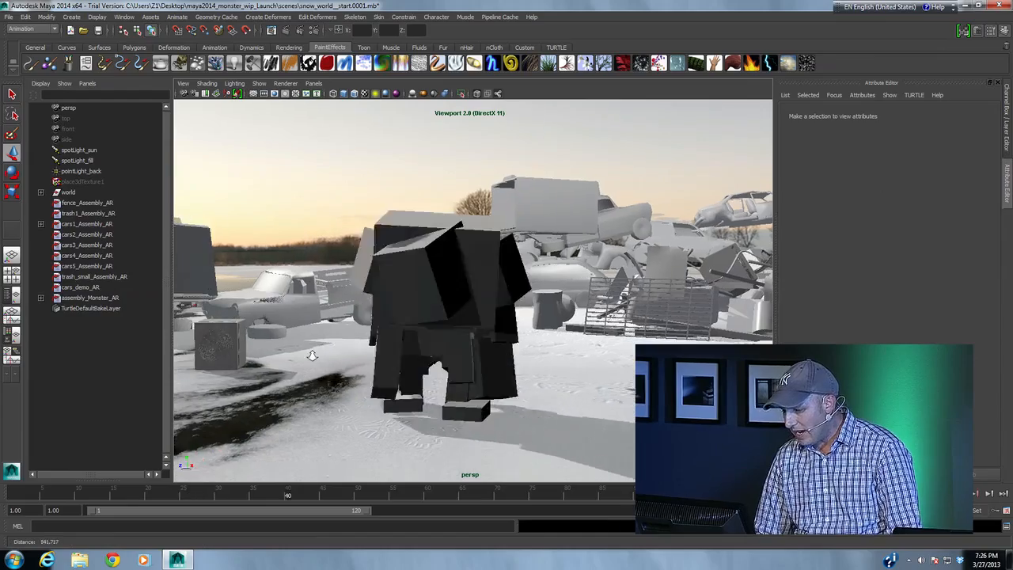
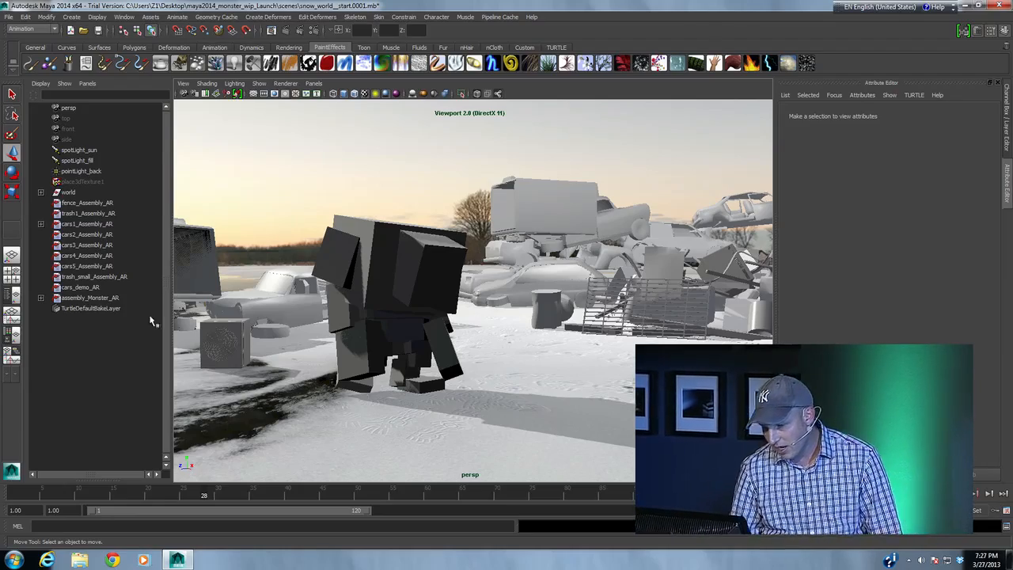
- Switch assembly_Monster_AR to the gpu representation, return it to render, and deselect the monster
click(80, 298)
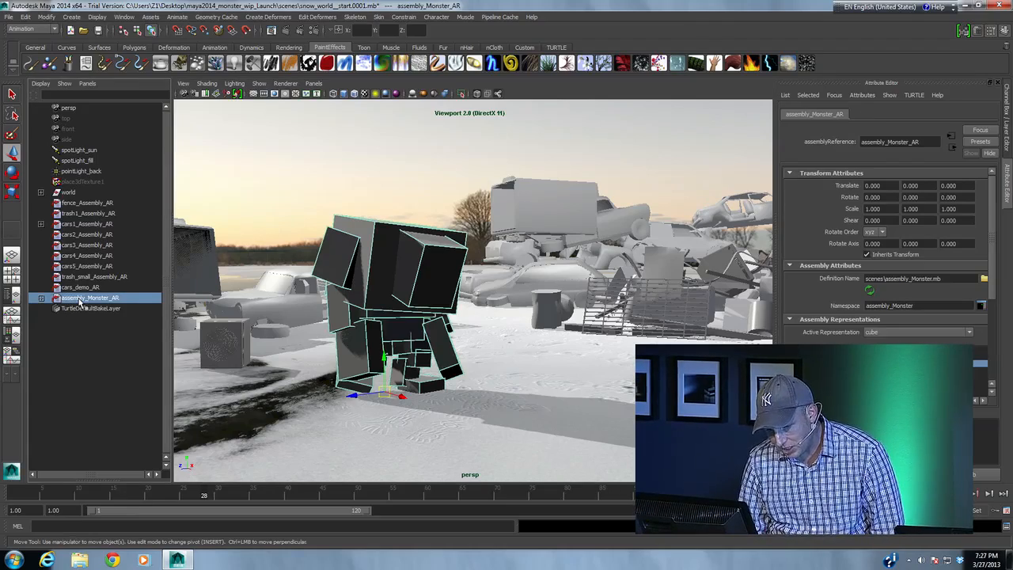
click(902, 332)
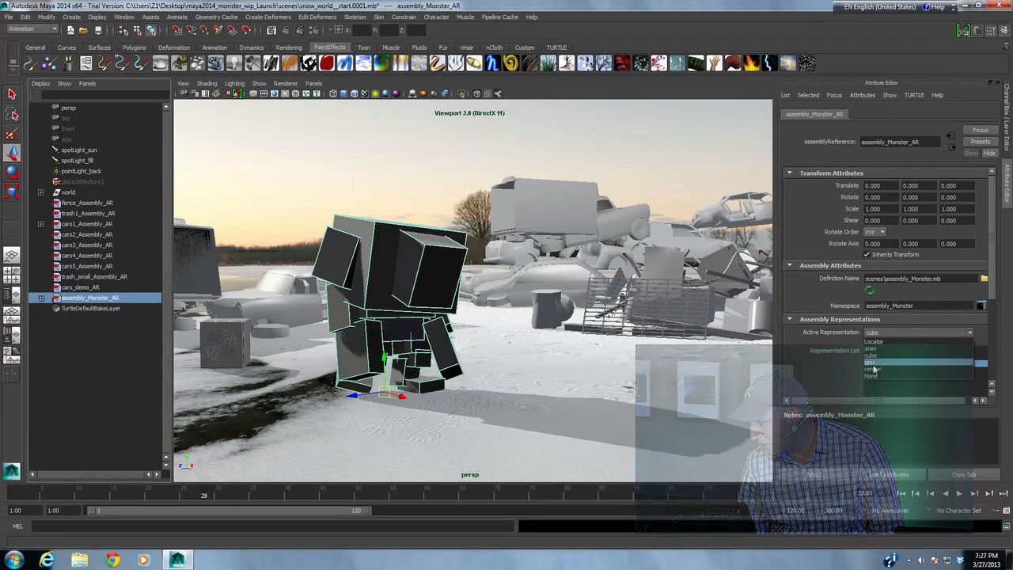
click(878, 363)
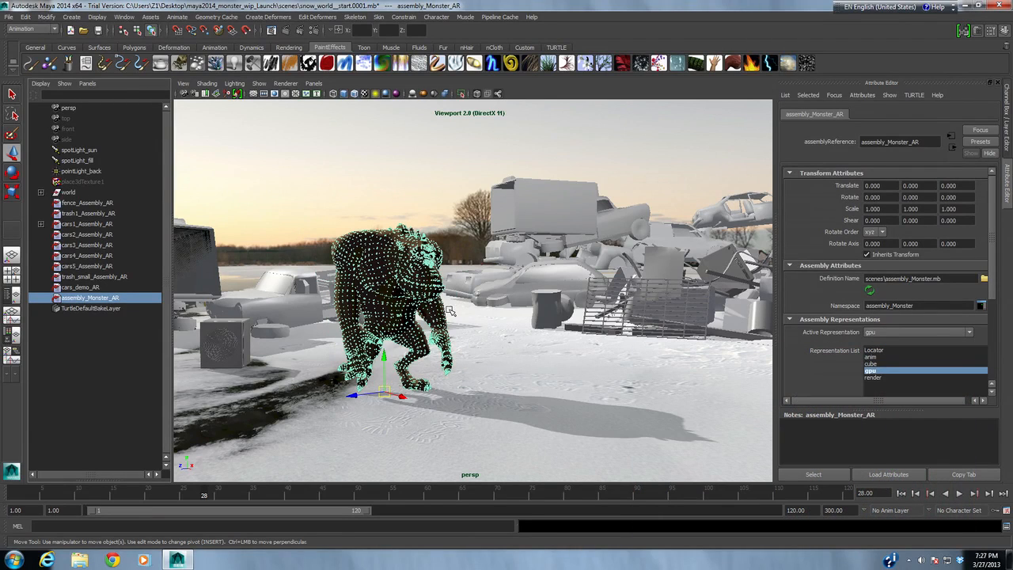
click(911, 333)
click(877, 368)
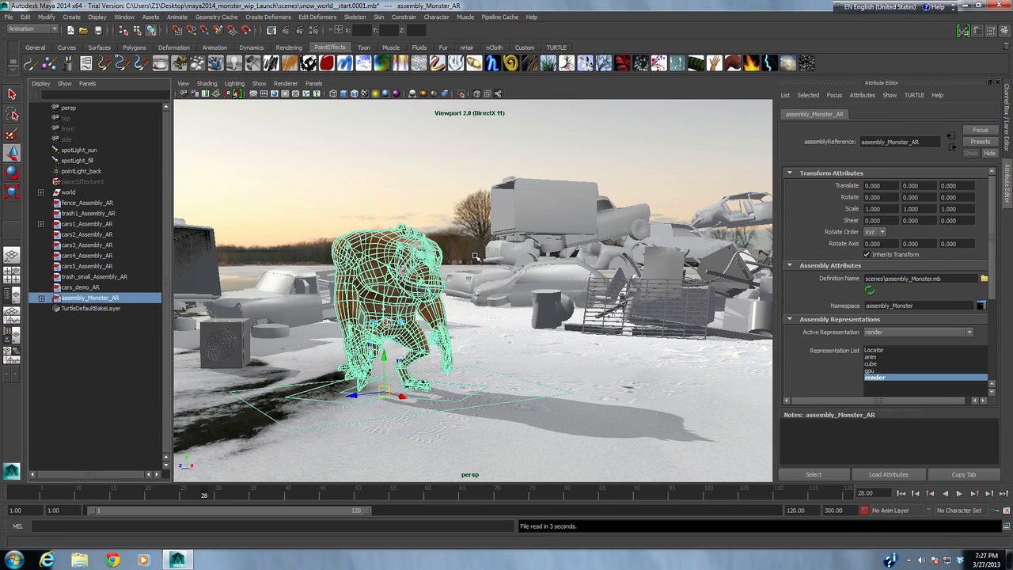
click(370, 167)
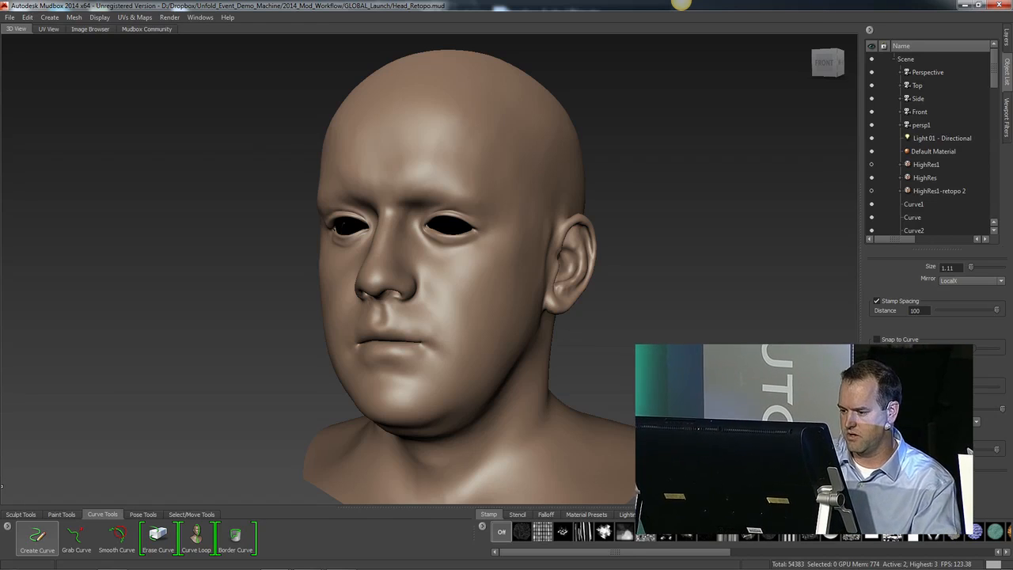
- Switch to Mudbox and examine the sculpted head in Head_Retopo.mud from the front and three-quarter views
alt+drag(604, 355, 610, 383)
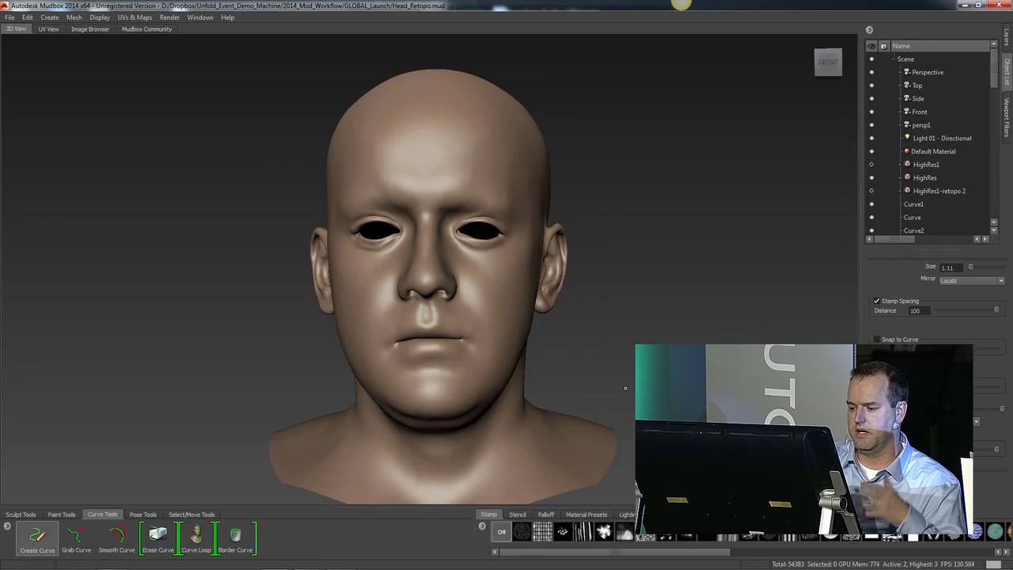
alt+drag(608, 370, 628, 385)
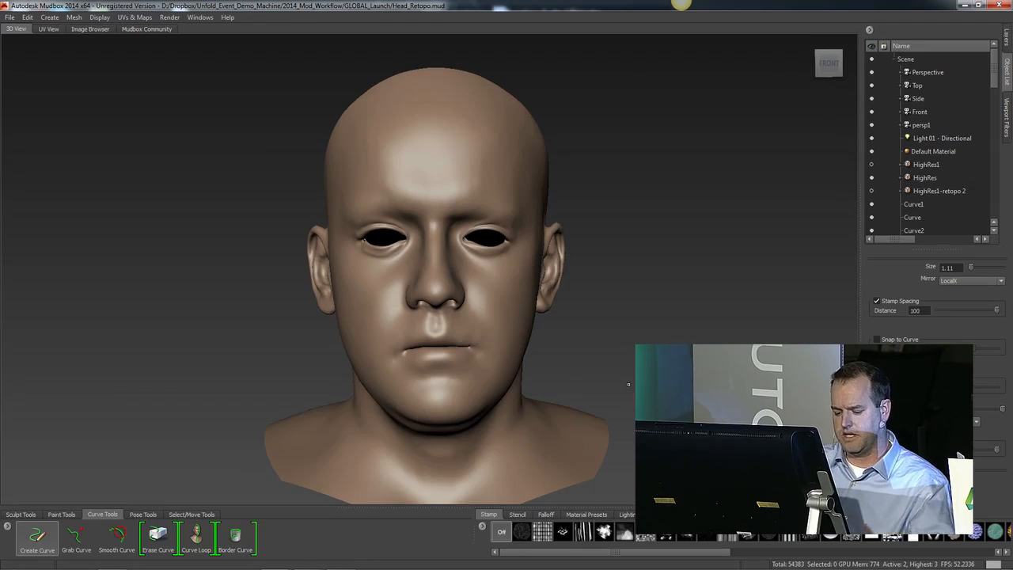
key(w)
alt+drag(628, 384, 565, 372)
alt+right_drag(565, 372, 589, 383)
alt+drag(590, 383, 637, 404)
alt+right_drag(637, 403, 623, 411)
mouse_move(623, 411)
alt+mouse_down()
mouse_move(614, 382)
mouse_move(602, 413)
mouse_move(615, 418)
mouse_move(601, 411)
alt+mouse_up()
key(w)
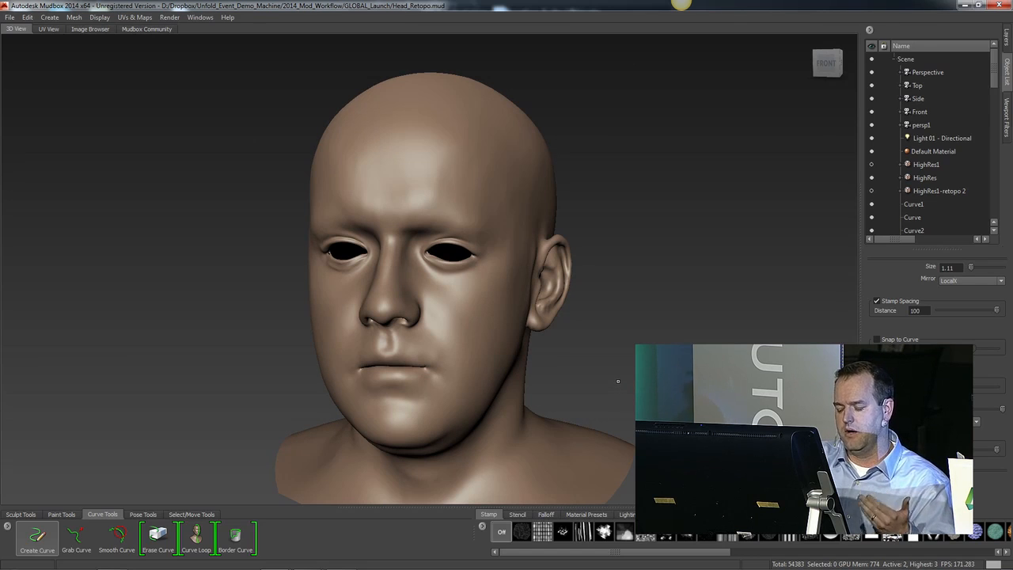
- Create a new retopologize operation with Use Curves to Control Topology Flow disabled, and close its settings
click(73, 17)
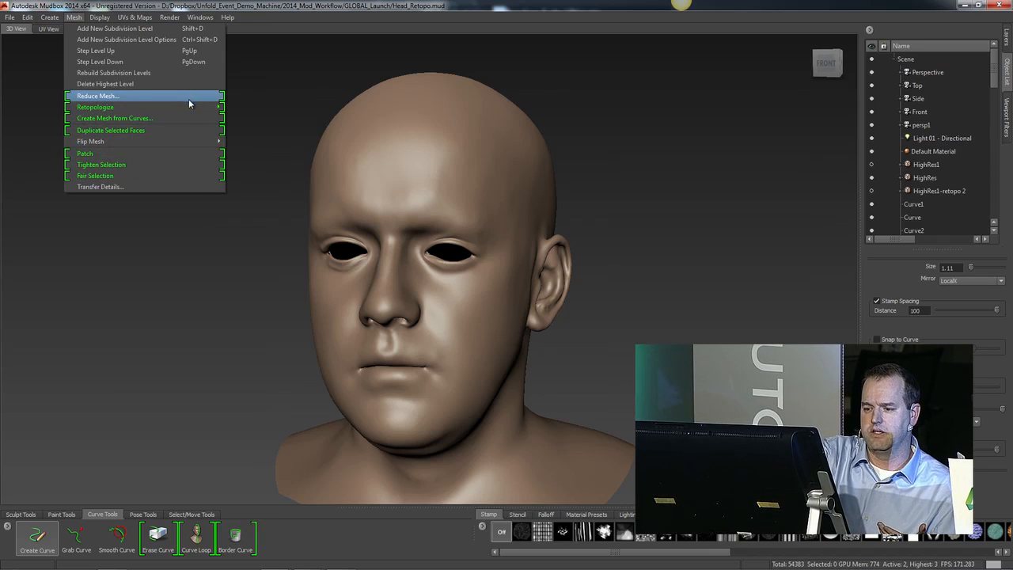
mouse_move(190, 107)
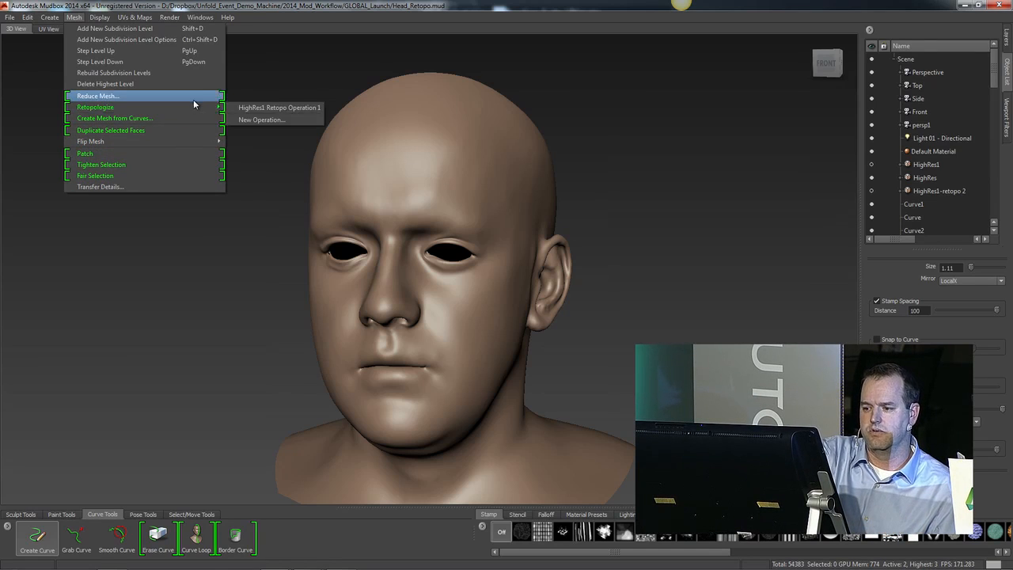
click(266, 119)
drag(556, 167, 638, 143)
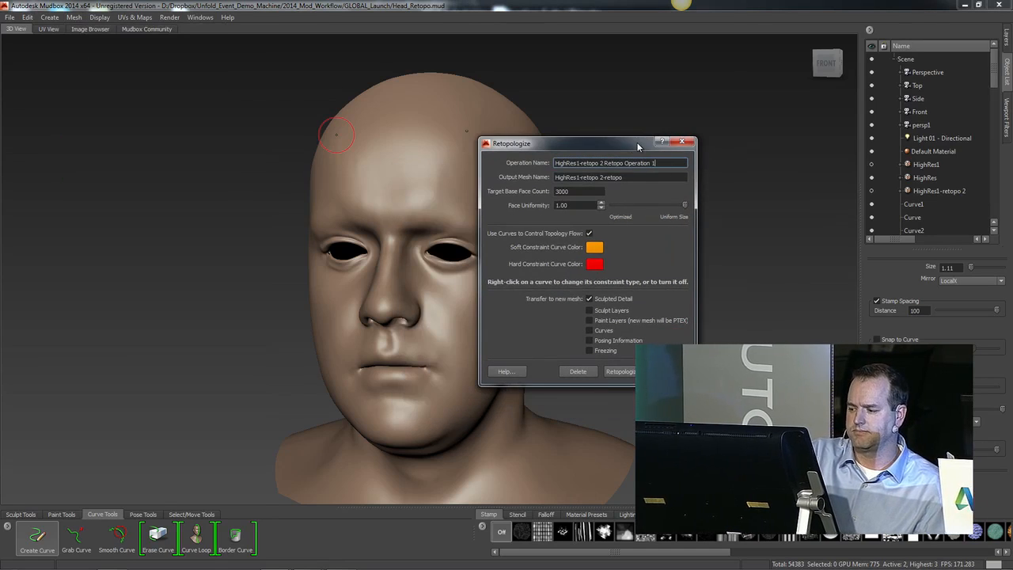
click(590, 233)
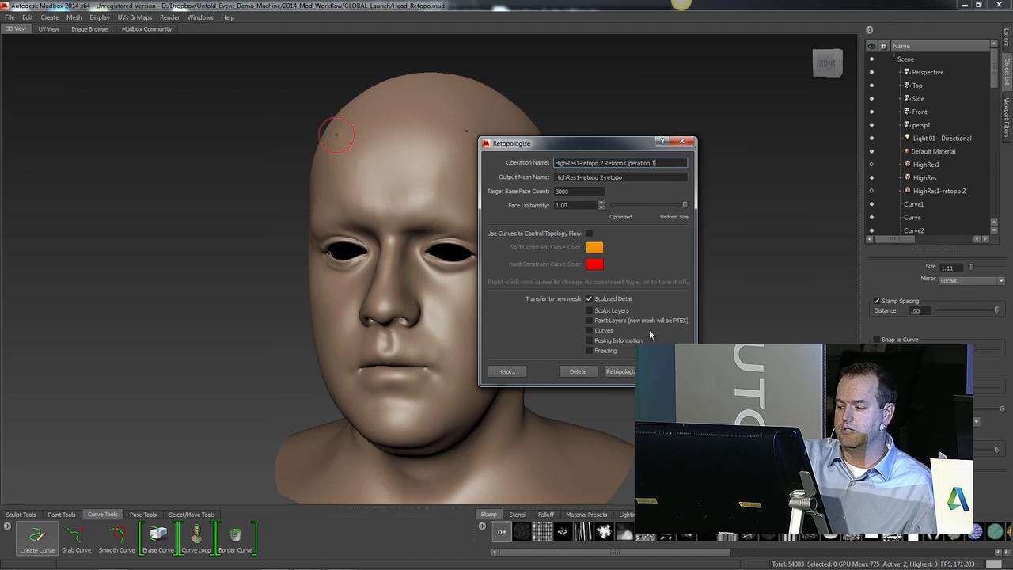
click(667, 371)
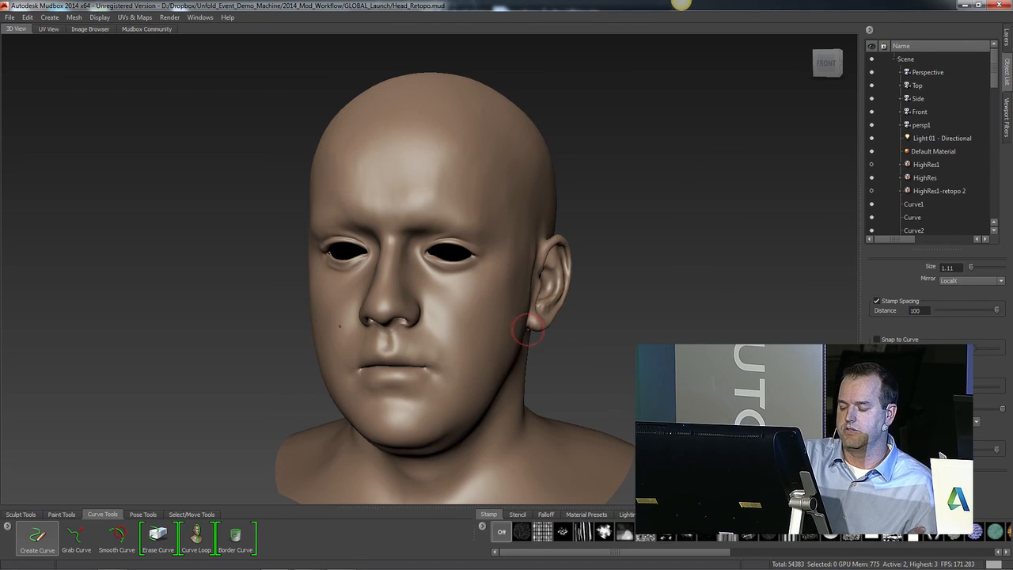
- Frame the front of the face and reduce the Create Curve tool's size to 0.14
alt+drag(501, 400, 573, 415)
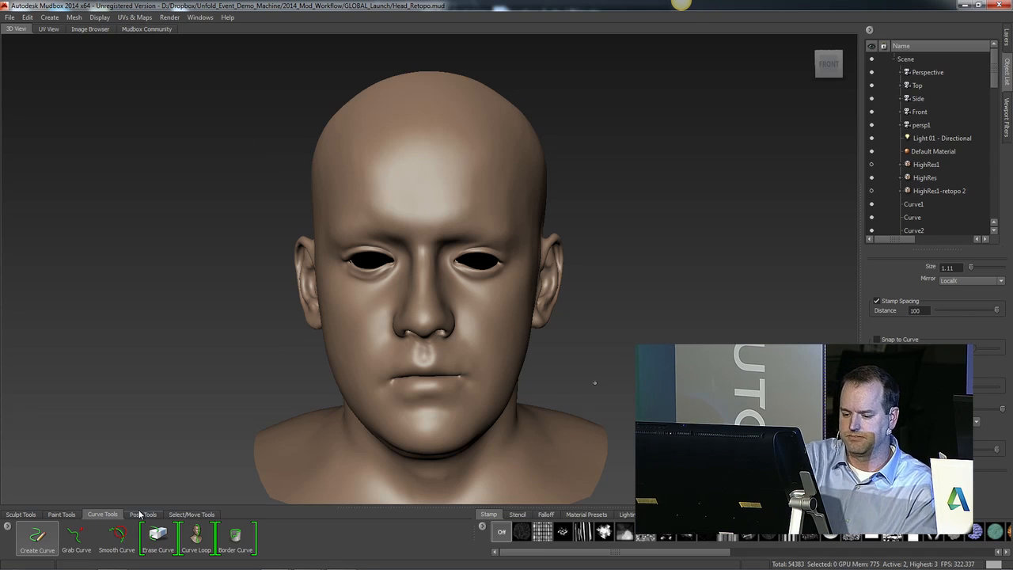
alt+right_drag(560, 407, 581, 411)
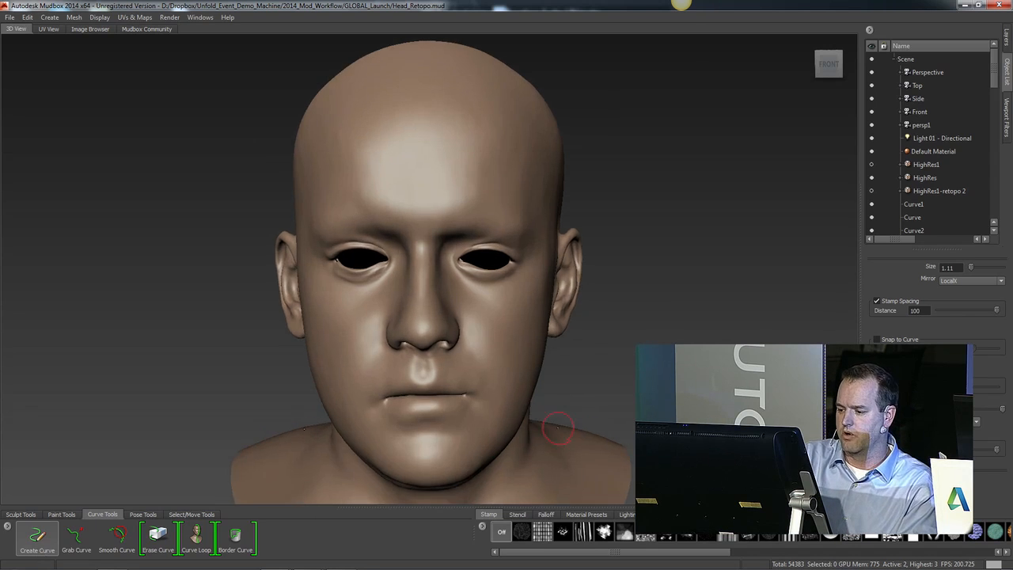
alt+middle_drag(565, 411, 572, 425)
alt+drag(573, 425, 576, 410)
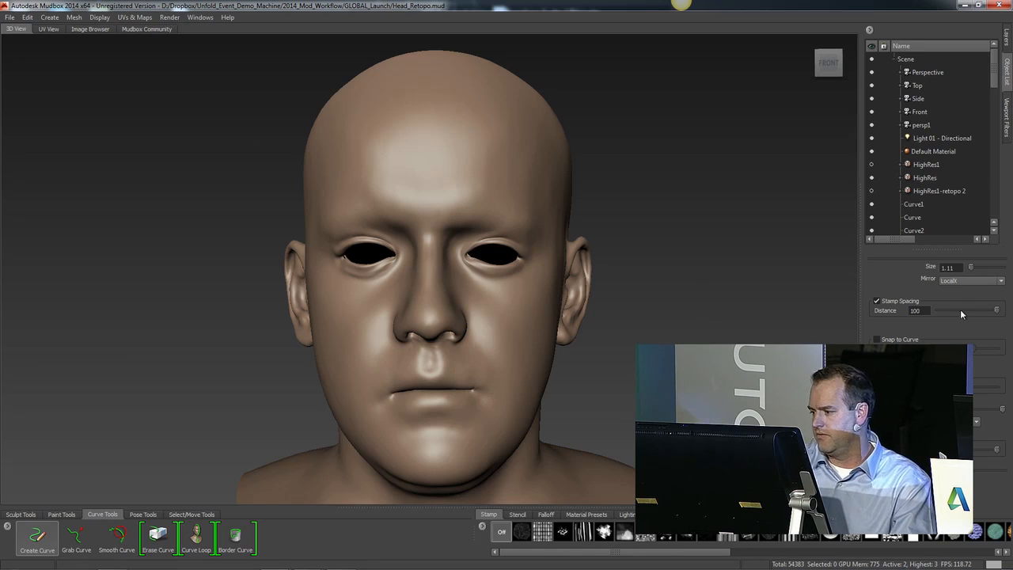
alt+drag(497, 347, 482, 350)
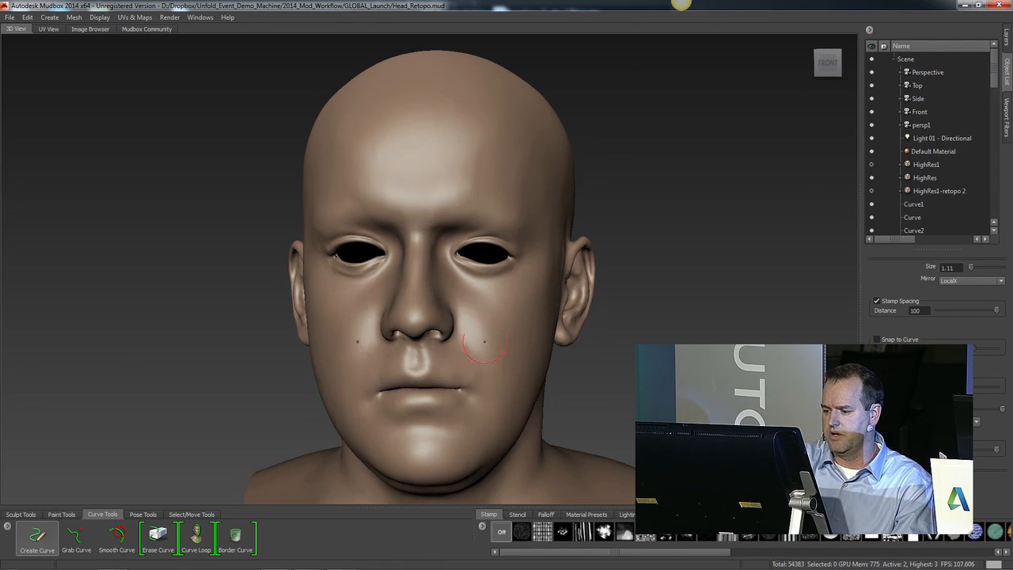
mouse_move(492, 300)
mouse_down()
mouse_move(474, 300)
mouse_move(494, 300)
mouse_up()
alt+right_drag(475, 318, 493, 337)
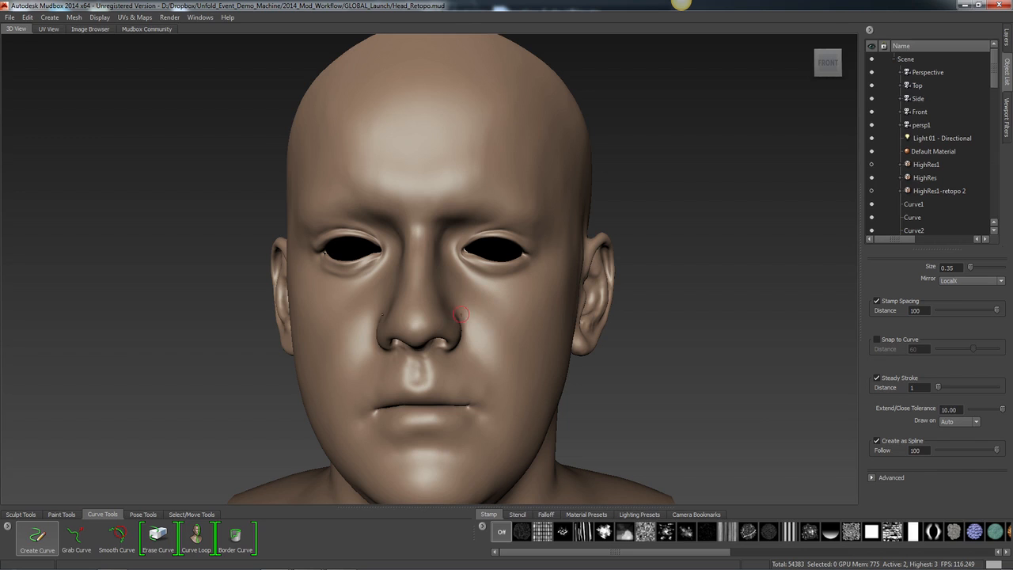
mouse_move(480, 307)
mouse_down()
mouse_move(464, 346)
mouse_move(527, 418)
mouse_up()
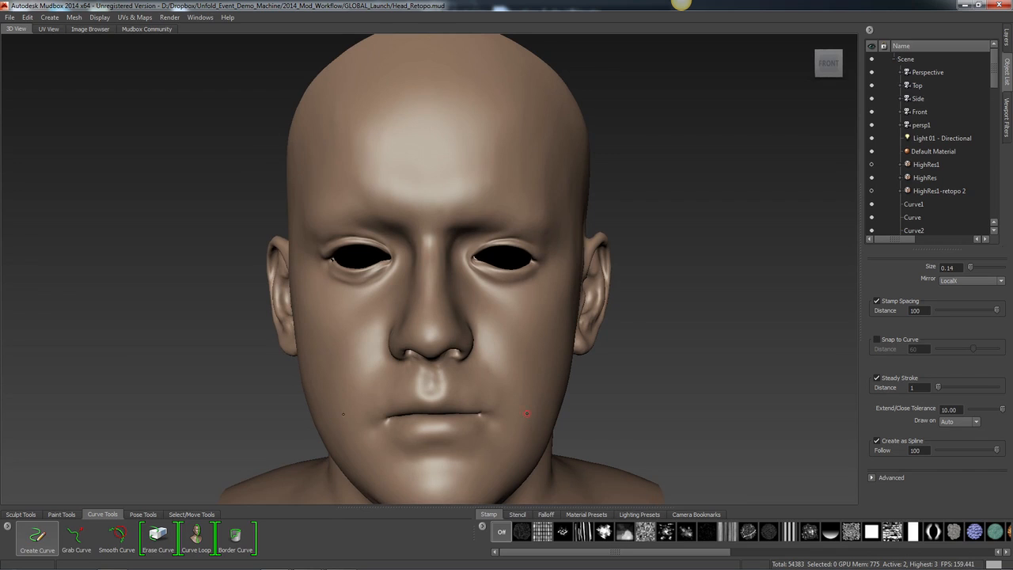
- Draw a closed curve around the eye socket, mirrored onto the other eye
alt+drag(480, 313, 475, 326)
alt+middle_drag(474, 326, 443, 349)
alt+right_drag(443, 350, 495, 383)
alt+drag(496, 382, 511, 369)
key(w)
alt+right_drag(508, 362, 557, 383)
mouse_move(557, 383)
alt+mouse_down()
mouse_move(548, 389)
mouse_move(420, 266)
mouse_move(429, 238)
mouse_move(523, 221)
mouse_move(584, 261)
mouse_move(556, 315)
mouse_move(454, 311)
mouse_move(413, 267)
mouse_move(415, 250)
alt+mouse_up()
key(w)
mouse_move(417, 250)
alt+right_down()
mouse_move(468, 312)
mouse_move(475, 355)
alt+right_up()
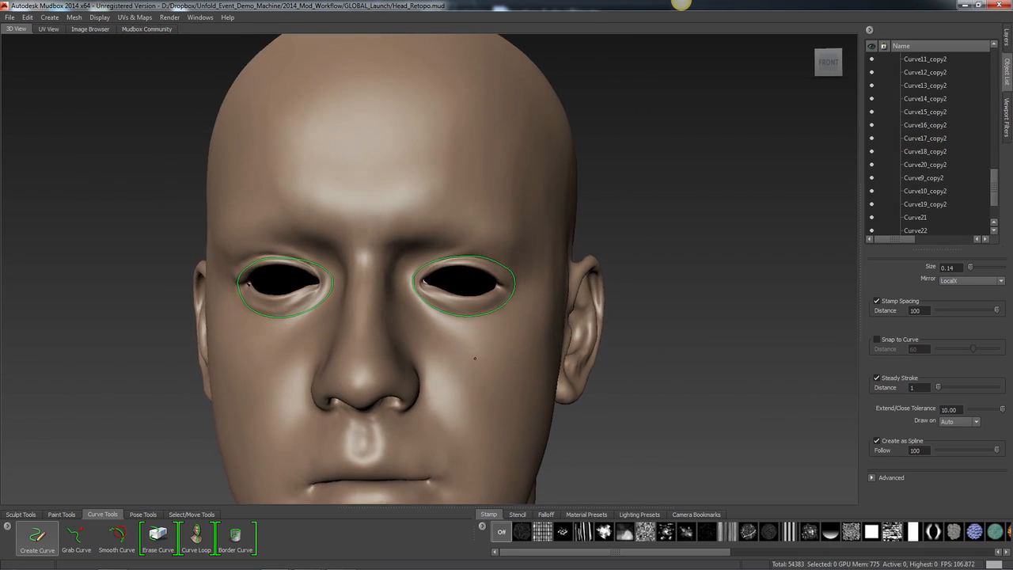
- Draw a mirrored curve around the mouth and close it into a loop above the upper lip
alt+right_drag(459, 409, 461, 400)
alt+middle_drag(461, 399, 468, 350)
alt+right_drag(467, 351, 478, 403)
alt+drag(477, 403, 488, 398)
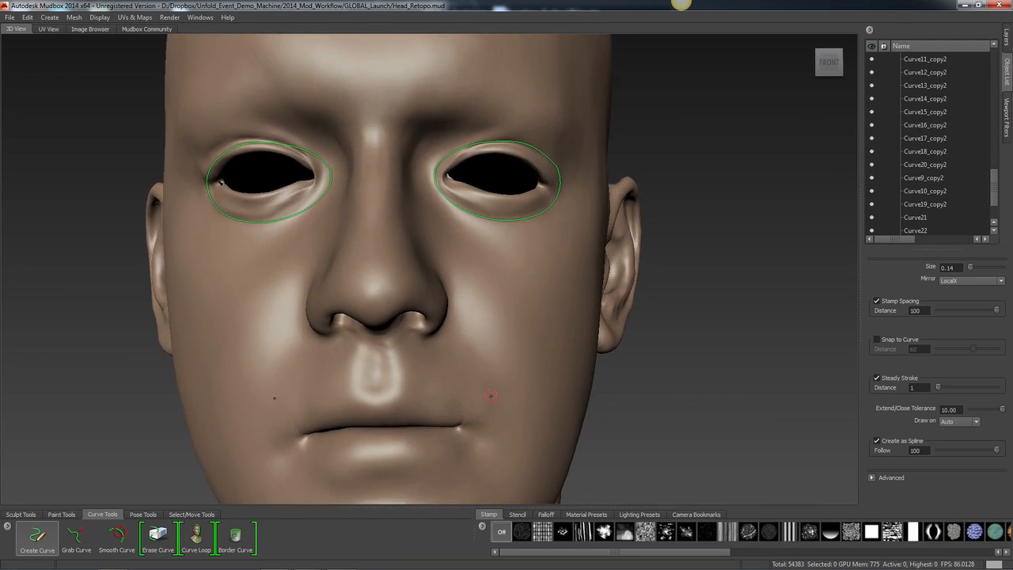
alt+middle_drag(488, 398, 490, 359)
mouse_move(404, 307)
mouse_down()
mouse_move(515, 343)
mouse_move(488, 400)
mouse_move(398, 409)
mouse_up()
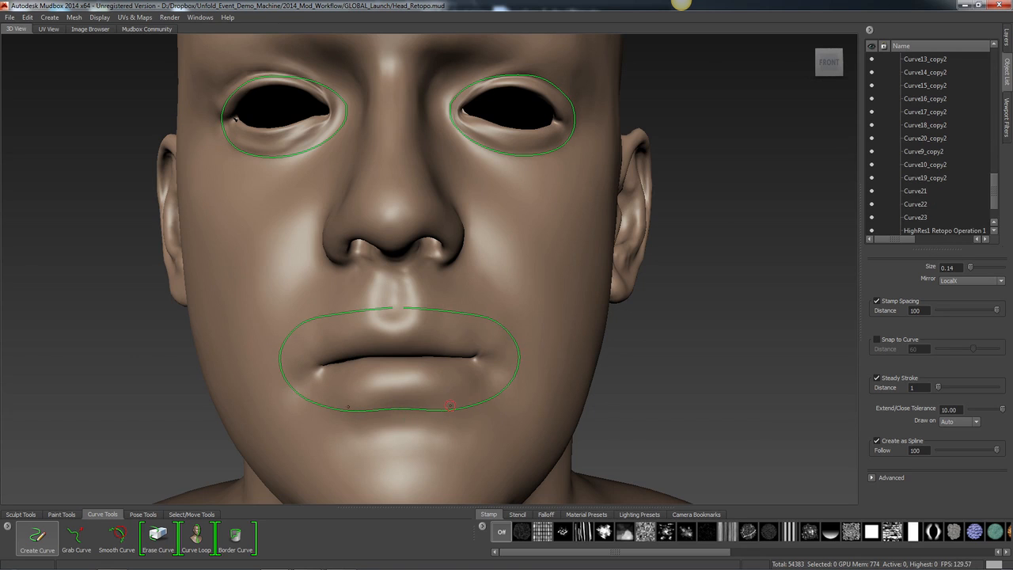
alt+right_drag(448, 408, 461, 500)
alt+middle_drag(461, 500, 475, 411)
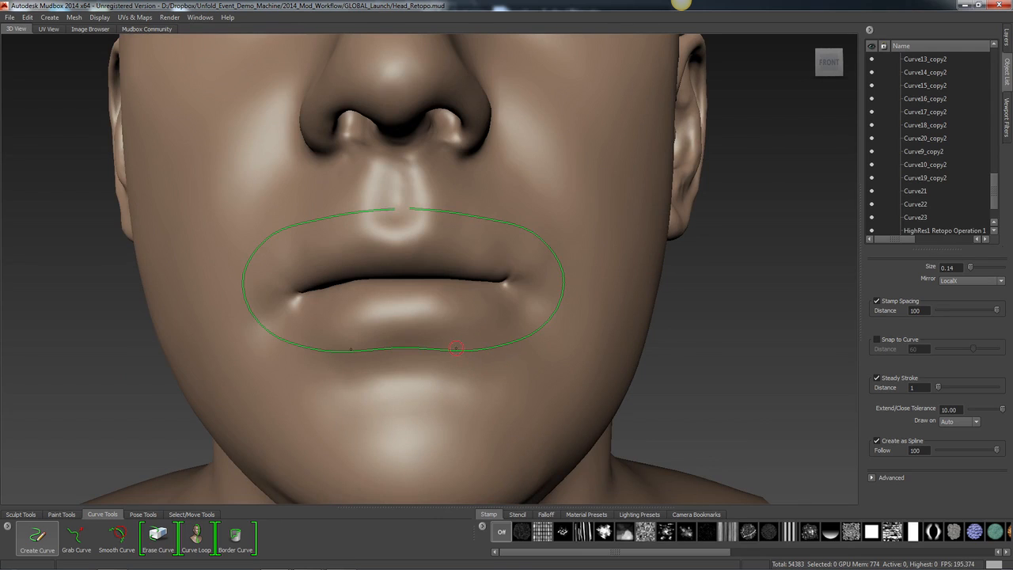
right_drag(456, 350, 465, 394)
- Draw a mirrored curve from the bridge of the nose around the cheek and mouth to the chin
alt+right_drag(530, 346, 522, 308)
alt+middle_drag(523, 309, 520, 384)
alt+right_drag(516, 403, 502, 374)
alt+middle_drag(502, 373, 504, 366)
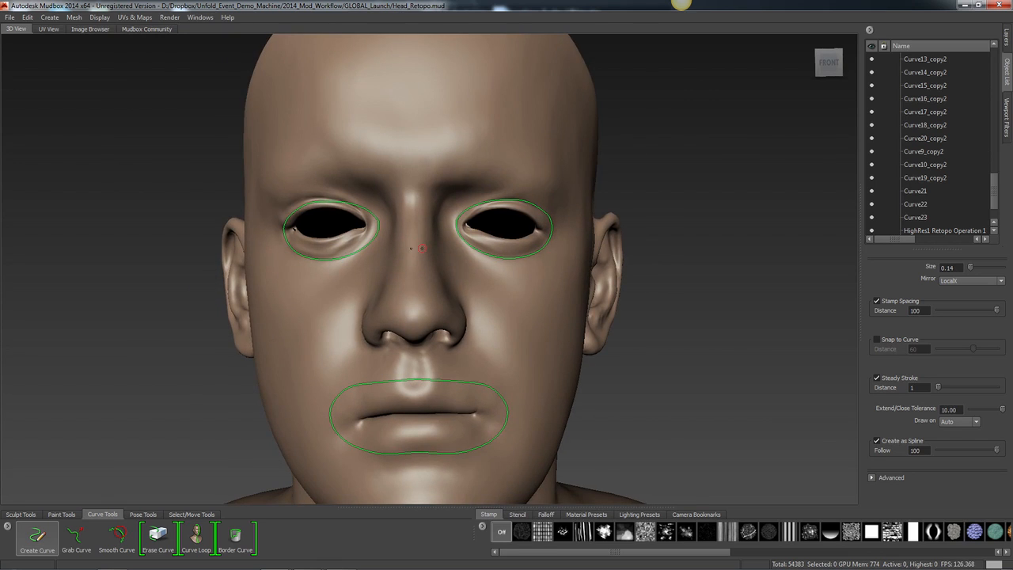
mouse_move(423, 246)
mouse_down()
mouse_move(507, 310)
mouse_move(543, 425)
mouse_move(532, 462)
mouse_move(496, 485)
mouse_move(412, 493)
mouse_up()
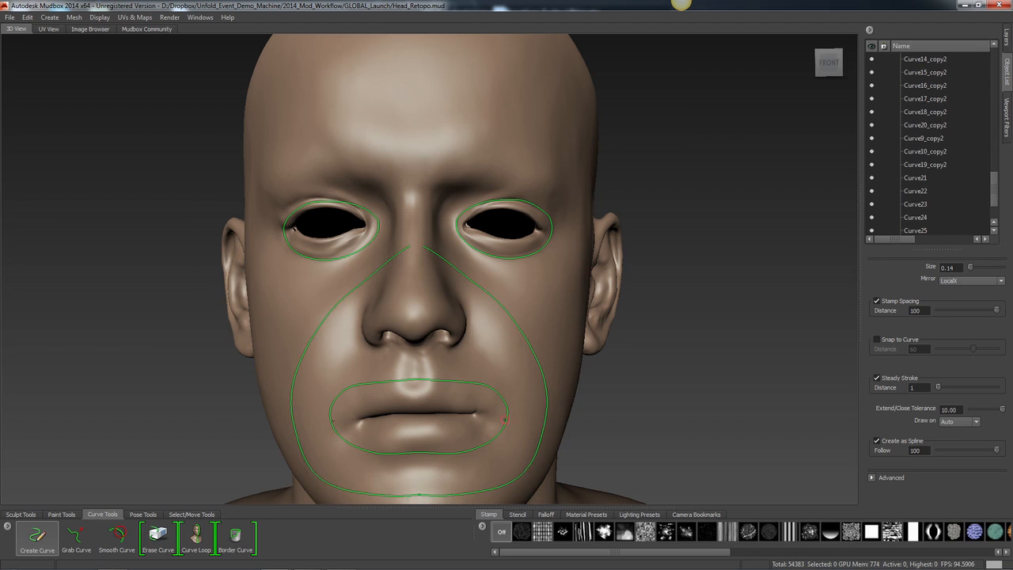
- Hide the HighRes mesh and show HighRes1 with its prepared guide curves
alt+right_drag(573, 412, 538, 396)
alt+drag(538, 395, 468, 399)
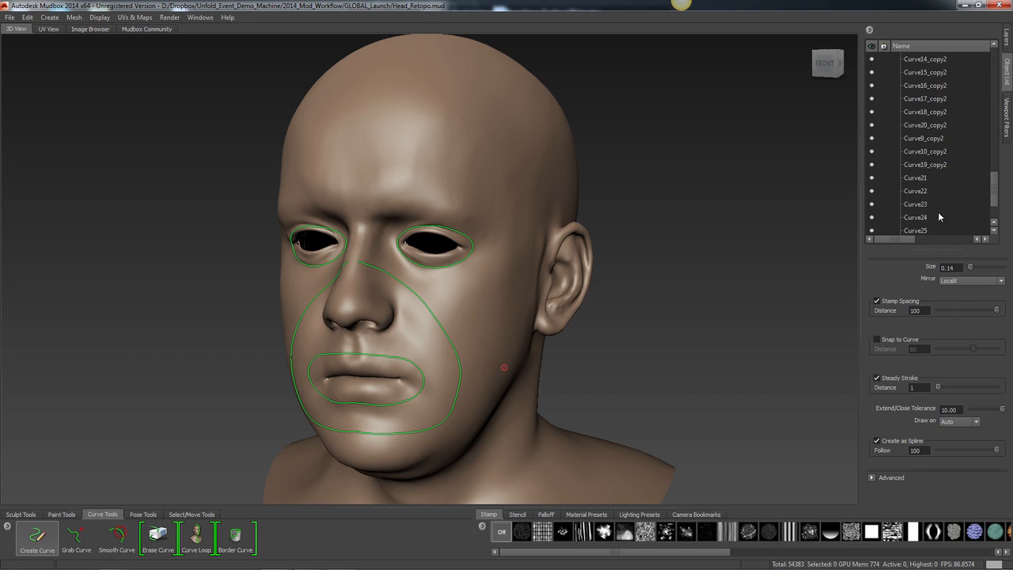
drag(994, 194, 995, 68)
click(872, 164)
click(872, 151)
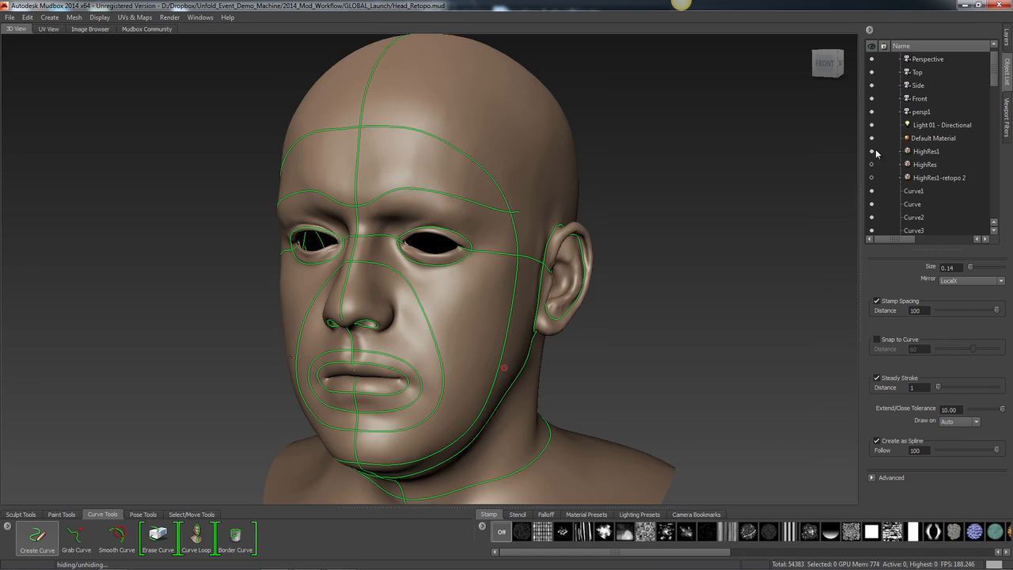
- Examine the guide curves on the HighRes1 head from the front, side and three-quarter views
alt+right_drag(579, 385, 546, 383)
alt+drag(546, 383, 638, 387)
alt+drag(543, 373, 573, 344)
alt+drag(509, 332, 366, 345)
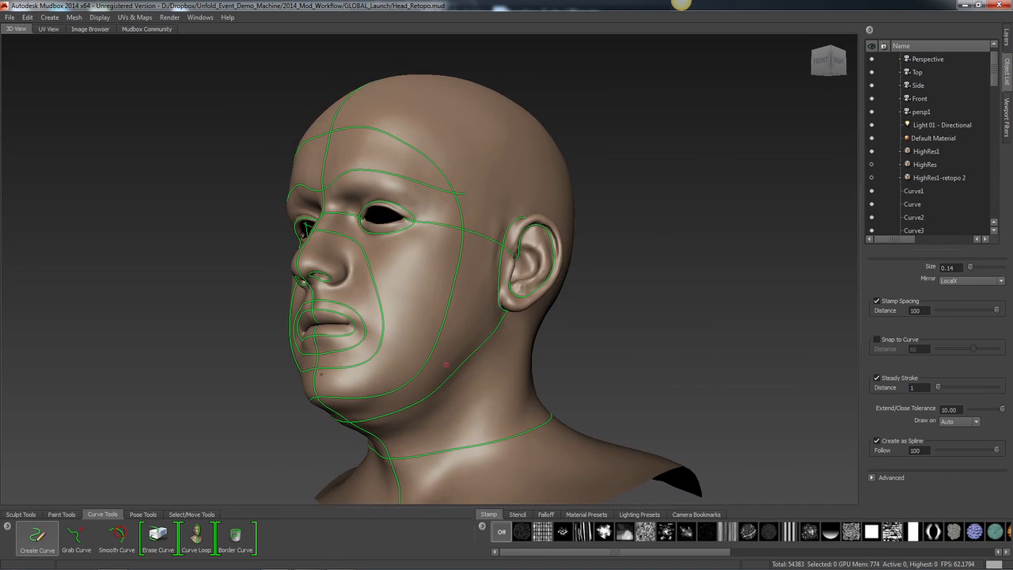
alt+drag(444, 364, 448, 271)
alt+drag(429, 357, 550, 363)
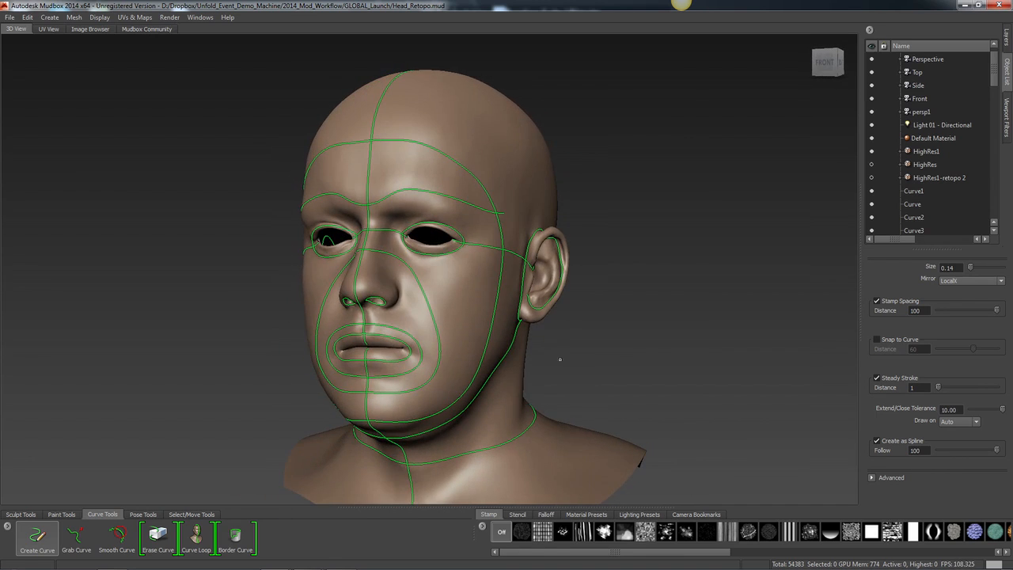
alt+drag(593, 354, 528, 368)
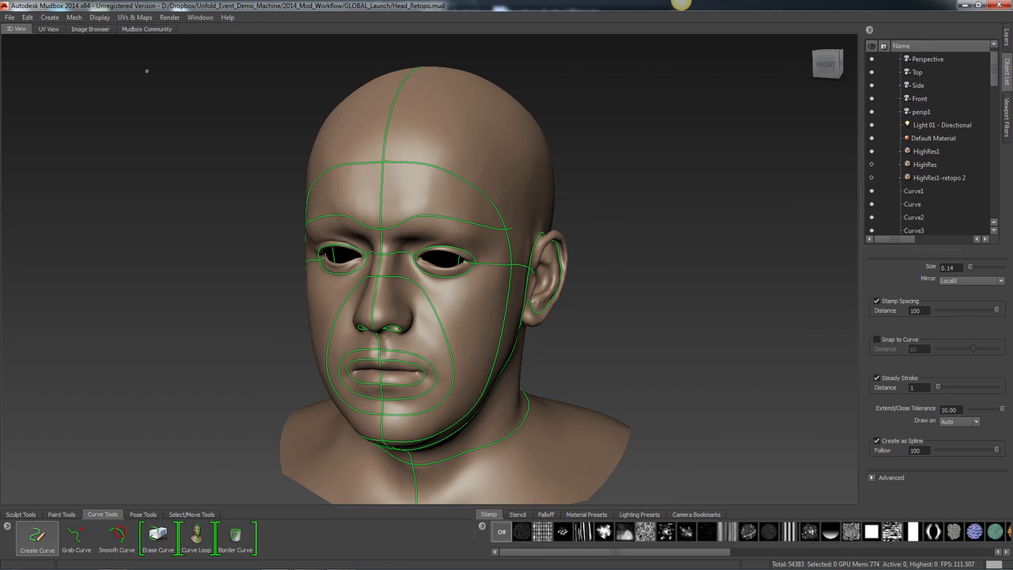
- Open the settings of HighRes1 Retopo Operation 1 and move them clear of the head
click(74, 18)
mouse_move(194, 109)
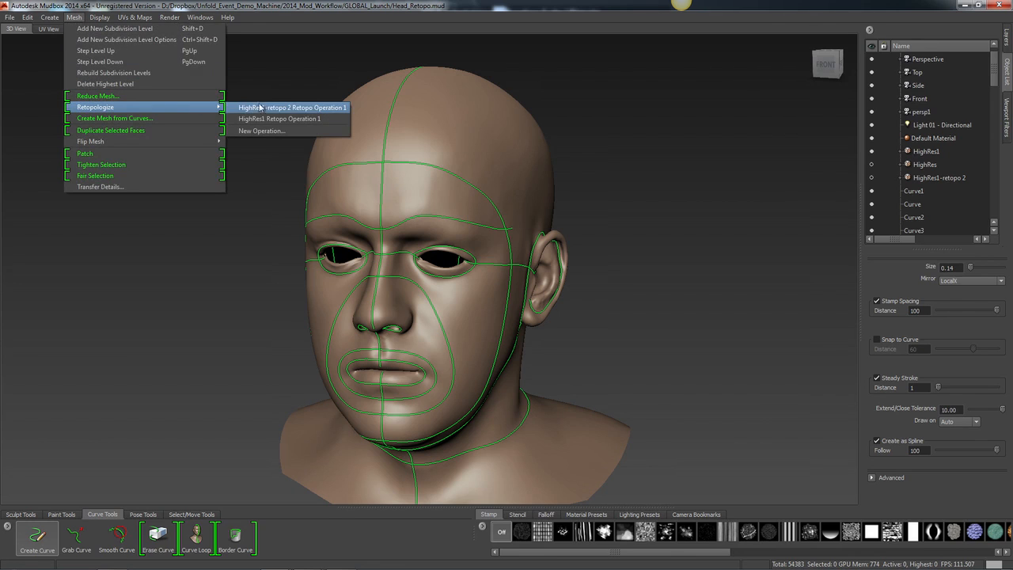
click(330, 119)
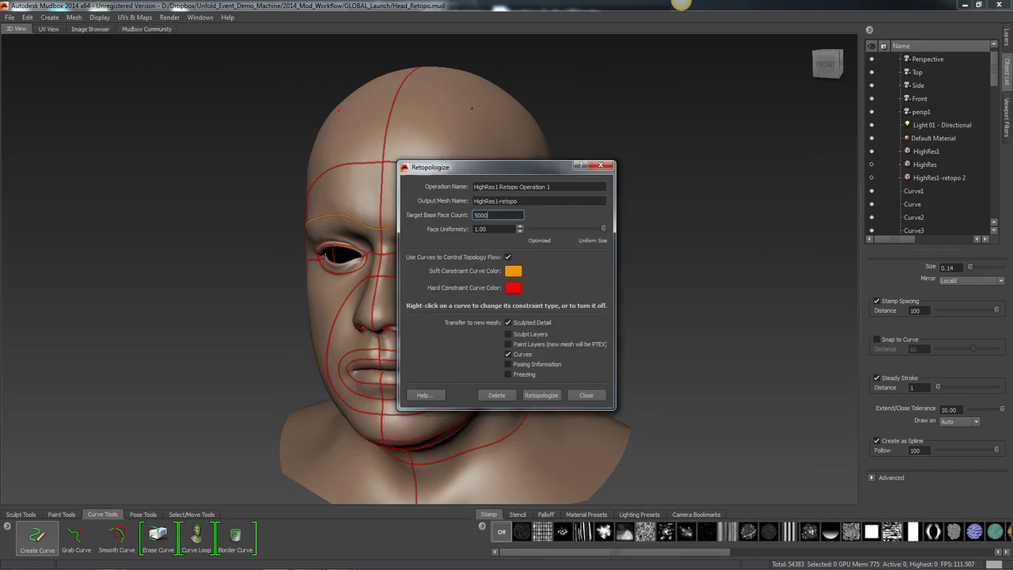
drag(539, 177, 739, 170)
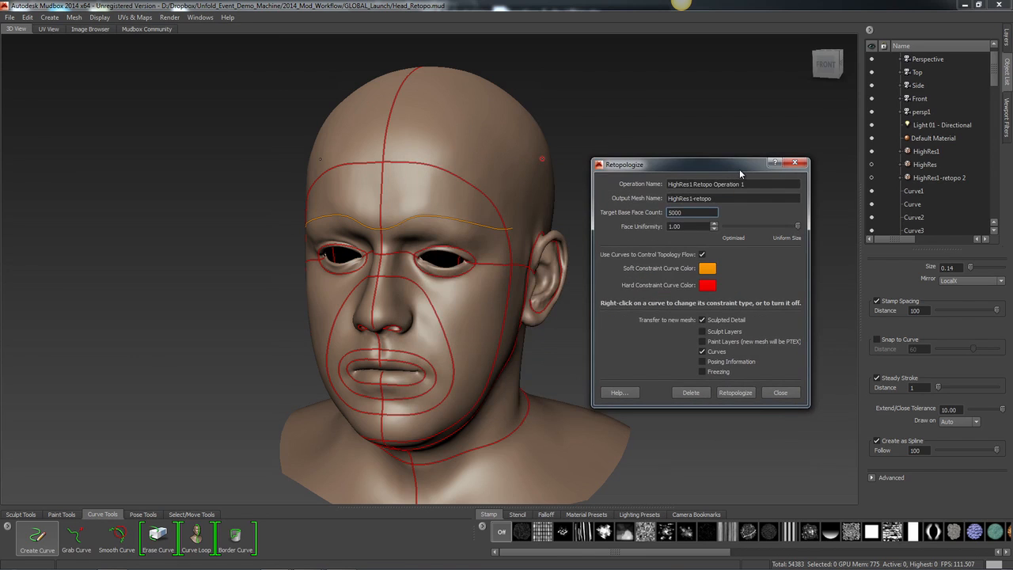
- Examine the hard and soft constraint curves on the face and ear, and close the retopologize settings
alt+drag(607, 421, 565, 403)
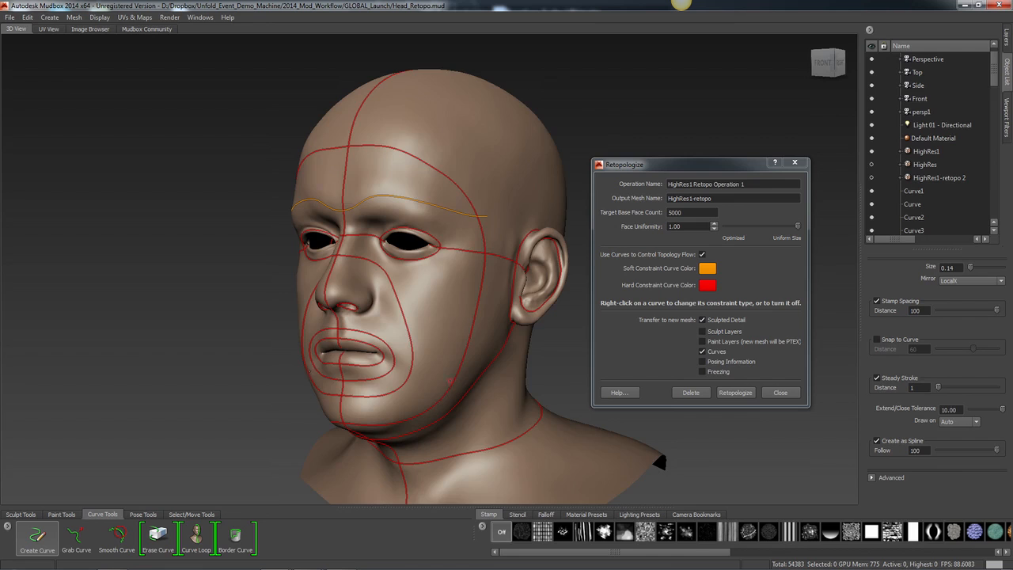
alt+drag(450, 381, 479, 378)
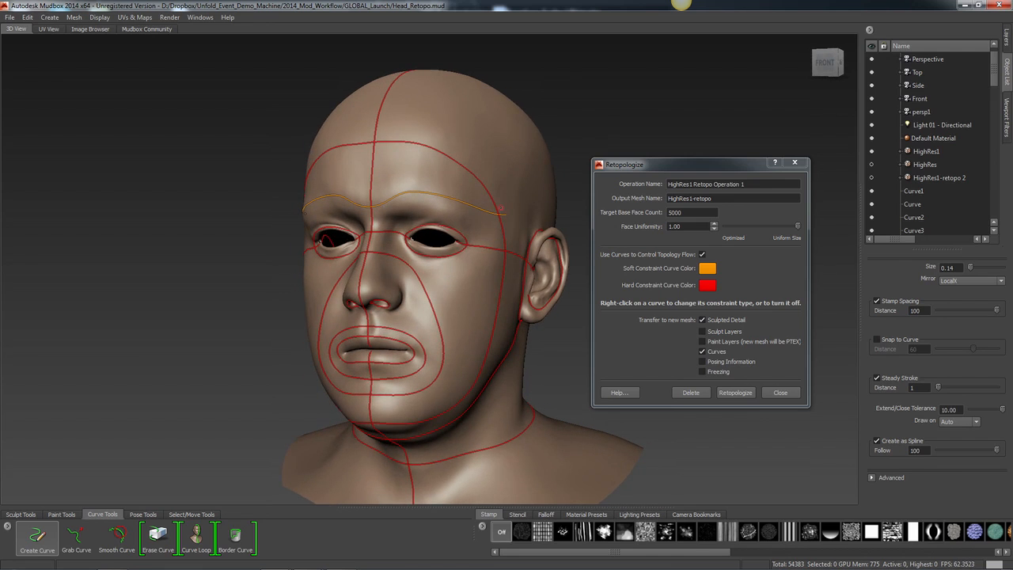
alt+drag(303, 212, 451, 281)
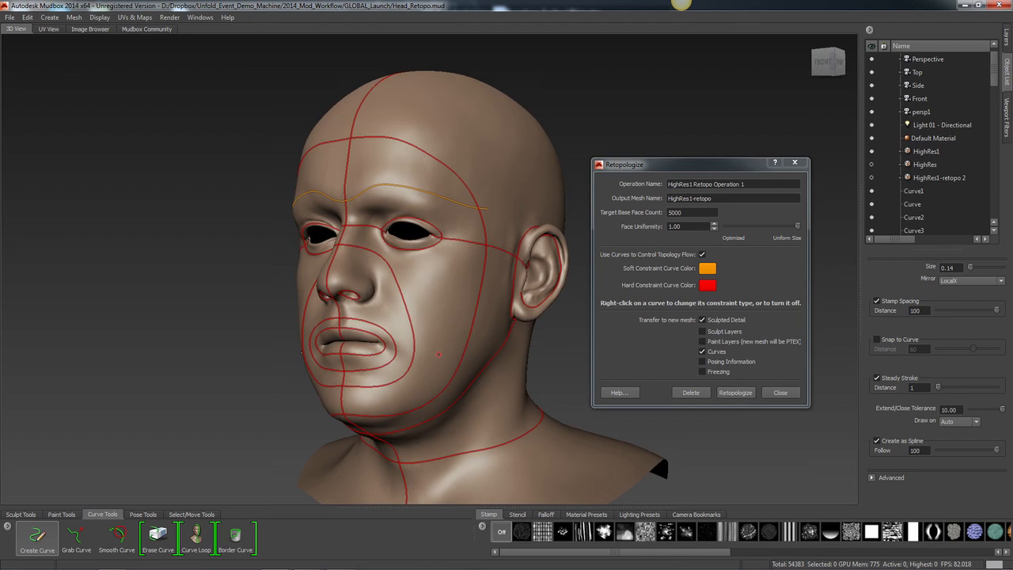
alt+drag(470, 396, 462, 400)
alt+right_drag(462, 400, 416, 404)
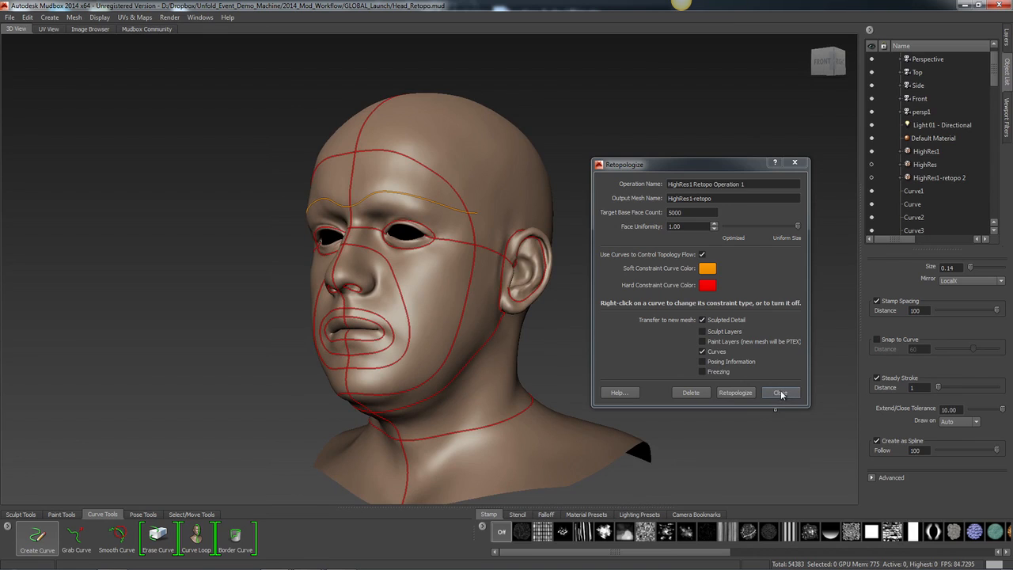
click(777, 395)
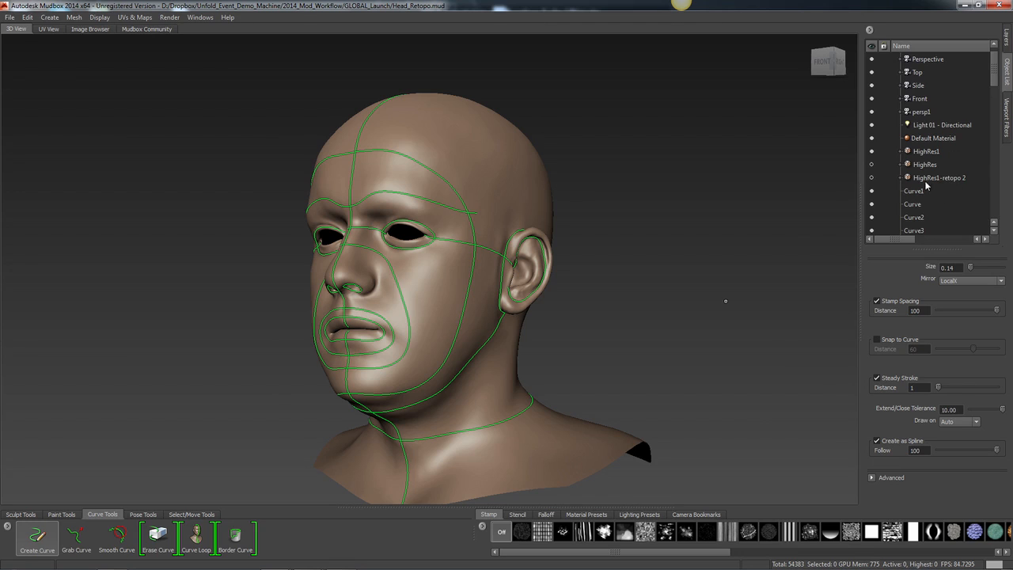
- Hide the HighRes1 mesh, show HighRes1-retopo 2, and center it in the view
click(871, 151)
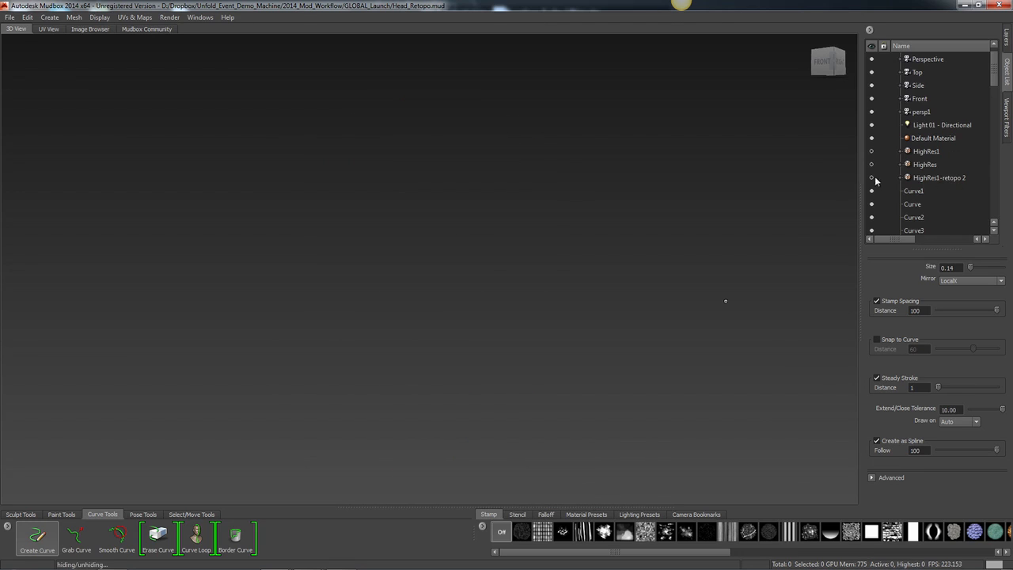
click(871, 178)
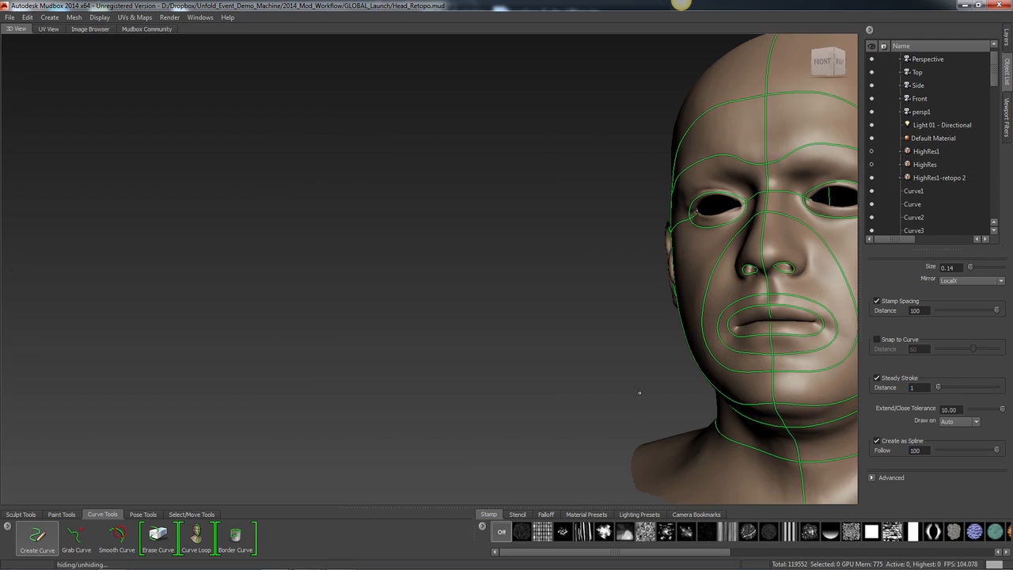
alt+right_drag(638, 395, 601, 398)
alt+middle_drag(736, 395, 518, 418)
mouse_move(554, 419)
alt+mouse_down()
mouse_move(645, 423)
mouse_move(719, 401)
mouse_move(675, 420)
mouse_move(613, 411)
alt+mouse_up()
- Display the wireframe on the HighRes1-retopo 2 head and examine its topology flow from the side and front
key(w)
key(w)
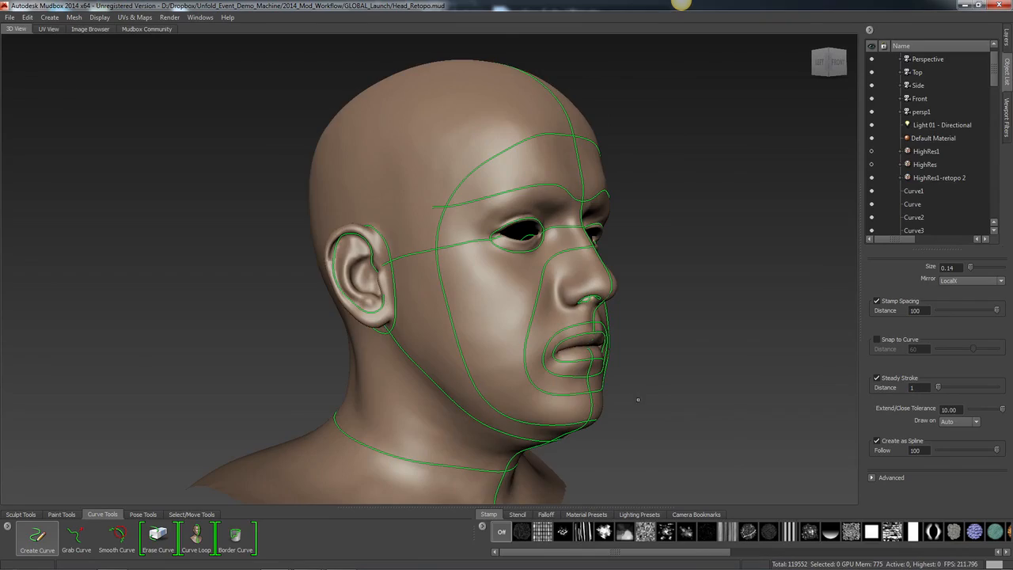
key(w)
alt+right_drag(654, 374, 681, 375)
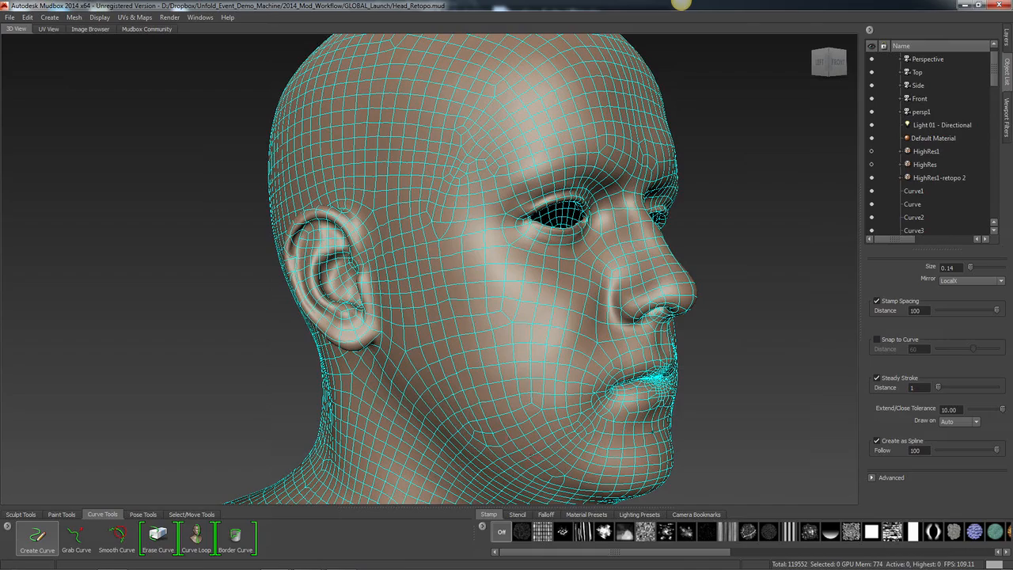
alt+drag(621, 289, 574, 212)
right_drag(722, 330, 691, 333)
mouse_move(704, 353)
alt+mouse_down()
mouse_move(704, 377)
mouse_move(694, 368)
alt+mouse_up()
right_drag(694, 368, 688, 305)
alt+drag(688, 306, 660, 423)
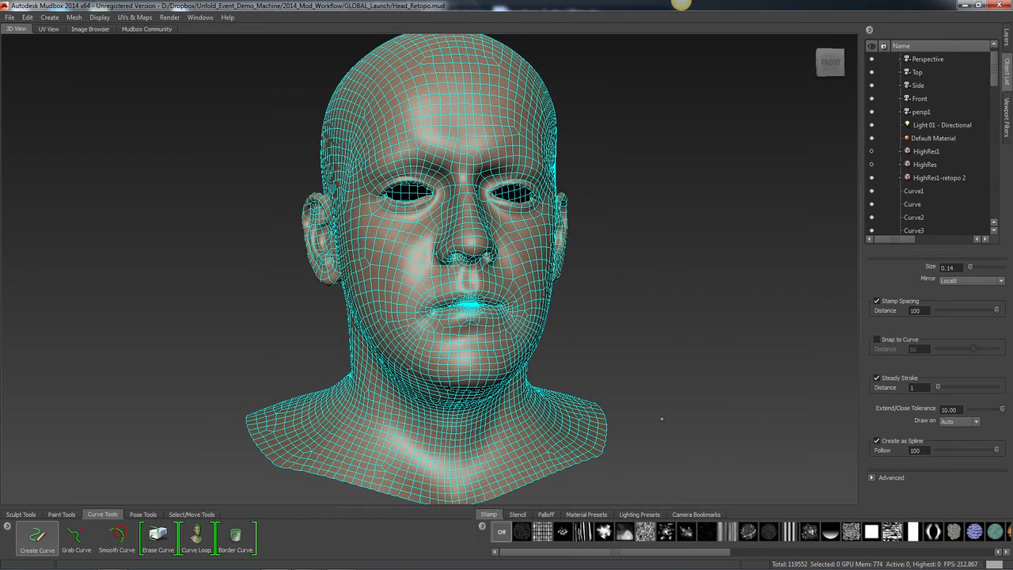
- Turn off the wireframe and replace HighRes1-retopo 2 with the HighRes mesh, framed in the view
key(w)
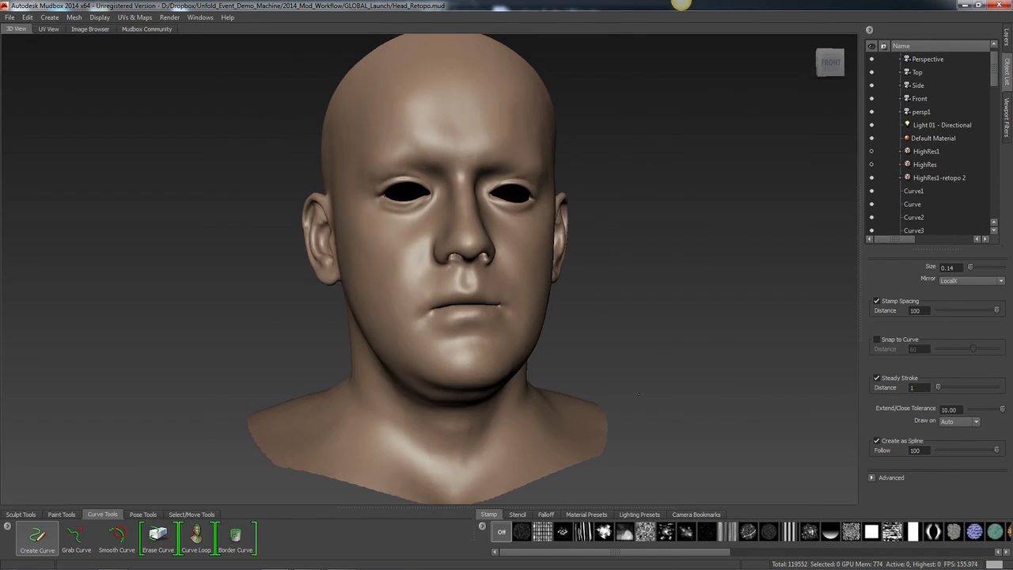
alt+drag(640, 393, 614, 390)
click(872, 178)
click(872, 151)
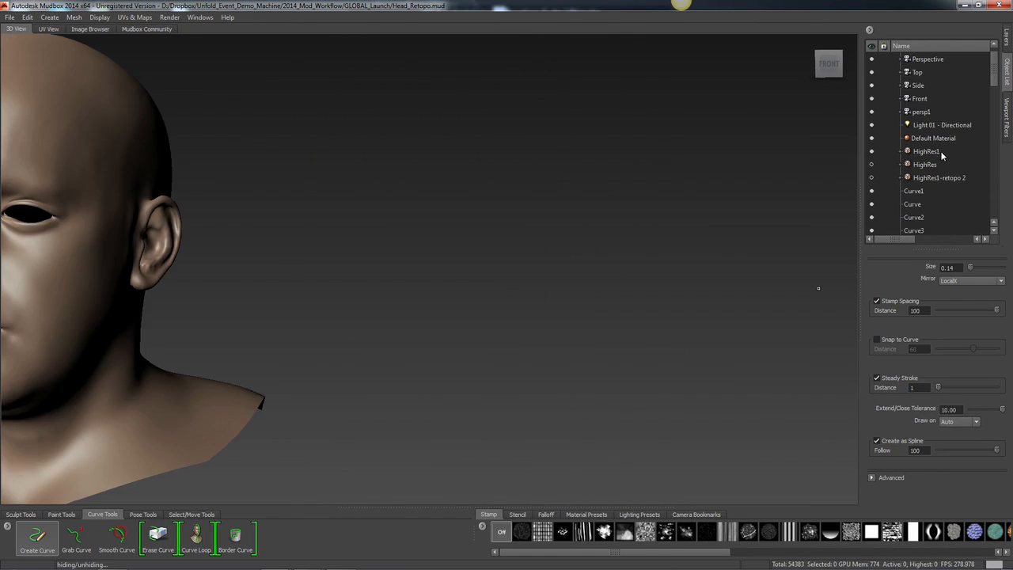
key(f)
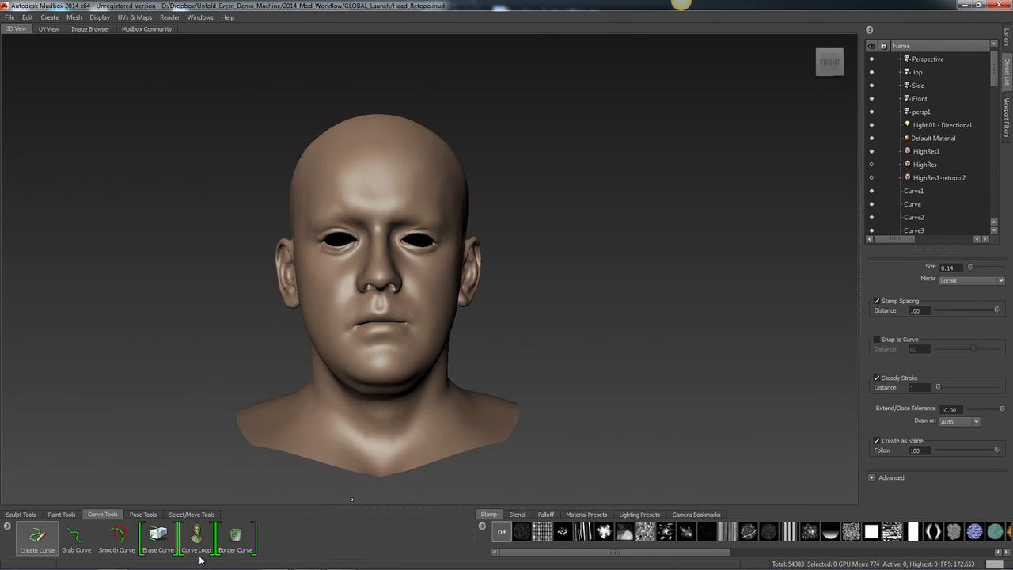
right_drag(563, 345, 532, 340)
click(872, 151)
click(871, 164)
key(f)
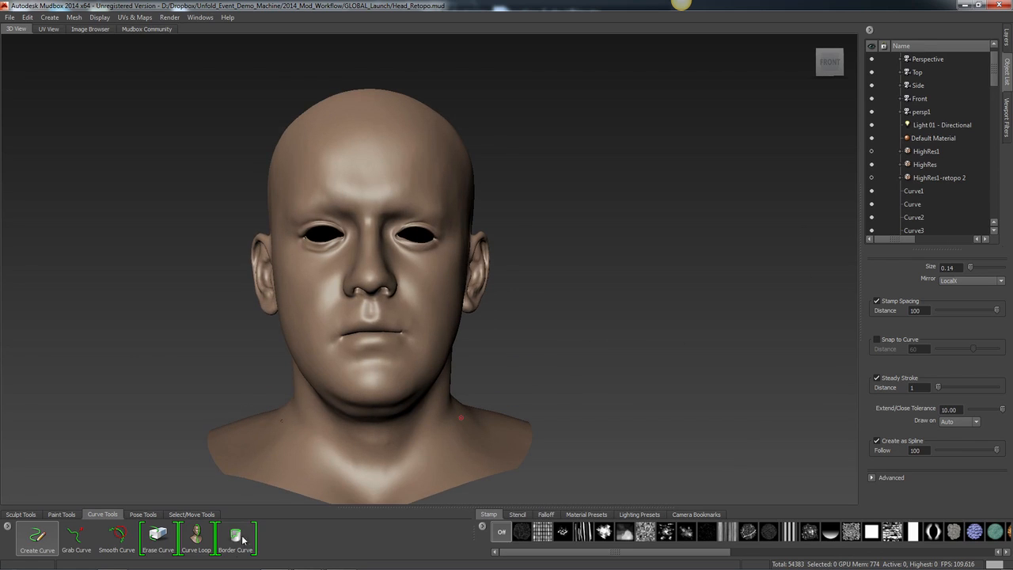
- Activate the Curve Loop tool and set its Mirror to Off and its Plane to X
click(196, 536)
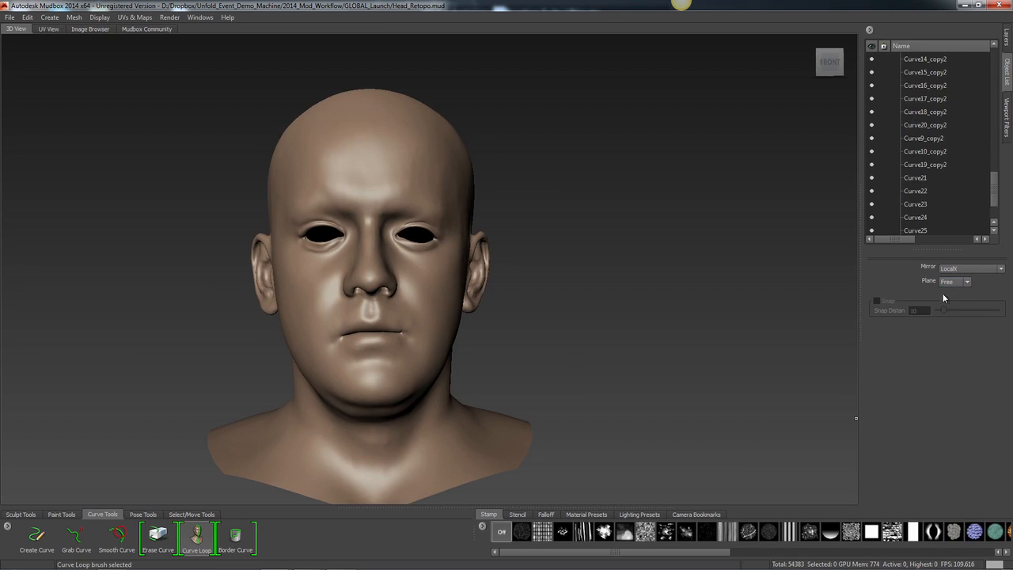
alt+drag(596, 382, 587, 403)
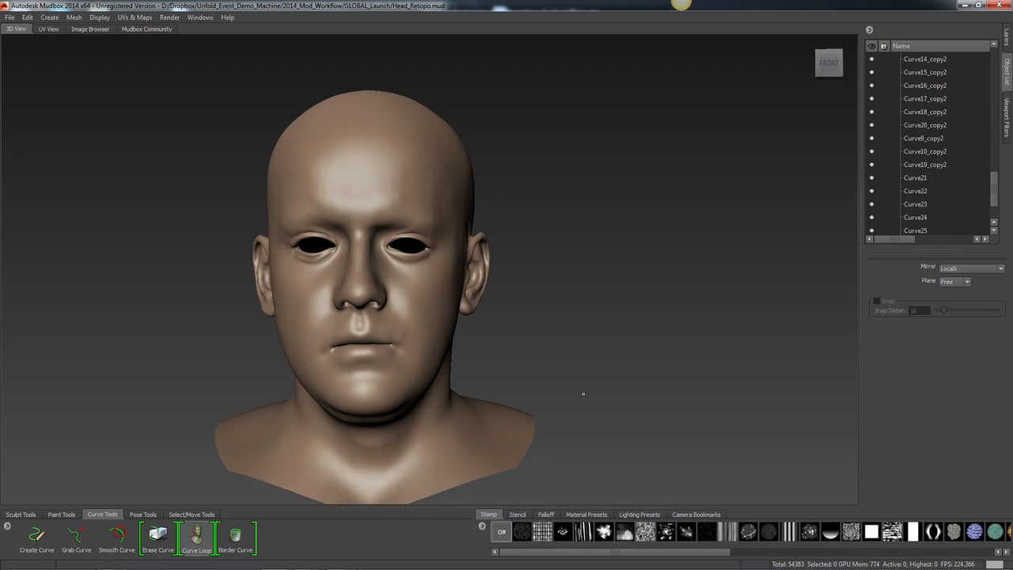
alt+right_drag(535, 406, 530, 410)
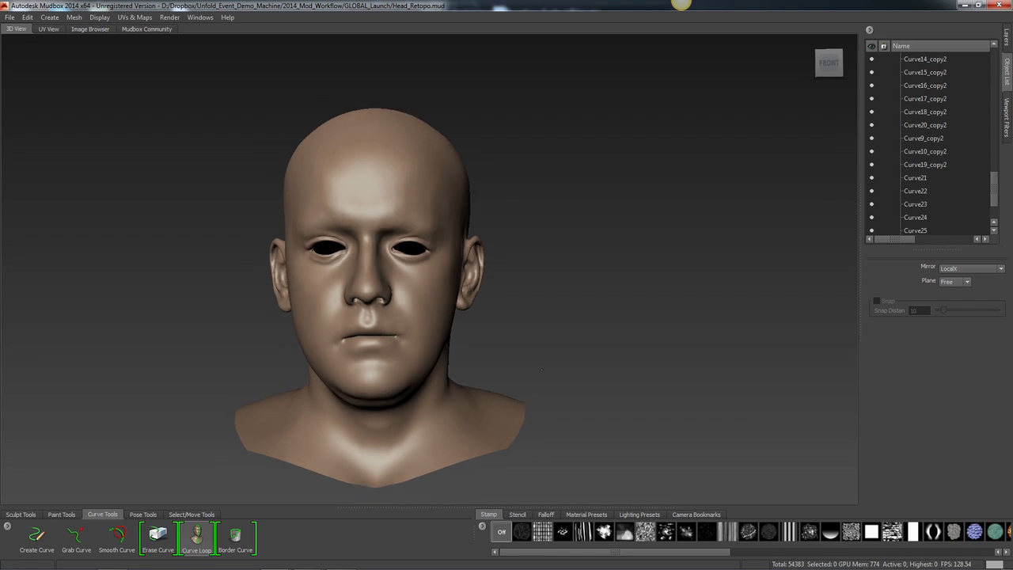
alt+middle_drag(535, 407, 550, 388)
alt+drag(549, 389, 553, 395)
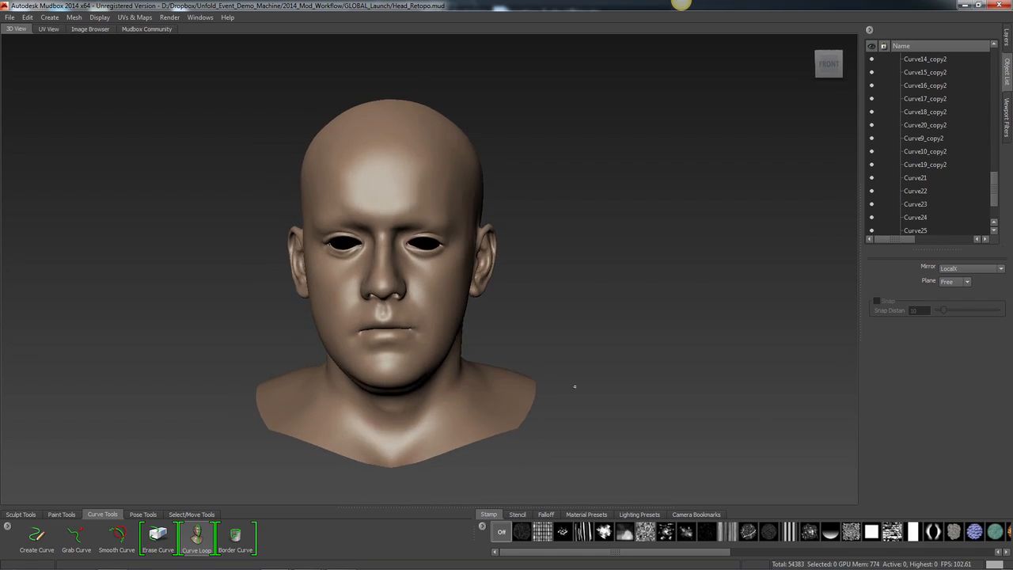
click(961, 269)
click(965, 291)
click(963, 284)
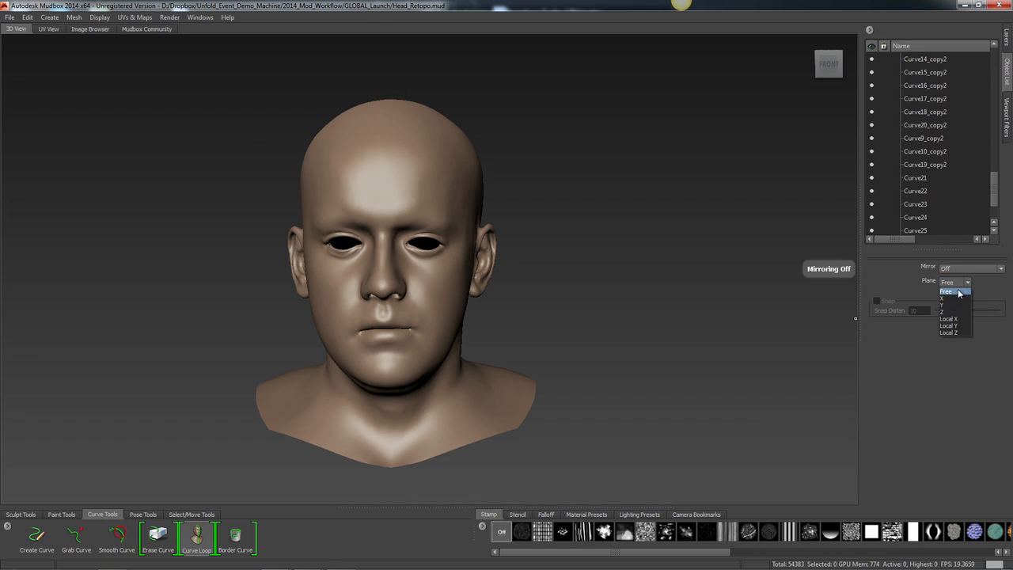
click(957, 299)
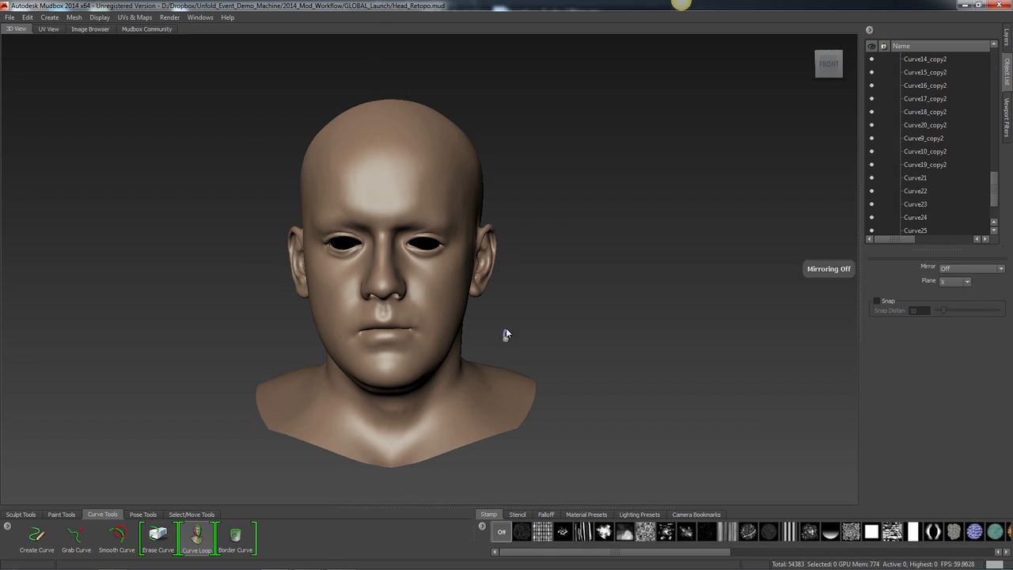
- Examine the HighRes head's triangulated wireframe around the eyes, nose and mouth
alt+right_drag(504, 334, 517, 402)
alt+middle_drag(517, 403, 587, 440)
alt+right_drag(566, 366, 606, 409)
alt+drag(606, 409, 565, 351)
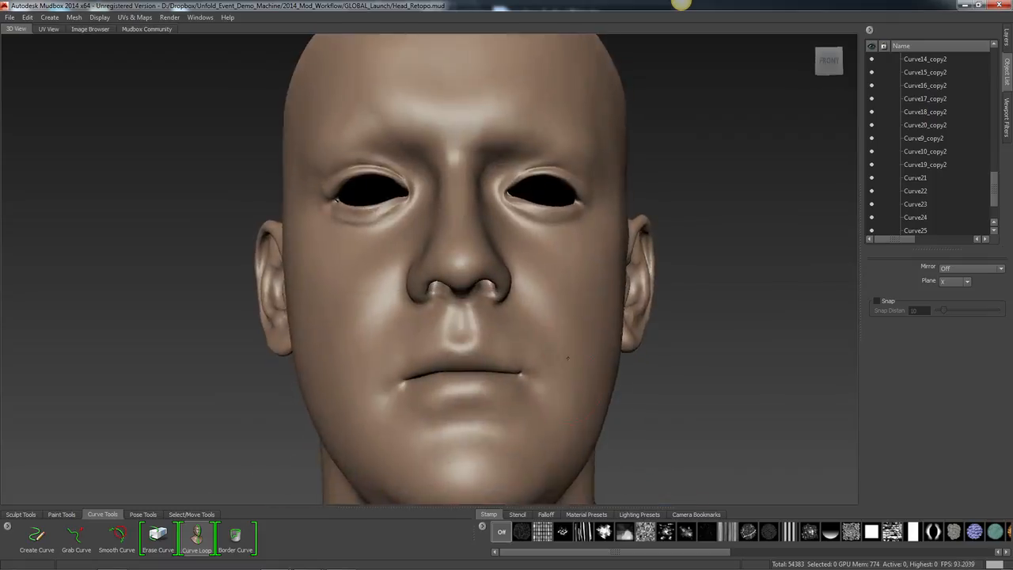
alt+right_drag(565, 351, 568, 407)
alt+middle_drag(568, 406, 559, 369)
key(w)
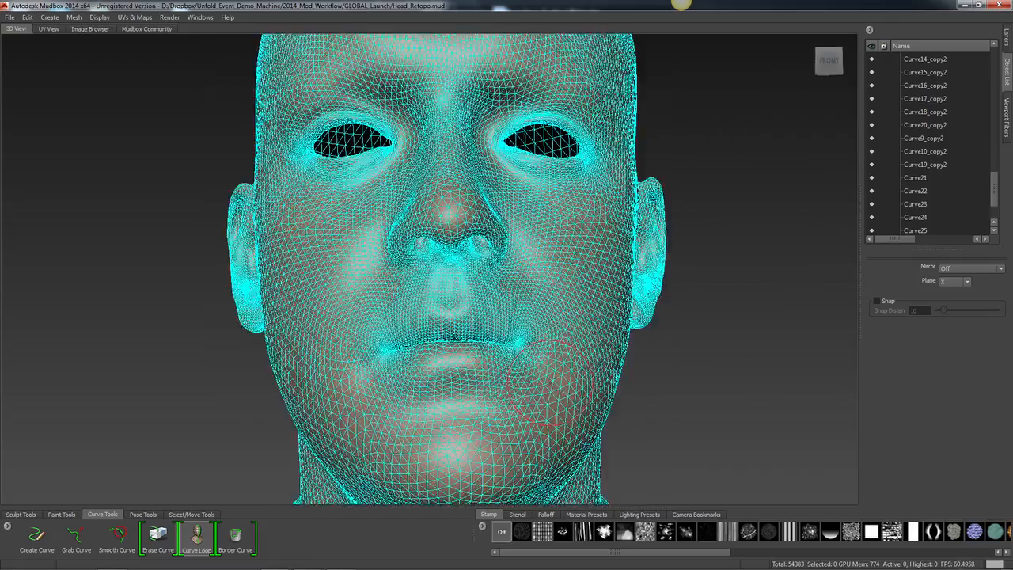
alt+right_drag(551, 382, 605, 333)
alt+middle_drag(605, 332, 566, 405)
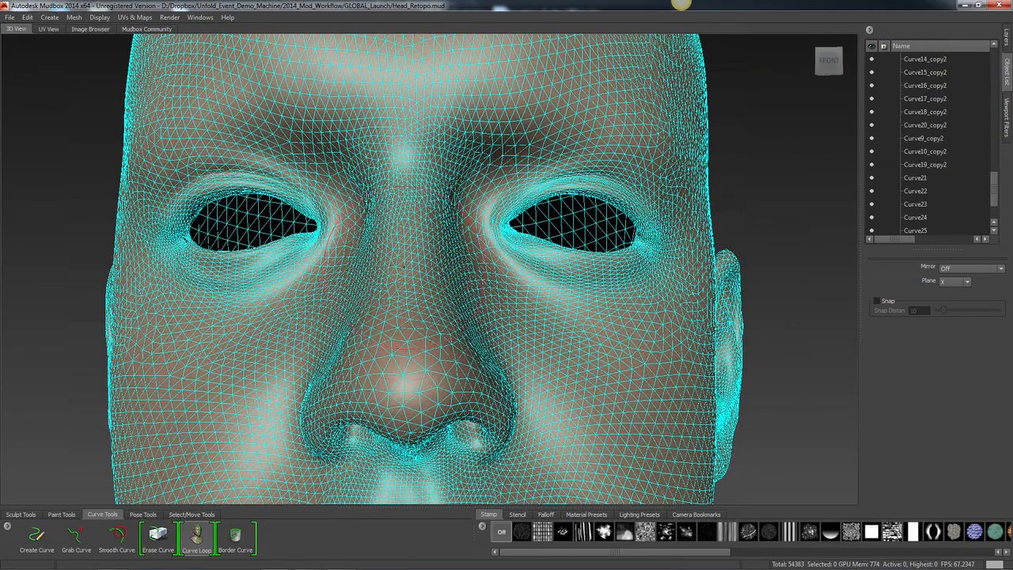
alt+right_drag(504, 399, 508, 276)
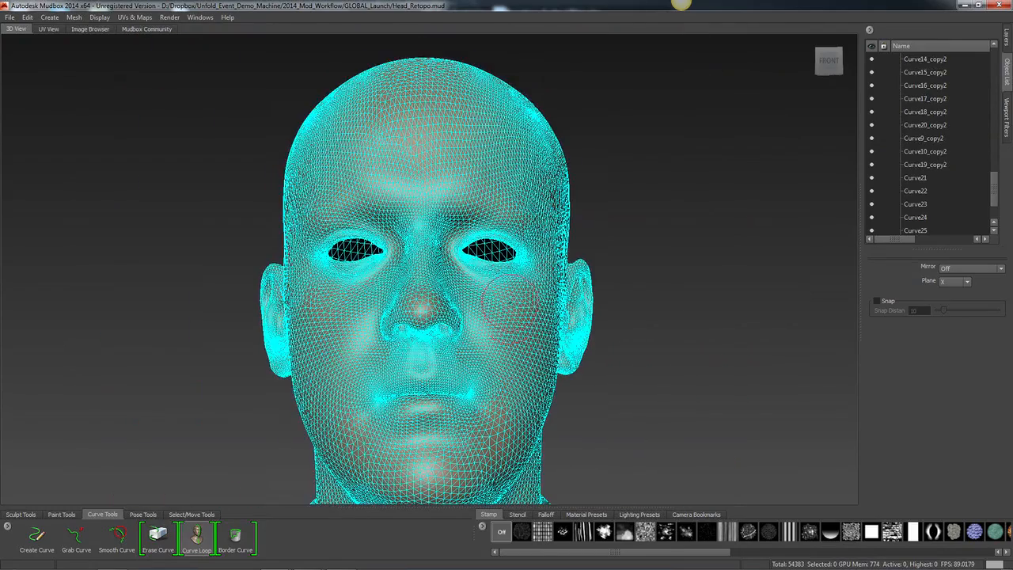
key(w)
- Add an X-plane curve loop down the center of the face and check it from the side
alt+right_drag(520, 381, 538, 446)
alt+middle_drag(539, 446, 574, 414)
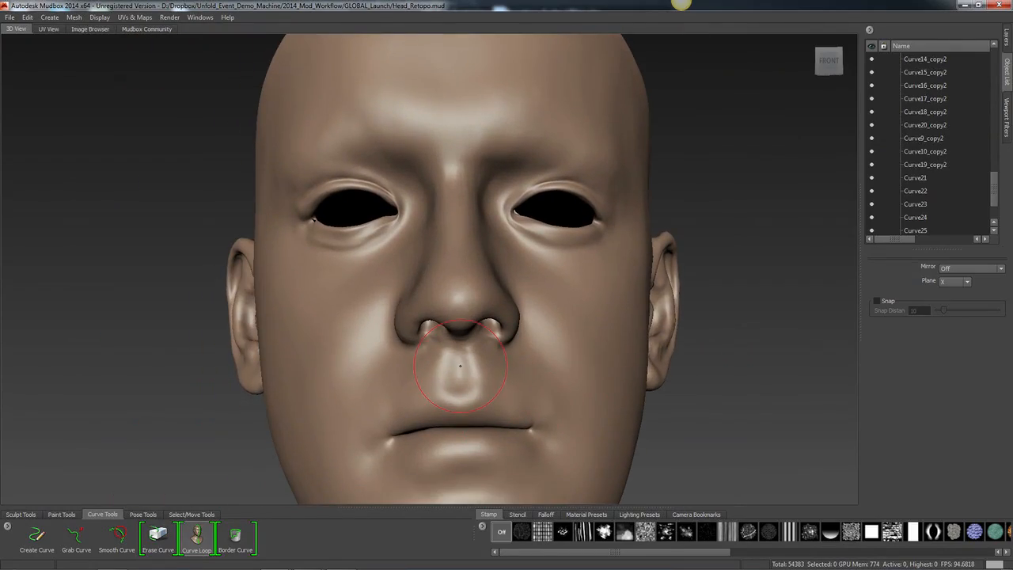
click(461, 365)
right_drag(757, 351, 717, 352)
alt+right_drag(690, 393, 658, 340)
alt+drag(658, 339, 534, 378)
- Set the curve loop Plane to Free and cut an angled curve loop around the neck
click(955, 281)
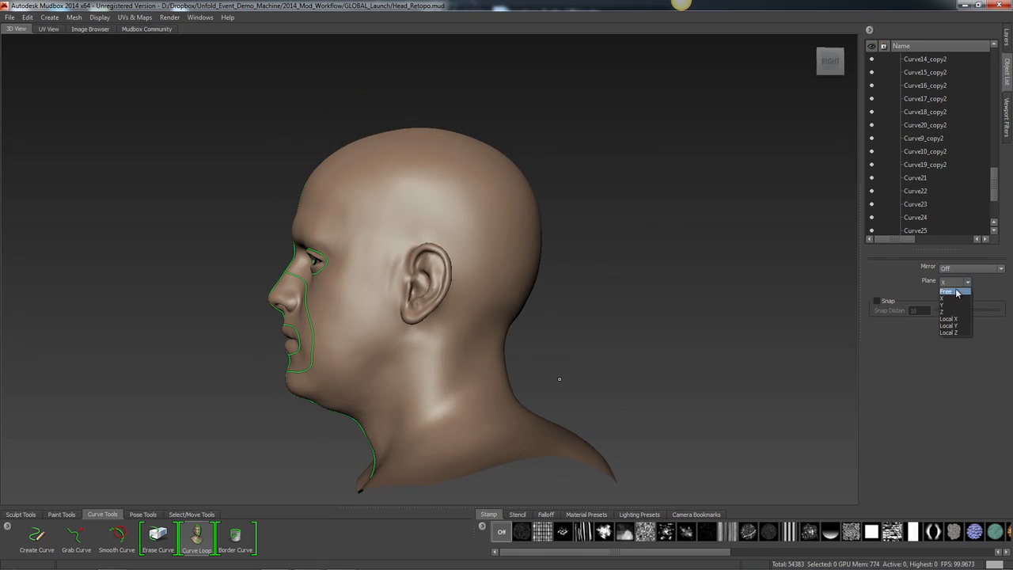
click(954, 330)
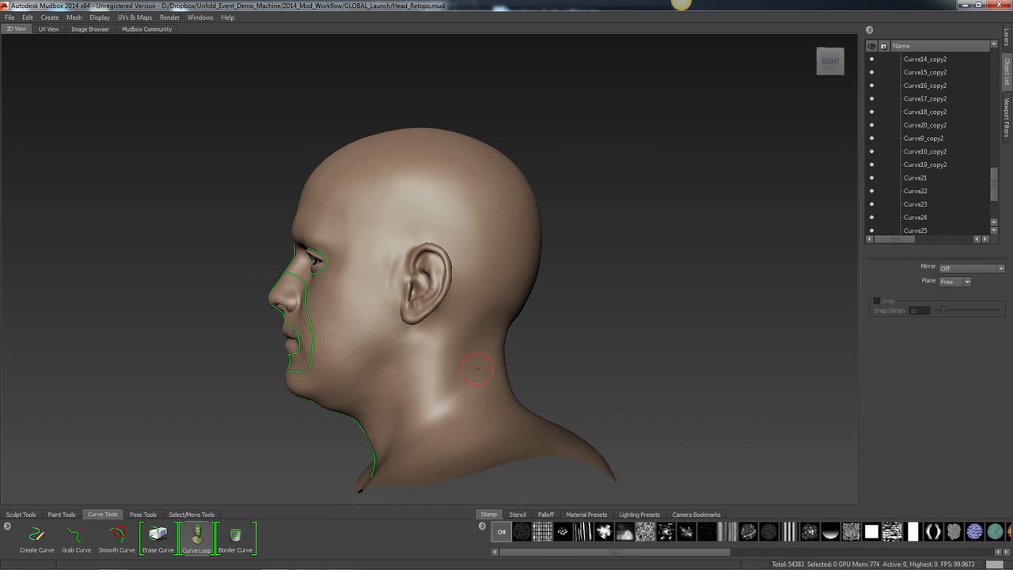
drag(309, 442, 565, 355)
alt+drag(615, 446, 694, 355)
alt+right_drag(694, 355, 752, 368)
alt+drag(673, 364, 664, 424)
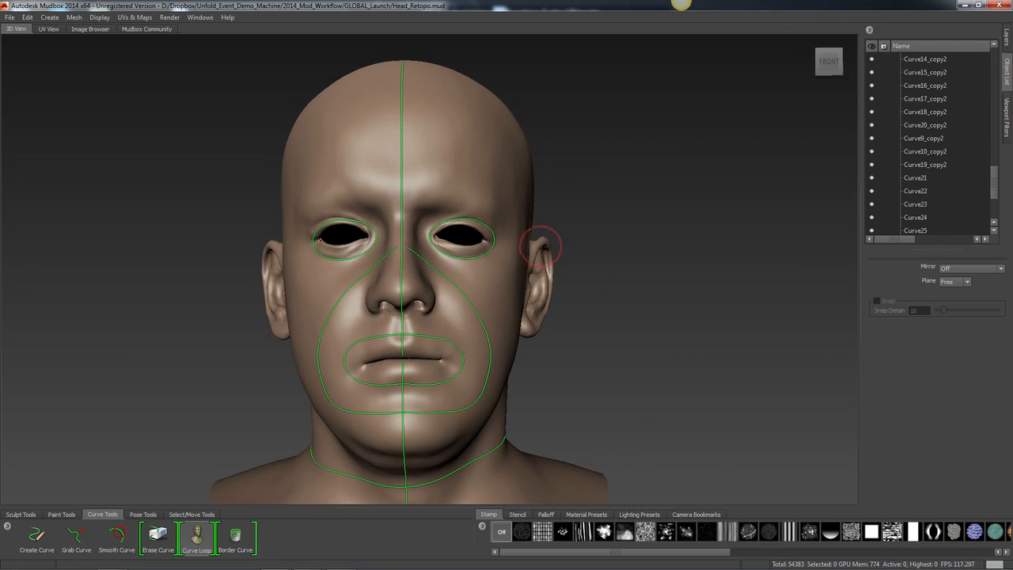
- Cut a near-vertical free curve loop through the ear on the viewer's right
mouse_move(541, 225)
mouse_down()
mouse_move(527, 373)
mouse_move(529, 362)
mouse_up()
alt+right_drag(681, 384, 633, 381)
alt+drag(641, 382, 553, 406)
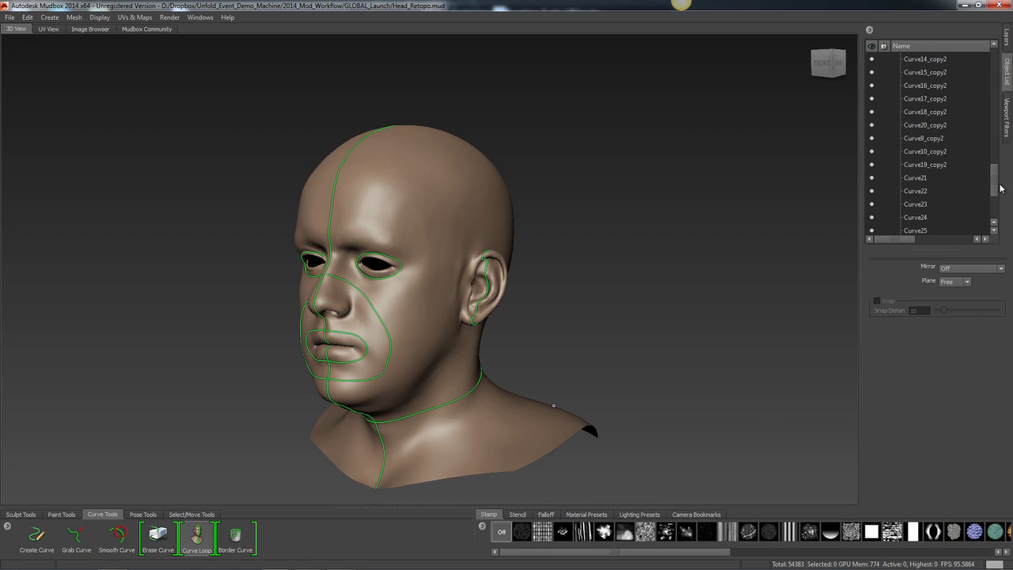
- Show the HighRes1-retopo 2 mesh alongside the HighRes head
drag(999, 187, 985, 82)
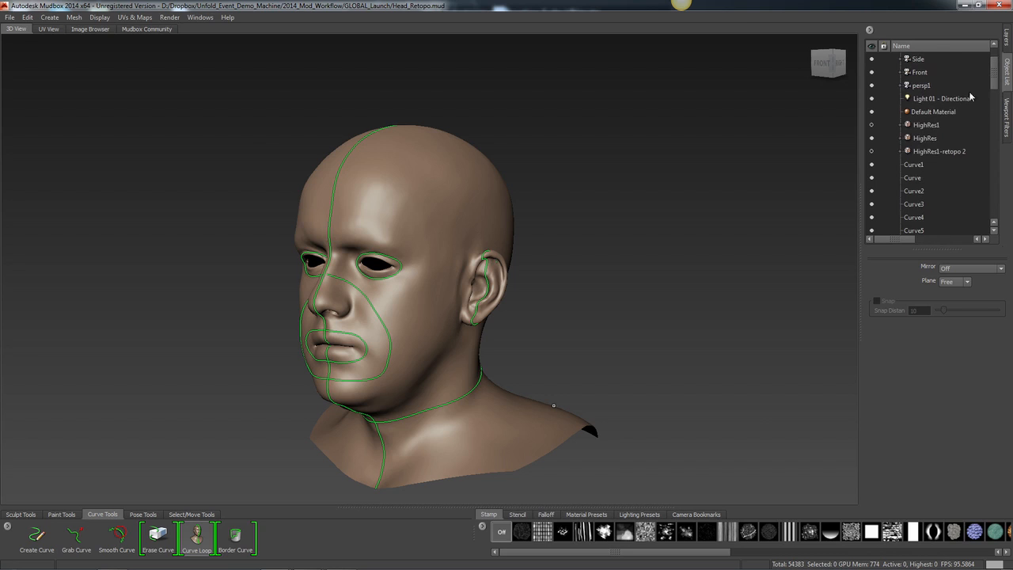
click(872, 151)
click(871, 137)
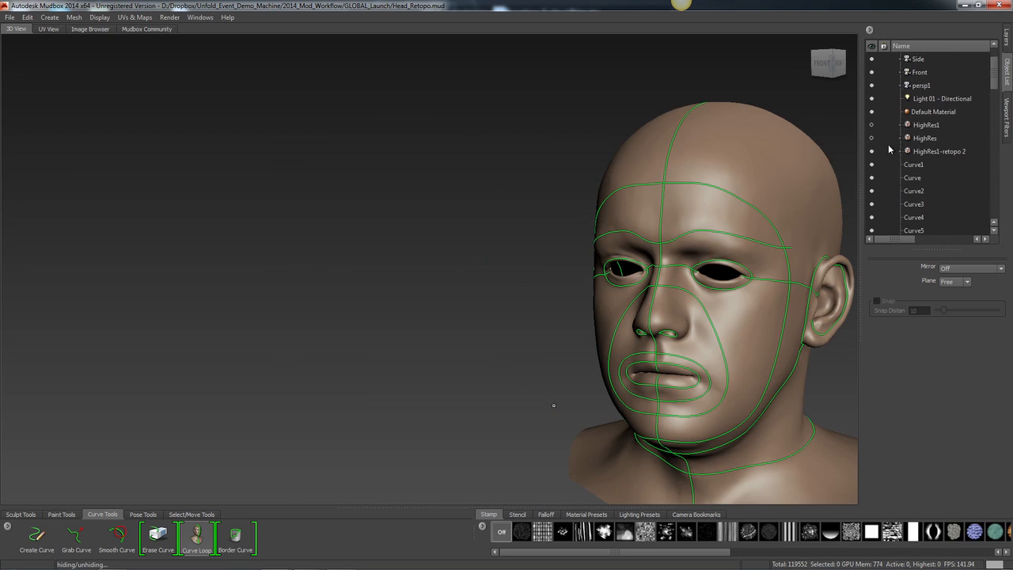
click(872, 137)
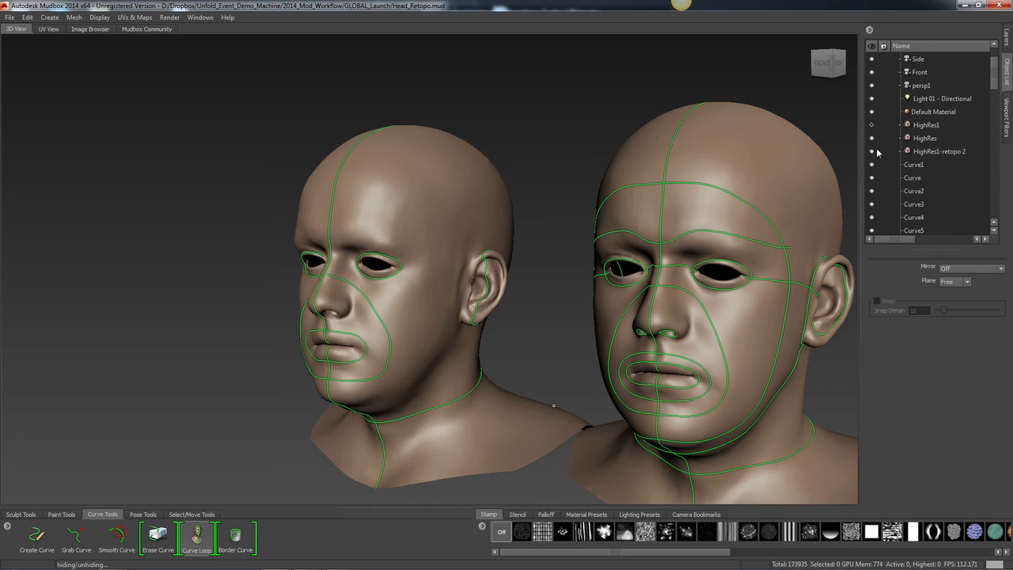
- Display the wireframe on both heads and compare the original triangulation with the retopologized quads from the front
alt+drag(508, 404, 576, 336)
right_drag(576, 336, 539, 338)
key(w)
alt+middle_drag(564, 363, 388, 340)
alt+drag(648, 368, 668, 376)
alt+middle_drag(675, 386, 712, 409)
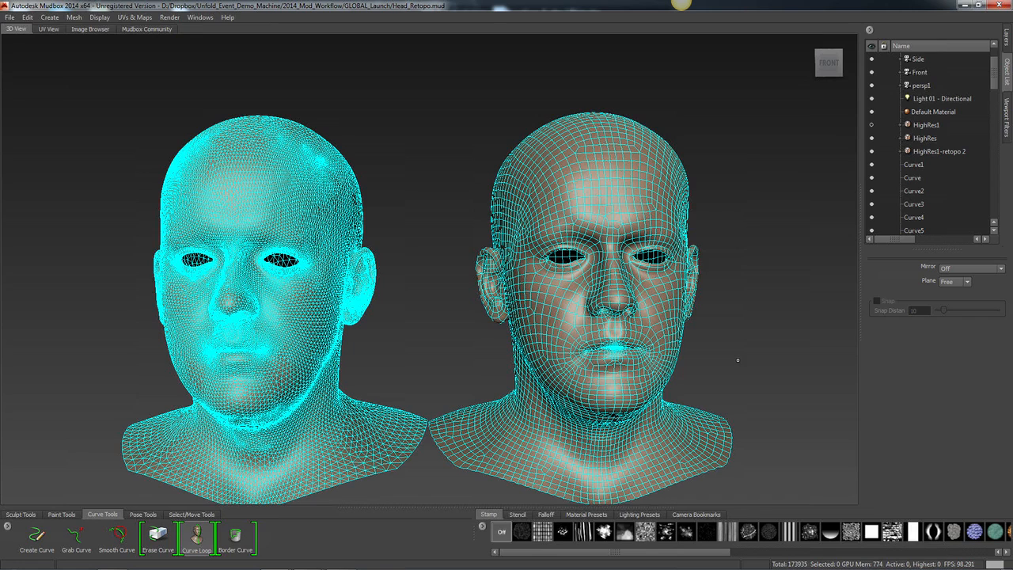
alt+drag(669, 381, 695, 423)
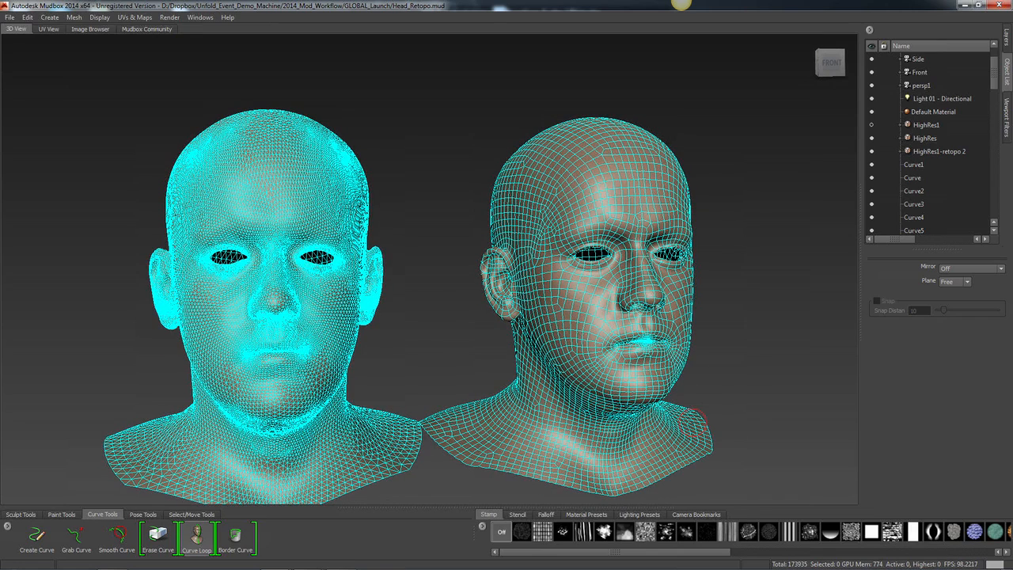
- Close the head scene and bring up the other Mudbox window containing Ship_Concept_Demo.2.mud
click(1001, 6)
click(507, 304)
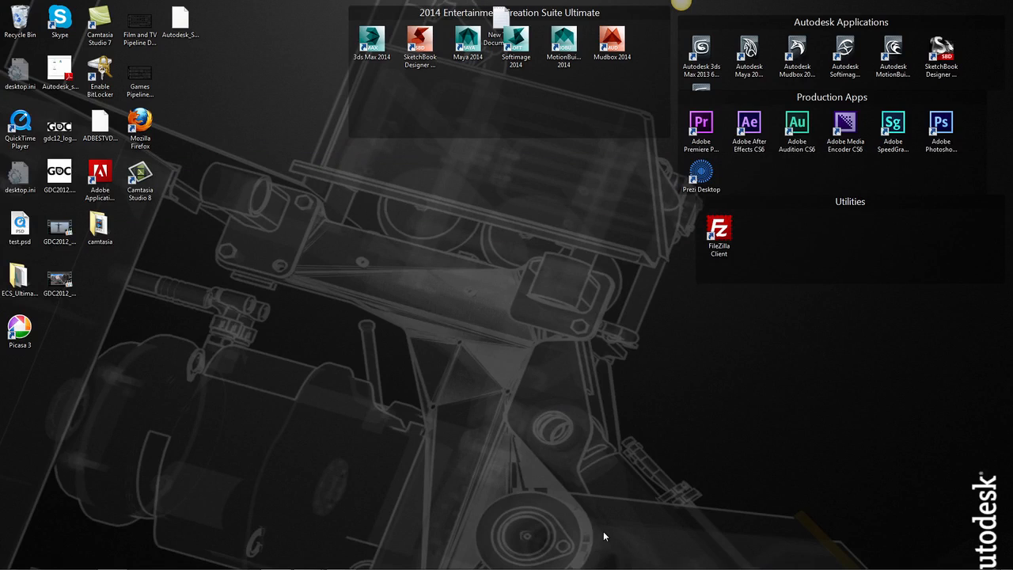
click(275, 560)
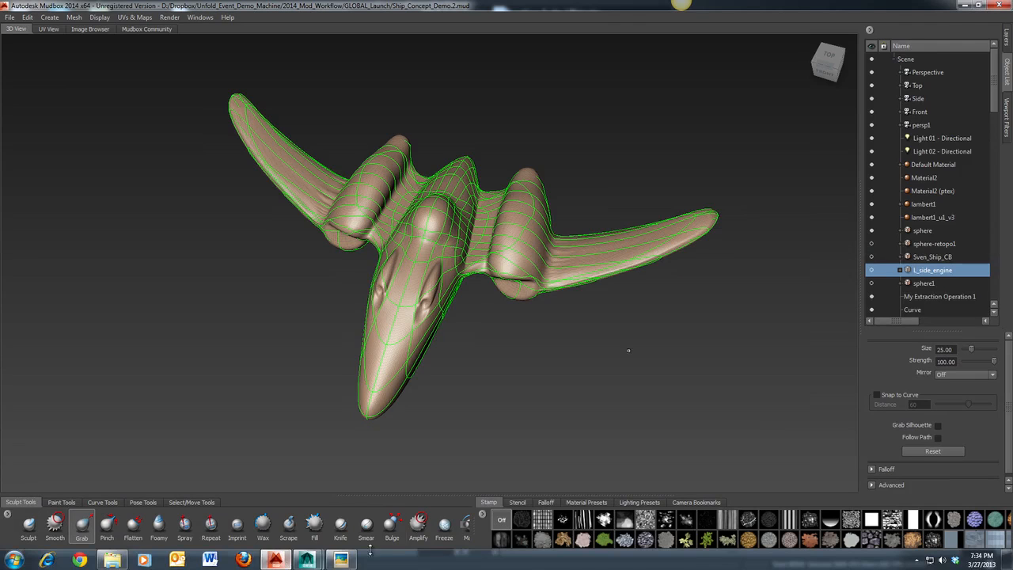
- Select the sphere mesh to highlight the ship body, and clear the selection again
alt+drag(590, 395, 554, 440)
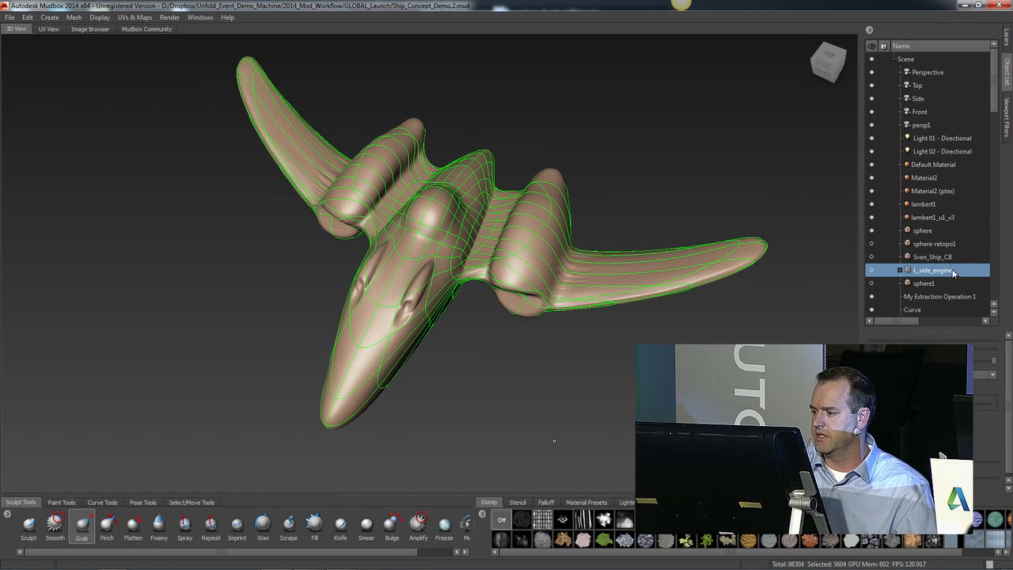
click(930, 231)
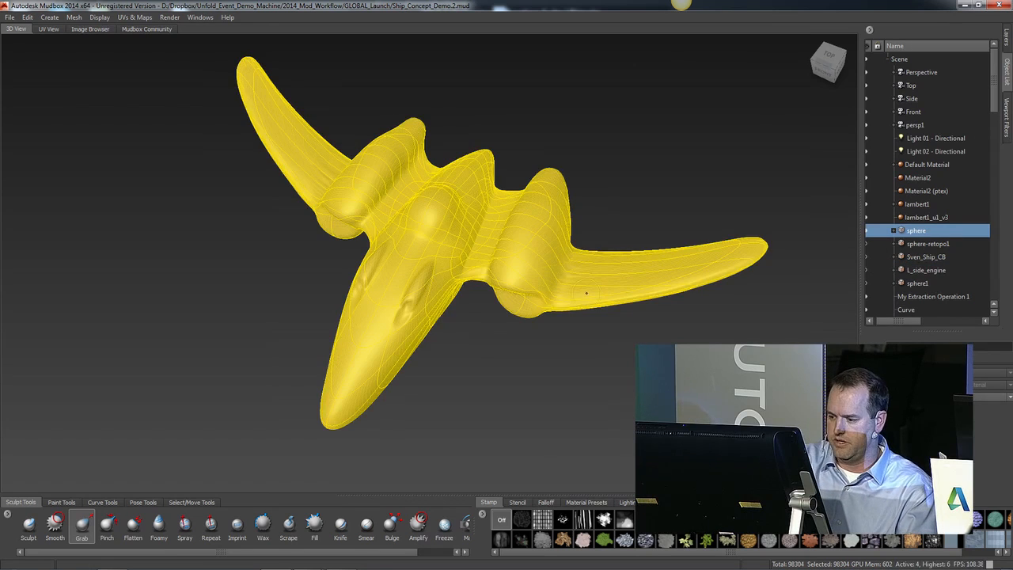
right_click(587, 291)
click(558, 293)
- Examine the sculpted ship and the guide curves on its wings, engines and nose from several angles
alt+right_drag(615, 337, 626, 380)
alt+drag(626, 380, 636, 367)
alt+right_drag(636, 367, 625, 341)
alt+drag(626, 340, 628, 393)
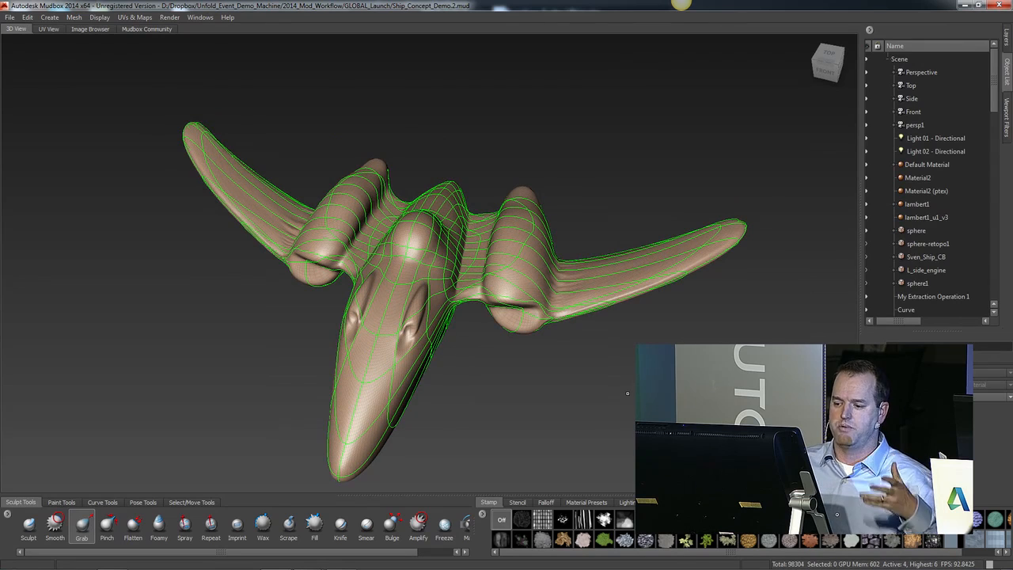
alt+drag(404, 302, 393, 311)
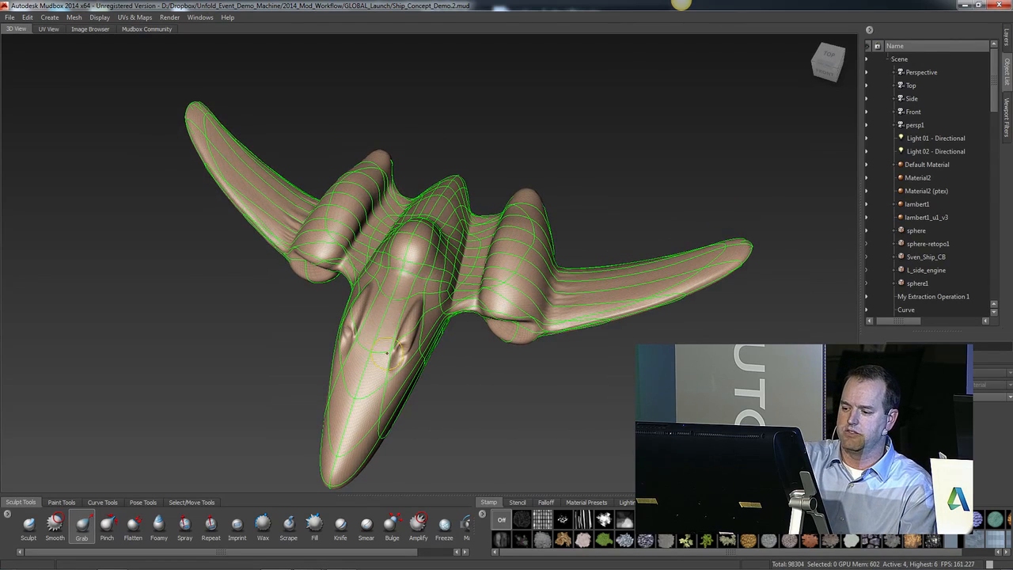
alt+drag(721, 262, 565, 330)
alt+middle_drag(630, 406, 515, 336)
alt+right_drag(528, 293, 459, 323)
alt+drag(475, 329, 575, 380)
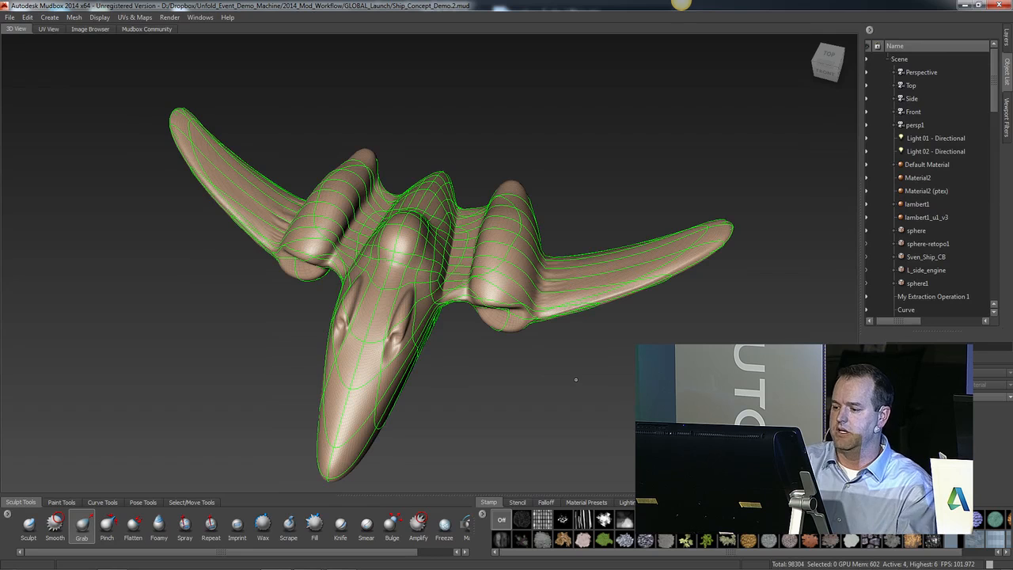
alt+drag(518, 385, 529, 385)
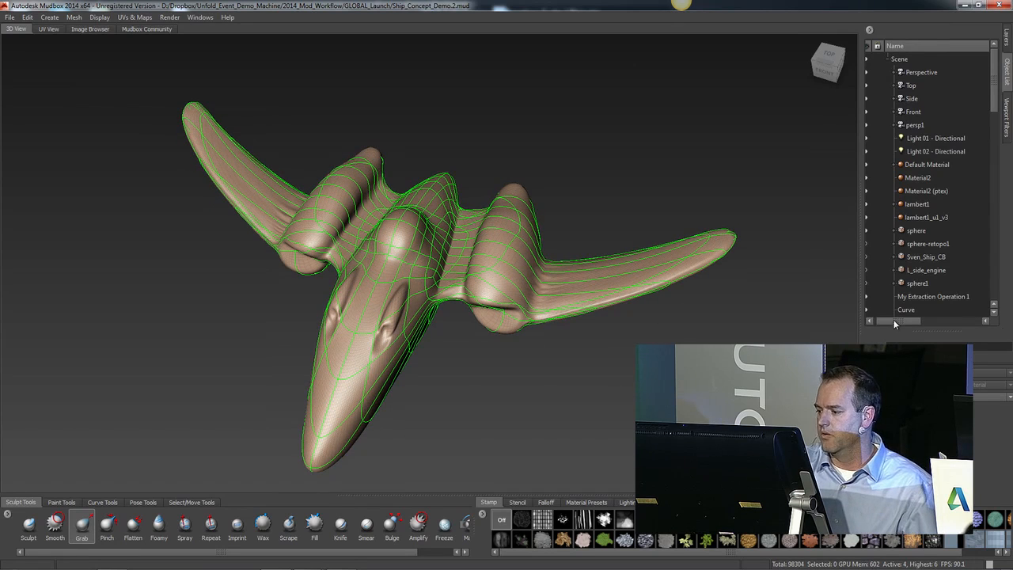
- Switch visibility from the sphere mesh to sphere-retopo1 and back to compare the sculpted ship with its retopologized quads
drag(893, 321, 889, 322)
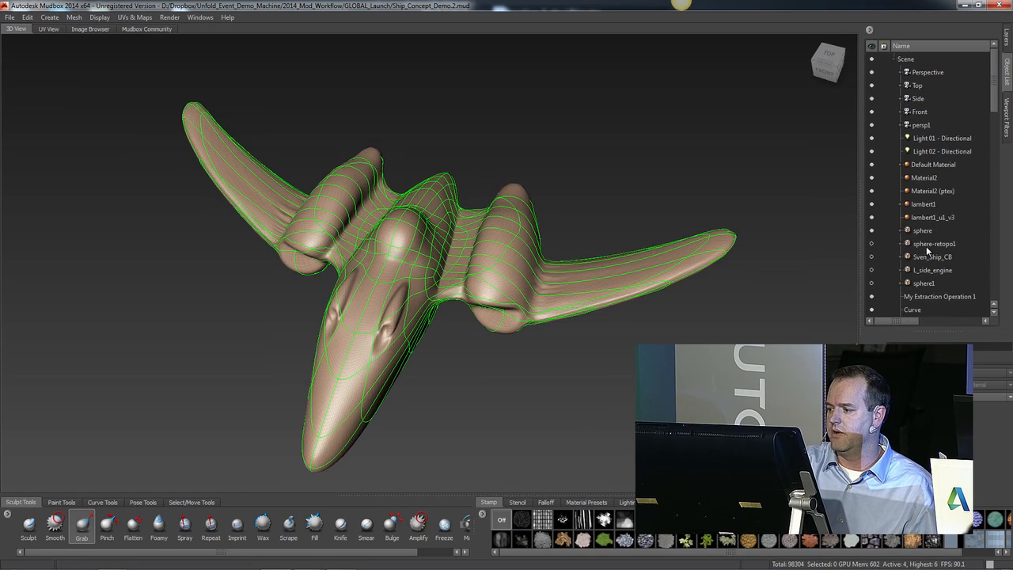
click(871, 230)
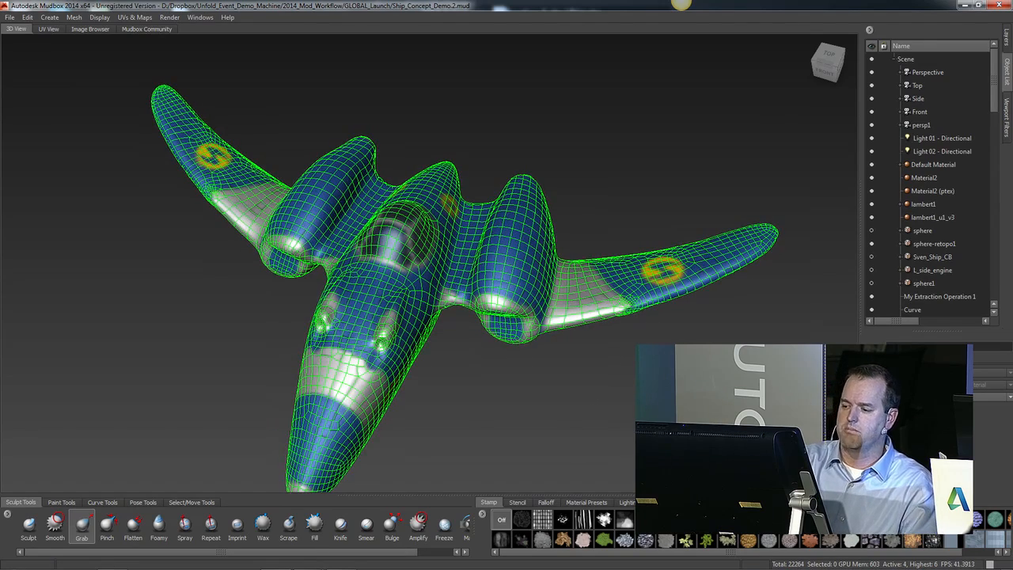
click(871, 244)
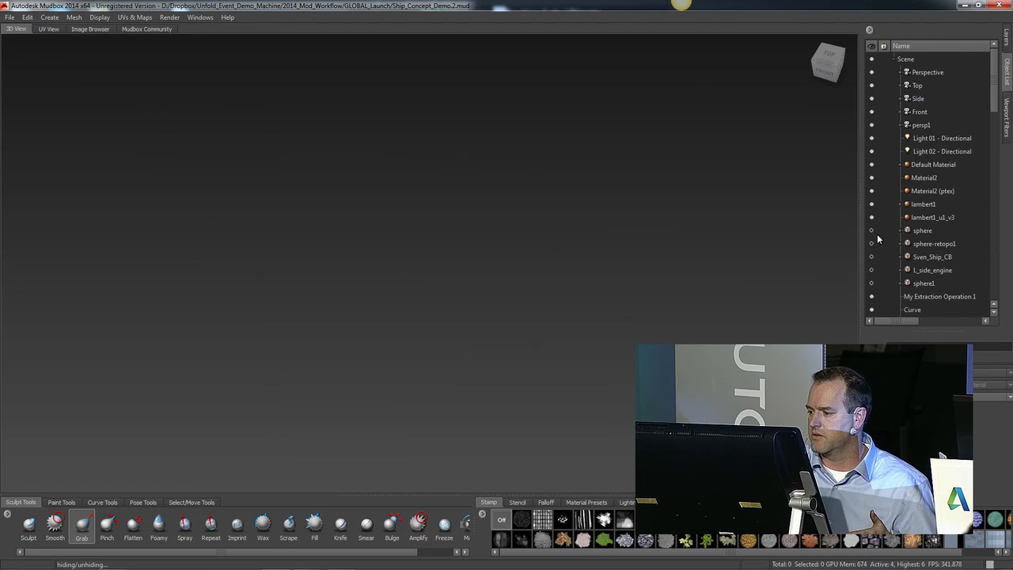
- Show the sphere's Diffuse, Specular, Opacity and Bump Map paint channels, including the specular lines layer
click(1005, 46)
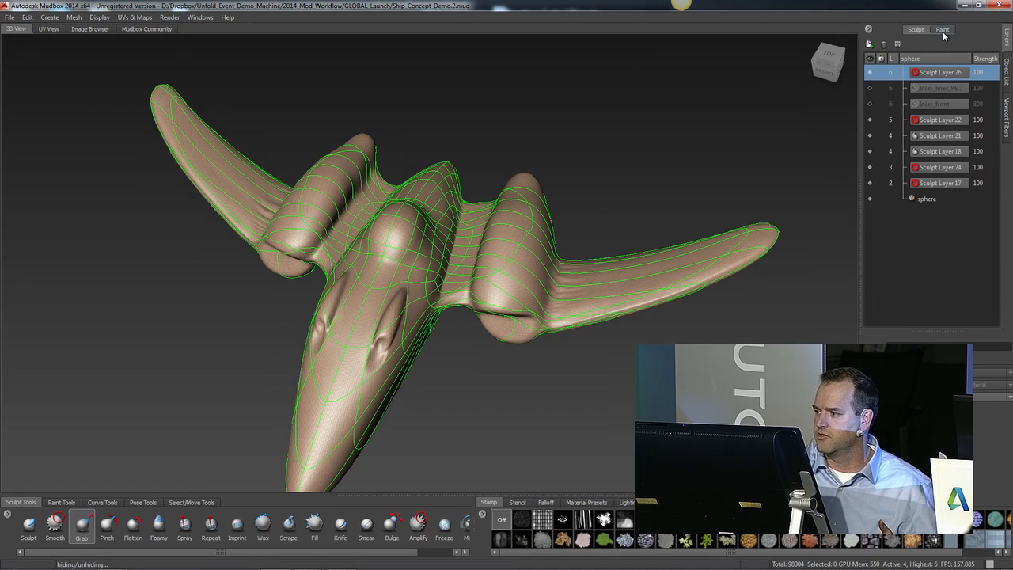
right_click(521, 273)
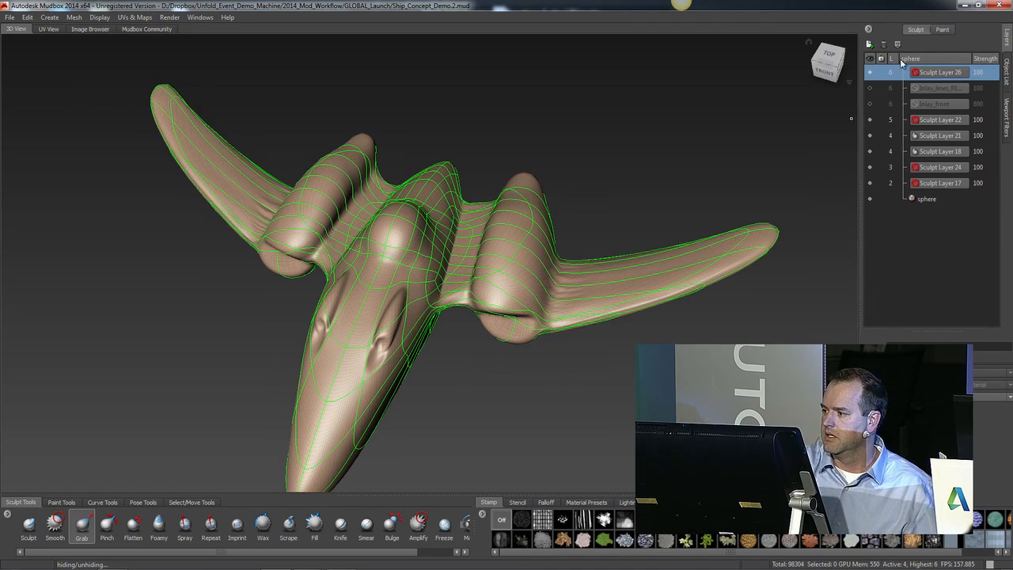
click(941, 29)
click(870, 72)
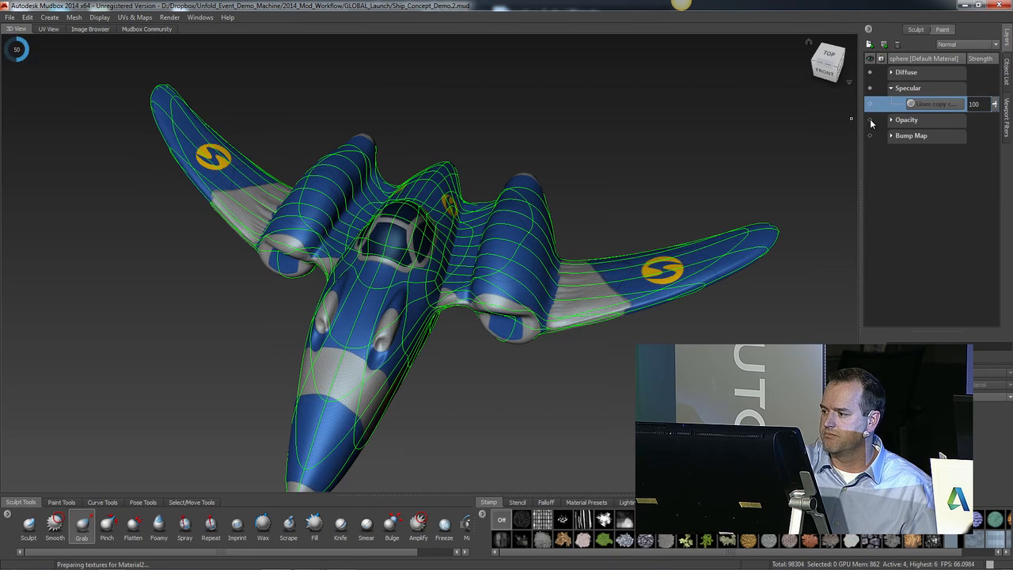
alt+drag(581, 410, 547, 375)
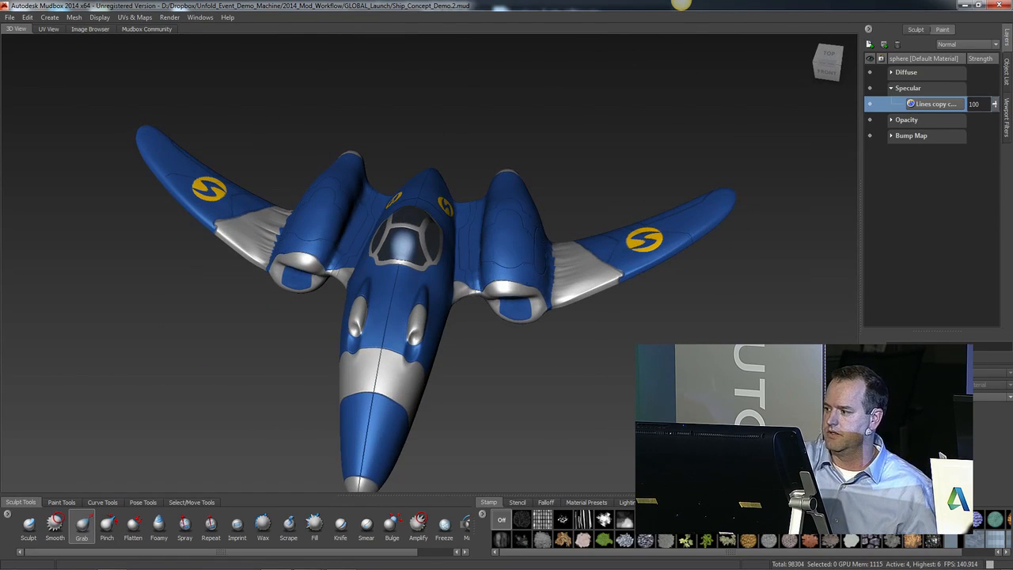
- Hide the original sphere mesh and show the painted sphere-retopo1 mesh in its place
click(1005, 76)
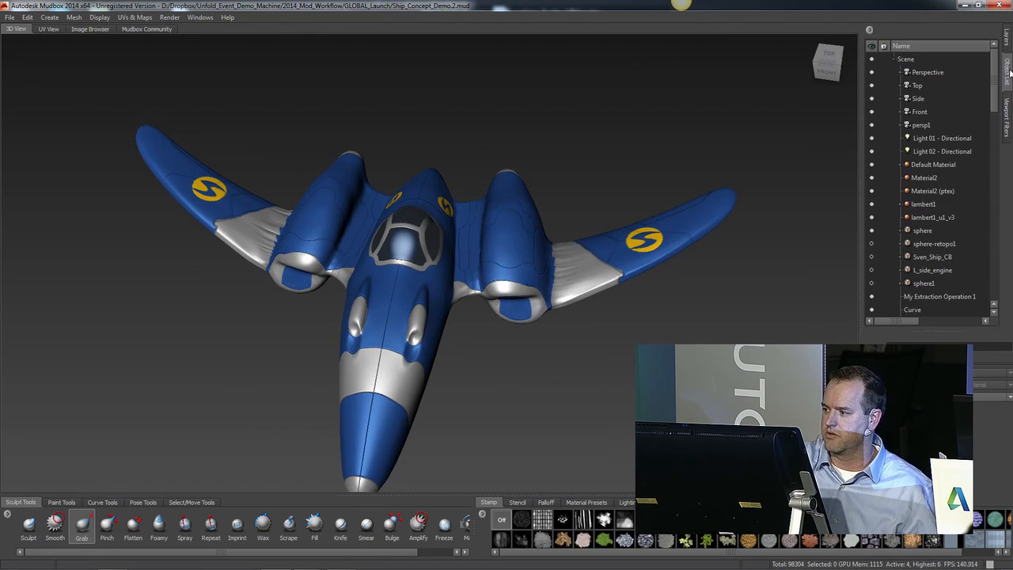
click(871, 231)
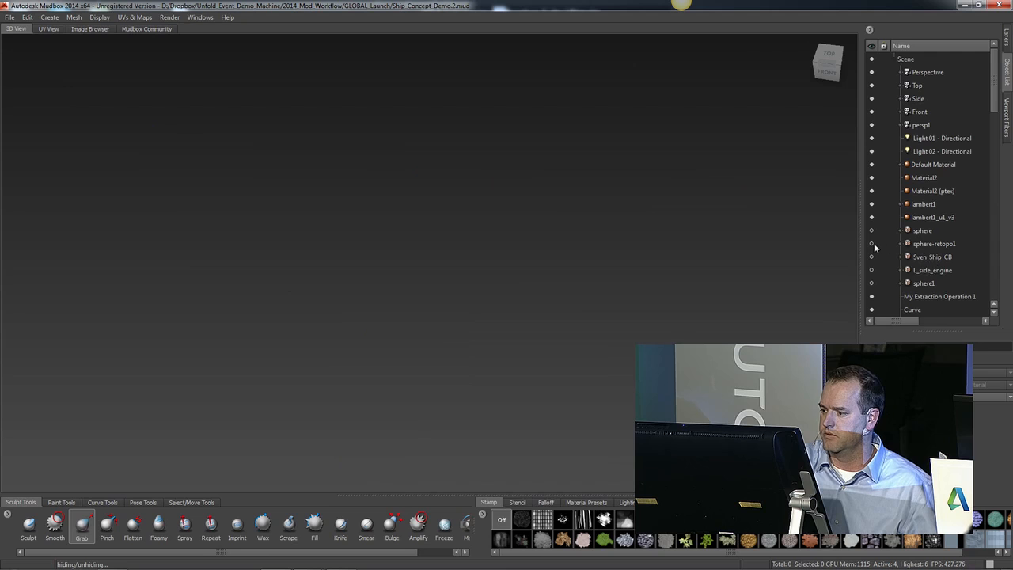
click(872, 244)
alt+drag(567, 383, 537, 384)
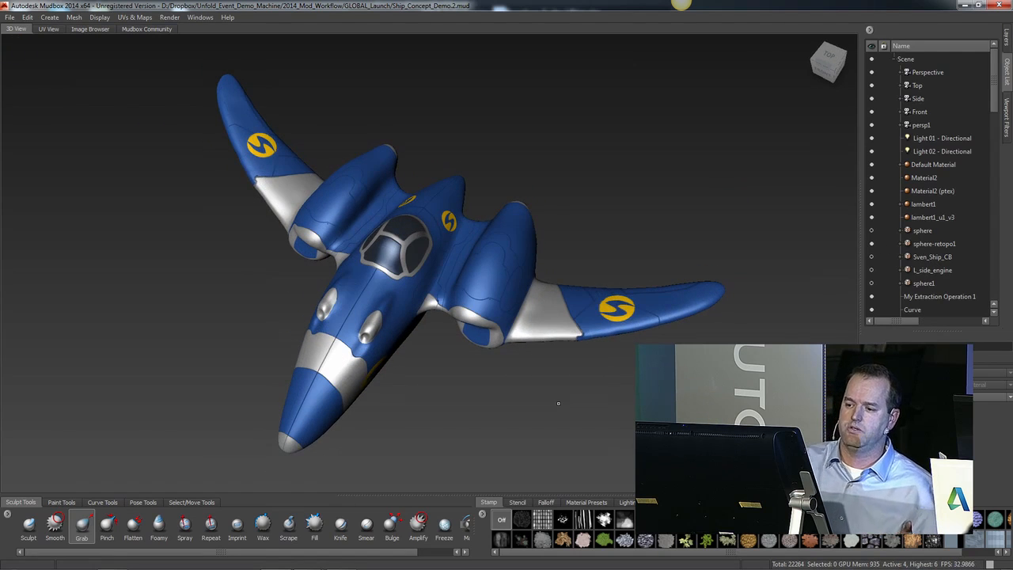
- Open a new Retopologize operation, review its face count, curve and detail-transfer settings, and close it without retopologizing
click(73, 18)
mouse_move(186, 109)
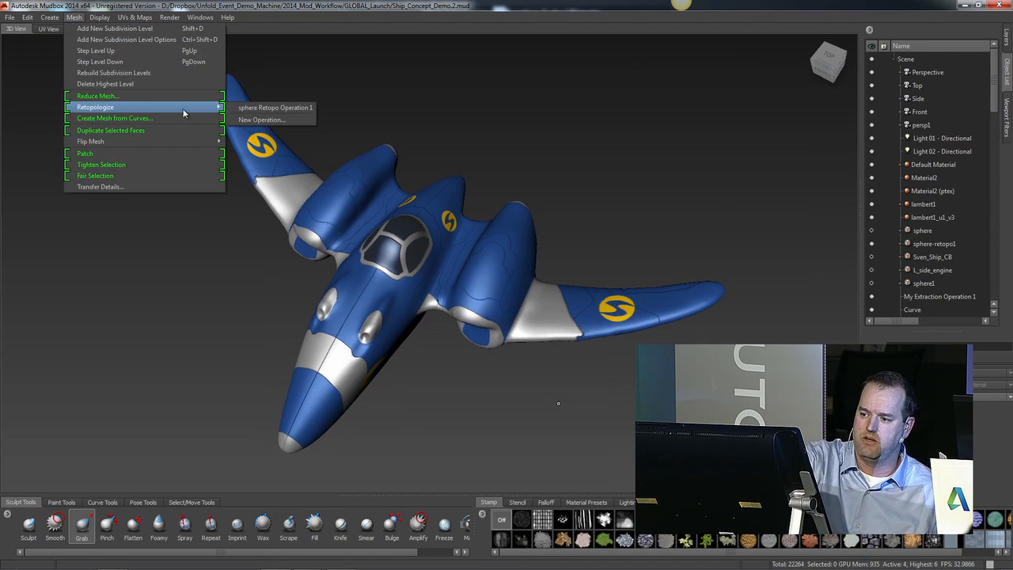
click(265, 119)
drag(535, 168, 702, 152)
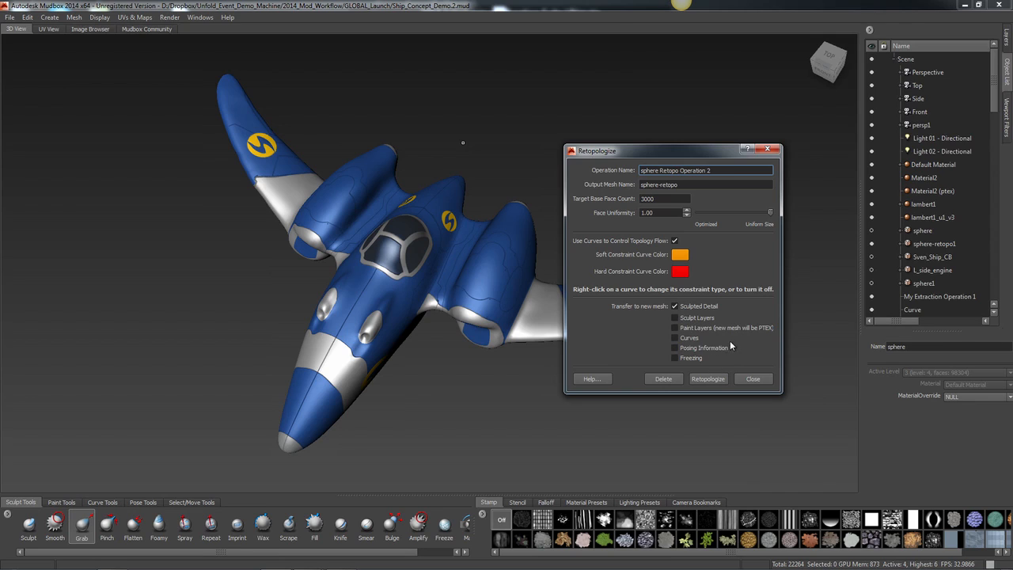
click(761, 379)
- Display the wireframe on the painted sphere-retopo1 ship and inspect its topology up close
key(w)
alt+right_drag(582, 456, 600, 440)
alt+drag(600, 440, 619, 411)
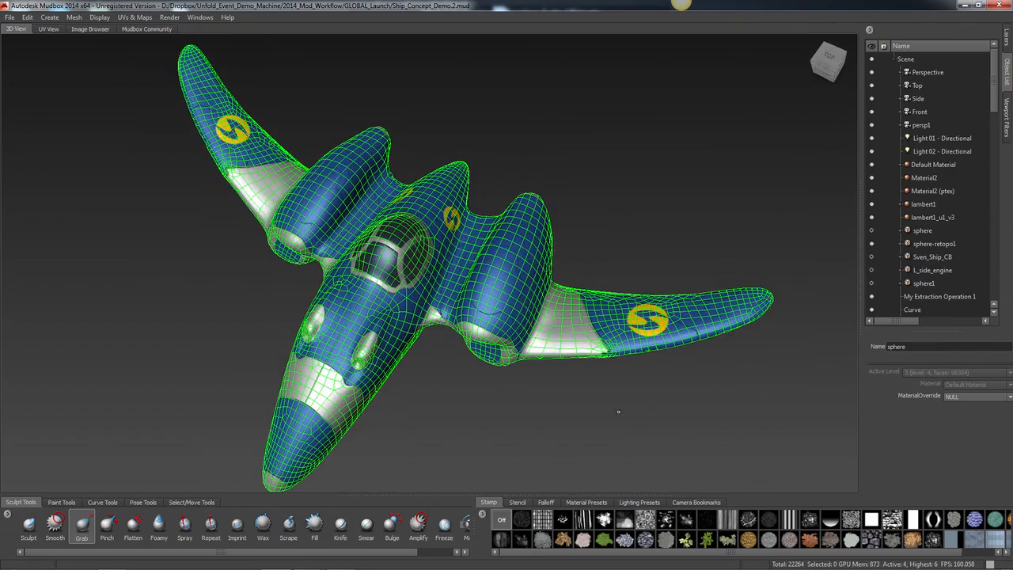
- Bring back the original sphere mesh instead of sphere-retopo1 and examine its painted surface and guide curves from the side and front
click(871, 244)
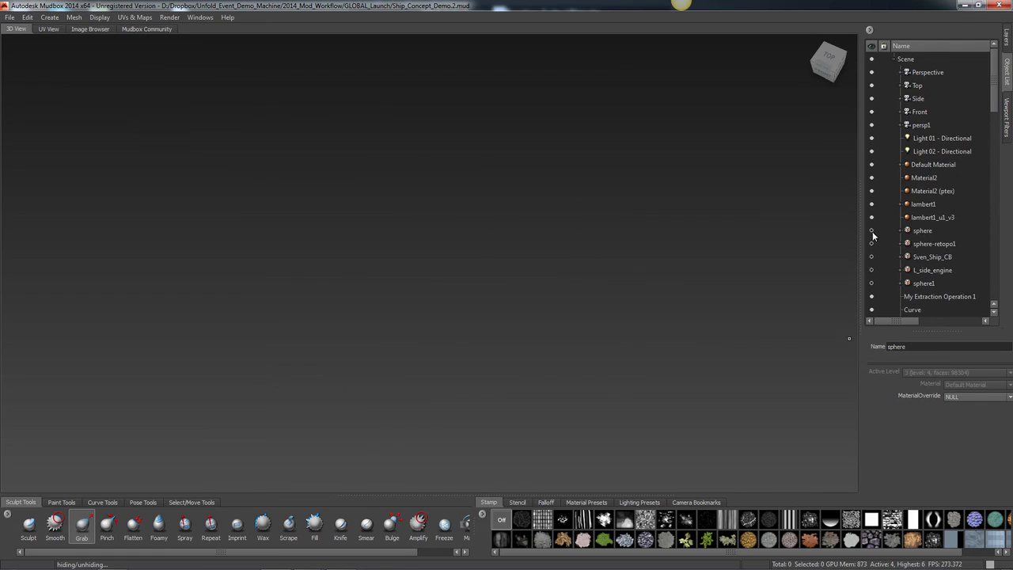
click(871, 230)
right_drag(679, 236, 641, 237)
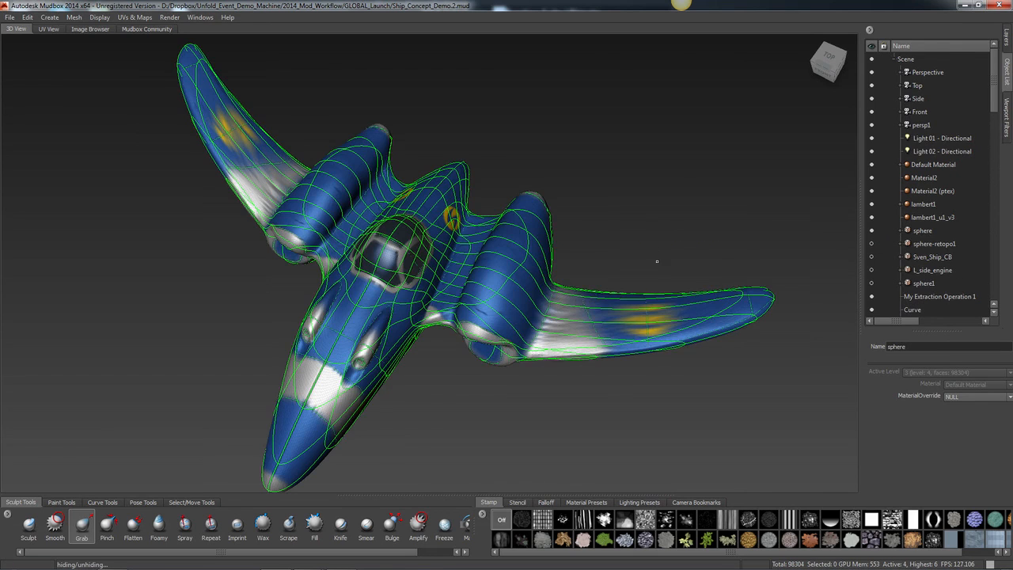
mouse_move(595, 392)
alt+mouse_down()
mouse_move(605, 413)
mouse_move(530, 383)
mouse_move(505, 308)
mouse_move(516, 295)
mouse_move(519, 389)
alt+mouse_up()
alt+drag(334, 319, 294, 253)
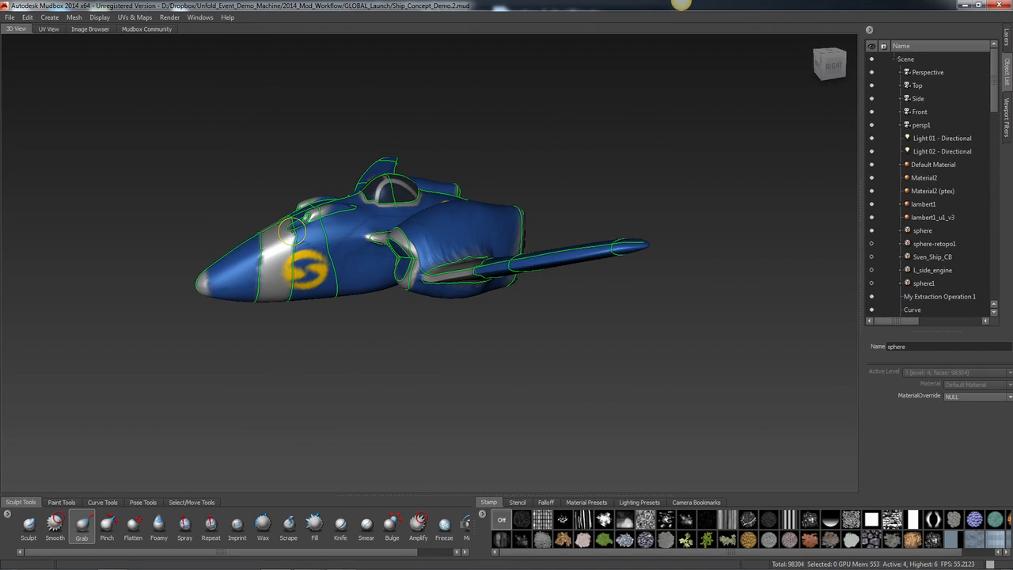
alt+drag(486, 351, 668, 395)
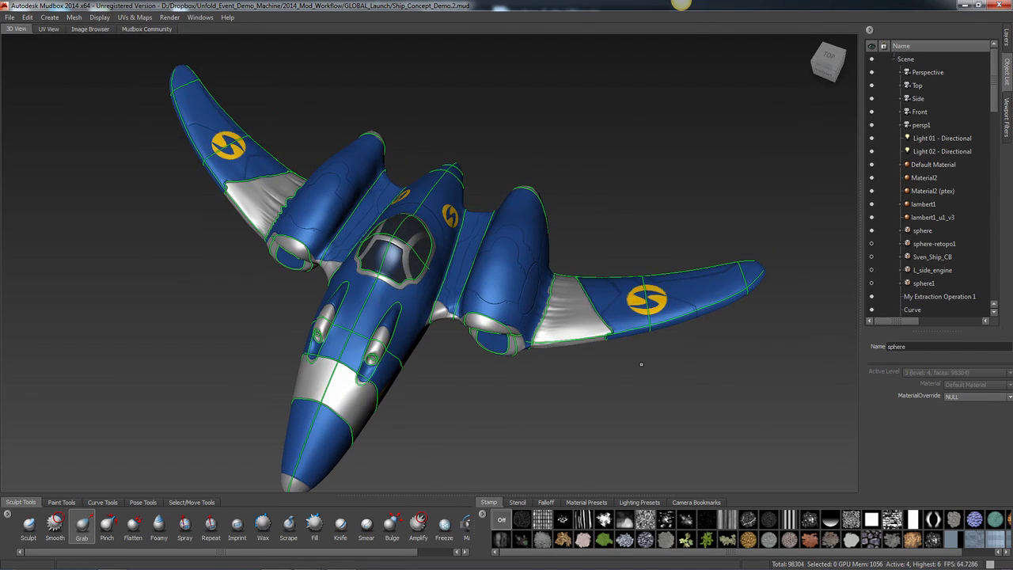
- Replace the sphere mesh with sphere-retopo1 in the view, inspect its wireframe, and turn the wireframe off again
click(871, 230)
click(871, 242)
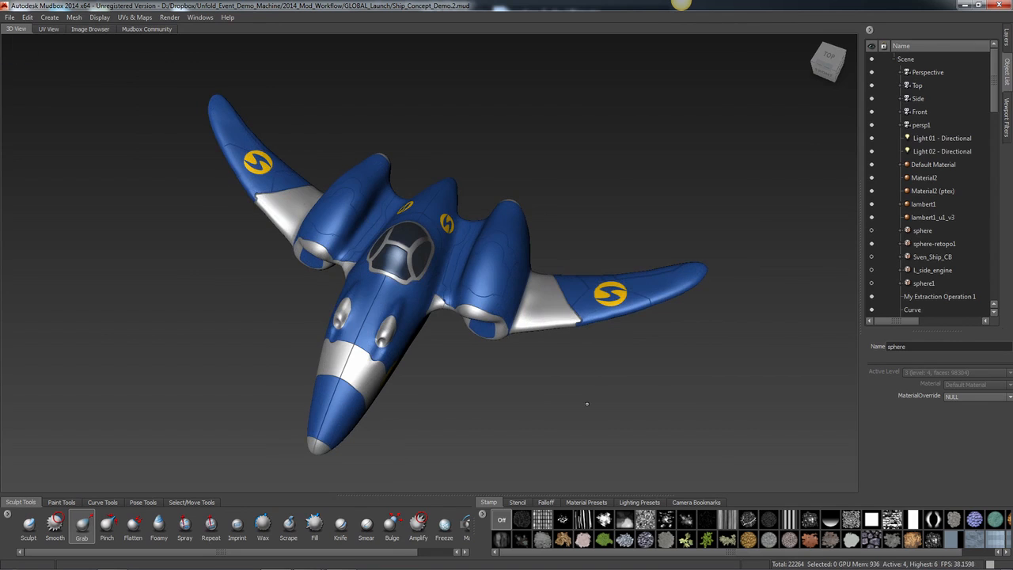
key(w)
alt+right_drag(549, 430, 559, 431)
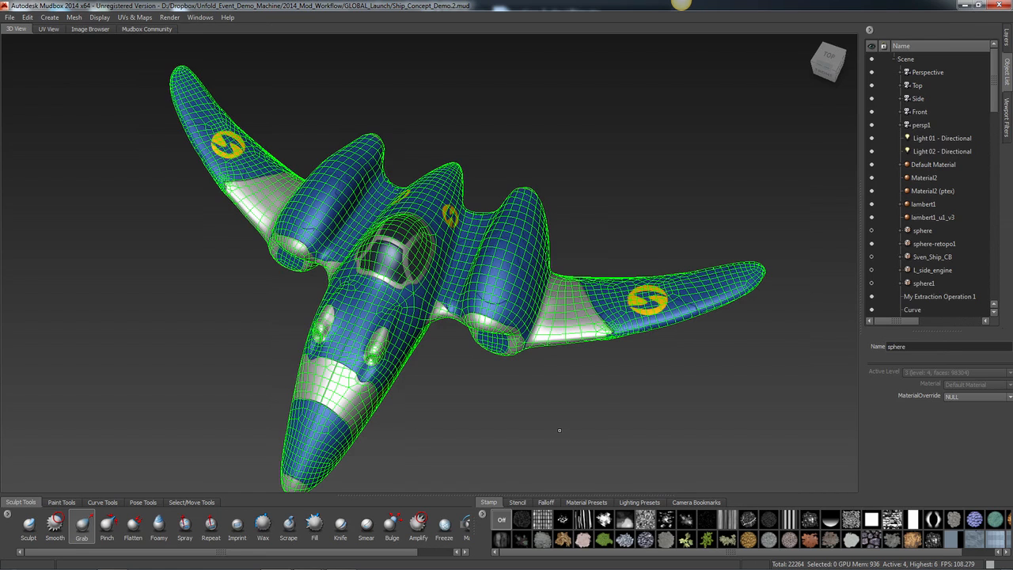
alt+drag(560, 430, 651, 387)
key(w)
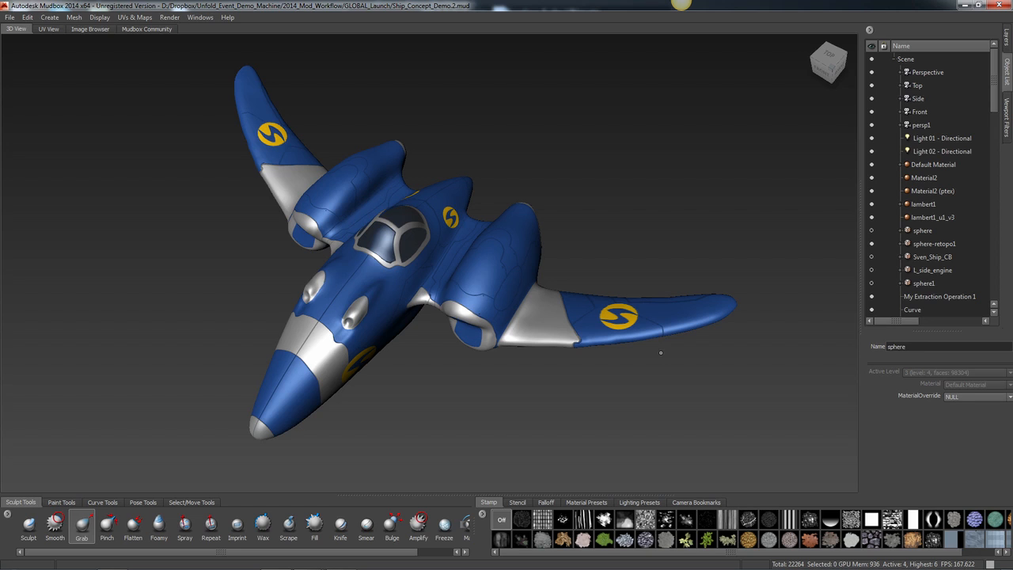
- View the concept images Conc_Orthos_1.png, Conc_Orthos_2.png and Concept_Ship_Final.png in Picasa Photo Viewer, and close the viewer
click(341, 564)
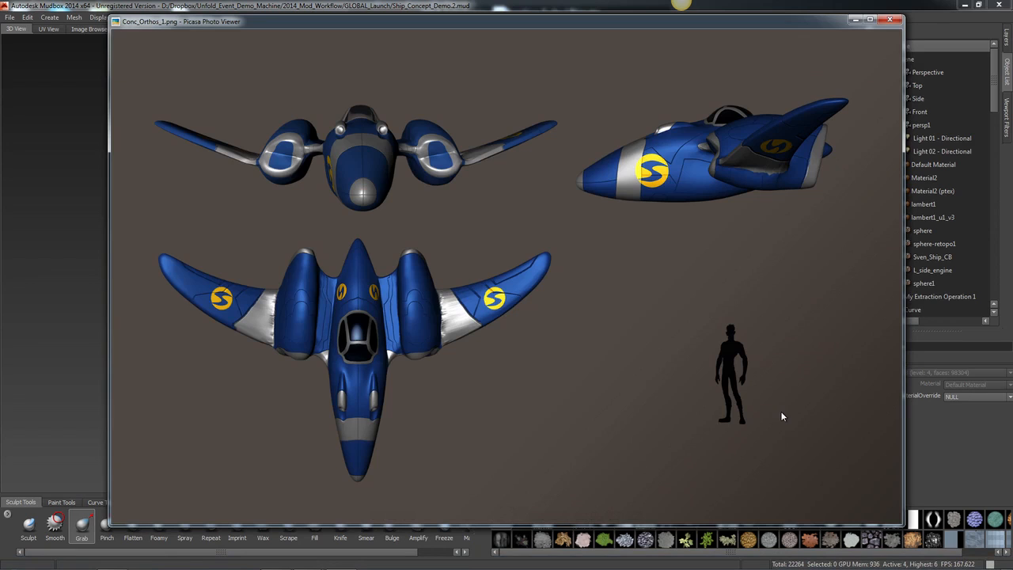
mouse_move(508, 512)
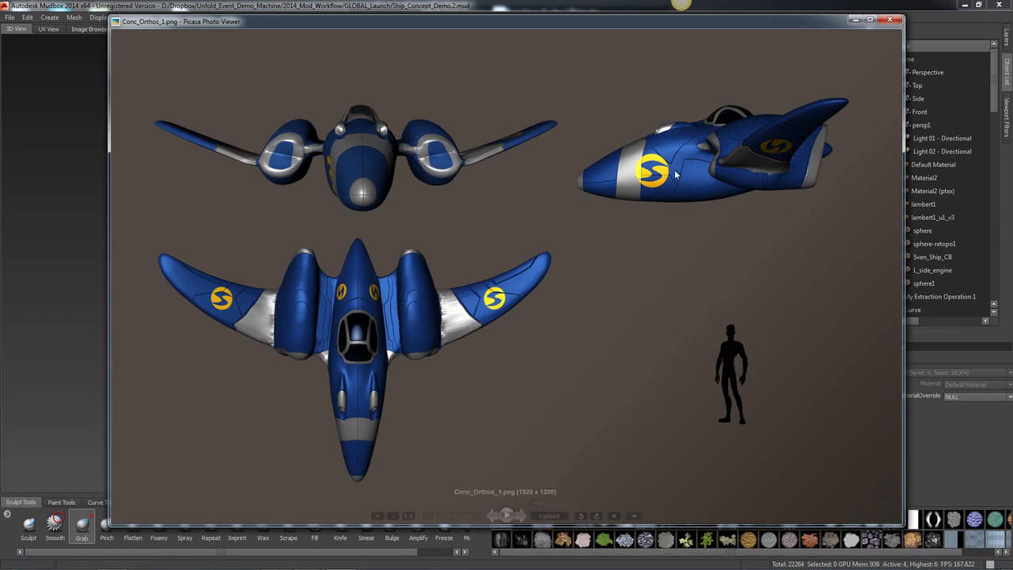
click(521, 516)
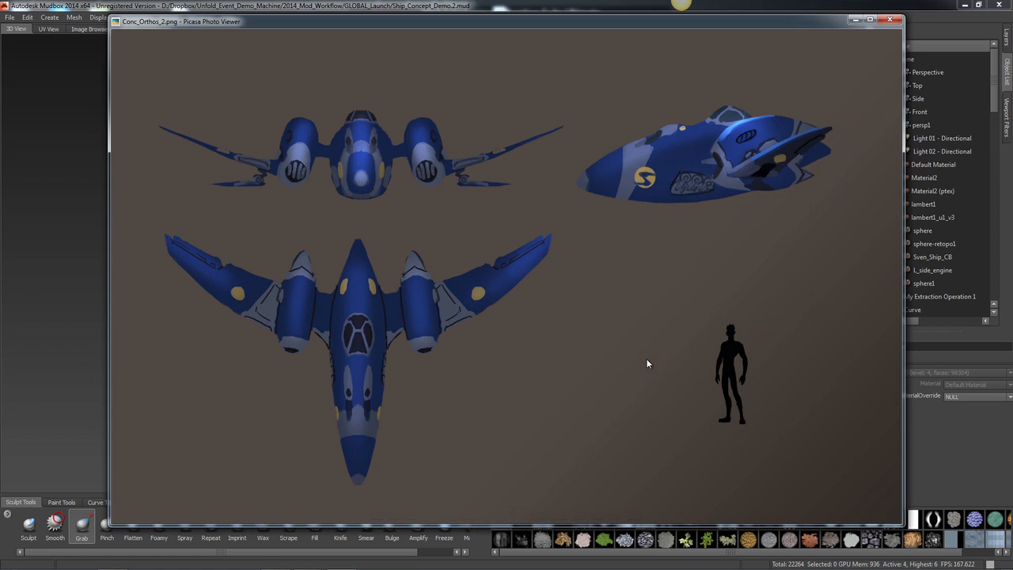
mouse_move(542, 454)
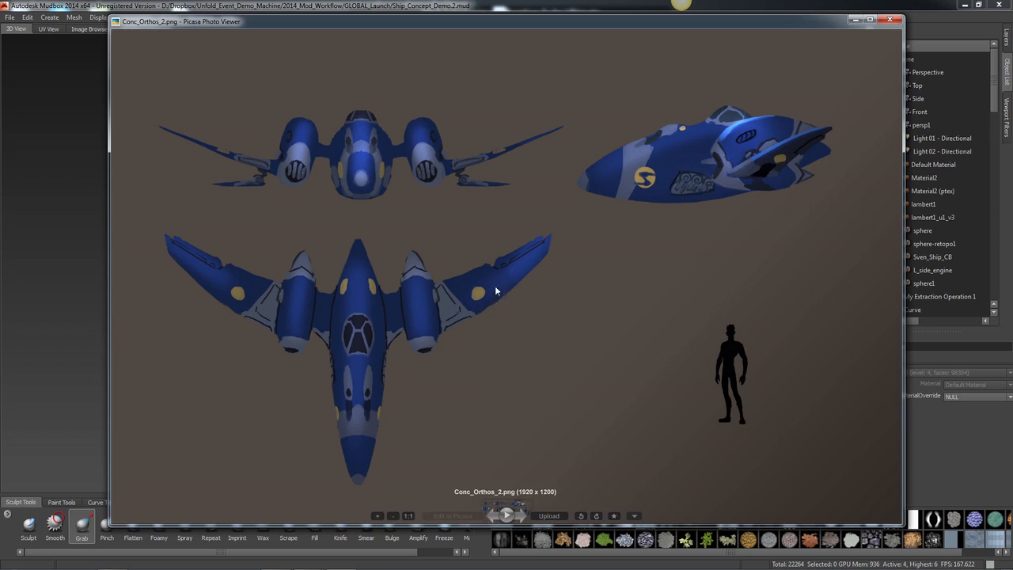
click(520, 516)
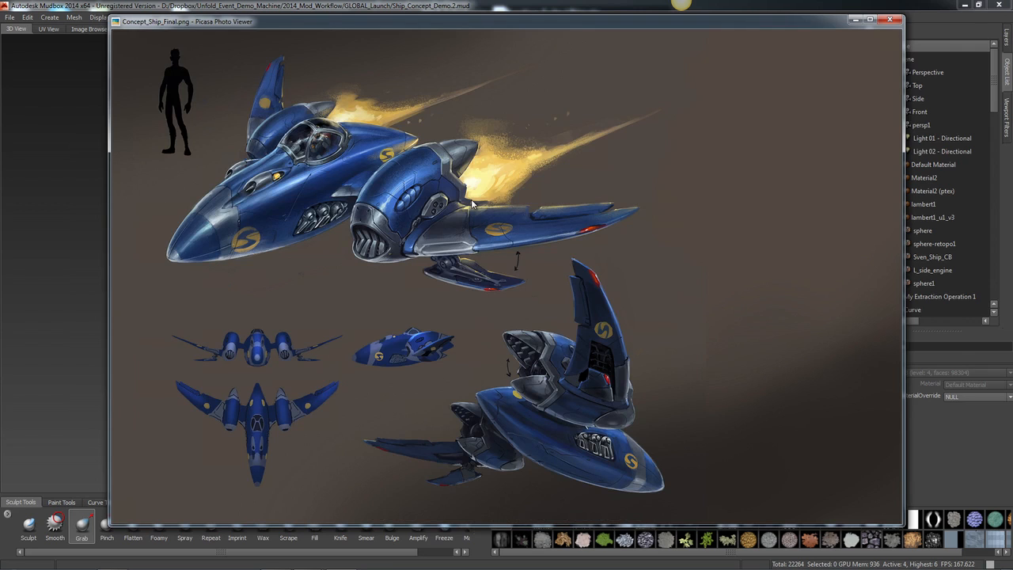
click(889, 18)
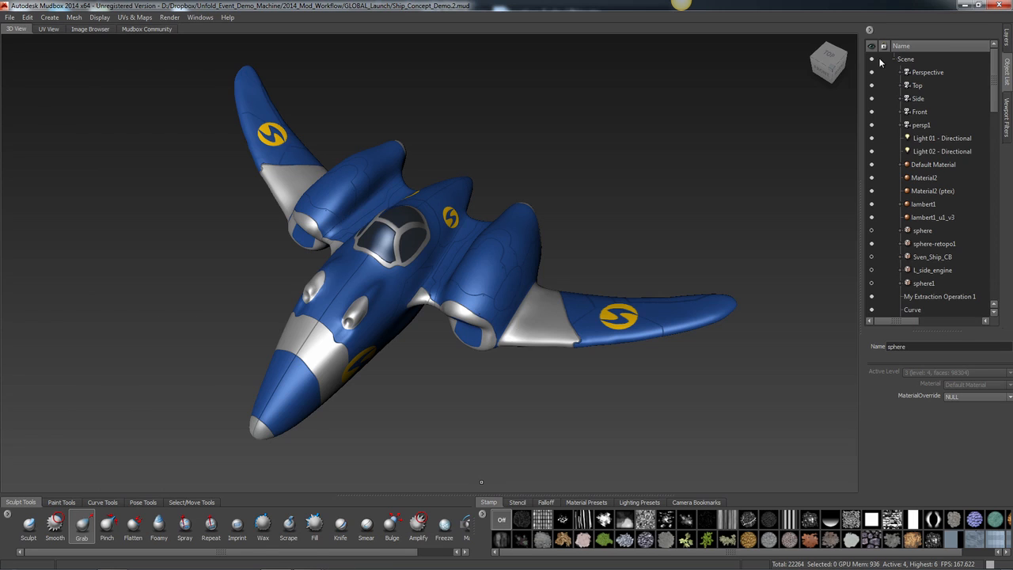
- Select the sphere-retopo1 ship model, look up the Send to Maya command, and dismiss it without sending
right_click(489, 279)
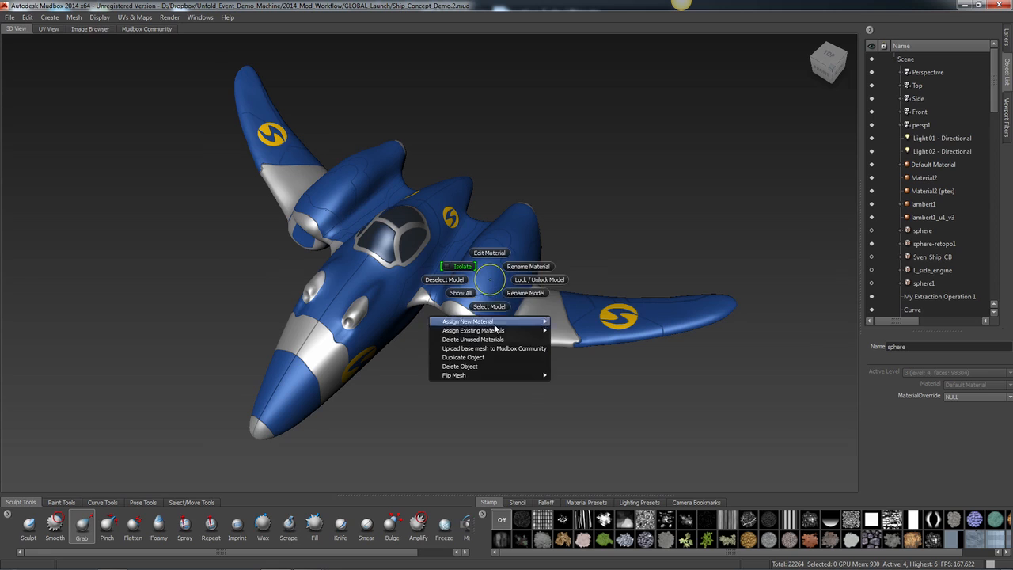
click(491, 306)
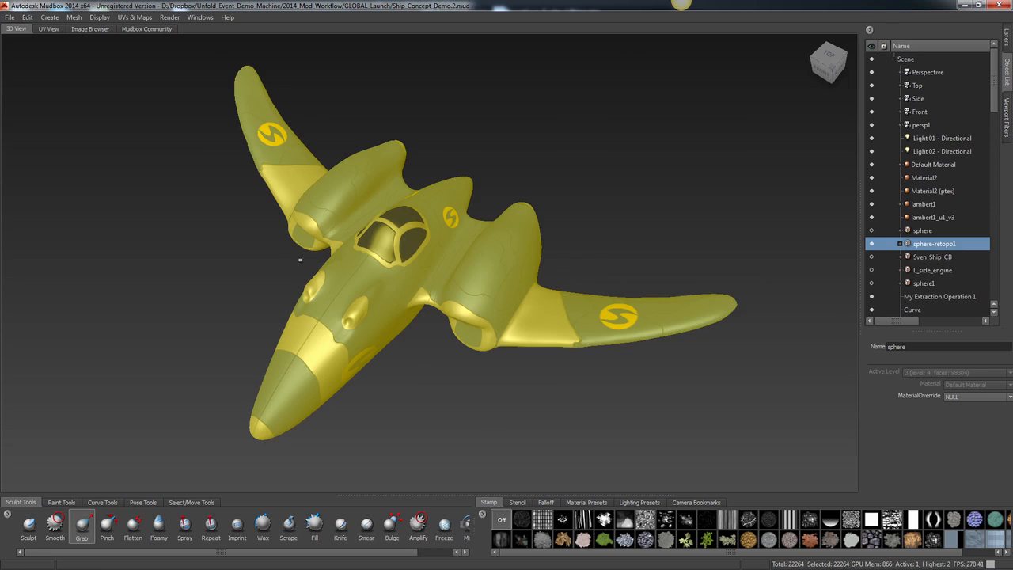
click(16, 17)
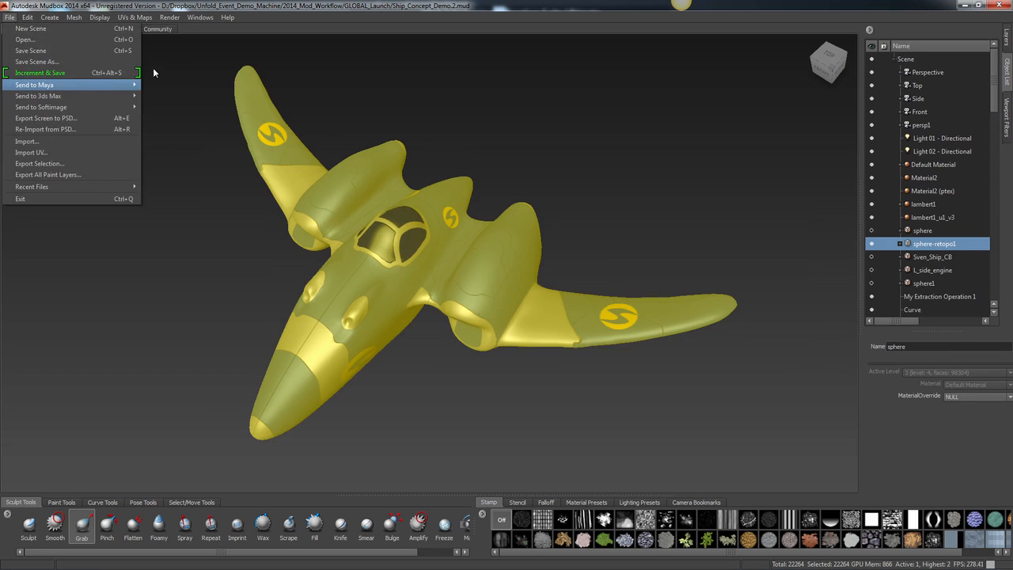
click(330, 13)
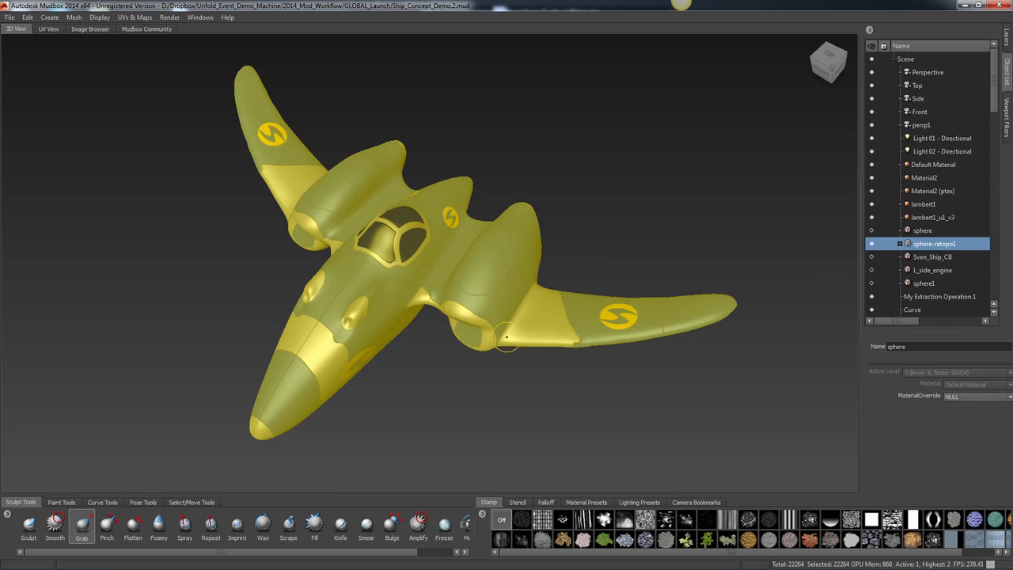
- Clear the selection of the retopologized ship and display its wireframe
right_click(538, 307)
click(492, 305)
key(w)
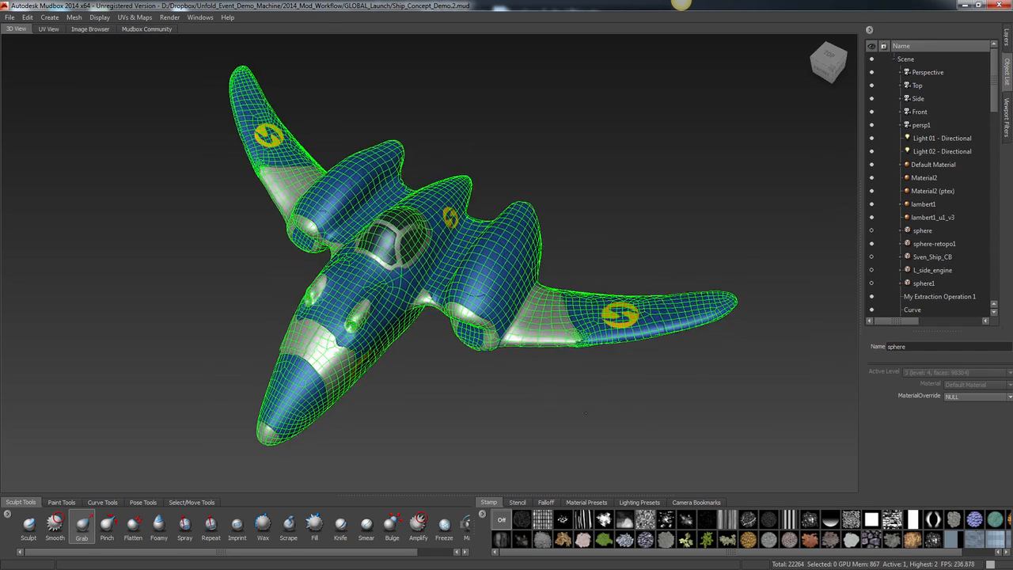
- Switch to Maya with Ship_Concept_Demo.2.mb and select the retopologized ship mesh to inspect its wireframe
key(alt+Tab)
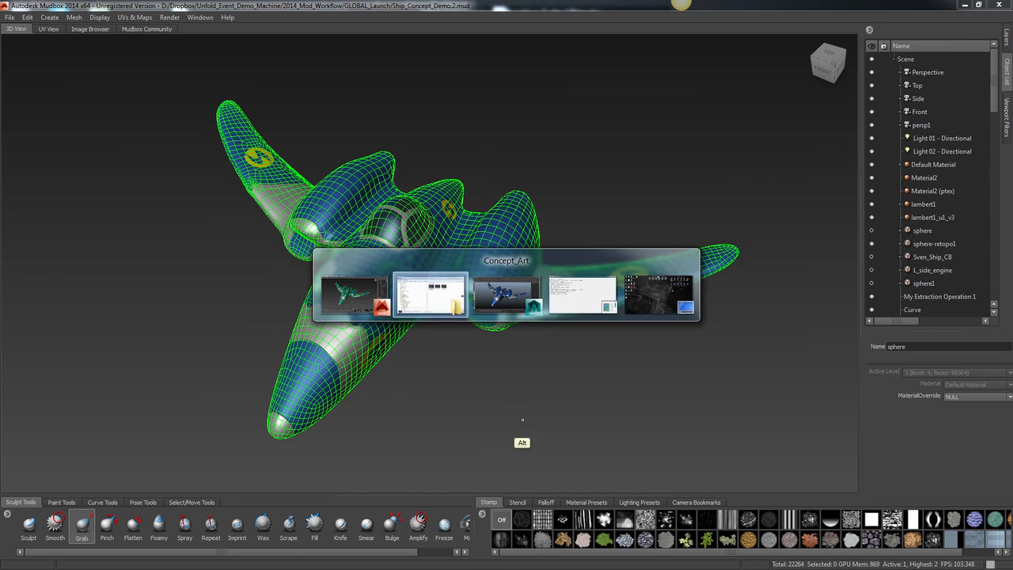
key(alt+Tab)
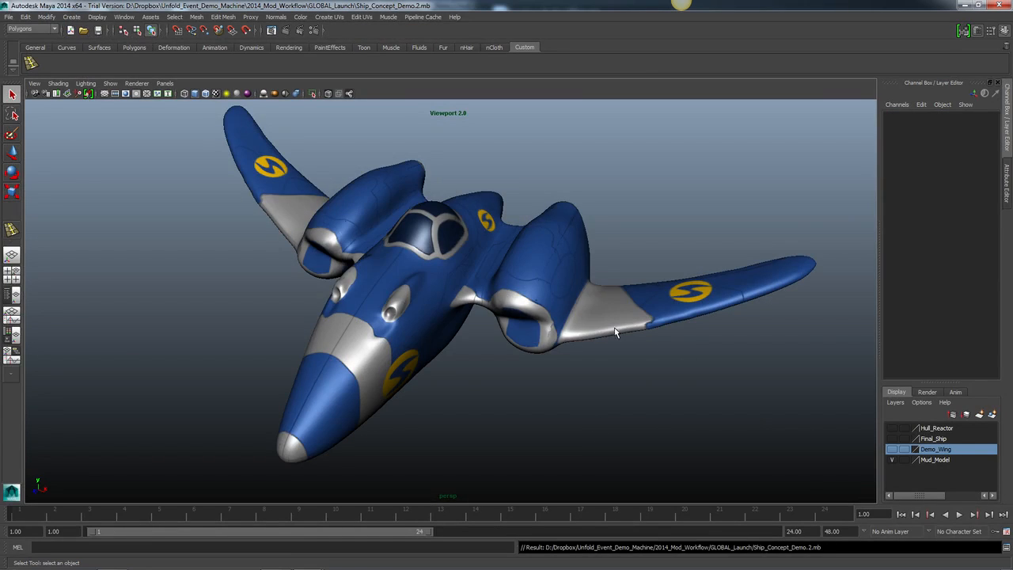
click(615, 332)
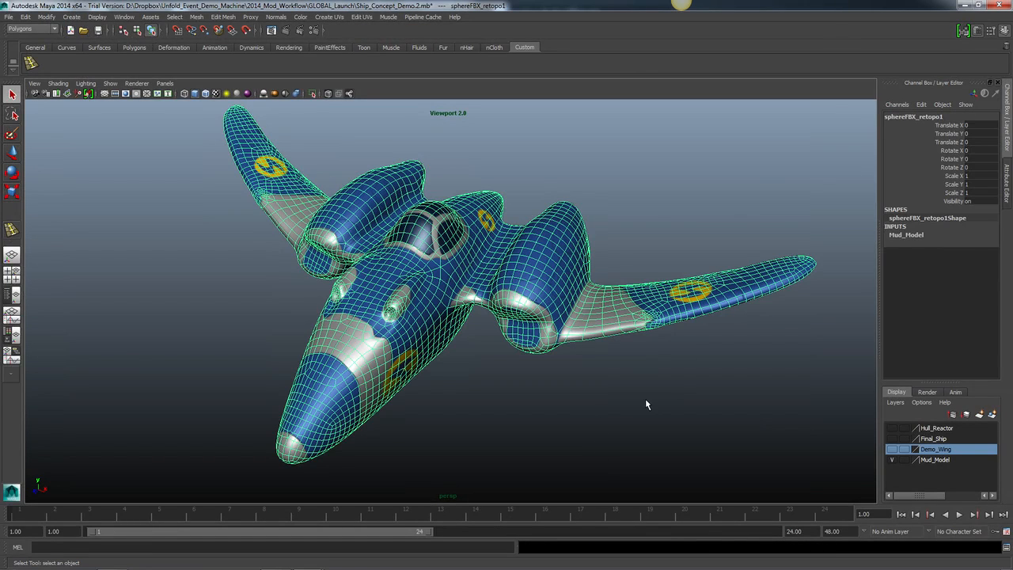
alt+right_drag(630, 338, 605, 363)
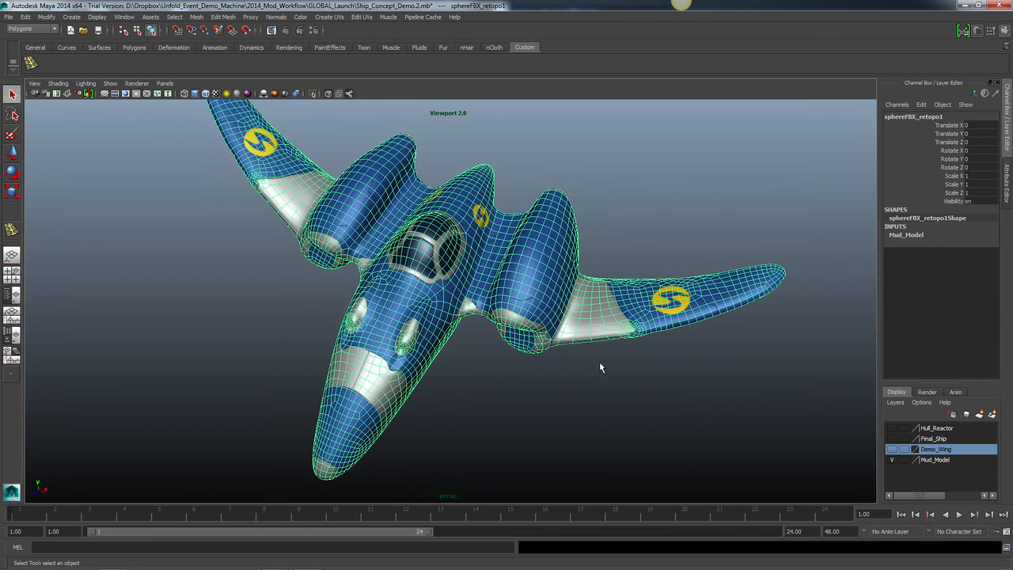
- Examine the retopologized ship with and without its wireframe, ending with a close view of the engine and wing root
click(599, 369)
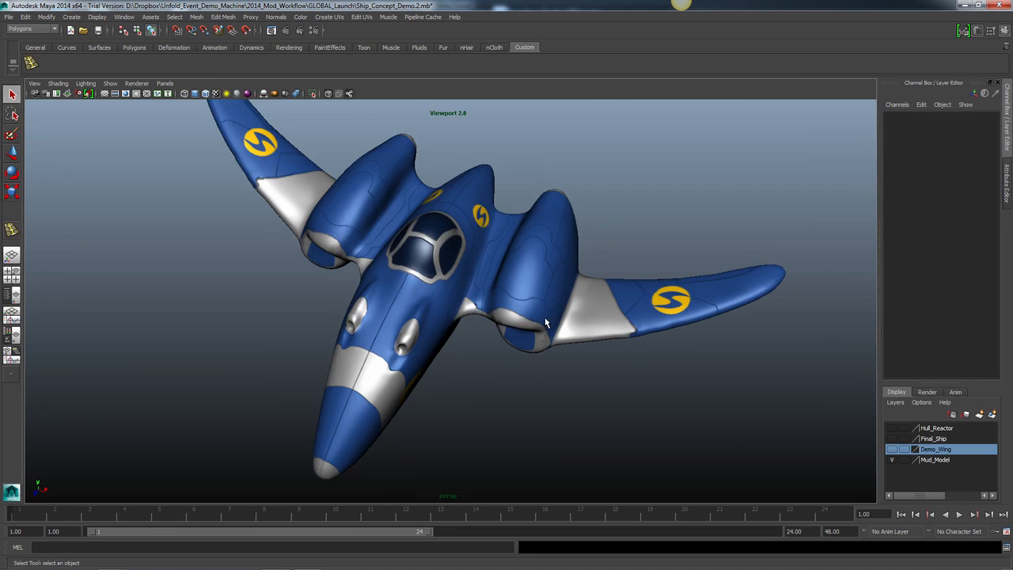
click(545, 313)
mouse_move(556, 373)
alt+mouse_down()
mouse_move(588, 362)
mouse_move(551, 383)
alt+mouse_up()
click(601, 371)
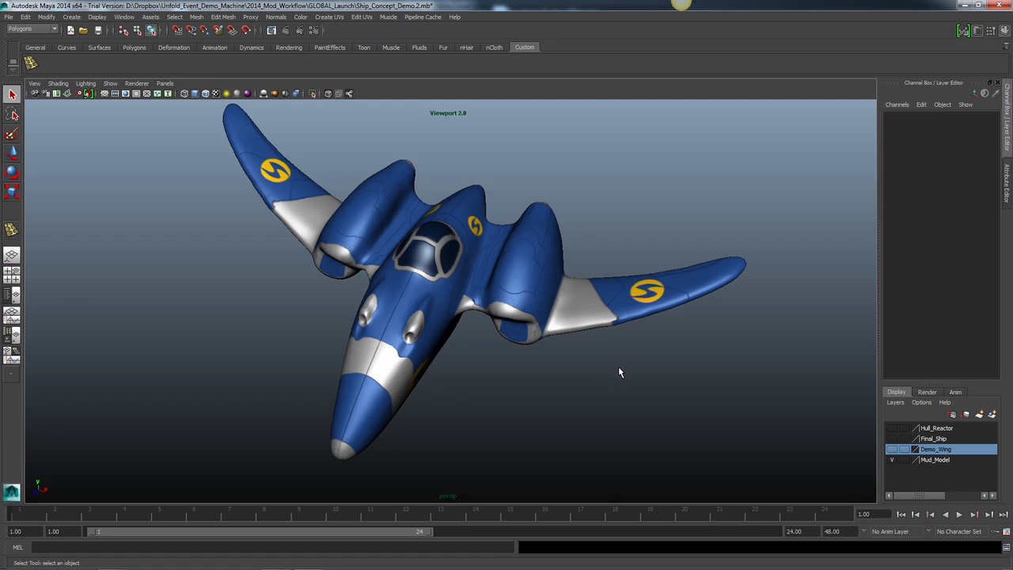
alt+drag(604, 366, 603, 360)
alt+right_drag(603, 360, 611, 360)
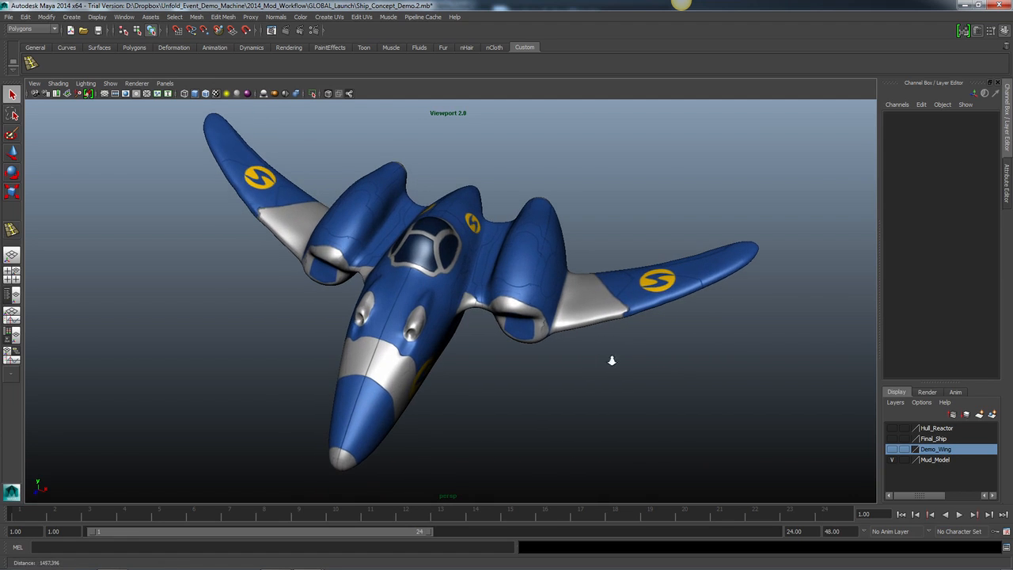
click(655, 302)
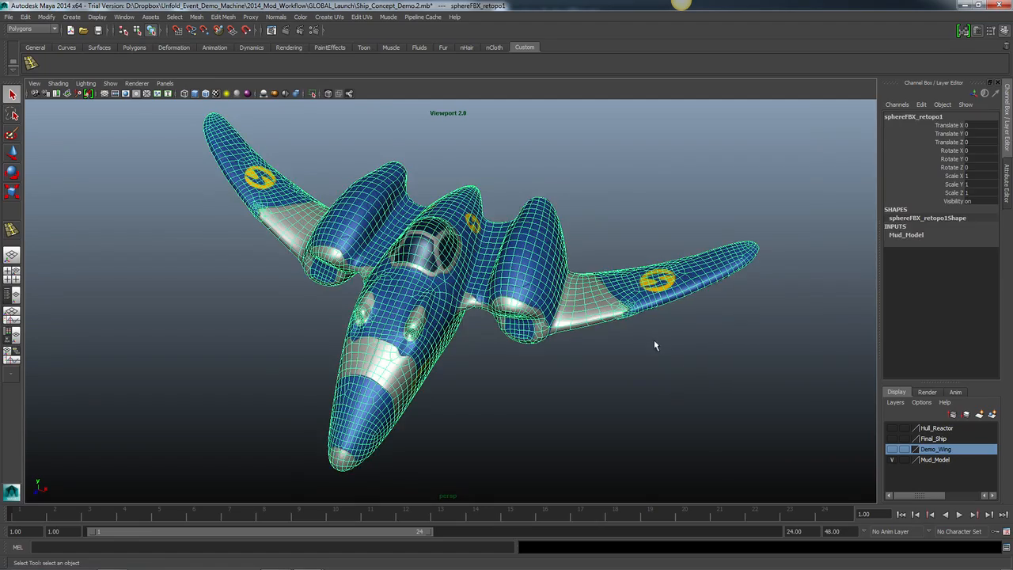
alt+drag(699, 362, 512, 357)
alt+right_drag(512, 356, 688, 346)
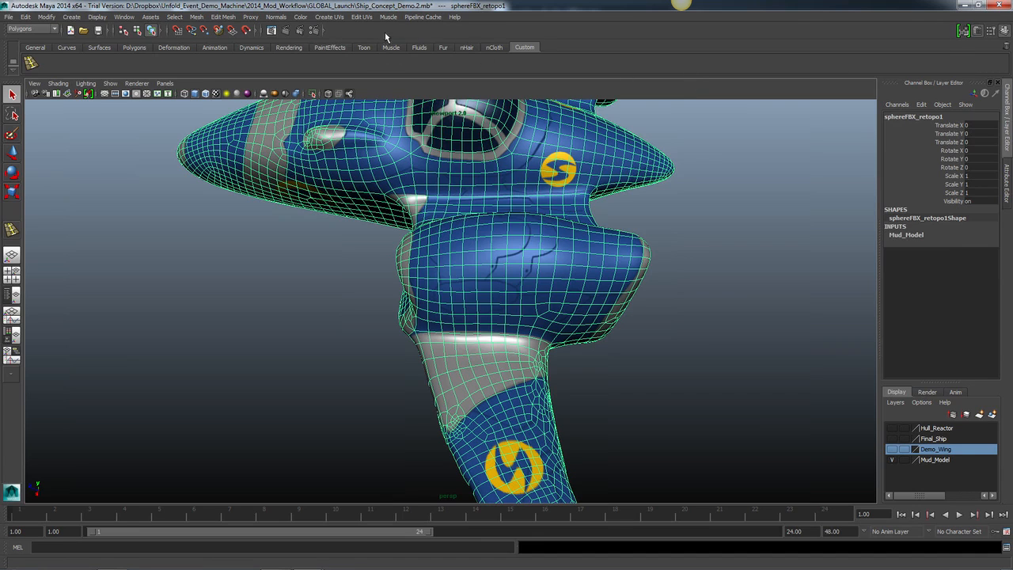
- Open the Modeling Toolkit, clear the ship's selection and set the transform constraint to the other surface sphereFBX_retopo1
click(963, 31)
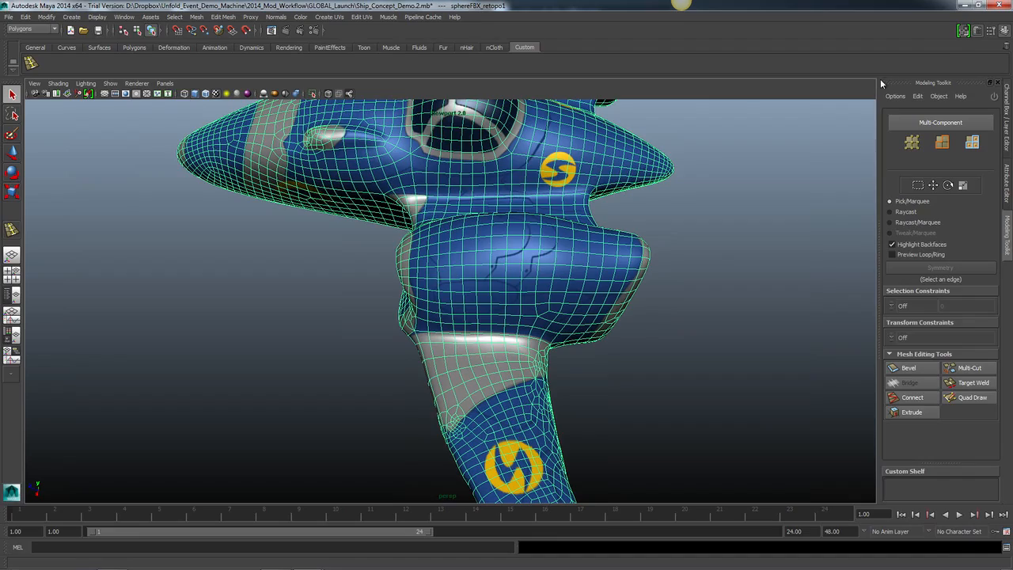
alt+drag(674, 340, 627, 301)
scroll(474, 346, down, 3)
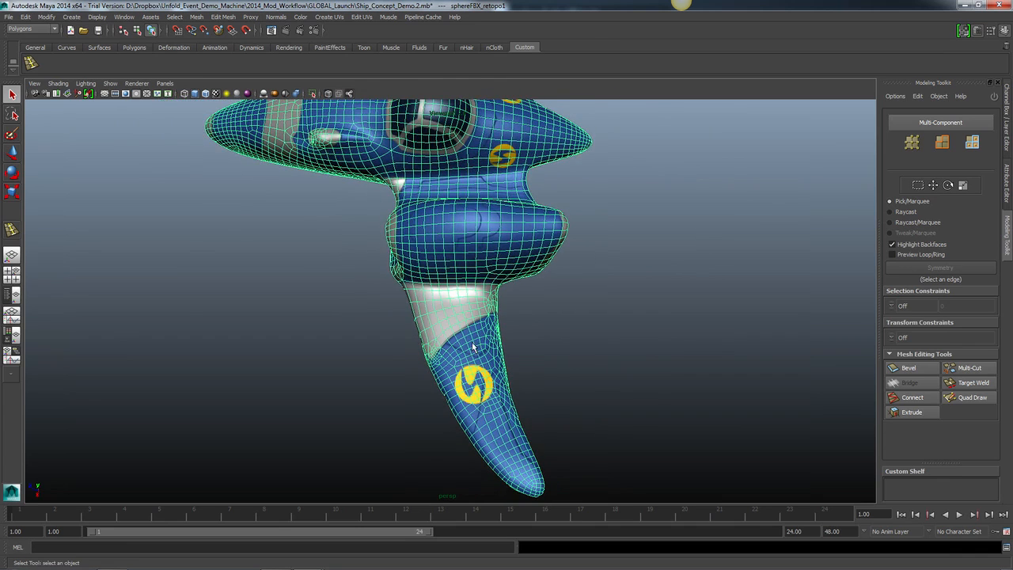
alt+drag(495, 408, 503, 333)
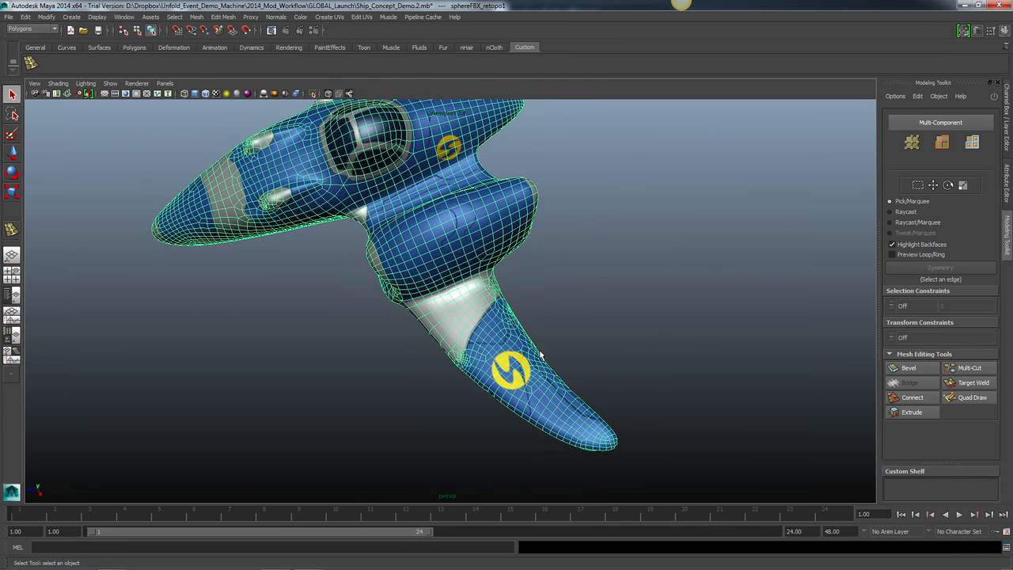
alt+drag(497, 336, 606, 368)
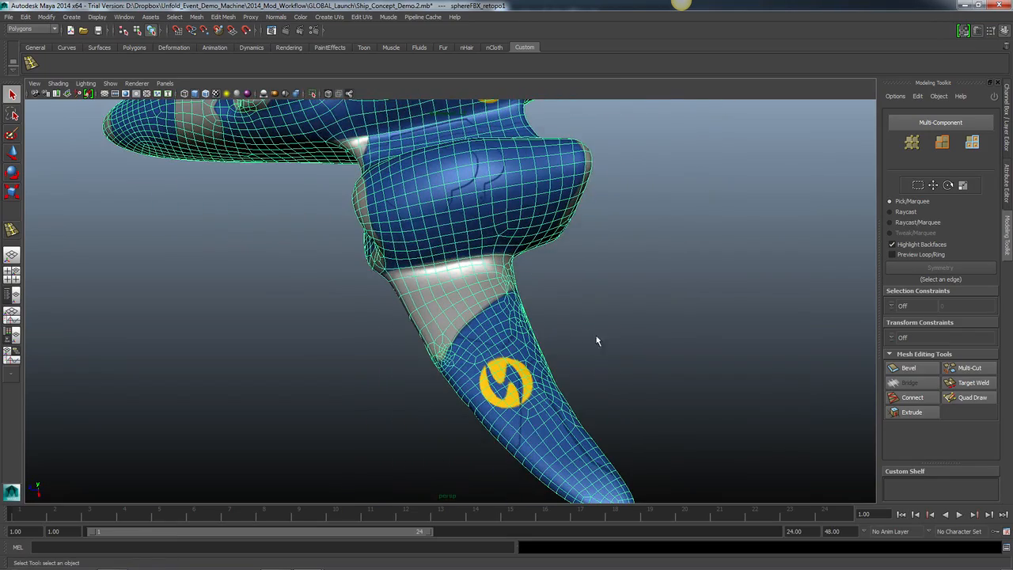
alt+middle_drag(598, 341, 611, 358)
alt+right_drag(612, 349, 660, 355)
alt+middle_drag(644, 350, 644, 370)
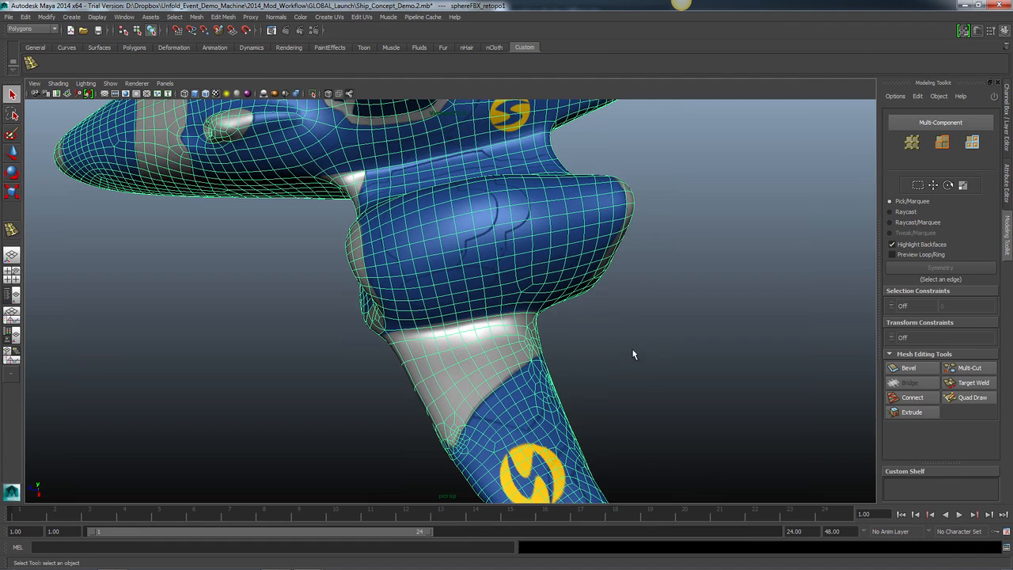
click(631, 351)
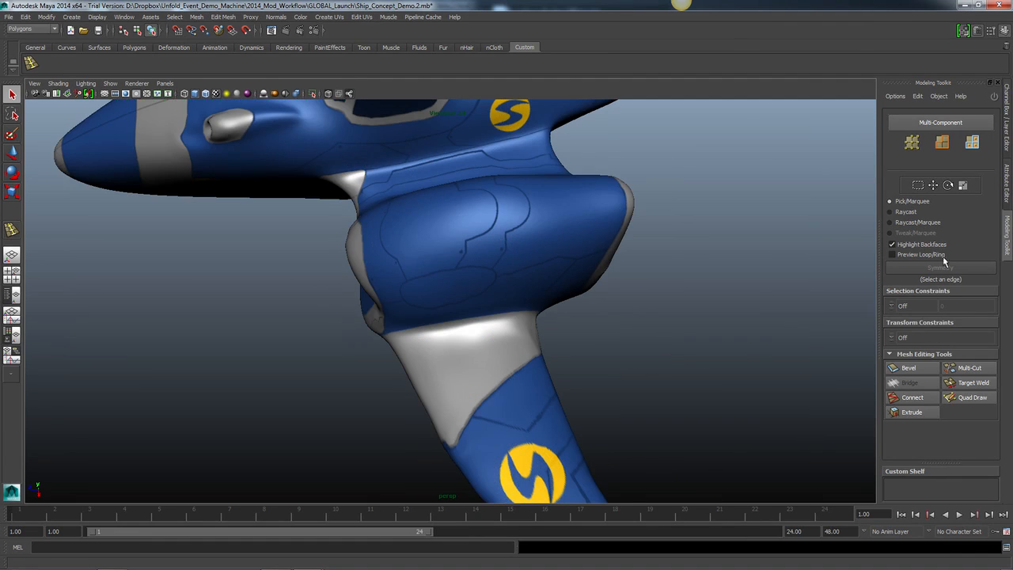
click(900, 337)
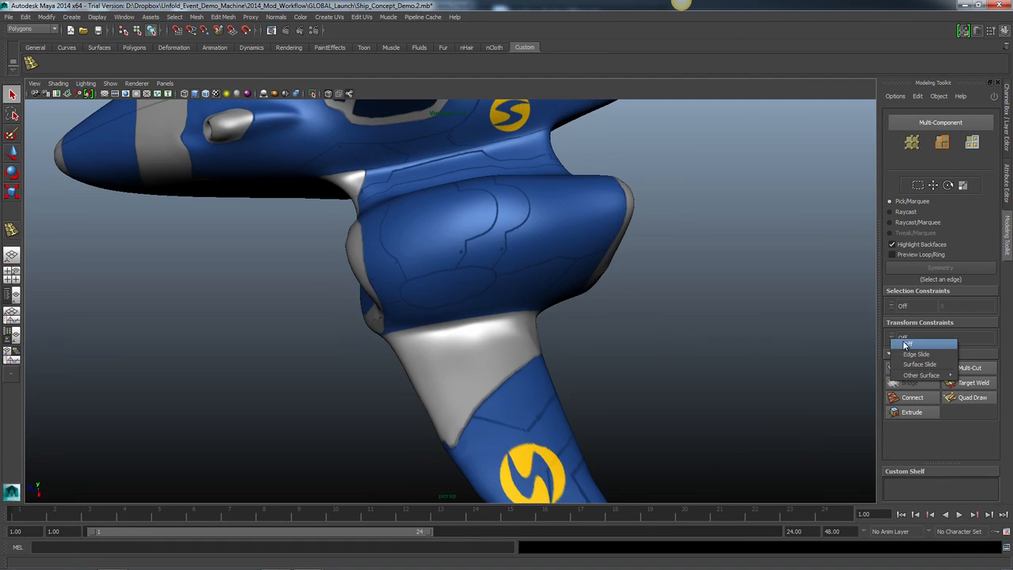
mouse_move(919, 375)
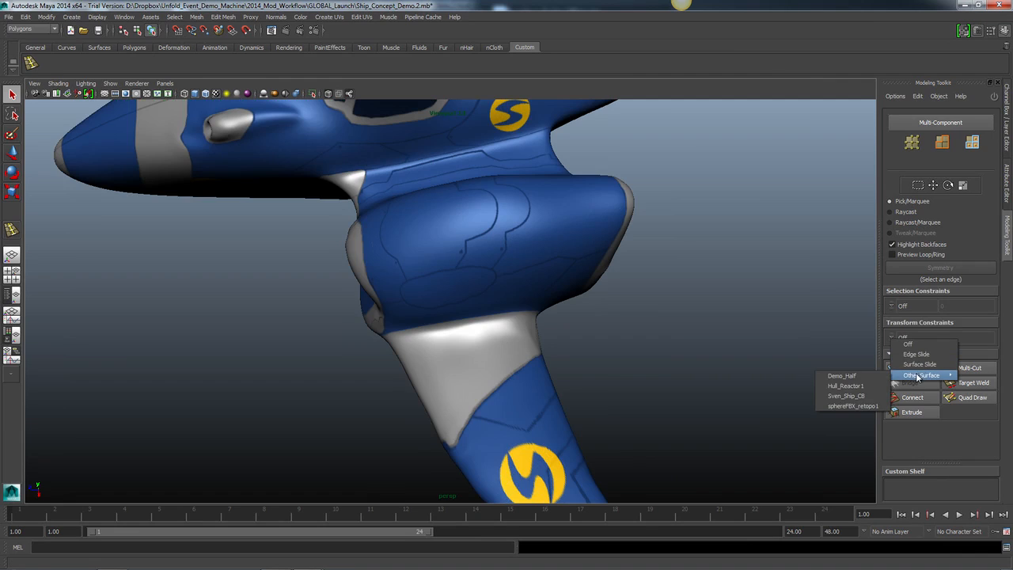
click(853, 406)
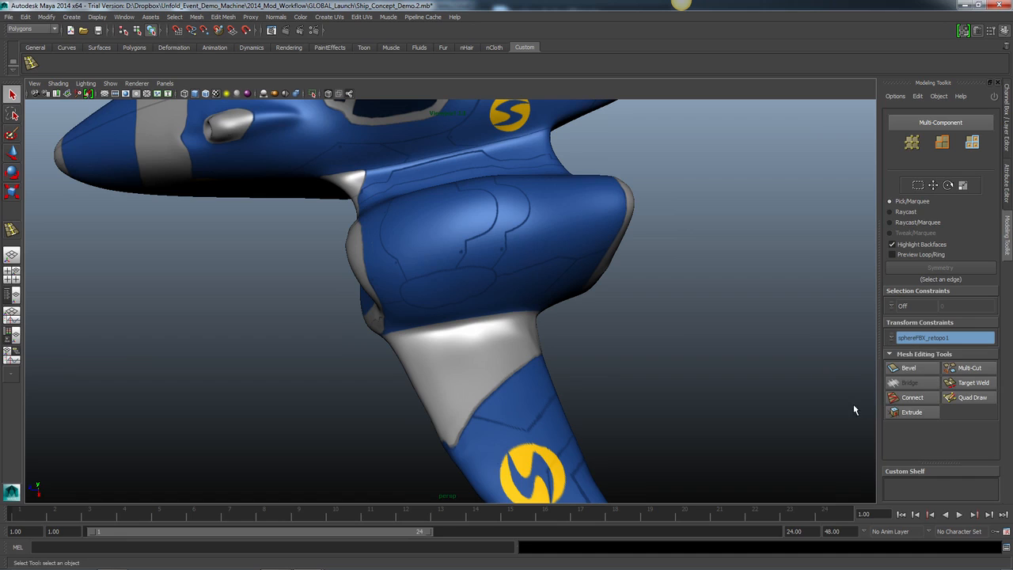
- With Quad Draw and wireframe on shaded enabled, place two rows of points across the white wing root and fill them with quads
click(973, 398)
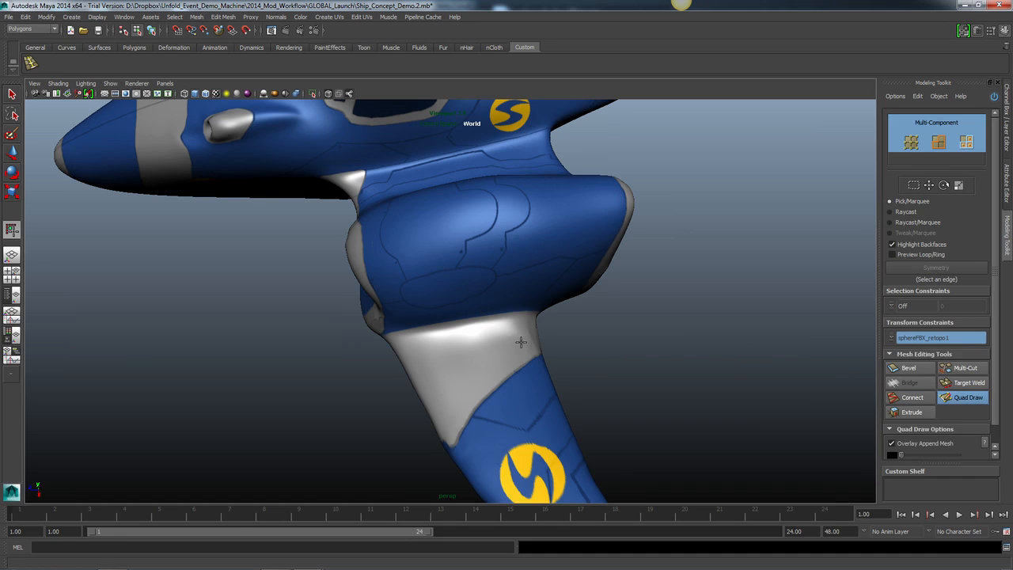
click(215, 94)
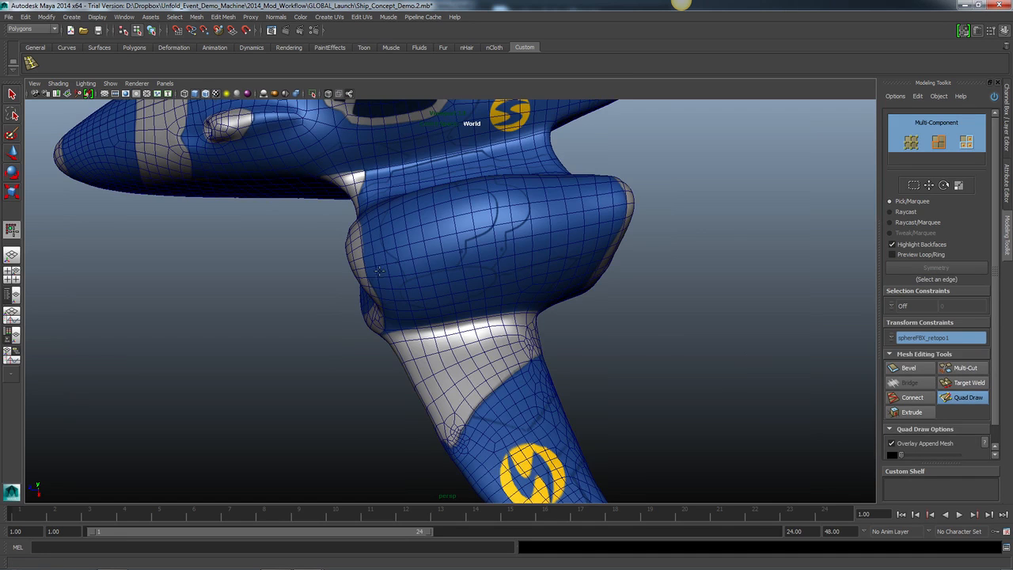
alt+drag(402, 302, 517, 298)
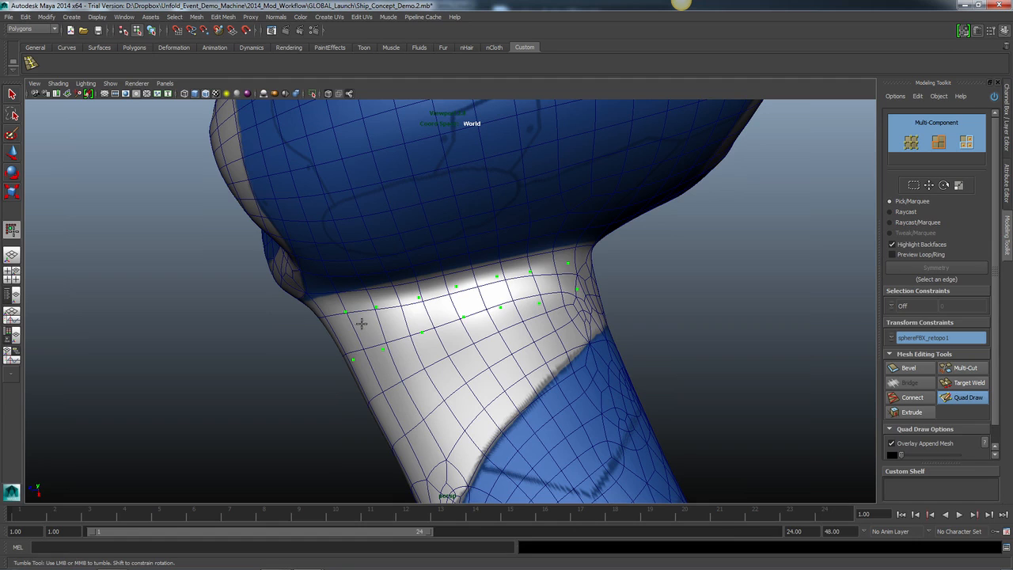
shift+click(367, 327)
shift+click(402, 321)
shift+click(440, 311)
shift+click(477, 297)
shift+click(515, 290)
shift+click(552, 285)
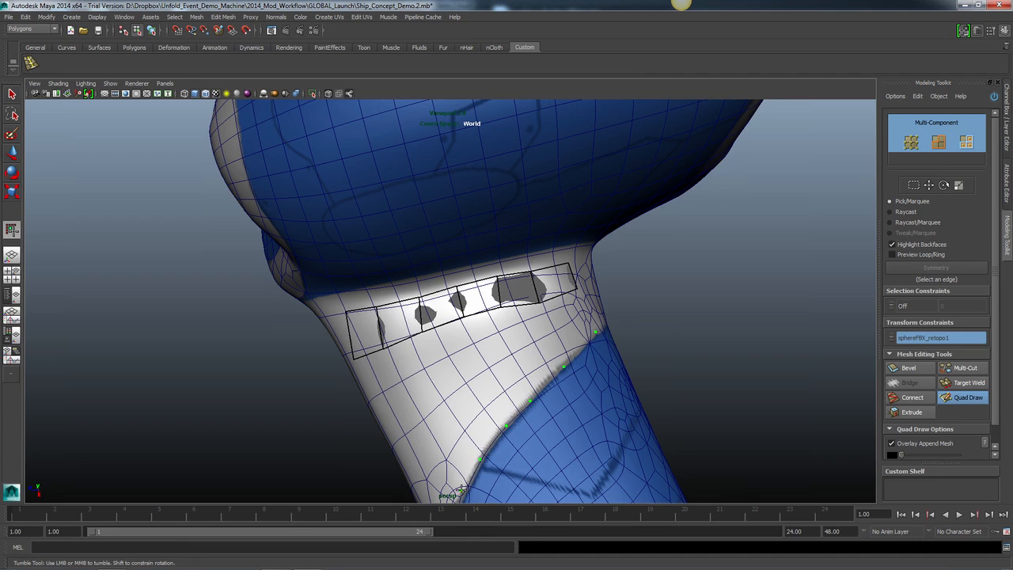
- Fill the area between the quad strip and the points along the blue paint edge with quads, undoing the misplaced one
alt+middle_drag(464, 443, 491, 357)
alt+right_drag(491, 357, 480, 387)
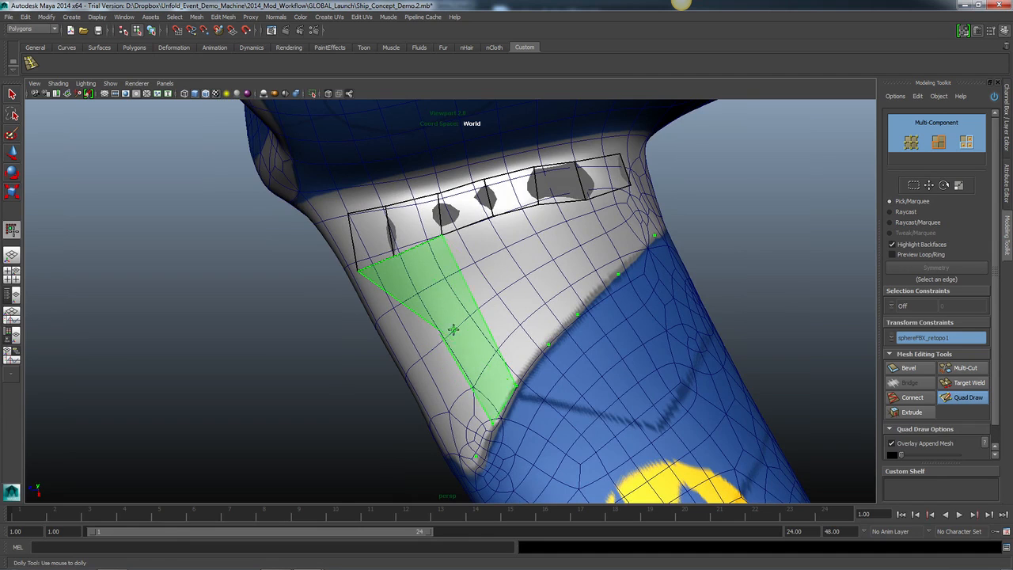
alt+drag(704, 219, 591, 369)
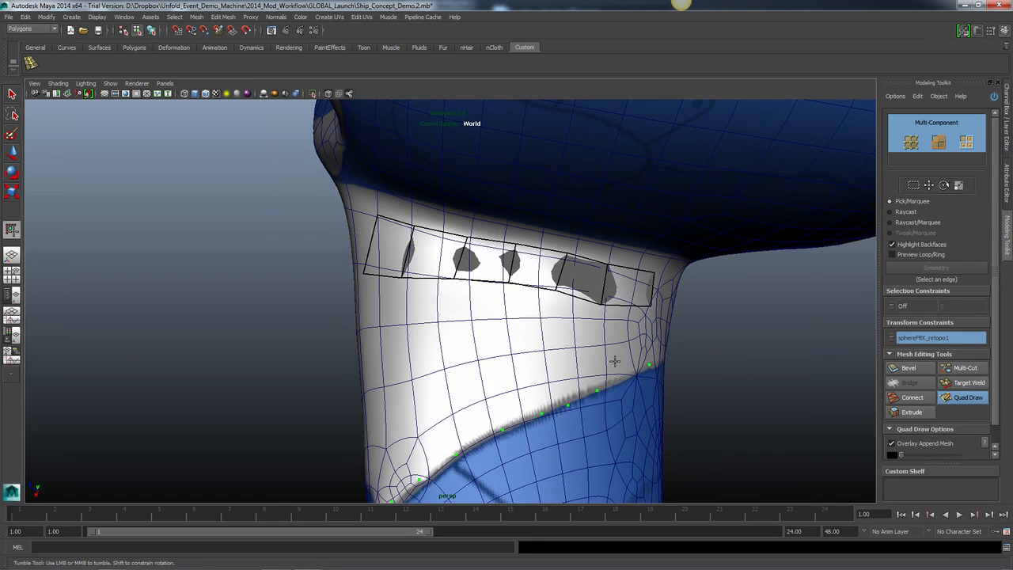
shift+click(622, 348)
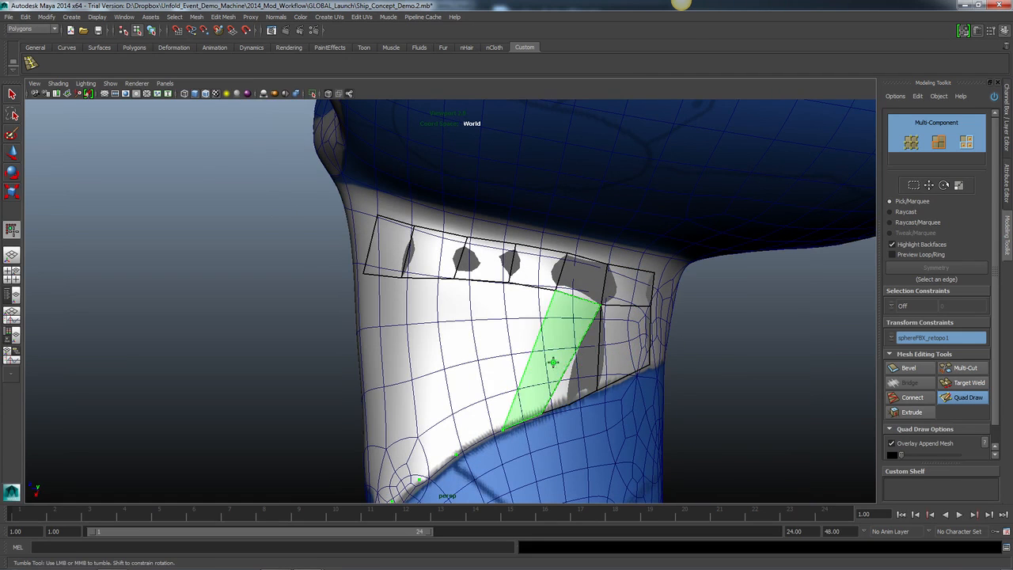
key(ctrl+z)
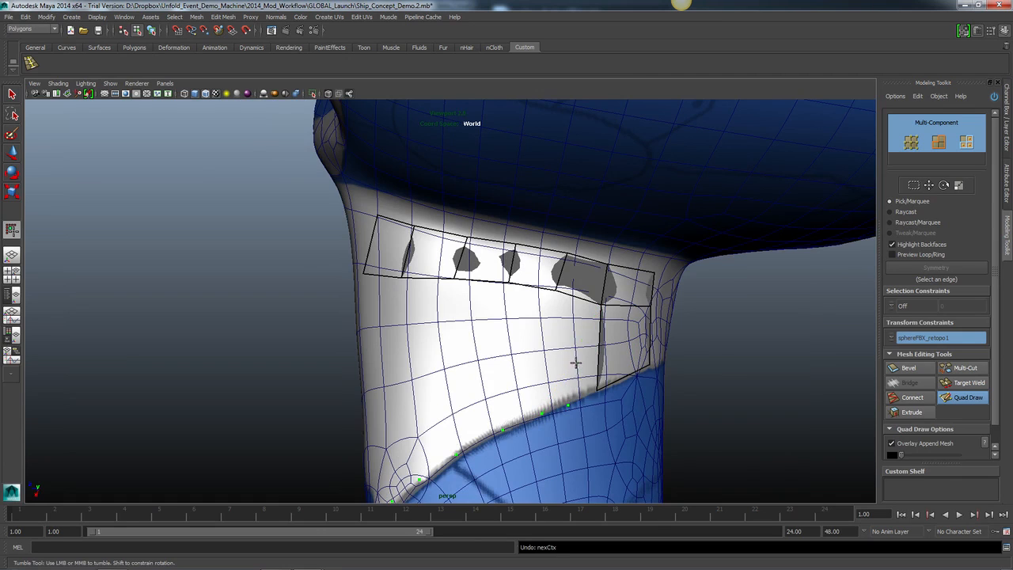
shift+click(578, 348)
shift+click(552, 342)
shift+click(491, 350)
shift+click(445, 361)
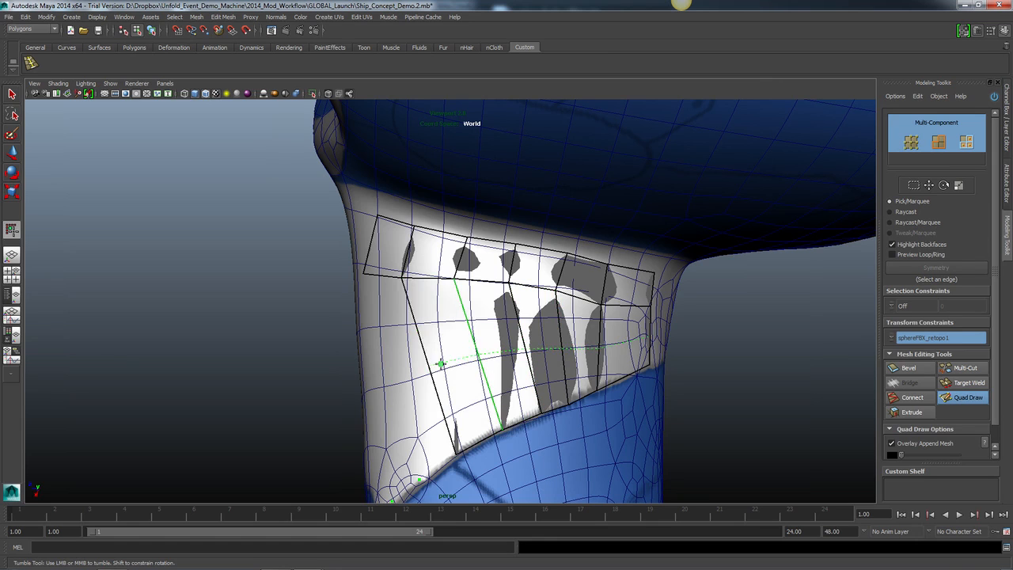
shift+click(388, 400)
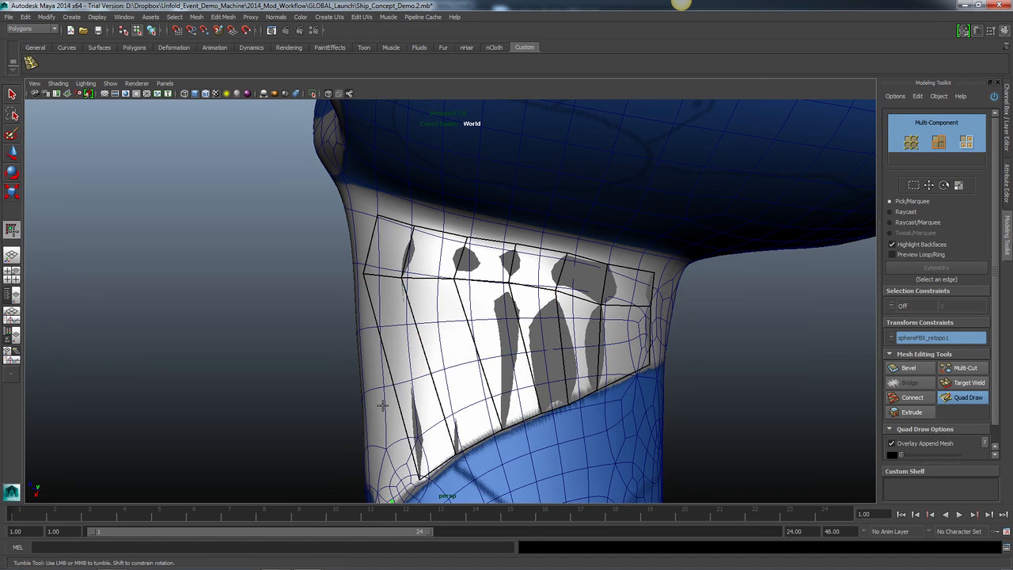
- Insert two edge loops across the long quads on the white wing root and review the new patch
alt+drag(464, 380, 505, 351)
alt+middle_drag(507, 315, 504, 358)
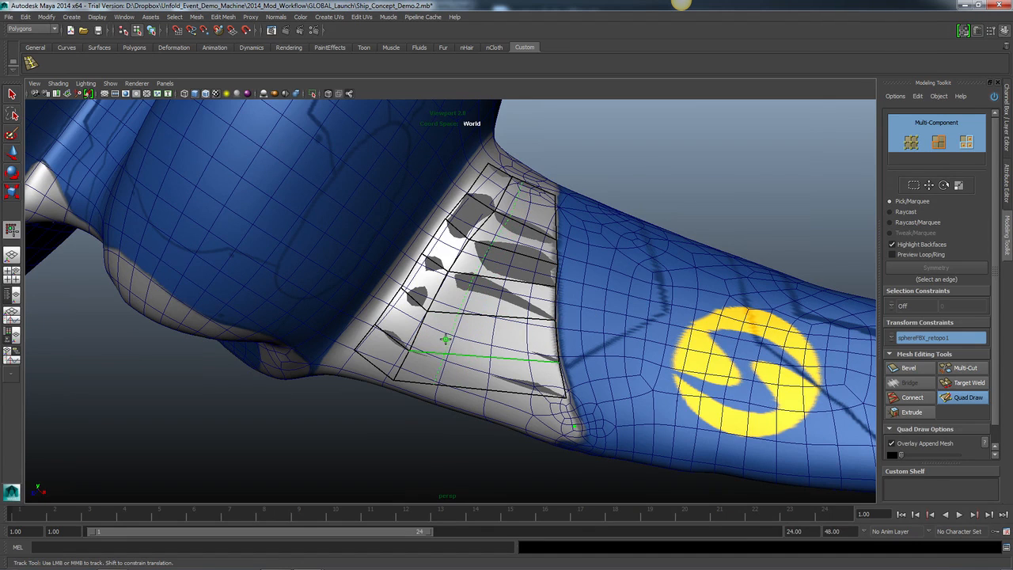
ctrl+click(448, 340)
ctrl+click(490, 341)
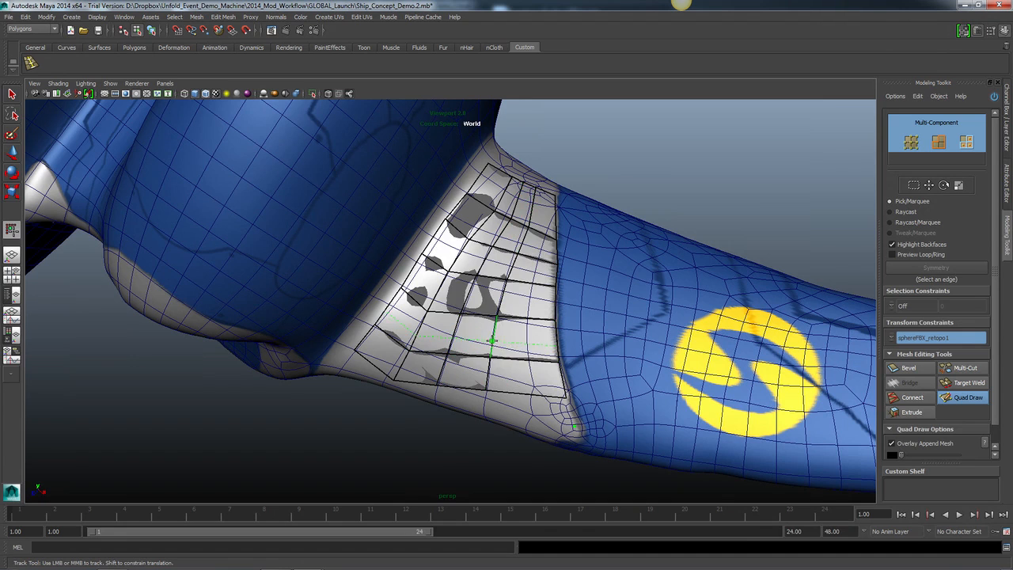
alt+drag(525, 346, 458, 377)
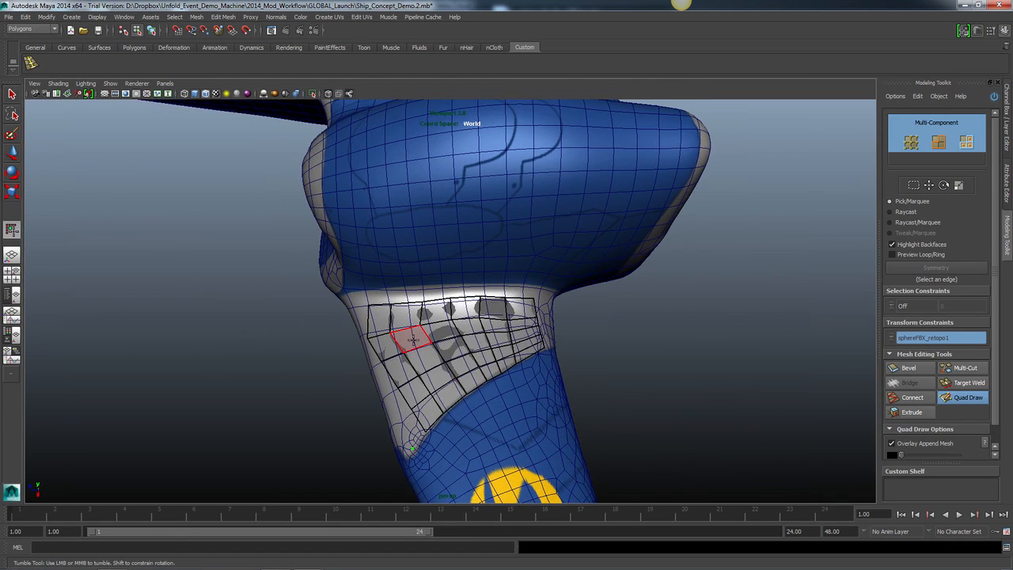
alt+drag(431, 348, 525, 351)
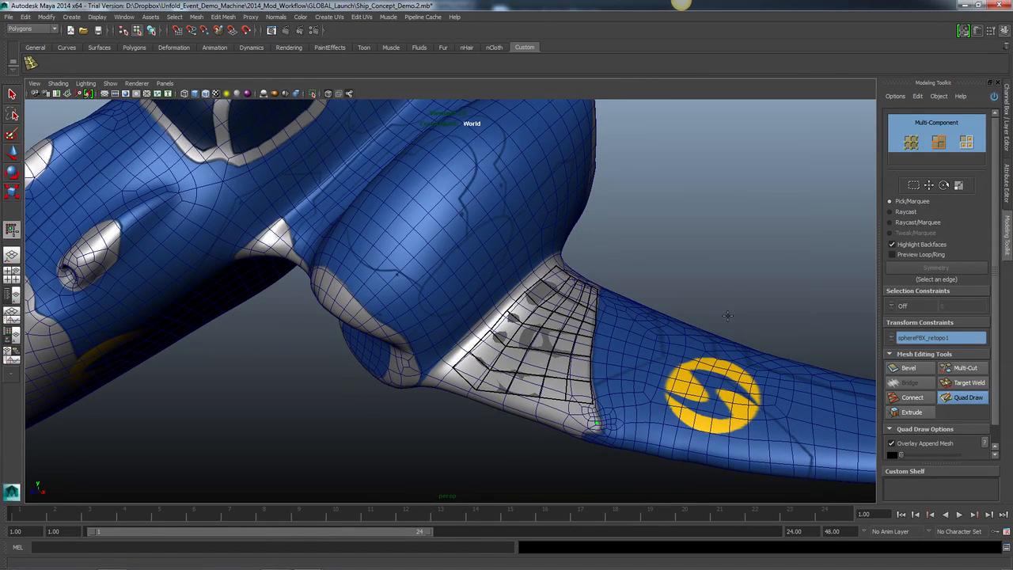
alt+drag(700, 333, 674, 327)
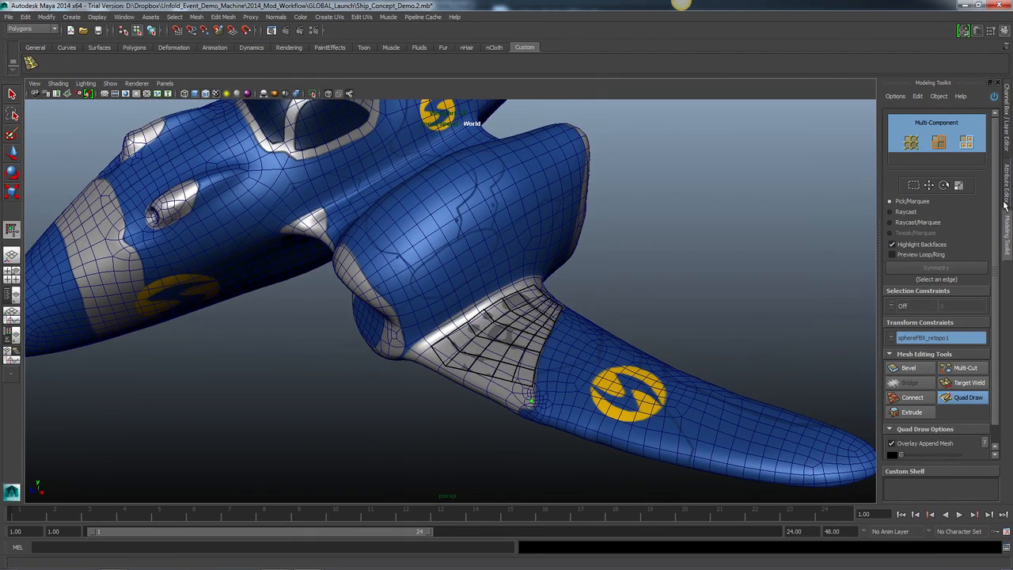
- Show the Demo_Wing layer in place of the Mud_Model layer and exit Quad Draw
click(1006, 131)
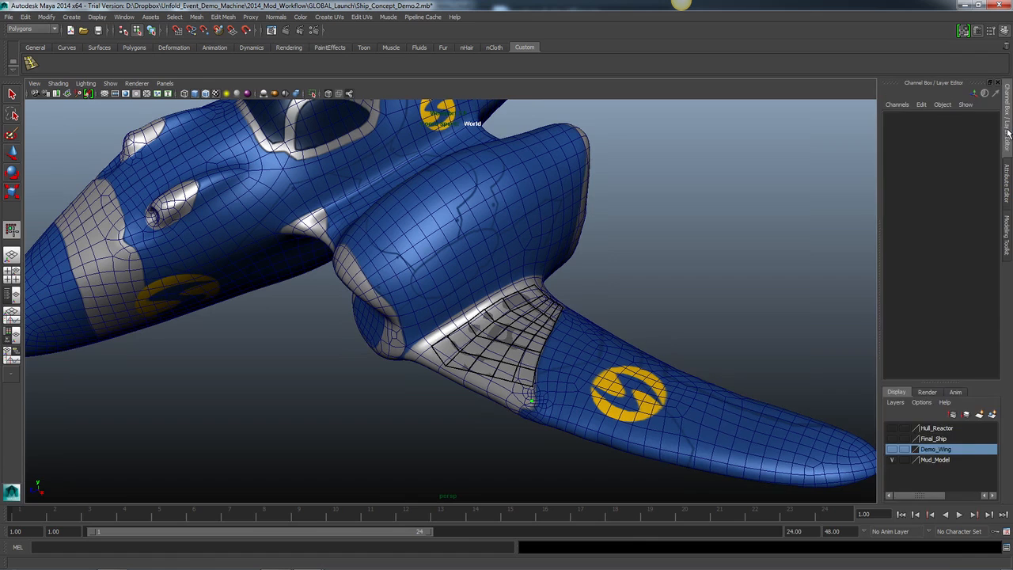
click(896, 449)
click(892, 438)
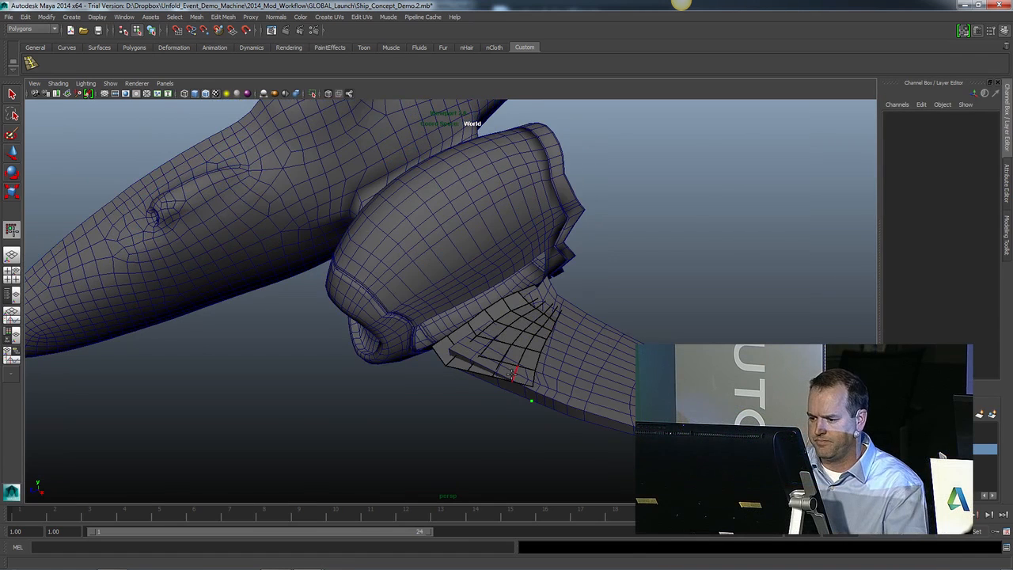
click(13, 96)
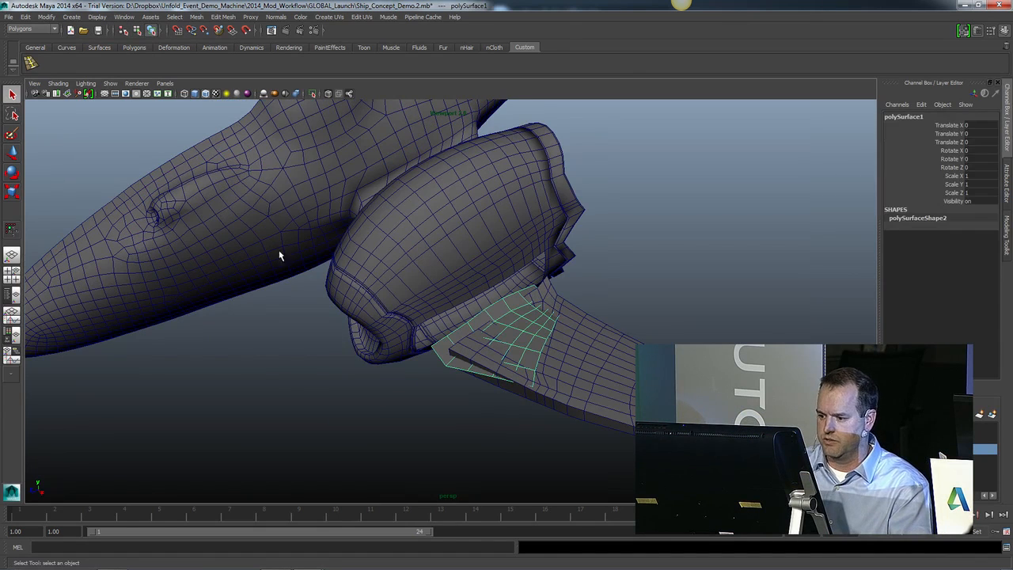
- Deselect the quad patch and select the half-ship mesh Demo_Half by its wing
click(379, 314)
alt+drag(567, 357, 551, 342)
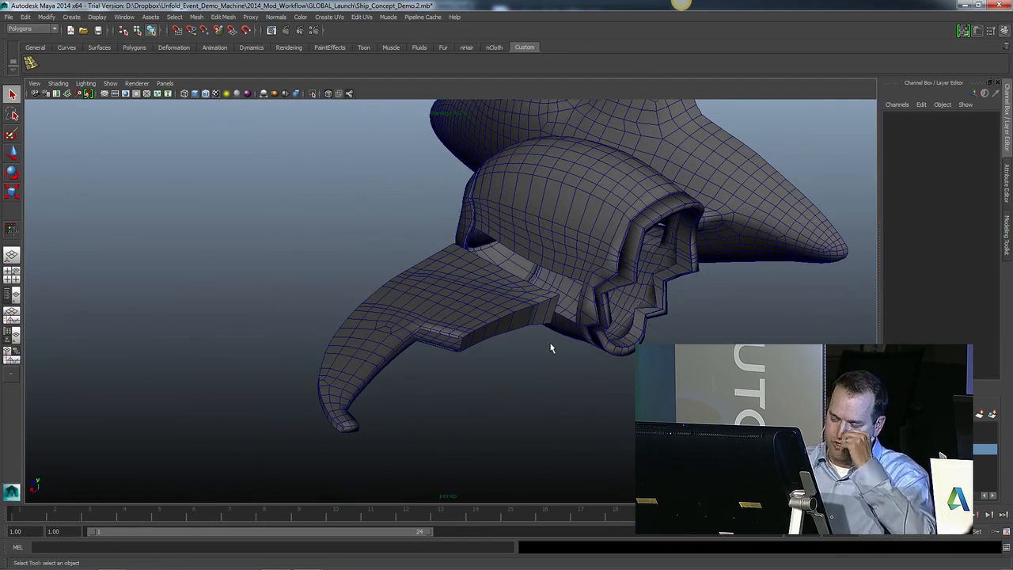
alt+right_drag(439, 357, 493, 337)
click(493, 337)
alt+drag(496, 338, 506, 389)
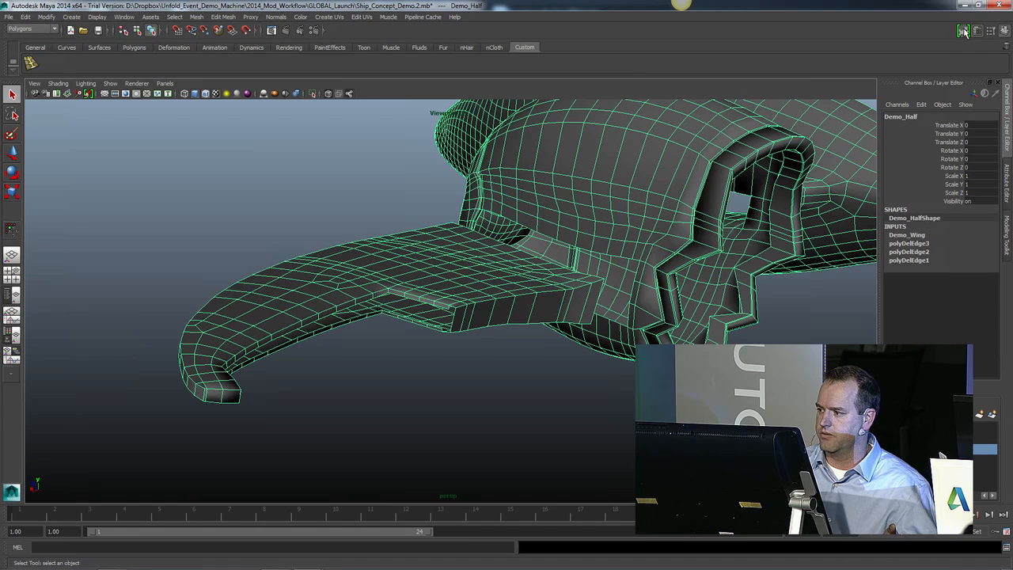
- Turn the Modeling Toolkit transform constraint off and start Quad Draw on Demo_Half, accepting the deletion of its history
click(1008, 236)
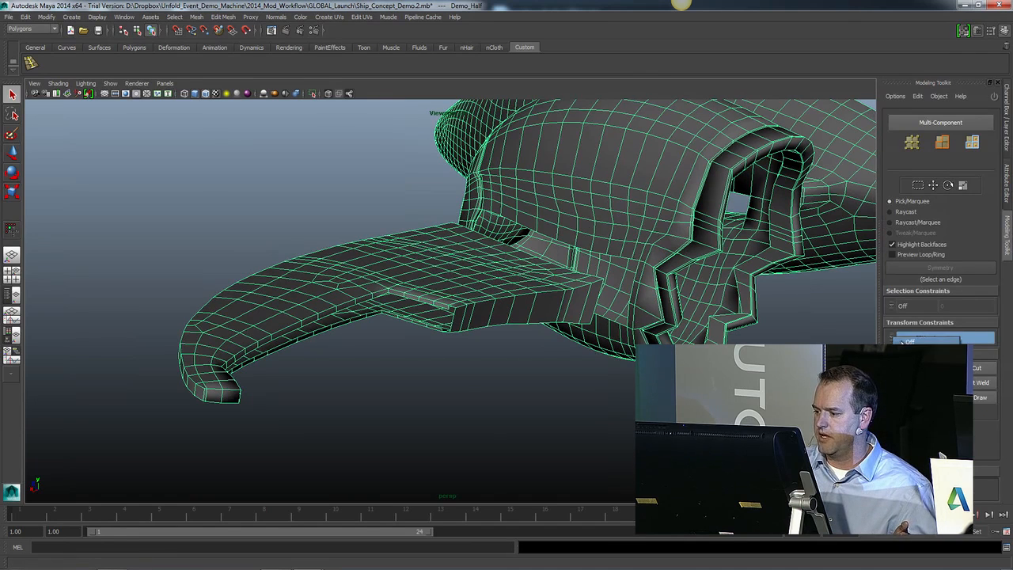
click(898, 340)
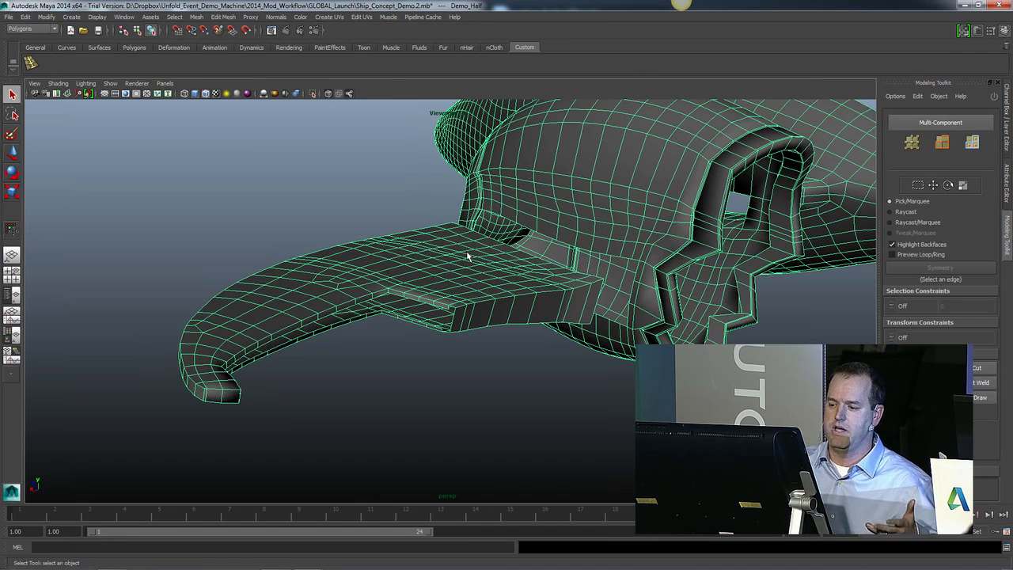
click(982, 397)
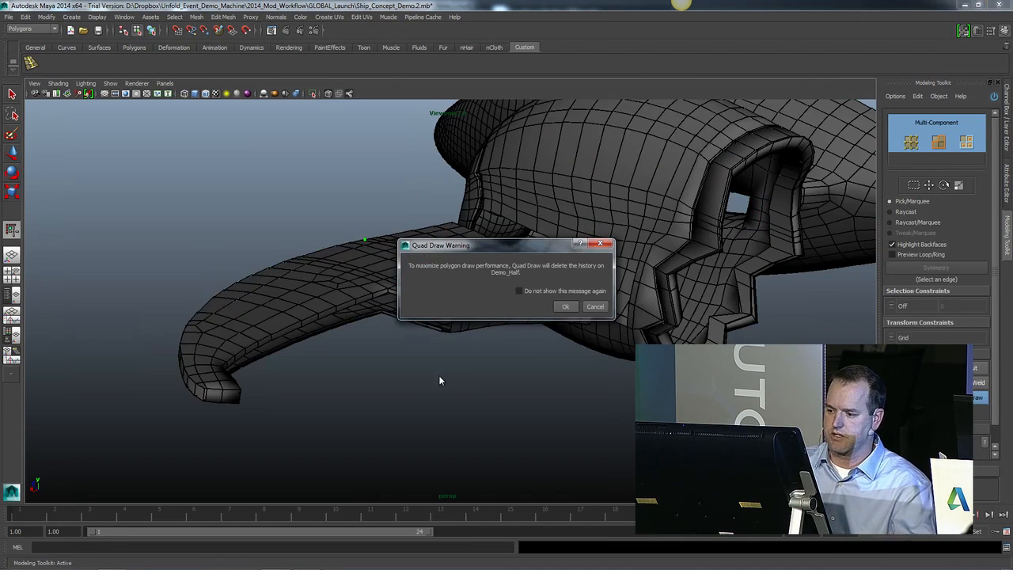
click(570, 310)
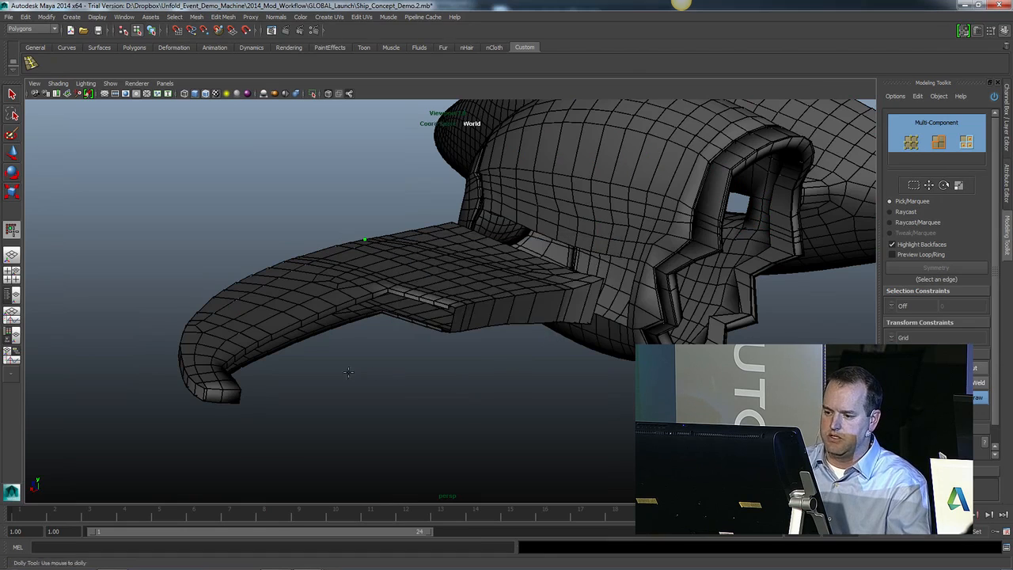
- Fill the open gap between the wing's upper and lower surfaces along the rear edge with quads, working from the notch toward the tip
alt+right_drag(348, 369, 431, 316)
alt+drag(403, 257, 477, 274)
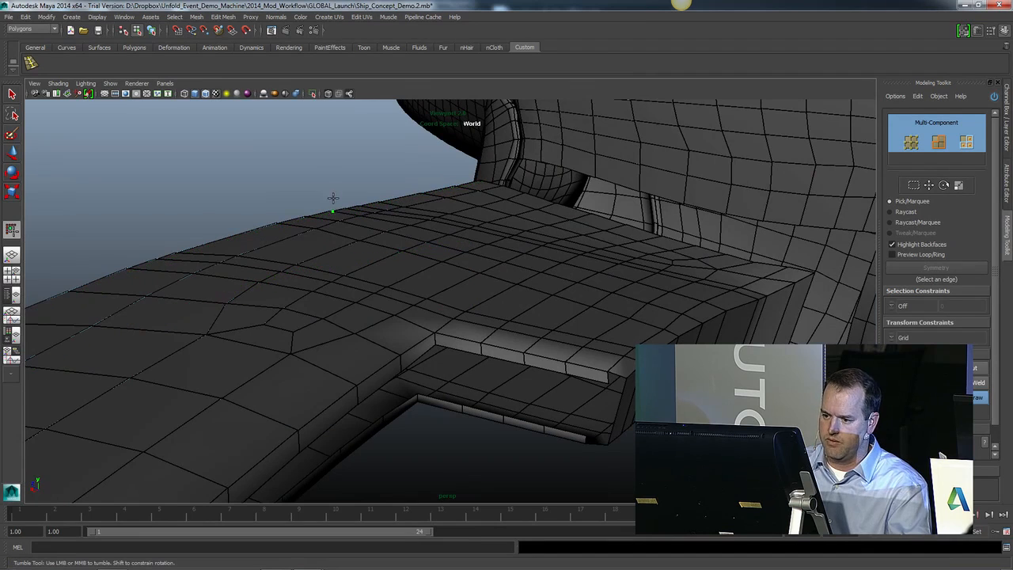
scroll(993, 447, down, 1)
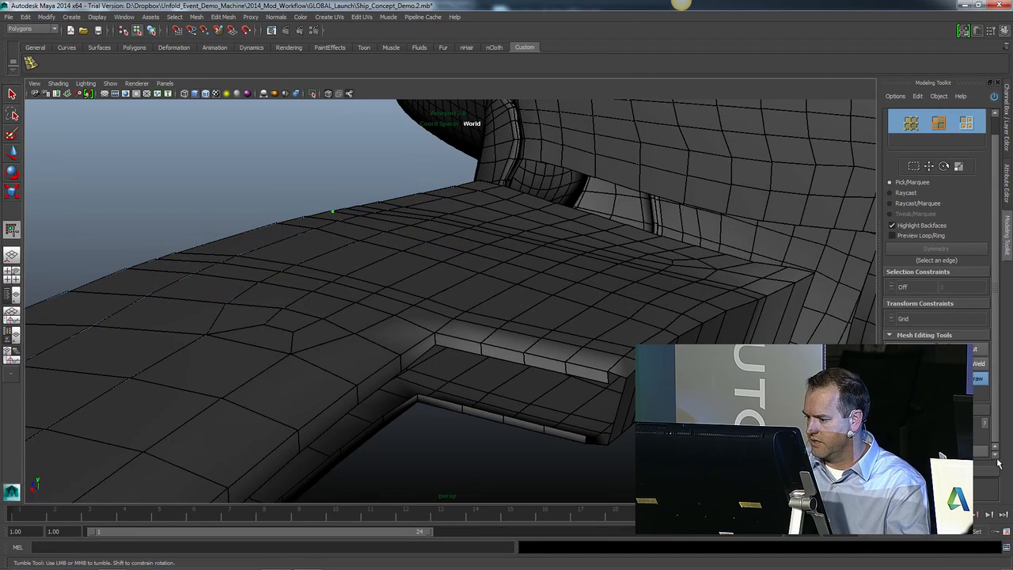
alt+drag(447, 396, 467, 367)
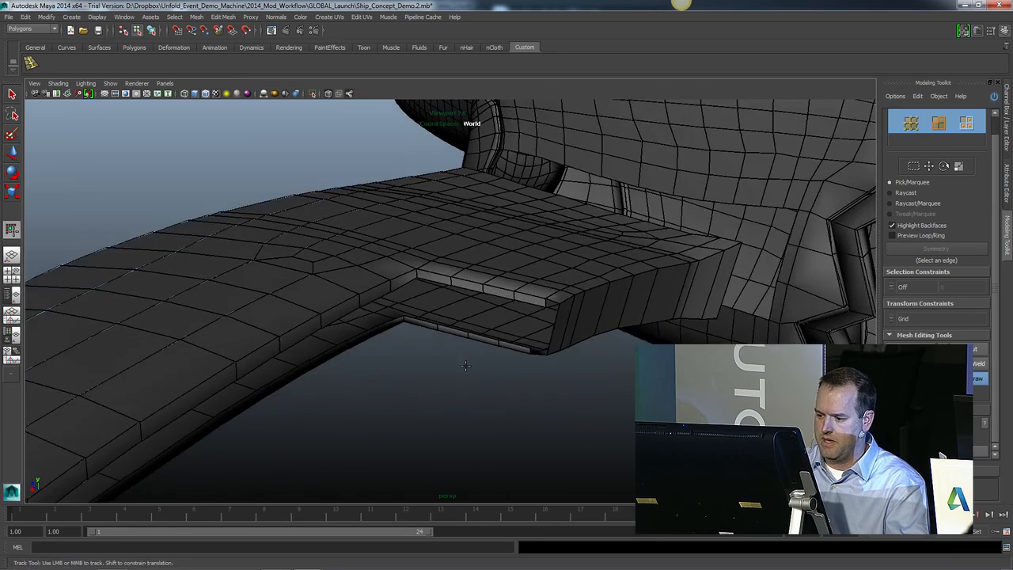
alt+right_drag(468, 367, 584, 330)
alt+middle_drag(584, 329, 562, 327)
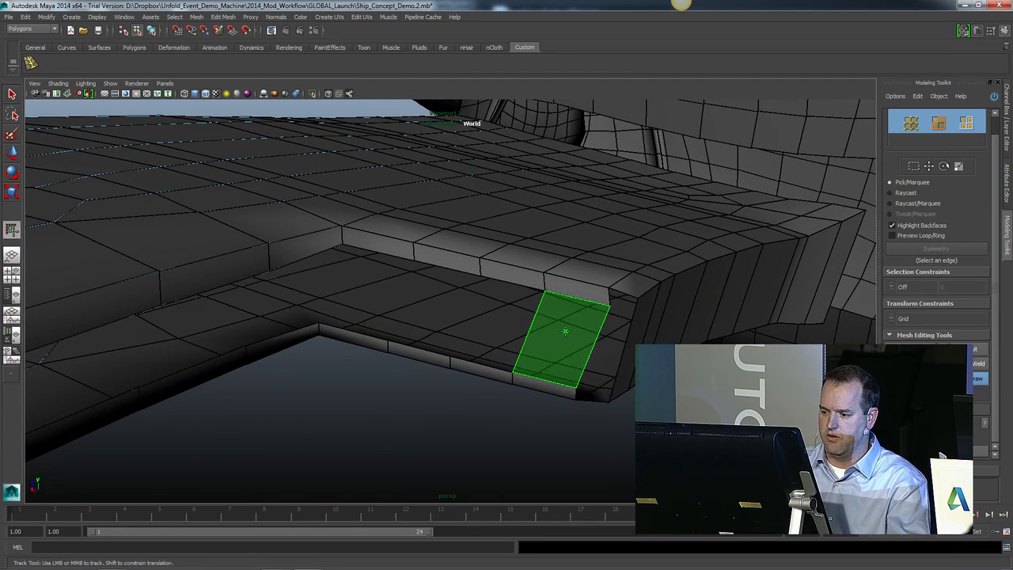
shift+click(565, 332)
shift+click(502, 302)
shift+click(468, 295)
shift+click(368, 300)
shift+click(214, 296)
mouse_move(215, 296)
alt+mouse_down()
mouse_move(250, 360)
mouse_move(281, 354)
alt+mouse_up()
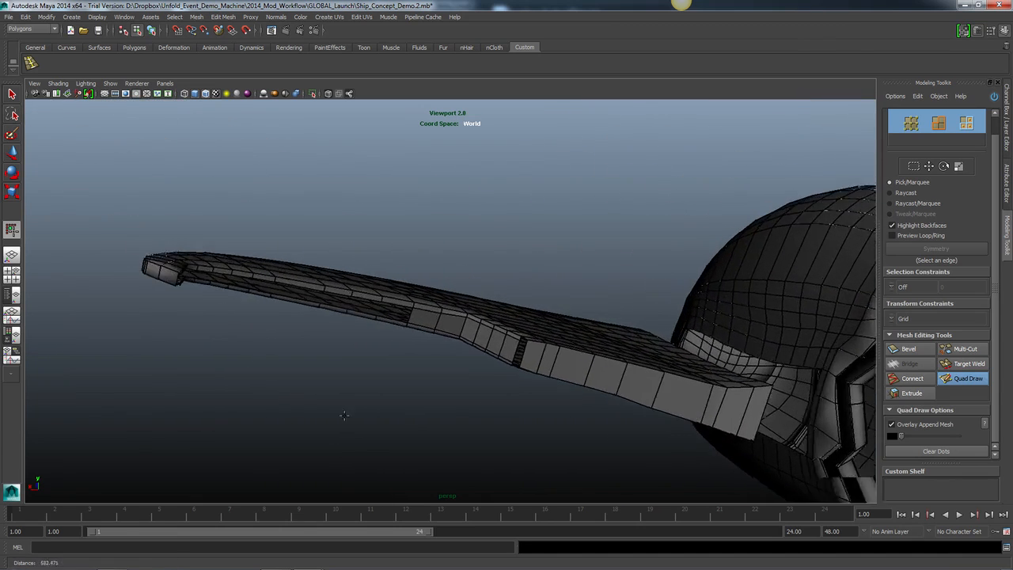
alt+right_drag(281, 354, 356, 340)
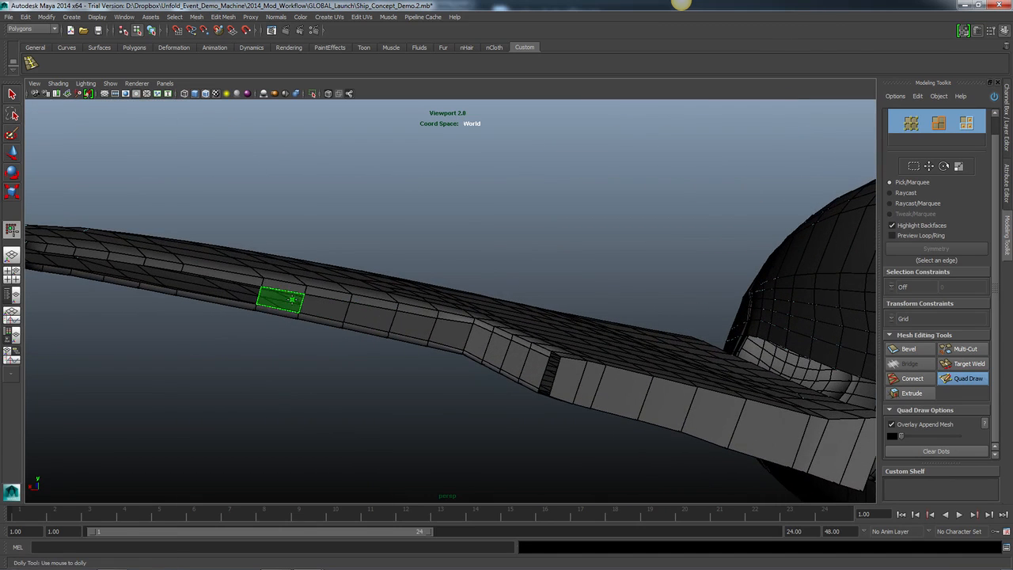
alt+right_drag(330, 382, 304, 378)
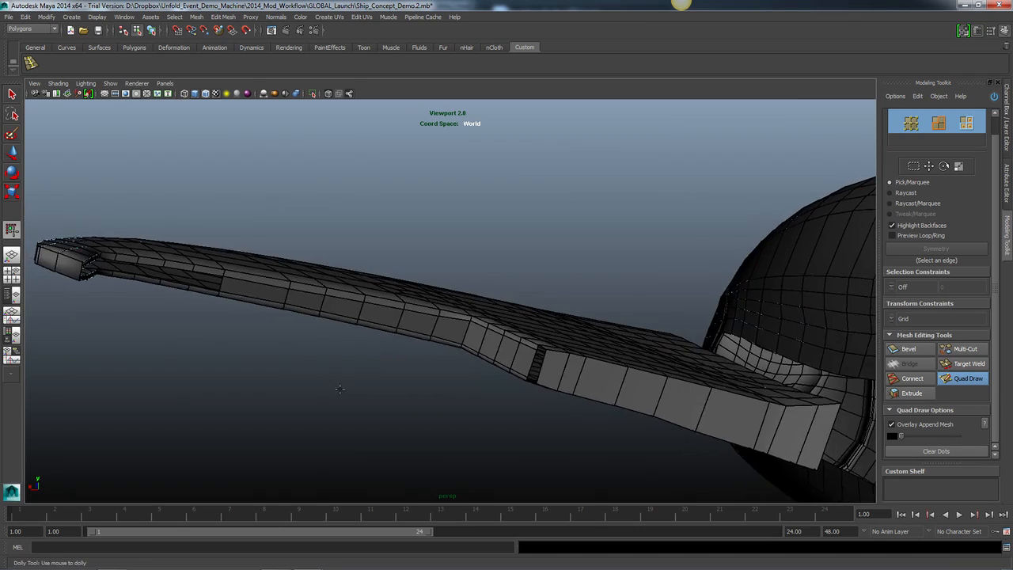
- Inspect the filled rear edge of the wing from several angles, briefly switching to the smooth mesh preview
alt+middle_drag(305, 378, 202, 351)
alt+drag(202, 352, 289, 387)
alt+middle_drag(289, 388, 234, 356)
alt+right_drag(234, 356, 340, 370)
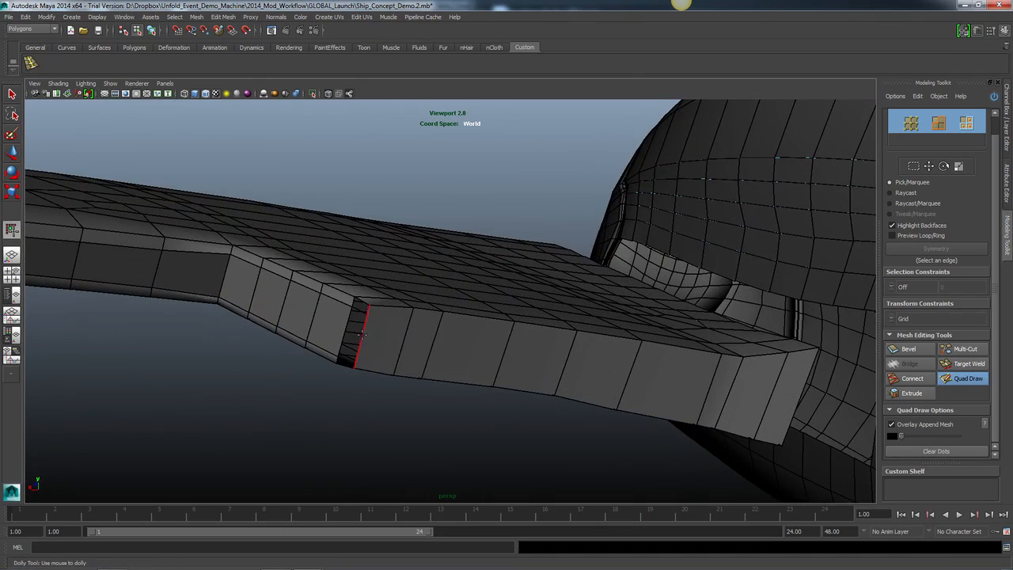
key(3)
key(1)
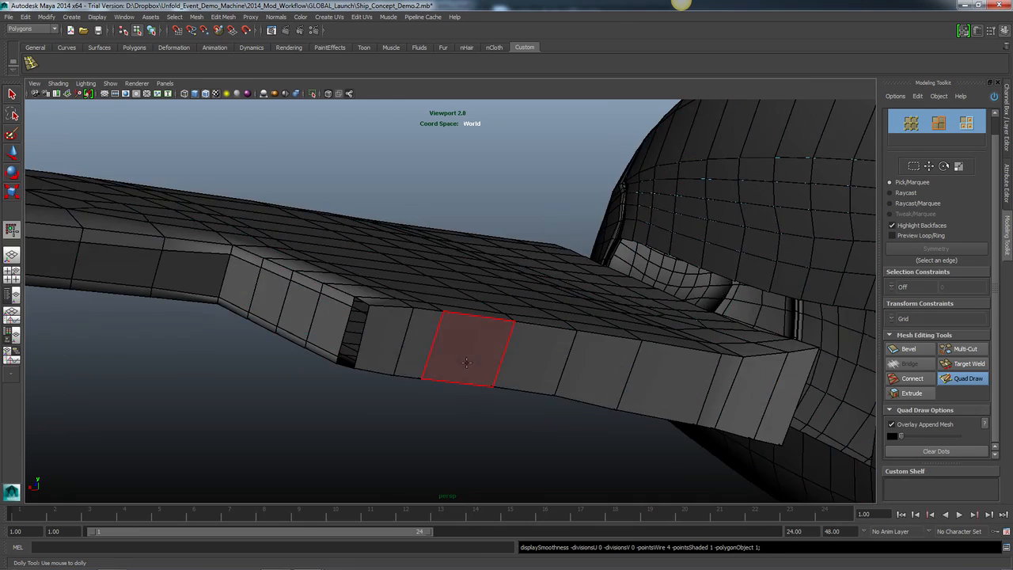
alt+right_drag(386, 341, 344, 347)
alt+drag(344, 346, 427, 376)
alt+middle_drag(427, 376, 355, 361)
alt+drag(355, 361, 428, 350)
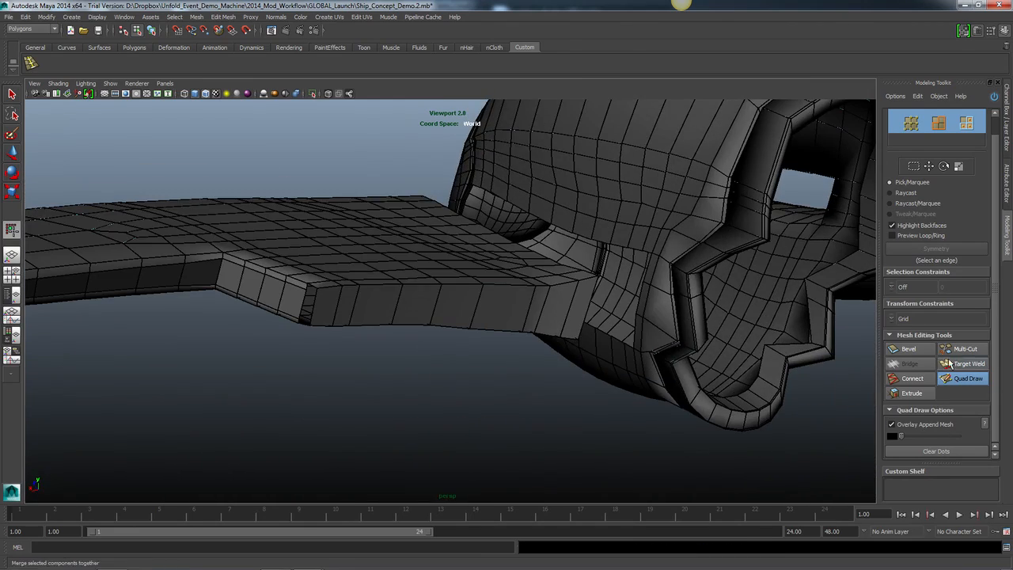
click(910, 350)
scroll(476, 387, up, 2)
scroll(477, 387, up, 2)
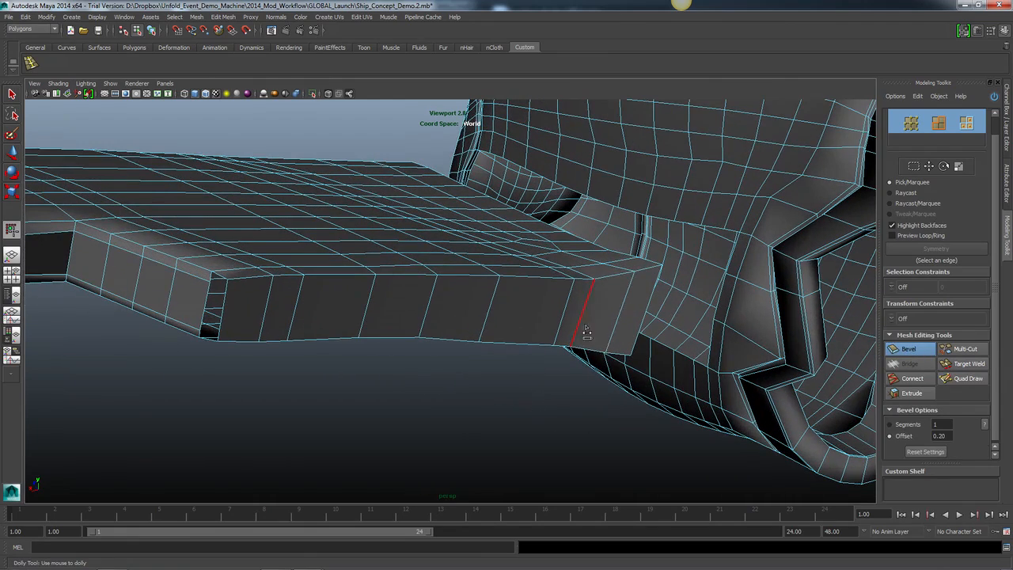
click(936, 124)
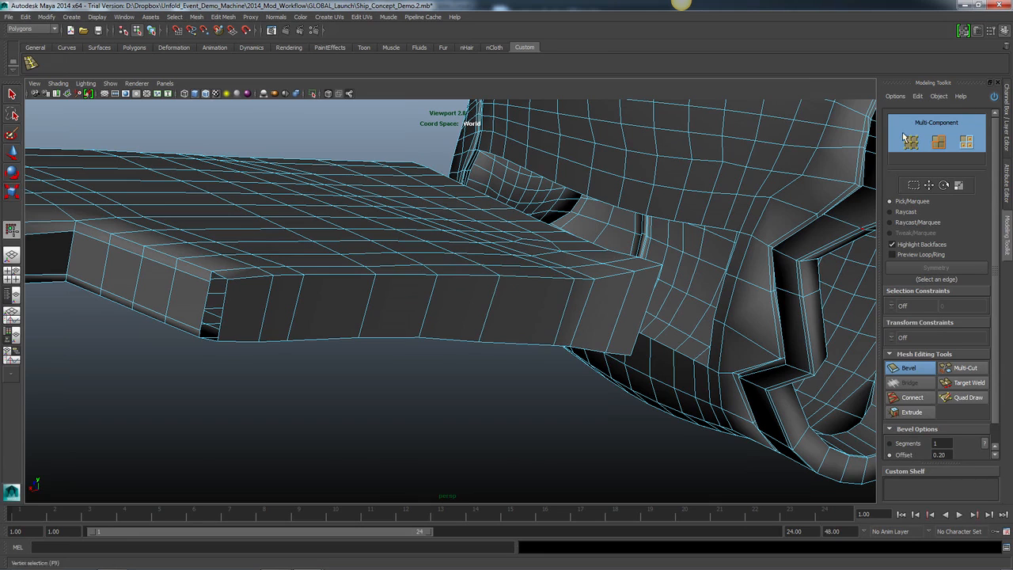
click(536, 276)
click(902, 369)
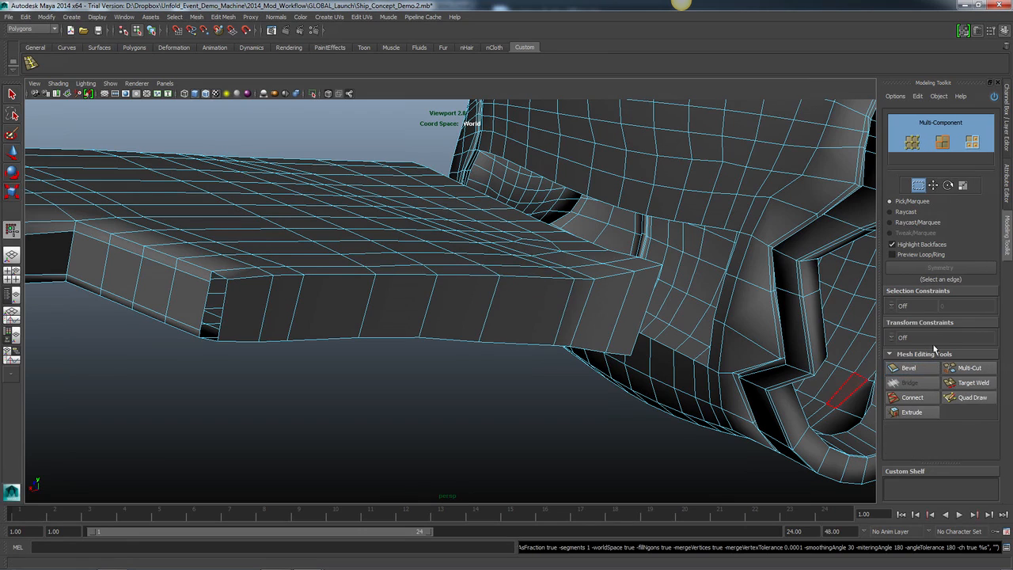
- Select the edge loops along the wing's upper and lower rims, including the lower edge on the front side
double_click(523, 277)
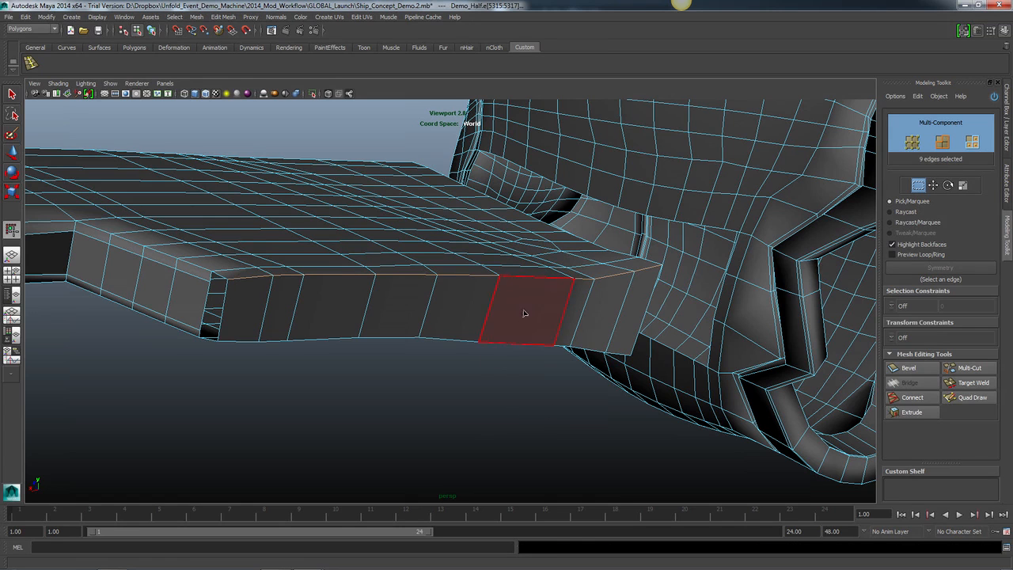
shift+double_click(507, 344)
alt+right_drag(511, 345, 357, 349)
alt+drag(467, 360, 469, 359)
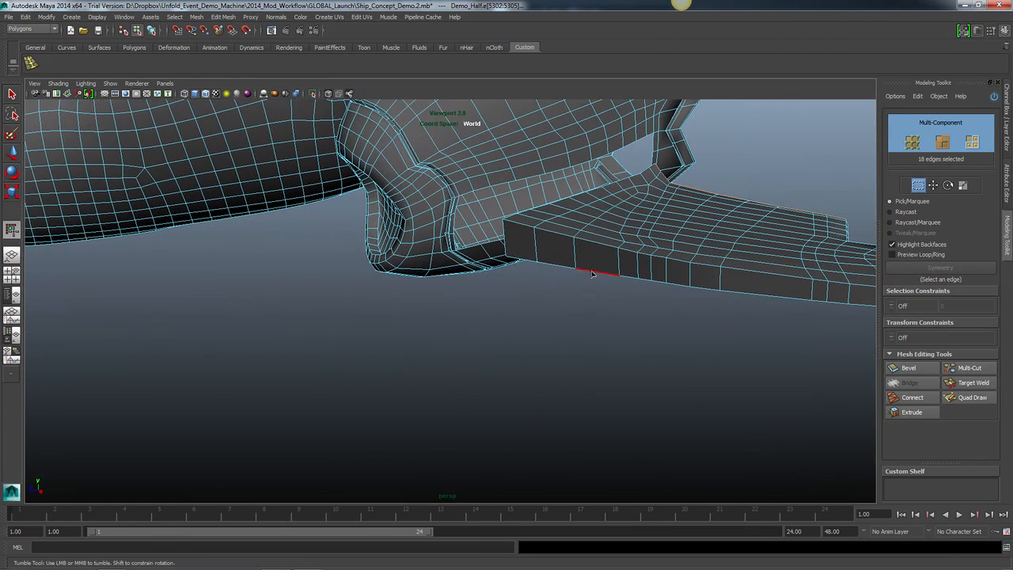
shift+double_click(604, 272)
alt+drag(615, 309, 356, 309)
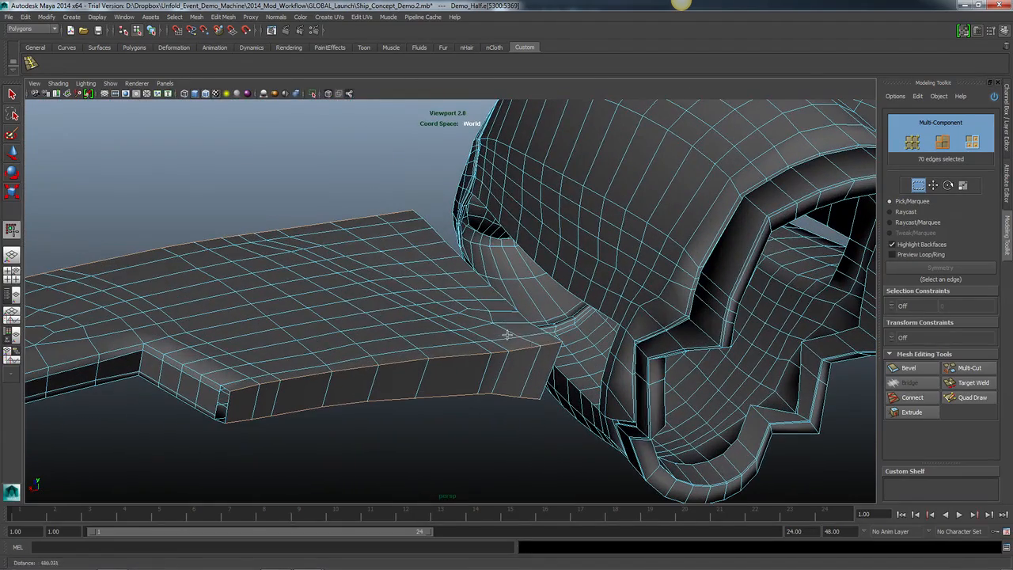
- Bevel the selected wing rim edges with an offset of 1.00 and check the result on the rear edge
click(908, 369)
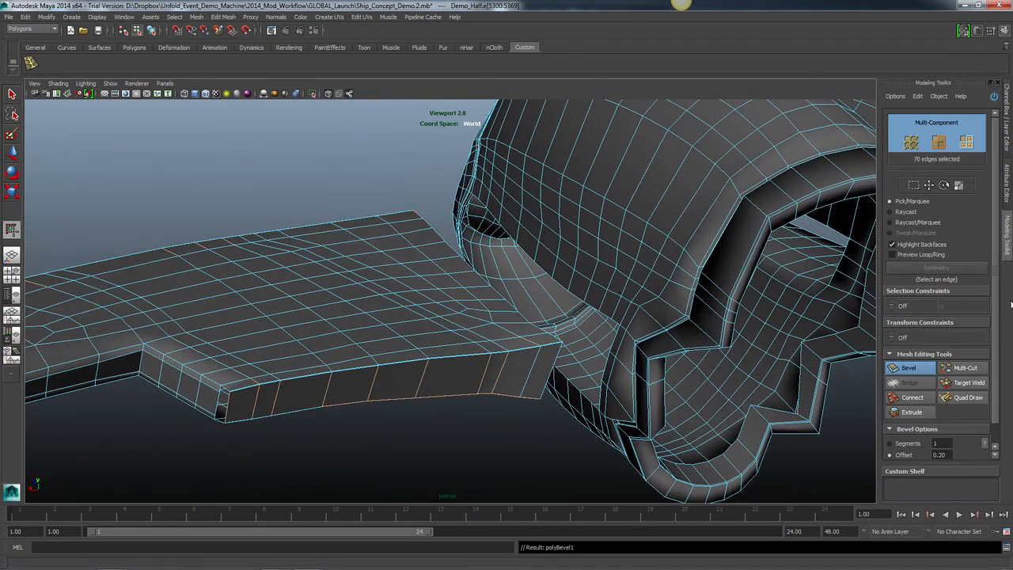
drag(997, 325, 997, 346)
drag(506, 348, 459, 356)
alt+middle_drag(459, 364, 453, 309)
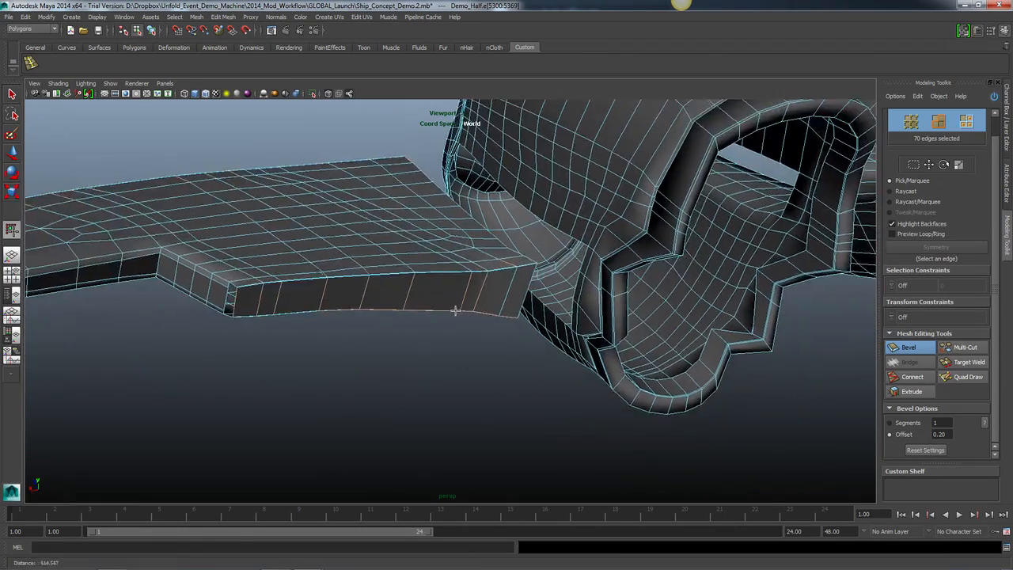
alt+right_drag(453, 309, 725, 349)
drag(594, 405, 837, 406)
alt+drag(519, 416, 588, 412)
alt+middle_drag(588, 411, 552, 425)
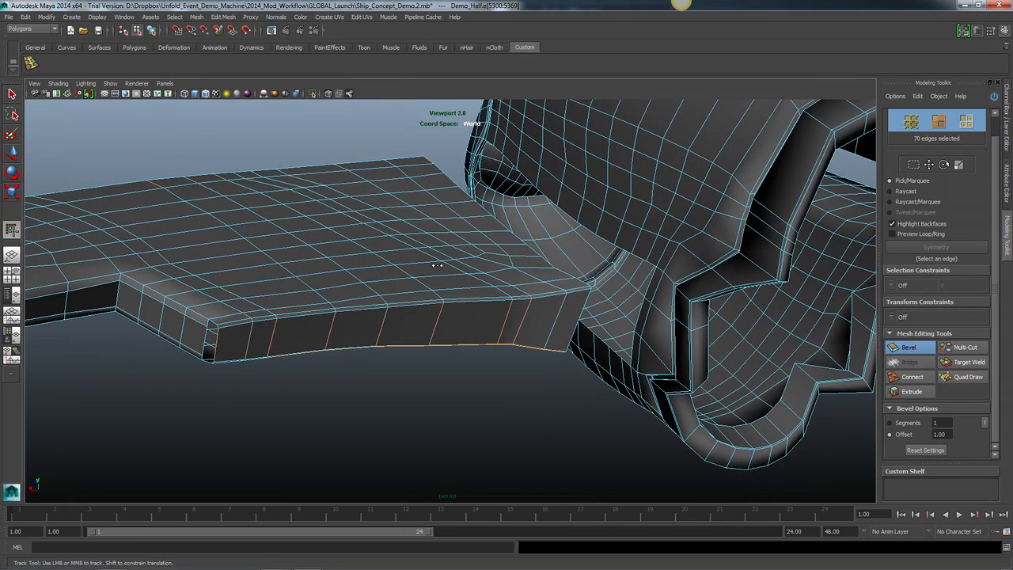
alt+drag(826, 172, 644, 274)
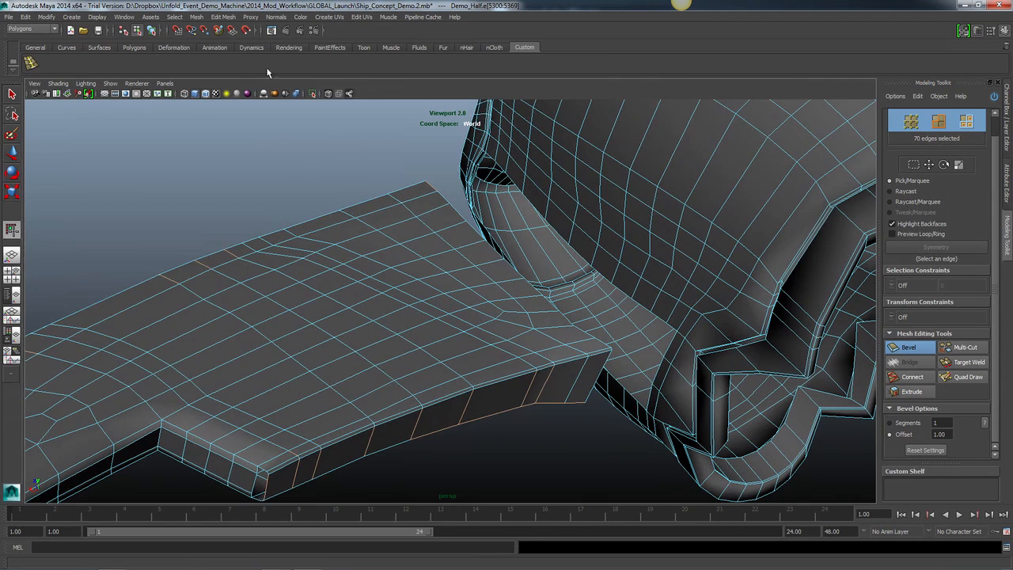
- Leave the Bevel tool, change to edge selection and select an edge loop on the engine housing beside the wing root
click(137, 30)
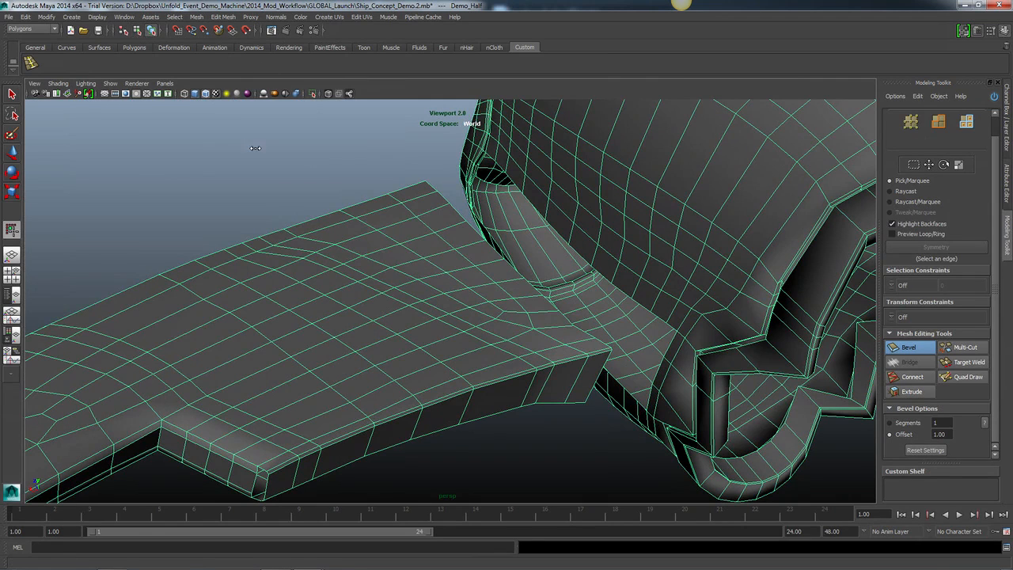
click(938, 121)
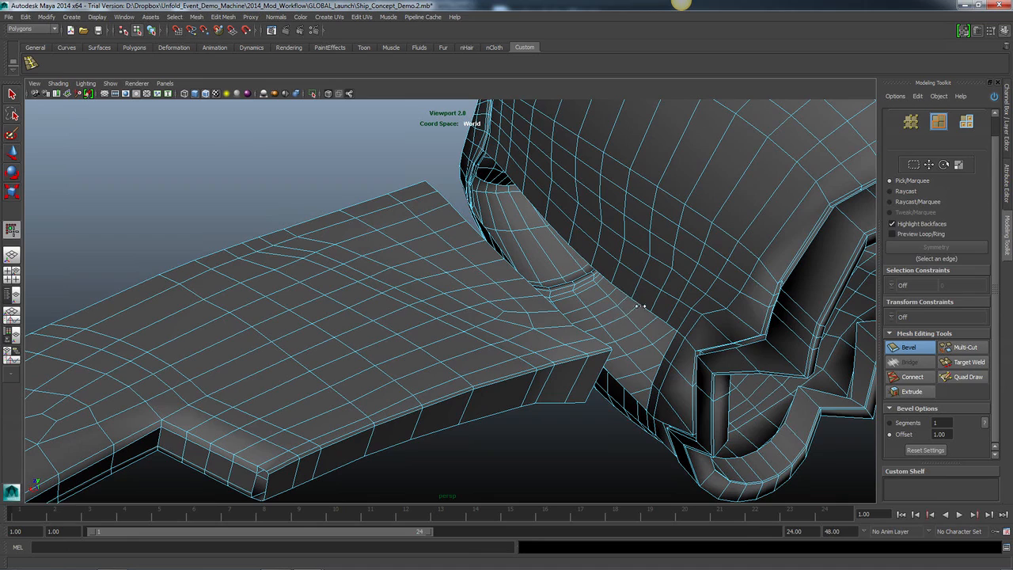
alt+drag(641, 304, 626, 319)
alt+right_drag(626, 318, 634, 321)
key(q)
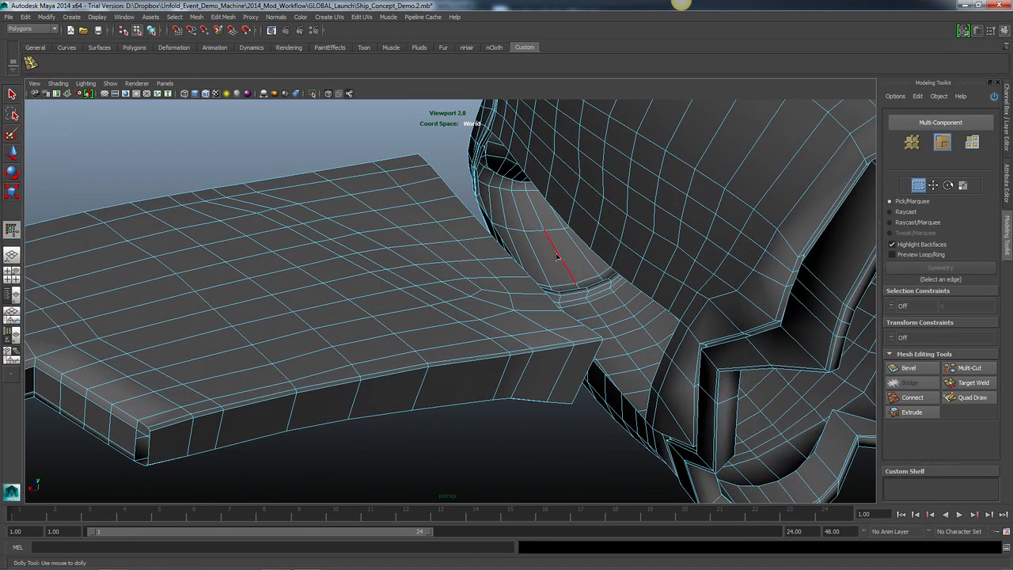
double_click(642, 291)
- Return the mesh to object mode, constrain transforms to the other surface sphereFBX_retopo1 and activate Quad Draw for the upper hull
alt+drag(629, 336, 515, 335)
alt+right_drag(515, 335, 443, 324)
alt+drag(443, 325, 444, 346)
alt+right_drag(443, 347, 570, 352)
alt+right_drag(591, 386, 516, 394)
alt+drag(502, 377, 530, 387)
alt+right_drag(530, 386, 656, 373)
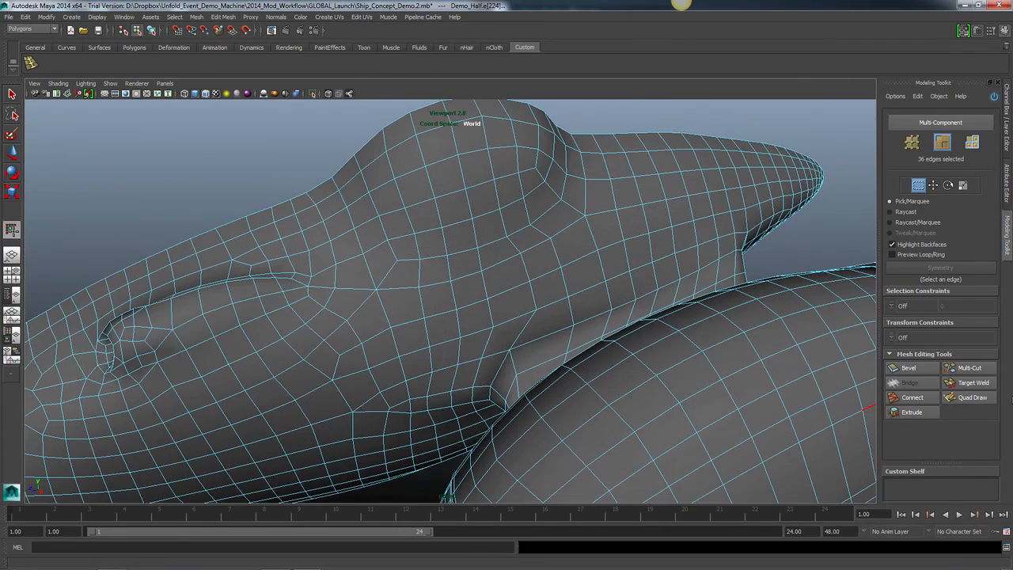
key(F8)
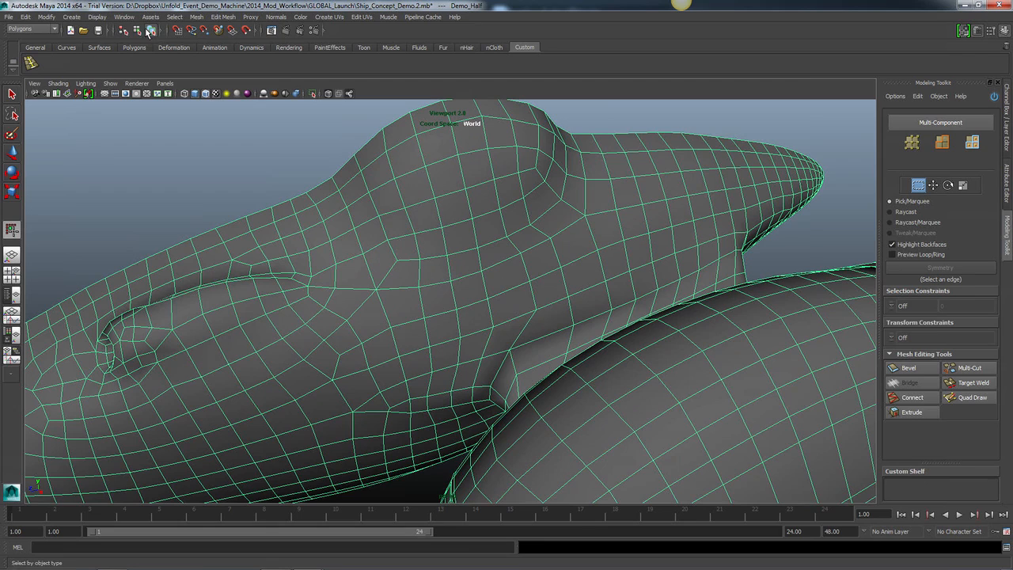
click(899, 336)
mouse_move(921, 375)
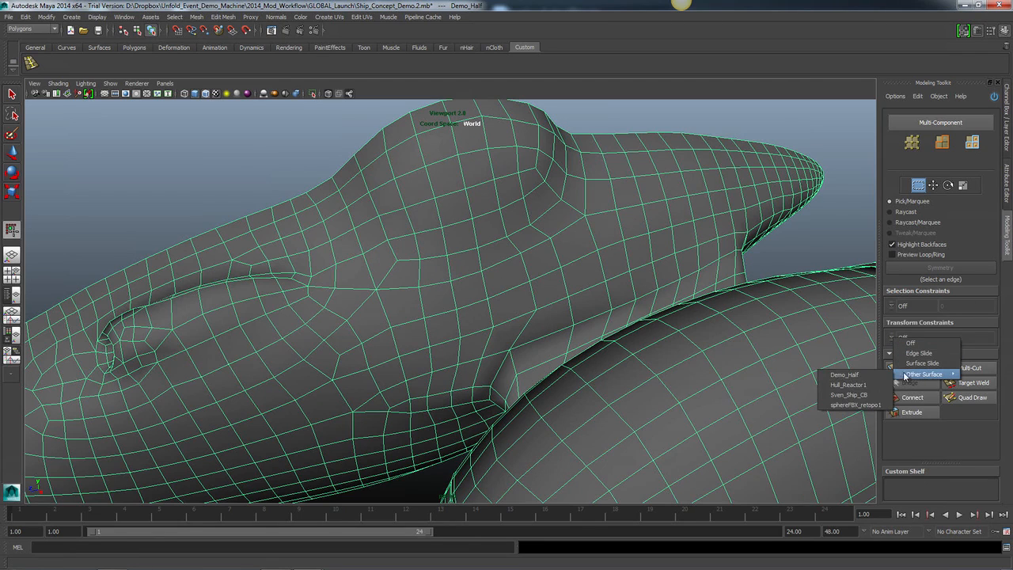
click(871, 405)
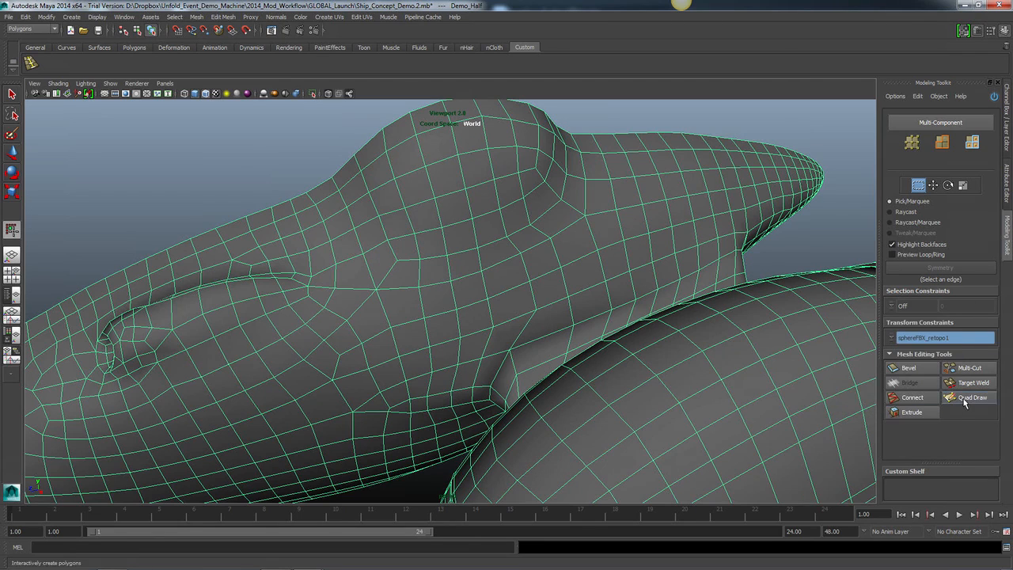
click(968, 398)
scroll(486, 265, up, 5)
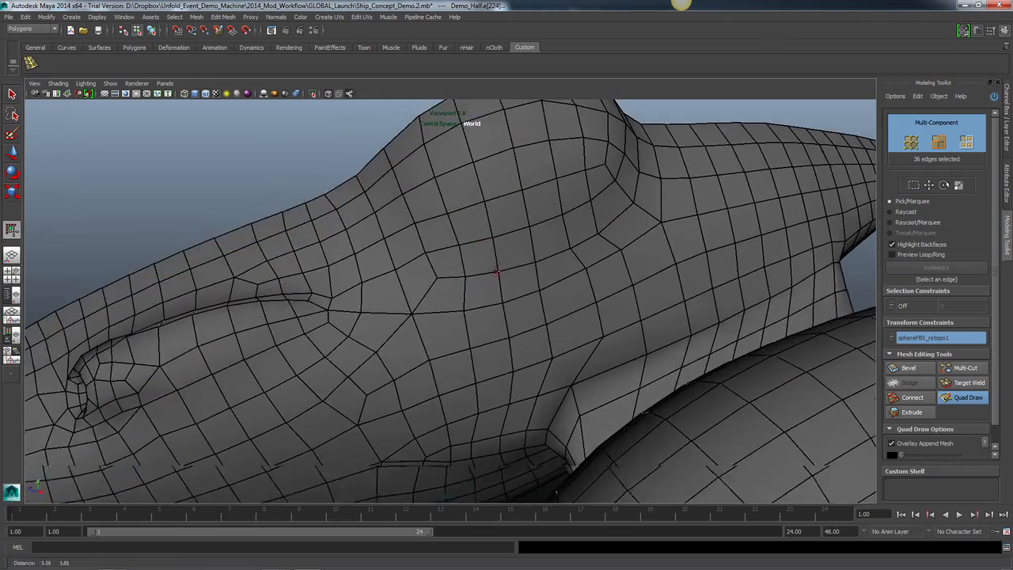
alt+drag(496, 272, 462, 304)
alt+middle_drag(461, 305, 463, 355)
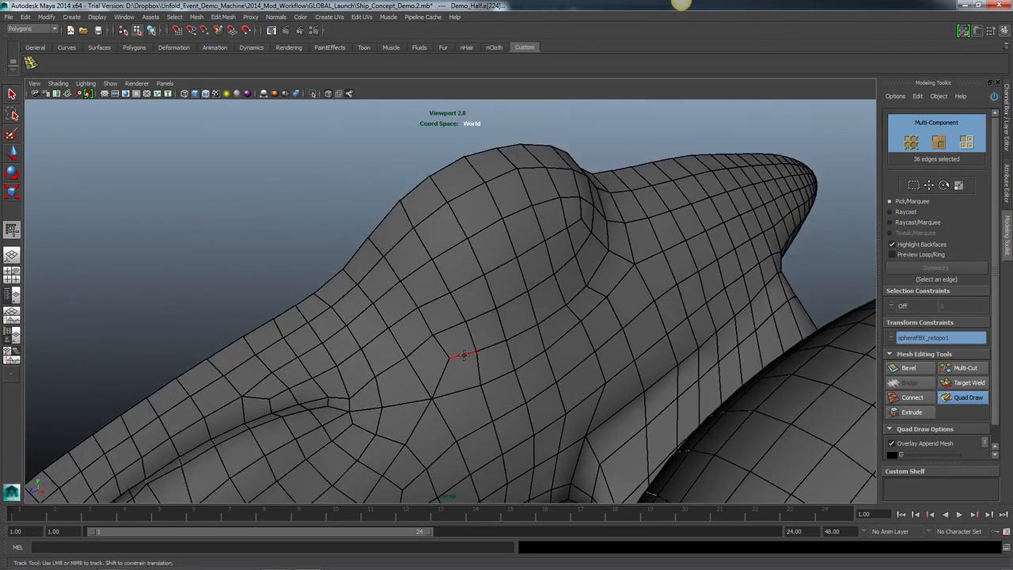
- Leave Quad Draw, return the ship mesh to object mode and clear the selection
alt+drag(463, 355, 449, 349)
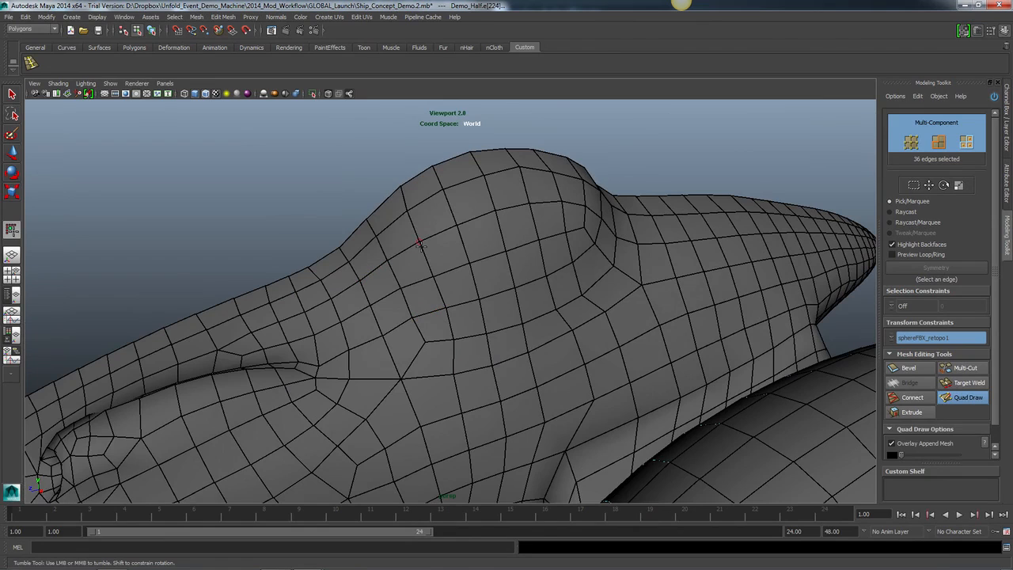
click(150, 30)
click(136, 30)
click(150, 30)
key(q)
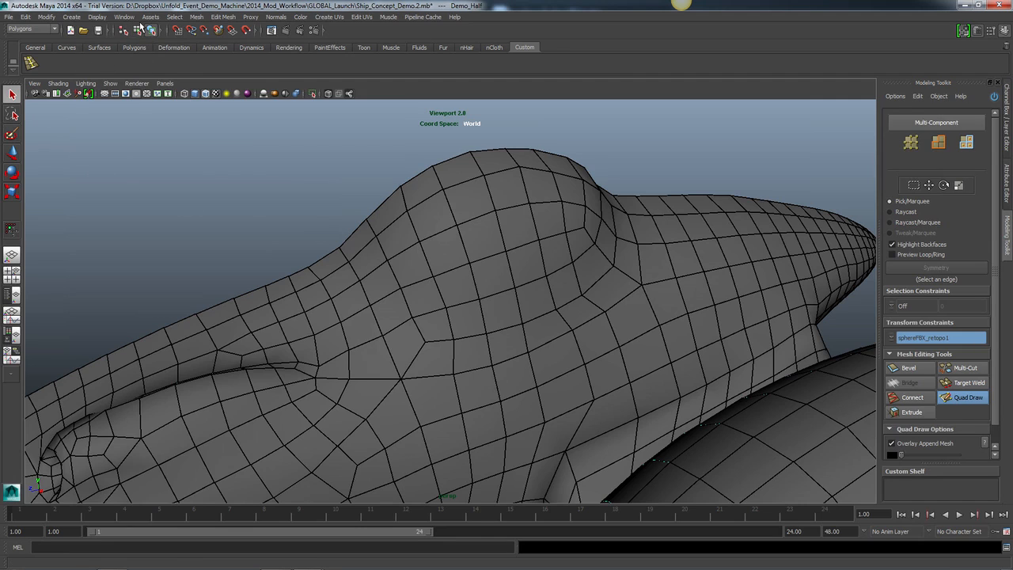
click(138, 30)
click(150, 30)
click(386, 206)
click(311, 167)
click(651, 296)
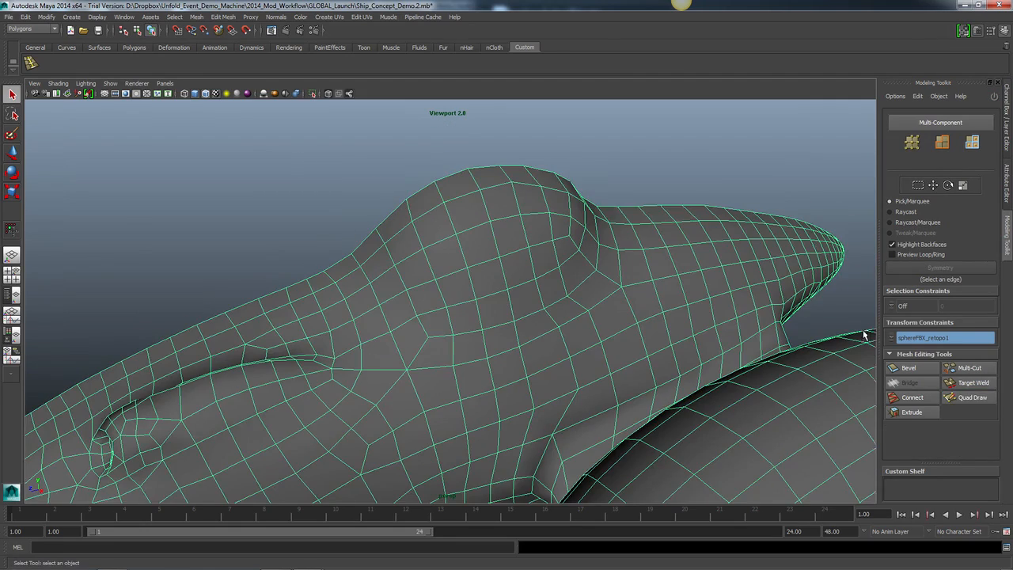
click(735, 178)
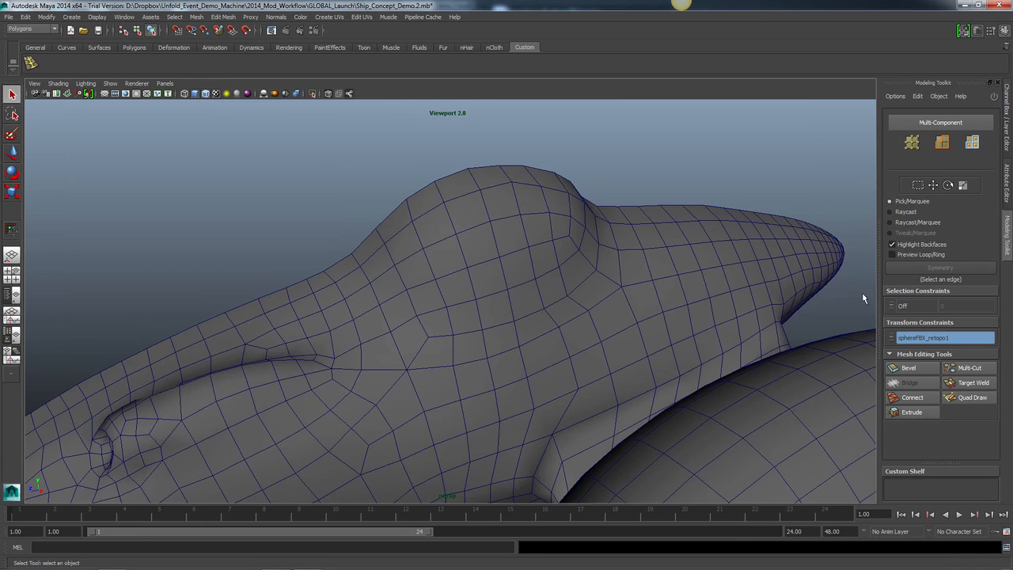
- With no mesh selected, activate Quad Draw and draw a continuous strip of quads around the base of the cockpit canopy
click(963, 397)
scroll(360, 255, up, 2)
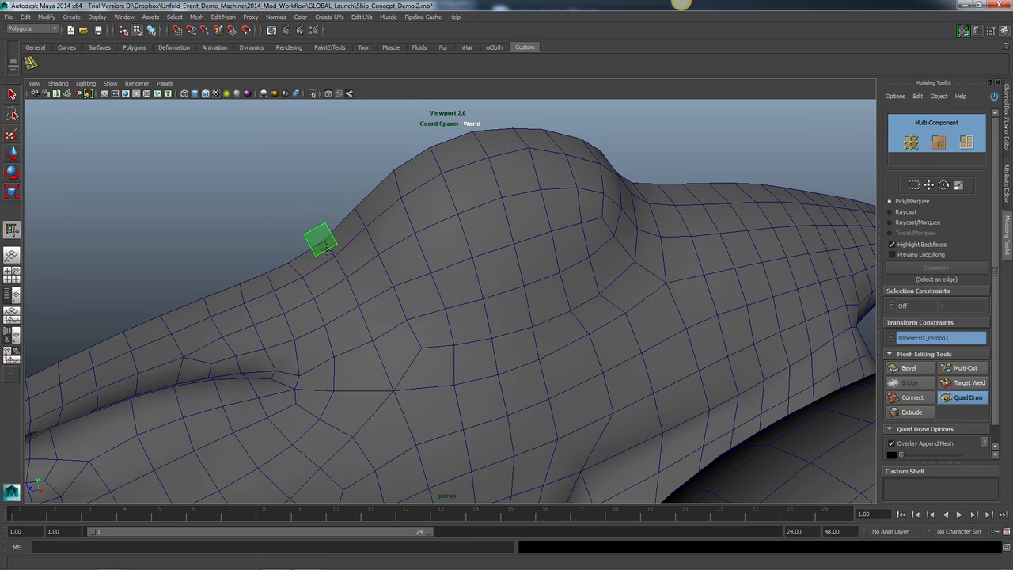
mouse_move(337, 287)
mouse_down()
mouse_move(387, 367)
mouse_move(462, 370)
mouse_move(604, 307)
mouse_move(658, 250)
mouse_move(649, 190)
mouse_up()
alt+drag(622, 293, 558, 263)
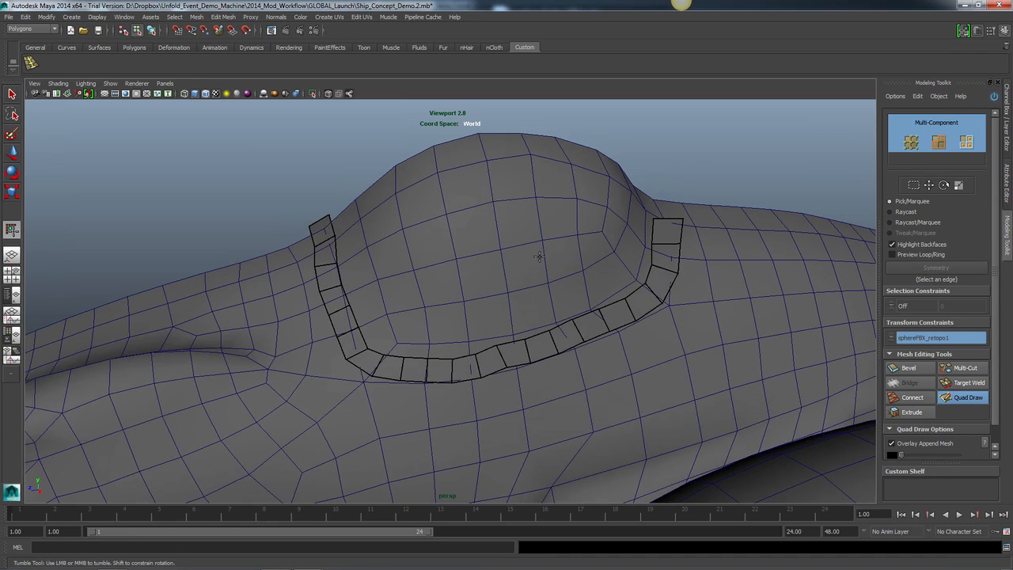
- Draw three quad strips over the canopy dome and fill the gaps joining them to each other and to the base strip
drag(484, 146, 495, 220)
drag(469, 257, 428, 333)
mouse_move(545, 248)
mouse_down()
mouse_move(533, 233)
mouse_move(593, 292)
mouse_up()
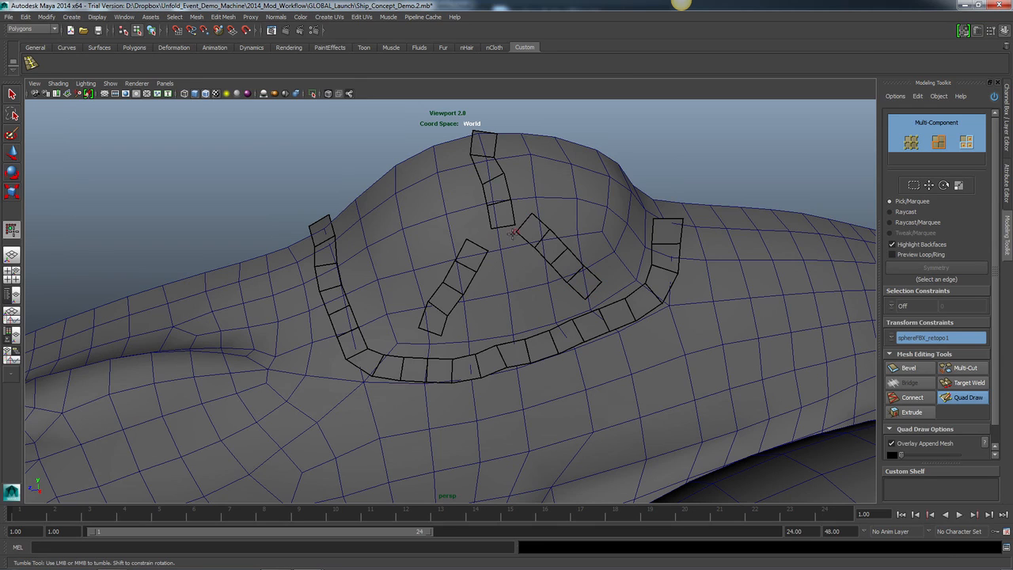
shift+click(480, 232)
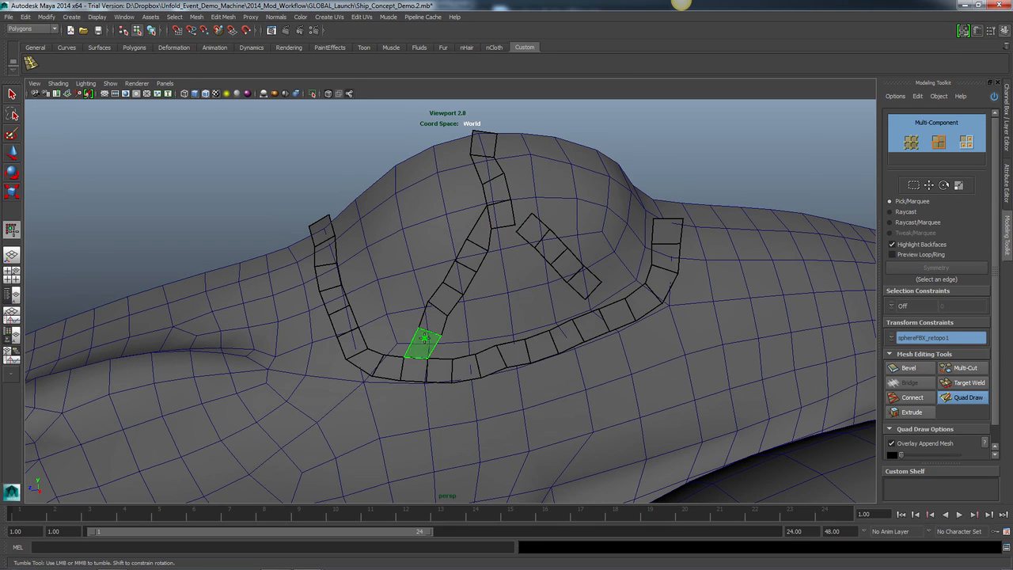
shift+click(524, 217)
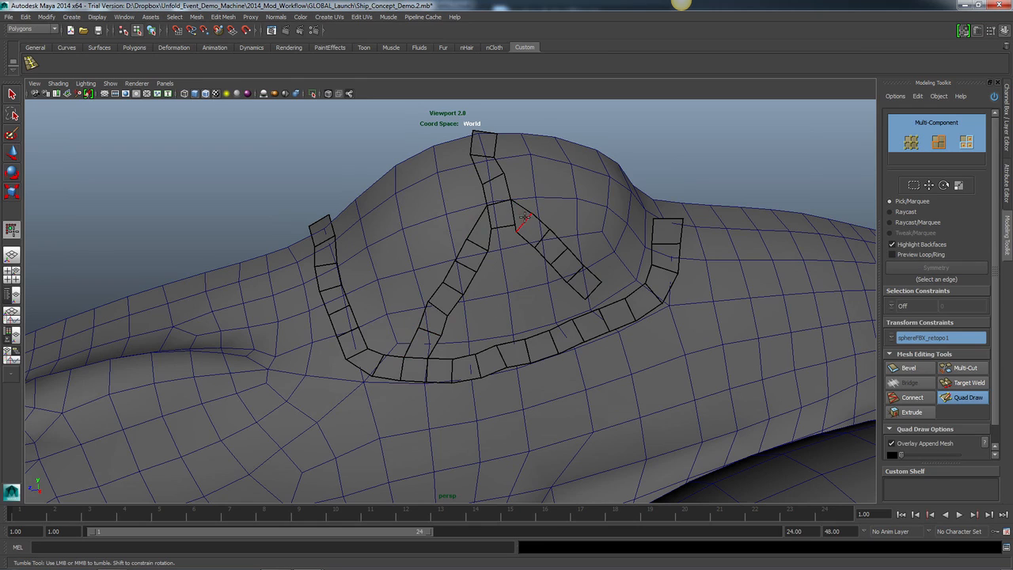
shift+click(601, 294)
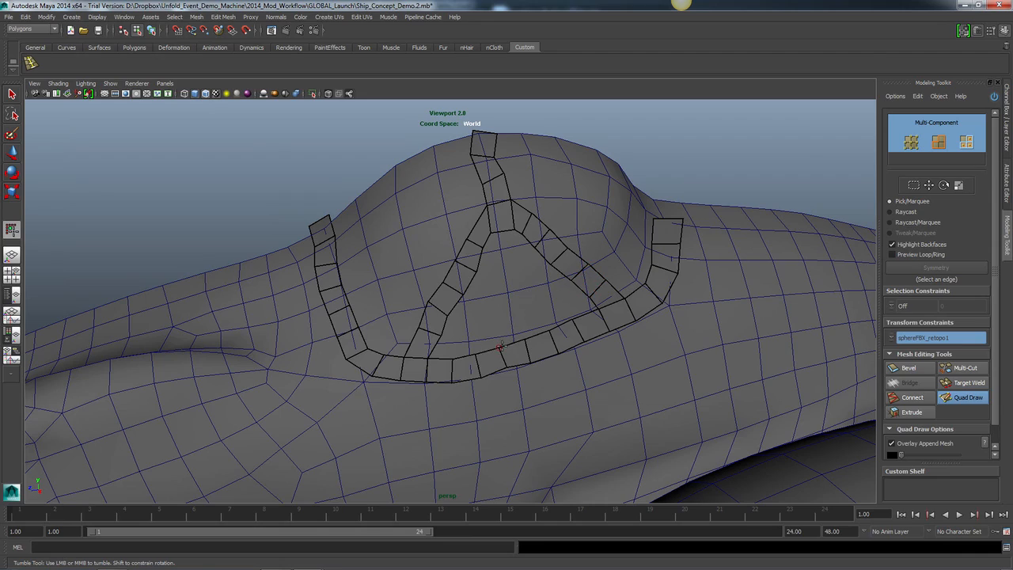
- Examine the new canopy quad strips from several angles in relation to the whole ship
alt+right_drag(500, 346, 356, 316)
alt+drag(356, 316, 499, 333)
alt+right_drag(499, 333, 349, 290)
alt+middle_drag(496, 356, 490, 322)
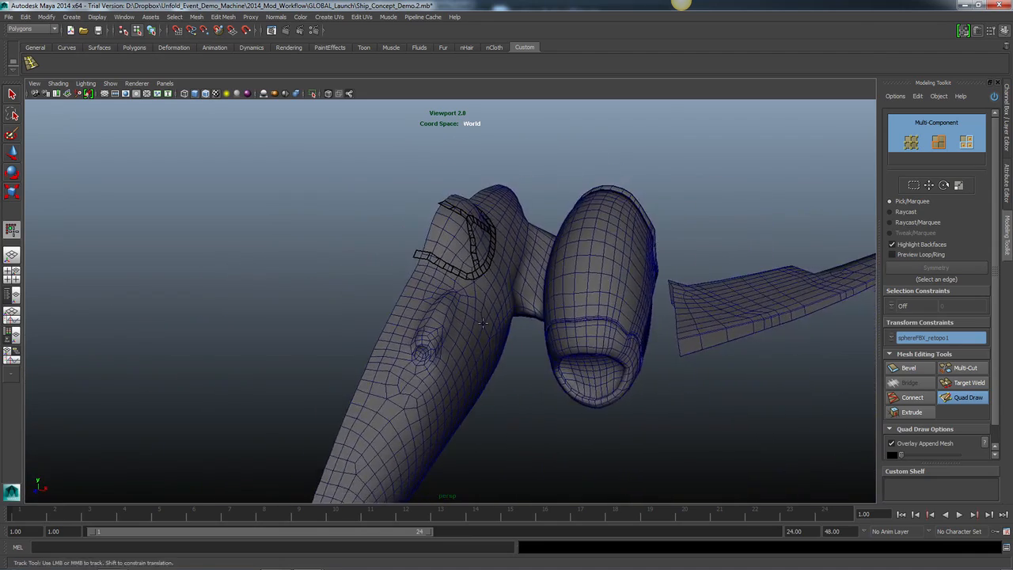
alt+drag(491, 323, 459, 301)
alt+right_drag(459, 300, 431, 292)
alt+drag(474, 317, 459, 305)
alt+right_drag(483, 321, 551, 343)
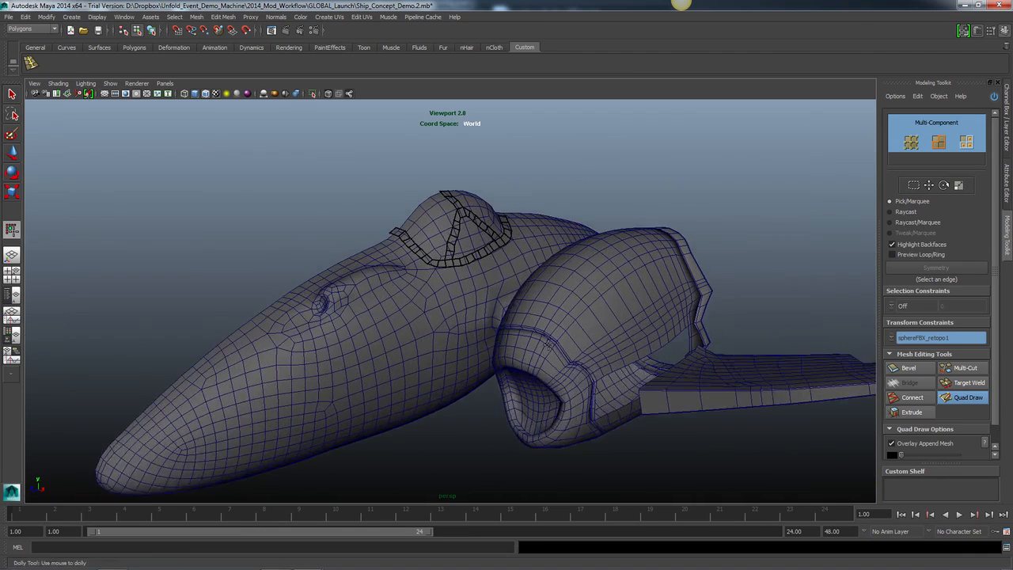
alt+middle_drag(552, 343, 448, 318)
- Leave Quad Draw, switch to object mode and select the Demo_Half ship mesh, framing the engine housing
click(12, 94)
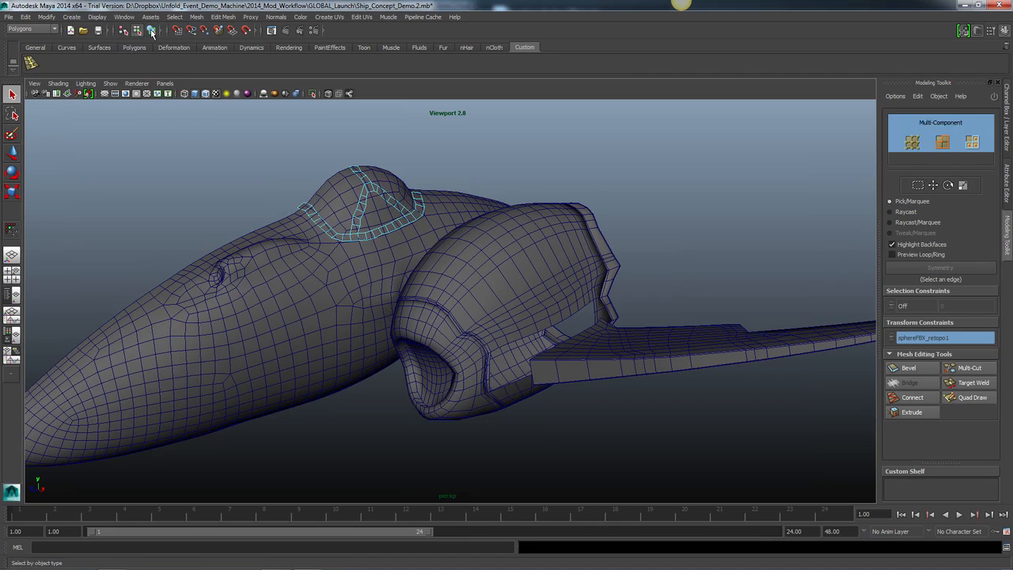
click(204, 122)
alt+right_drag(412, 302, 543, 320)
click(498, 306)
alt+drag(543, 319, 452, 322)
alt+right_drag(452, 321, 549, 349)
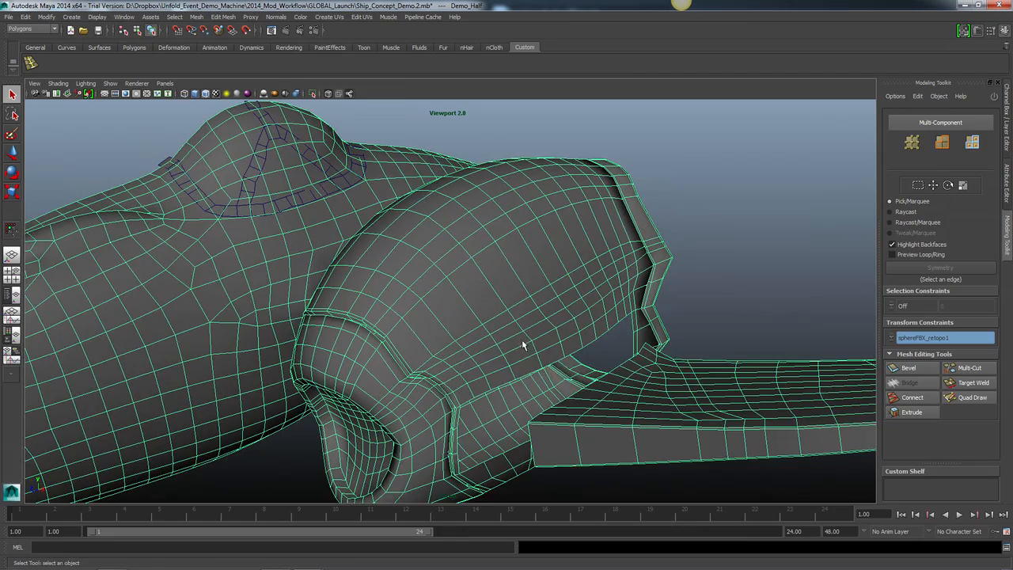
alt+drag(522, 345, 530, 296)
alt+right_drag(524, 337, 669, 296)
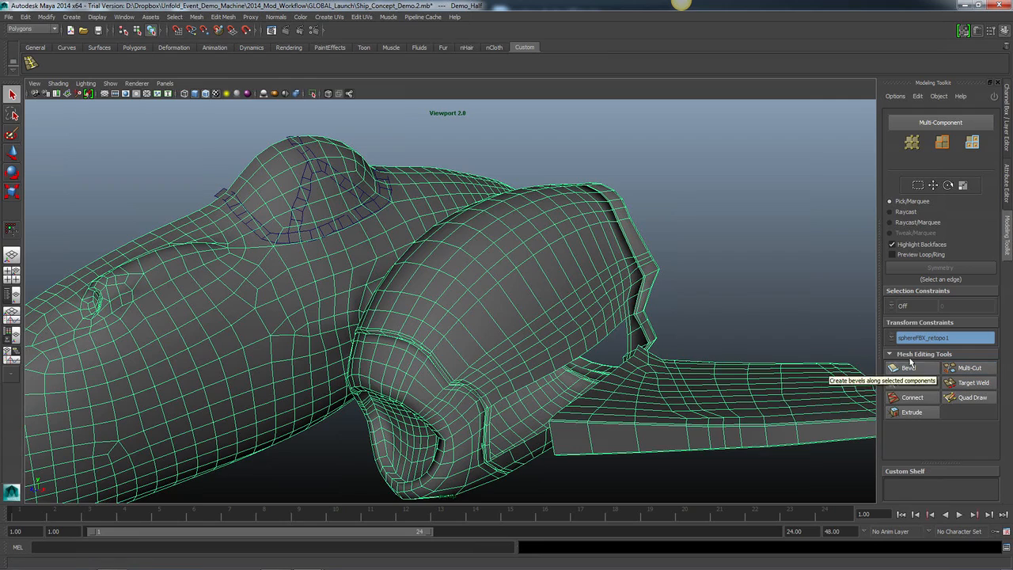
alt+right_drag(547, 339, 568, 352)
alt+middle_drag(568, 353, 544, 319)
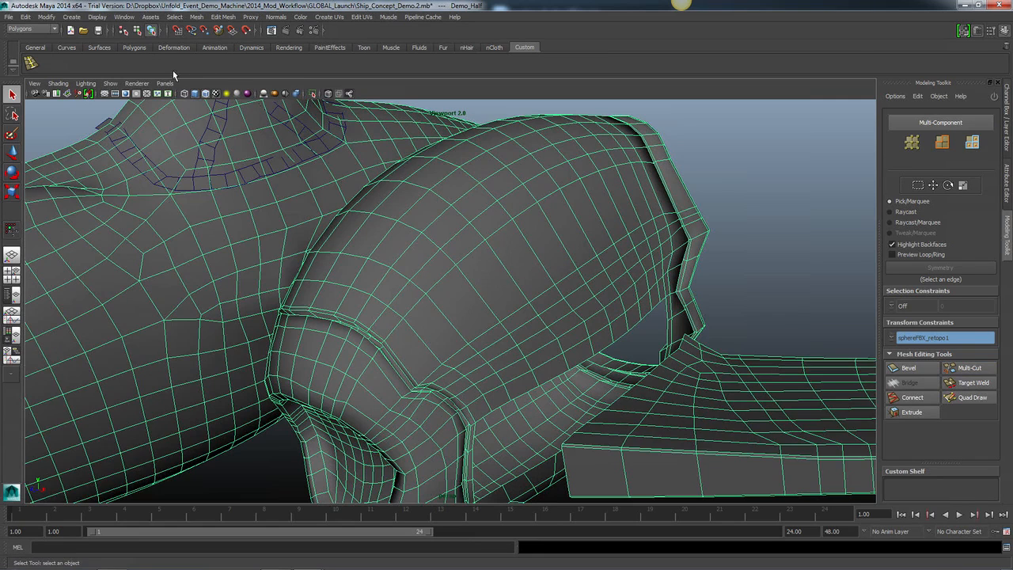
- Insert an edge loop lengthwise along the engine housing using the Insert Edge Loop Tool with Insert with edge flow enabled
click(197, 17)
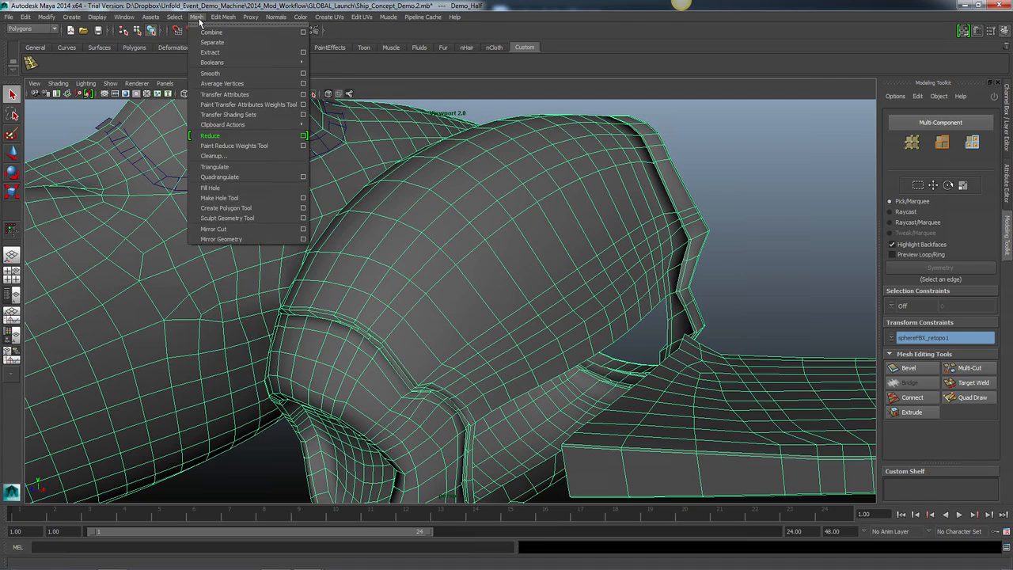
click(223, 17)
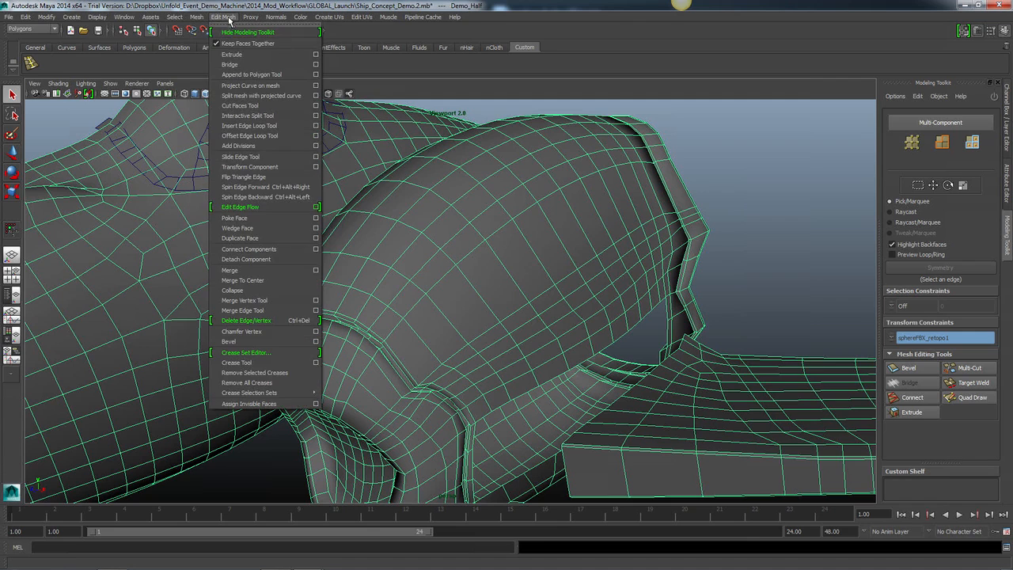
click(315, 126)
click(106, 222)
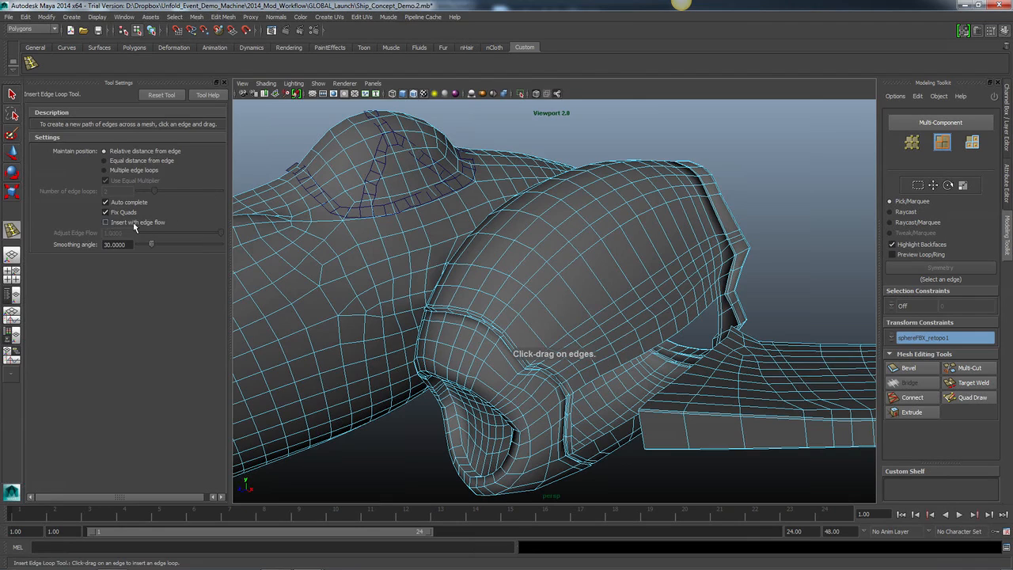
click(106, 223)
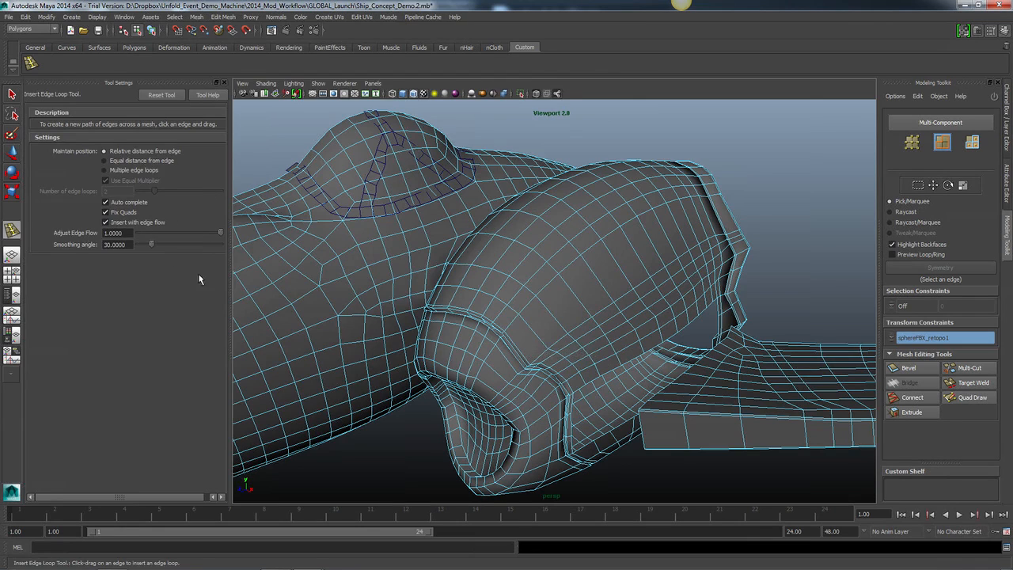
alt+drag(444, 292, 446, 322)
alt+right_drag(446, 322, 579, 286)
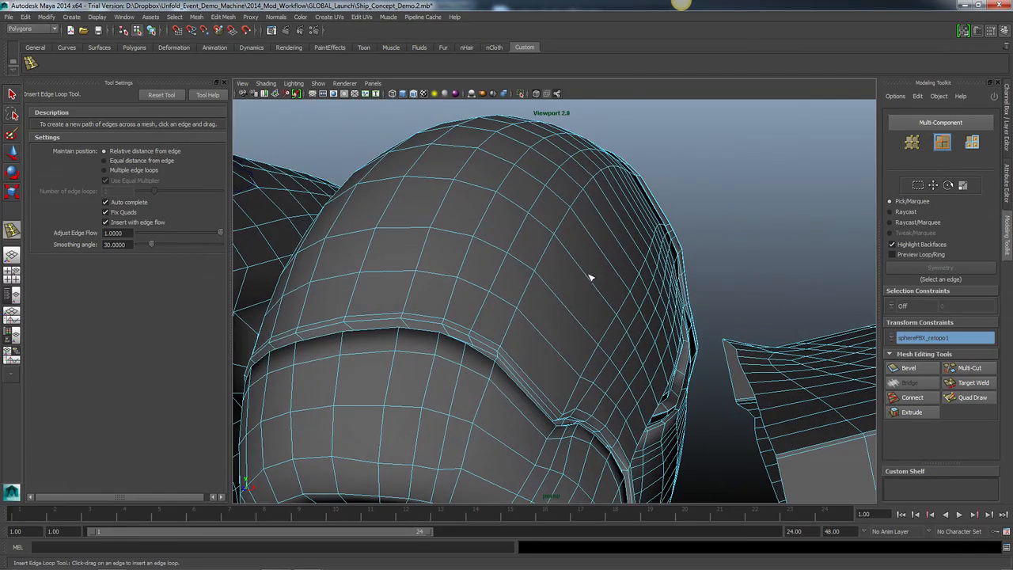
drag(588, 279, 596, 309)
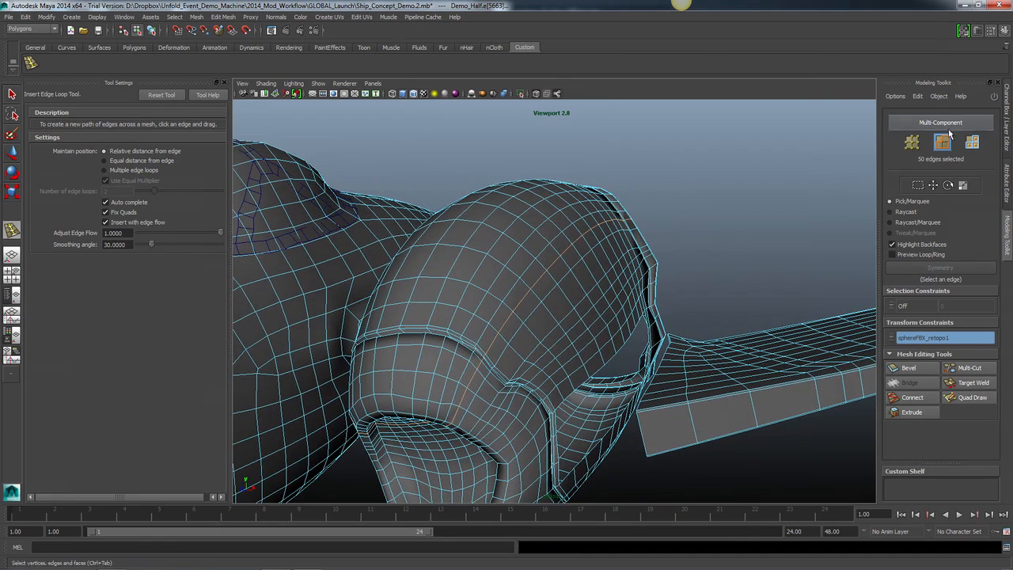
- Try varying the Adjust Edge Flow value of the polySplitRing2 input and check its effect on the engine housing
click(1006, 118)
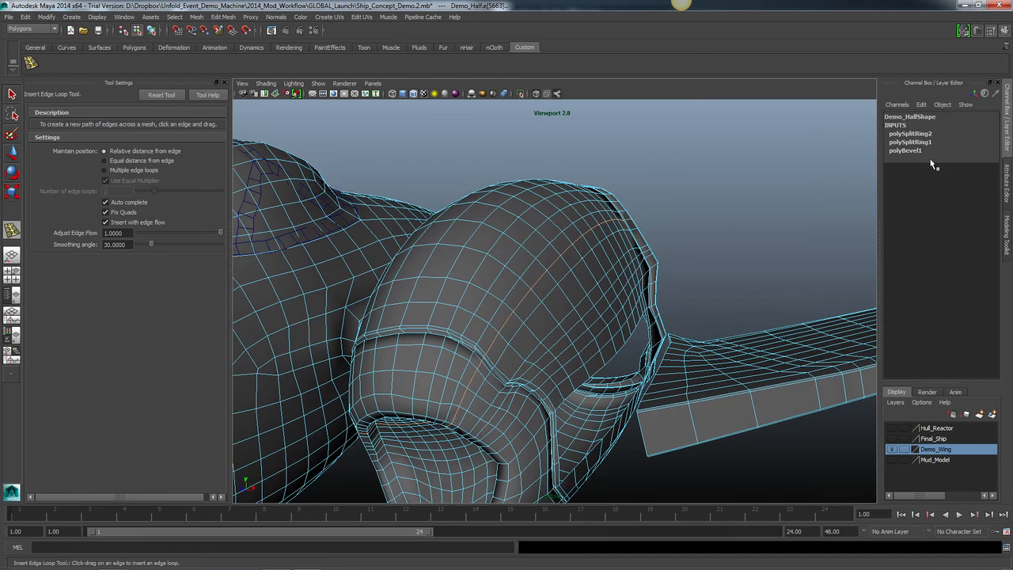
mouse_move(537, 237)
alt+mouse_down()
mouse_move(554, 238)
mouse_move(527, 235)
alt+mouse_up()
key(q)
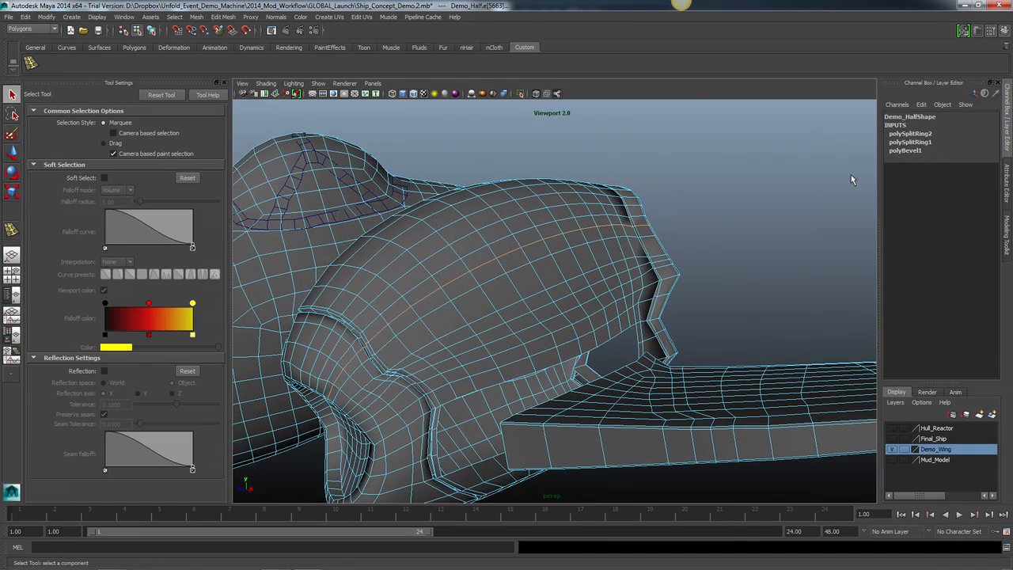
click(930, 135)
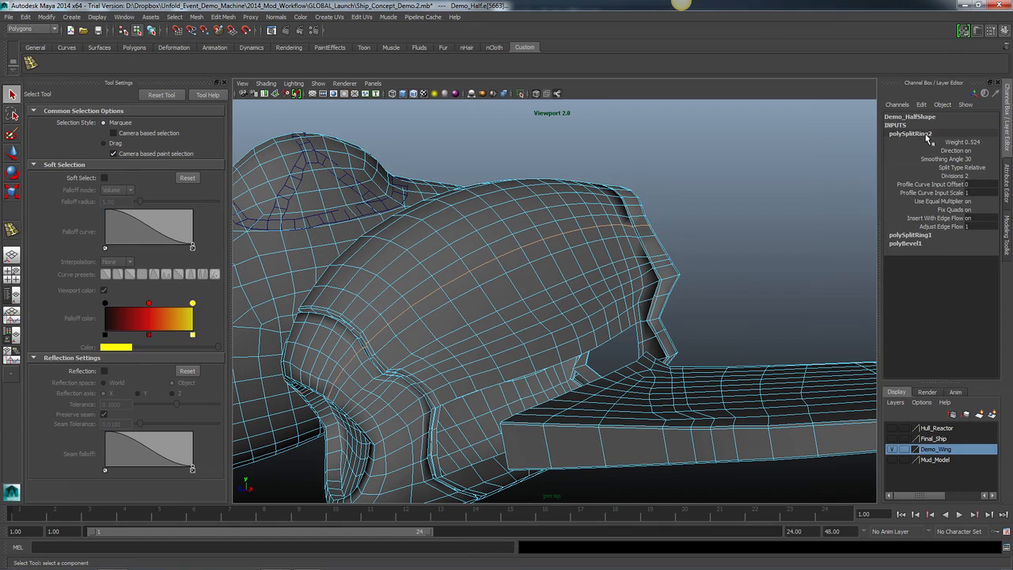
click(942, 227)
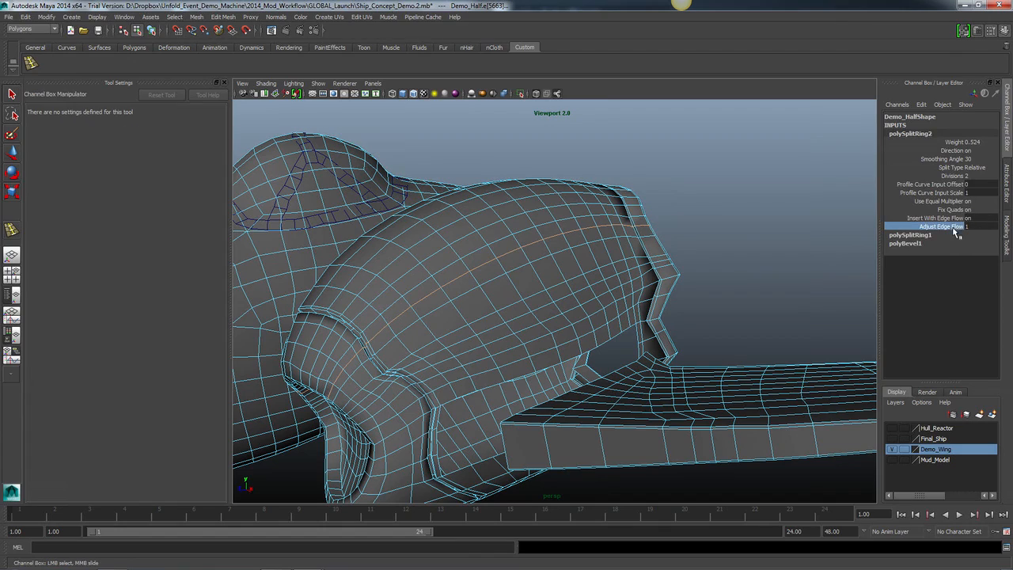
alt+drag(635, 215, 727, 197)
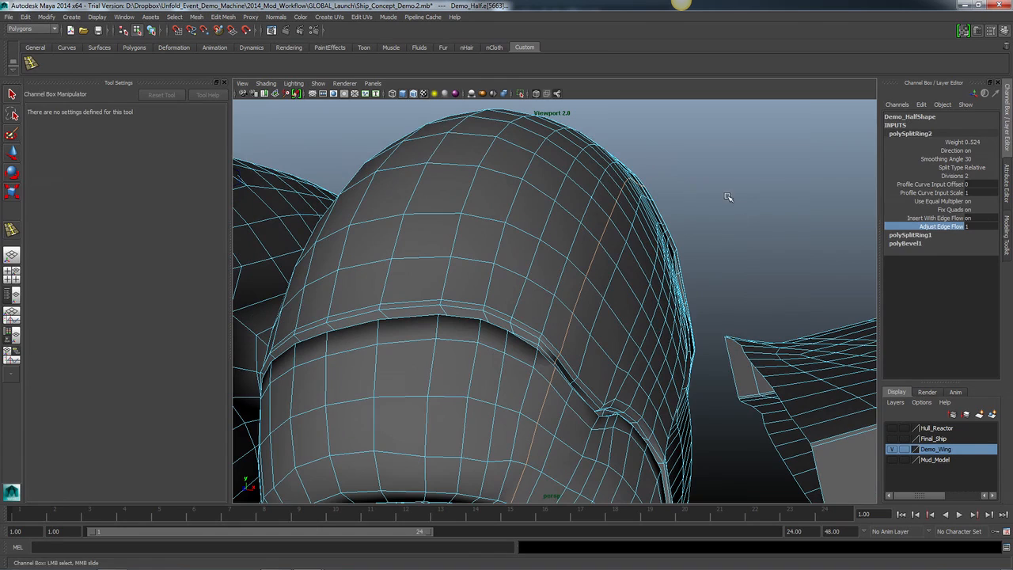
mouse_move(741, 186)
middle_down()
mouse_move(797, 190)
mouse_move(575, 186)
mouse_move(727, 189)
middle_up()
alt+right_drag(779, 211, 446, 197)
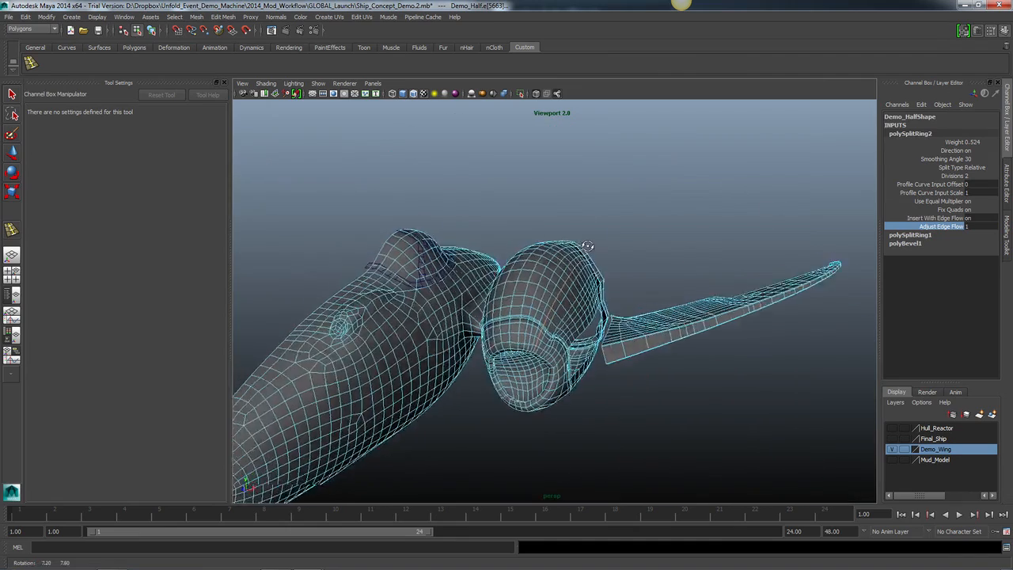
alt+drag(649, 237, 579, 255)
- Return to the Select Tool, hide the Demo_Wing layer and show the Final_Ship layer
click(12, 94)
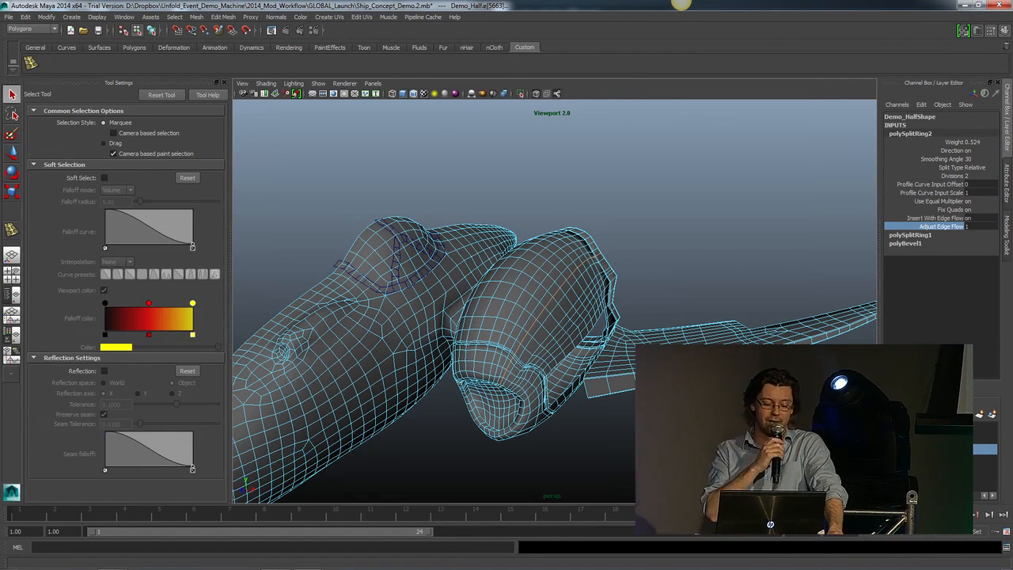
click(891, 448)
click(891, 438)
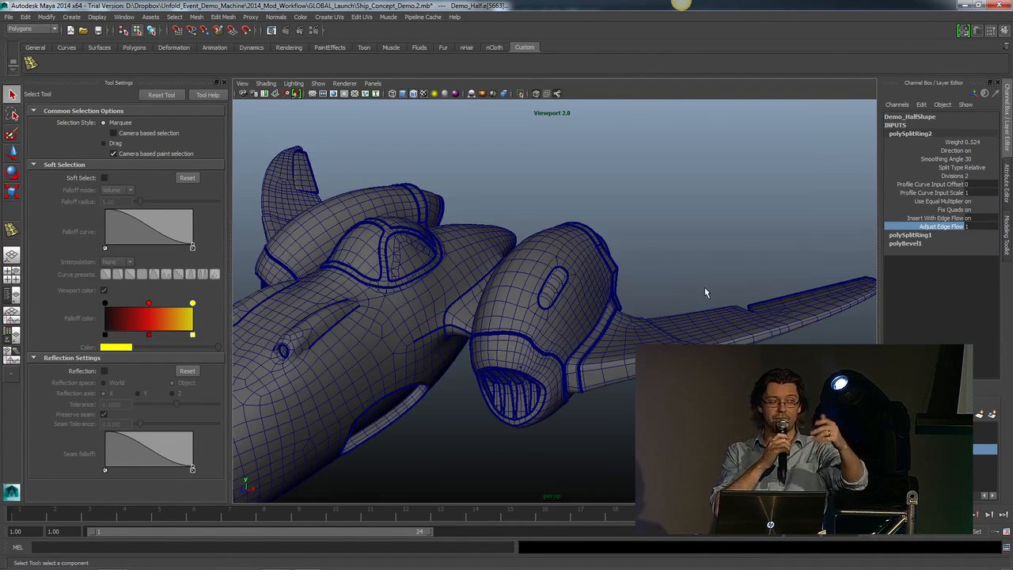